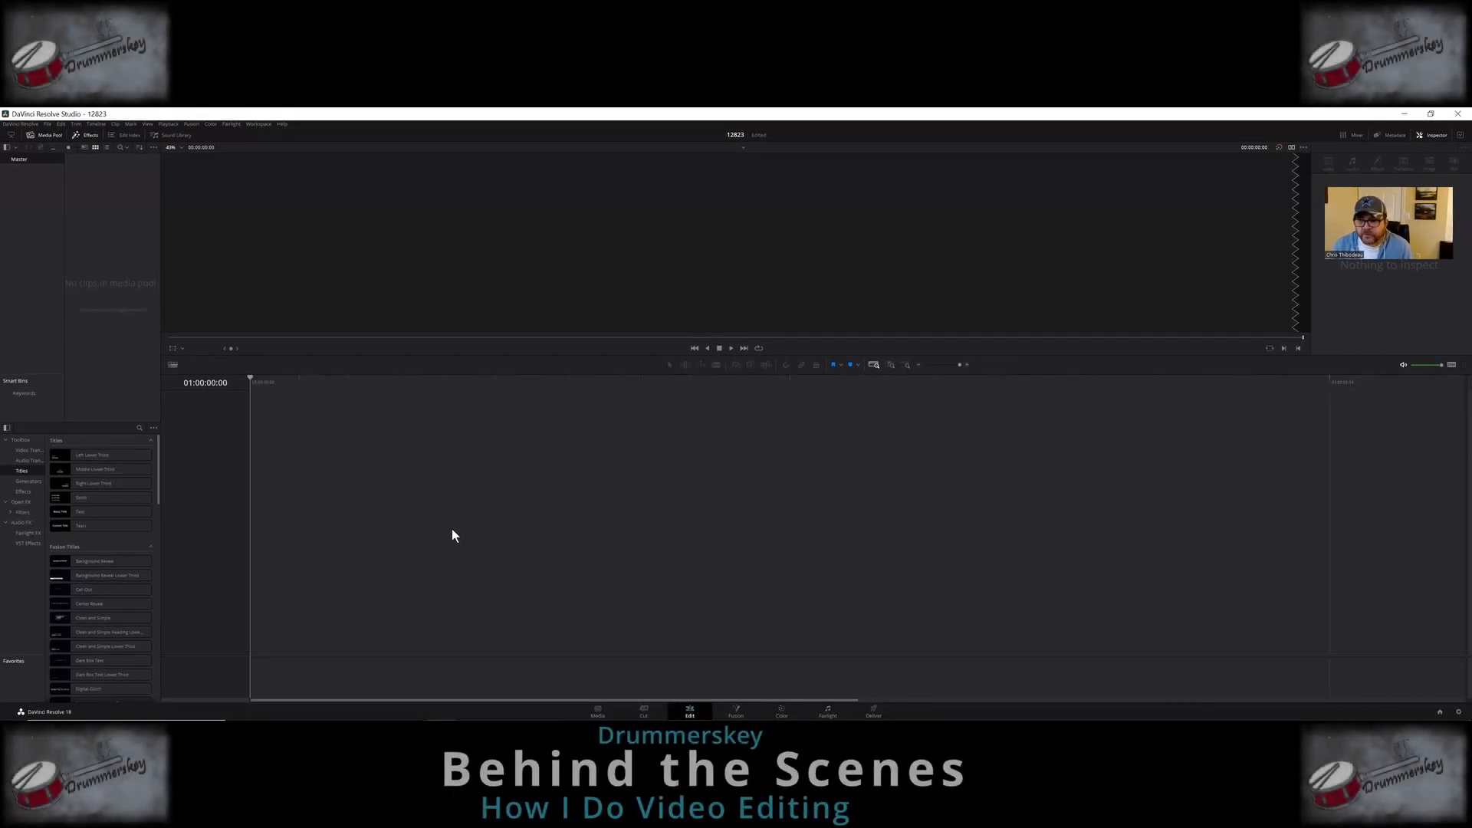
Step: Import the ZOOM0001 video from the 12823 folder and place it at the start of a new timeline
left_click(47, 125)
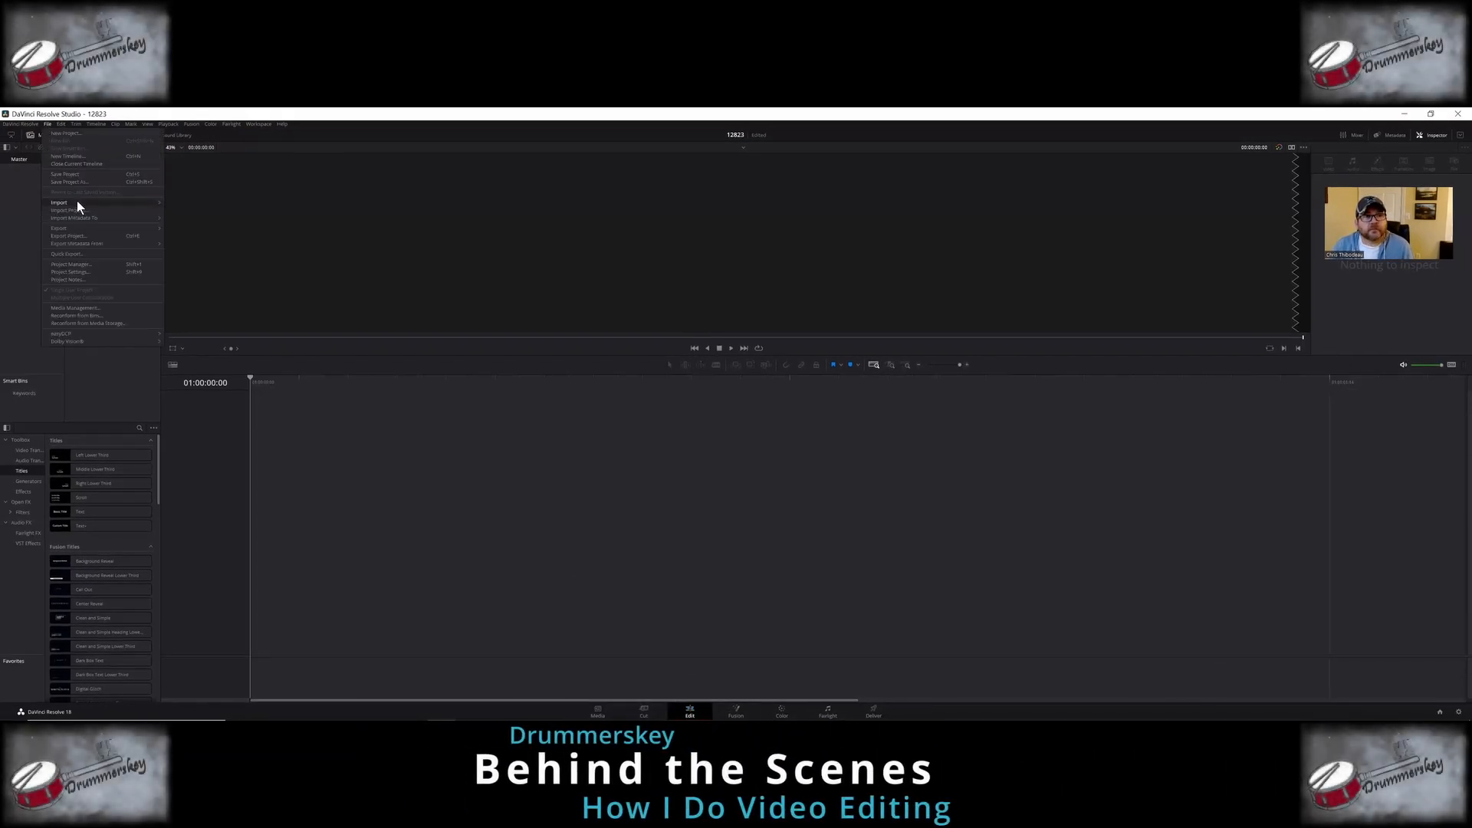
mouse_move(77, 201)
left_click(191, 210)
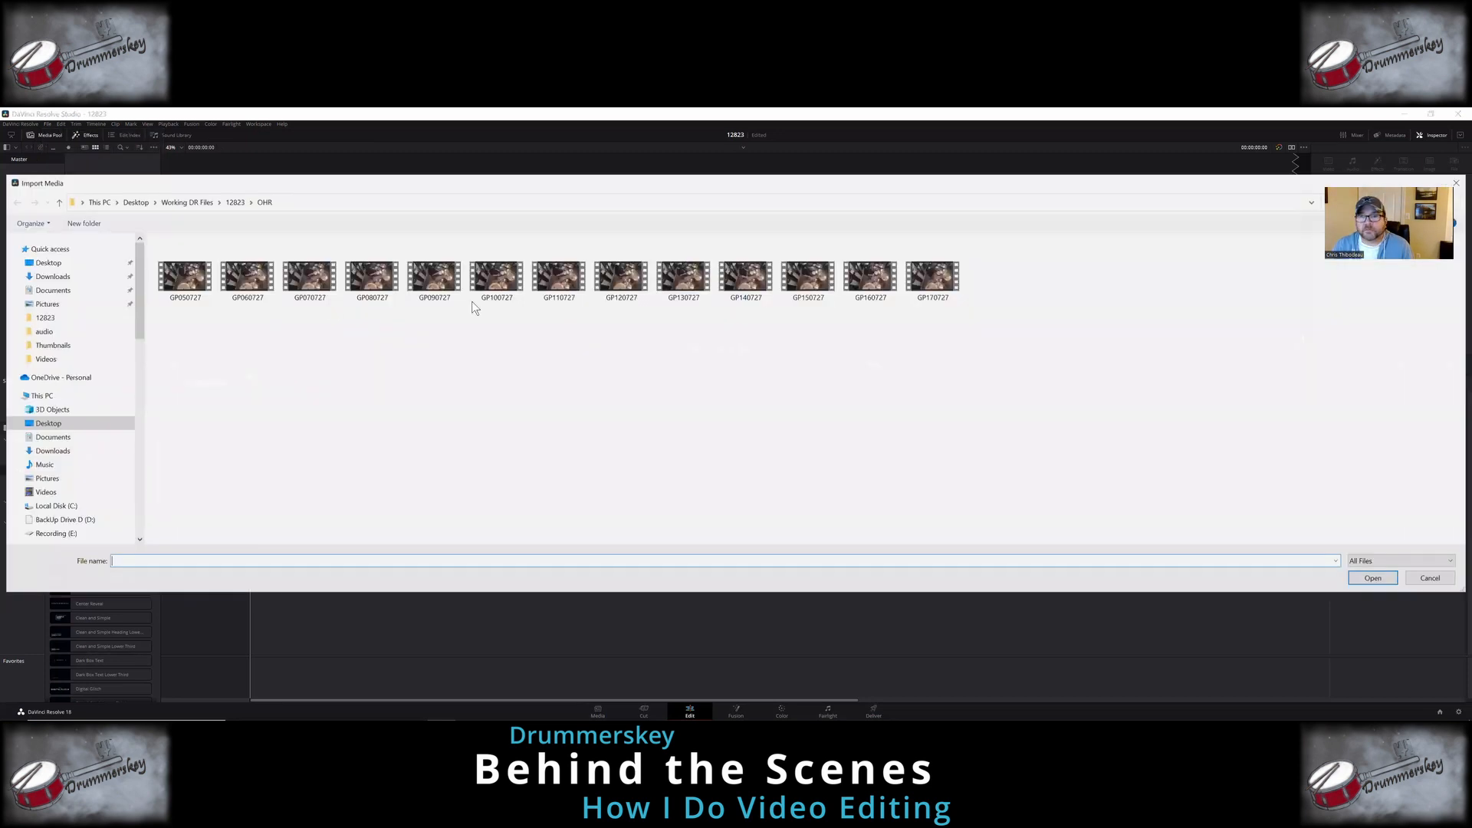
left_click(233, 201)
double_click(494, 273)
left_click_drag(111, 174, 252, 574)
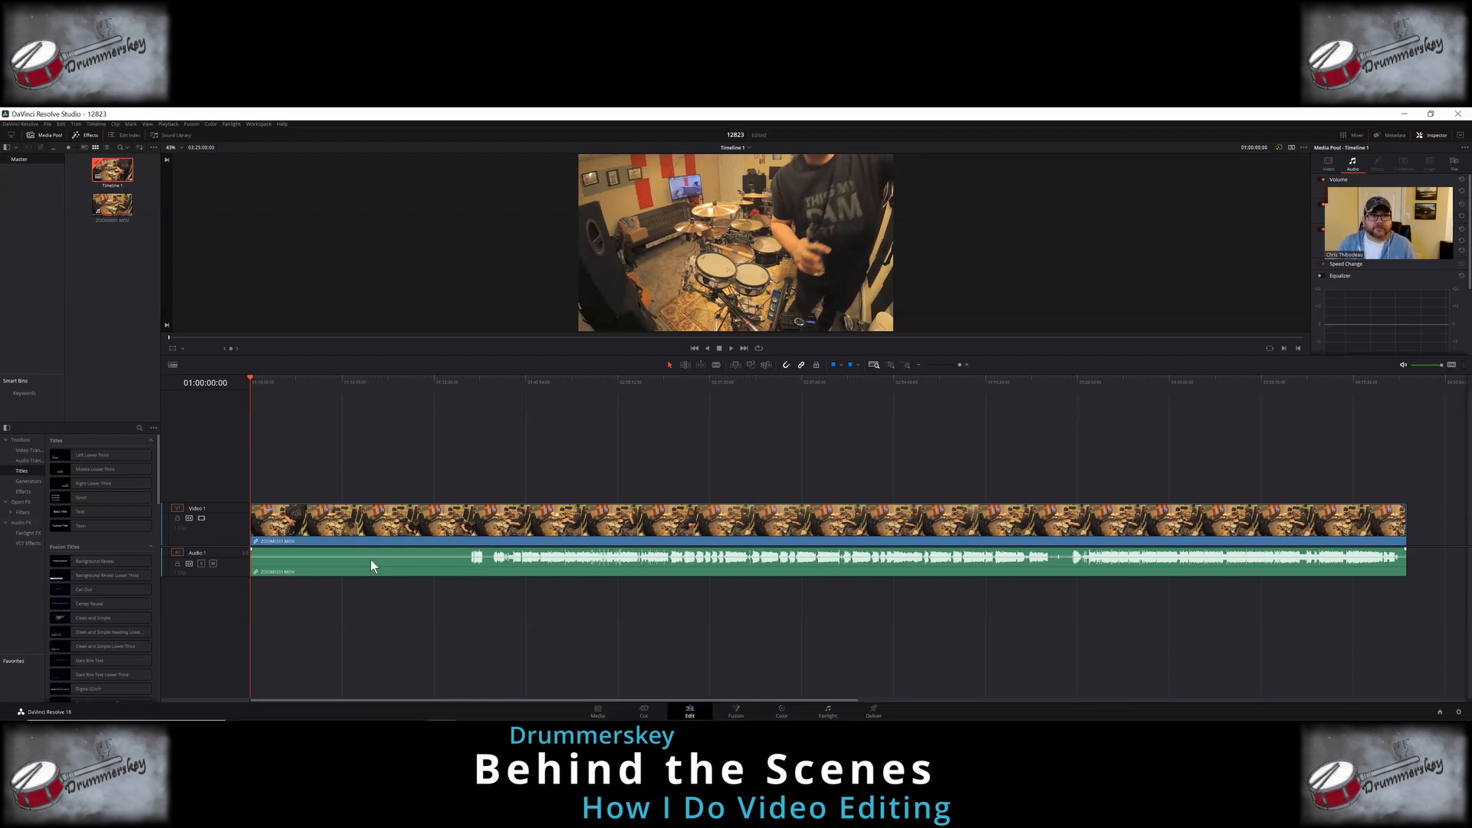
Step: Import Vindicated, Virtual Insanity and Wait For You from the audio folder on Recording (E:) and place them on a second audio track
left_click(46, 123)
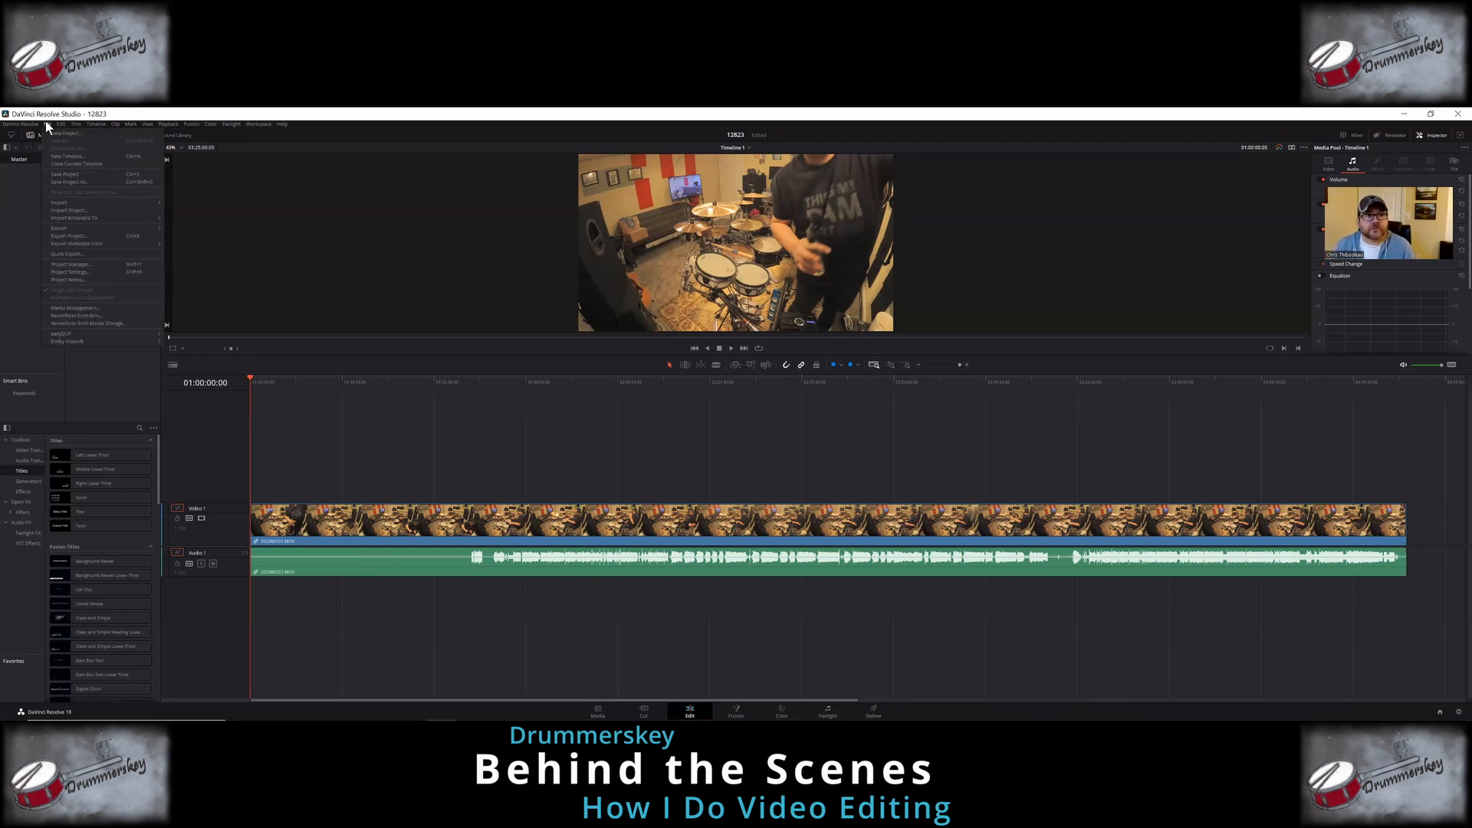
mouse_move(76, 204)
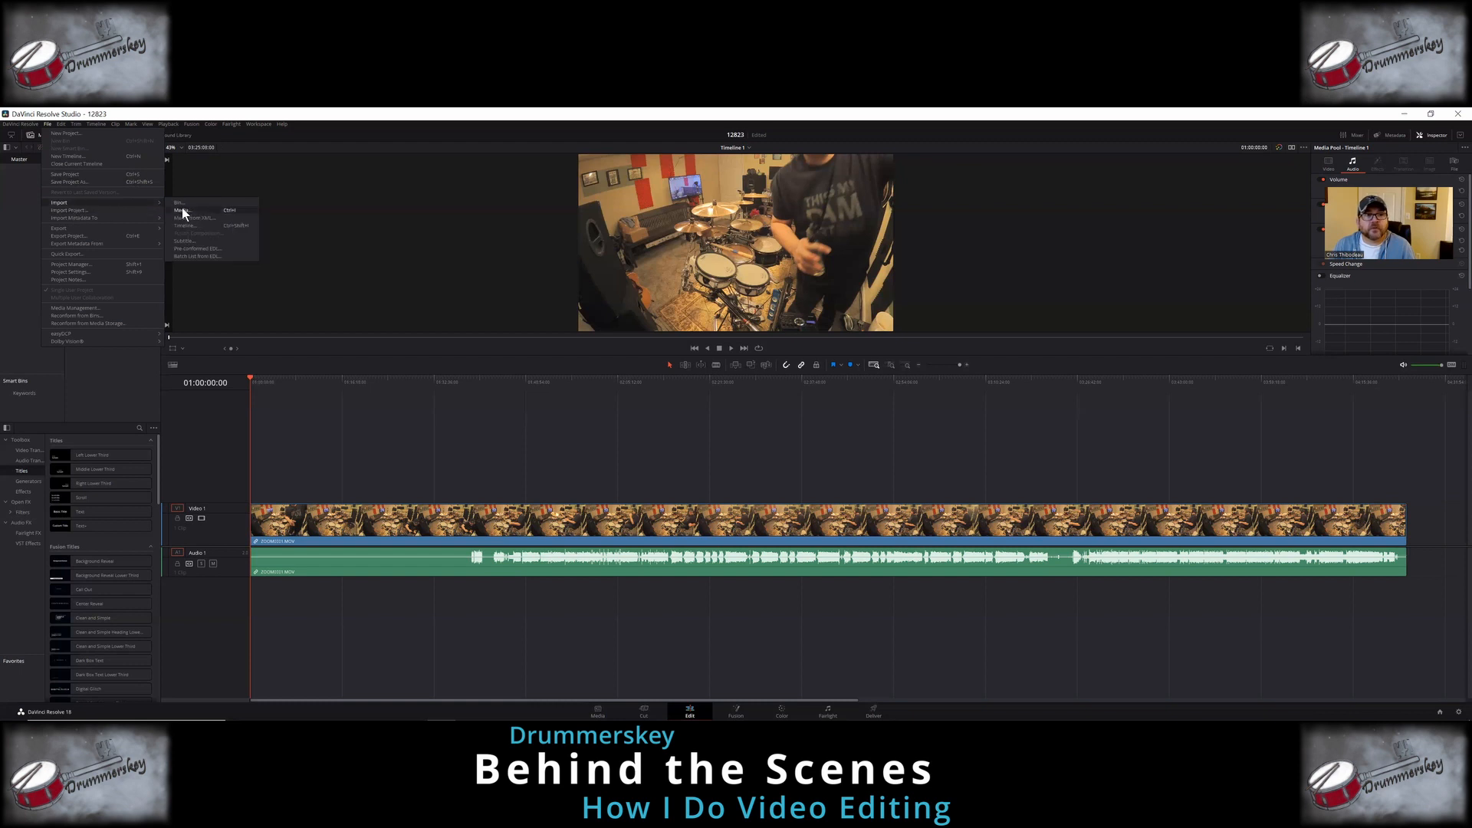
left_click(182, 207)
scroll(100, 445, "down", 5)
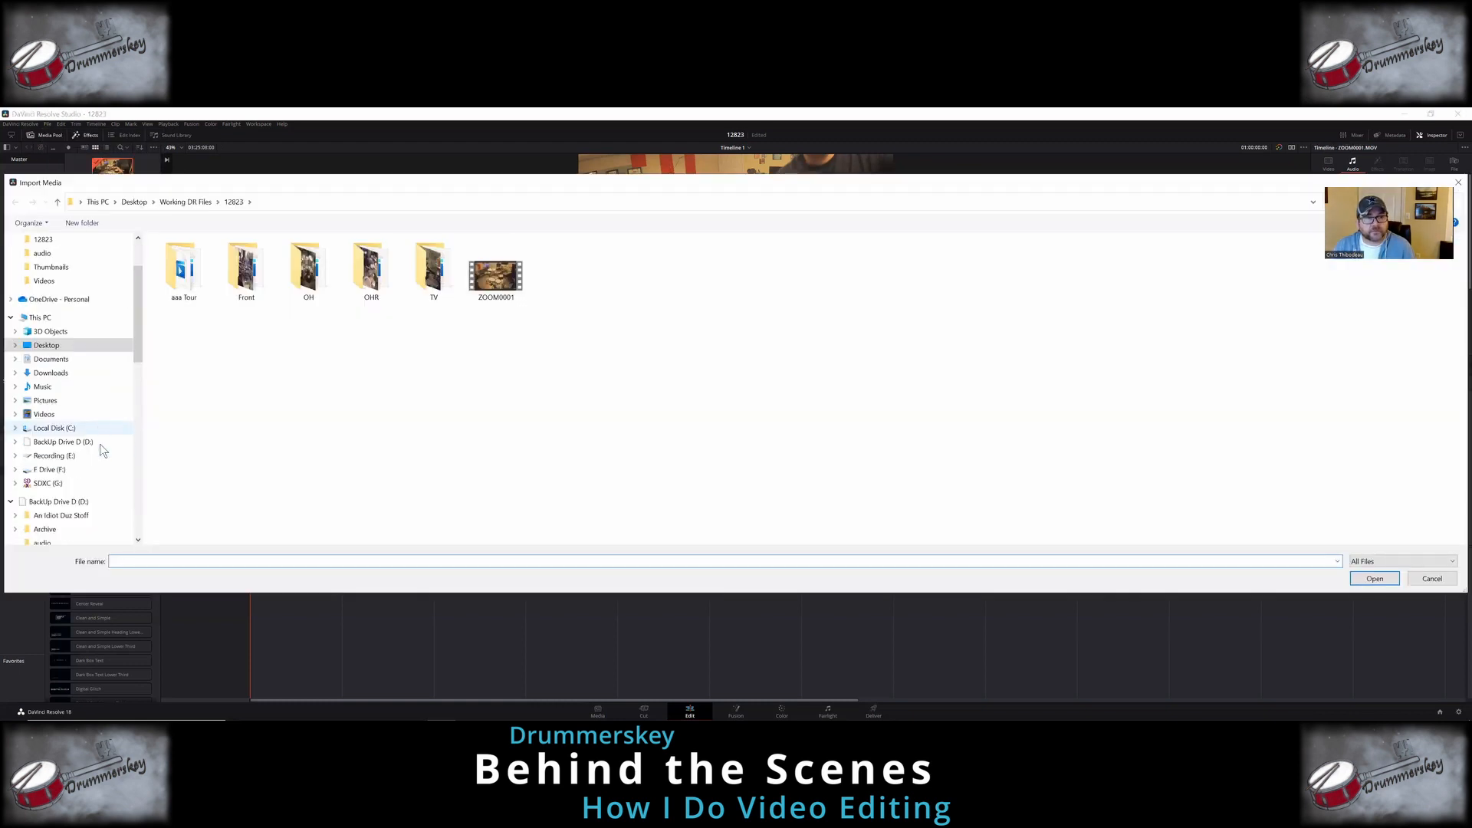
scroll(100, 449, "down", 3)
left_click_drag(135, 392, 132, 512)
left_click(42, 355)
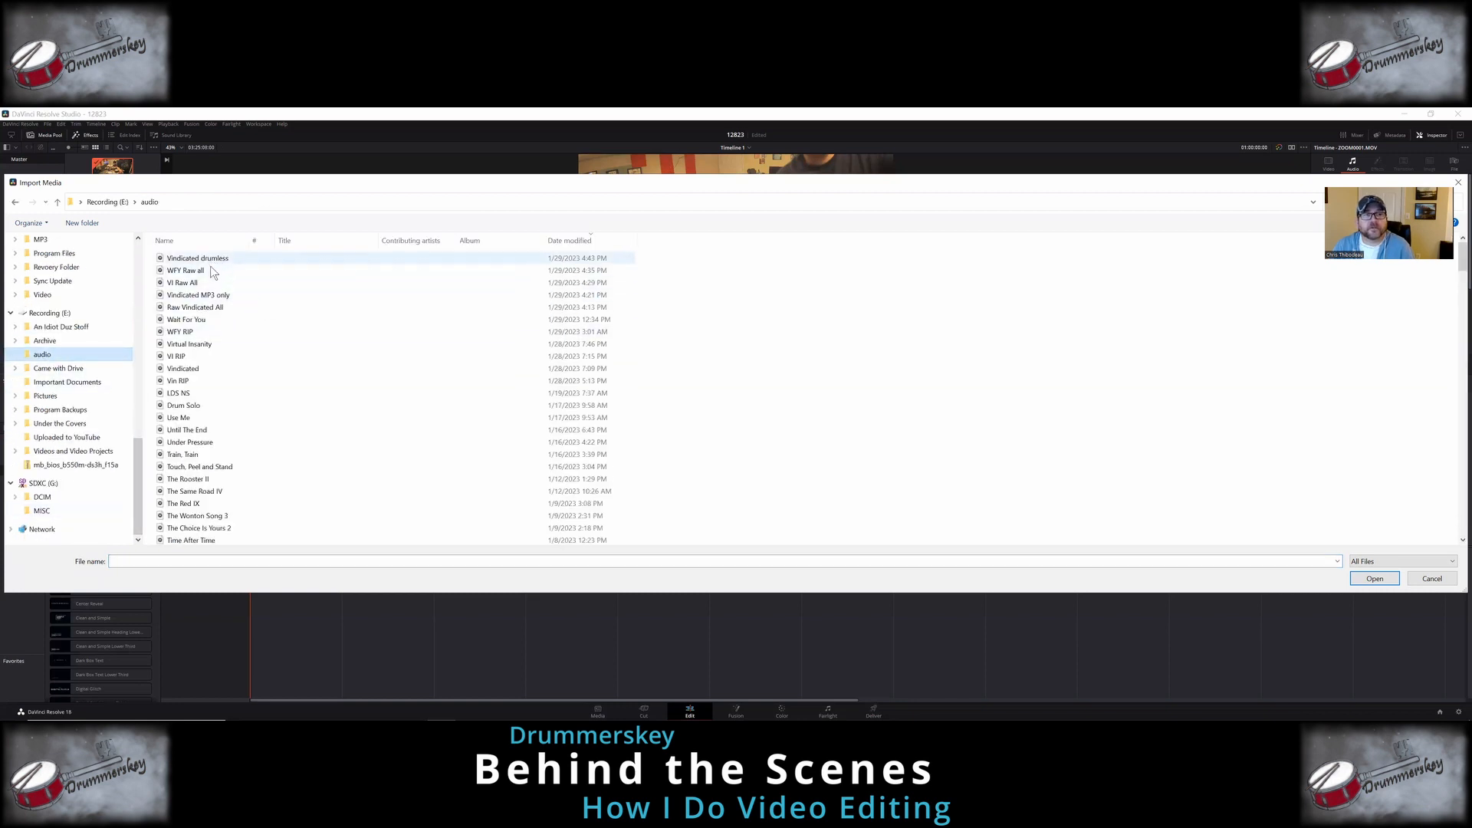
left_click(221, 344)
left_click(203, 369, "ctrl")
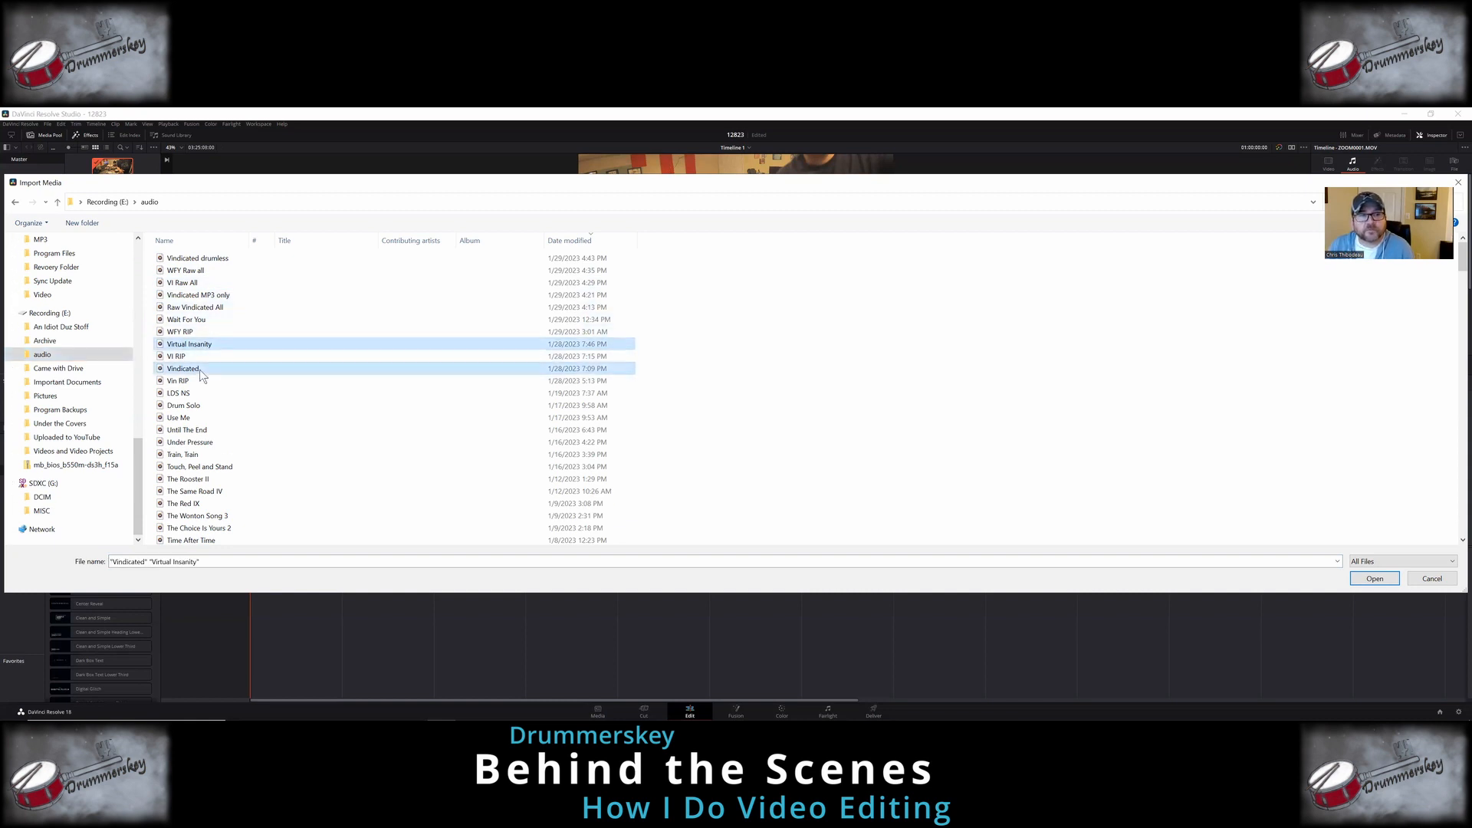
left_click(198, 320, "ctrl")
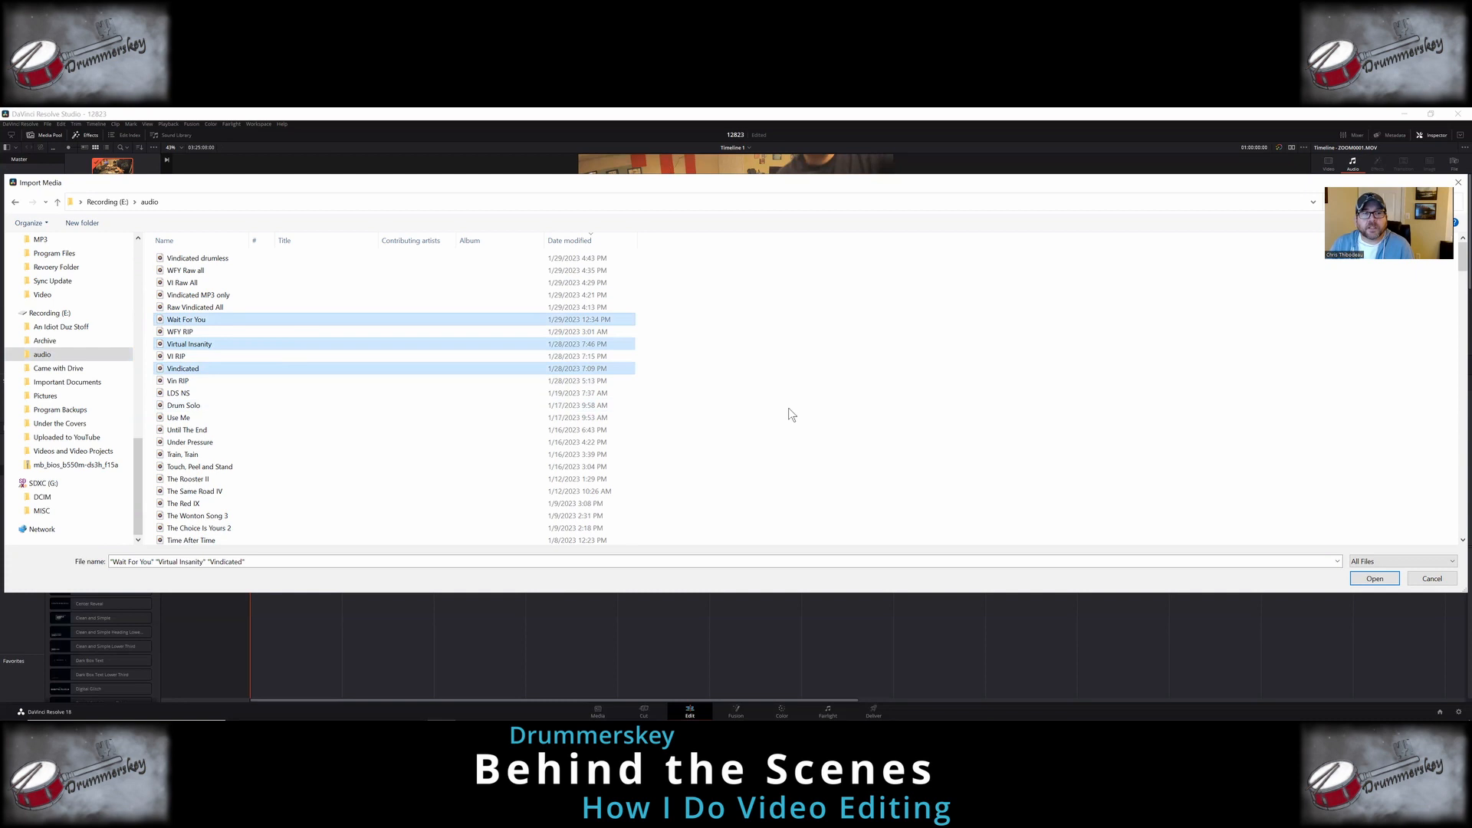
left_click(1353, 580)
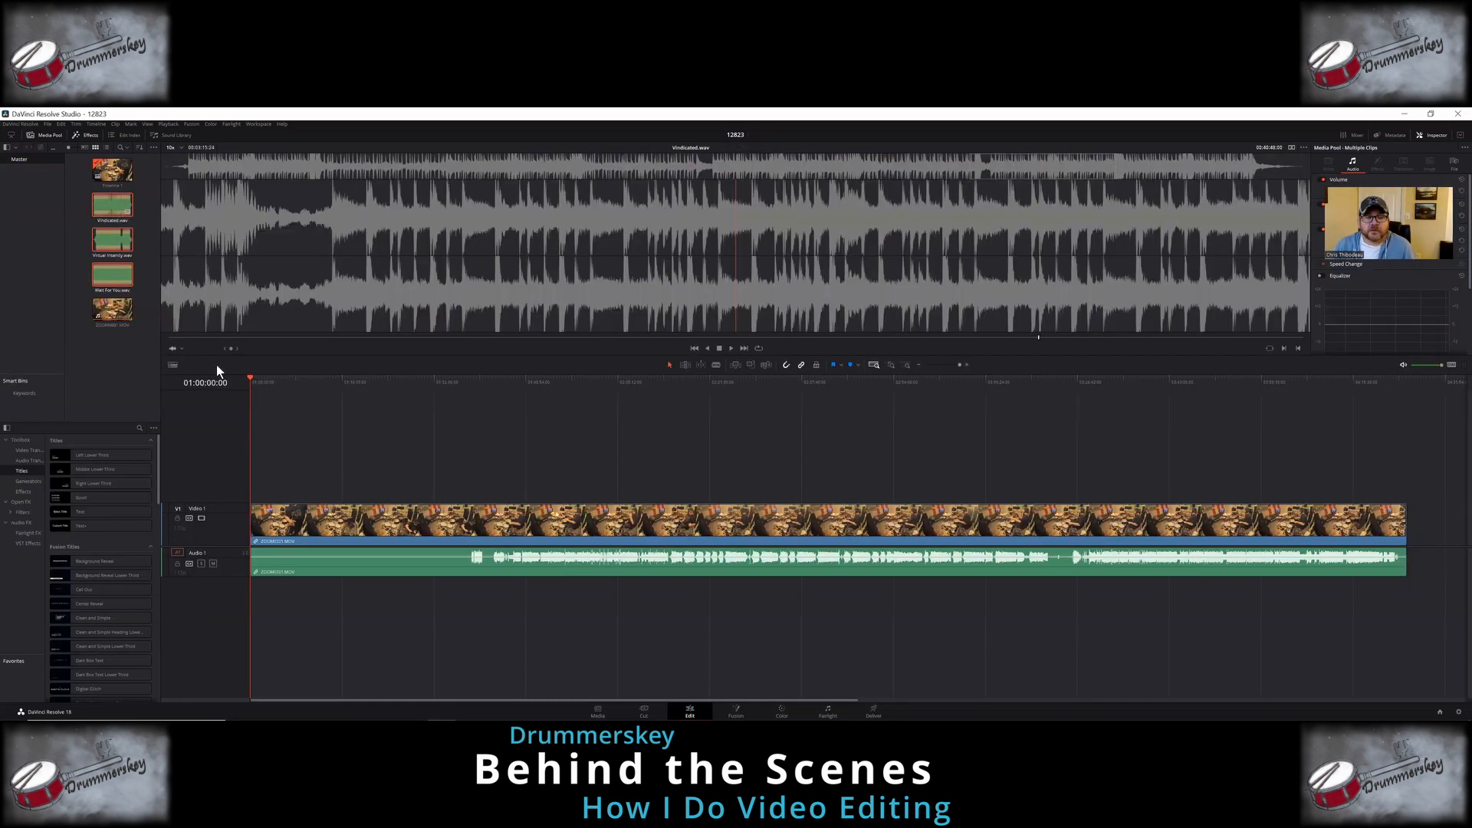
left_click_drag(220, 373, 360, 592)
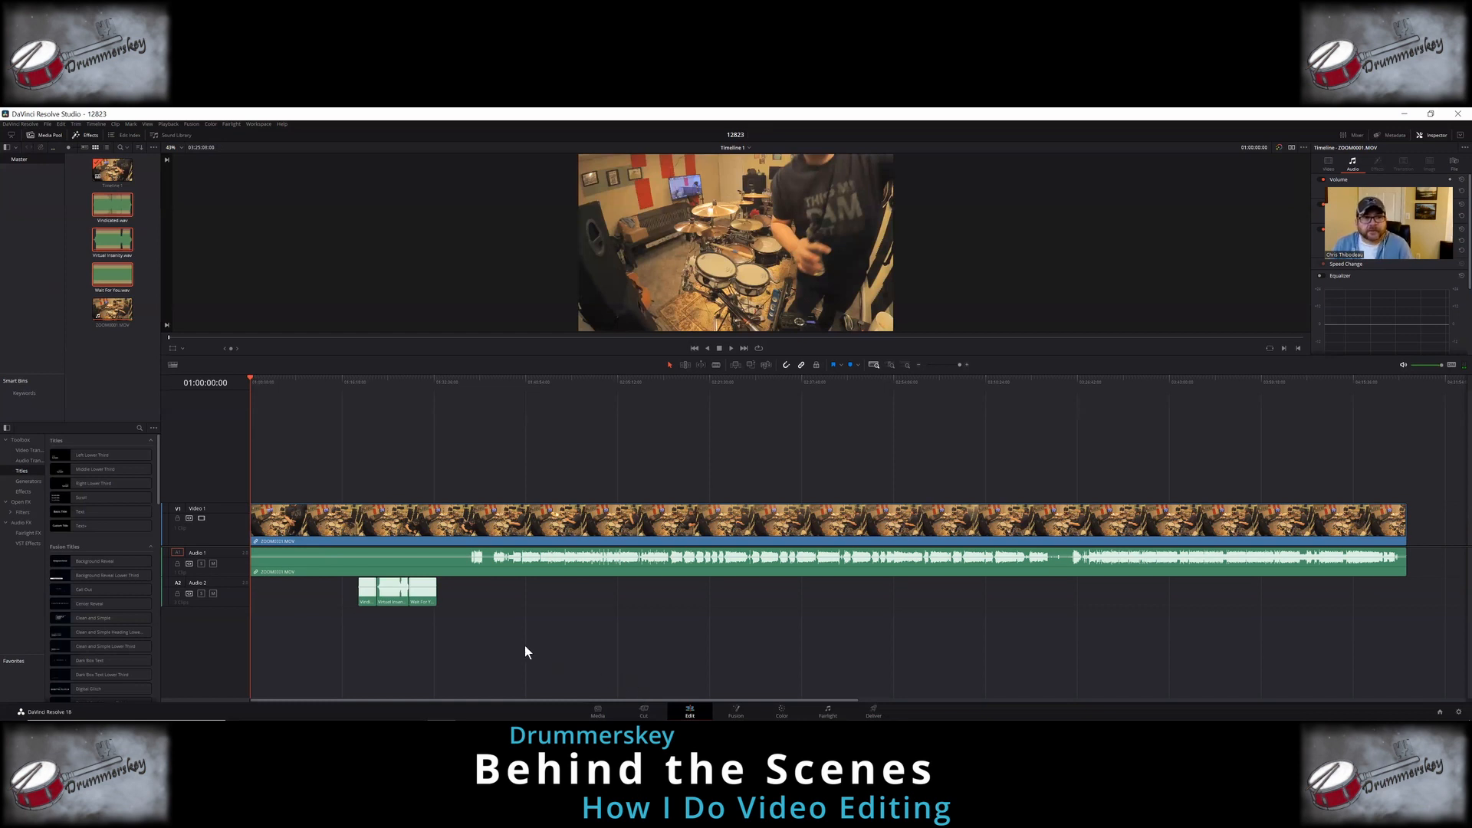
Step: Auto-align the Wait For You audio clip with the ZOOM0001 video by waveform
left_click(432, 599)
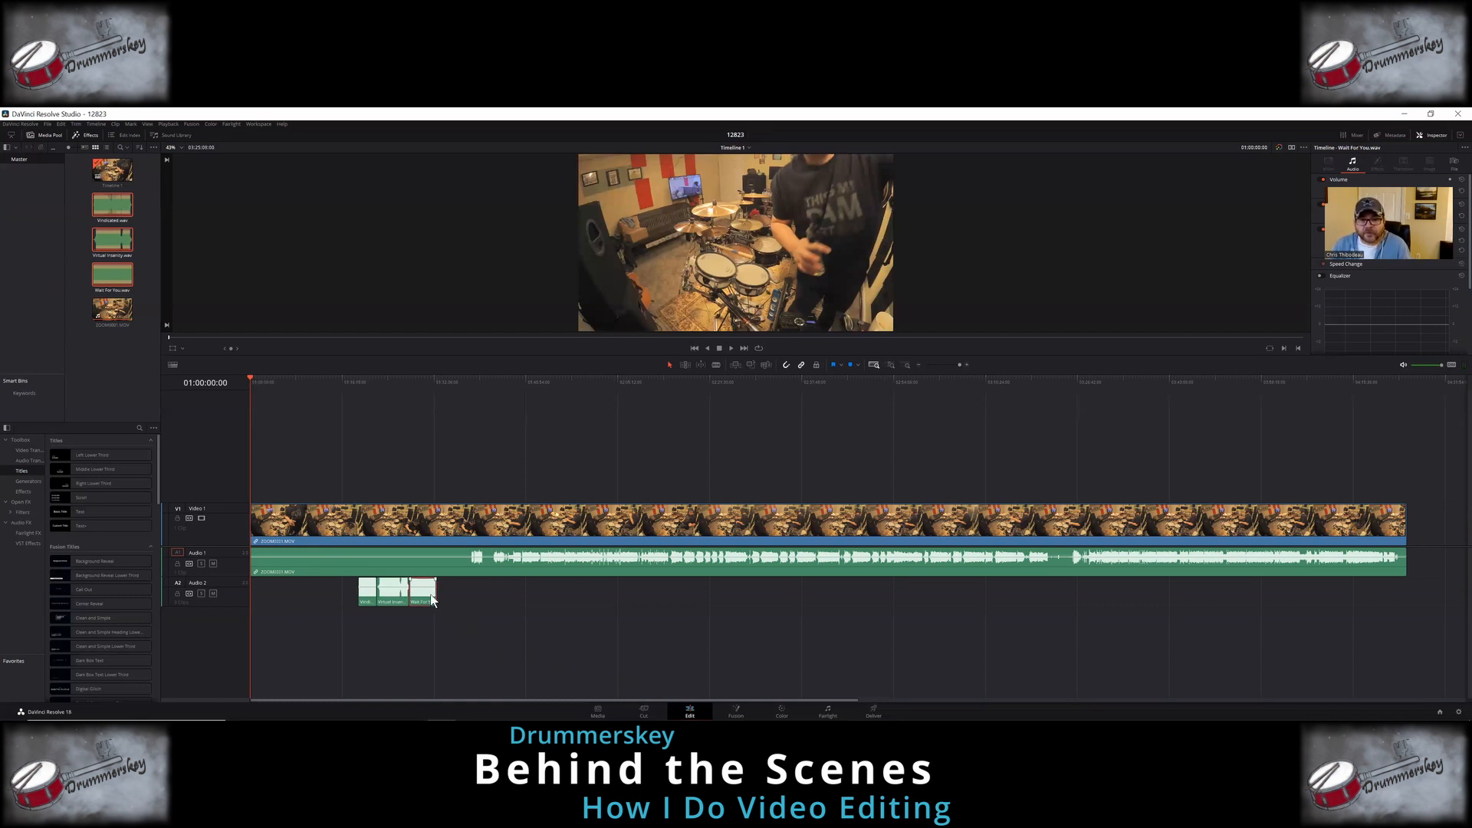
left_click(472, 527, "ctrl")
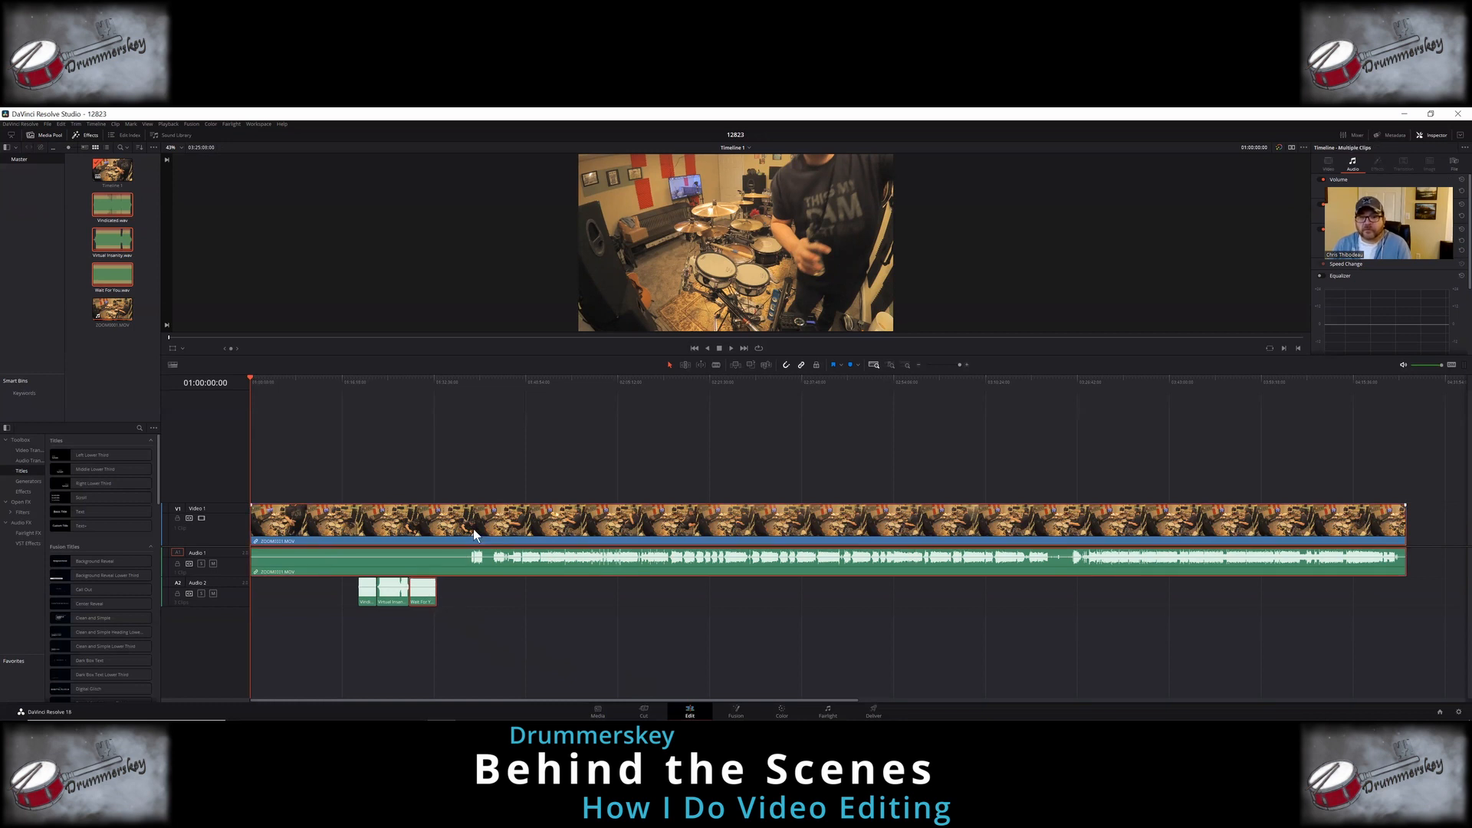
right_click(472, 528)
mouse_move(529, 400)
left_click(624, 402)
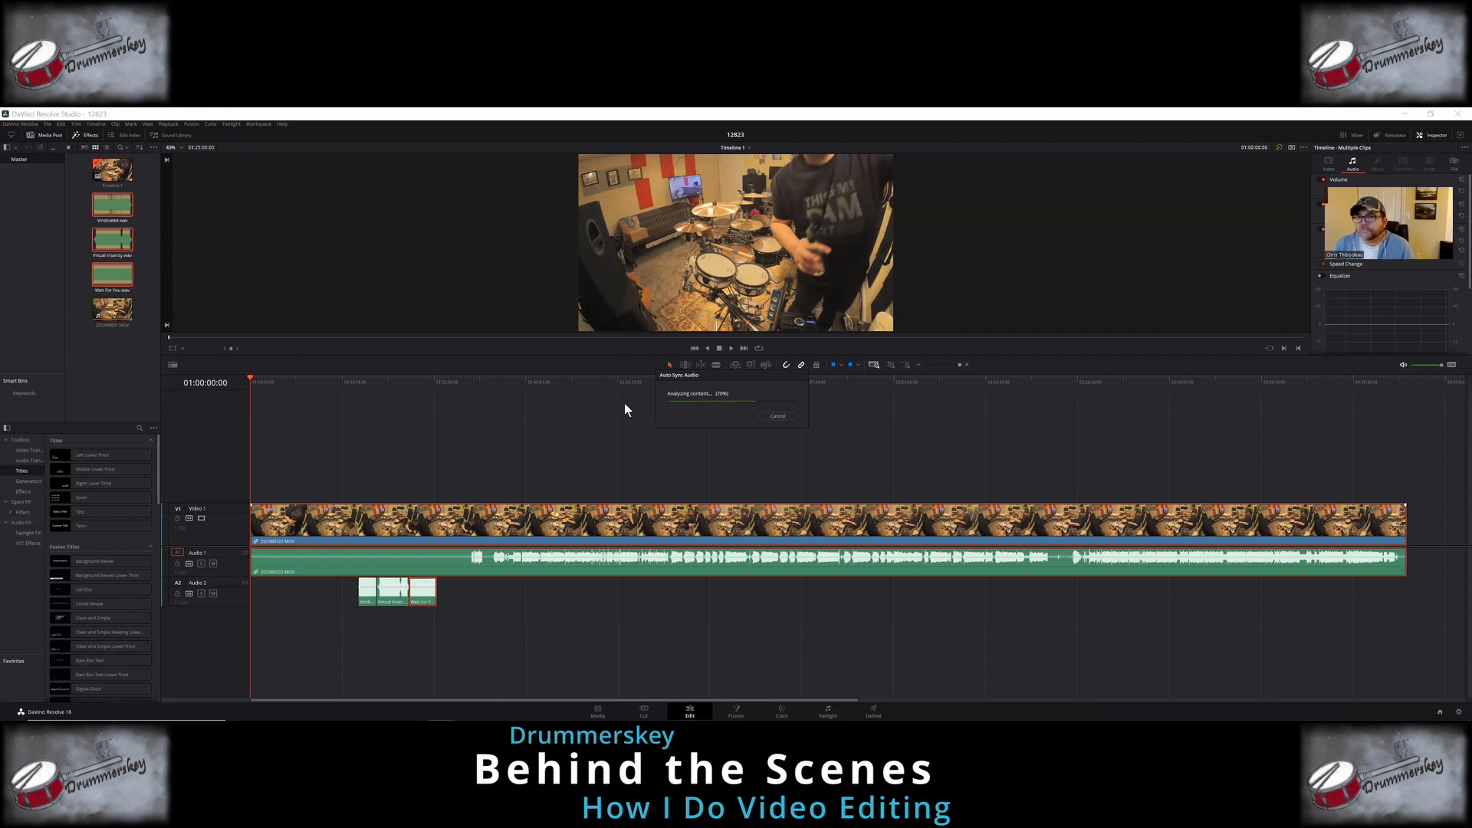
Step: Play the timeline from the Wait For You section at about 04:17:06 and mute the Audio 1 track
left_click(1393, 709)
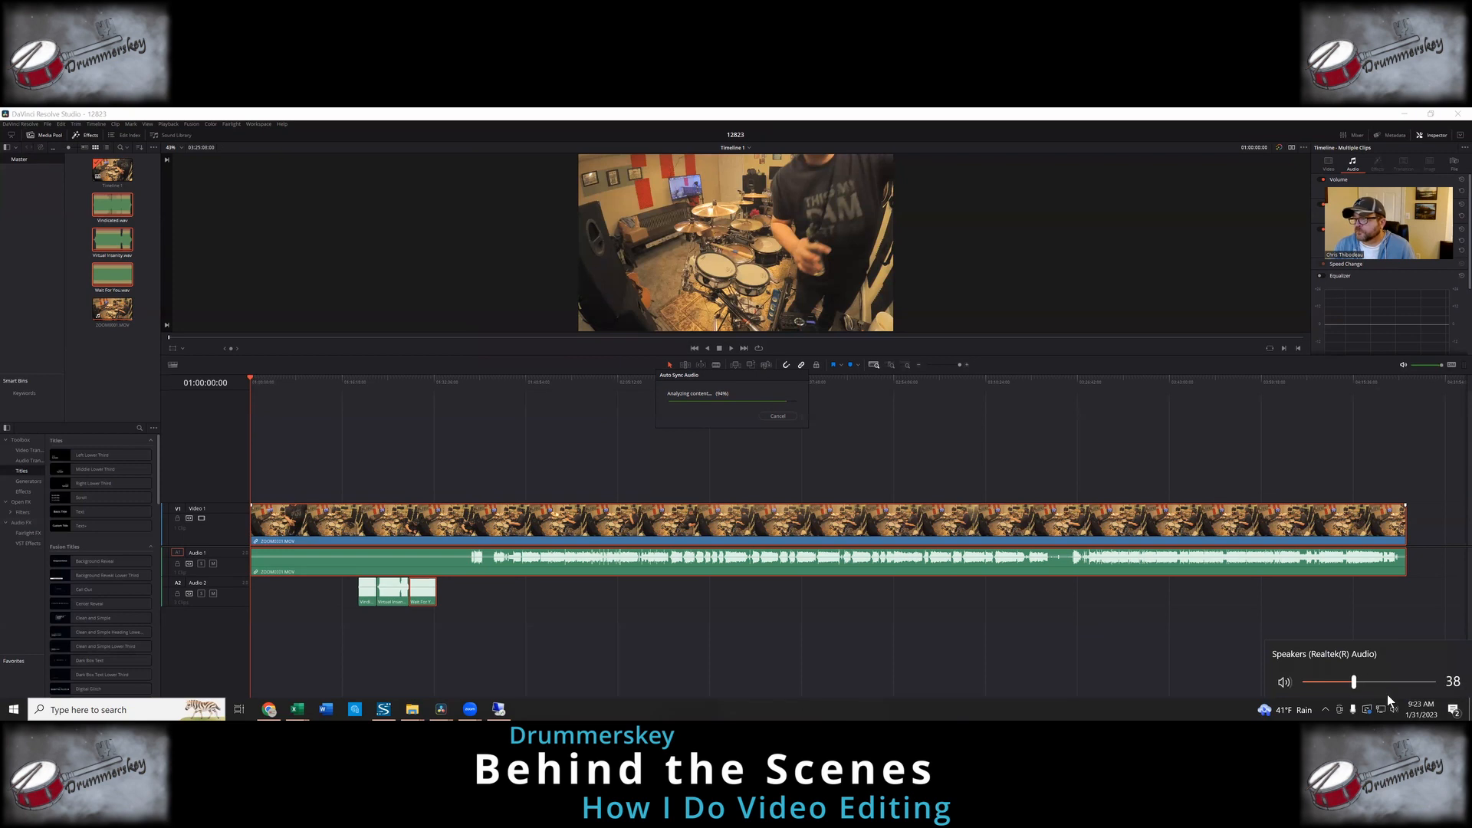
left_click(720, 604)
left_click(1361, 380)
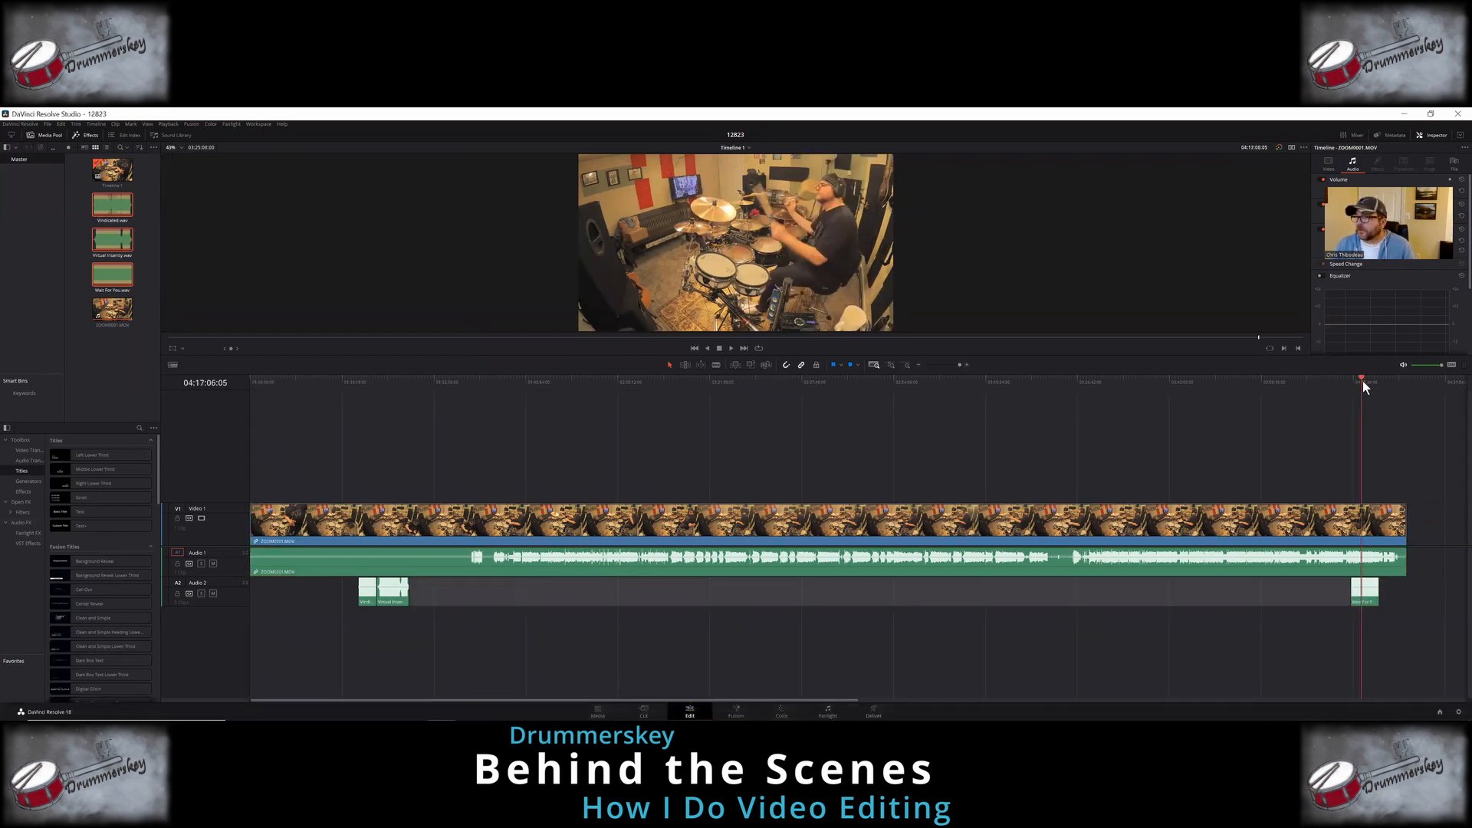
left_click(731, 349)
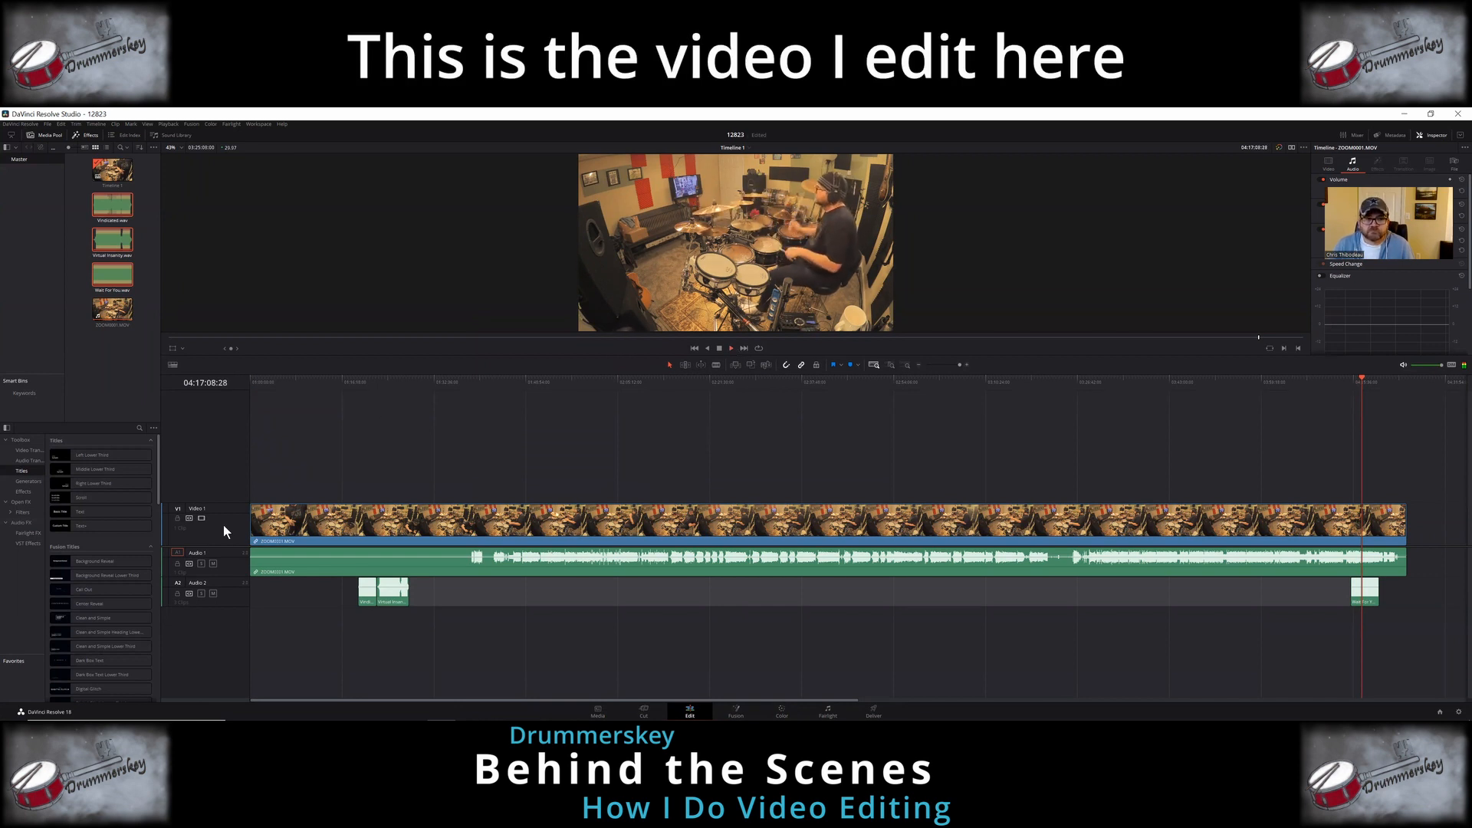
left_click(212, 564)
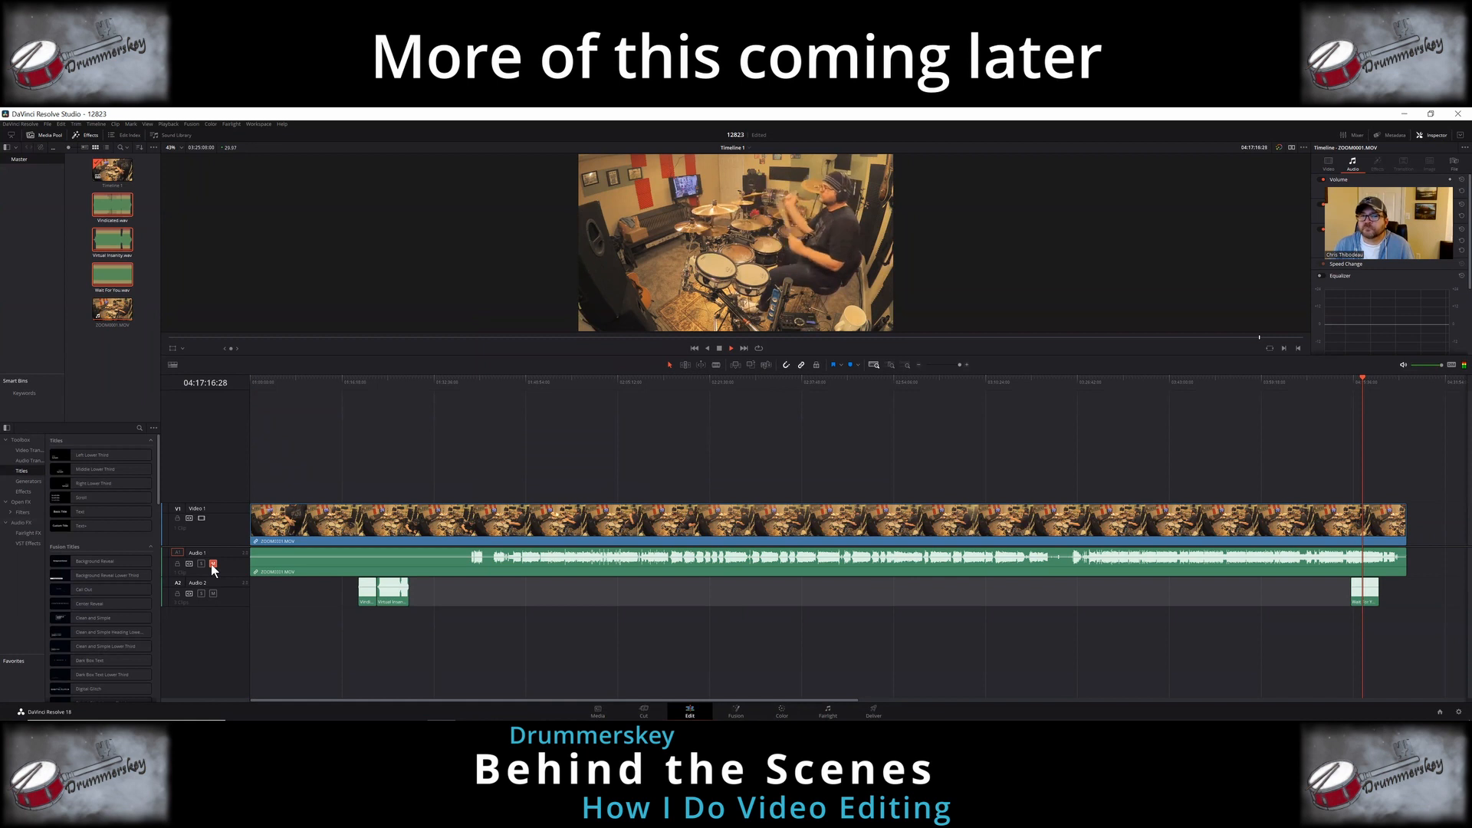
Step: Auto-align the Virtual Insanity audio clip with the ZOOM0001 video by waveform
left_click(556, 571)
left_click(400, 602, "ctrl")
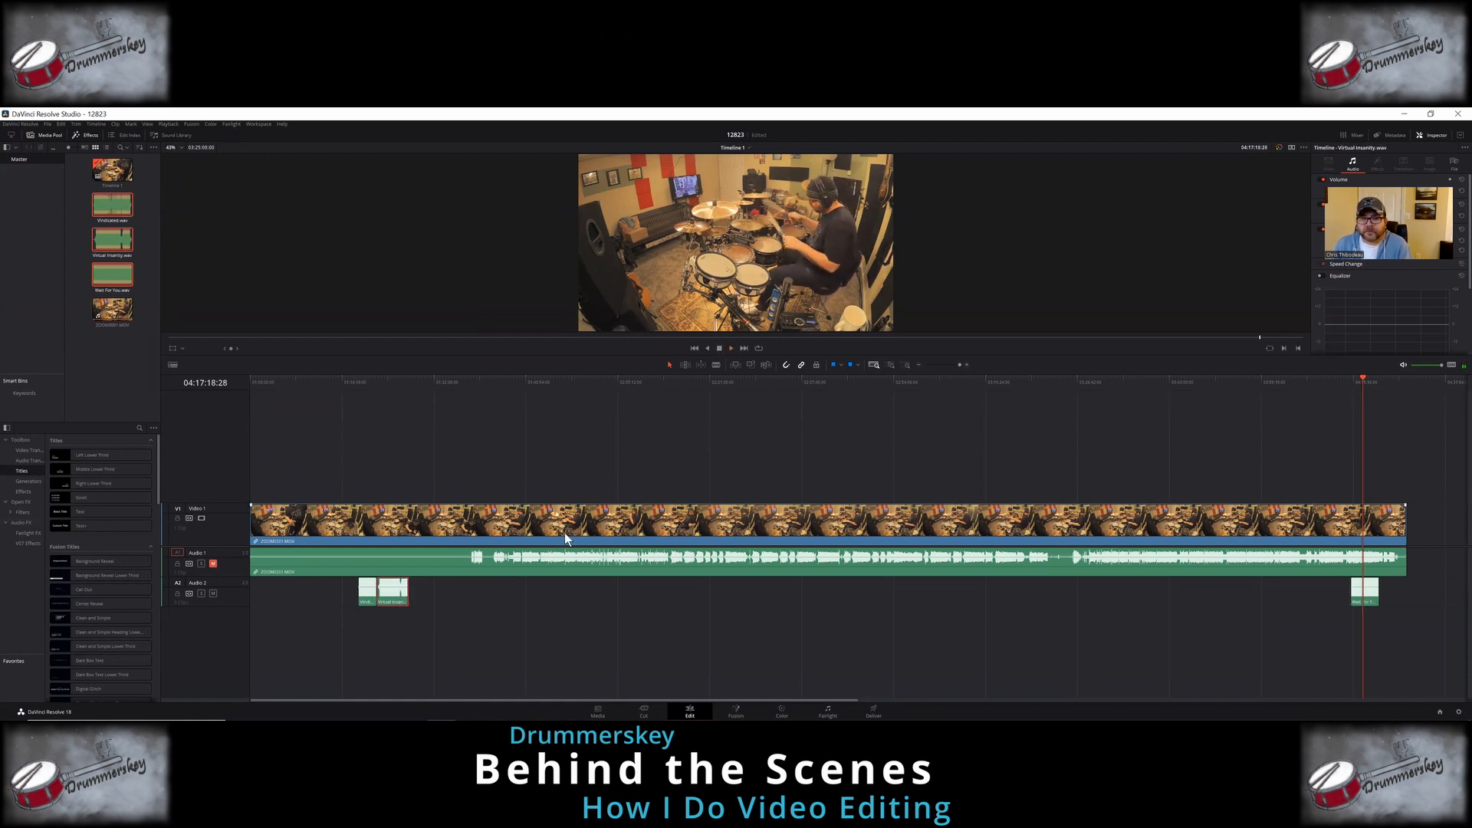
right_click(573, 526)
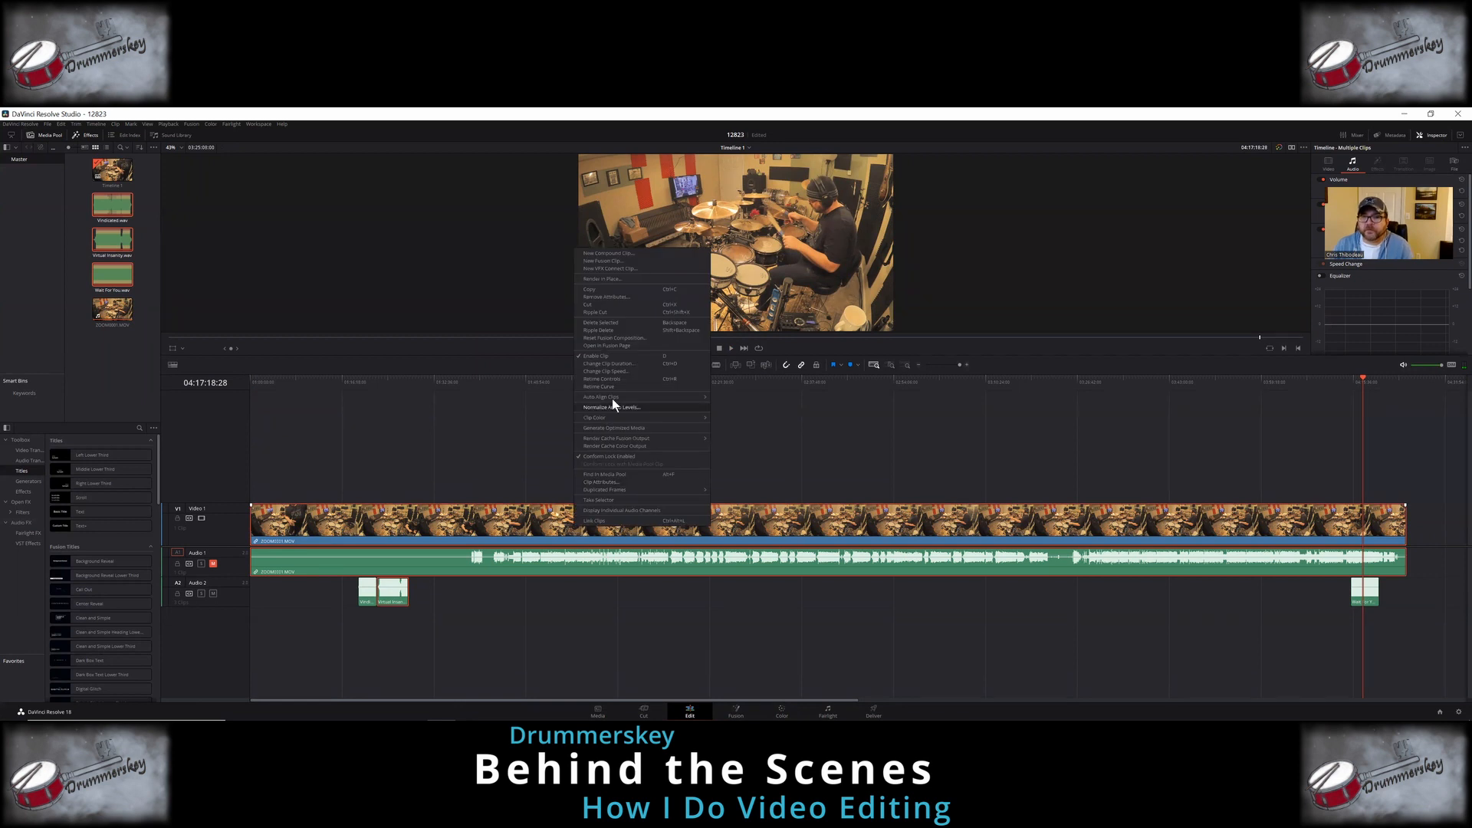
left_click(725, 402)
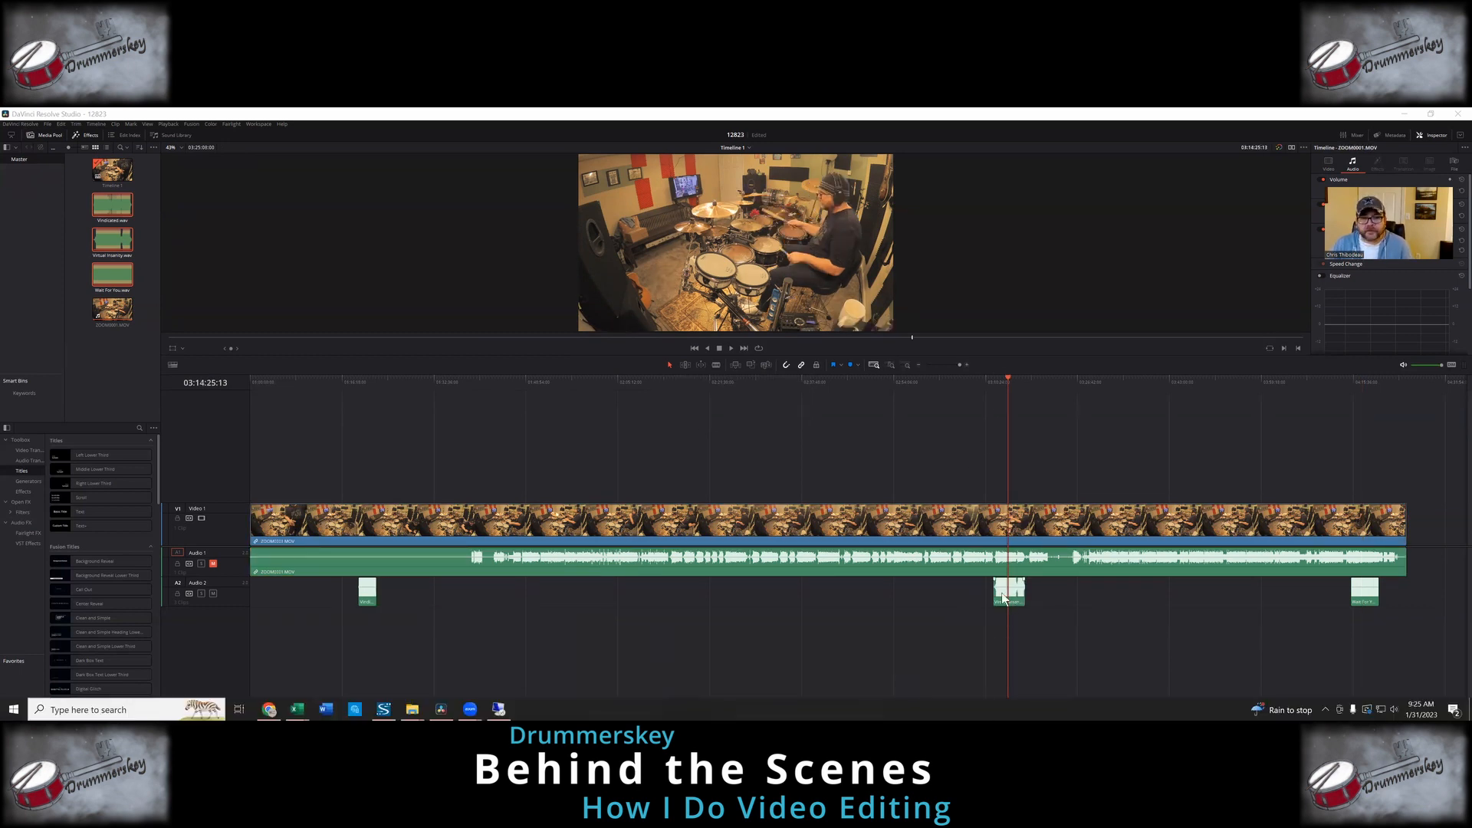
Step: Auto-align the Vindicated audio clip with the ZOOM0001 video by waveform
left_click(367, 602)
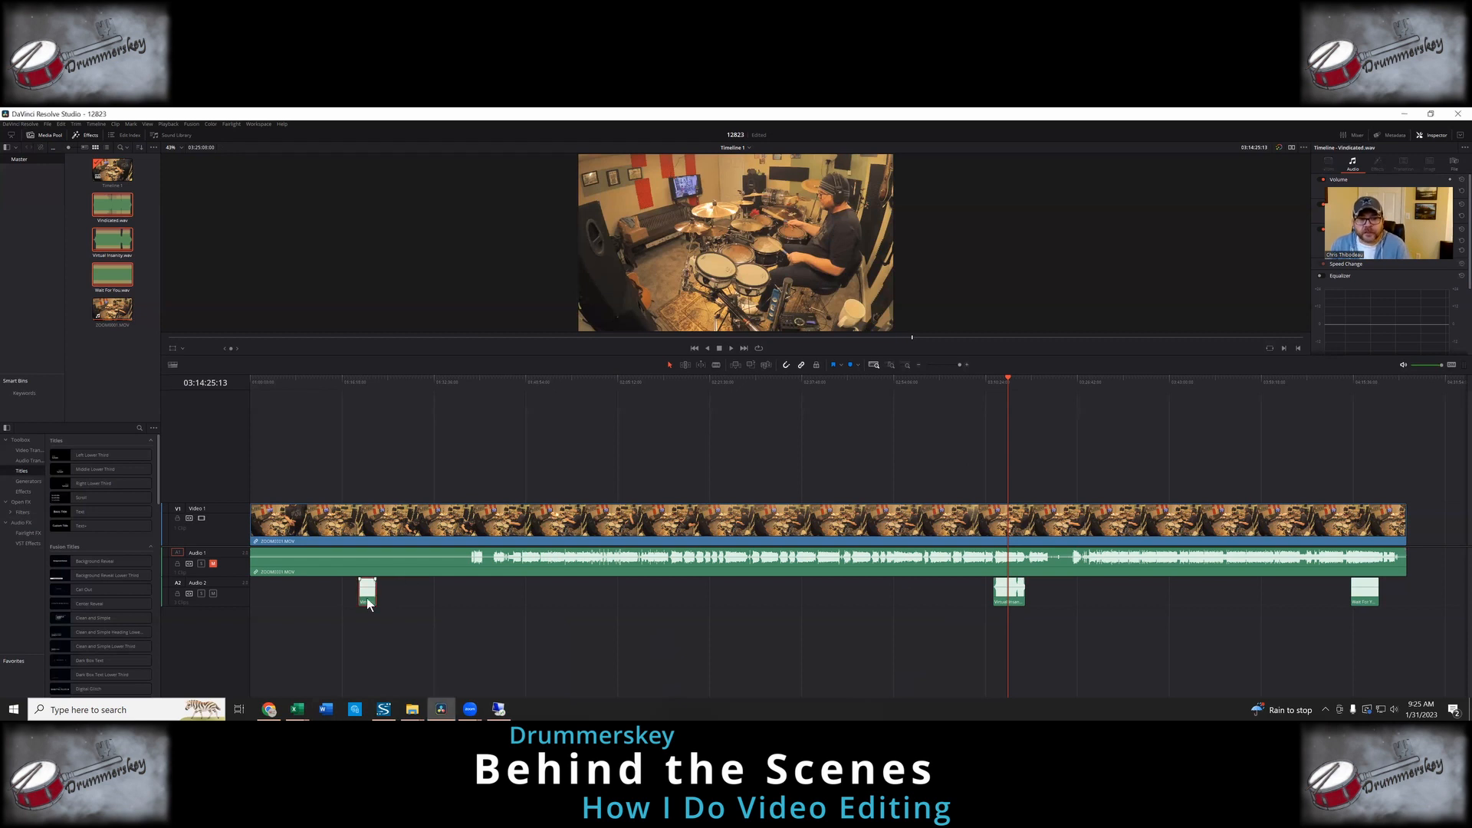
left_click(407, 533)
right_click(407, 533)
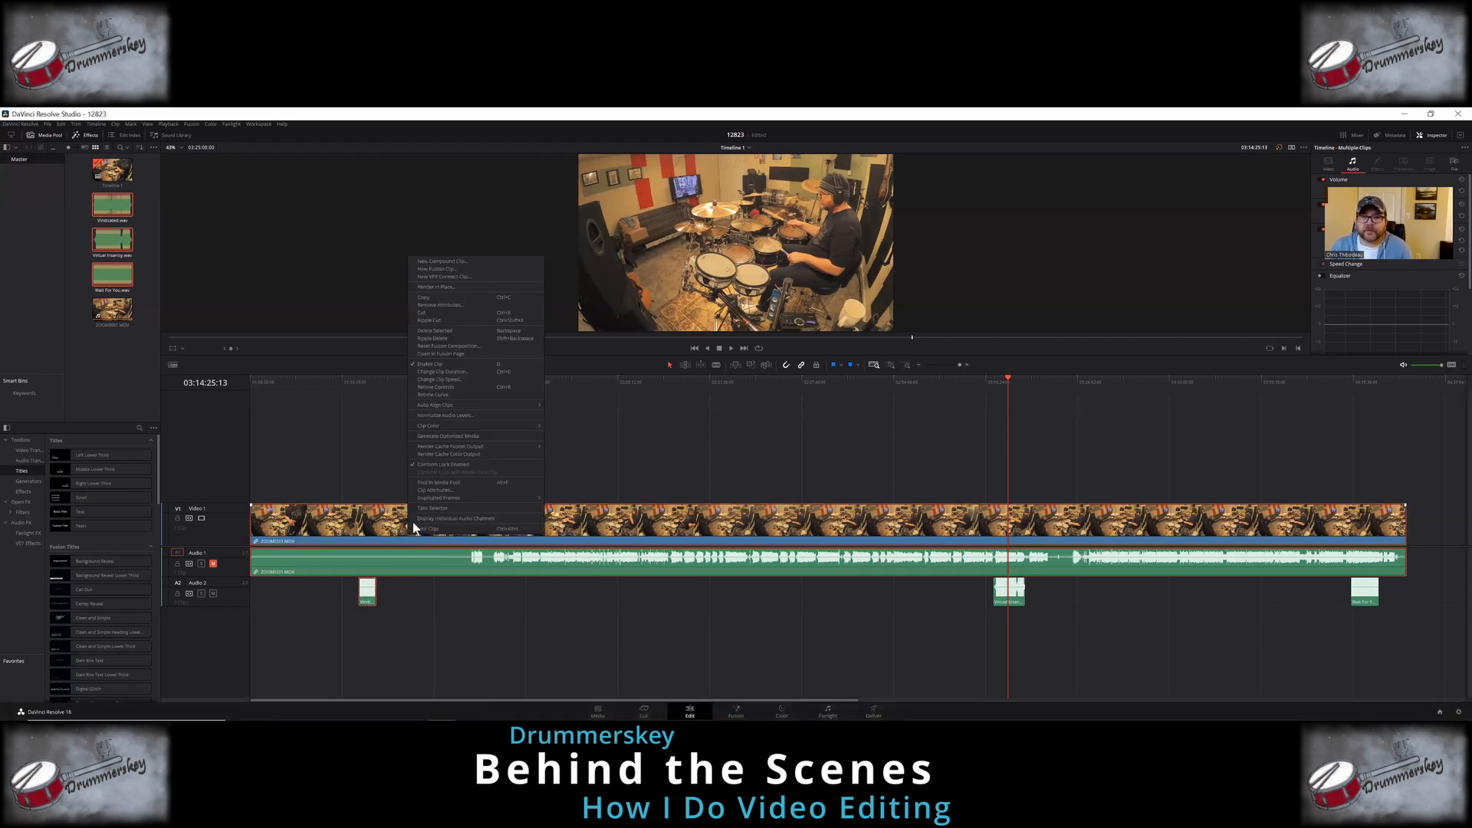
left_click(566, 408)
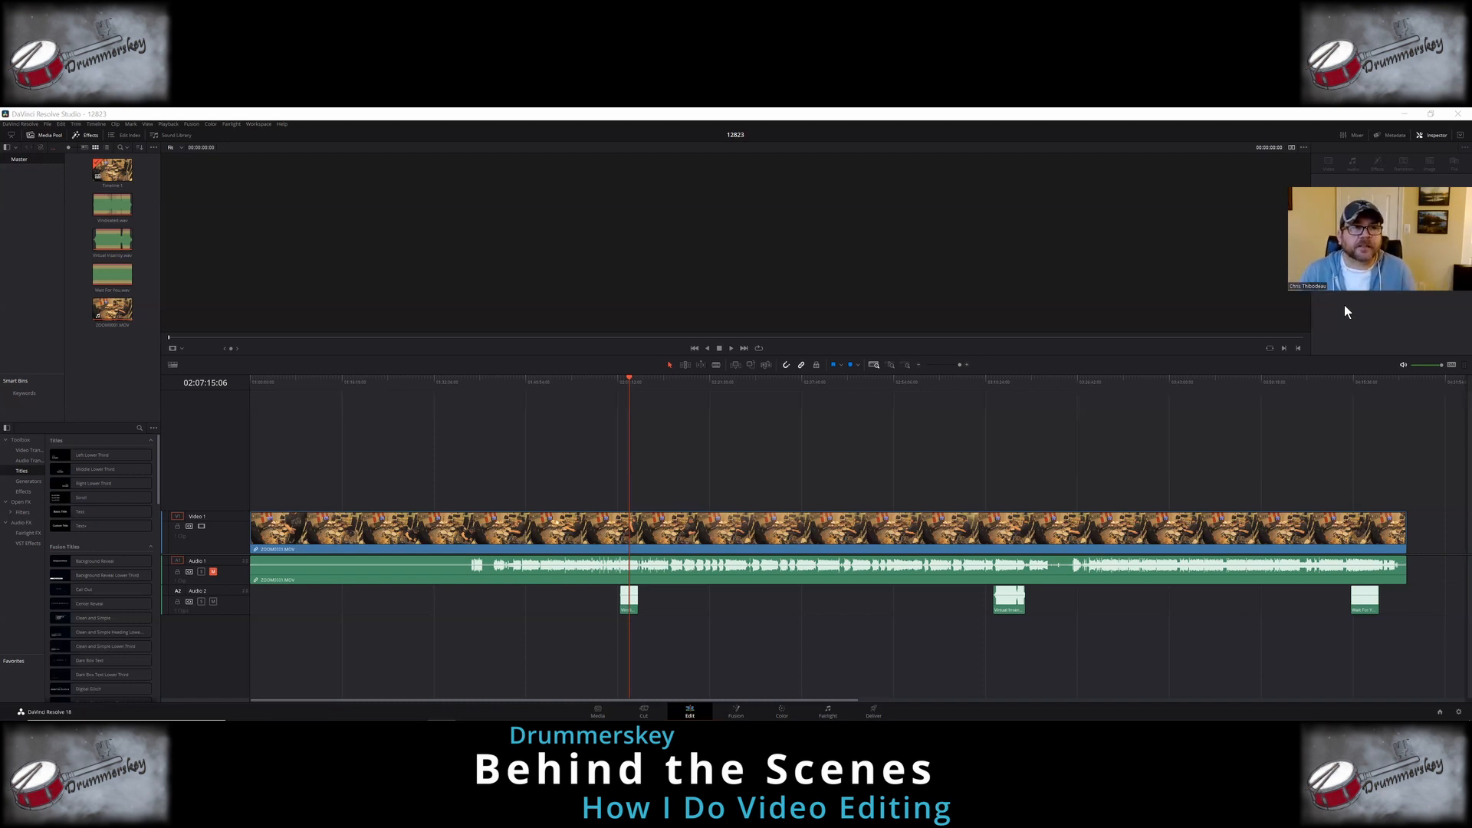
Step: Import the GP050181 clip from the OH folder and place it on Video 3, above the Vindicated audio clip
left_click(48, 123)
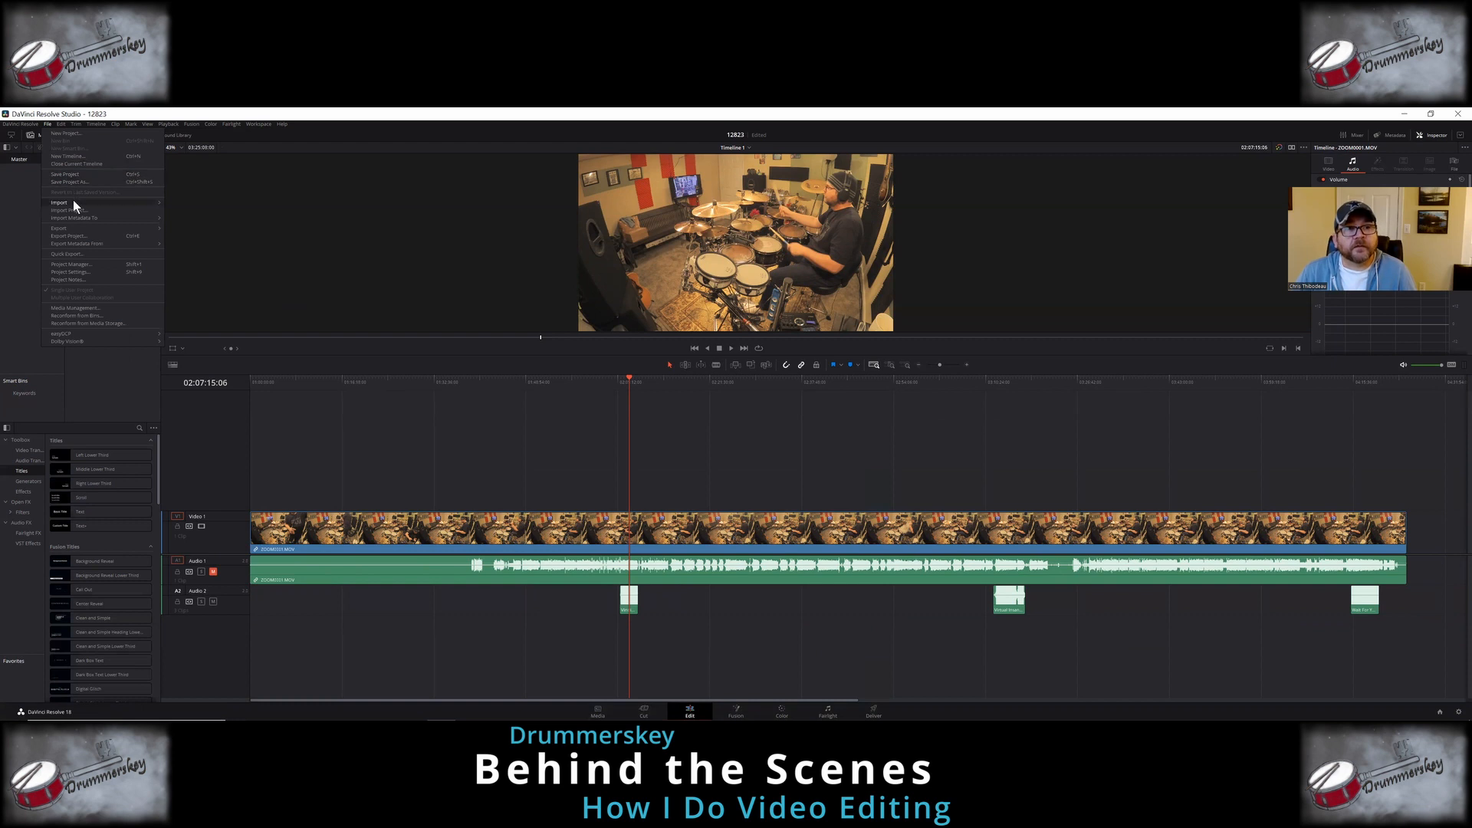
left_click(191, 209)
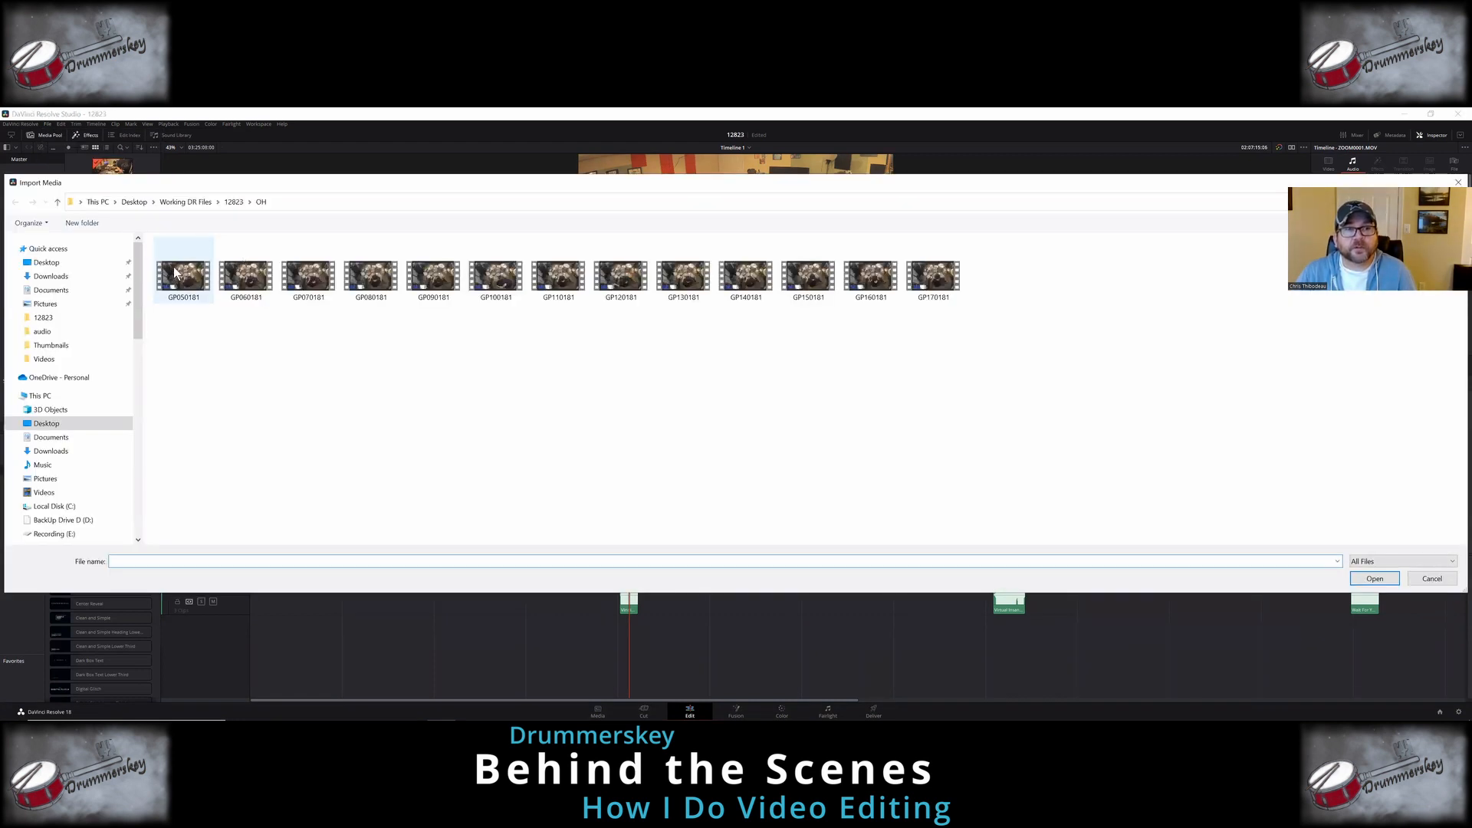
double_click(184, 276)
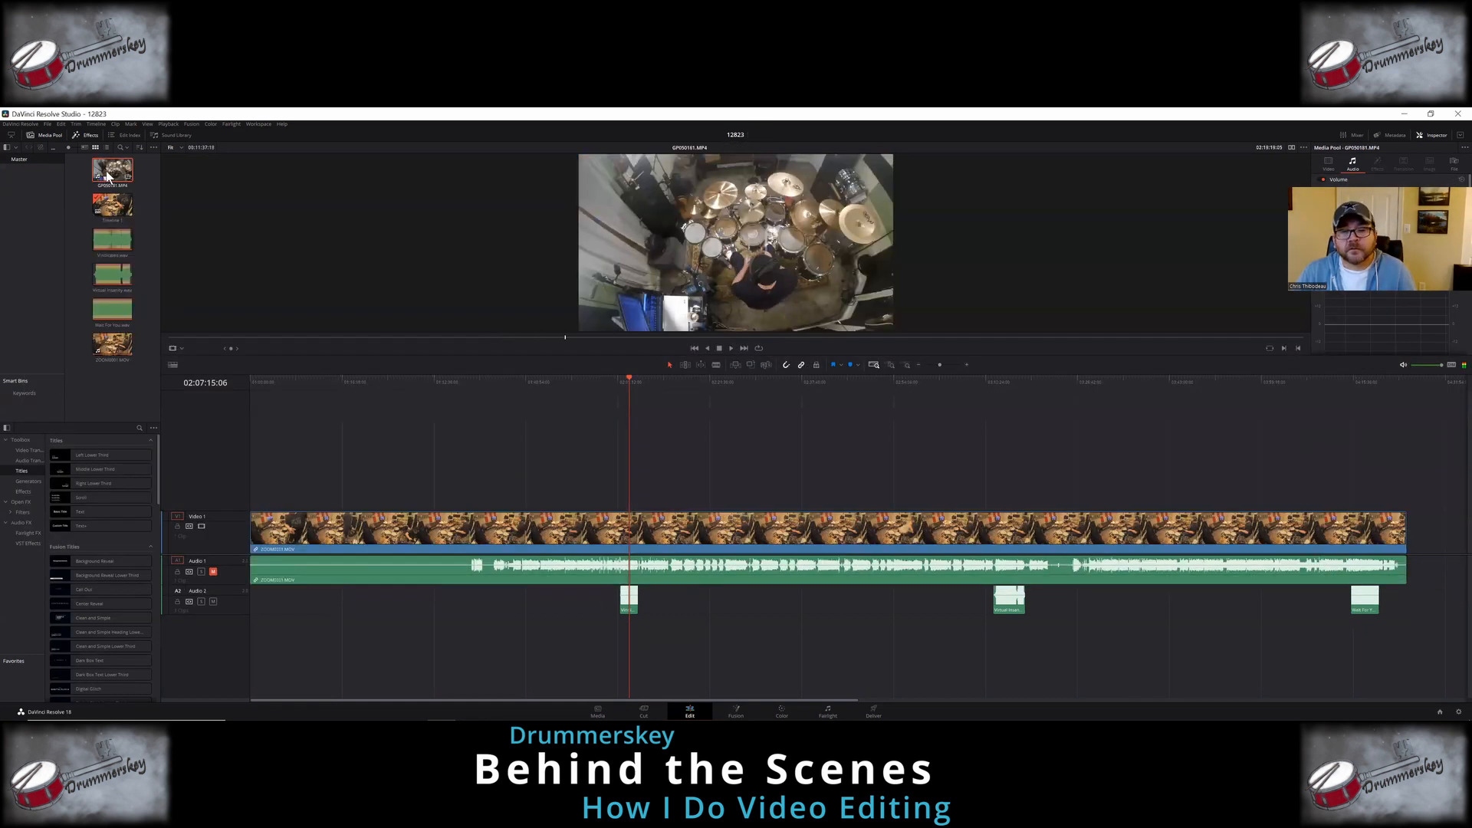
left_click_drag(105, 177, 453, 437)
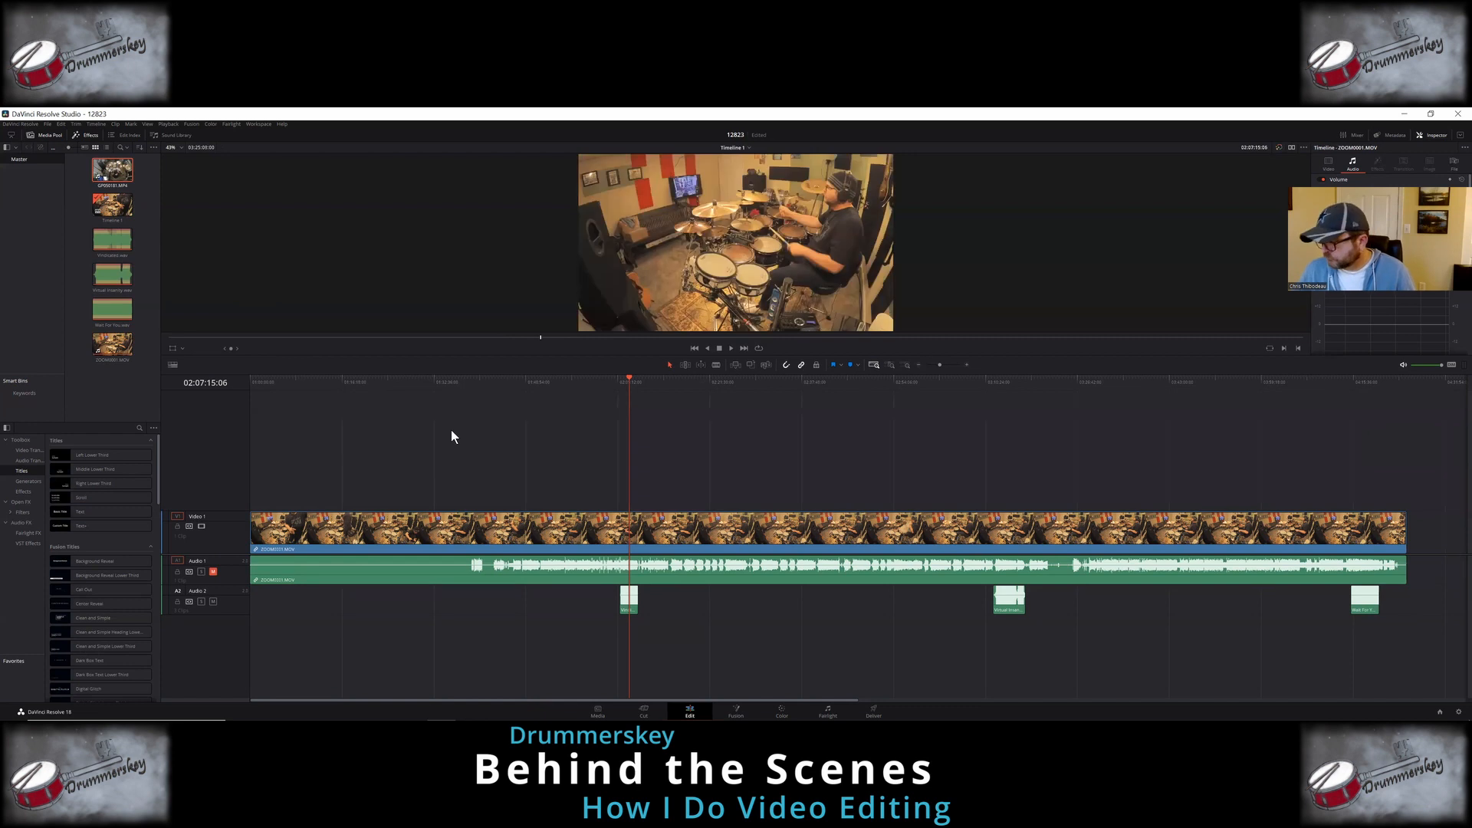
double_click(123, 176)
left_click_drag(123, 176, 618, 453)
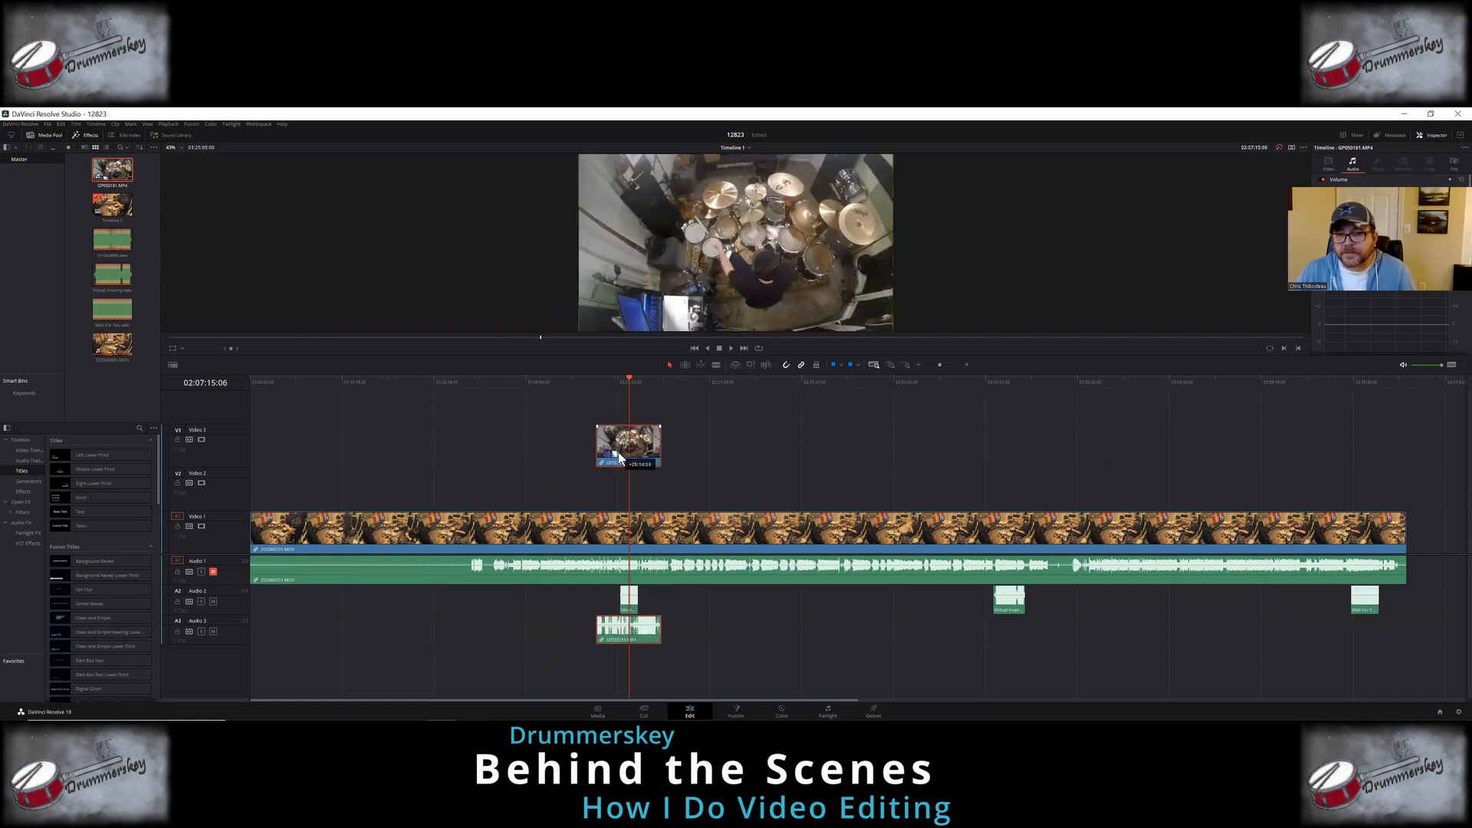
Step: Move the overhead clip earlier so its audio waveform roughly lines up with the Vindicated track
left_click(907, 365)
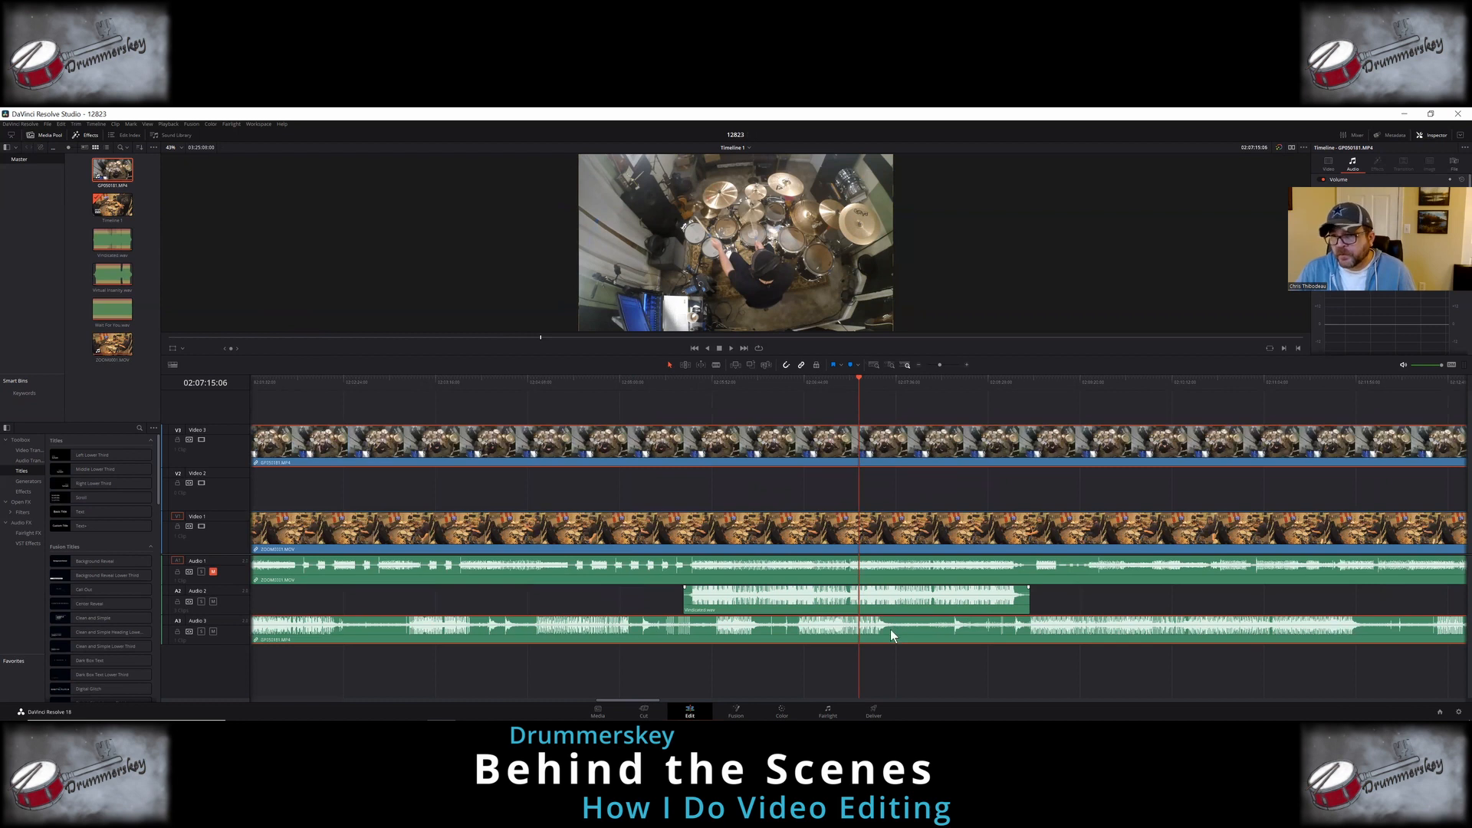
left_click_drag(891, 631, 857, 627)
left_click_drag(742, 626, 554, 628)
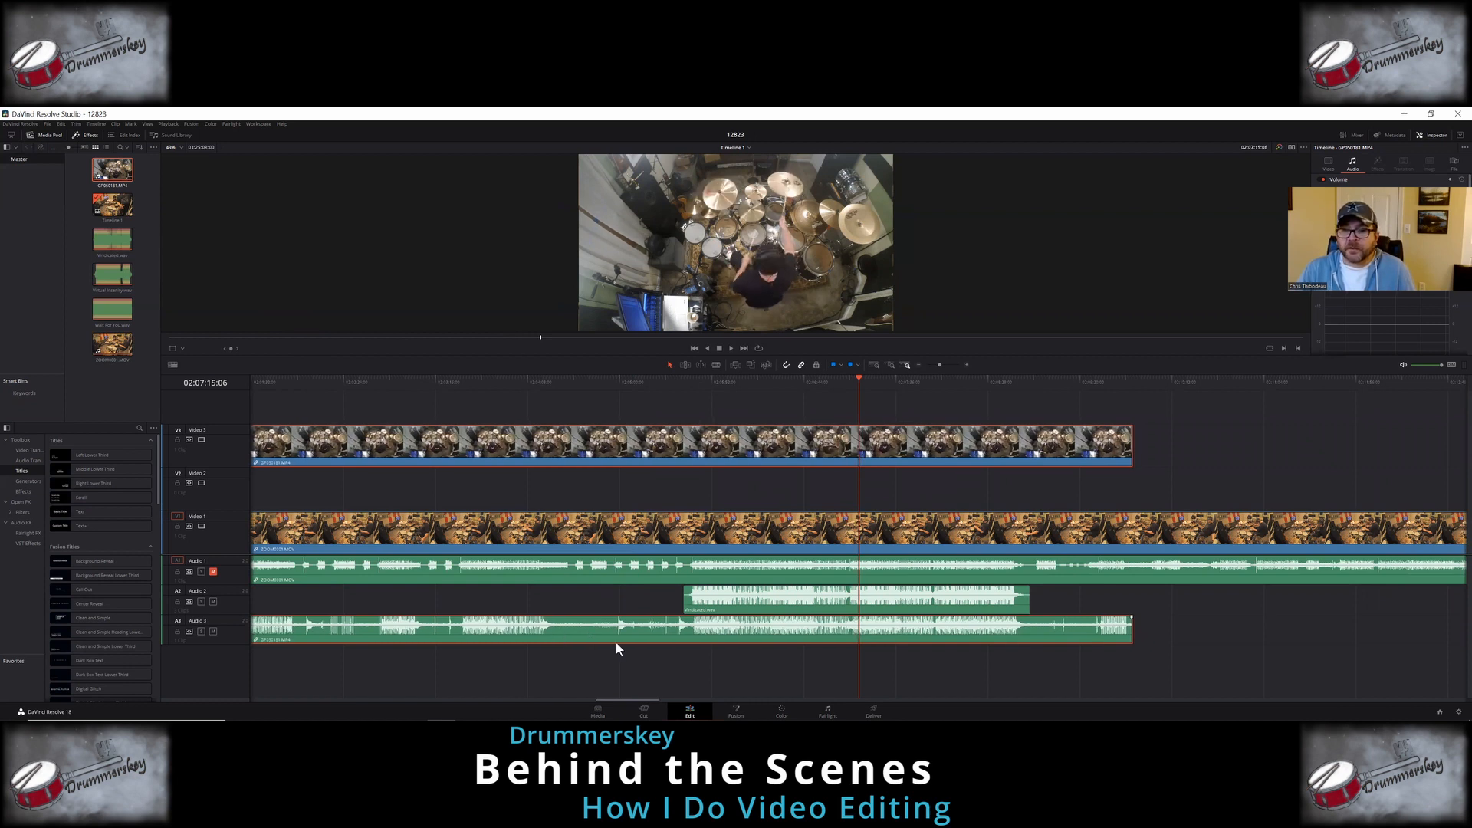
Step: Fine-align the overhead clip near 02:05:40 by shifting it earlier until its waveform peaks match the Audio 1 and Vindicated tracks
left_click(690, 382)
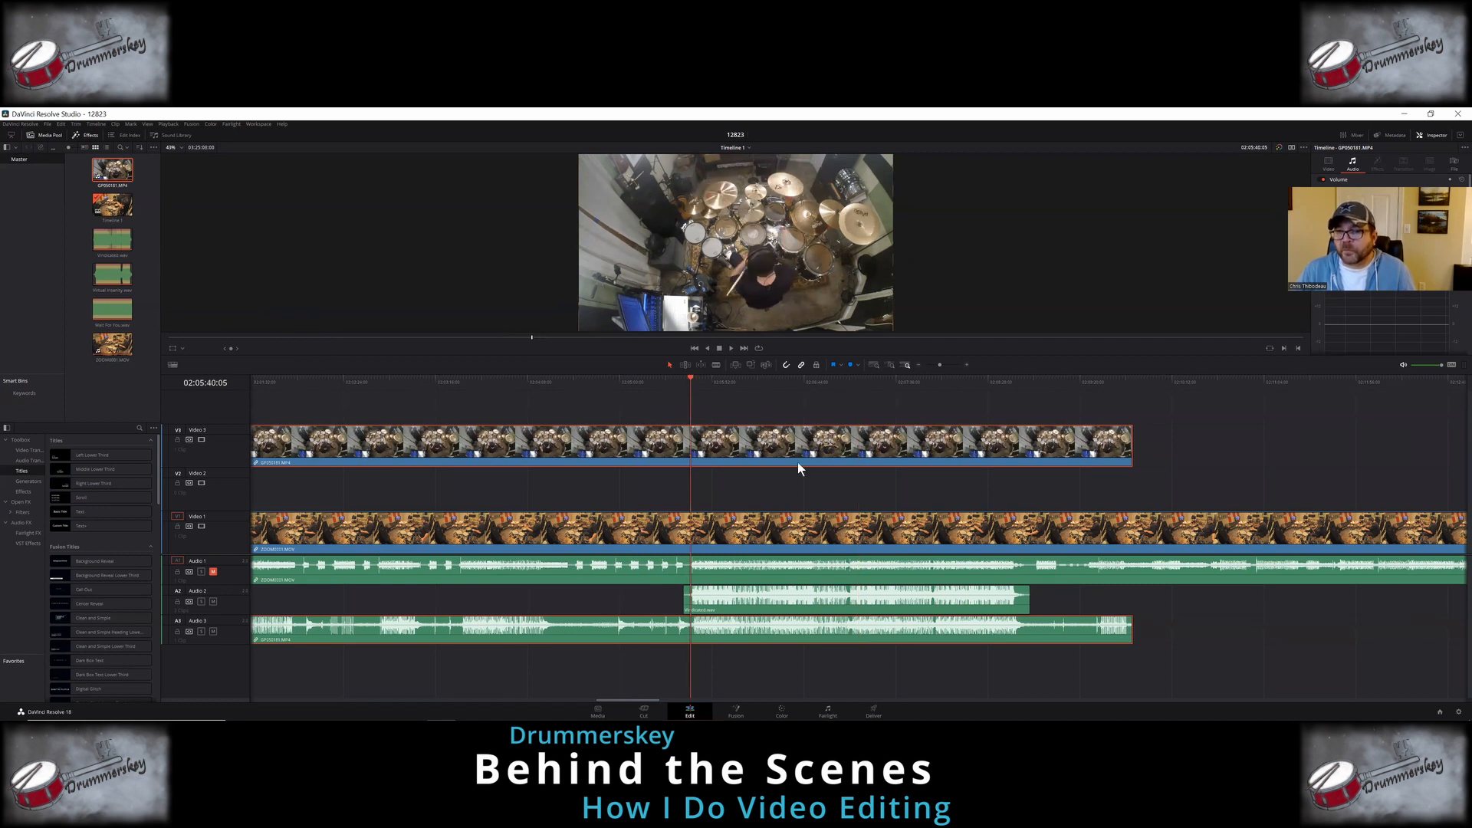
left_click(967, 364)
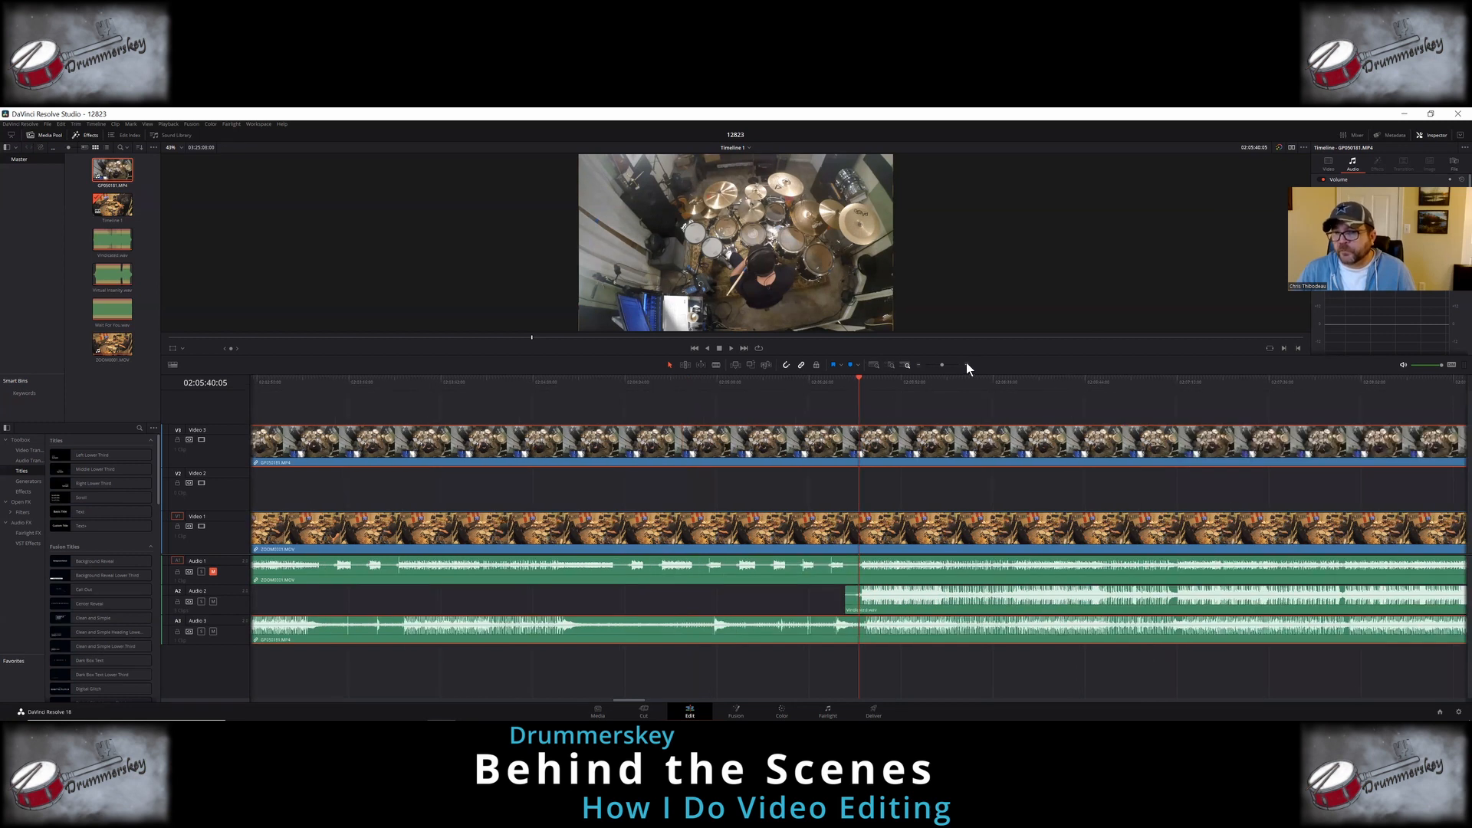
left_click(888, 364)
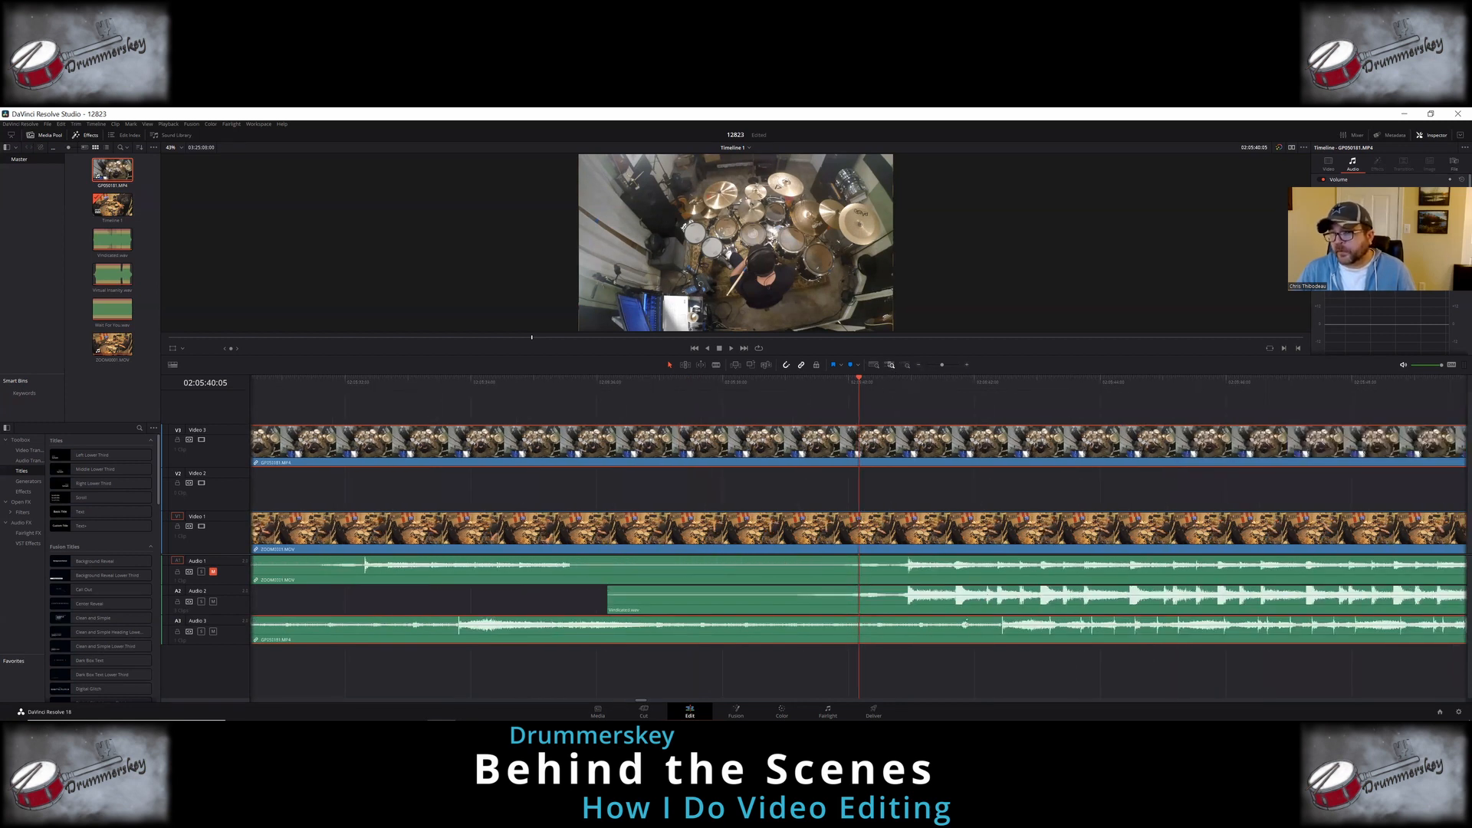
left_click_drag(964, 627, 870, 627)
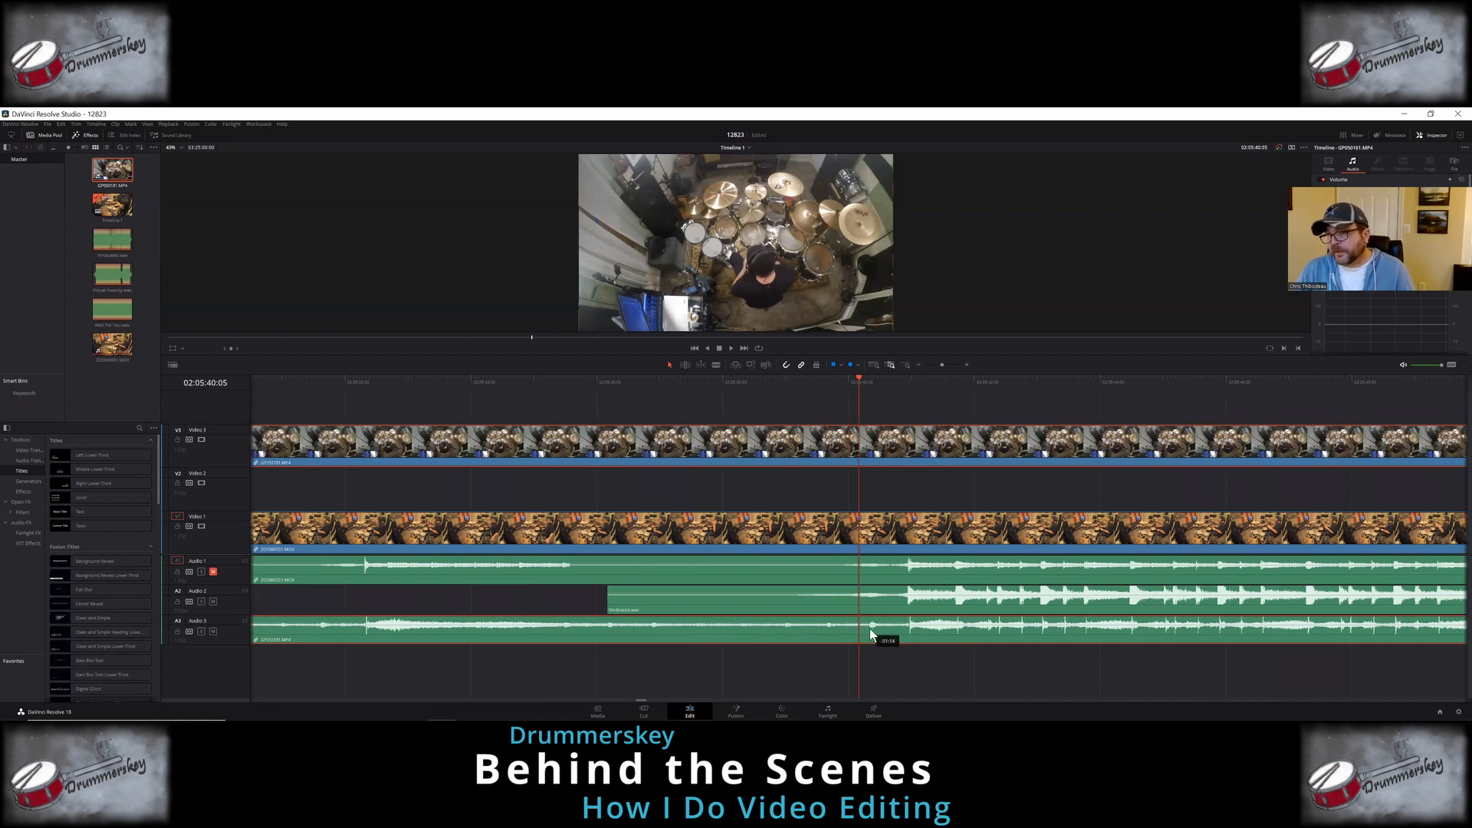
Step: Nudge the overhead clip earlier near 02:05:41:00 to match the first beat's waveforms, and play from 02:05:40:28 to check the sync
left_click(911, 379)
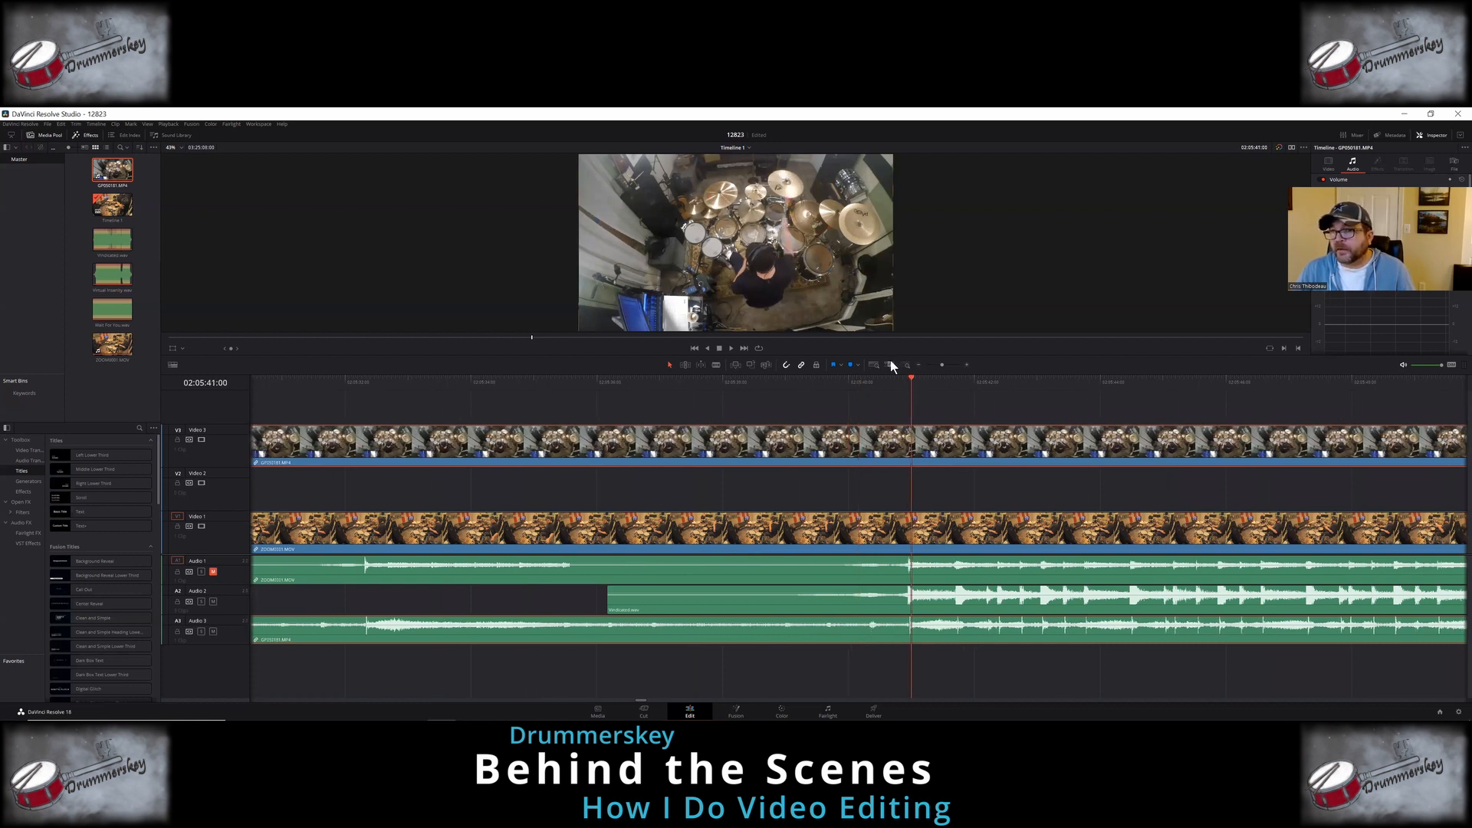
left_click(965, 363)
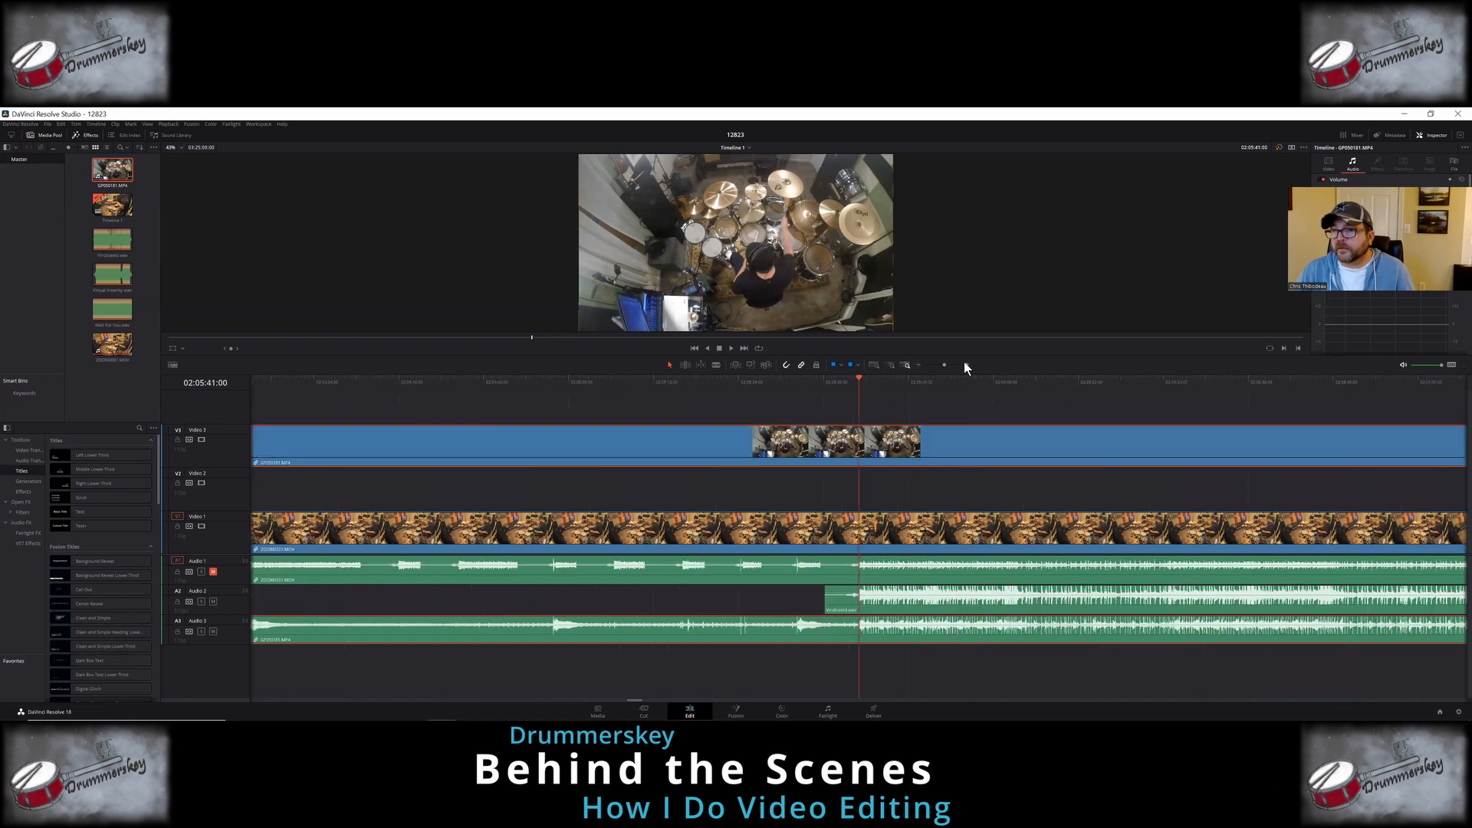
left_click(965, 362)
left_click(964, 363)
left_click(964, 363)
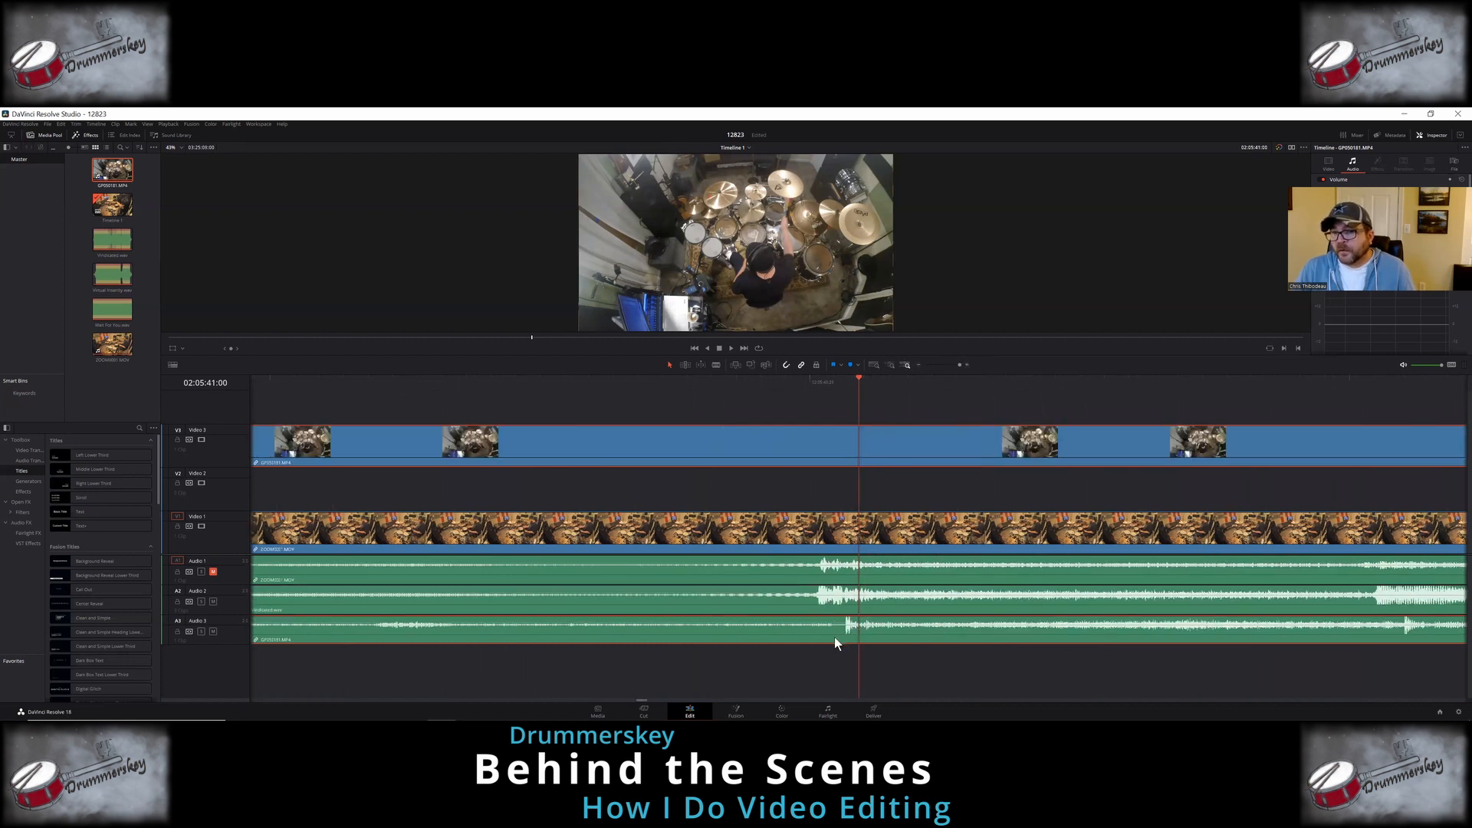
left_click_drag(820, 631, 811, 632)
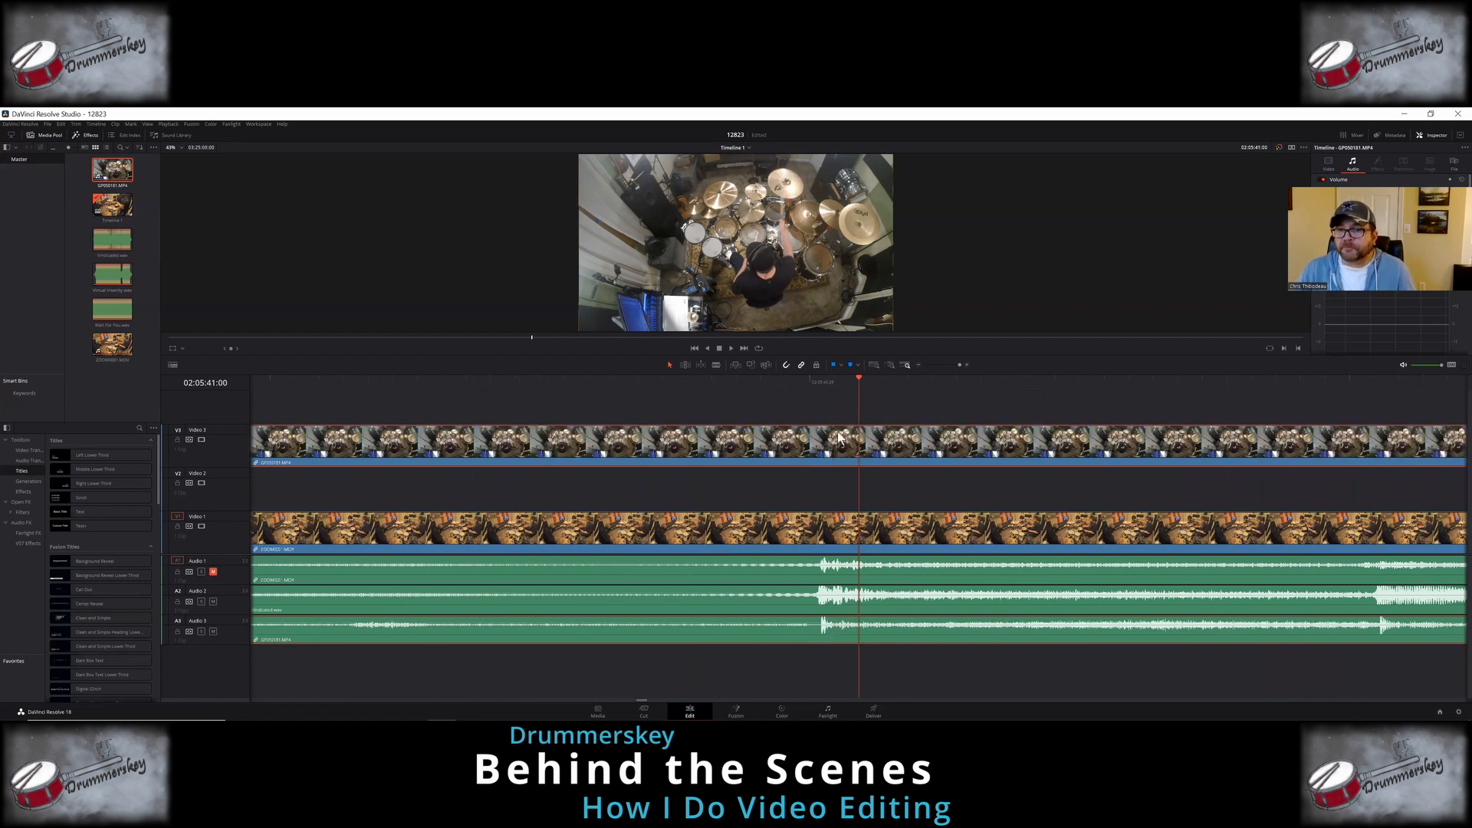
left_click(811, 388)
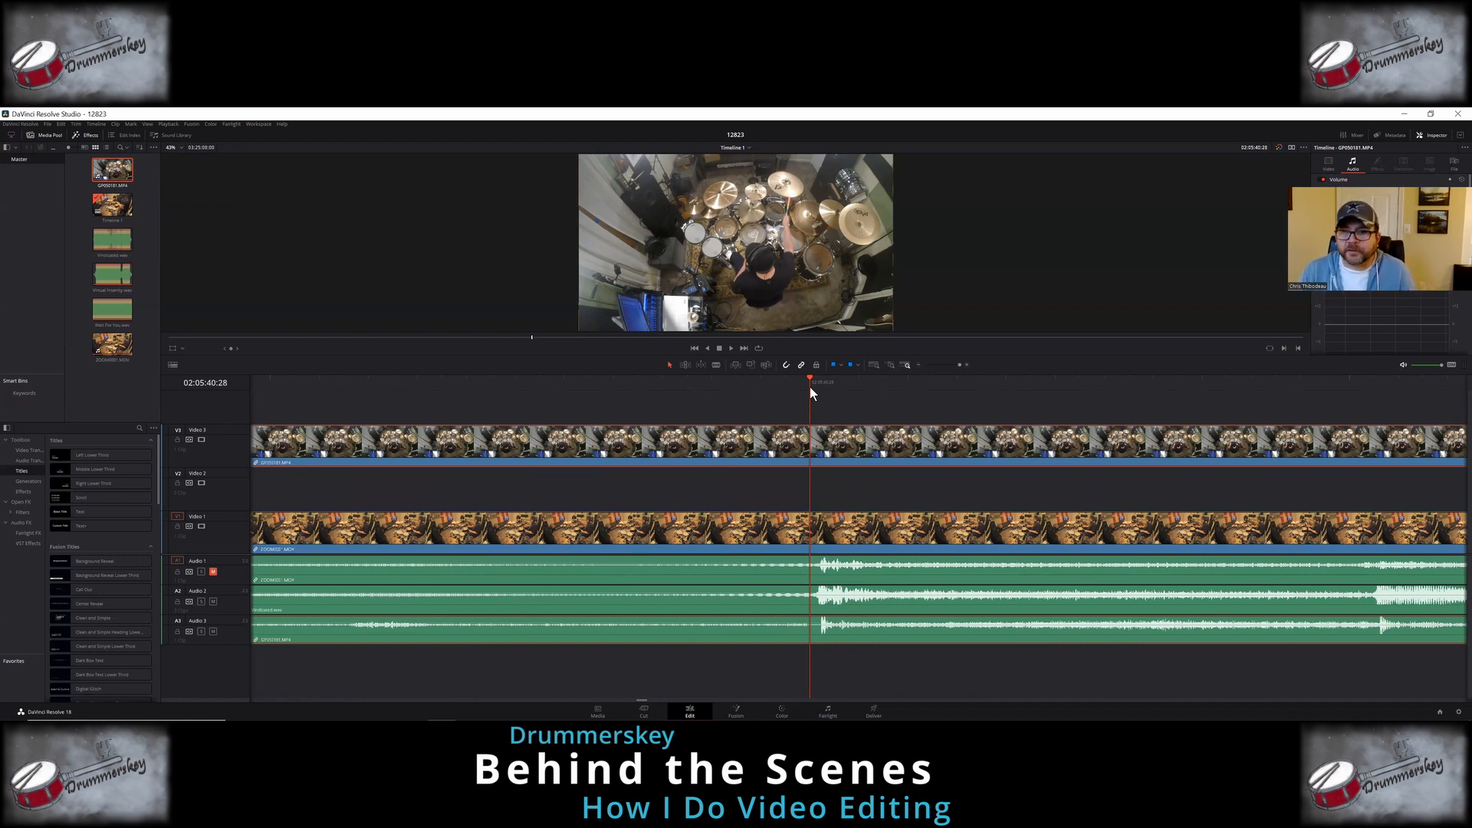
left_click(730, 350)
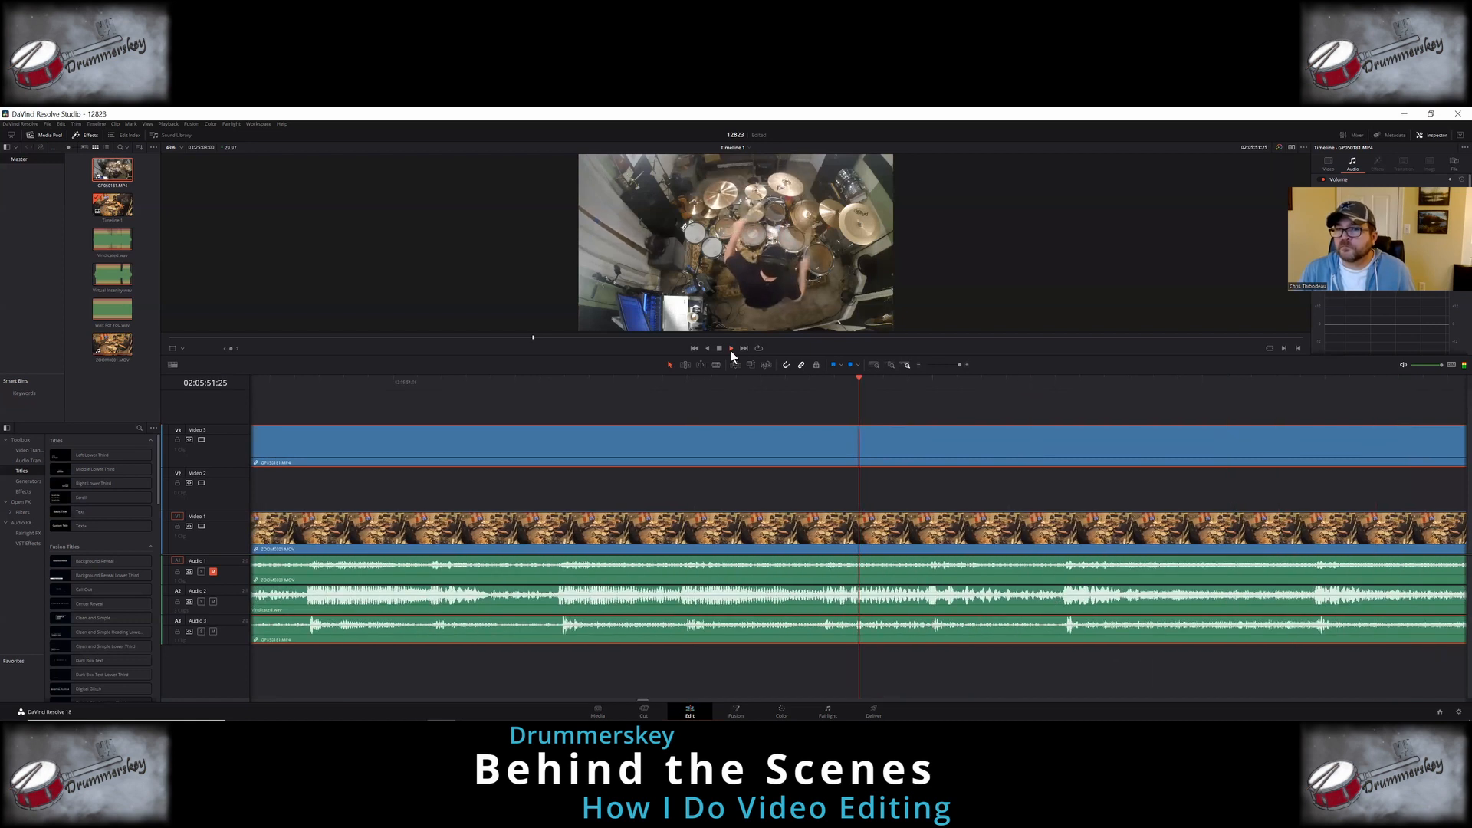
Step: Import the GP060181 to GP170181 clips from the OH folder and place them on Video 3 directly after GP050181
left_click(874, 367)
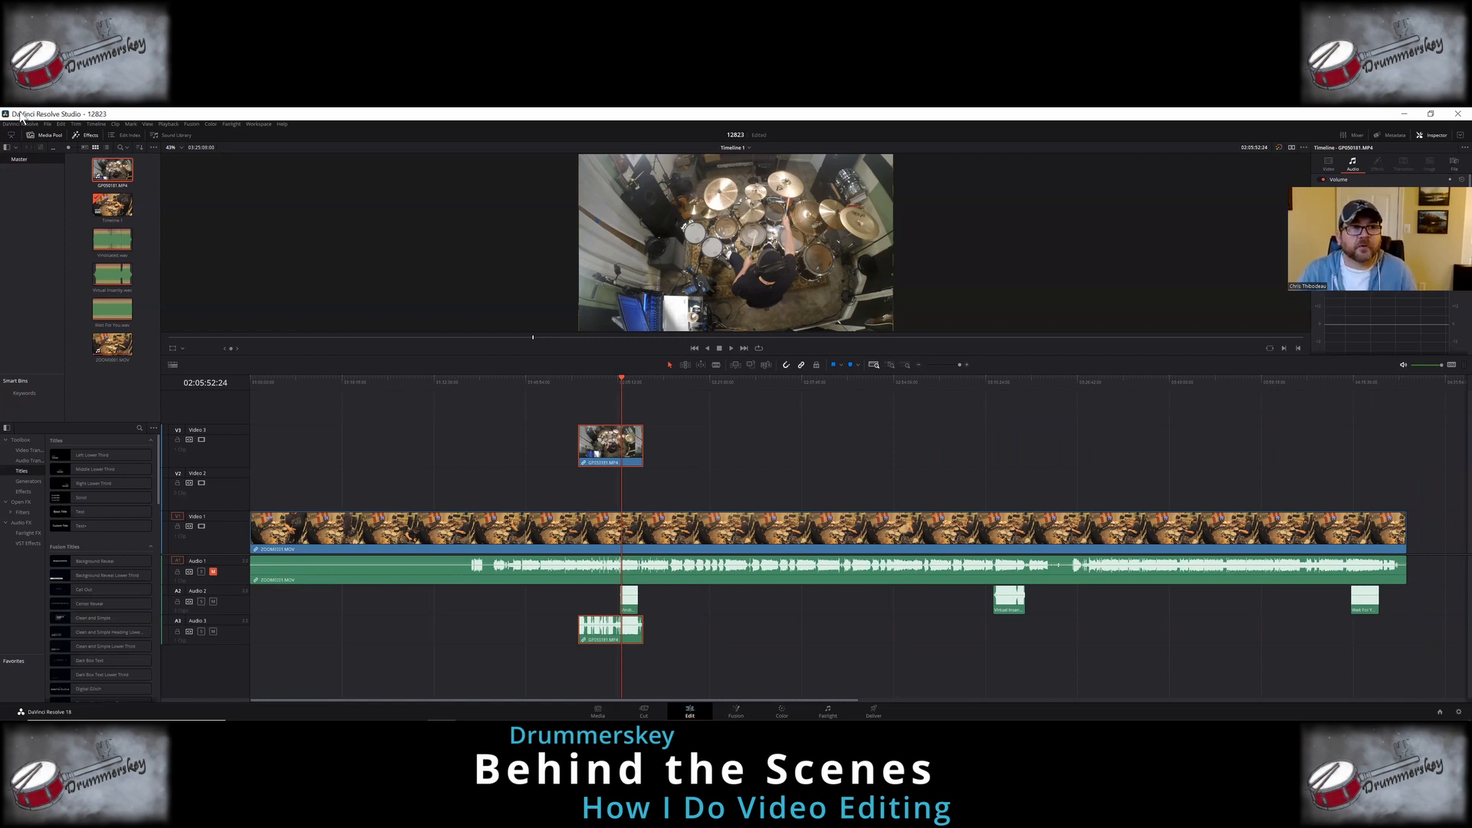
left_click(47, 123)
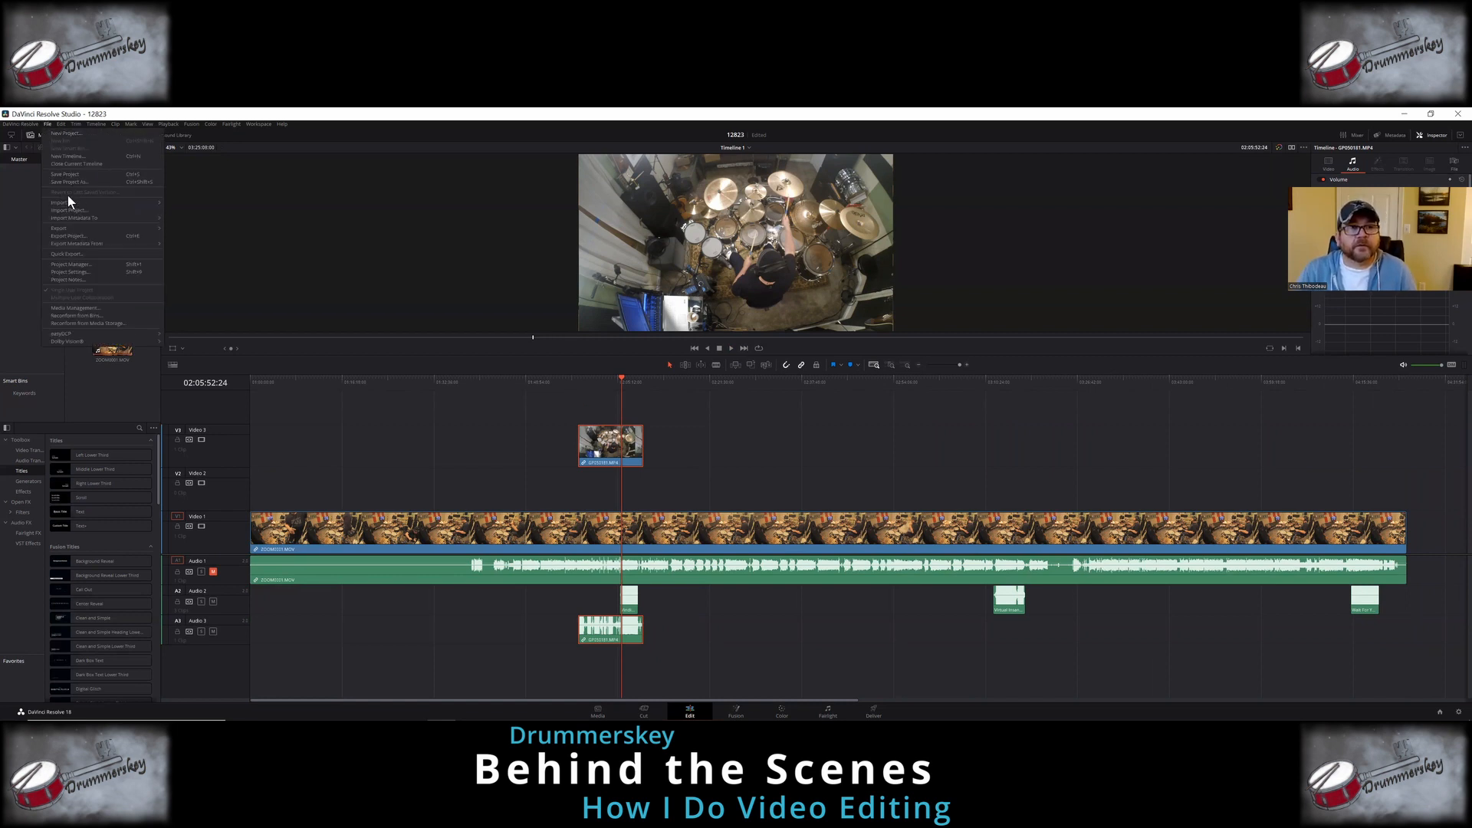
mouse_move(108, 204)
left_click(201, 211)
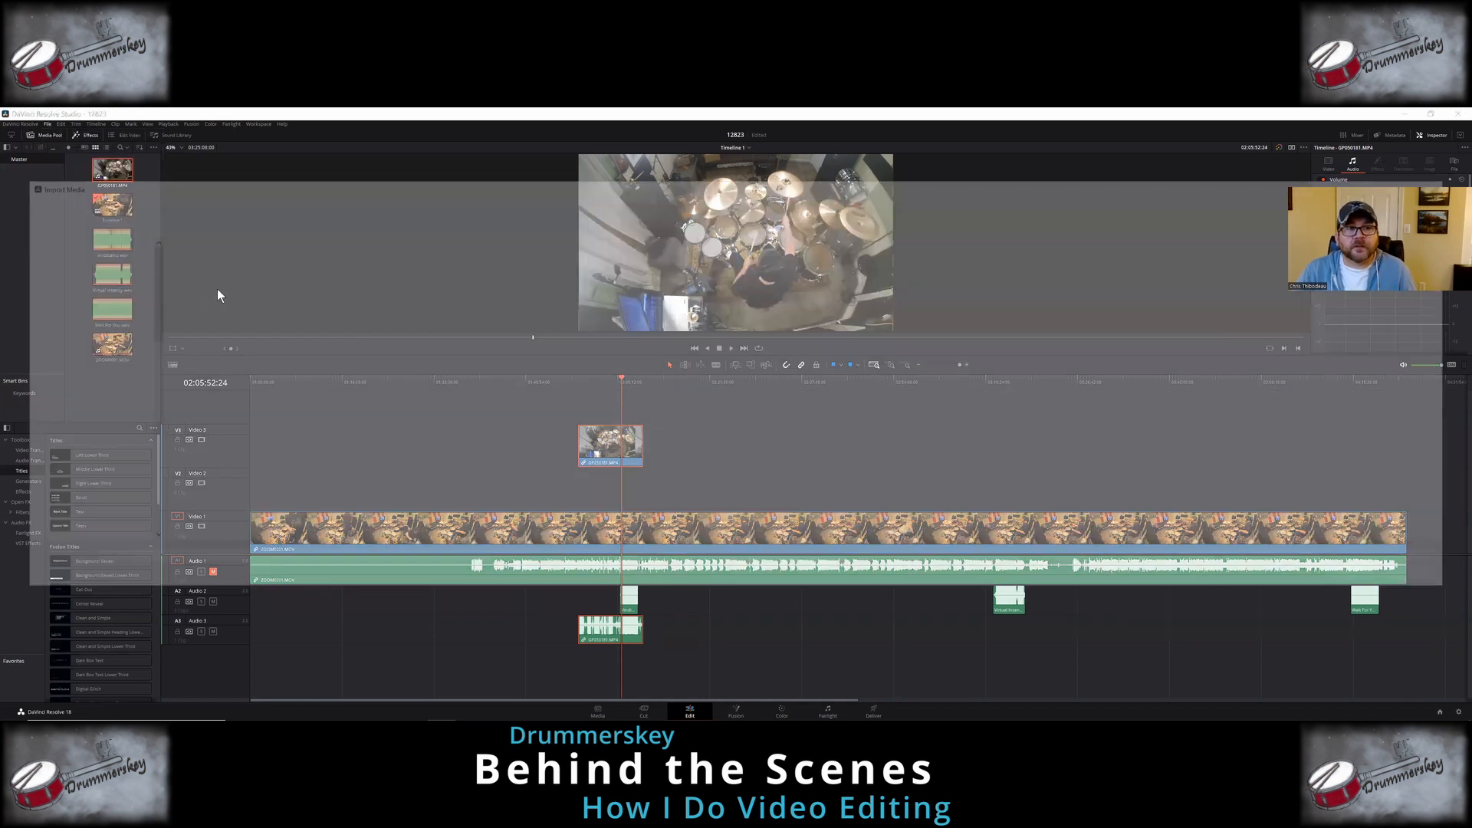
left_click_drag(259, 285, 991, 295)
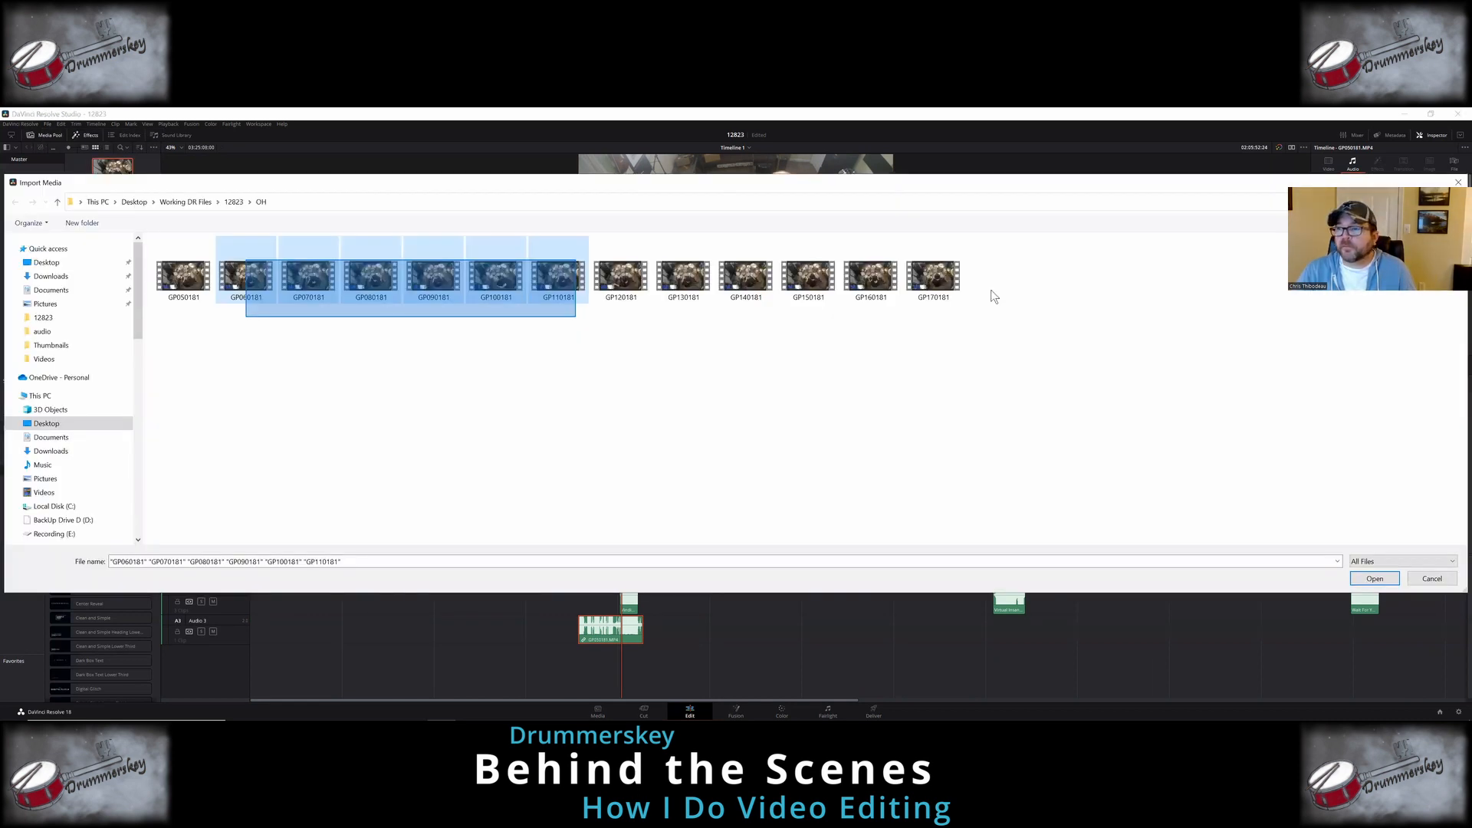
left_click(1374, 580)
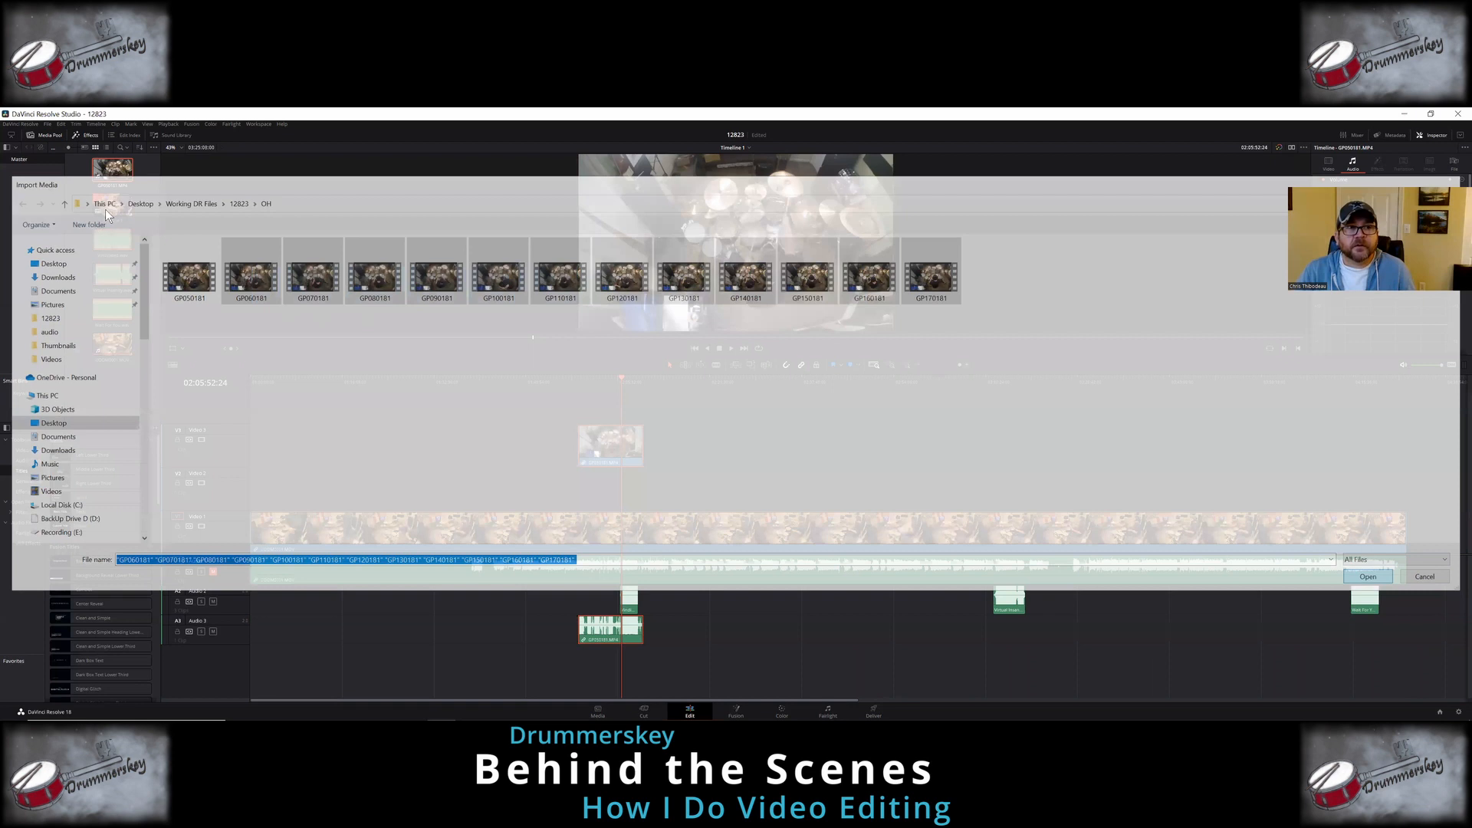
left_click_drag(655, 330, 649, 458)
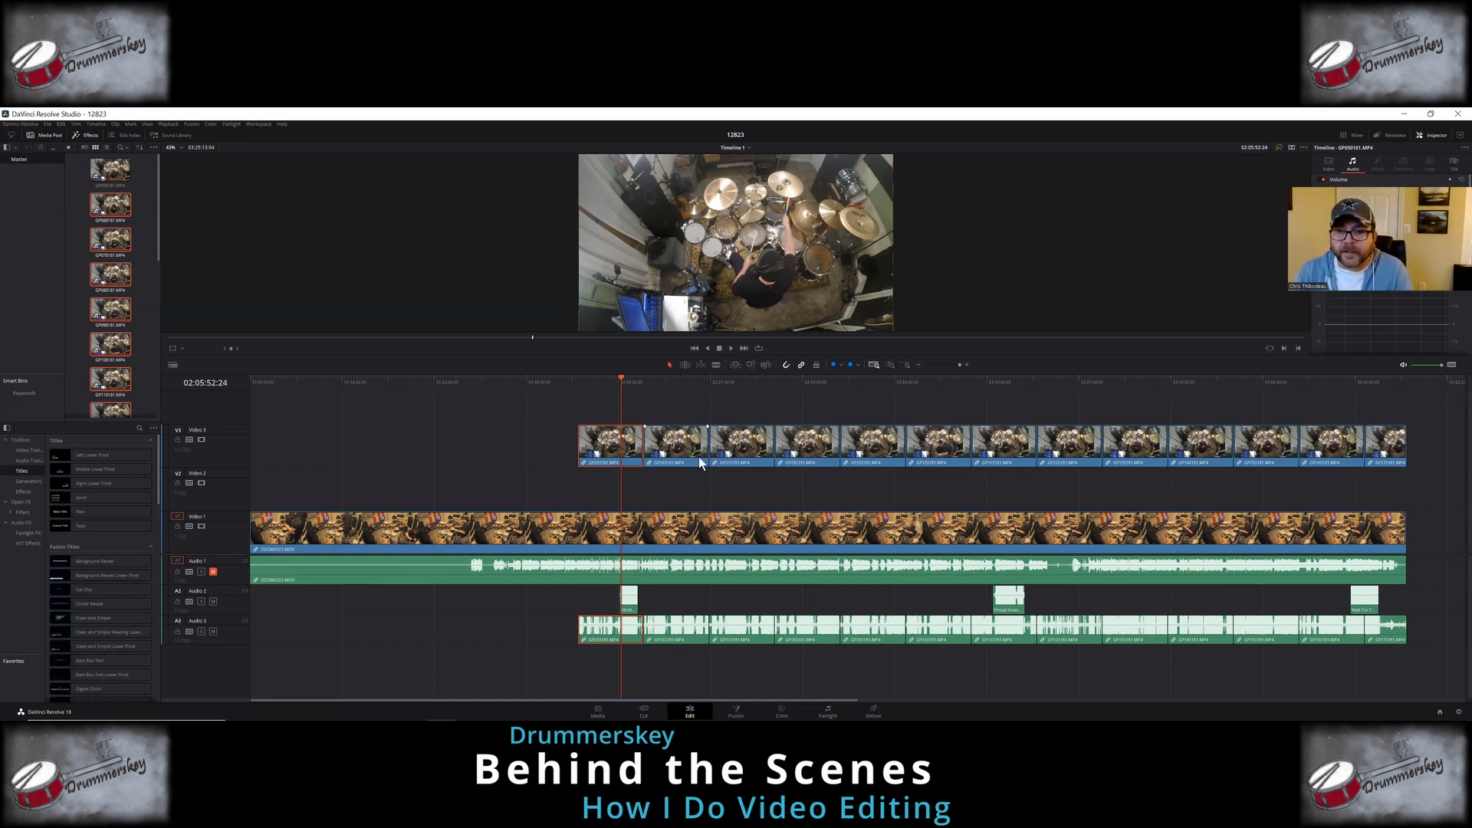
Step: Delete the five overhead clips GP060181 to GP100181 lying between the first and second songs on Video 3
left_click(642, 387)
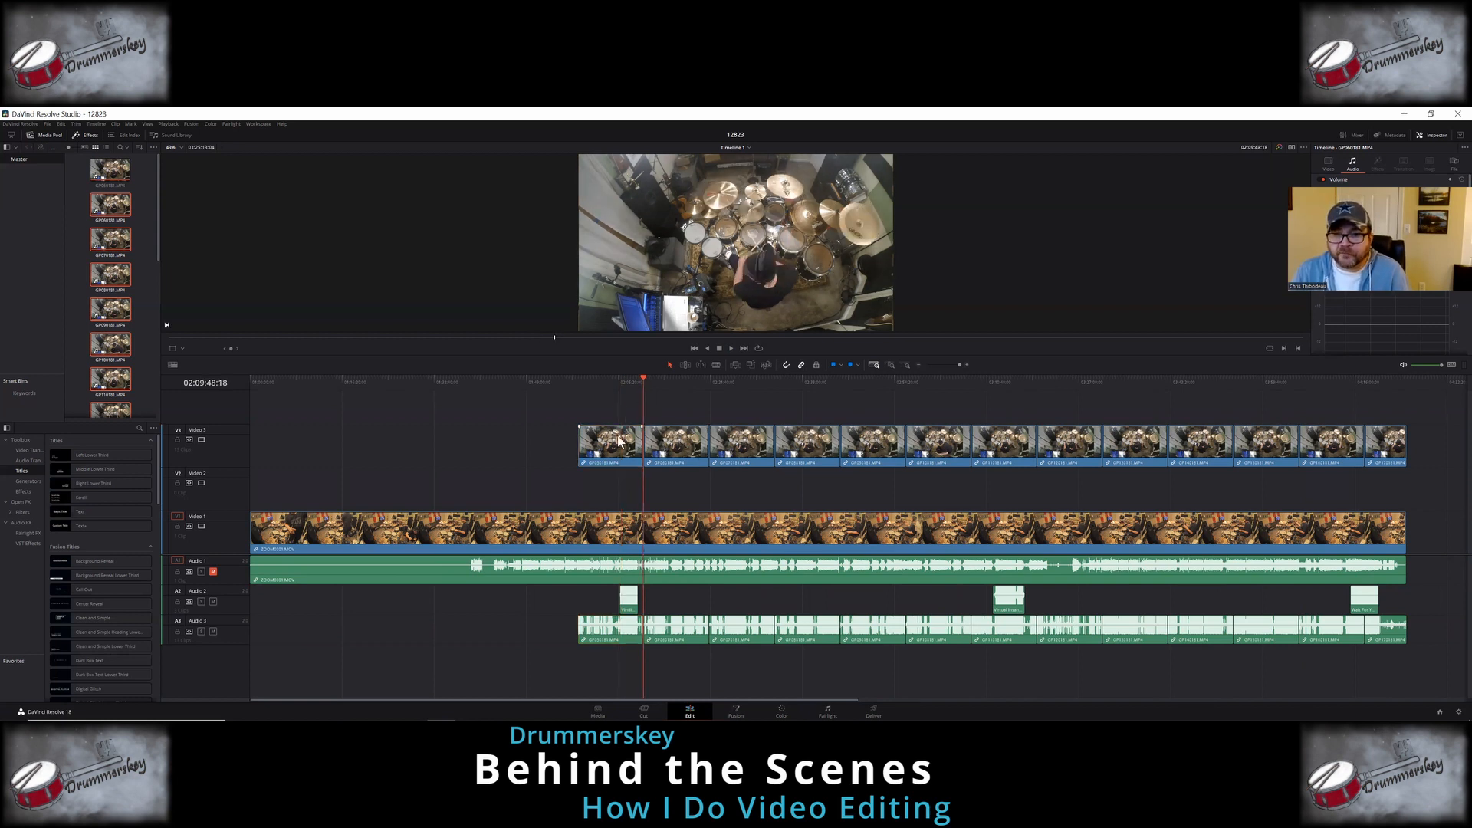
left_click(676, 443)
left_click(755, 453, "shift")
left_click(793, 453, "shift")
left_click(848, 452, "shift")
left_click(933, 444, "shift")
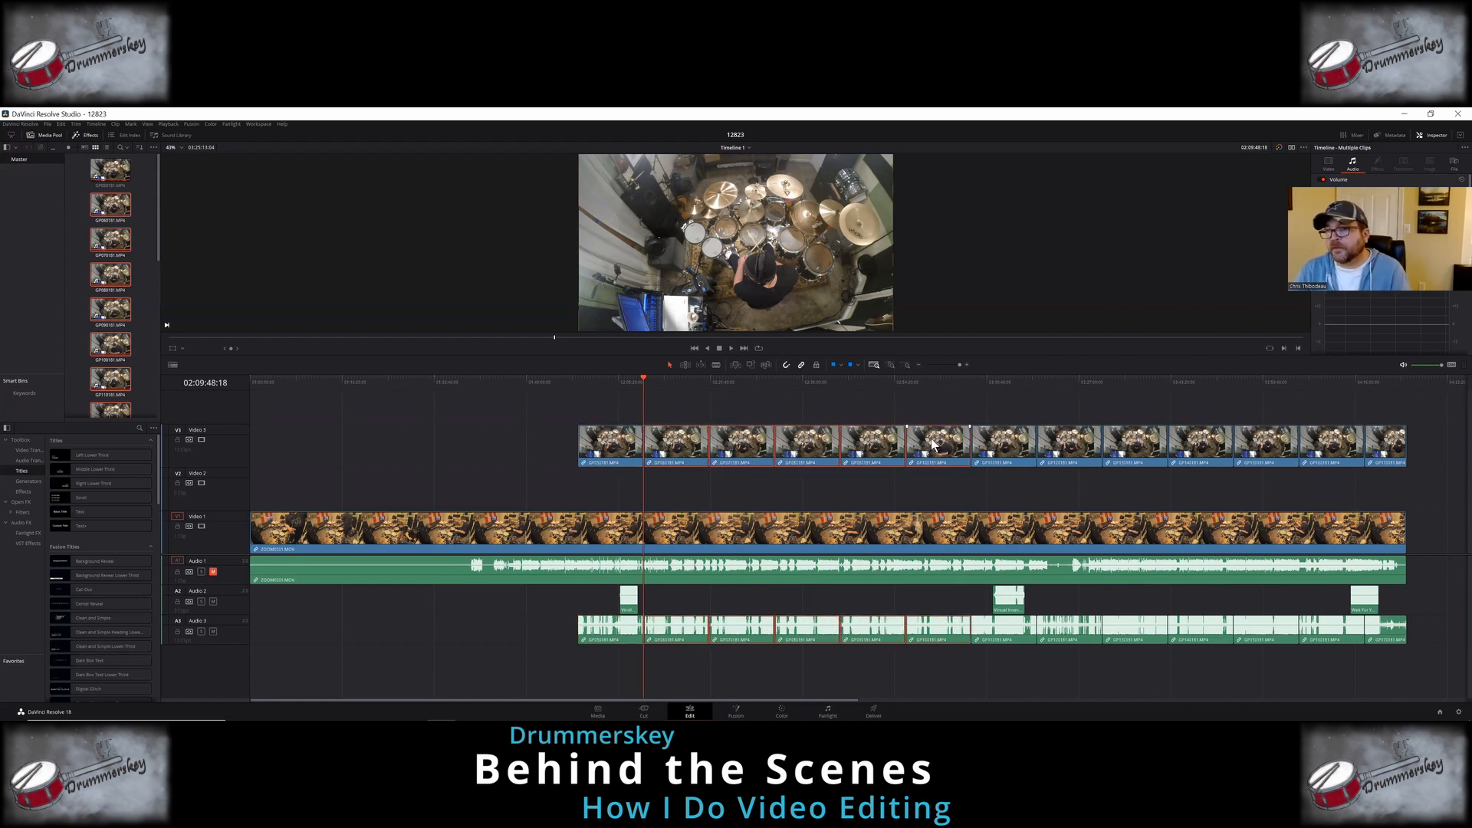
right_click(934, 445)
left_click(963, 515)
Step: Delete the four overhead clips GP120181 to GP150181 lying between the second and third songs on Video 3
left_click(1071, 446)
left_click(1119, 450, "shift")
left_click(1206, 449, "shift")
left_click(1252, 449, "shift")
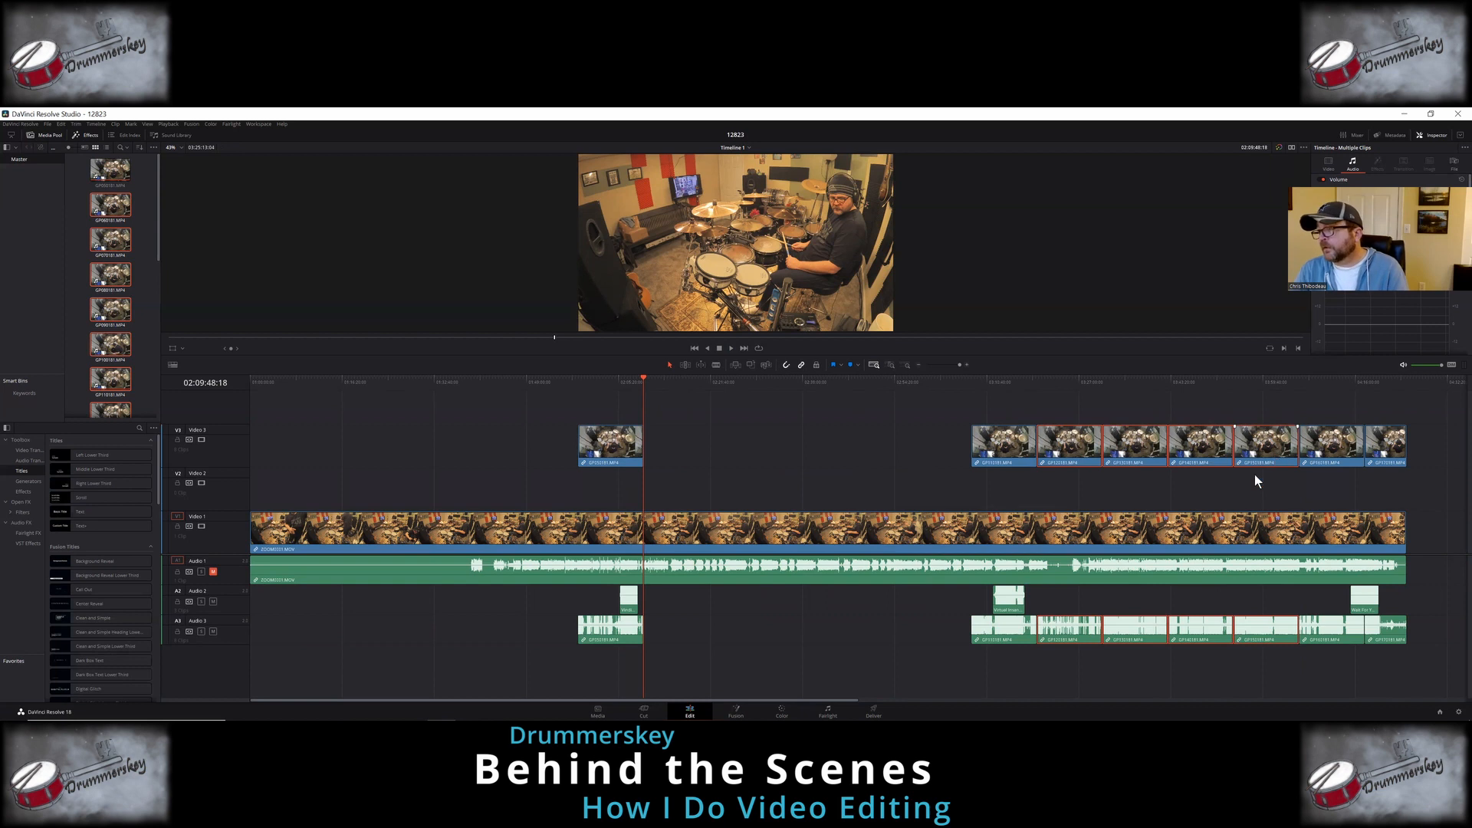
right_click(1083, 449)
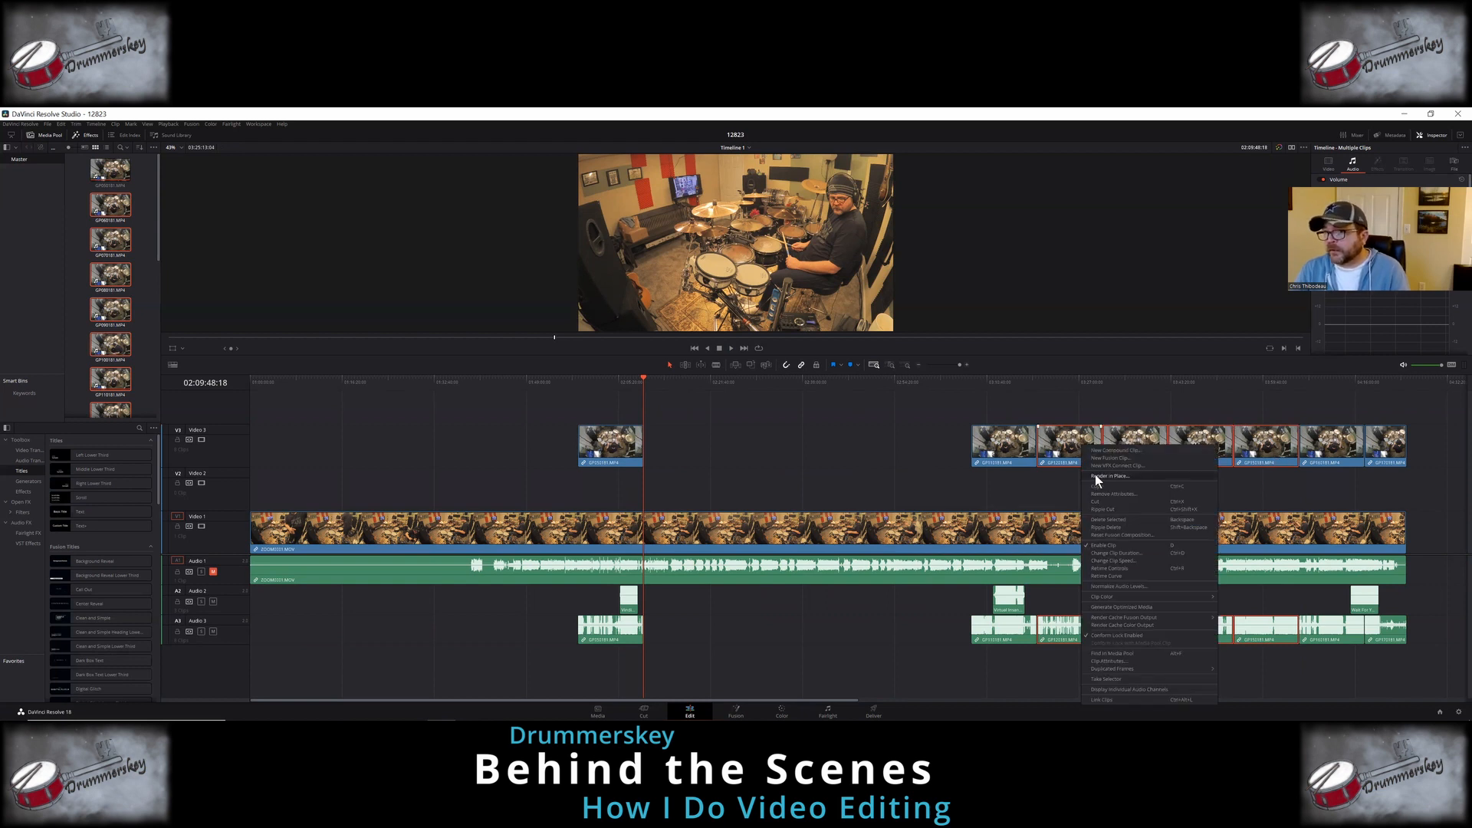
left_click(1104, 520)
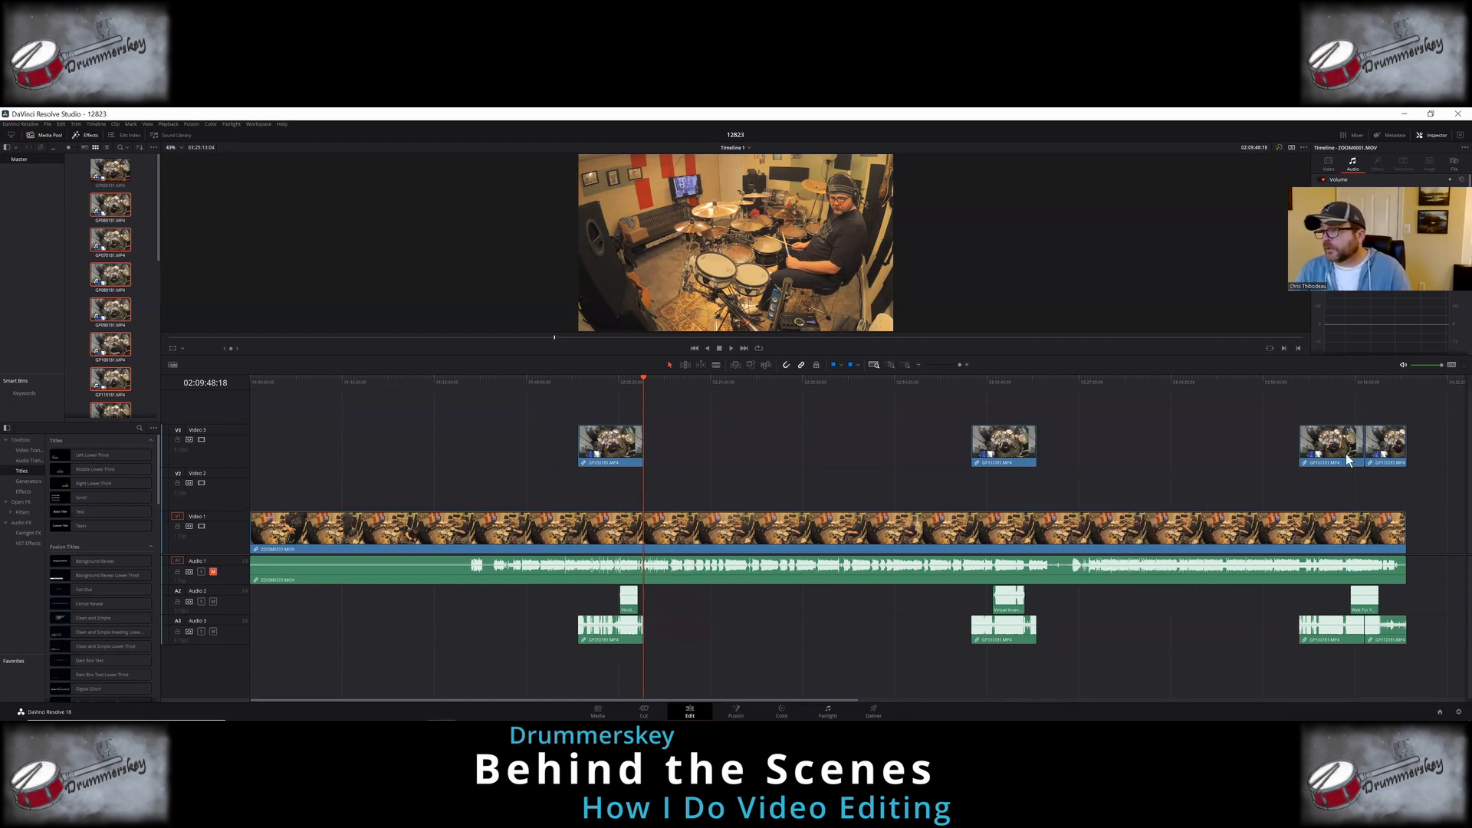
Step: Shift the second song's overhead clip GP110181 earlier so its waveform peaks match the song audio near 03:12:15
left_click(1363, 379)
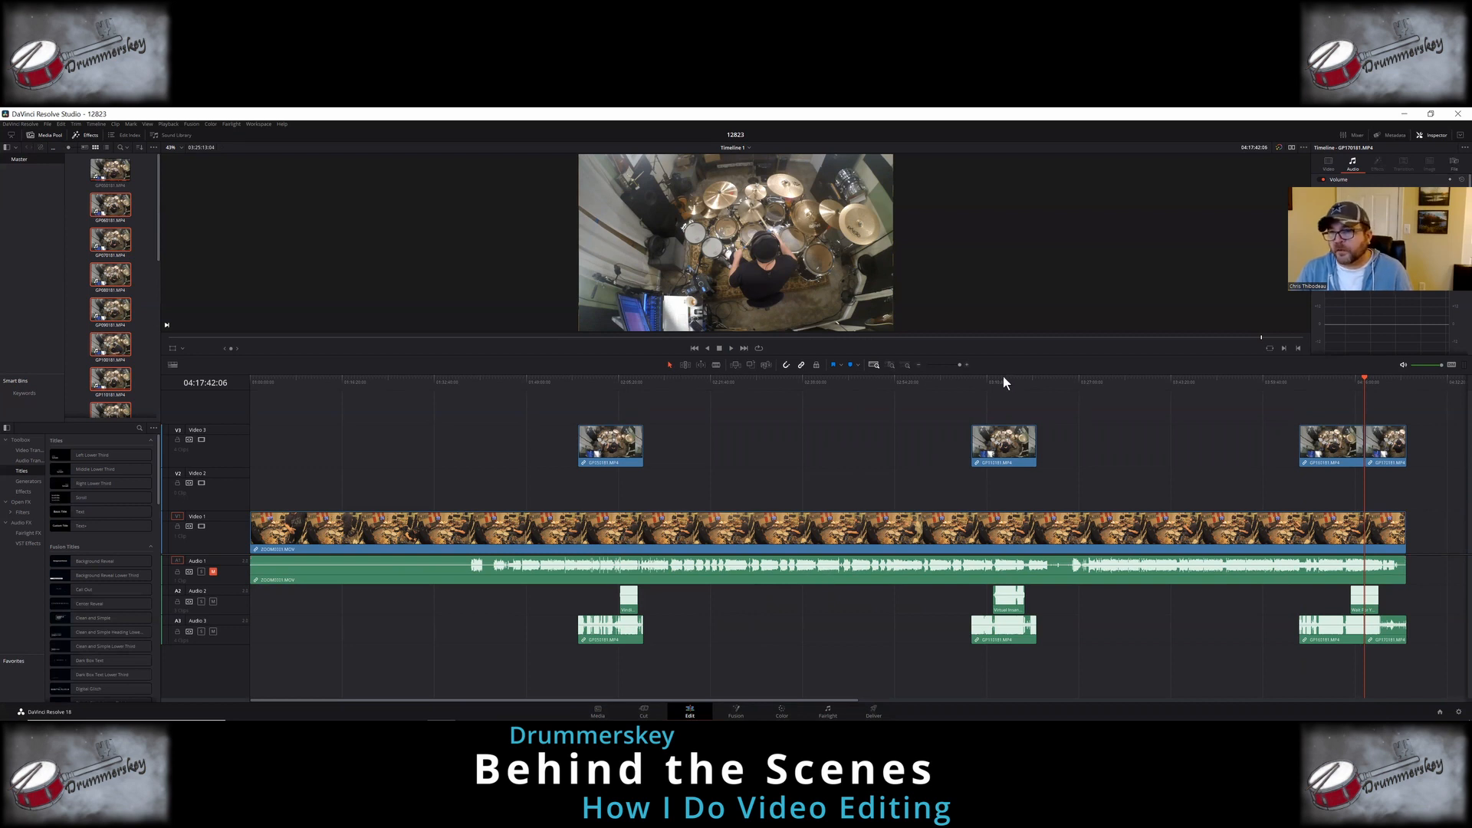
left_click_drag(996, 380, 990, 375)
left_click(906, 365)
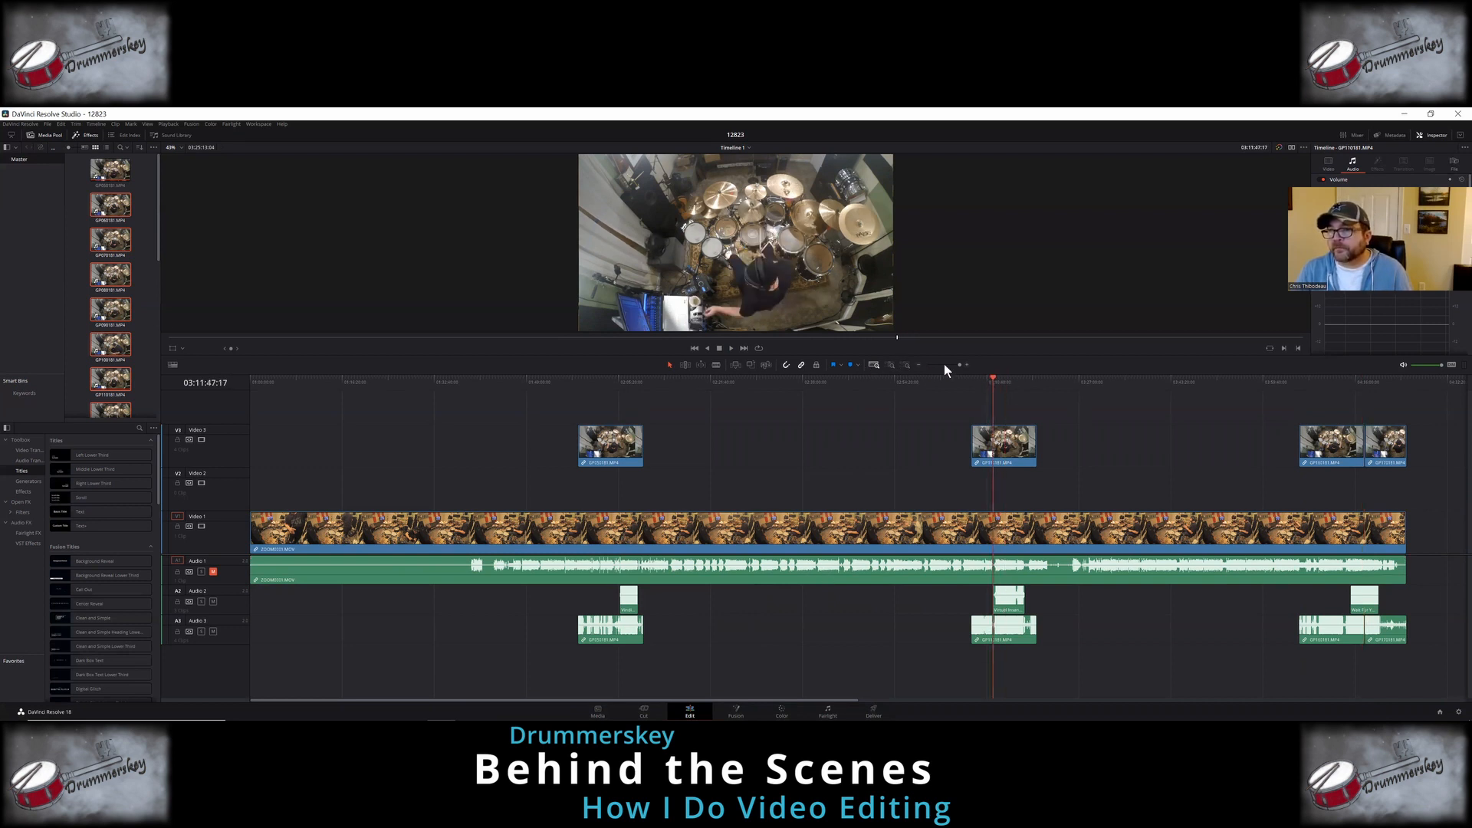
left_click_drag(943, 623, 950, 630)
left_click(902, 384)
left_click(890, 364)
left_click_drag(850, 624, 802, 627)
left_click(857, 376)
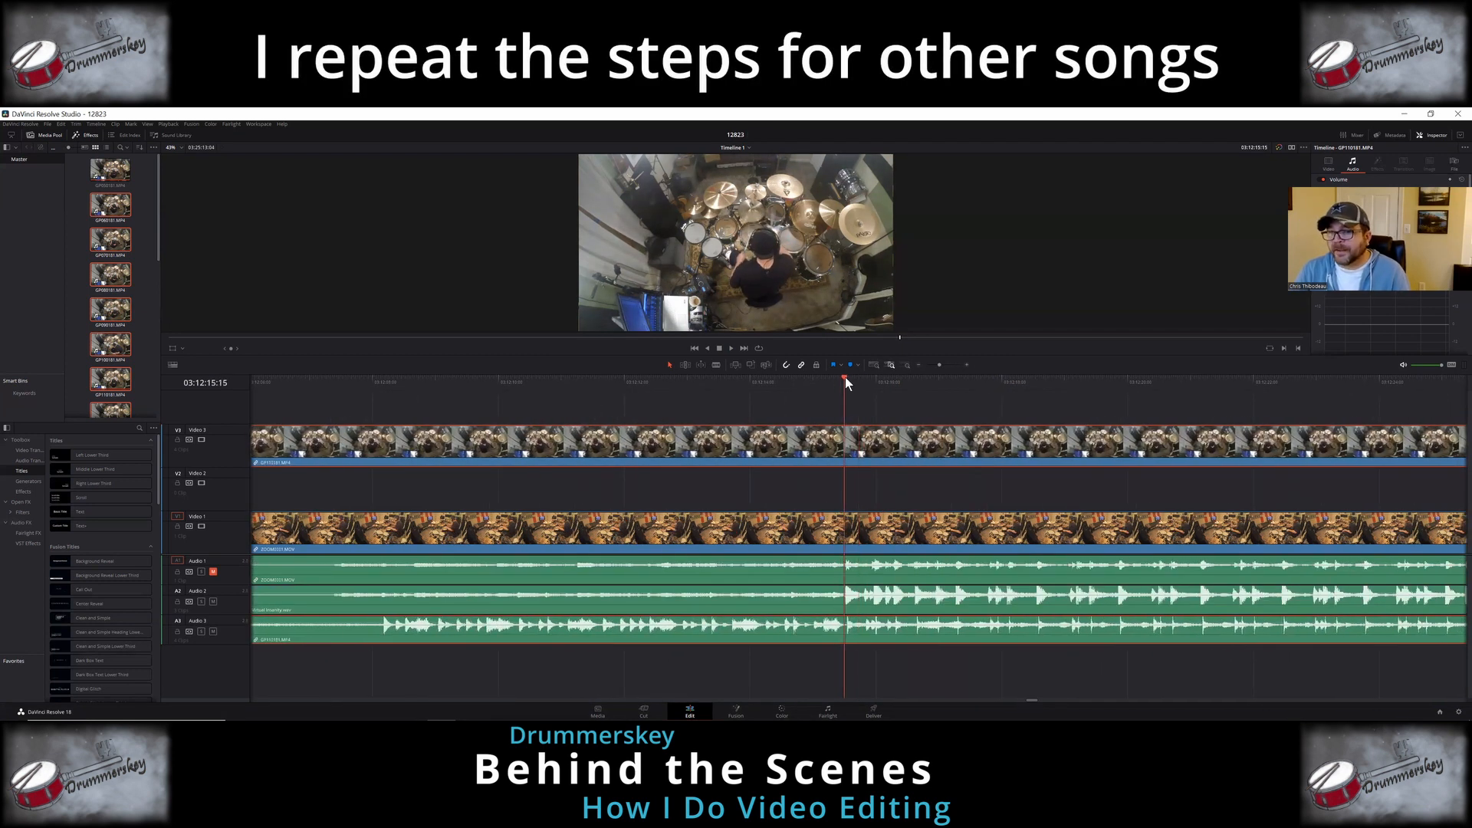
left_click(966, 365)
key("shift+z")
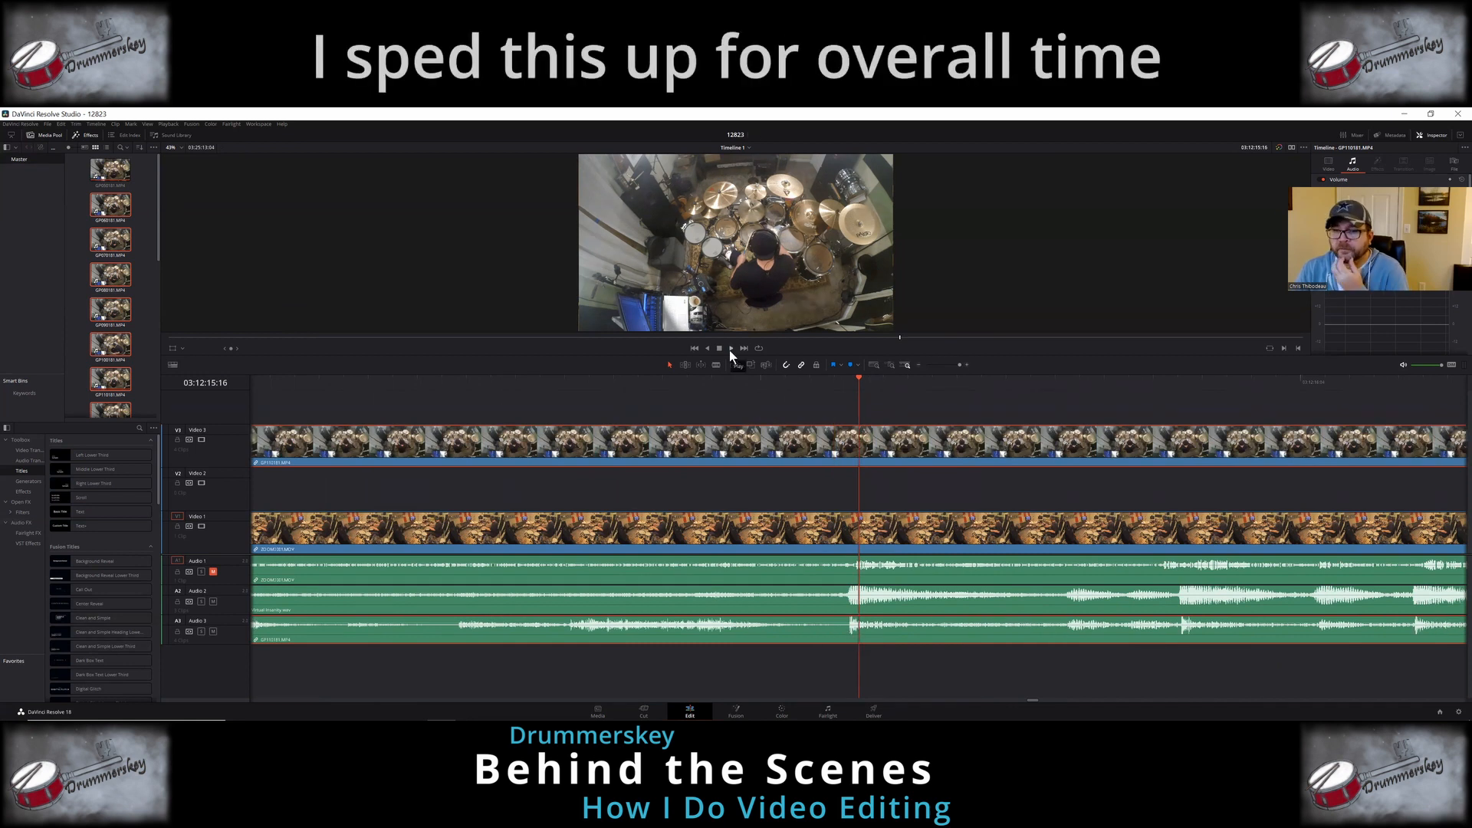
Step: Align the third song's two overhead clips with the song waveform near 04:15:20 and play them back to check the sync
left_click_drag(1408, 689, 1306, 624)
left_click(1350, 381)
left_click(946, 365)
left_click(918, 365)
left_click(918, 365)
left_click(890, 365)
left_click(902, 381)
left_click(957, 366)
left_click(730, 348)
left_click(874, 364)
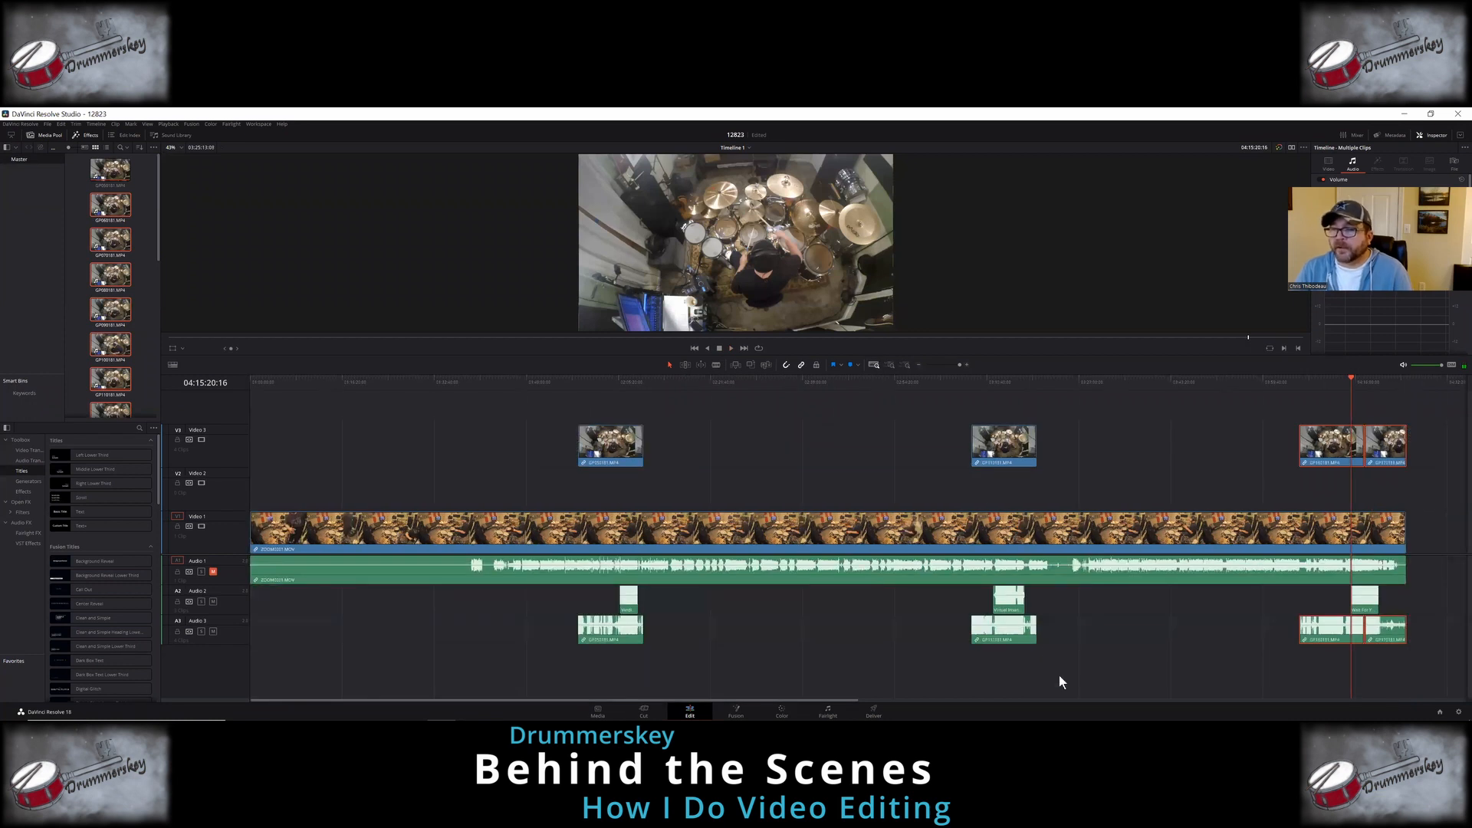
Step: Import GP050727, GP100727, GP160727 and GP170727 from the OHR folder and place them on a new Video 4 track above the overhead clips
left_click(1059, 674)
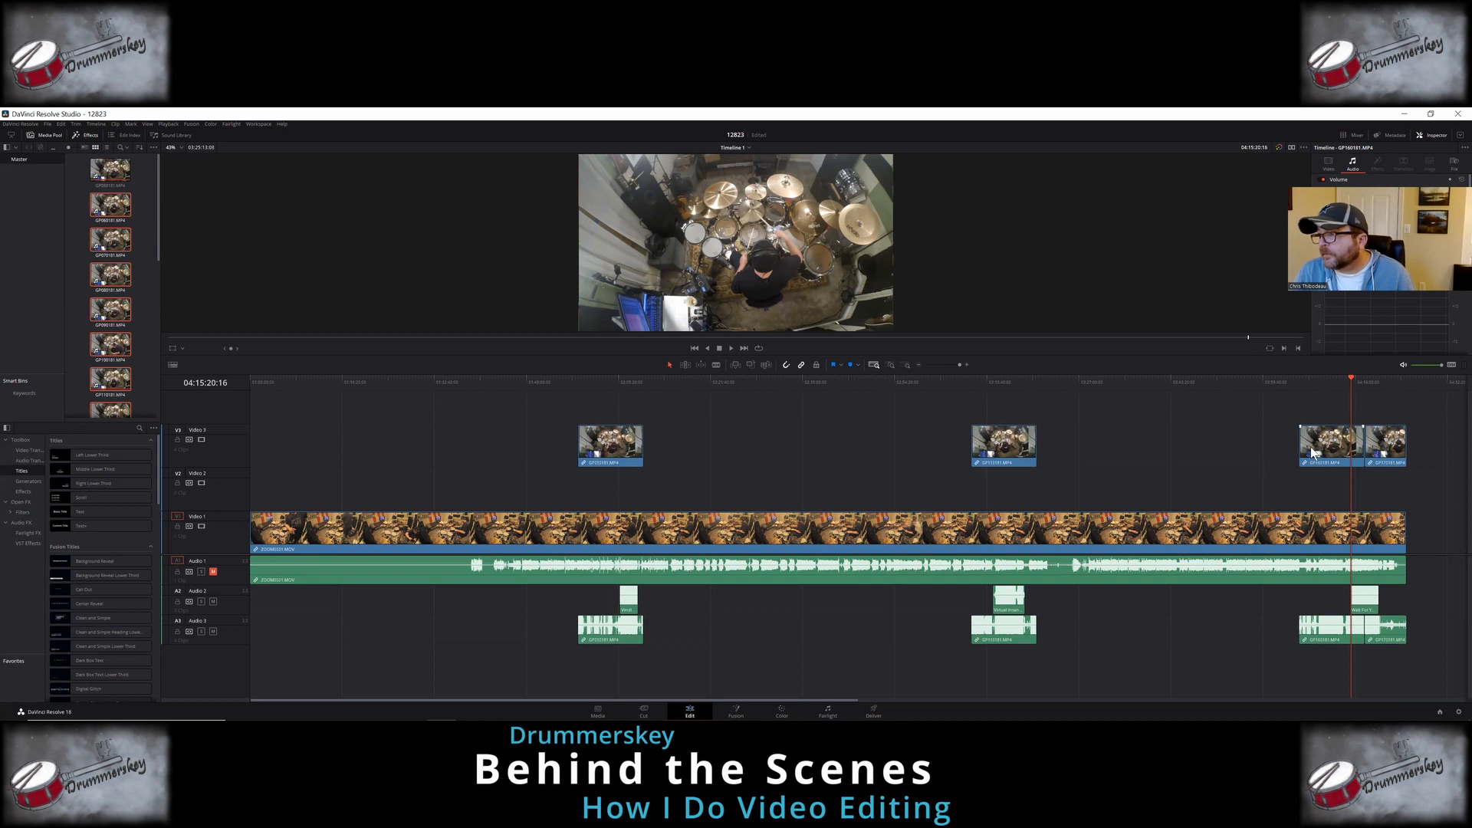
left_click(6, 159)
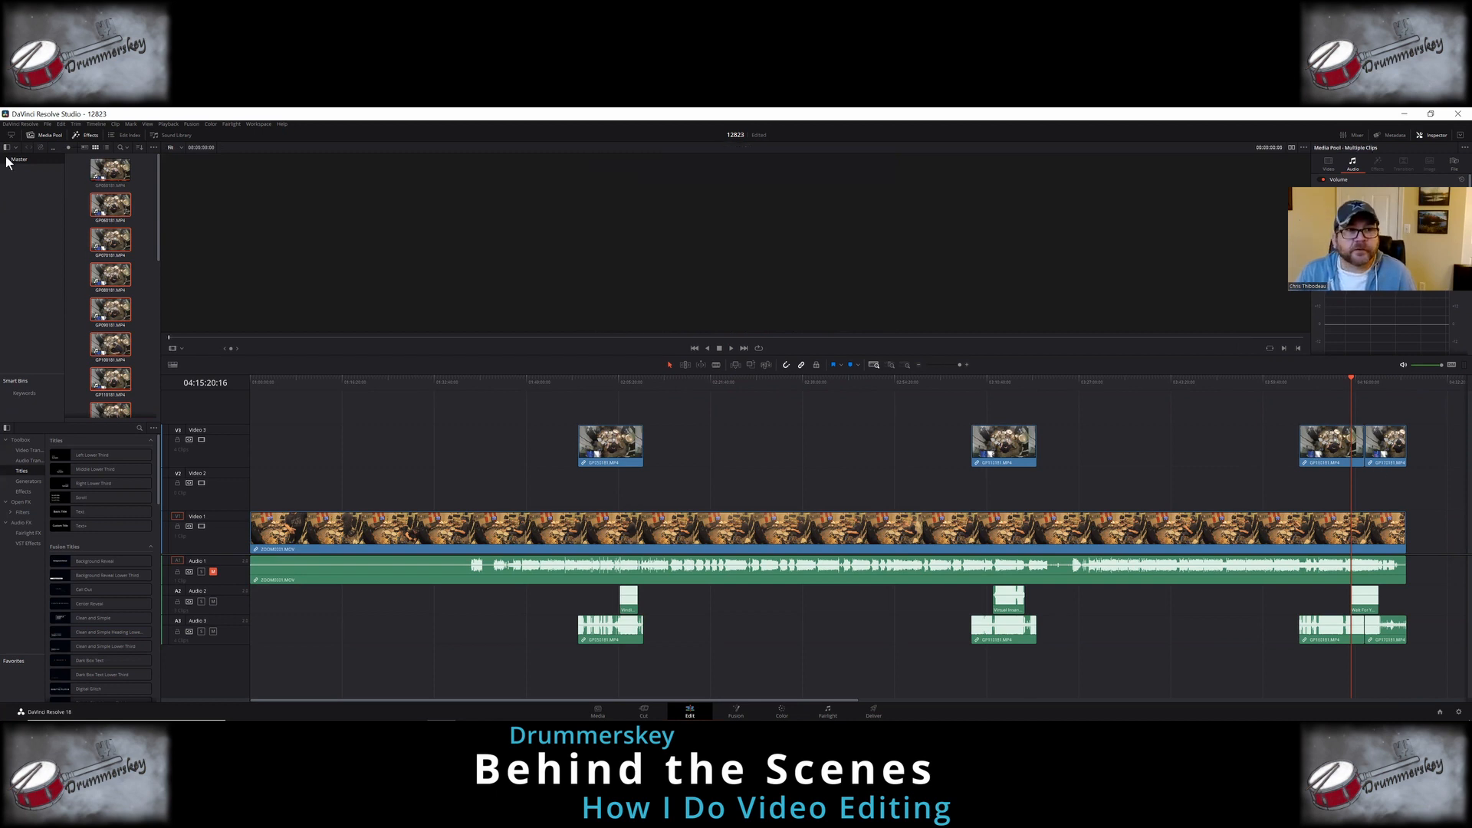
left_click(47, 125)
mouse_move(100, 202)
left_click(180, 210)
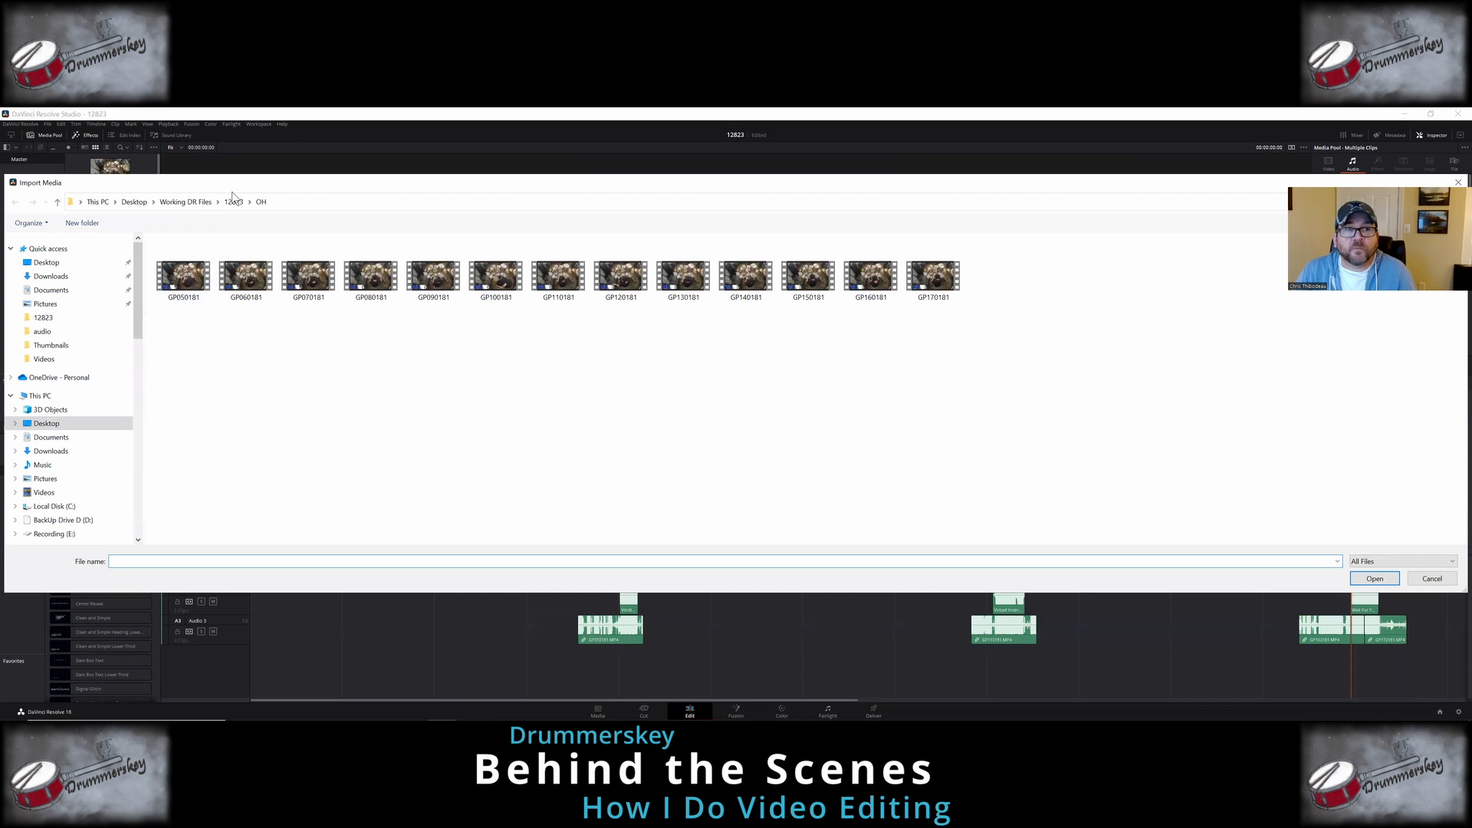
left_click(233, 201)
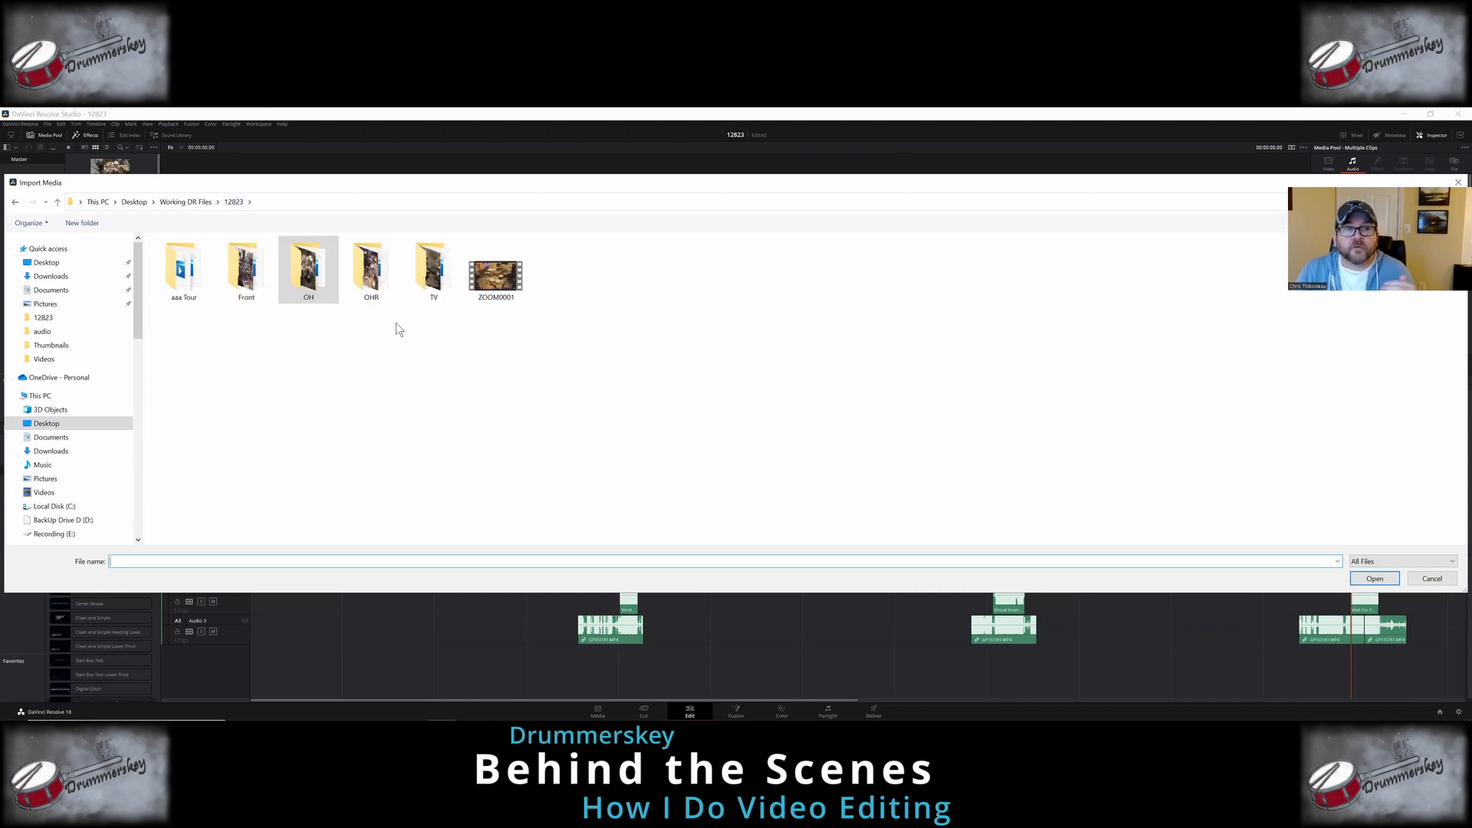
double_click(373, 285)
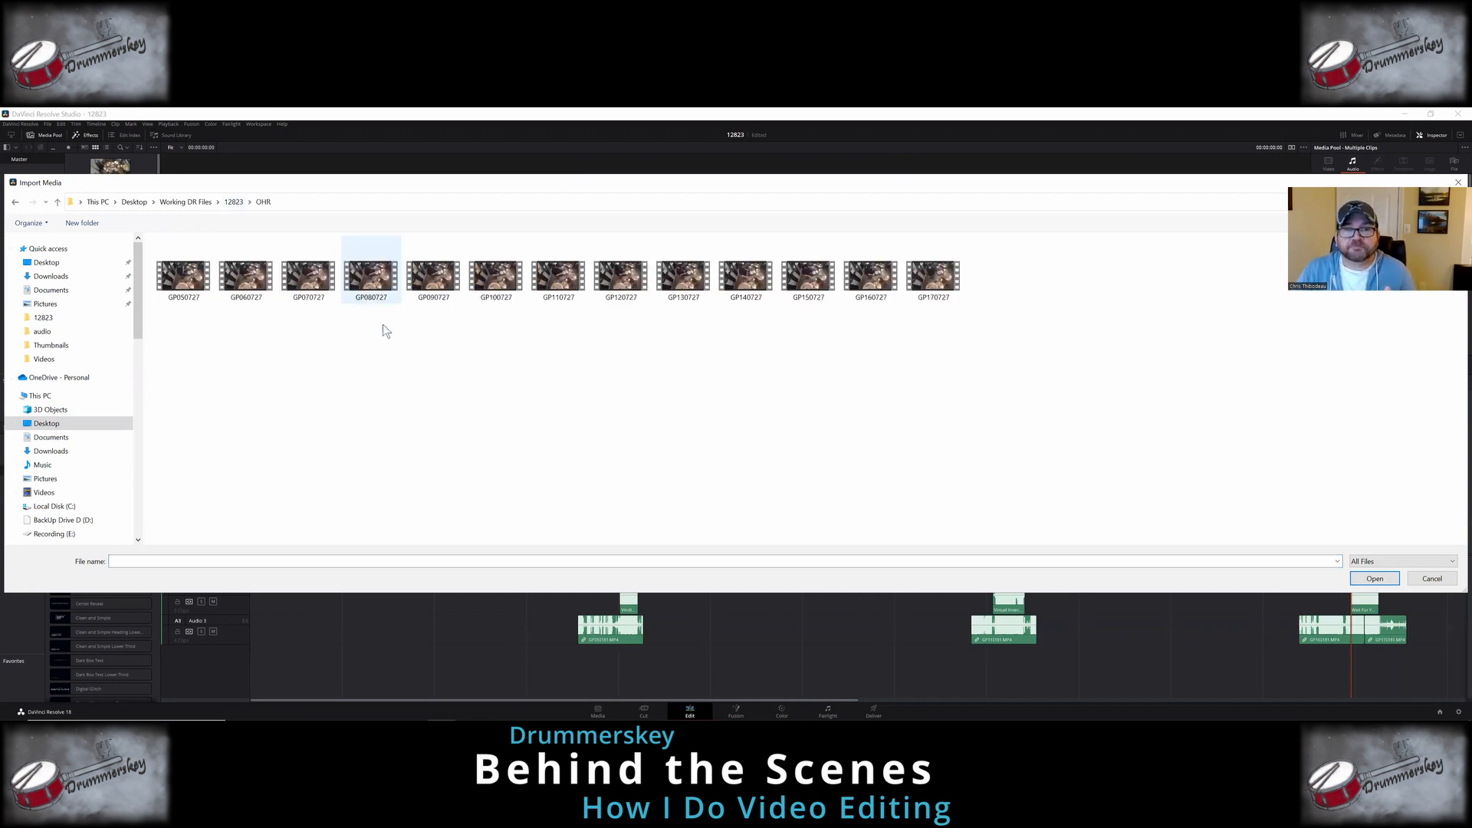
left_click(177, 278)
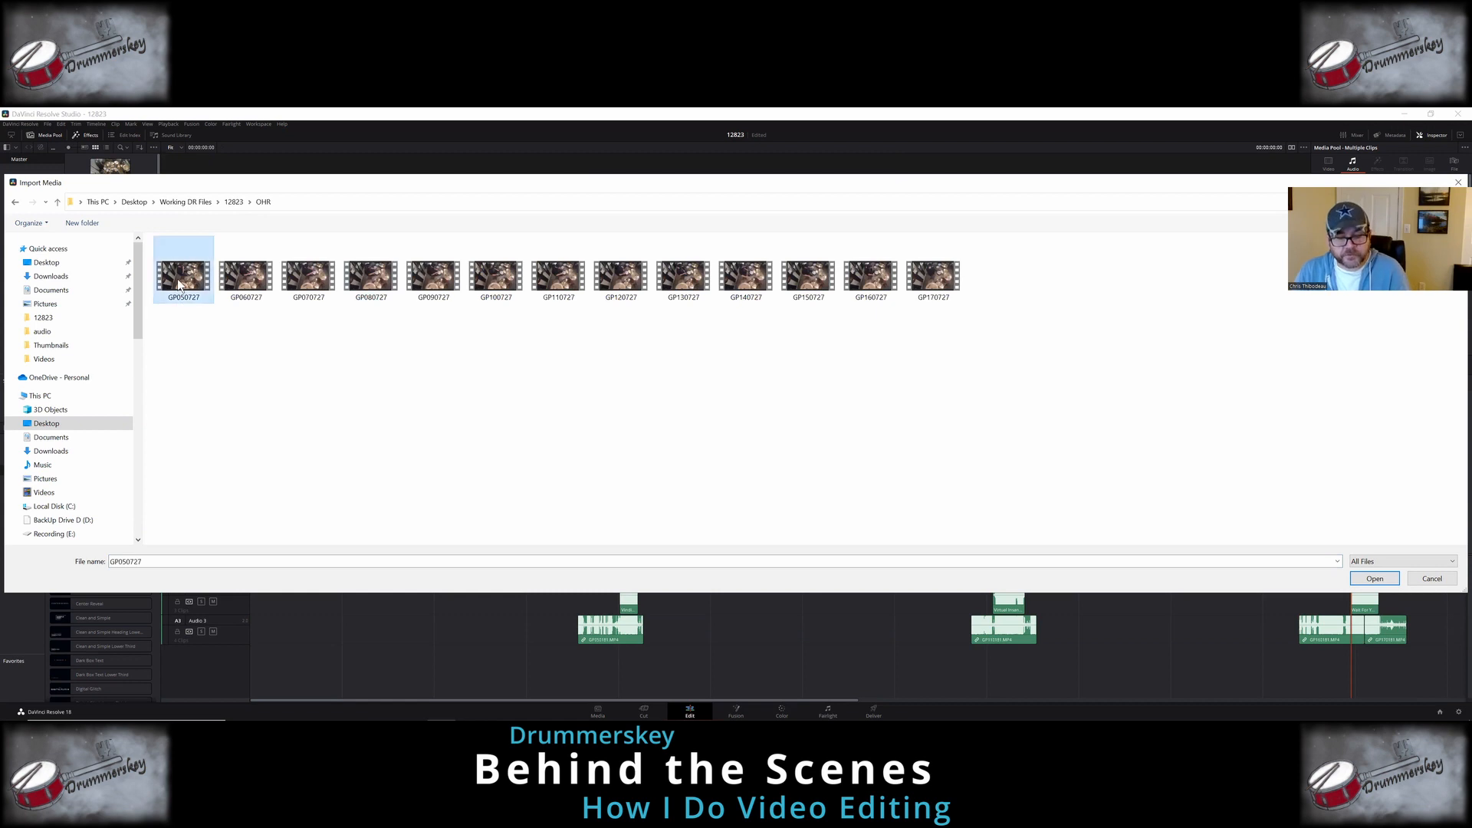
left_click(491, 278, "ctrl")
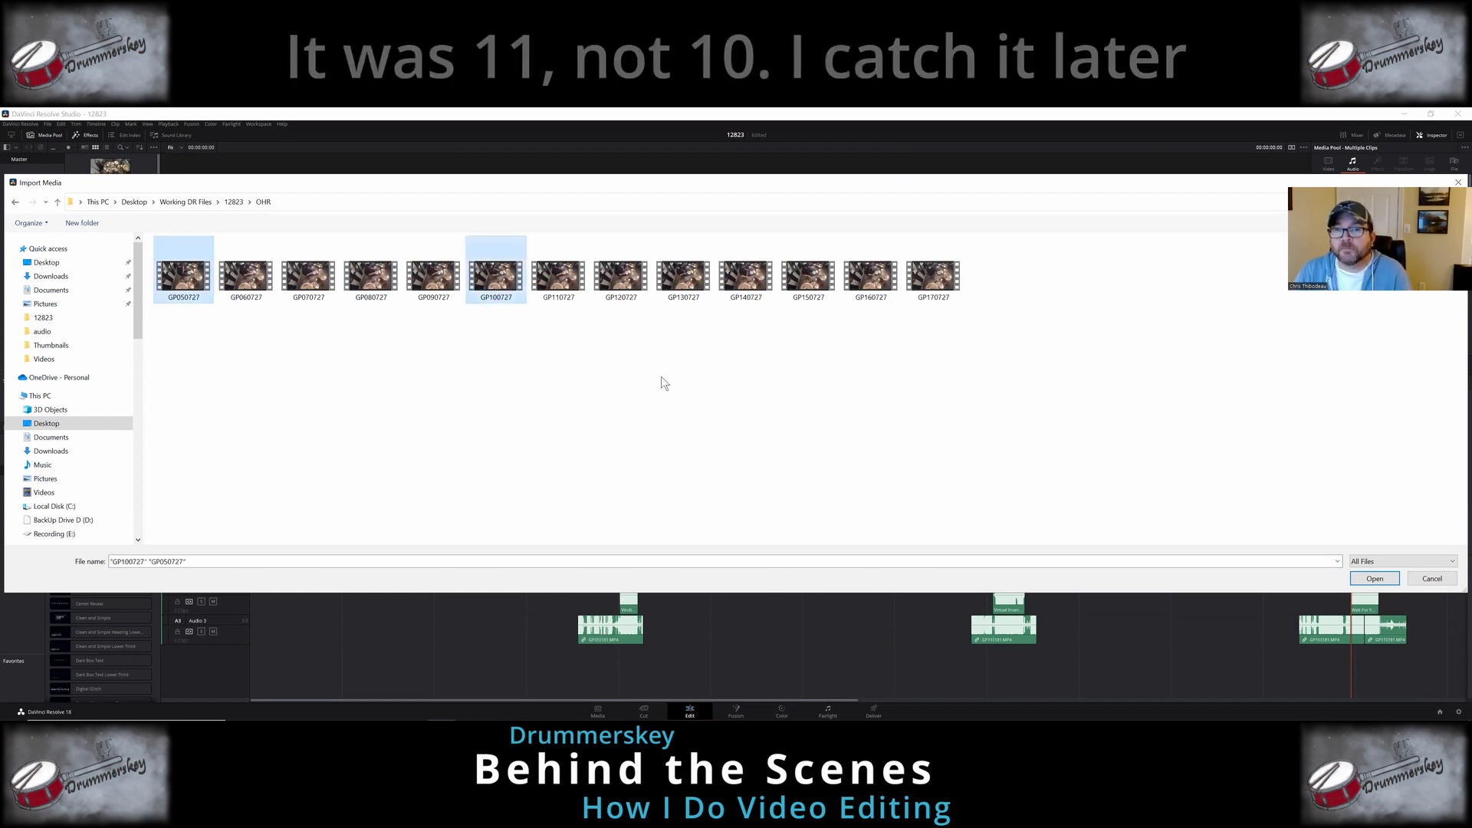
left_click(881, 285, "ctrl")
left_click(939, 285, "ctrl")
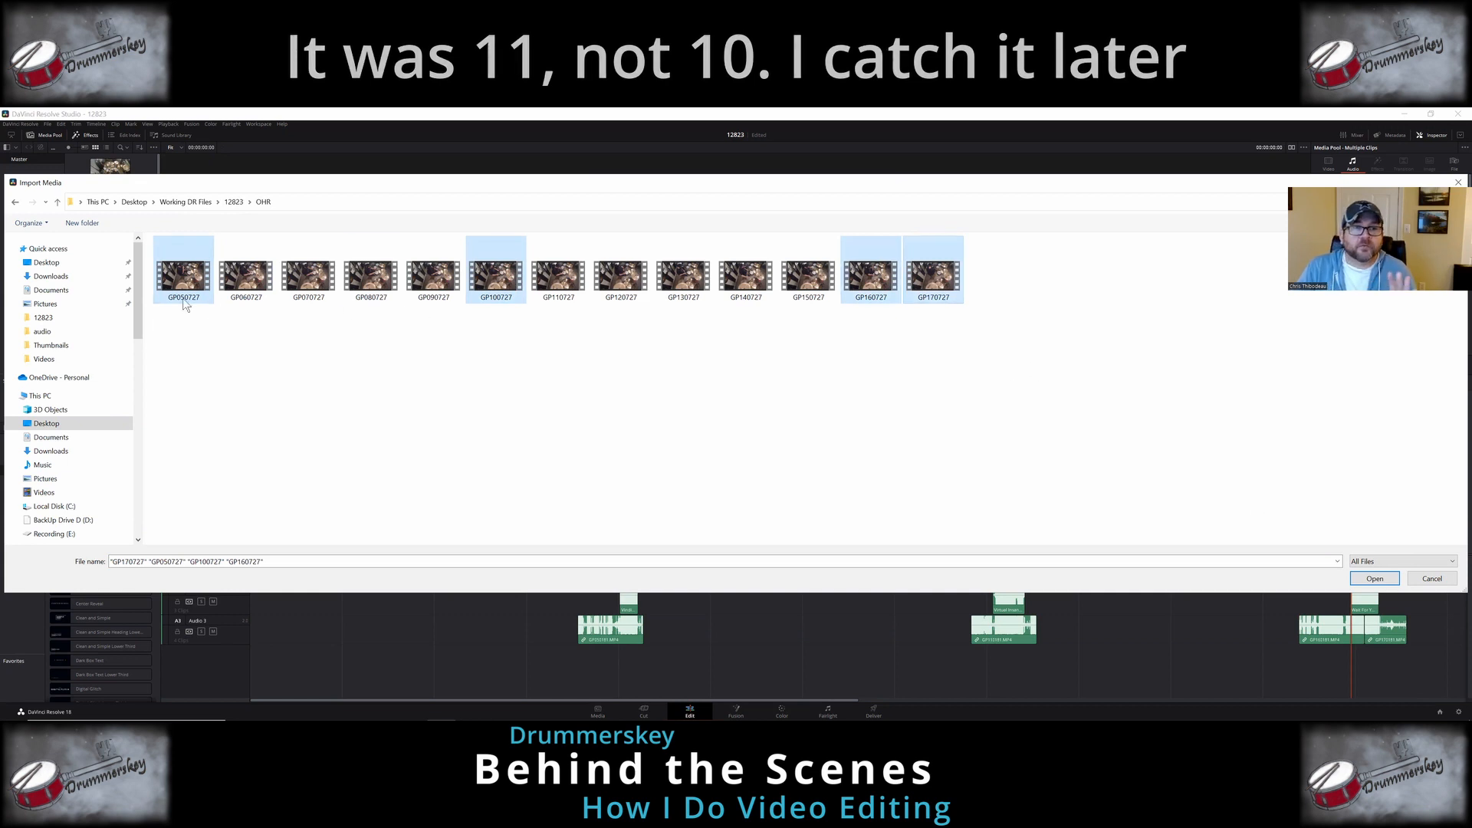
left_click(1389, 580)
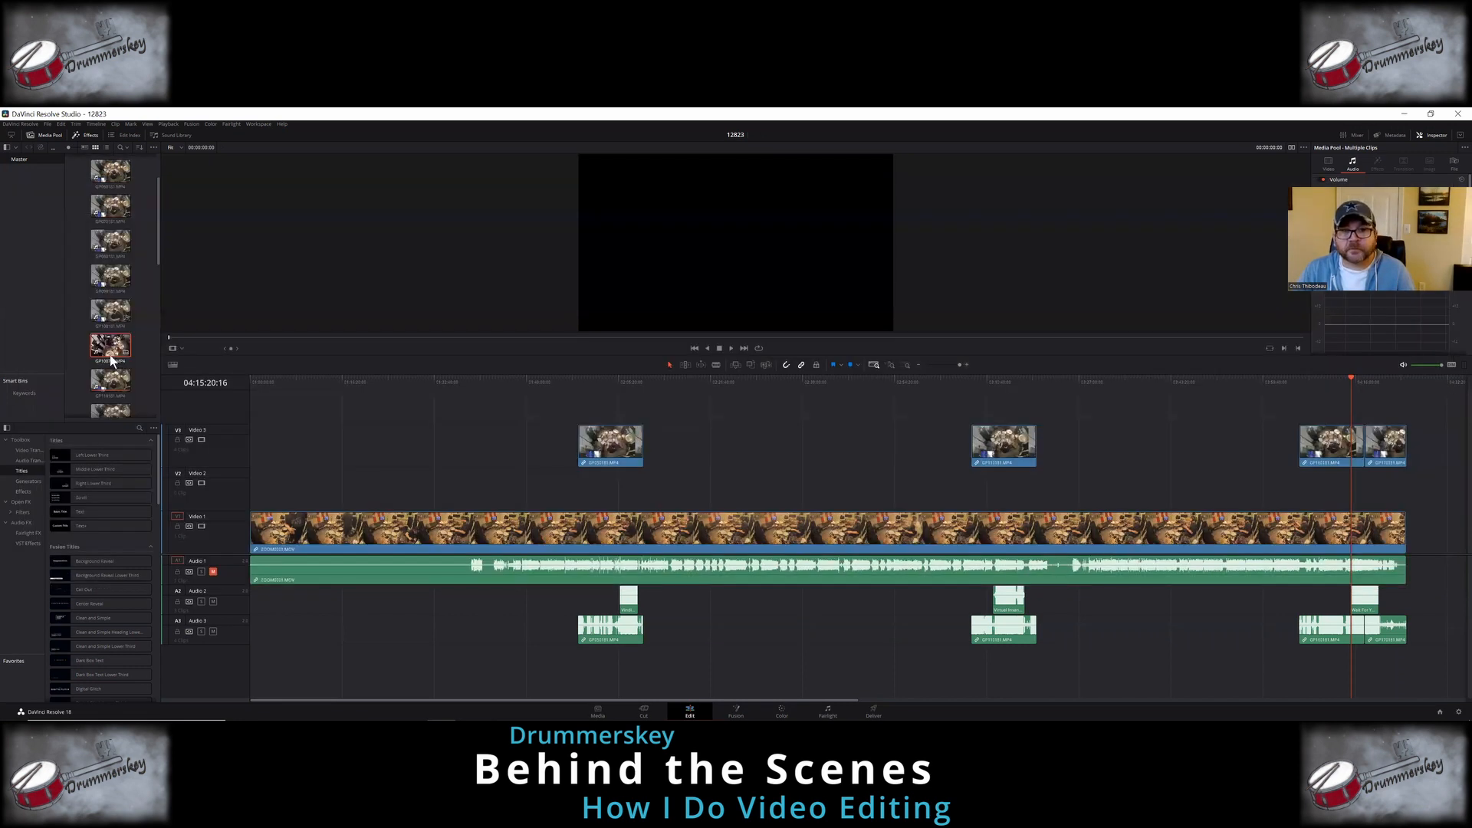
left_click_drag(112, 352, 813, 415)
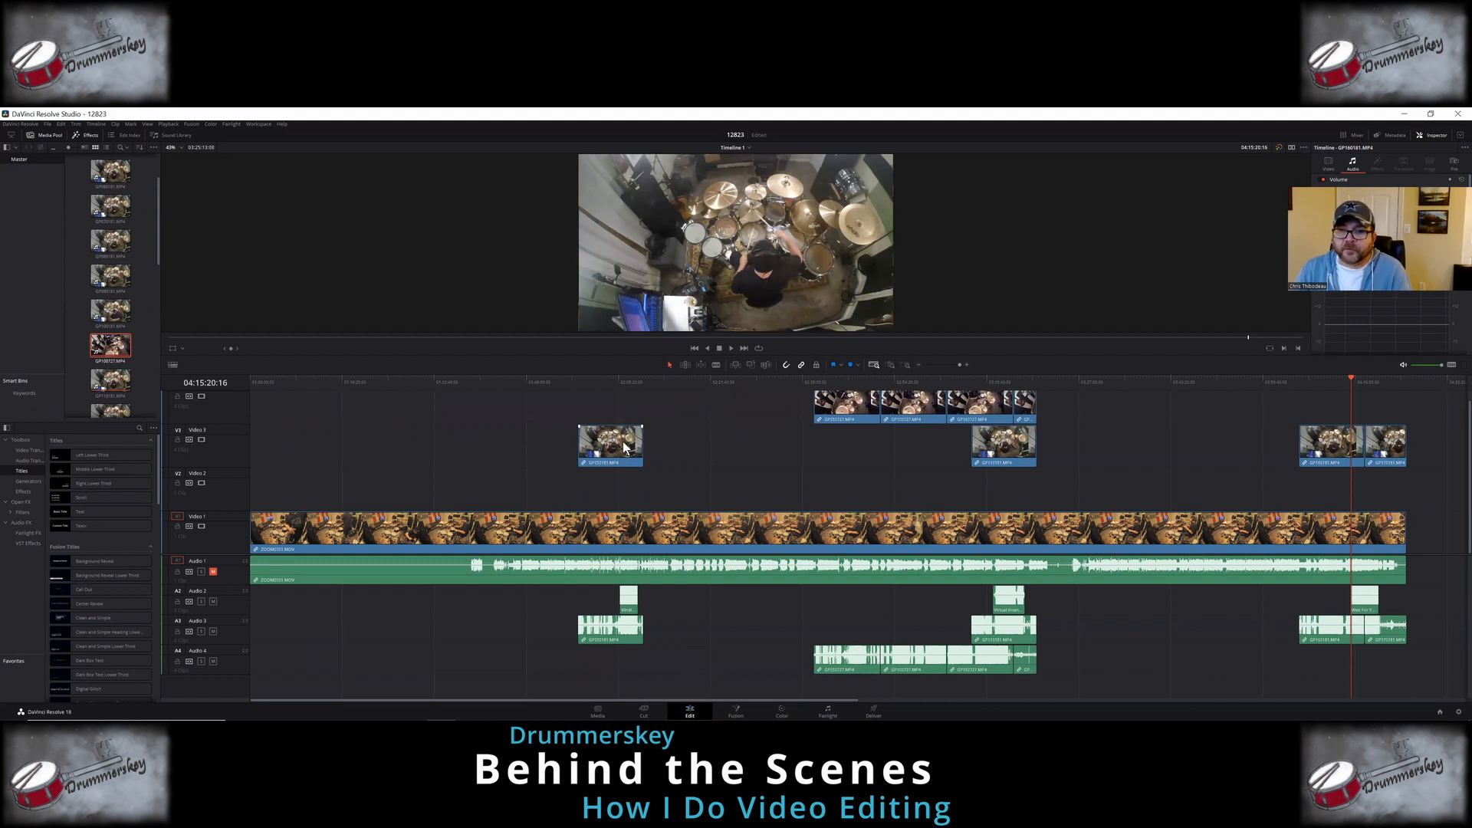
Step: Auto-align the first Video 4 clip GP050727 with the first song's overhead clip on Video 3, based on waveform
left_click(832, 401)
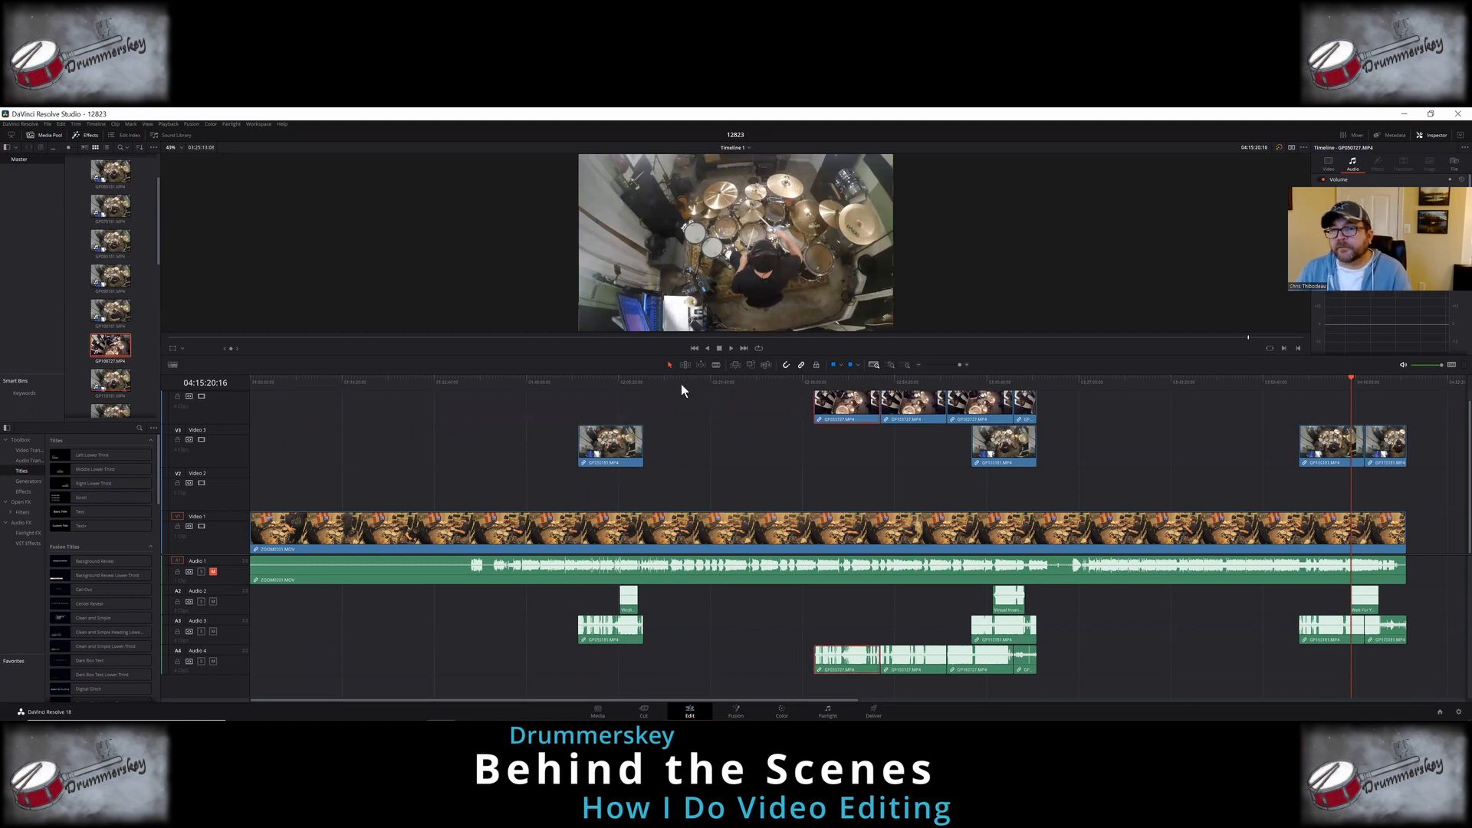
left_click_drag(657, 373, 644, 332)
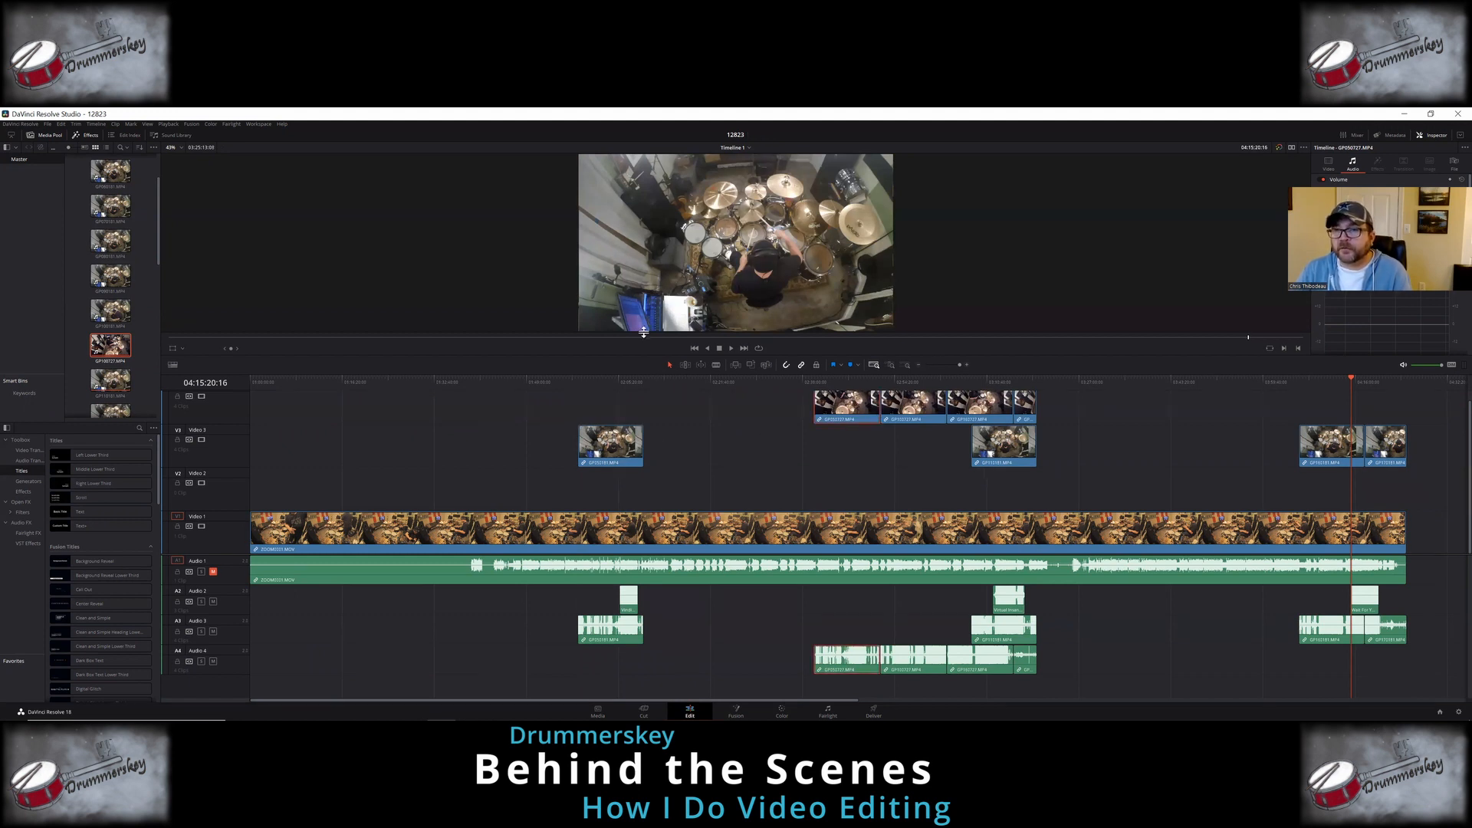
left_click(618, 424, "ctrl")
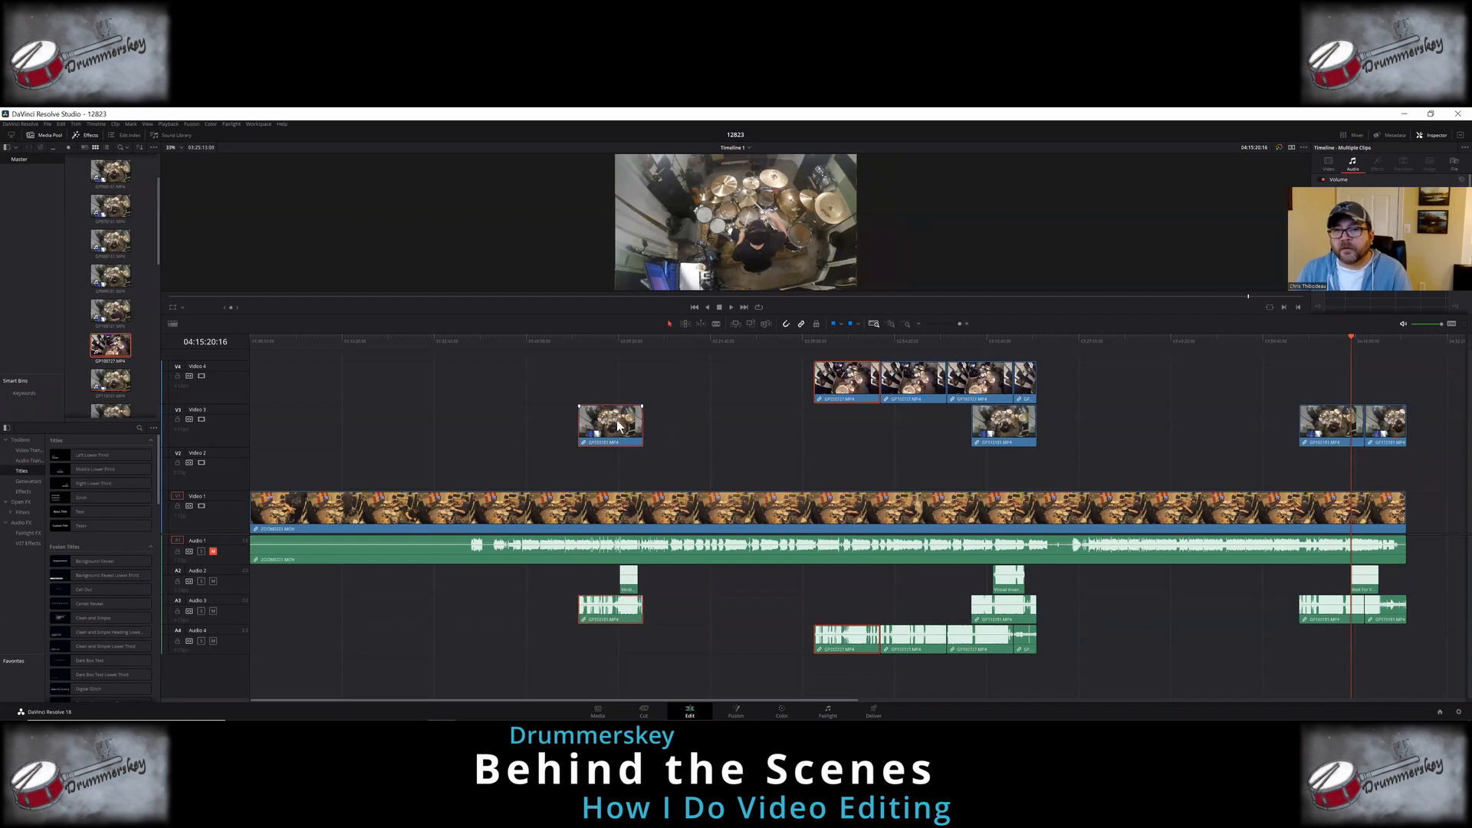
right_click(616, 420)
mouse_move(714, 562)
left_click(772, 570)
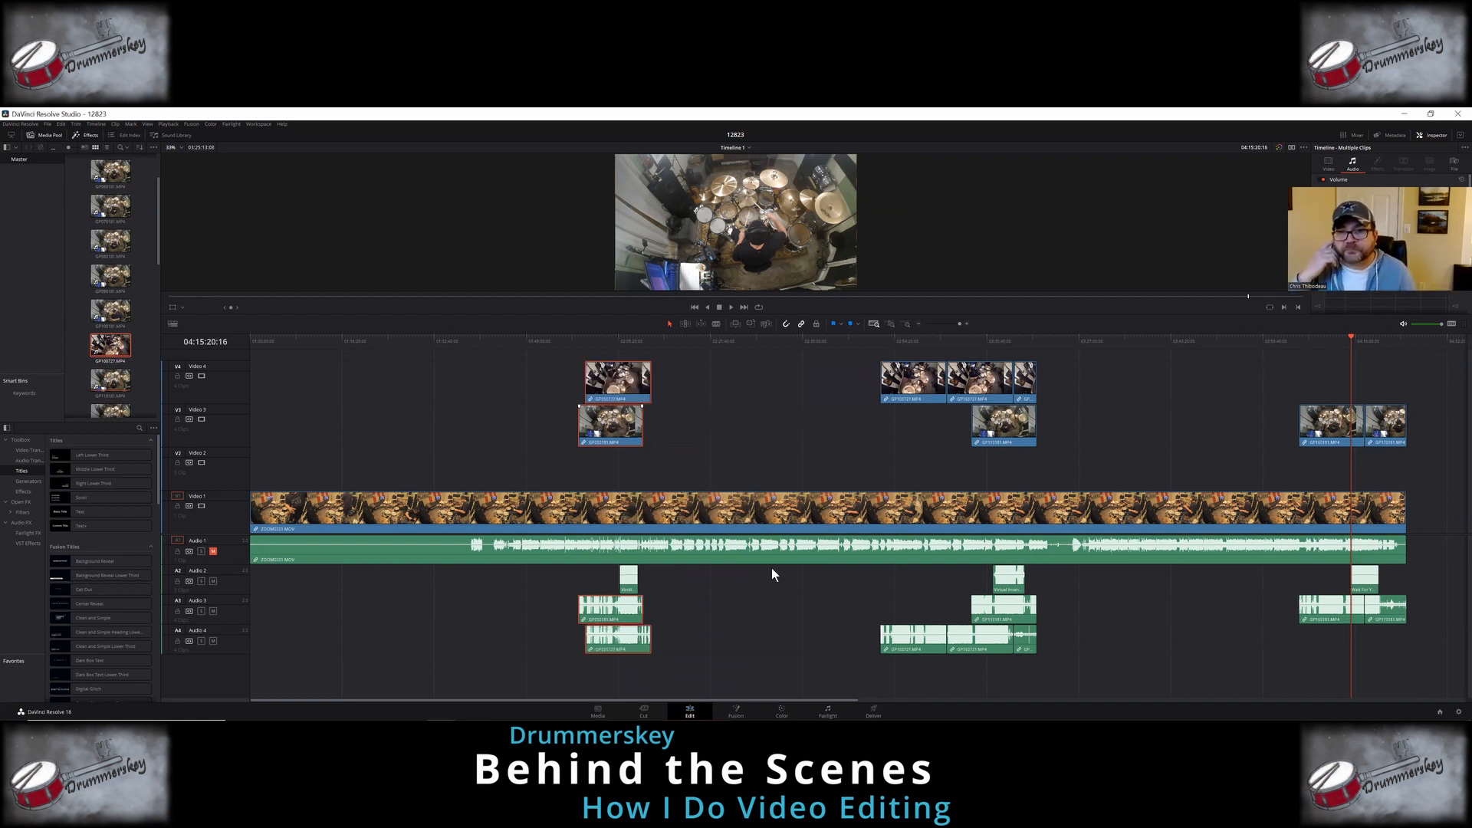
Step: Move the last two Video 4 clips, GP160727 and GP170727, along the track towards the third song
left_click(977, 391)
left_click(1025, 383, "ctrl")
left_click_drag(985, 383, 1272, 384)
Step: Auto-align GP100727 on Video 4 with the second song's overhead clip, based on waveform
left_click(928, 381)
left_click(987, 434, "ctrl")
right_click(988, 432)
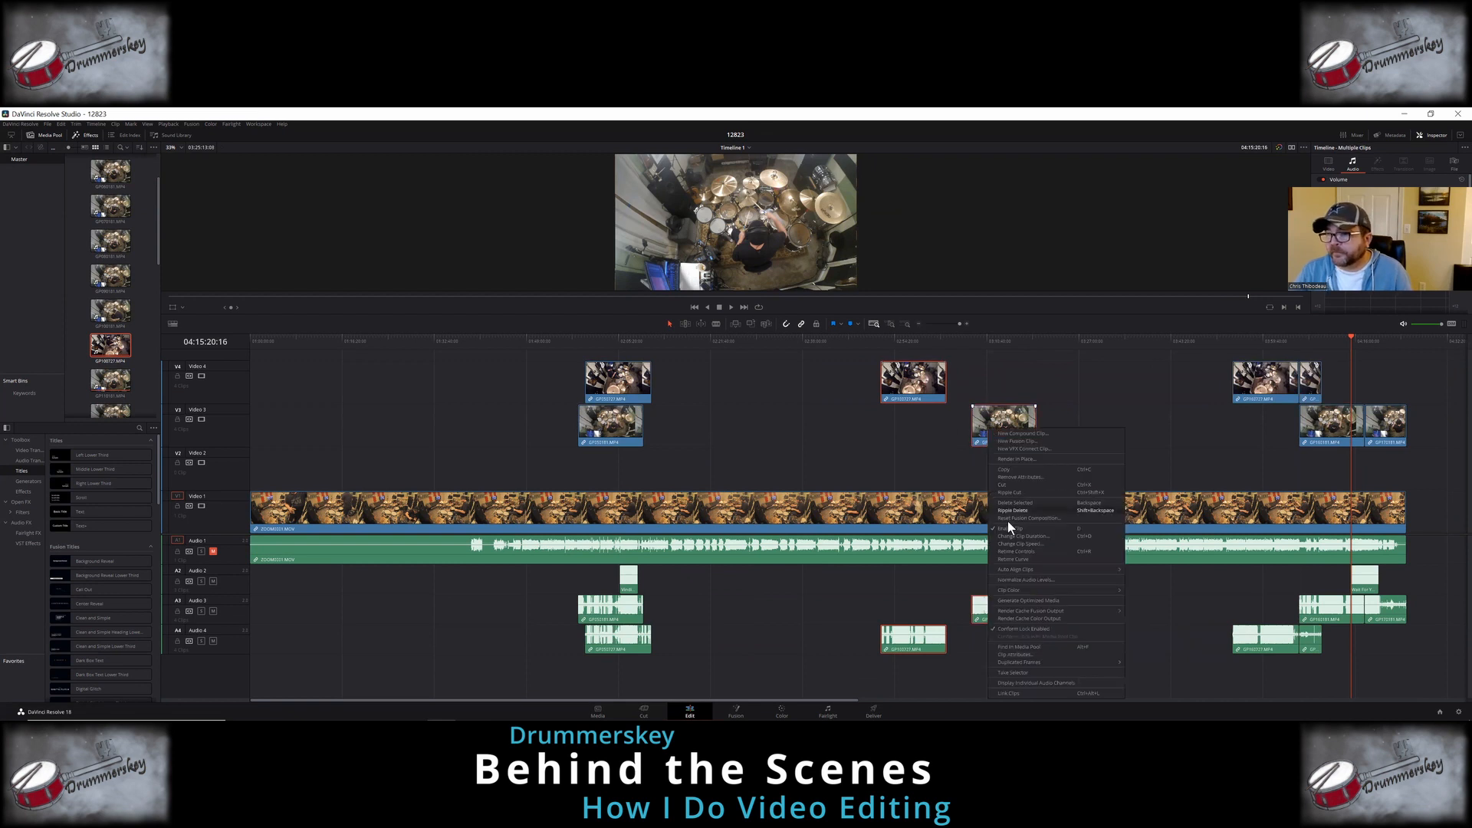
mouse_move(1105, 566)
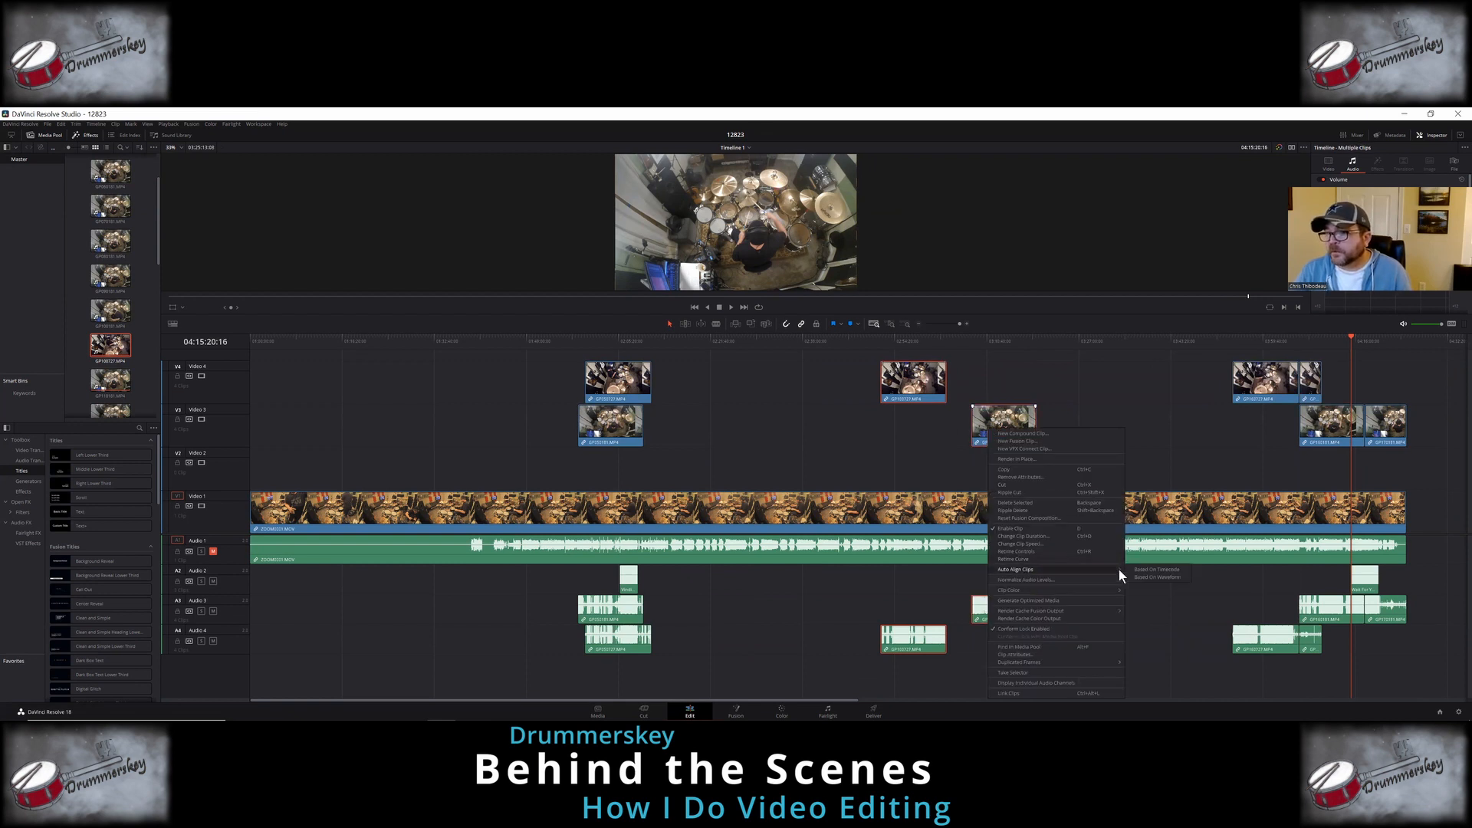
left_click(1147, 577)
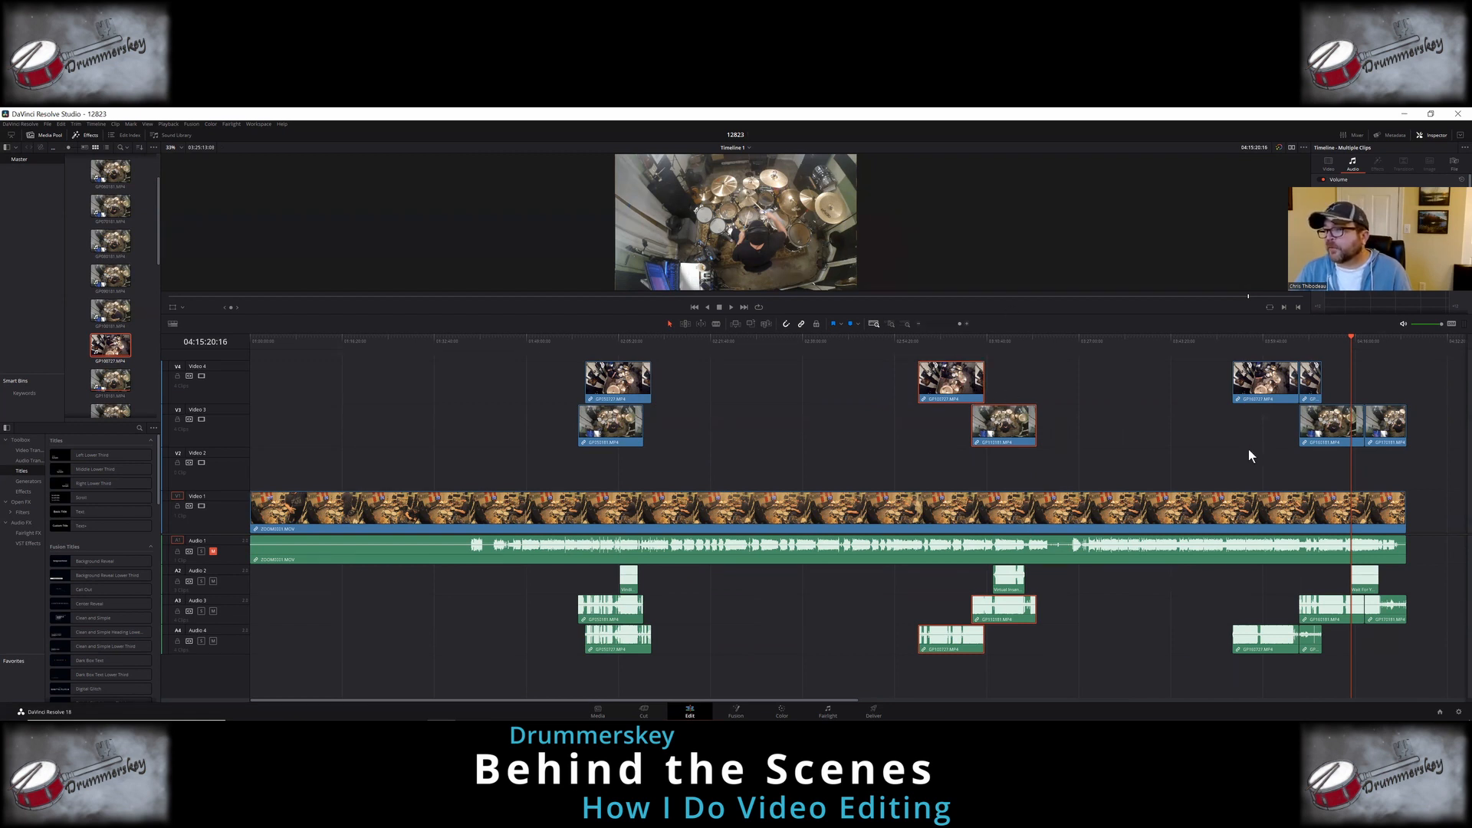
Step: Move GP170727 beyond the end of the main clip and auto-align GP160727 with the third song's first overhead clip by waveform
left_click_drag(1316, 380, 1456, 375)
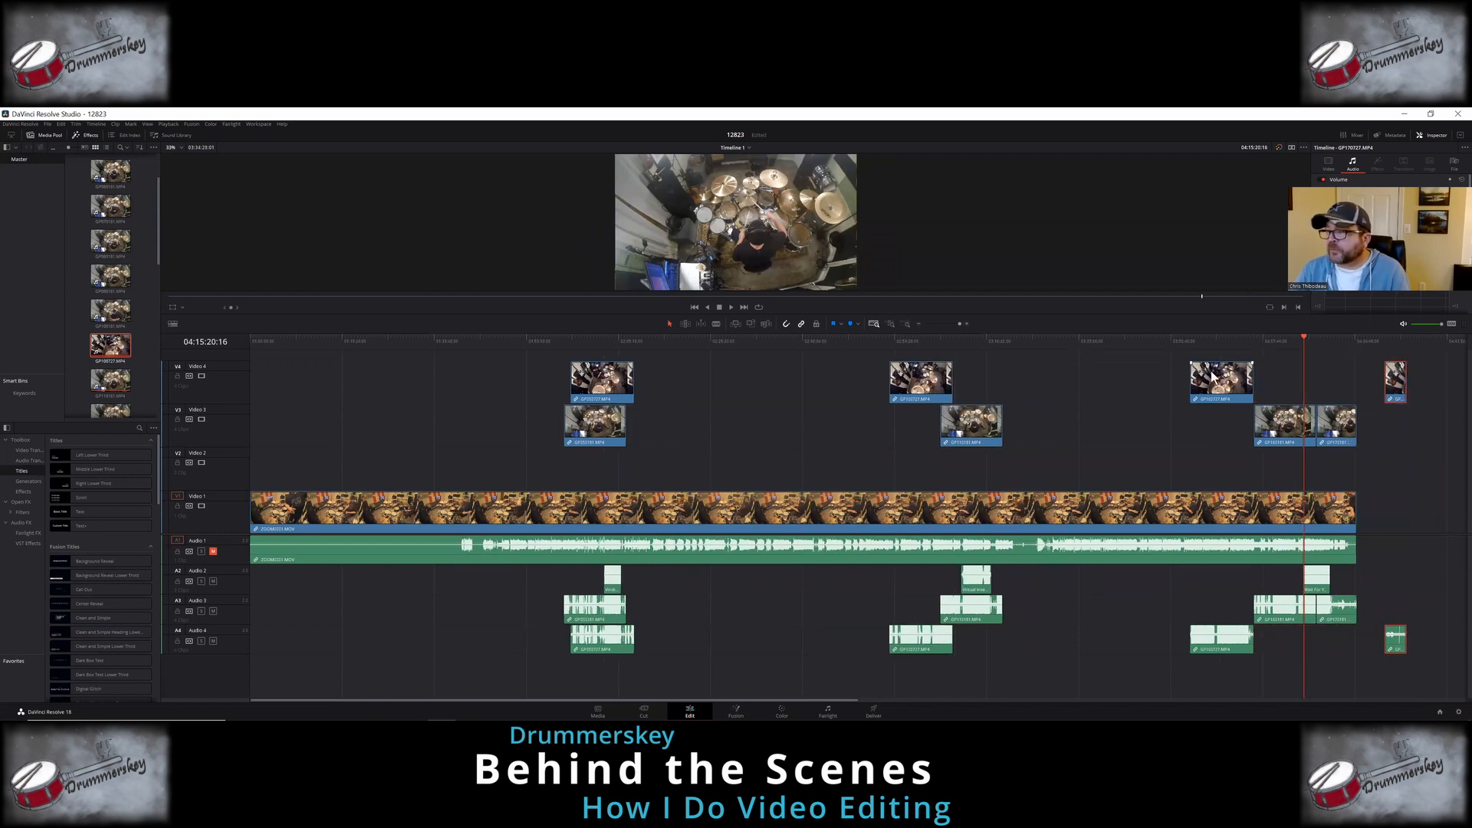
left_click(1212, 378)
left_click(1277, 430, "ctrl")
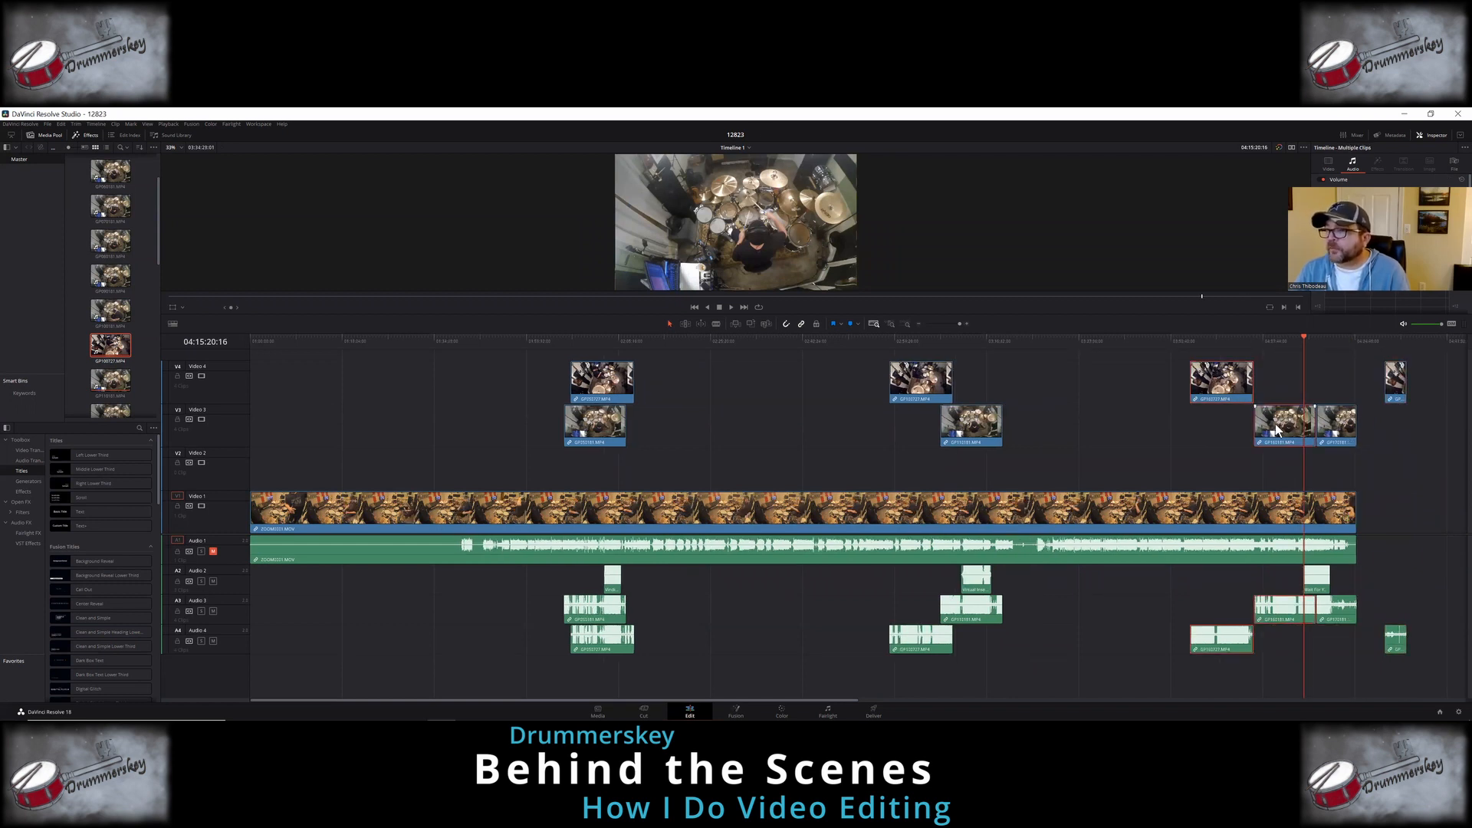
right_click(1277, 429)
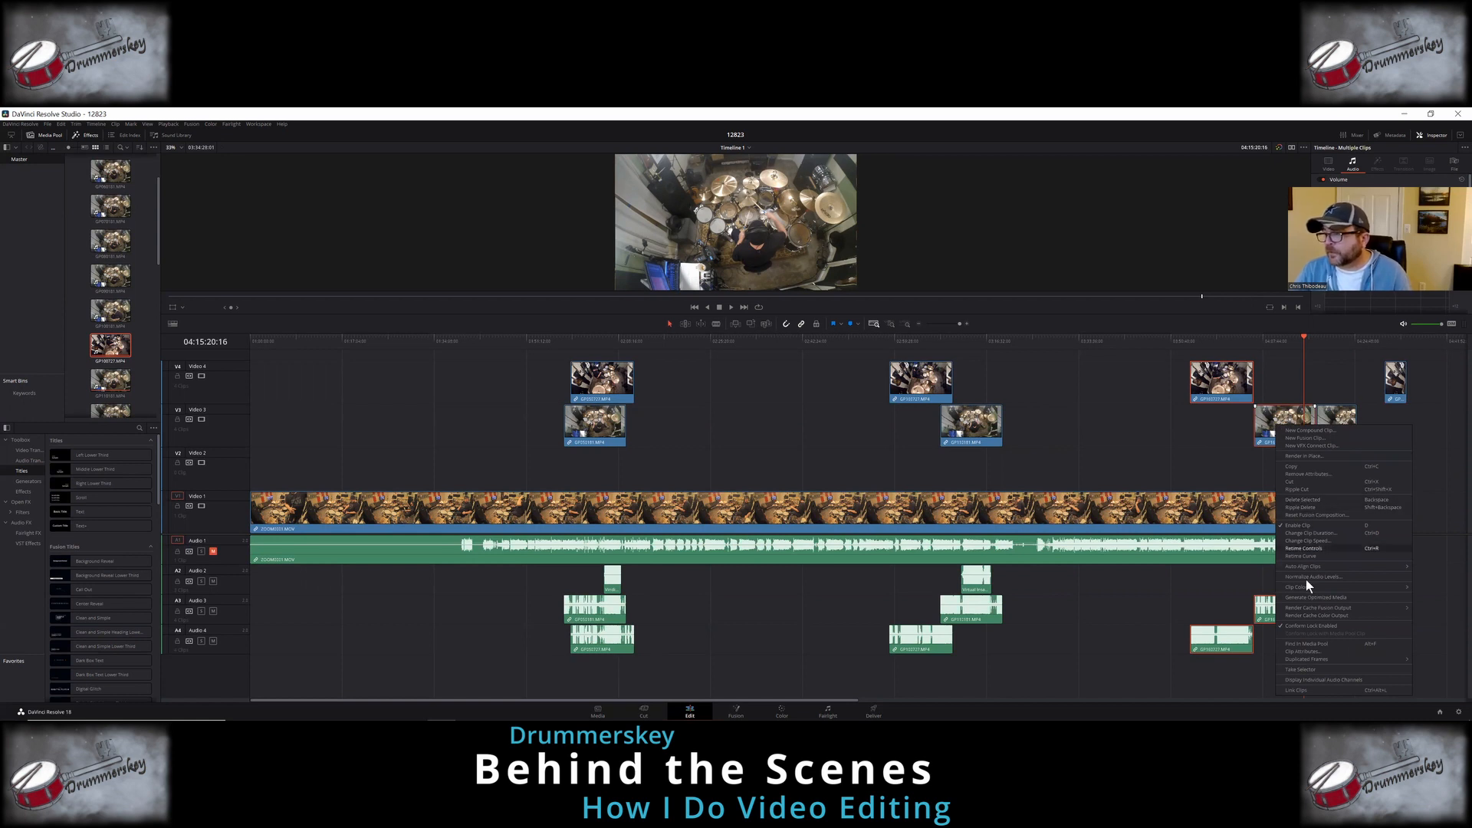
mouse_move(1309, 567)
left_click(1245, 573)
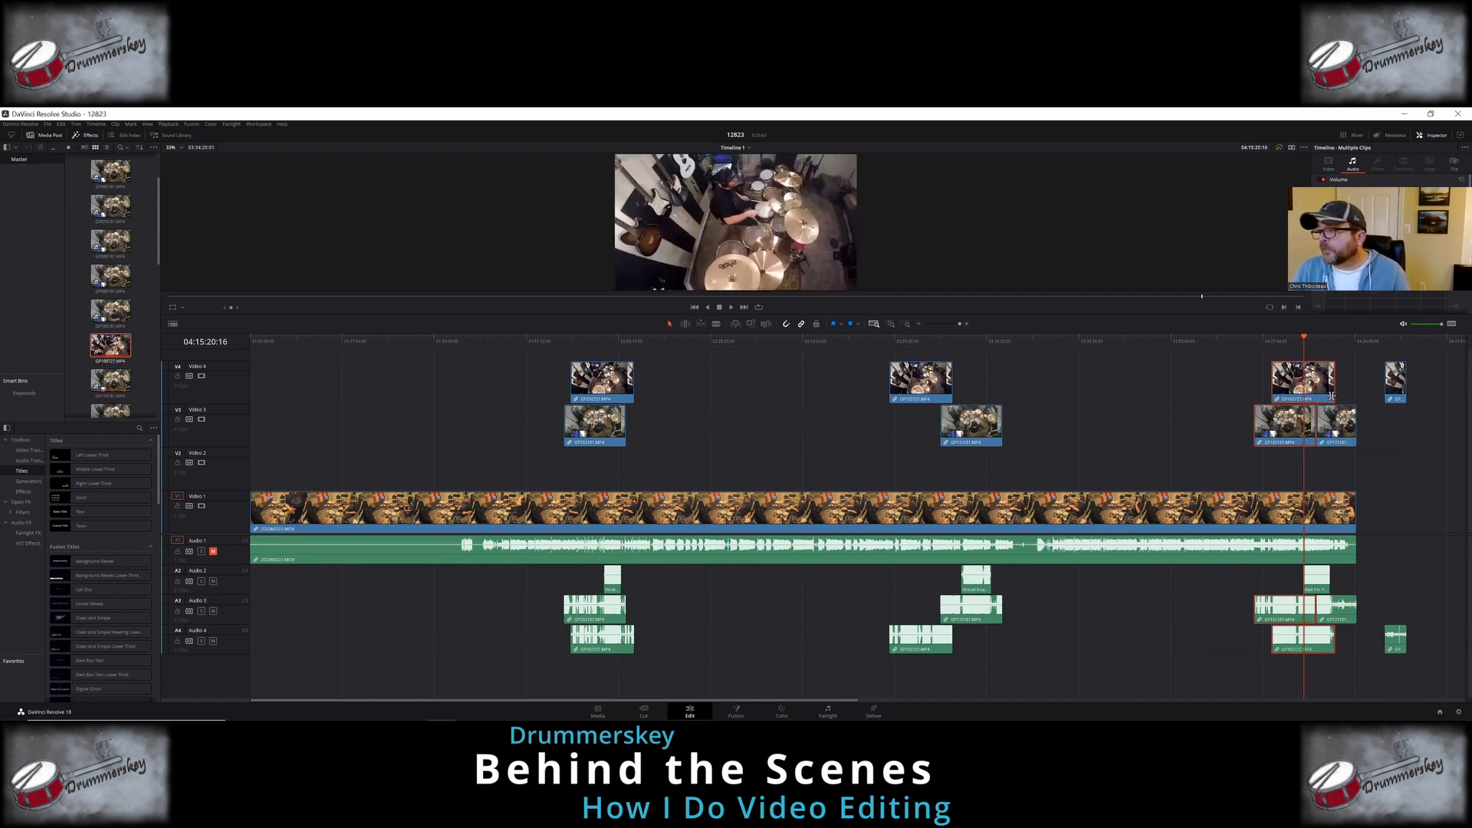
Step: Delete the short GP170727 clip at the end of Video 4
left_click(1396, 387)
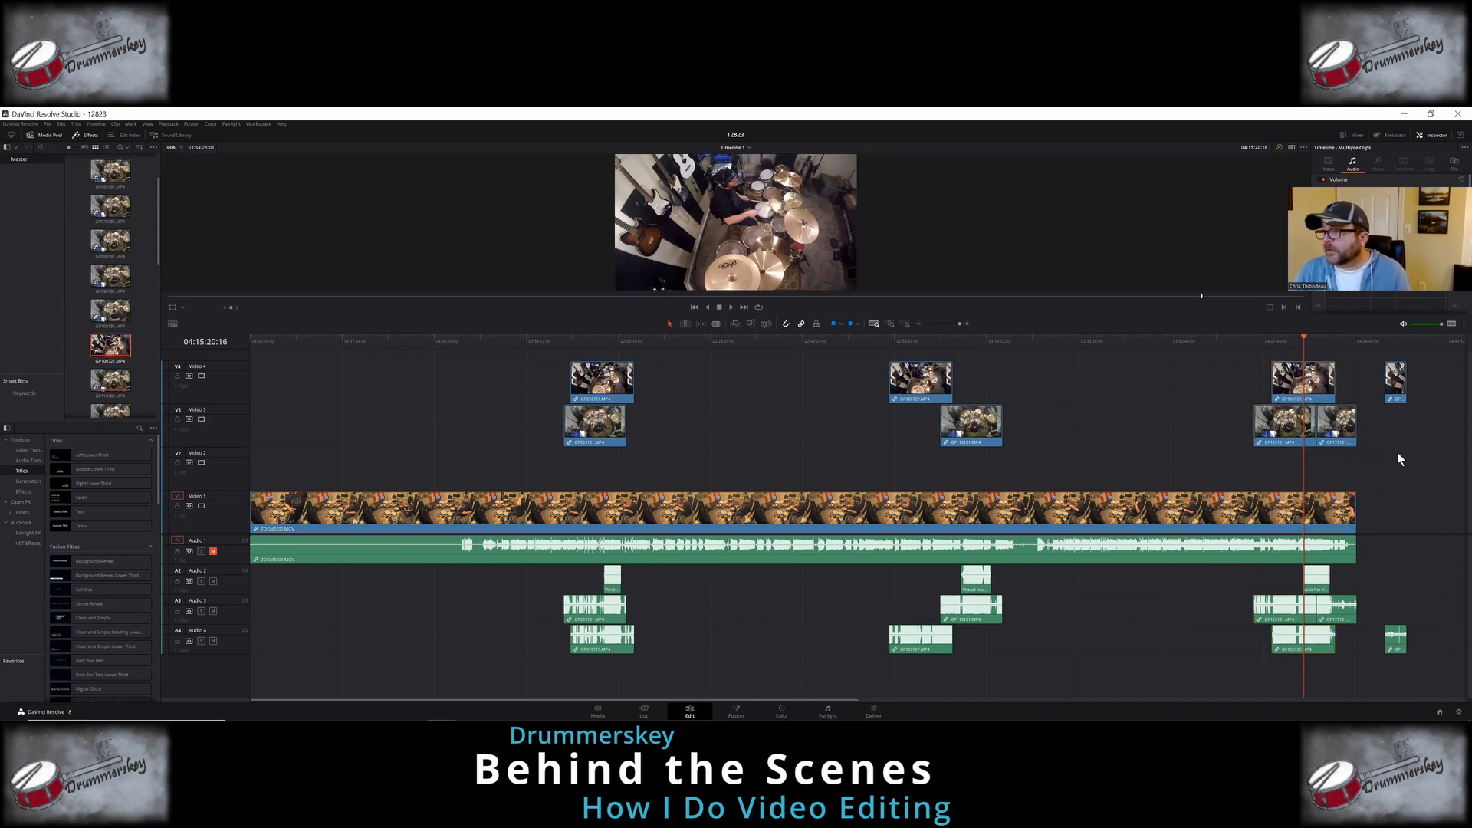
right_click(1396, 384)
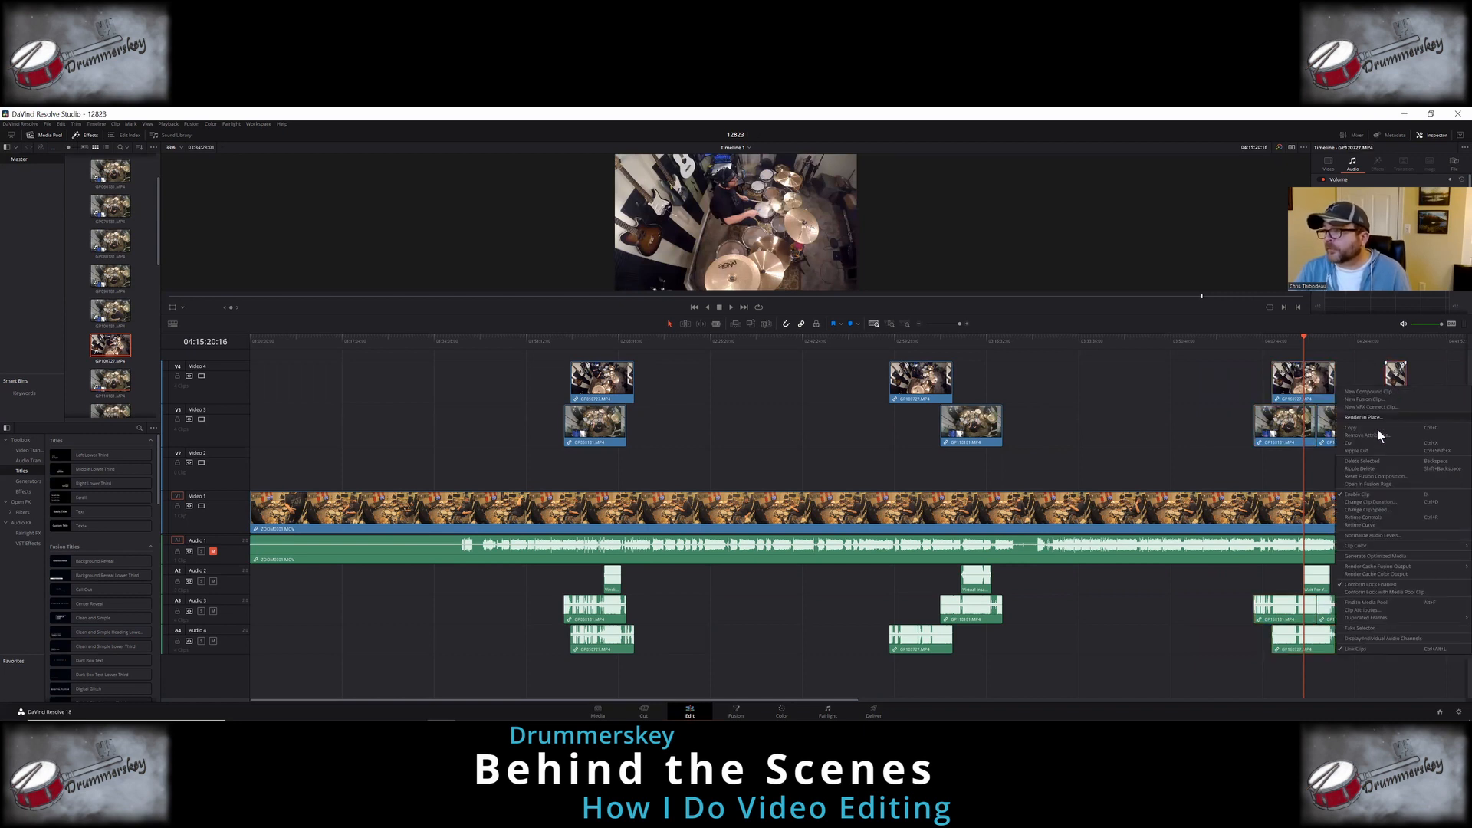
left_click(1373, 461)
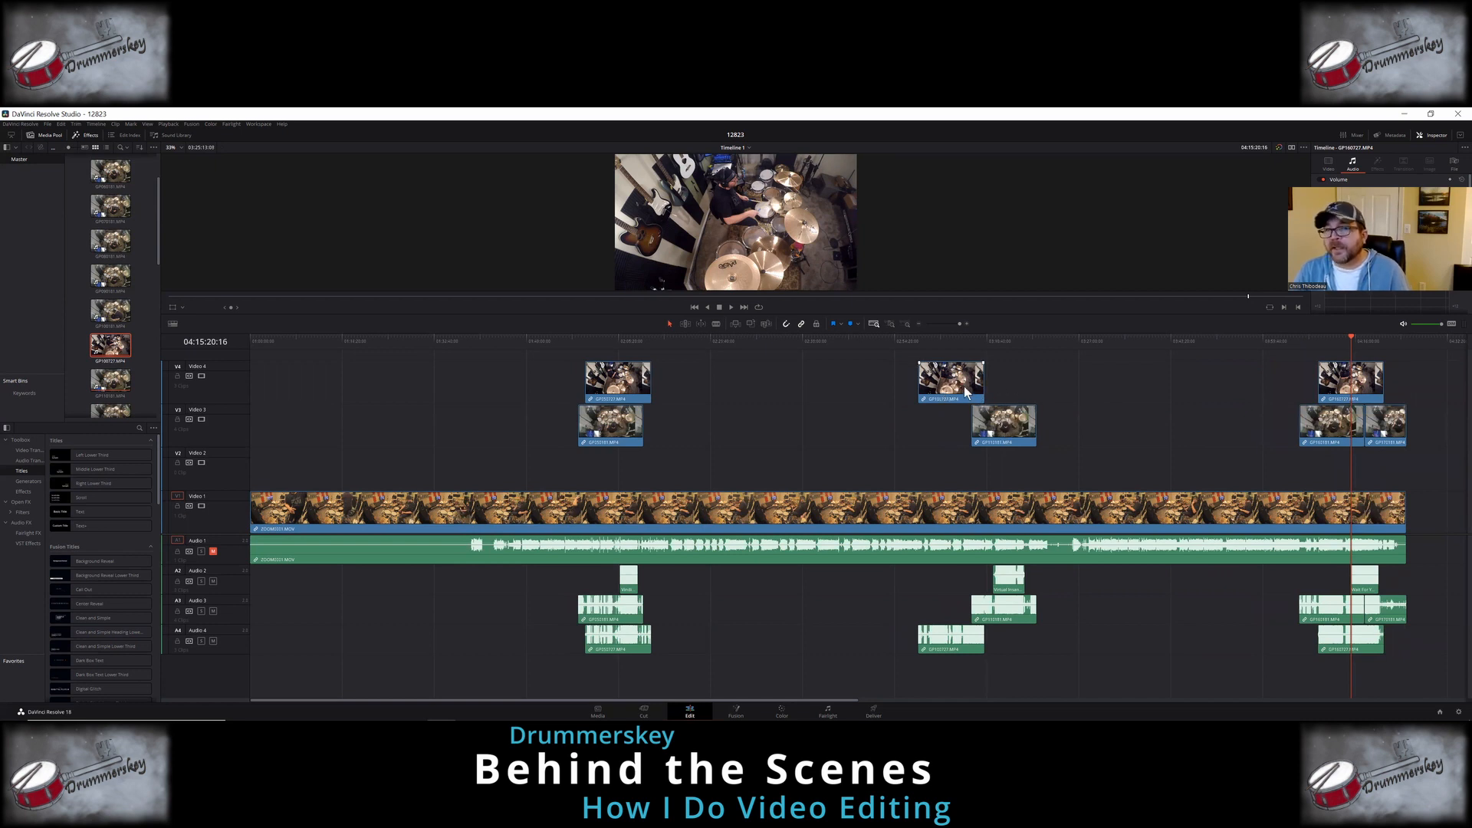
Step: Import the clip GP110727 and place it on Video 4 just after the second song's overhead clip
left_click(48, 124)
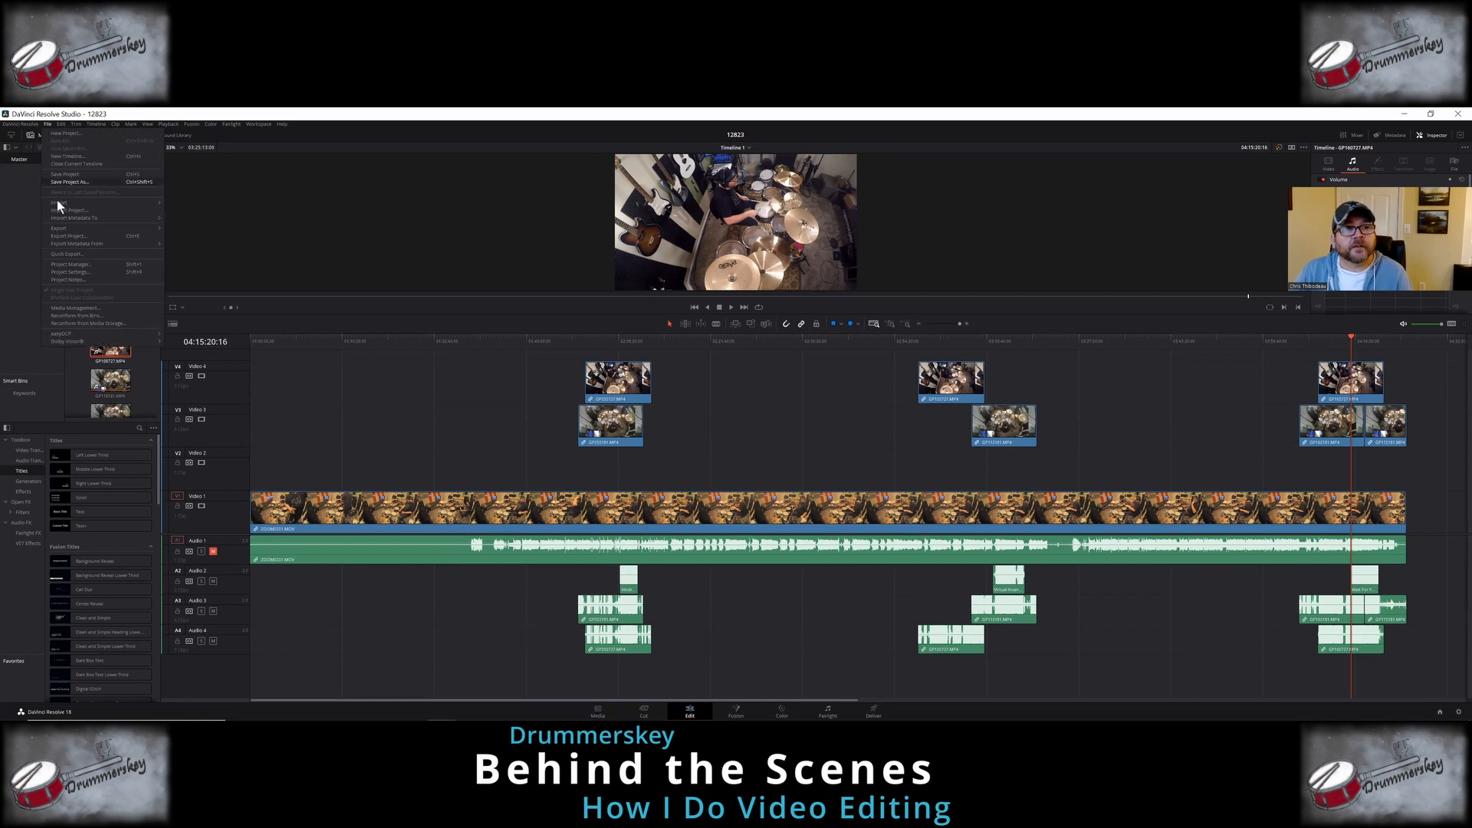
mouse_move(109, 203)
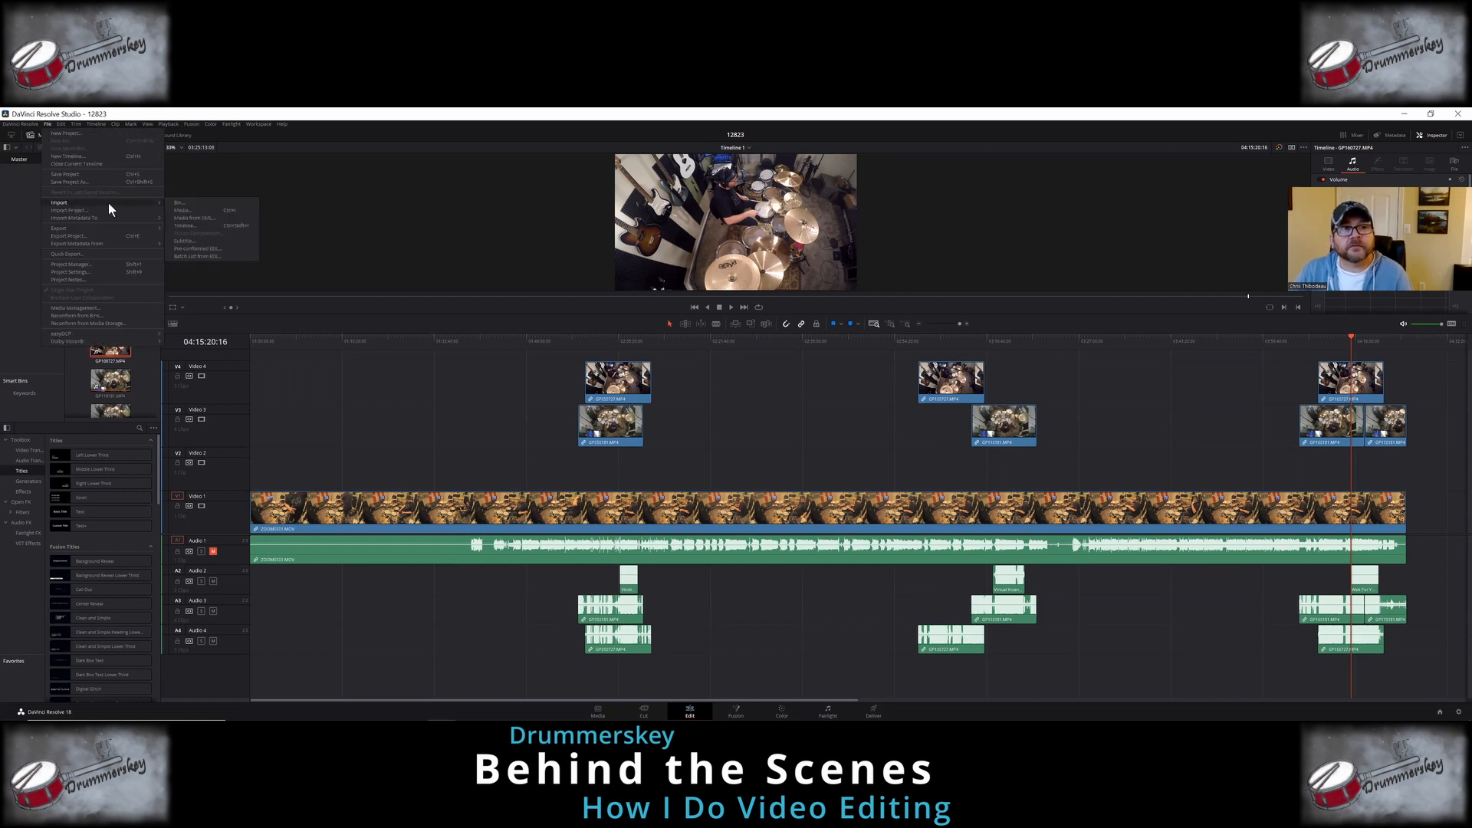
left_click(182, 210)
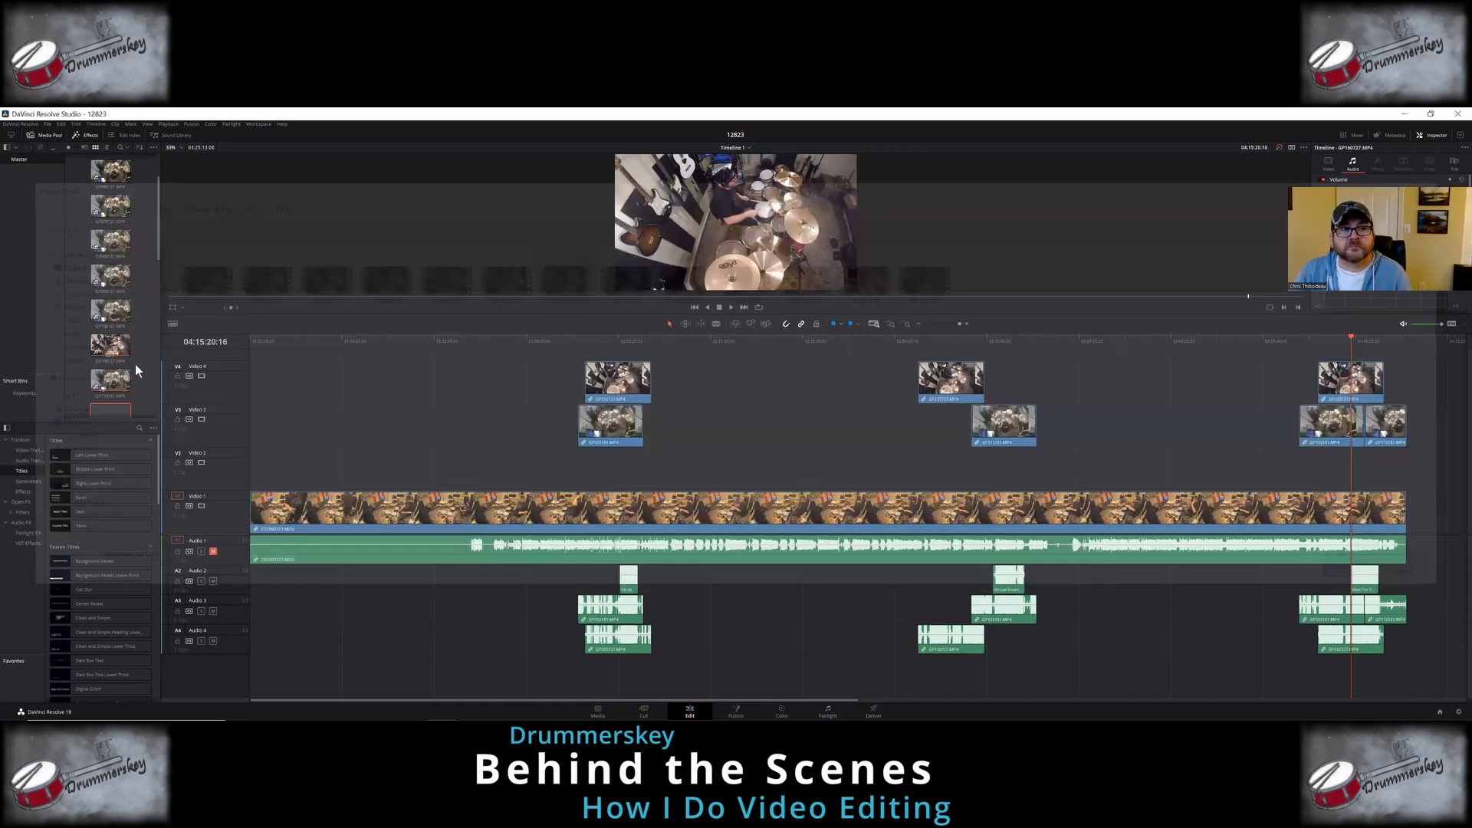
left_click_drag(108, 409, 1050, 370)
Step: Delete GP100727 from Video 4 and auto-align GP110727 with the second song's overhead clip by waveform
right_click(943, 389)
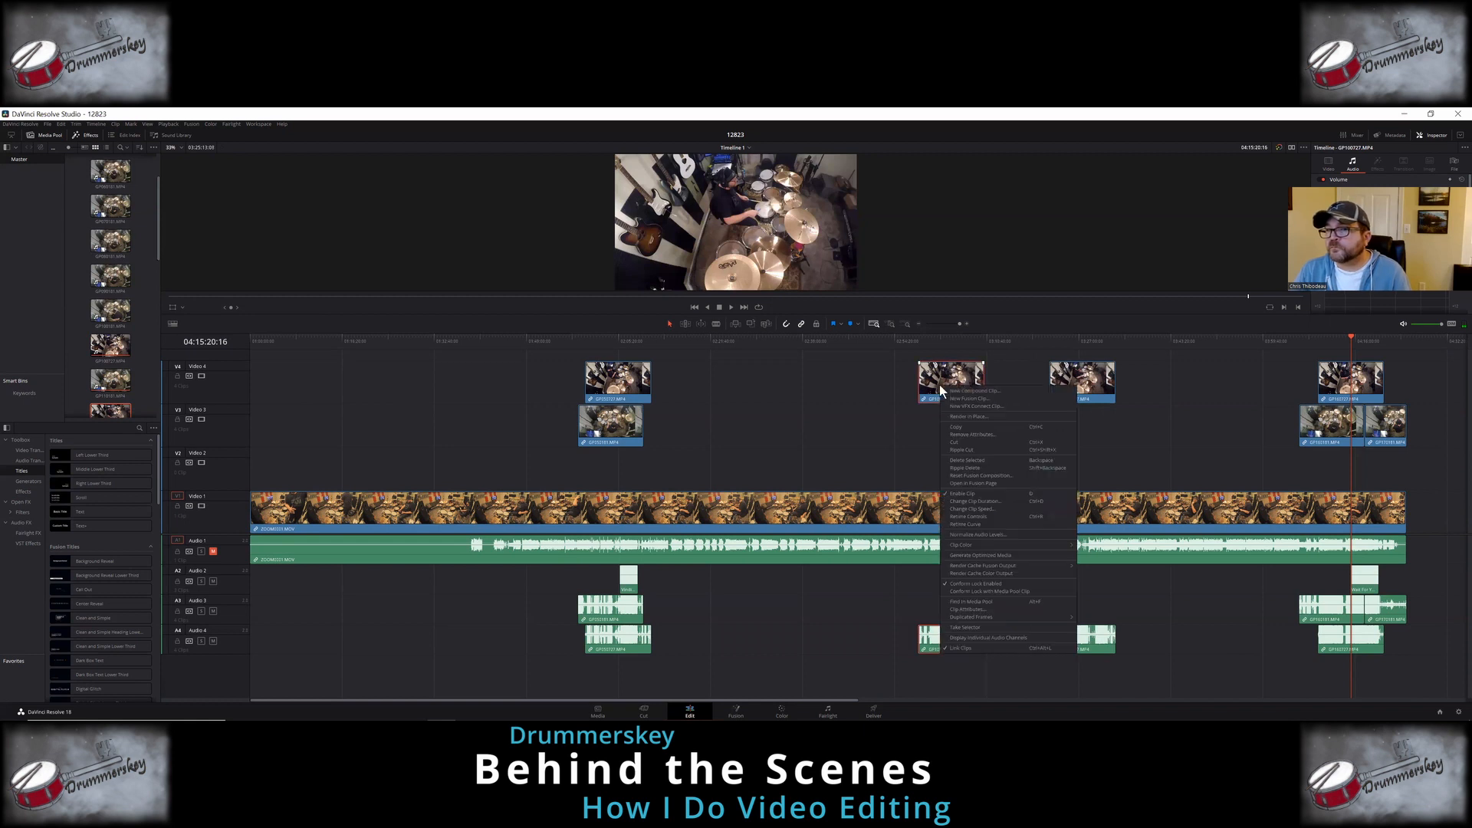
left_click(960, 461)
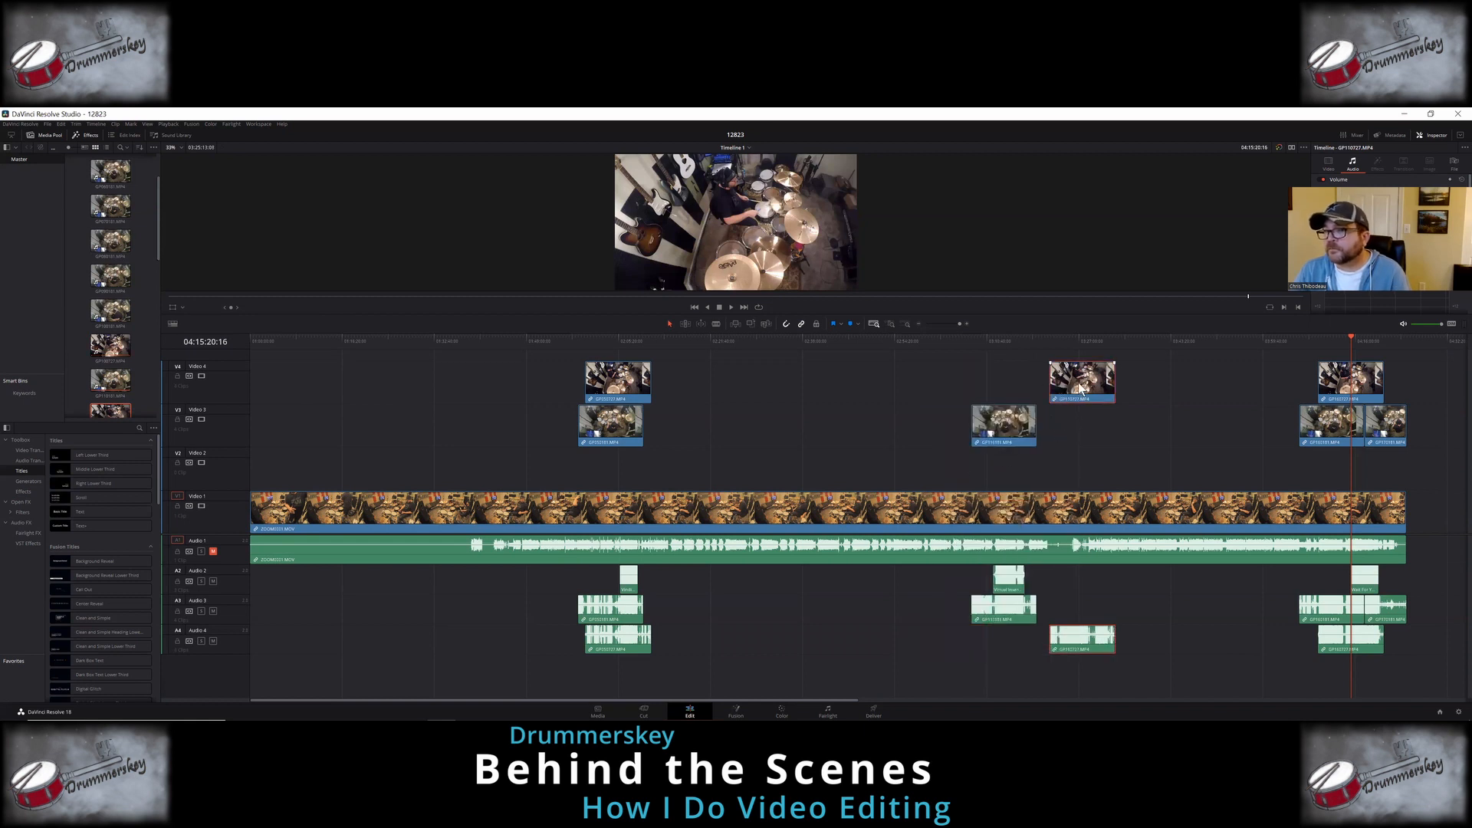
right_click(1005, 424)
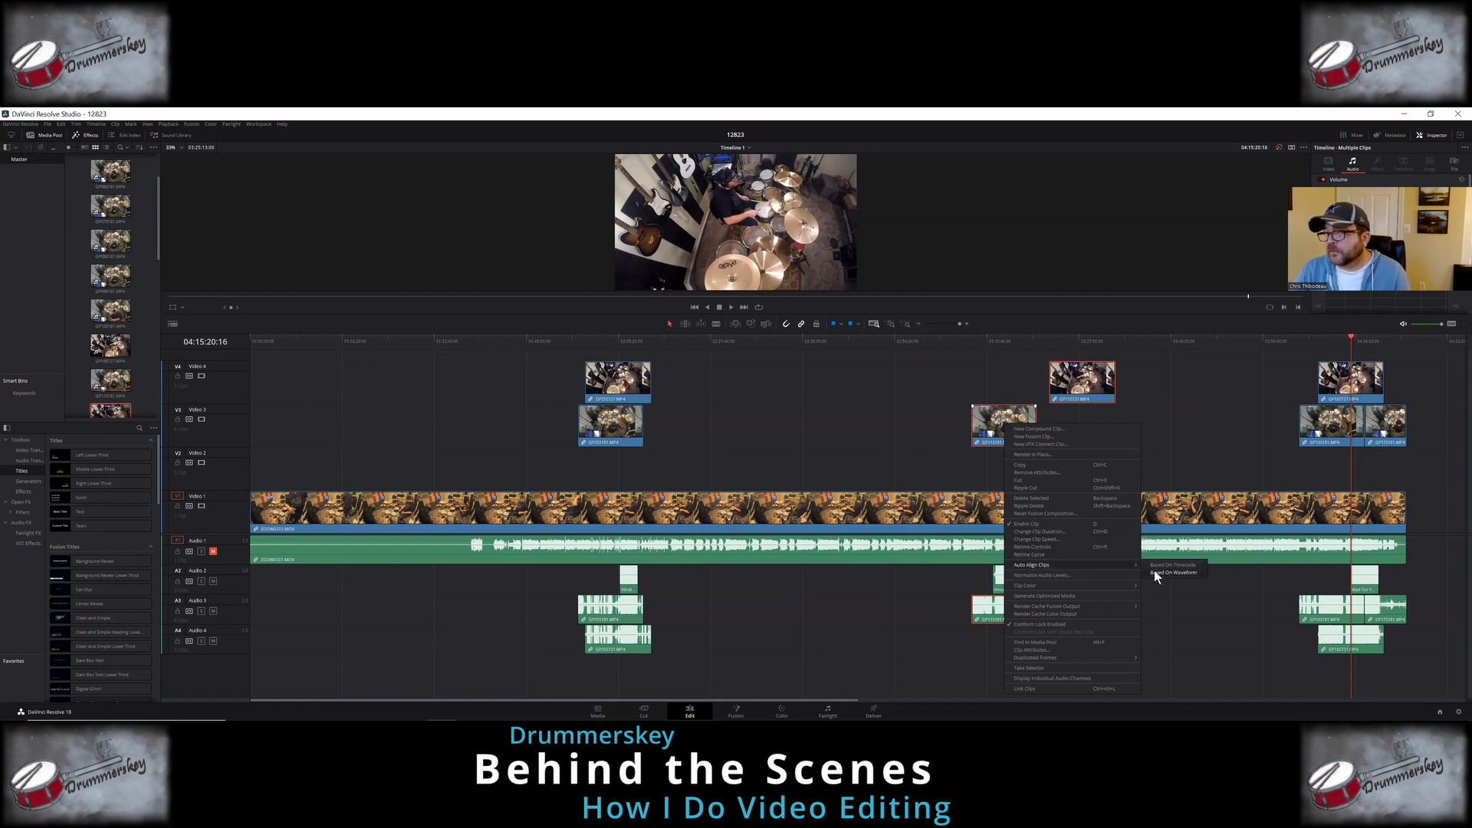
left_click(1157, 573)
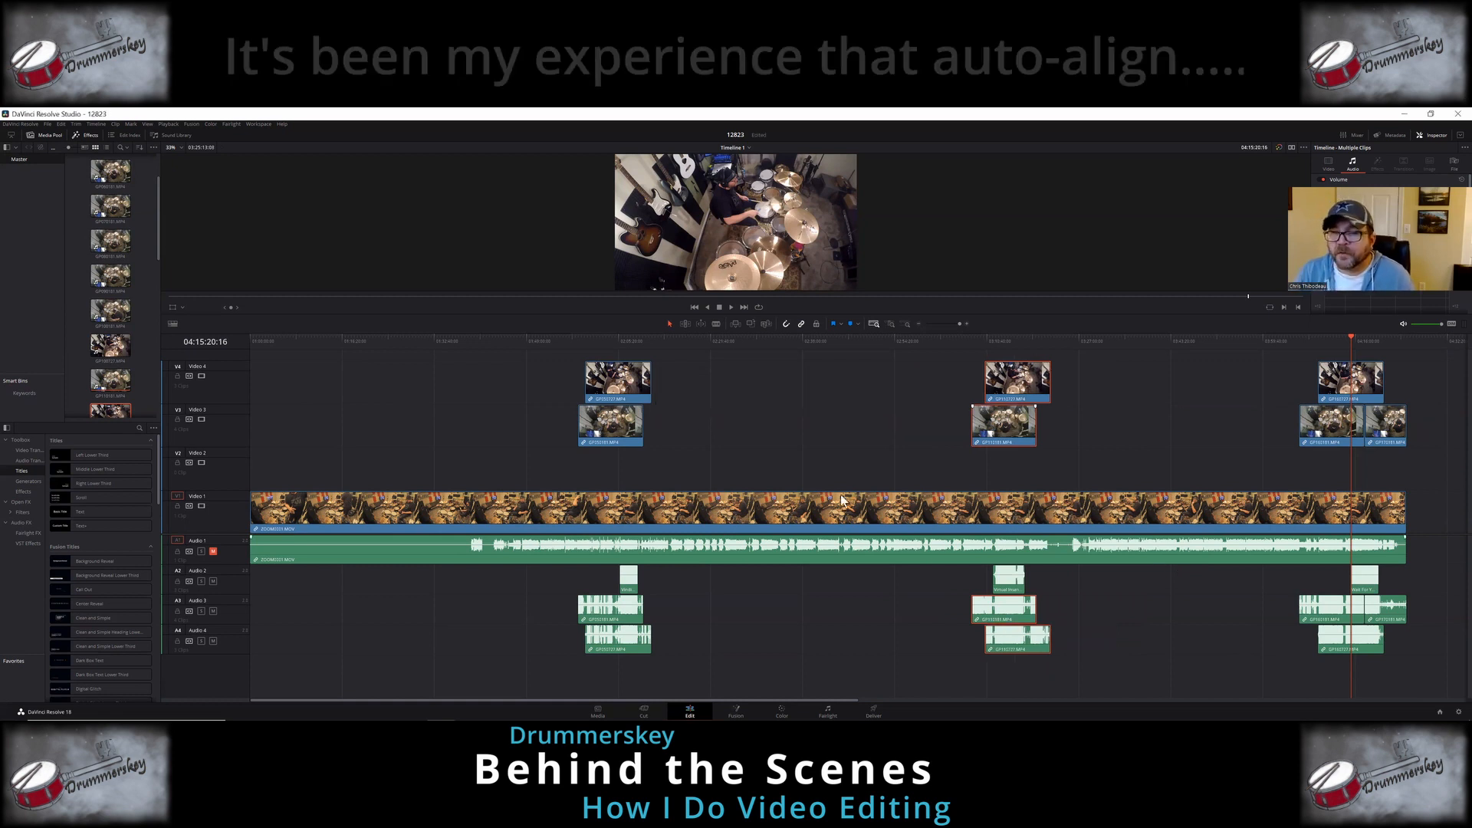
Step: Compare the first song's waveforms across the audio tracks near 02:05:50 and play the section back to check the sync
left_click(619, 343)
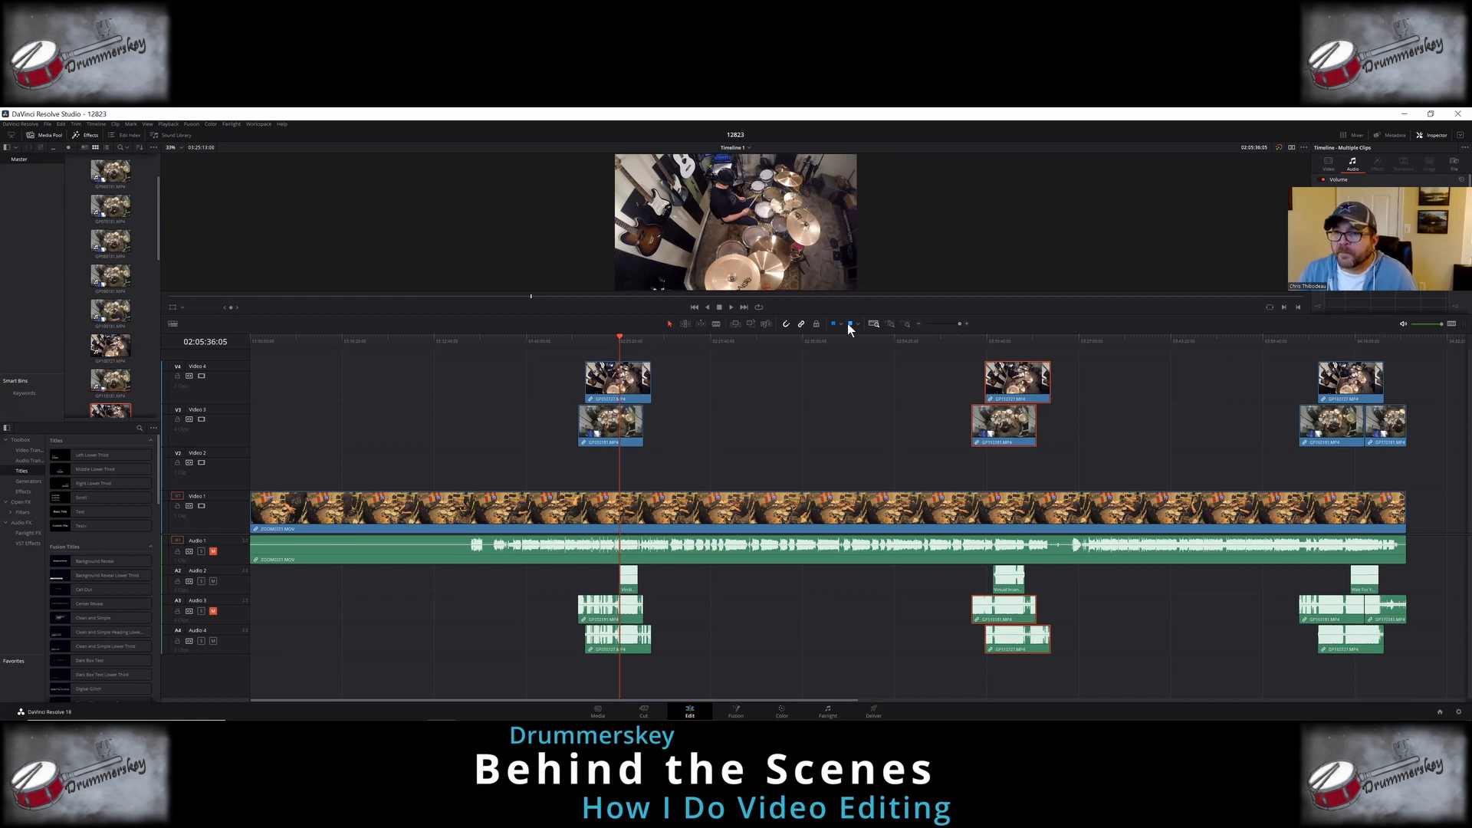
left_click(941, 323)
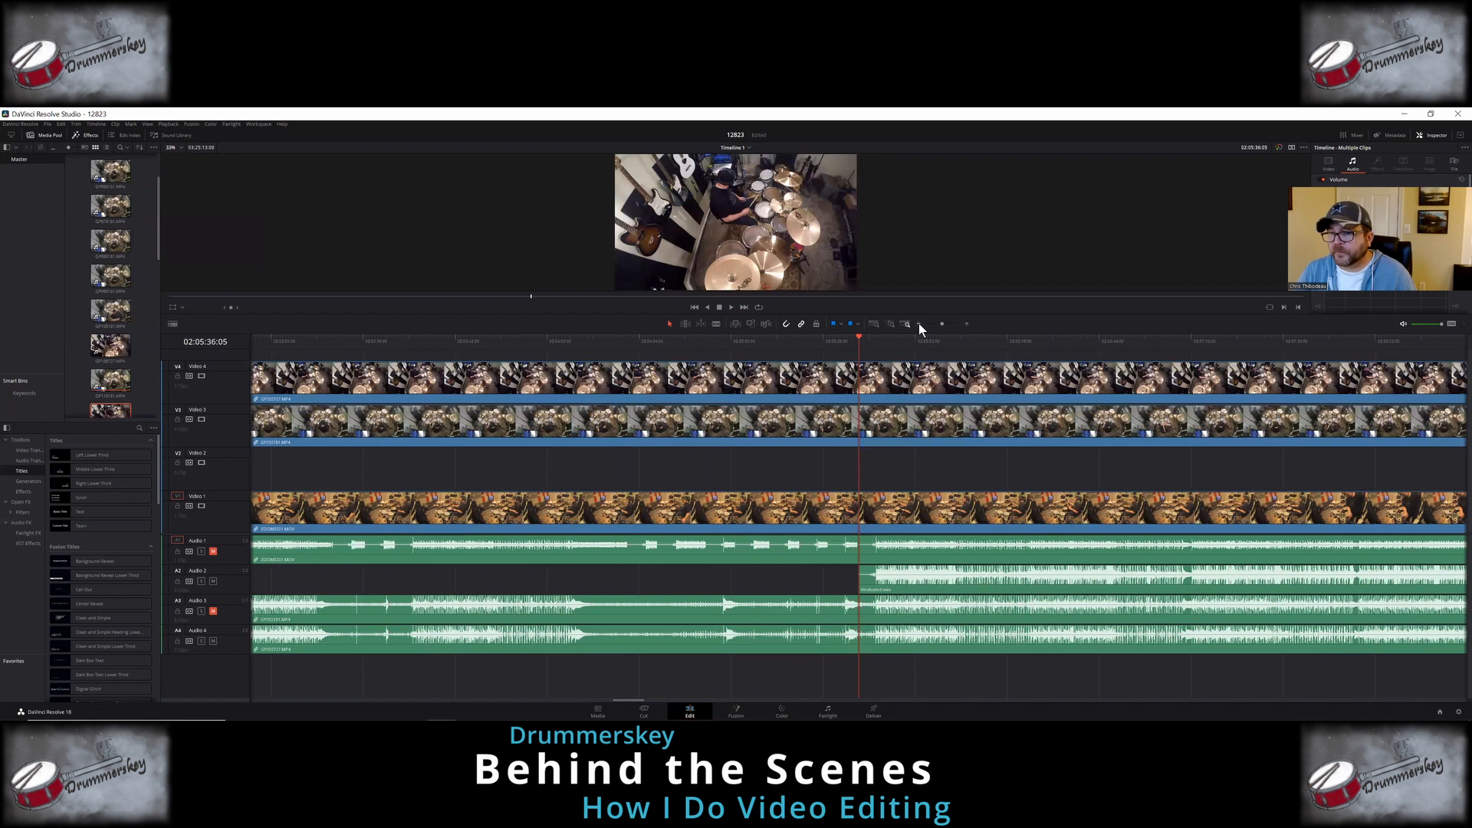
left_click(918, 323)
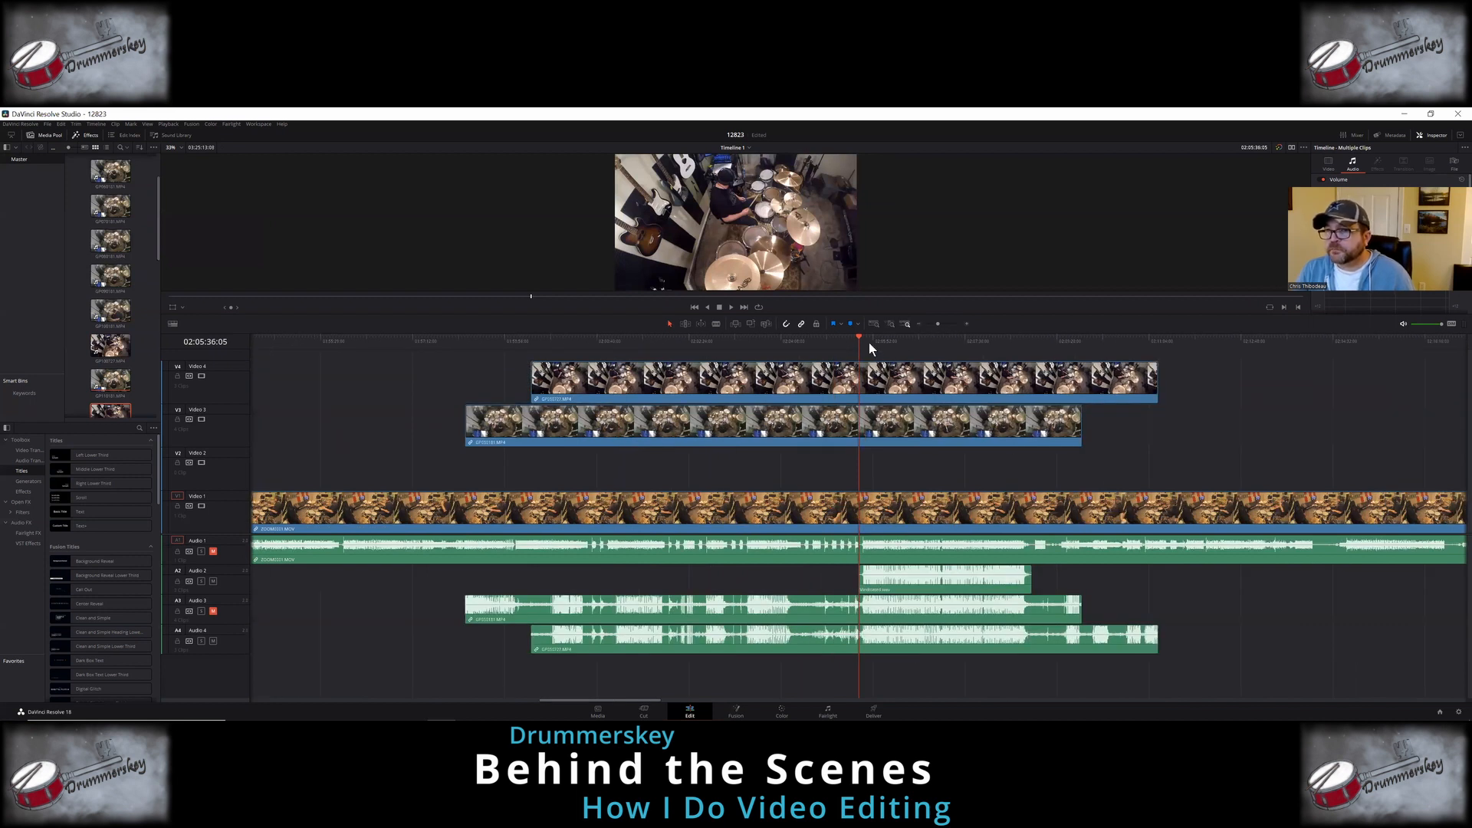
left_click(872, 341)
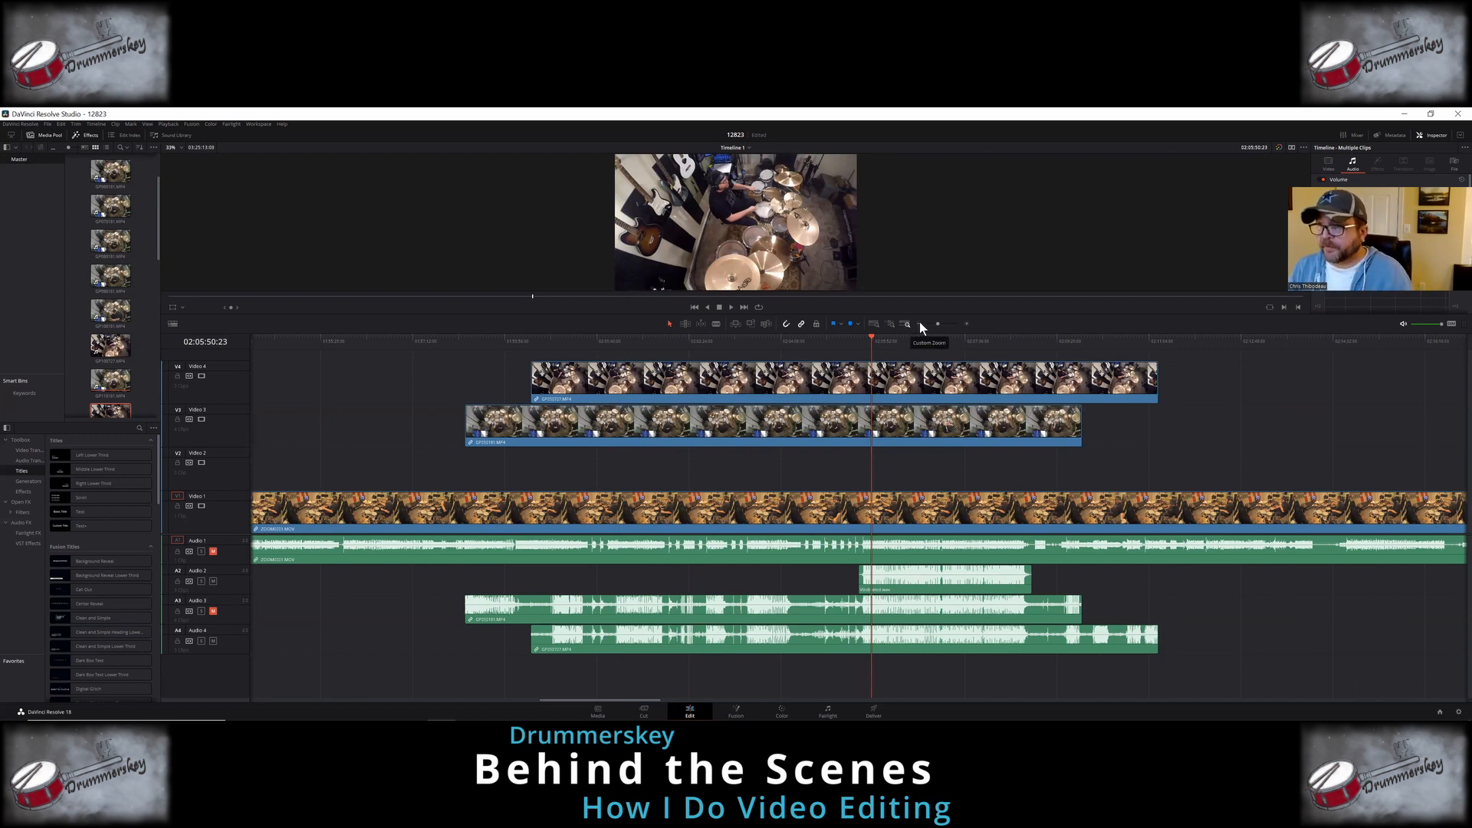
left_click(966, 324)
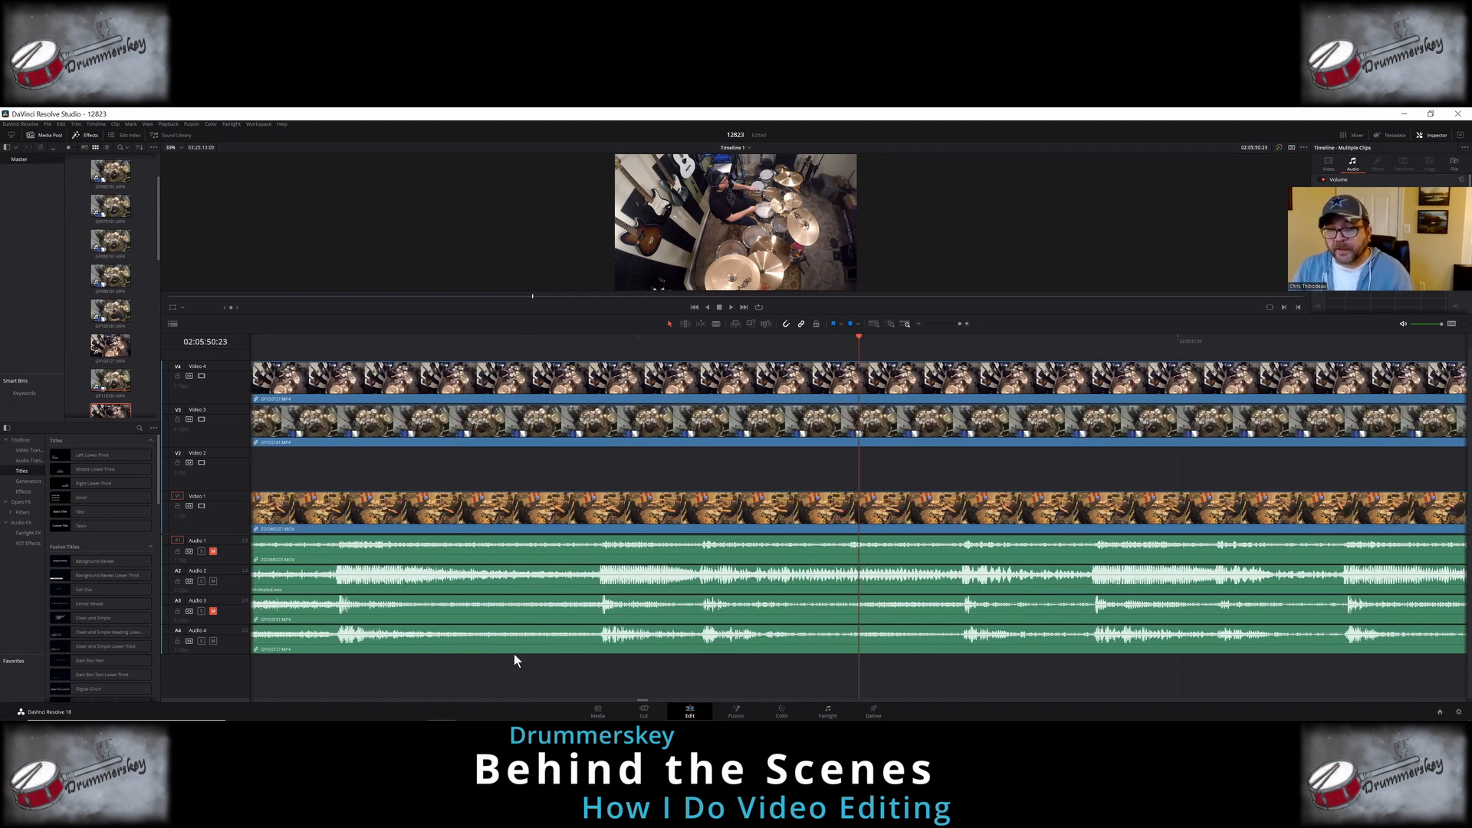
left_click(606, 342)
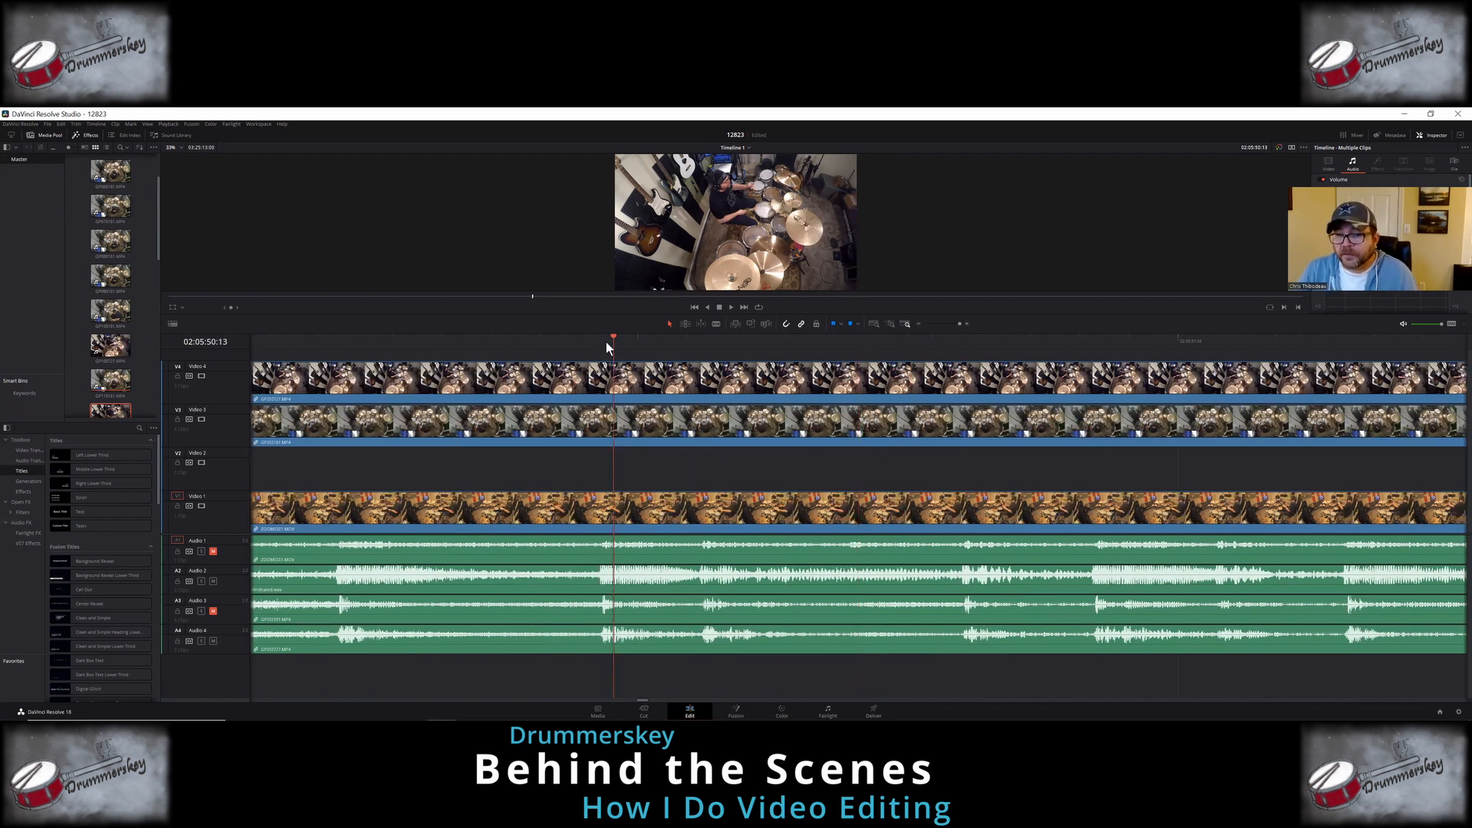
left_click(731, 307)
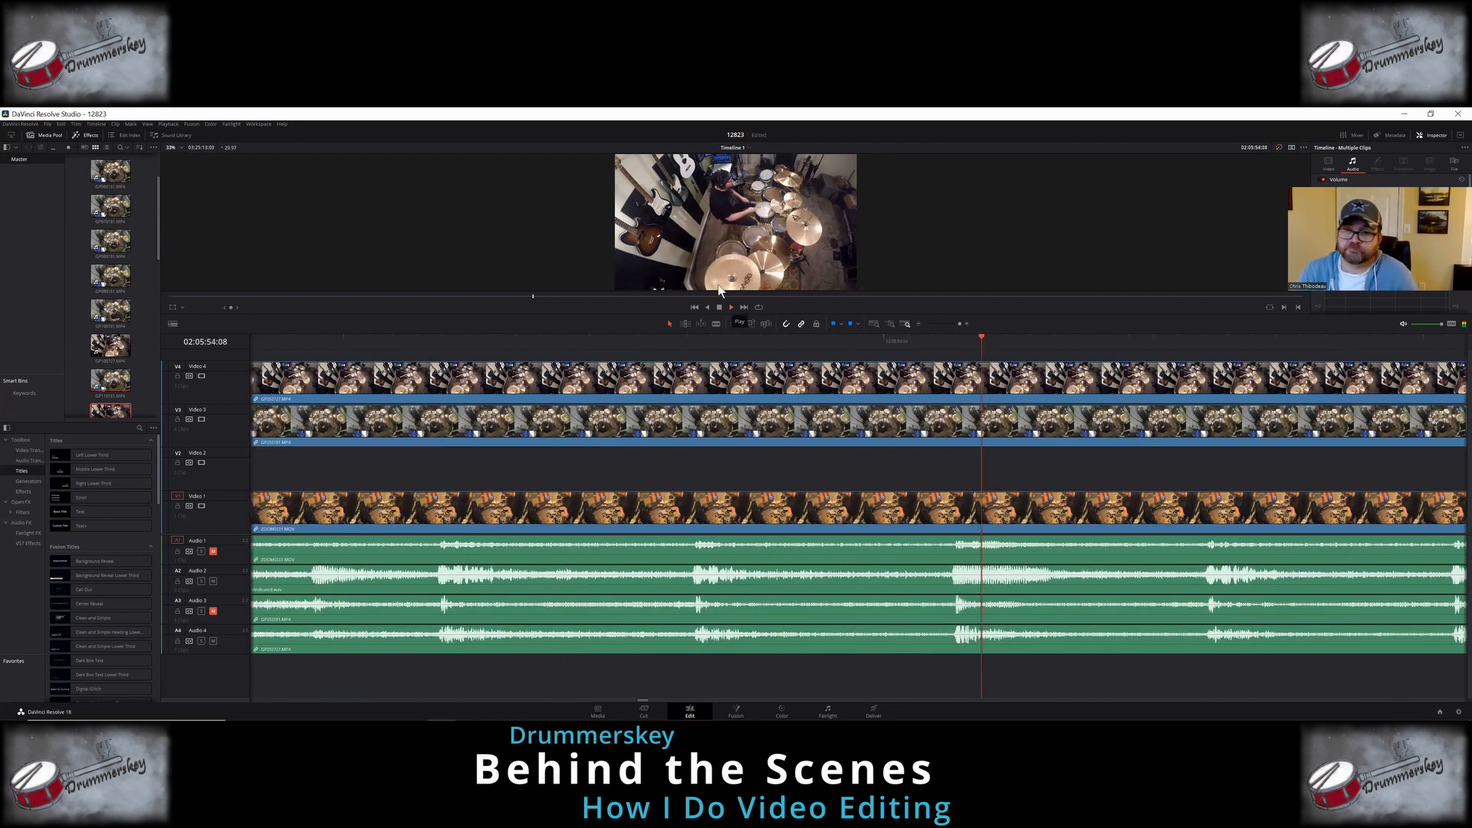
left_click(717, 307)
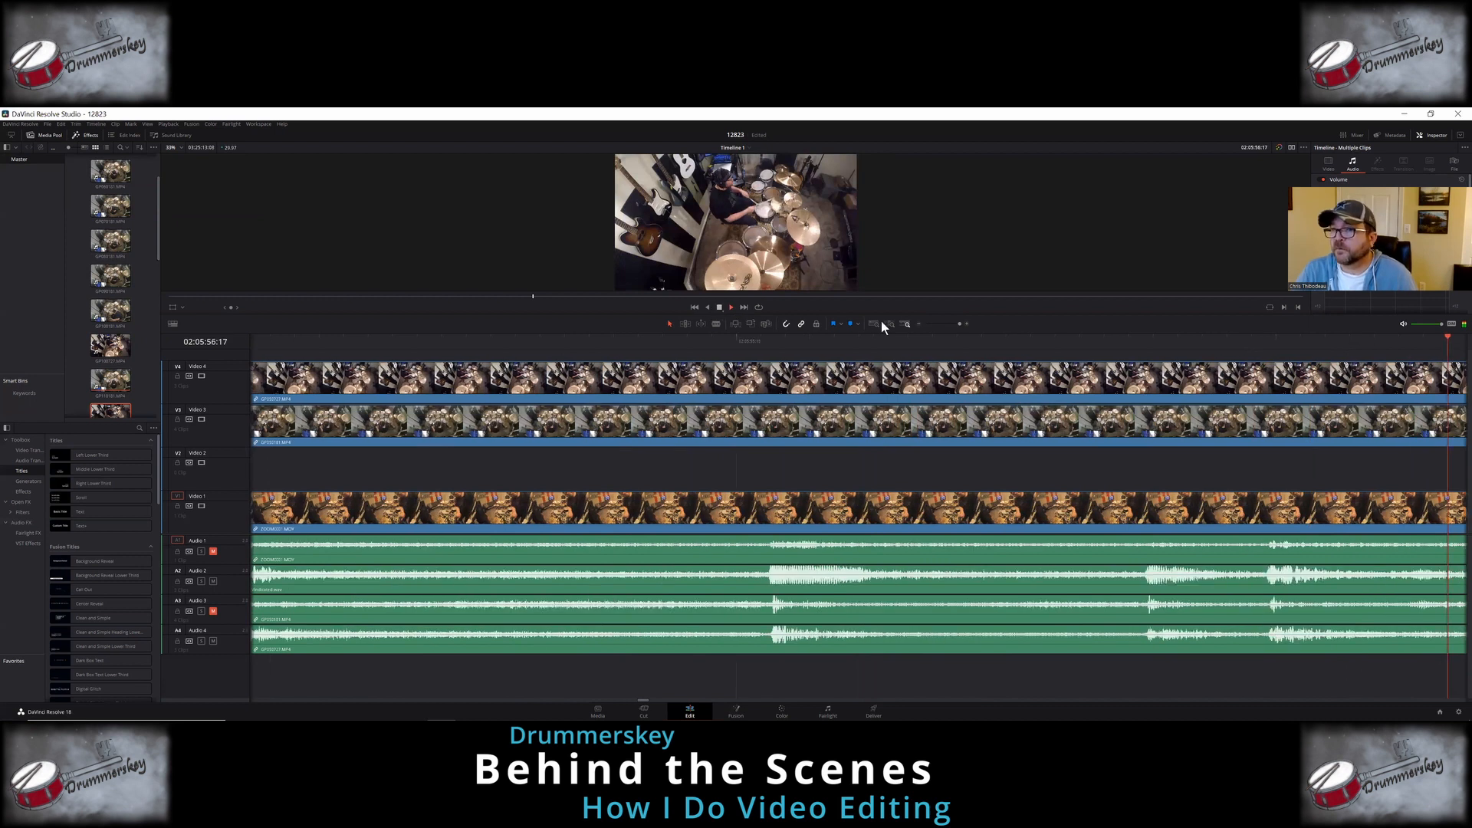
left_click(872, 324)
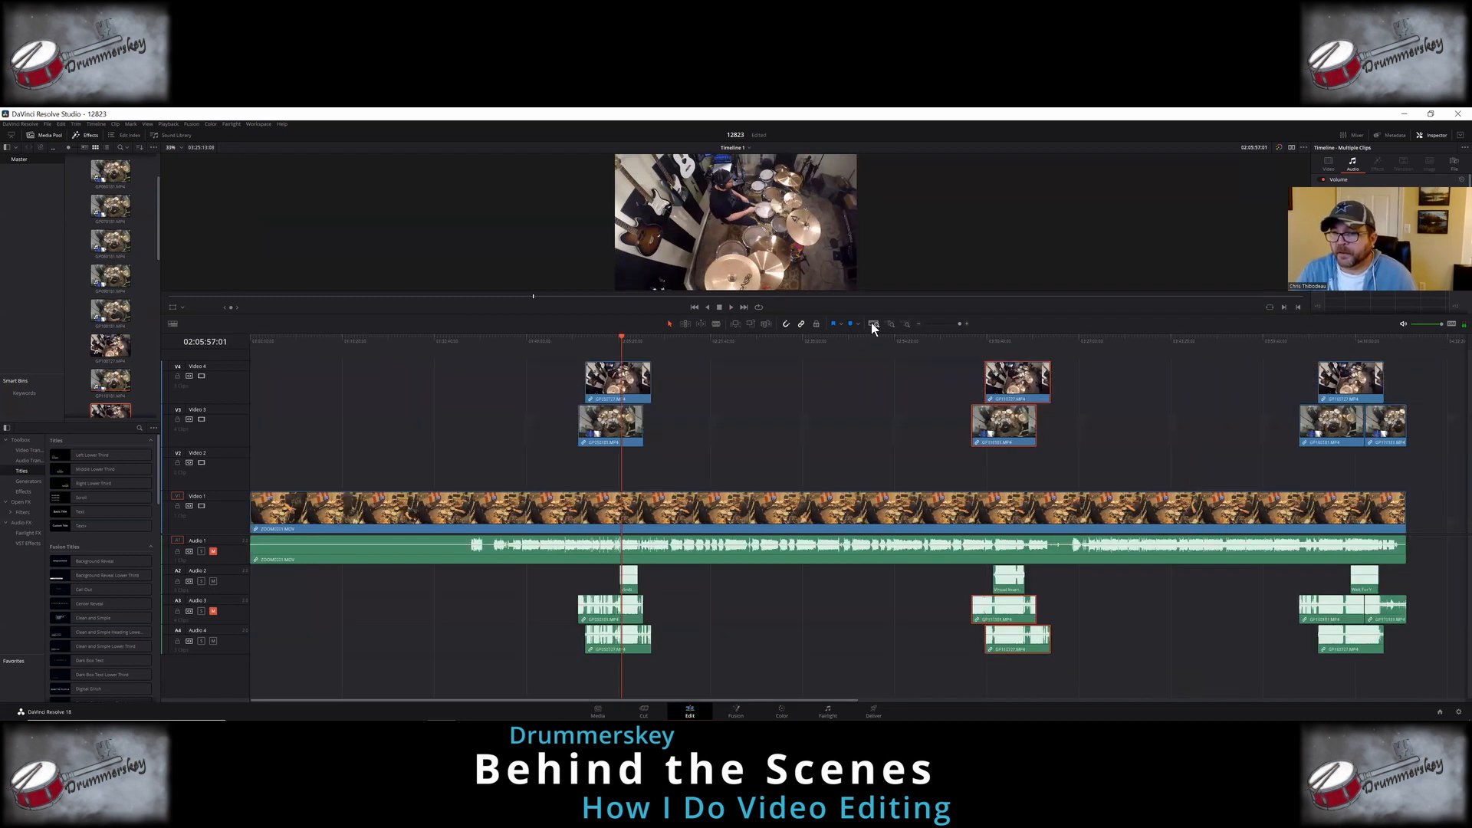
Step: Inspect the waveform alignment of the camera tracks against the third song's audio near 04:17:51
left_click(1004, 338)
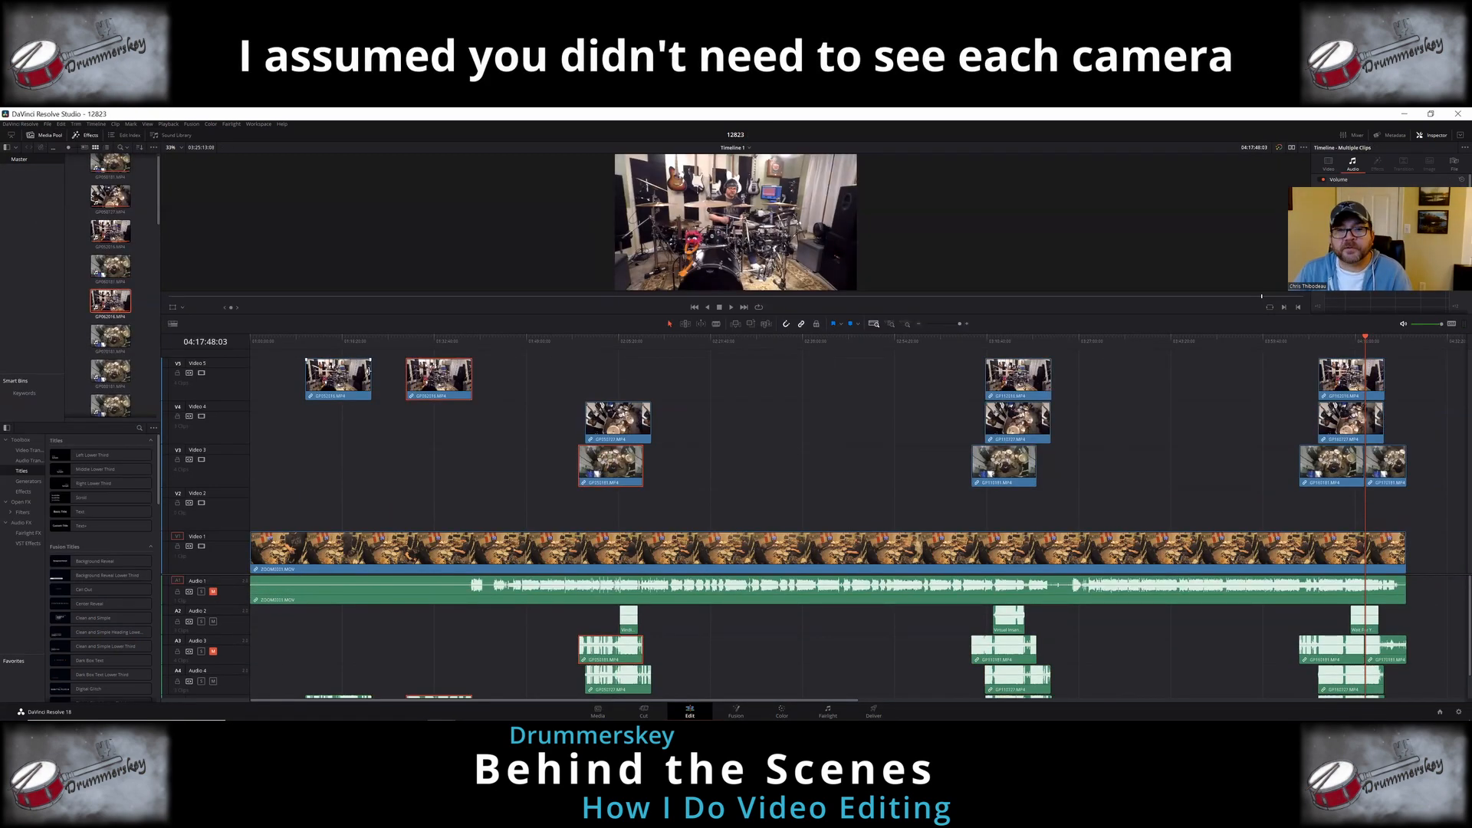
left_click(890, 324)
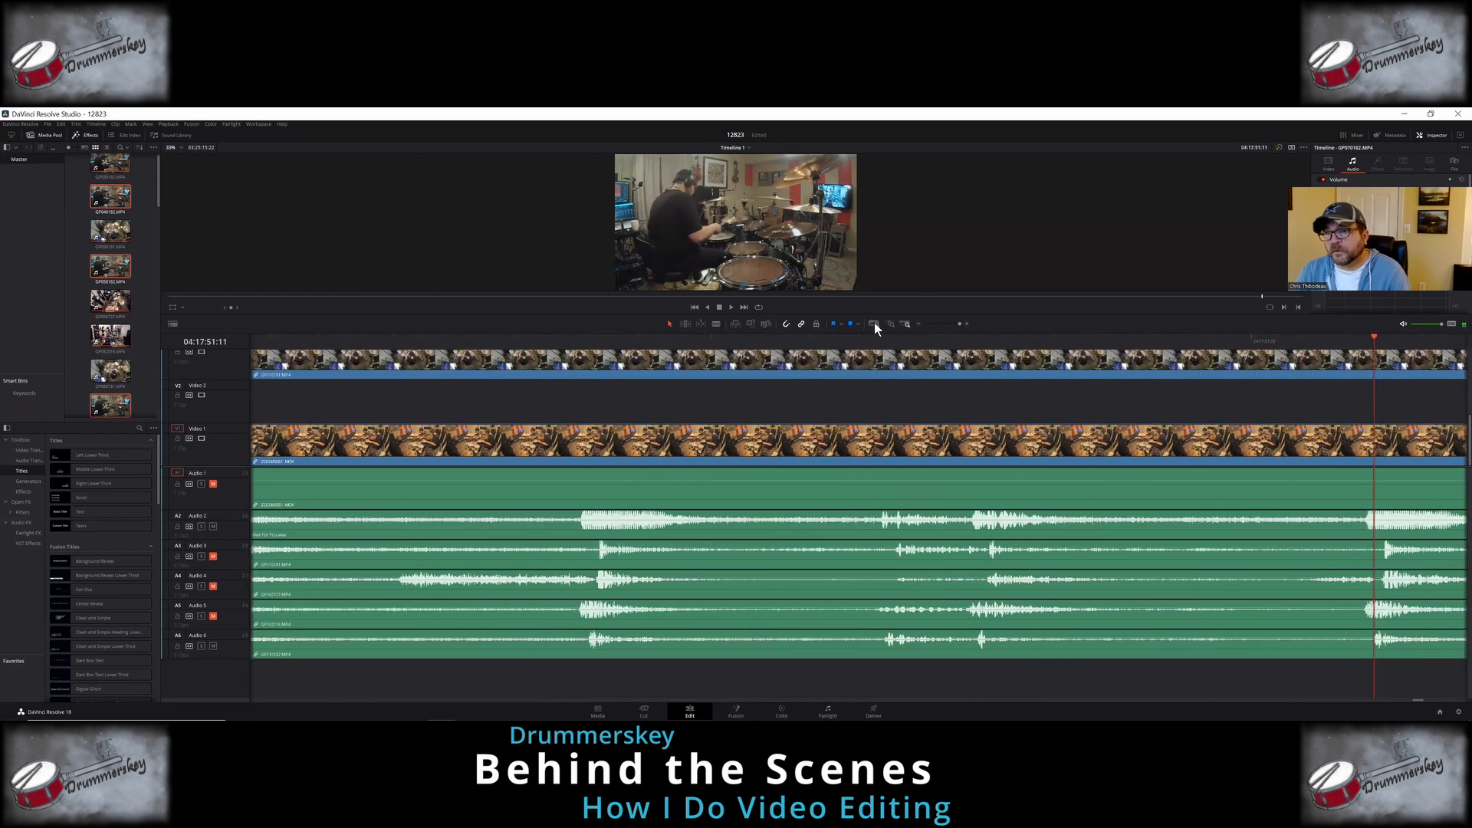
left_click(874, 324)
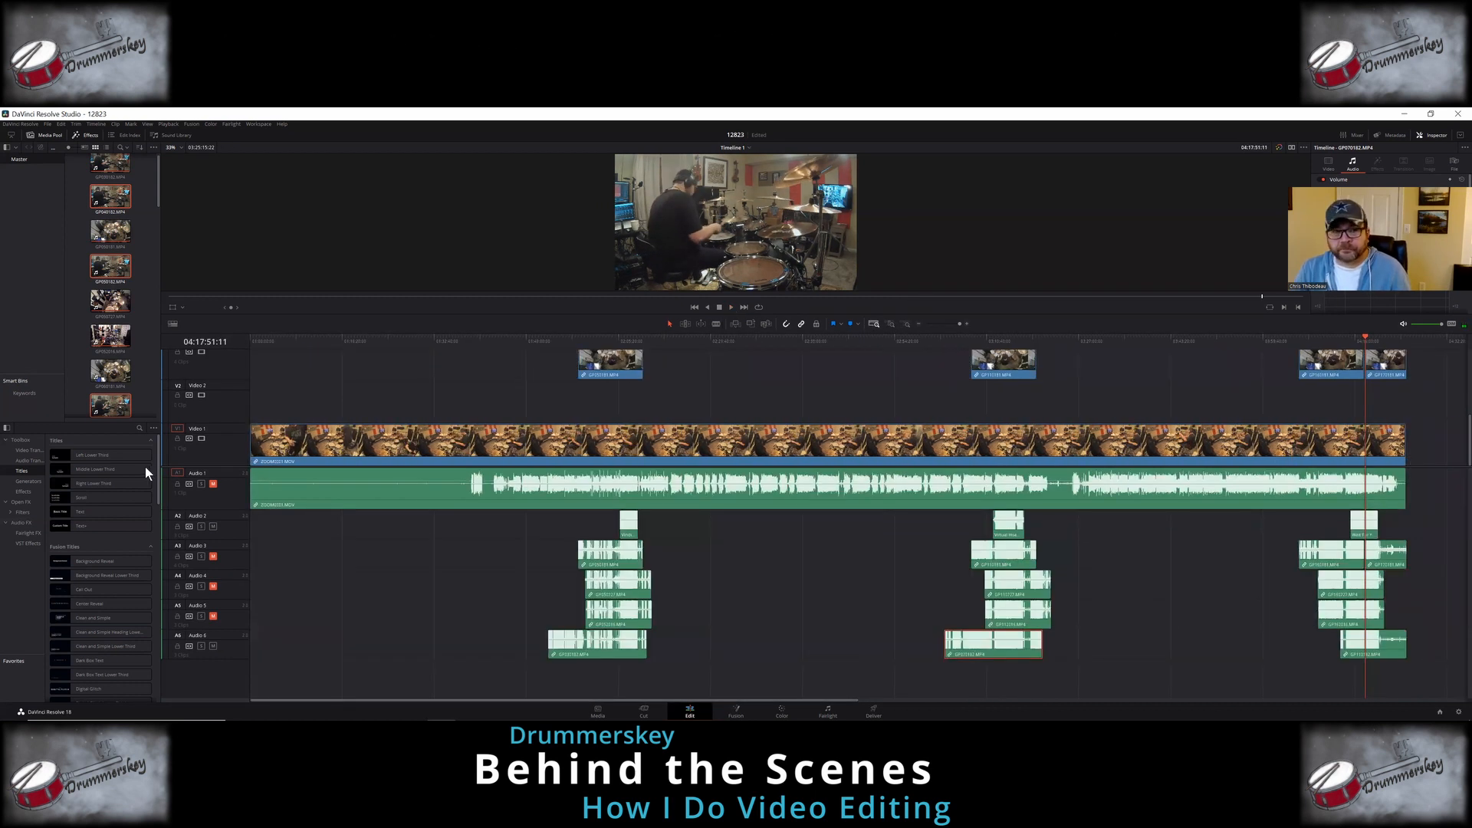
Step: Delete the timeline's empty tracks, including the unused Video 2 track above Video 1
left_click_drag(203, 466, 199, 592)
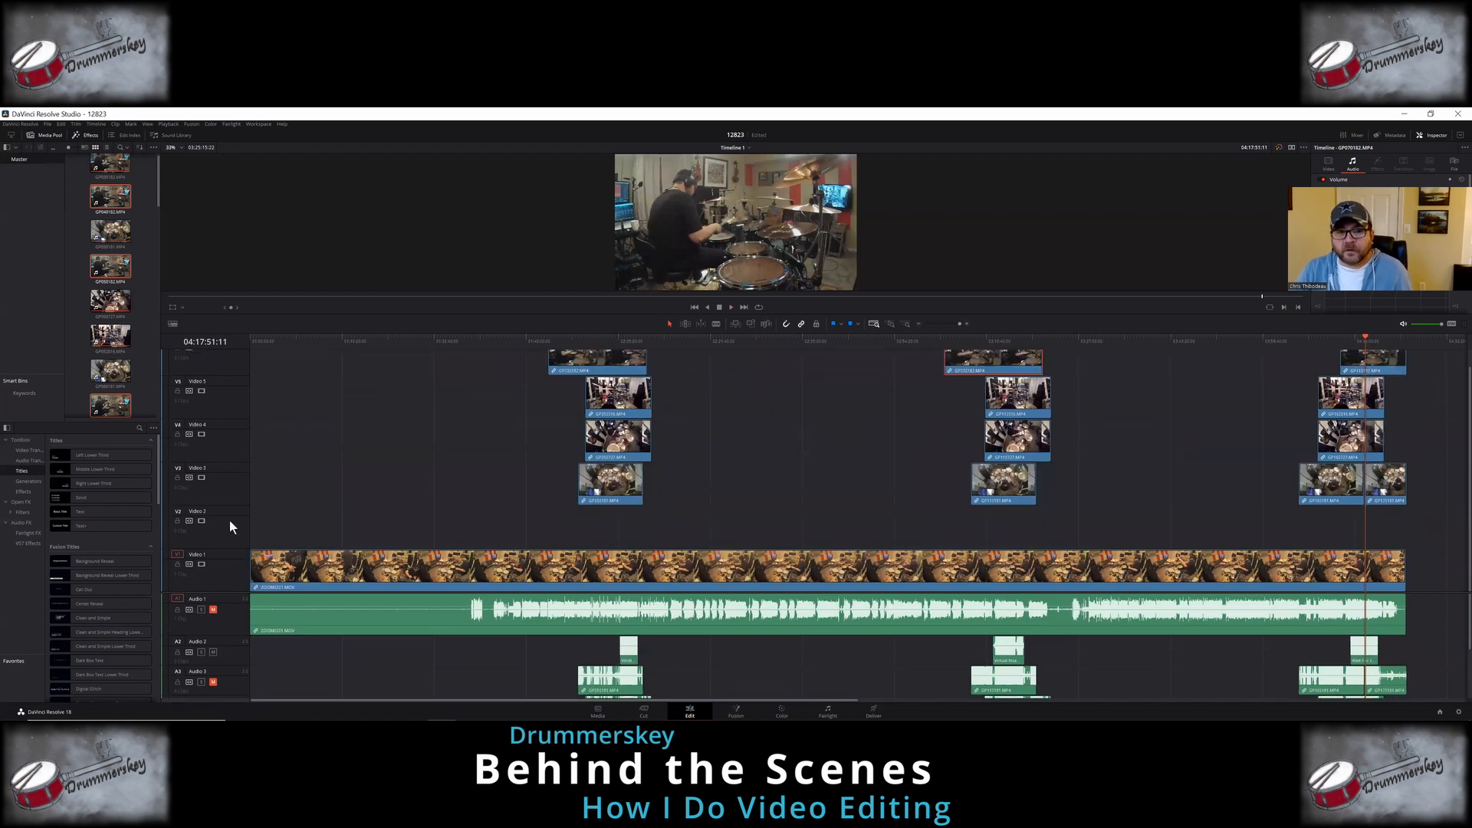
right_click(196, 526)
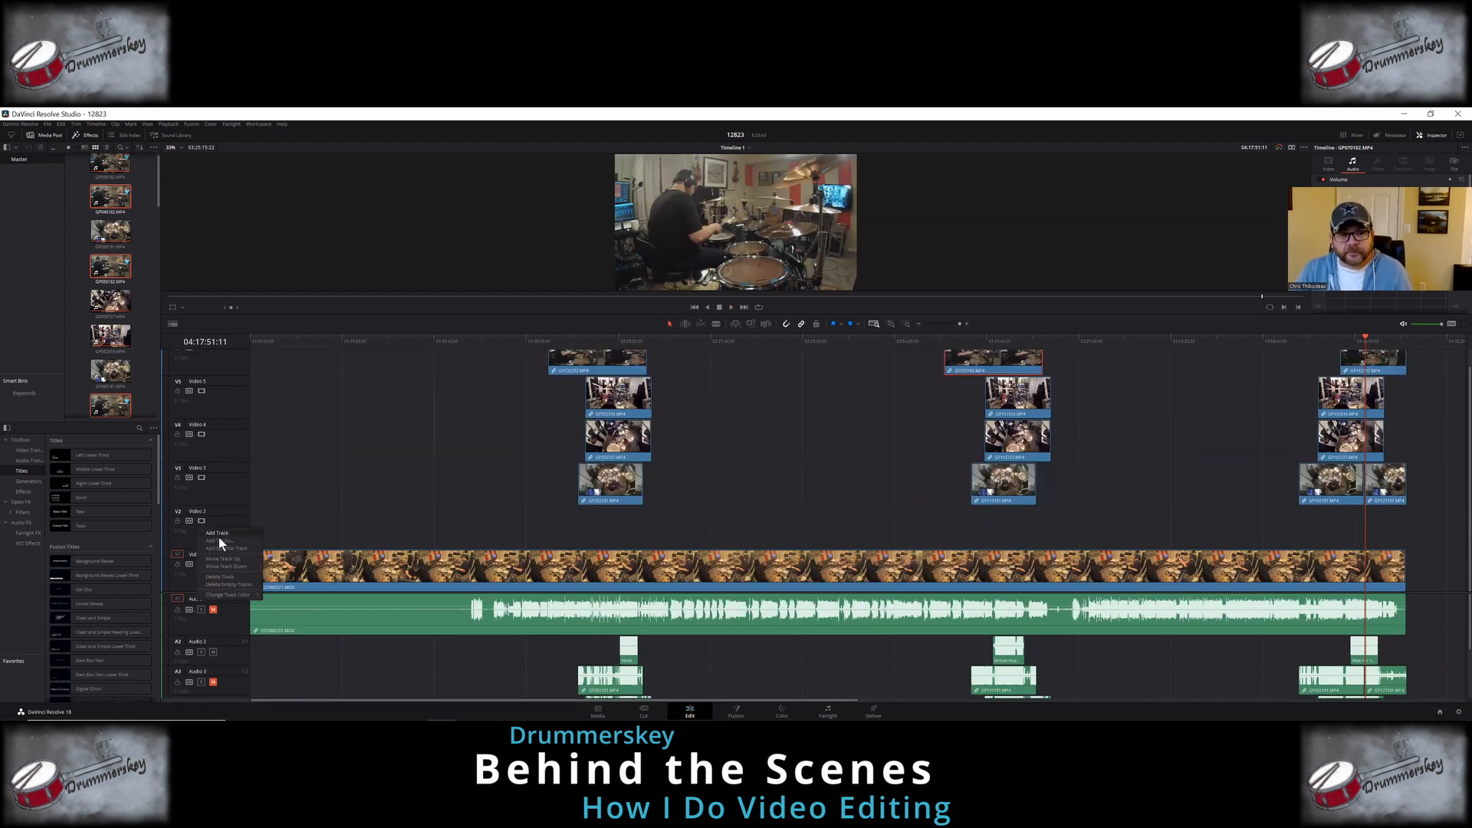
left_click(229, 583)
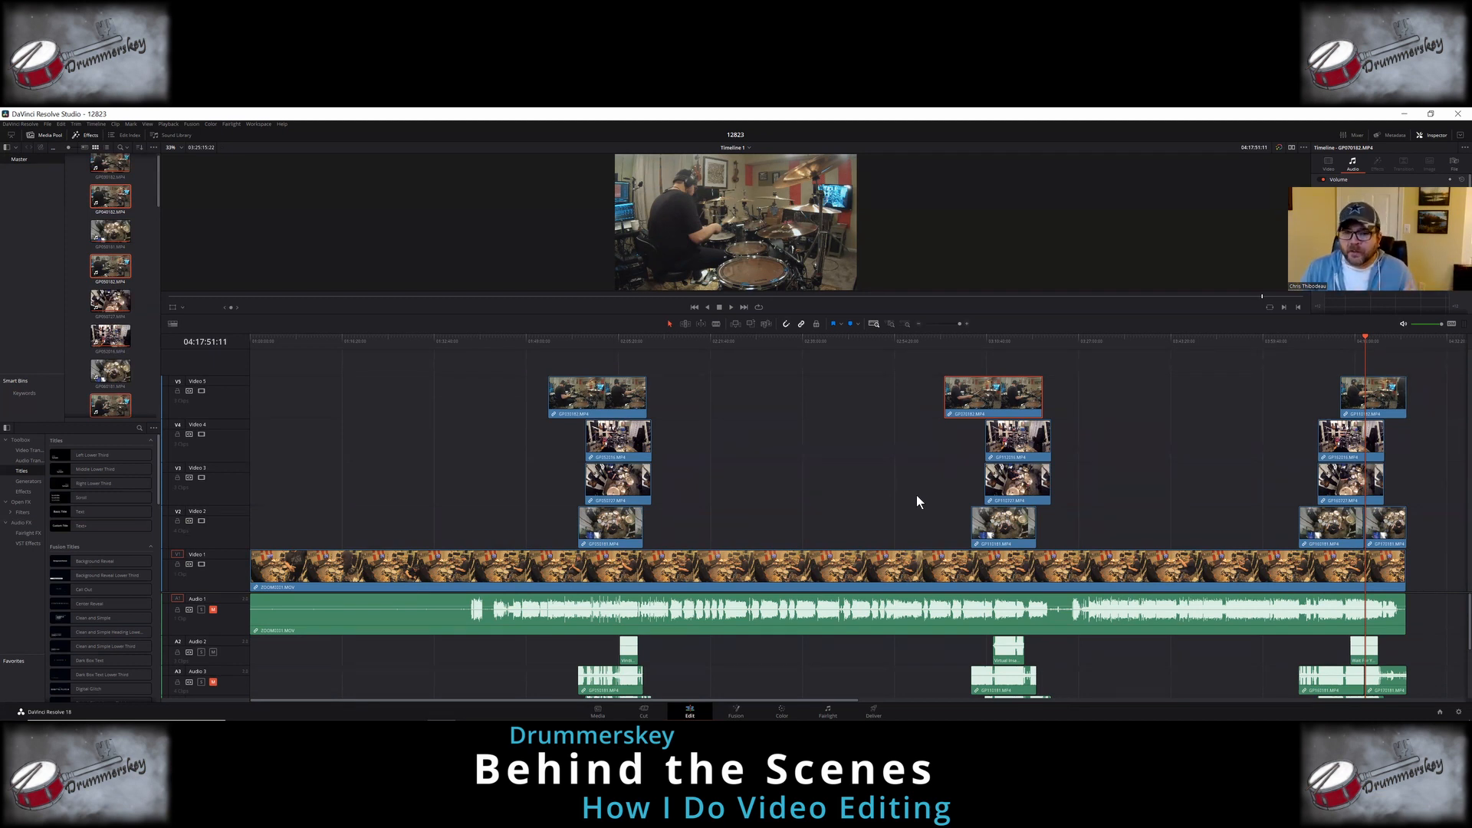
Step: Split the camera clips on Video 1 to Video 5 at 02:05:34:02, just before the first song's audio begins
left_click(618, 340)
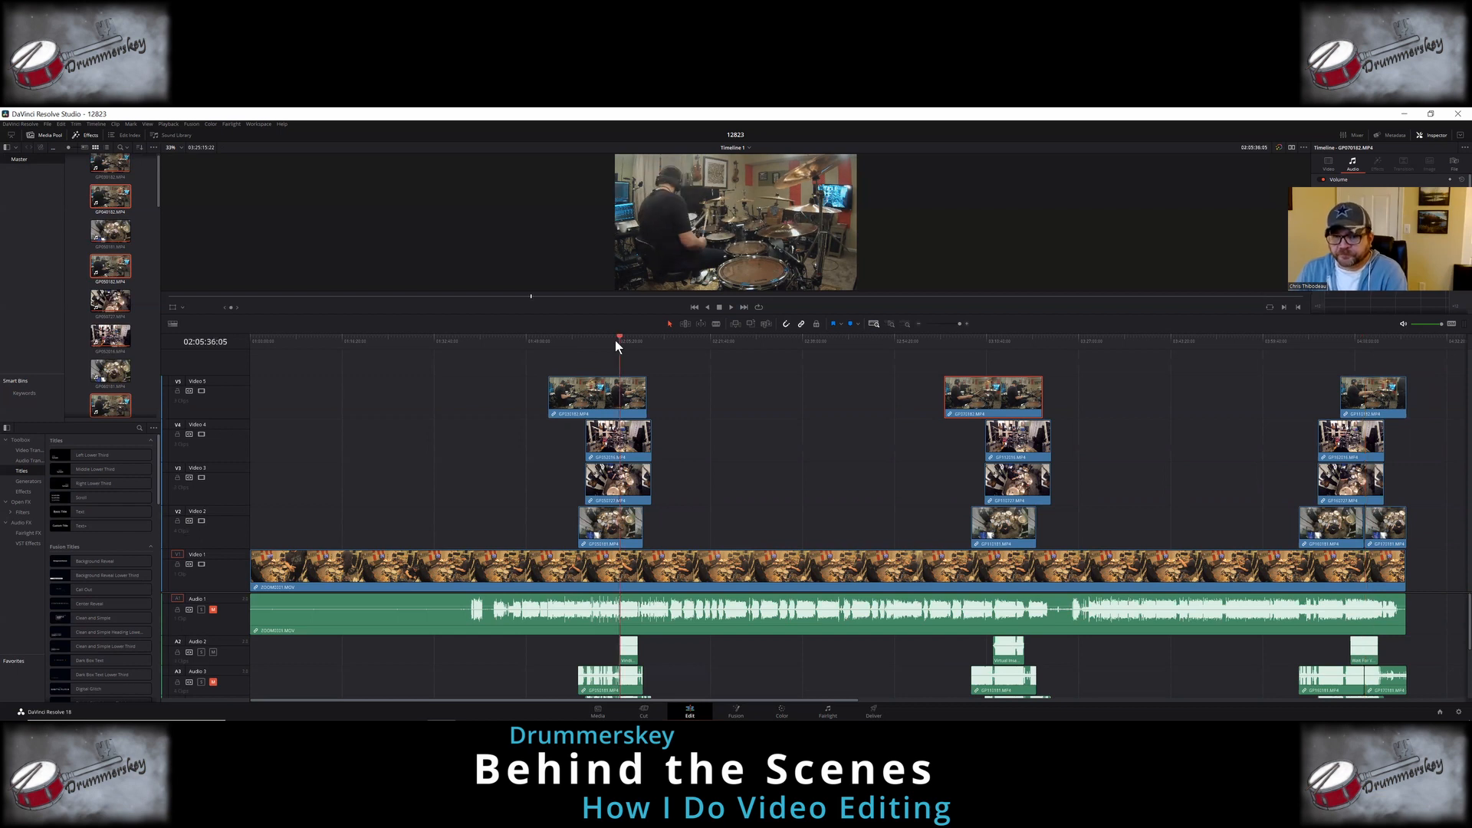
left_click(893, 325)
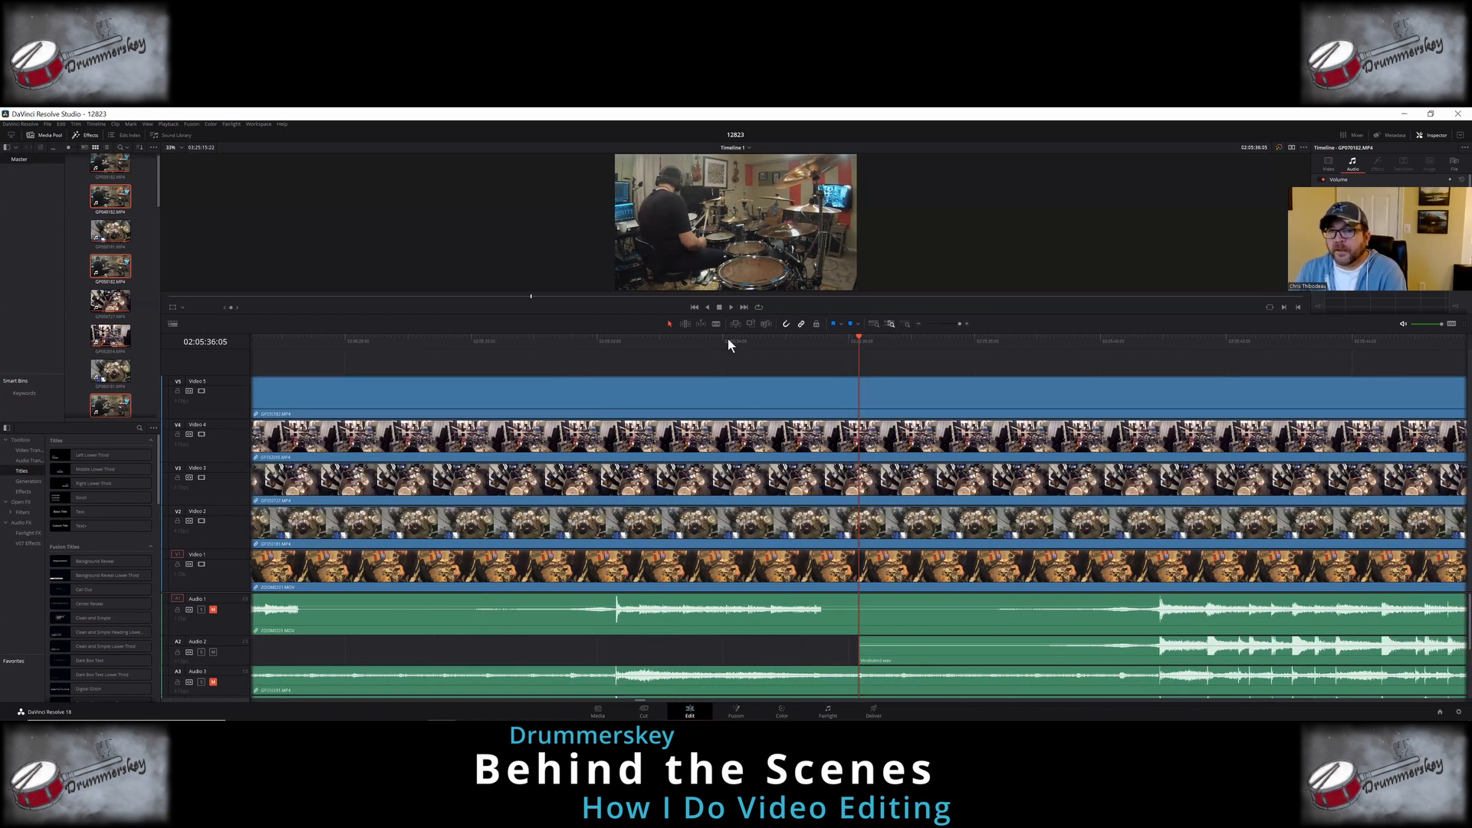
left_click(727, 337)
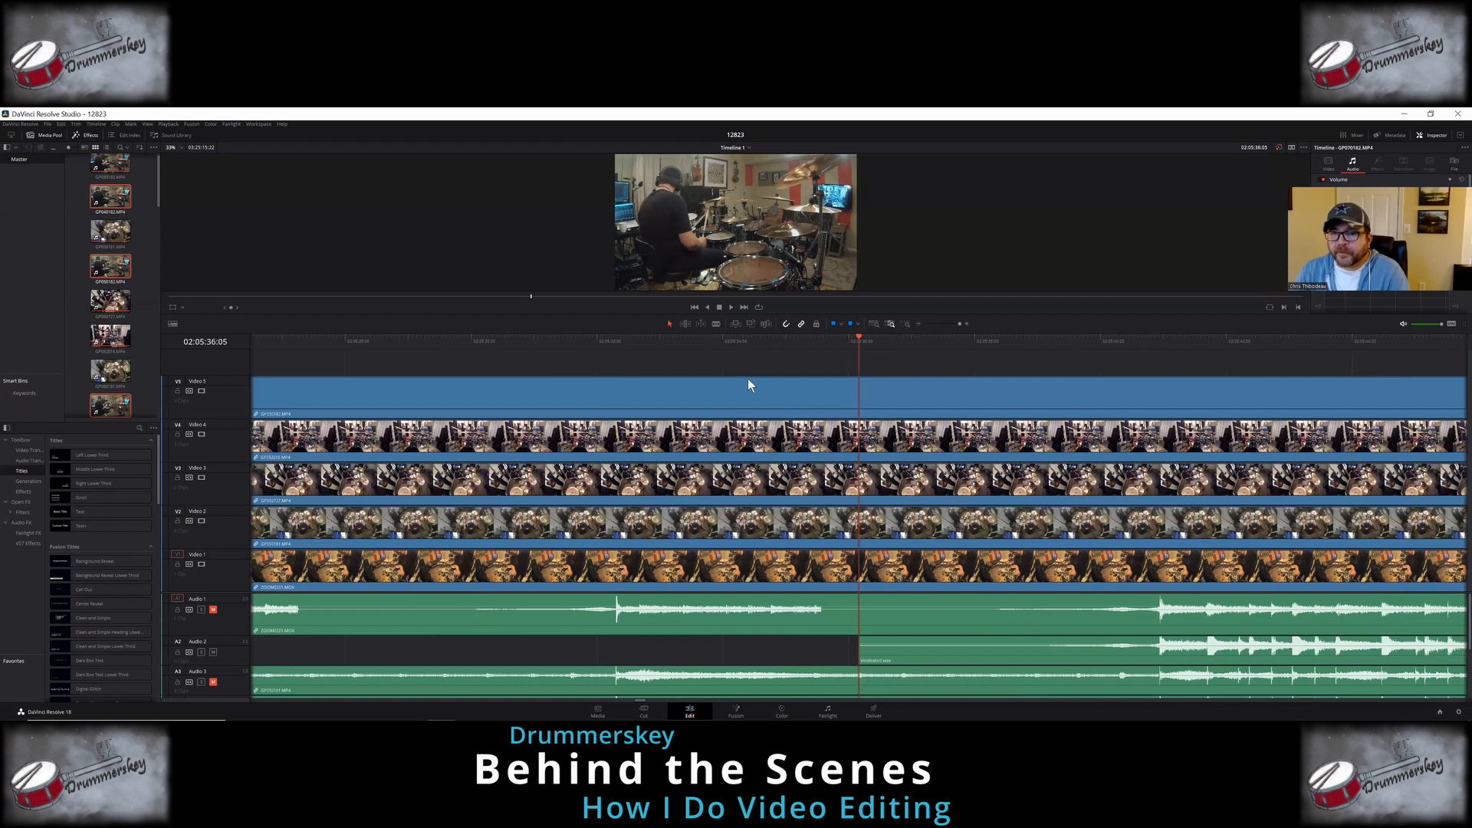
left_click(715, 324)
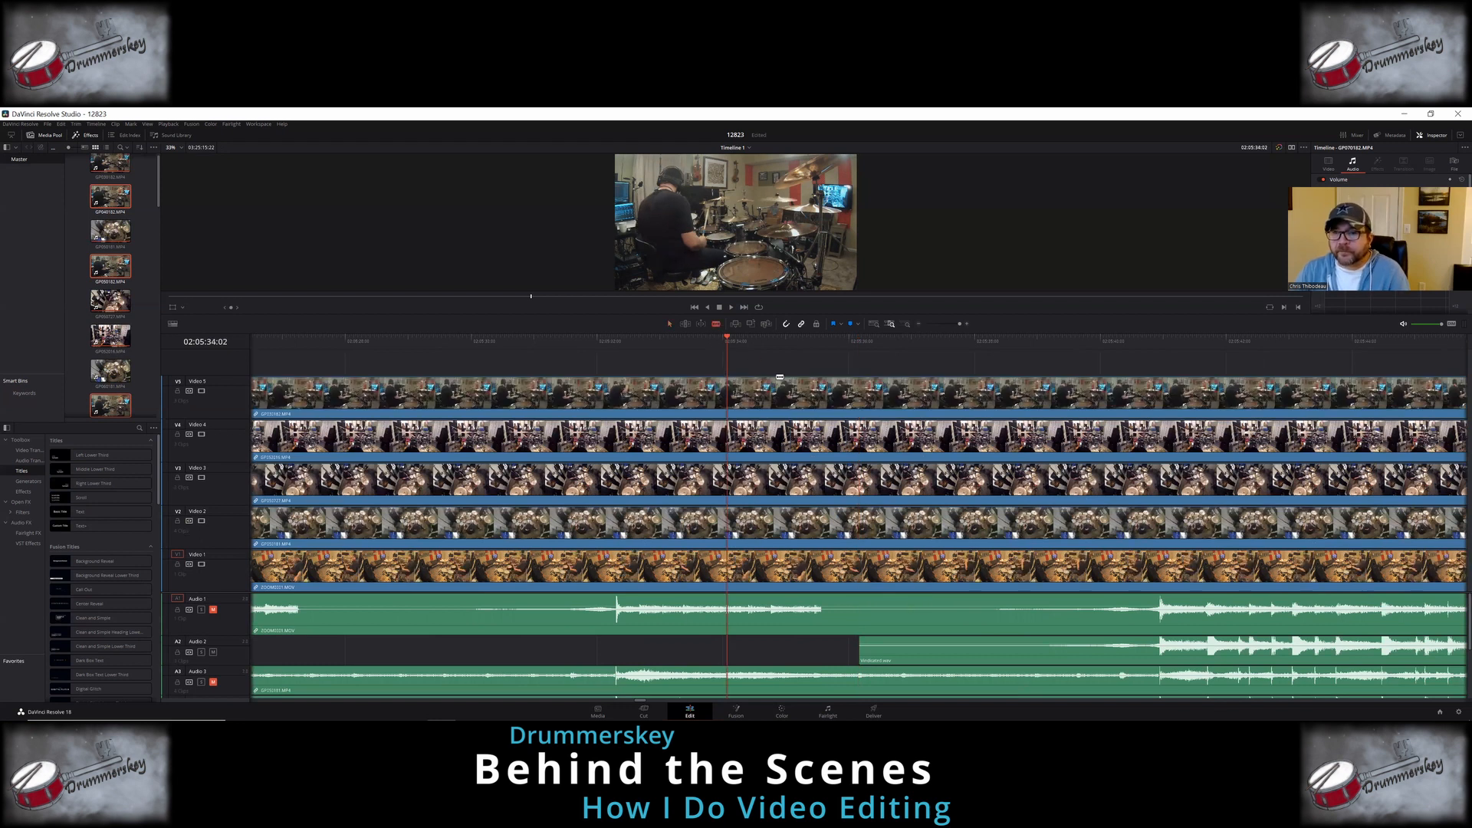
left_click(734, 411)
left_click(731, 452)
left_click(730, 495)
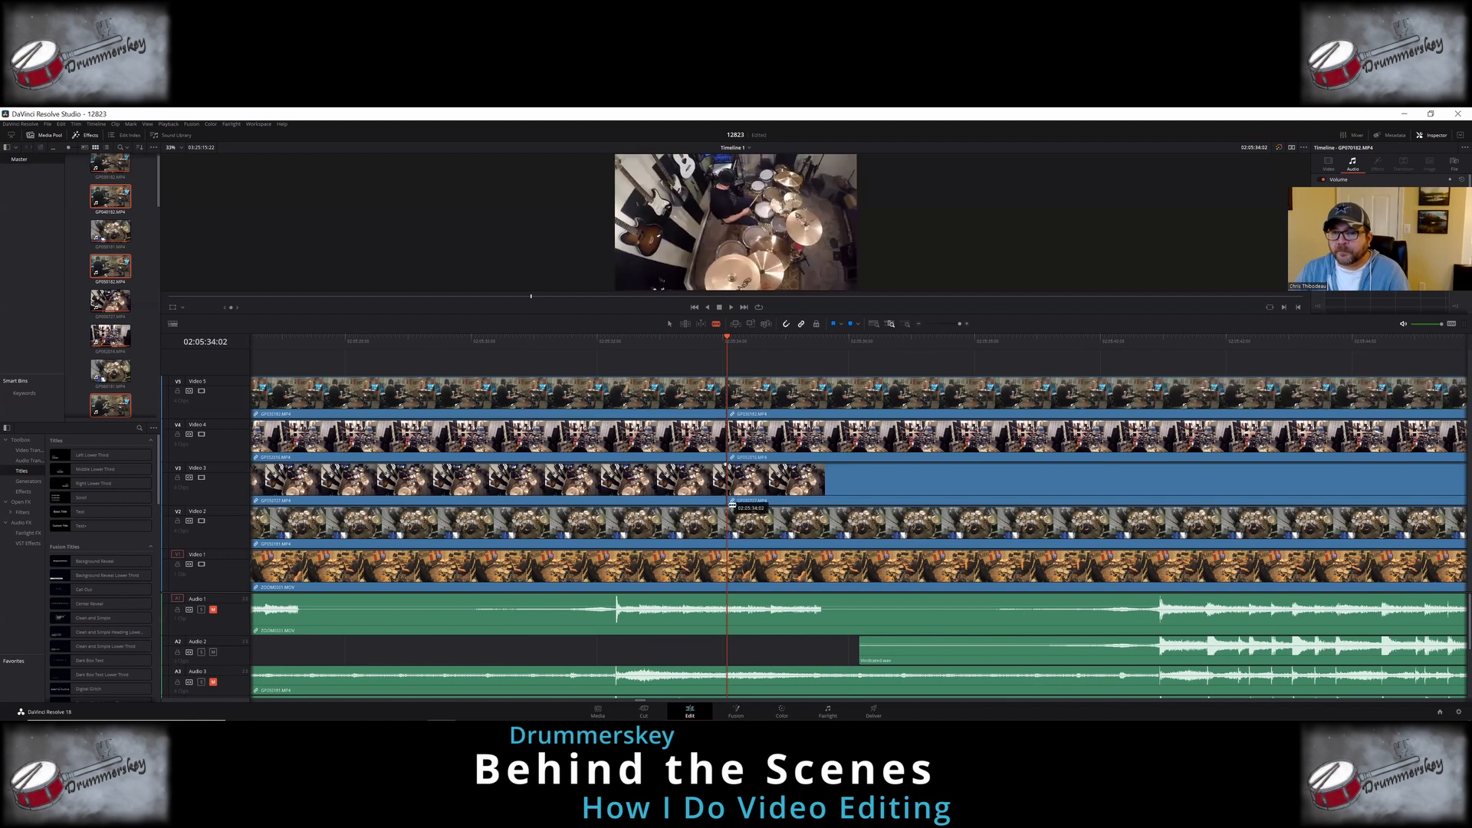
left_click(733, 559)
Step: Delete the footage on all five video tracks that lies before the cut ahead of the first song
left_click(669, 324)
left_click(617, 525, "ctrl")
left_click(622, 570, "ctrl")
right_click(622, 571)
left_click(648, 378)
Step: Split the clips on all five video tracks shortly after the end of the first song's audio on Audio 2
left_click(873, 324)
left_click(638, 340)
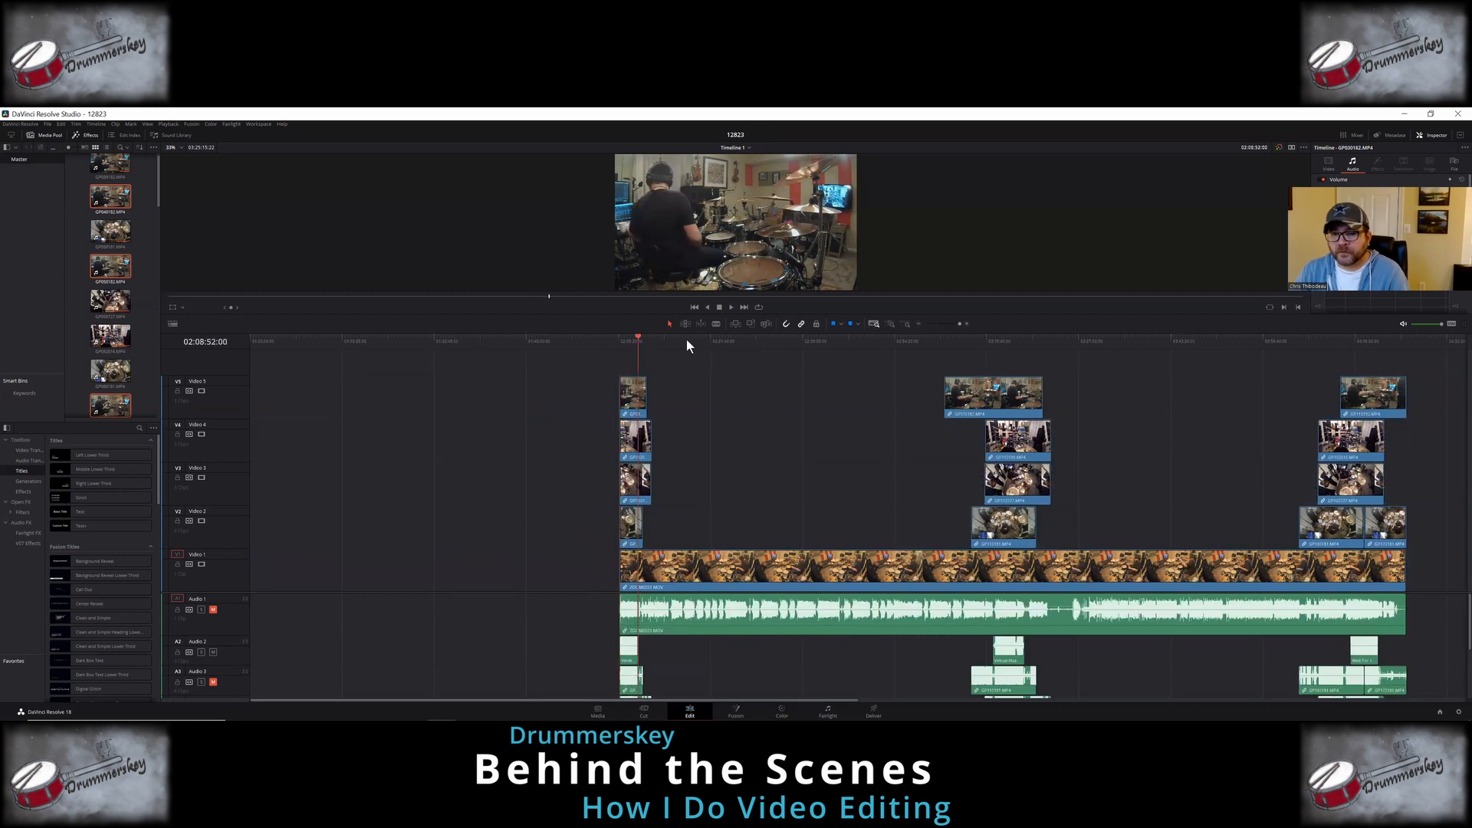
left_click(892, 323)
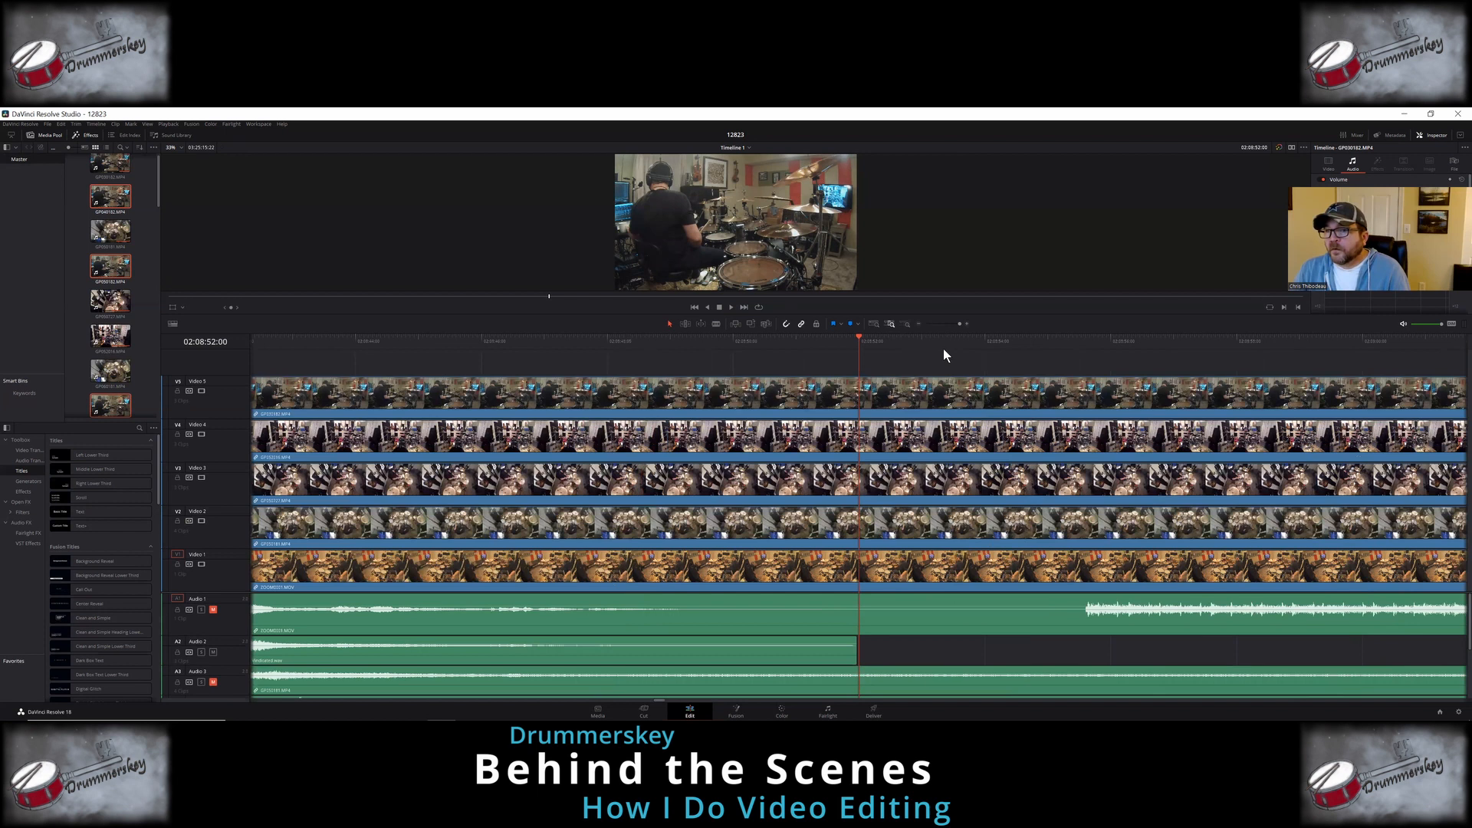
key("b")
left_click(943, 402)
left_click(944, 439)
left_click(944, 479)
left_click(948, 518)
left_click(949, 569)
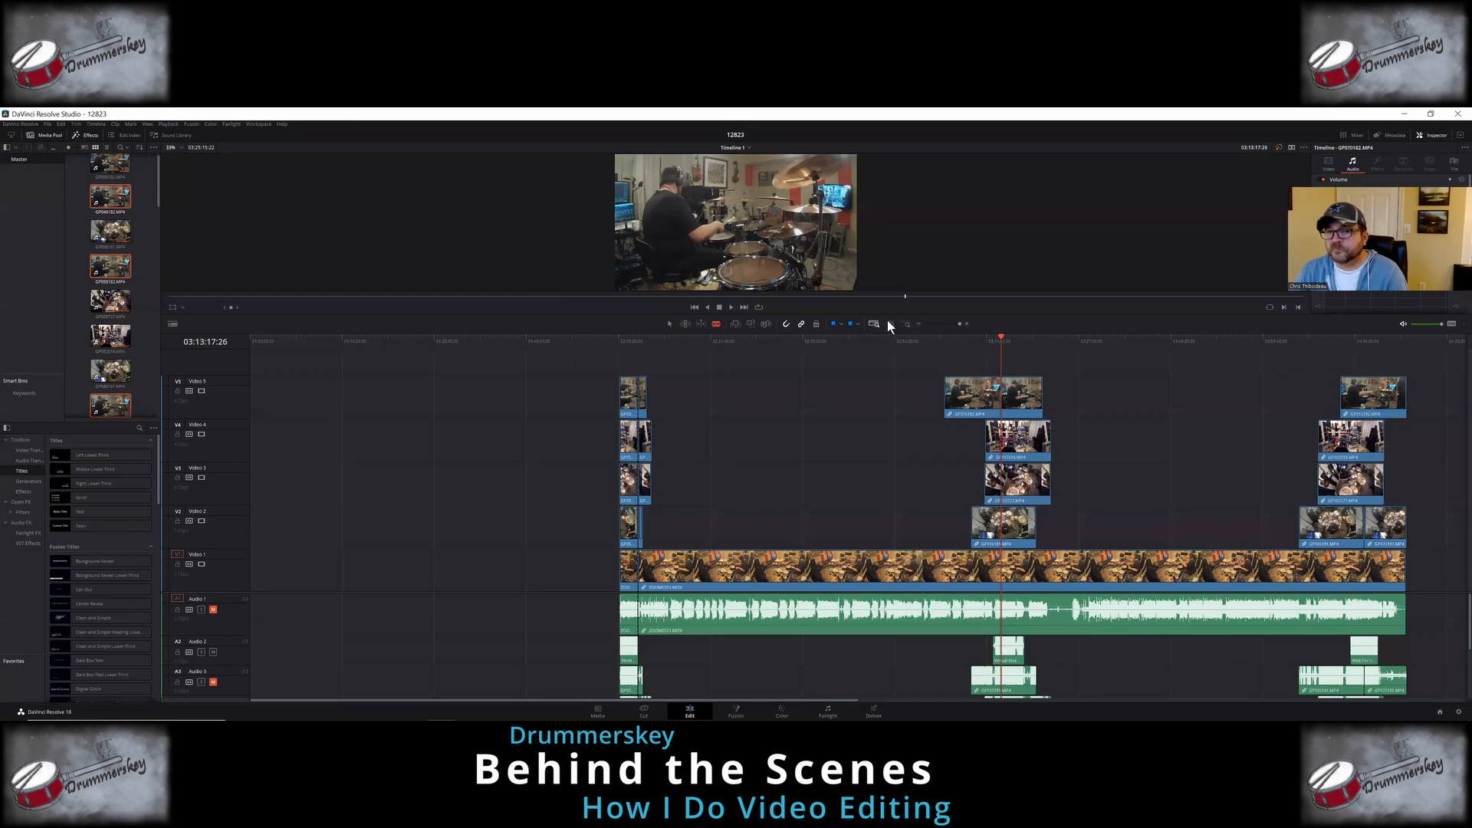
Step: Delete the leftover camera clips on Video 2 to Video 5 that follow the first song
left_click(669, 324)
left_click_drag(648, 405, 644, 521)
right_click(646, 380)
left_click(684, 294)
Step: Split all five camera clips at 03:11:46:00, just before the second song, and delete the footage ahead of the cut
left_click(890, 324)
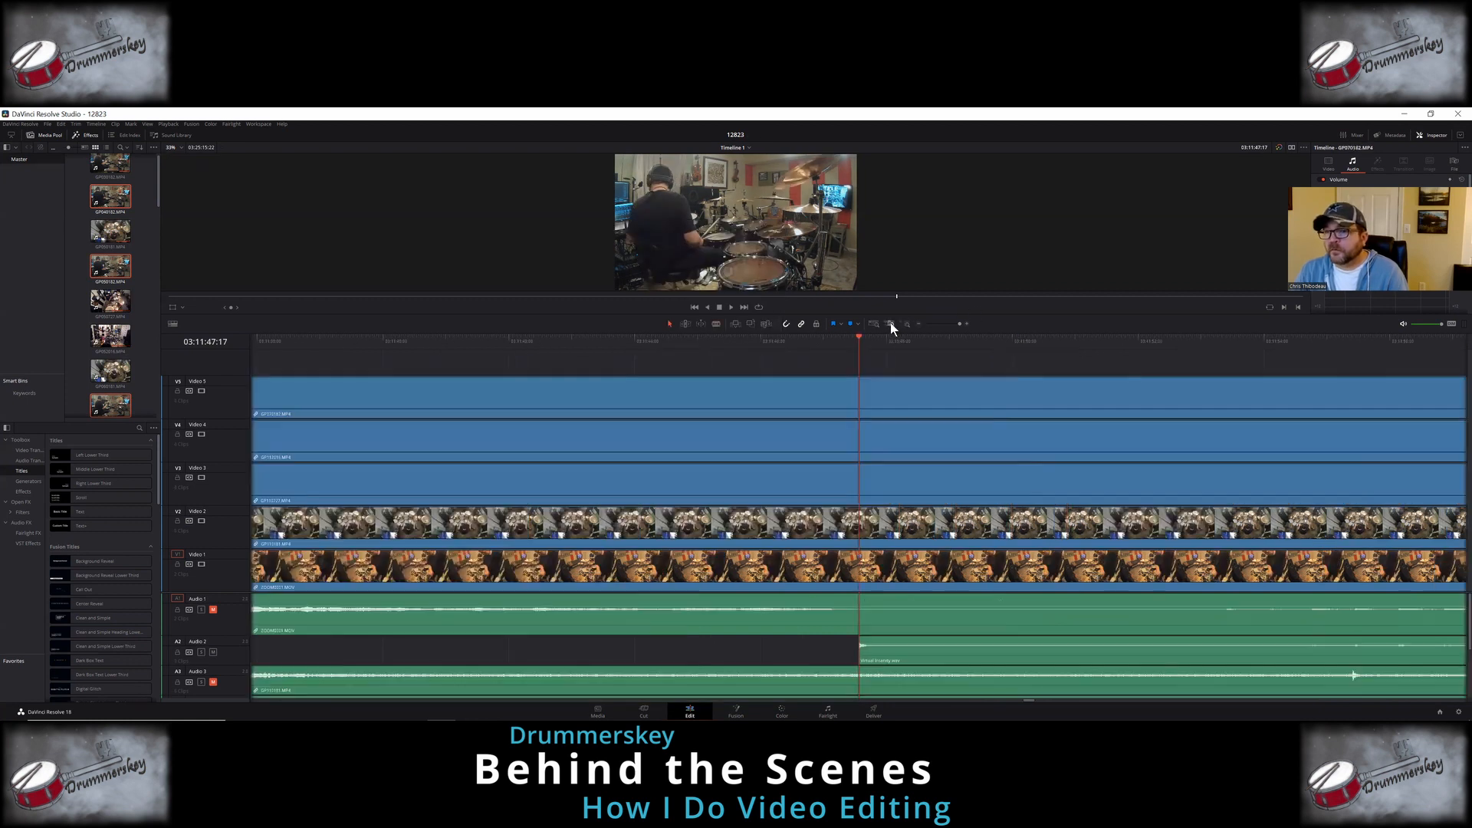
left_click(716, 323)
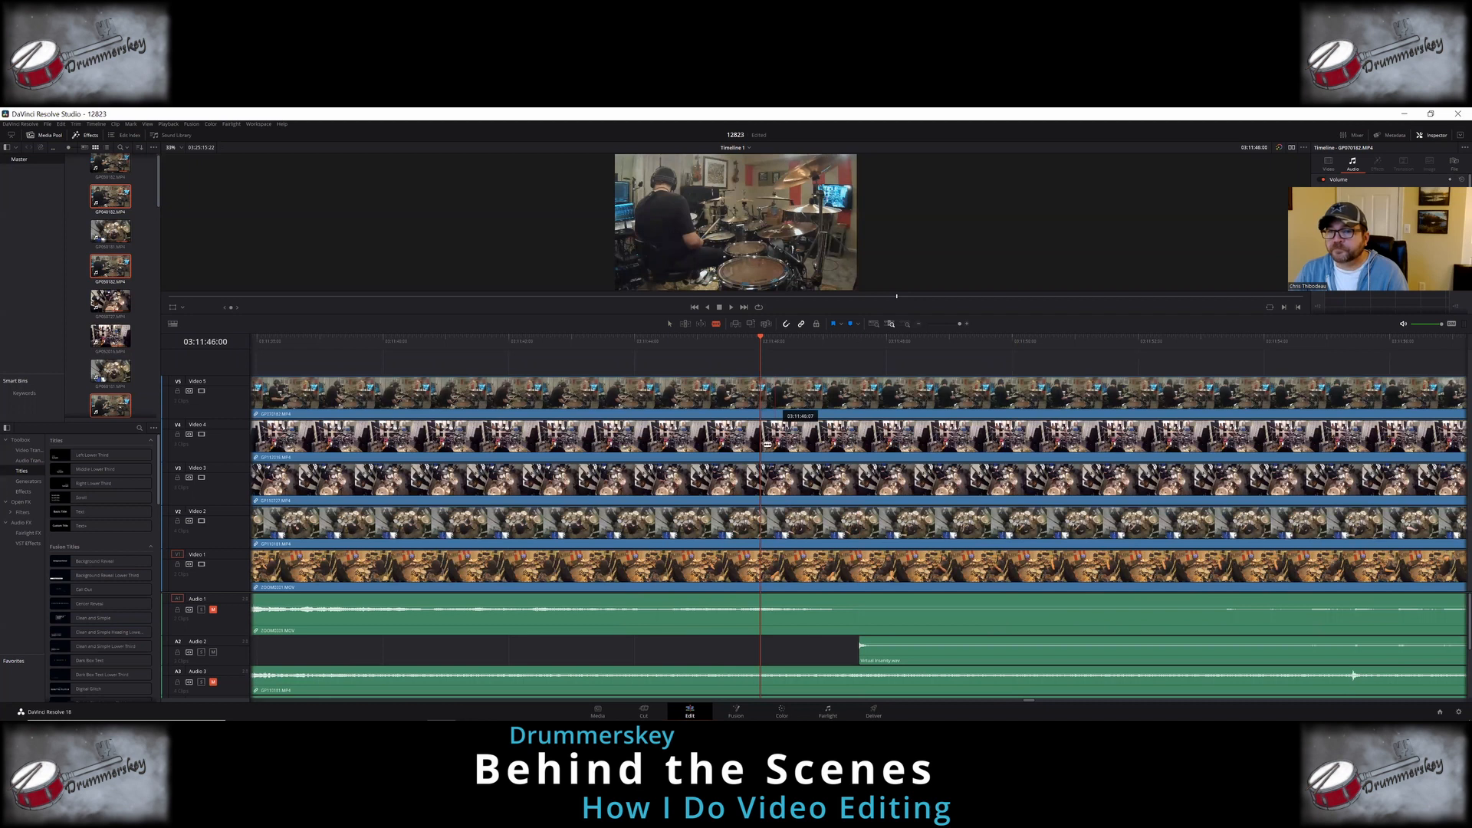
left_click(765, 511)
left_click(669, 323)
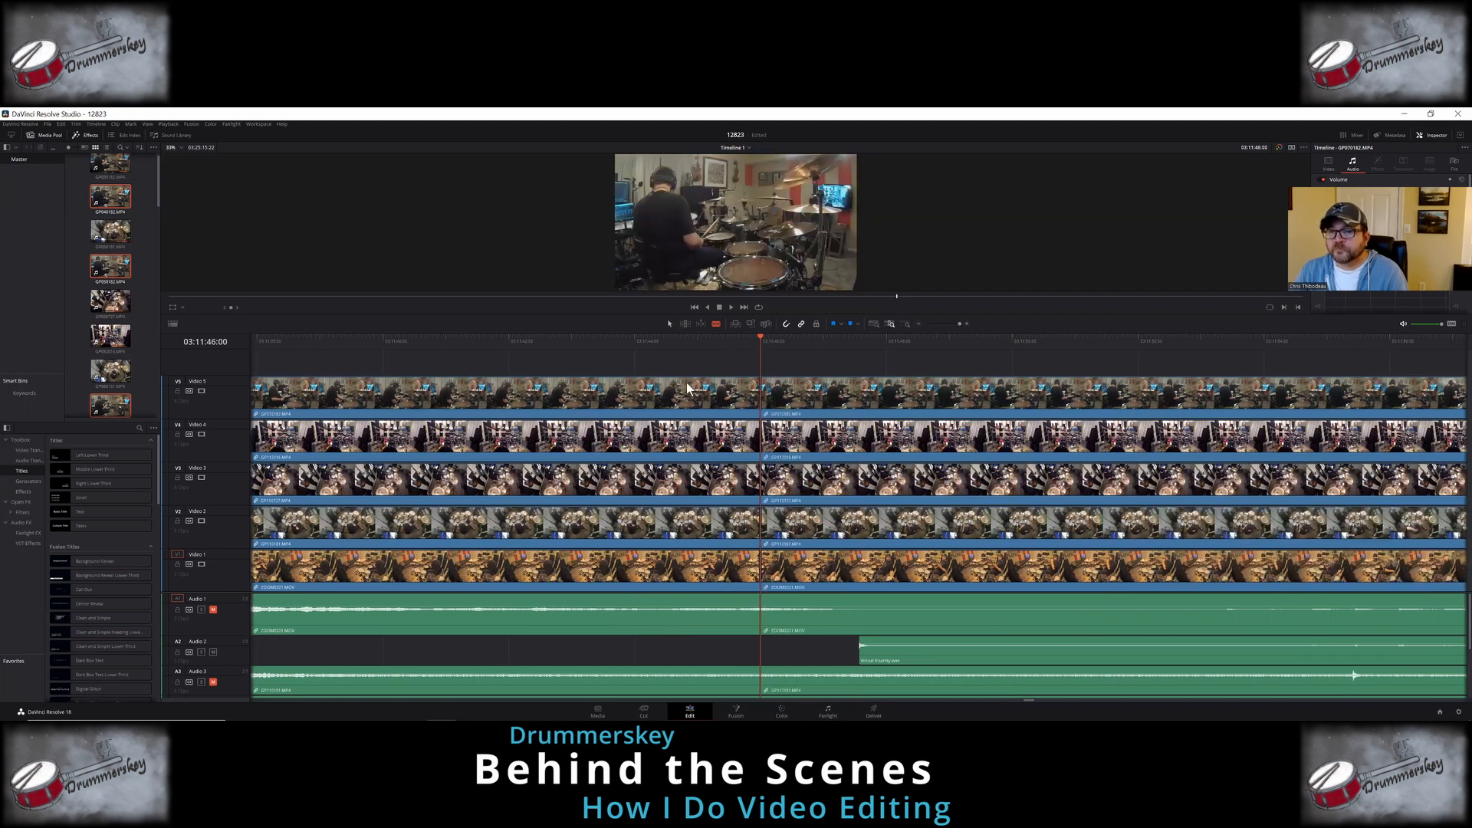
left_click_drag(651, 508, 635, 571)
right_click(636, 567)
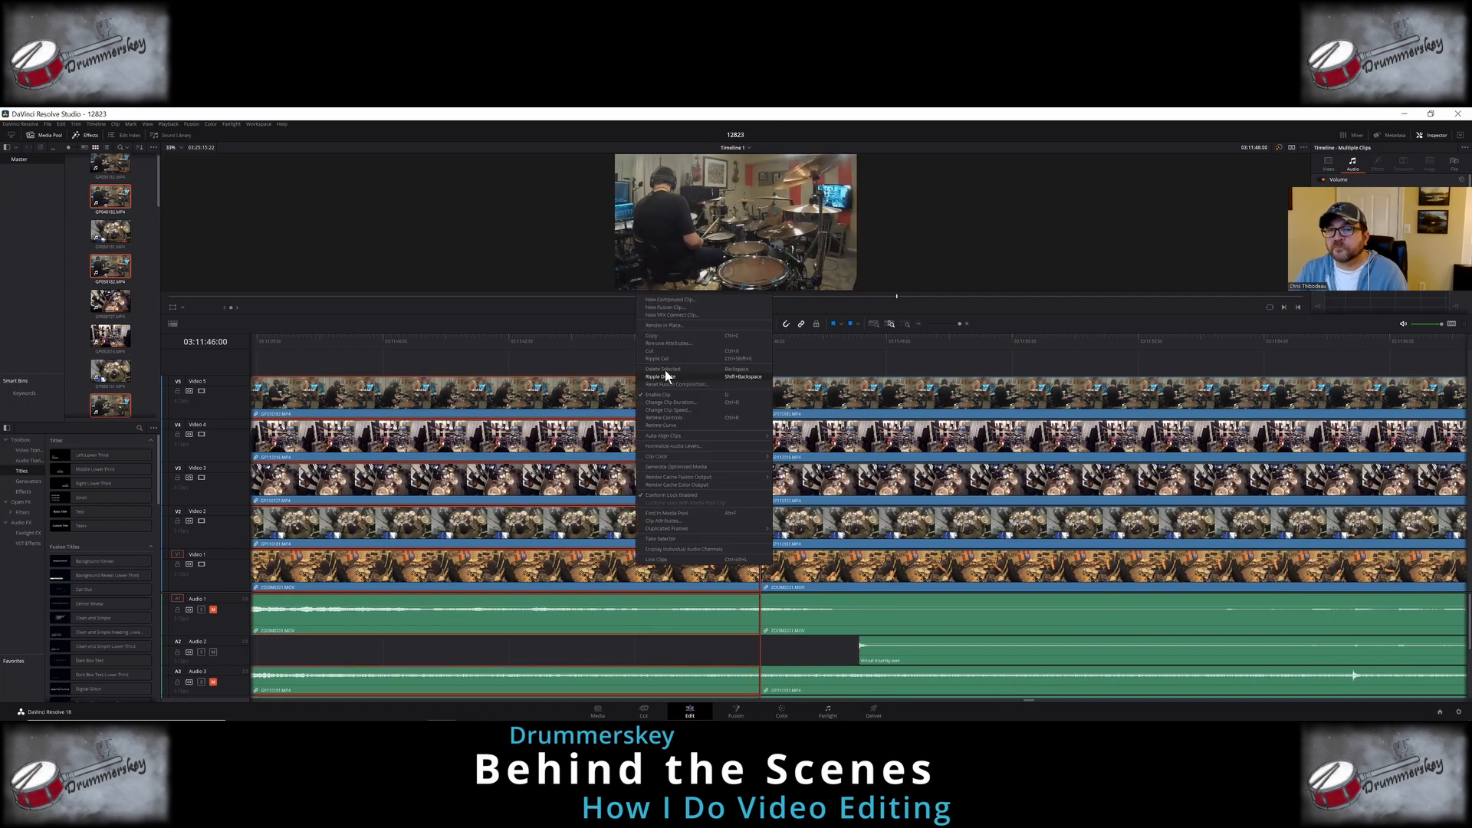
left_click(667, 375)
Step: Split the clips on all five video tracks at 03:17:29:17, just after the second song's audio ends
left_click(873, 323)
left_click(1022, 339)
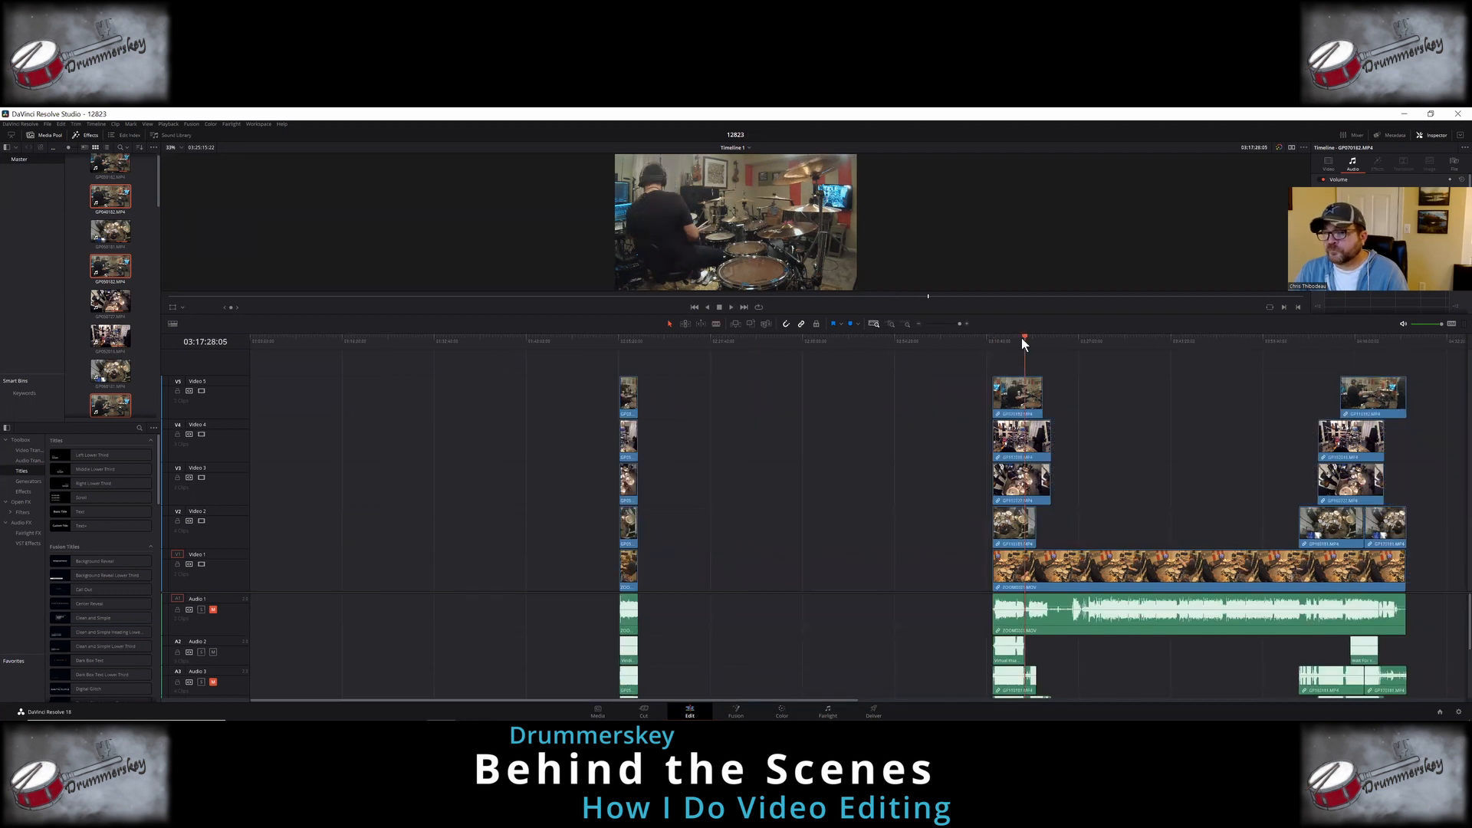
left_click(887, 324)
left_click(716, 323)
left_click(947, 411)
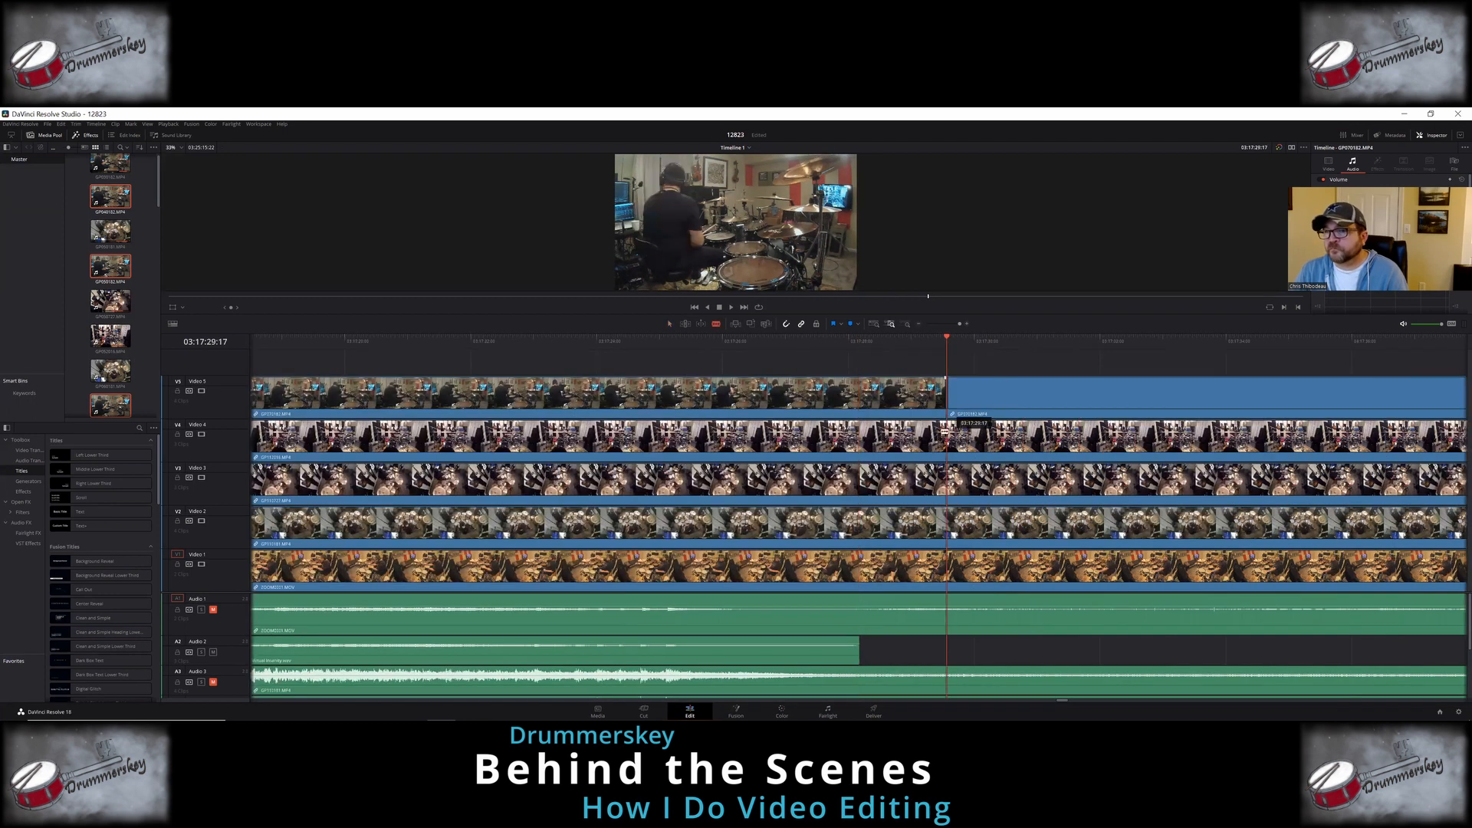
left_click(947, 450)
left_click(947, 491)
left_click(947, 533)
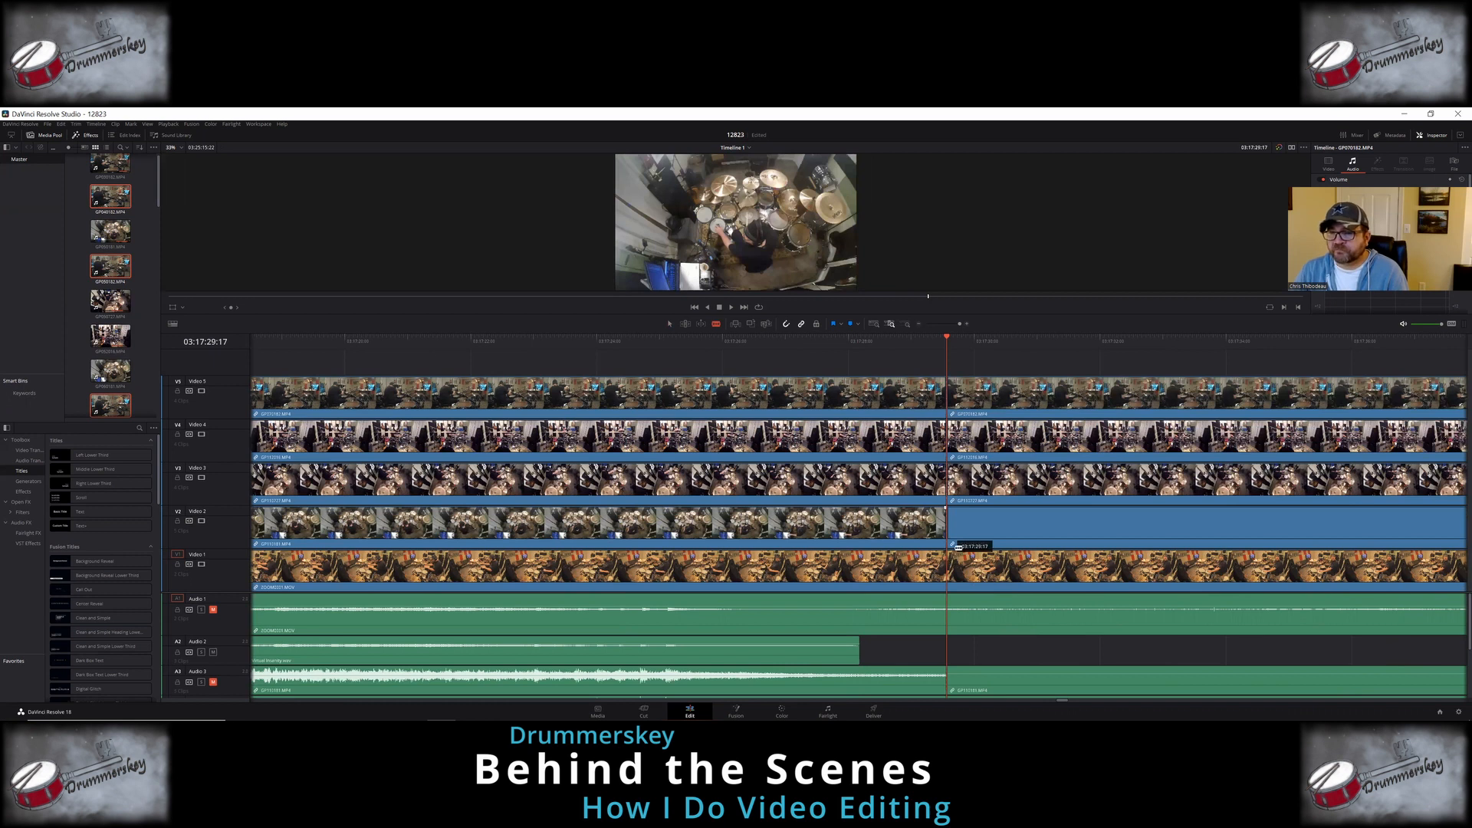
left_click(947, 557)
Step: Delete the camera clips on Video 2 to Video 5 that follow the second song's end cut
left_click(669, 323)
left_click(988, 401)
left_click(1000, 441, "ctrl")
left_click(974, 488, "ctrl")
left_click(973, 518, "ctrl")
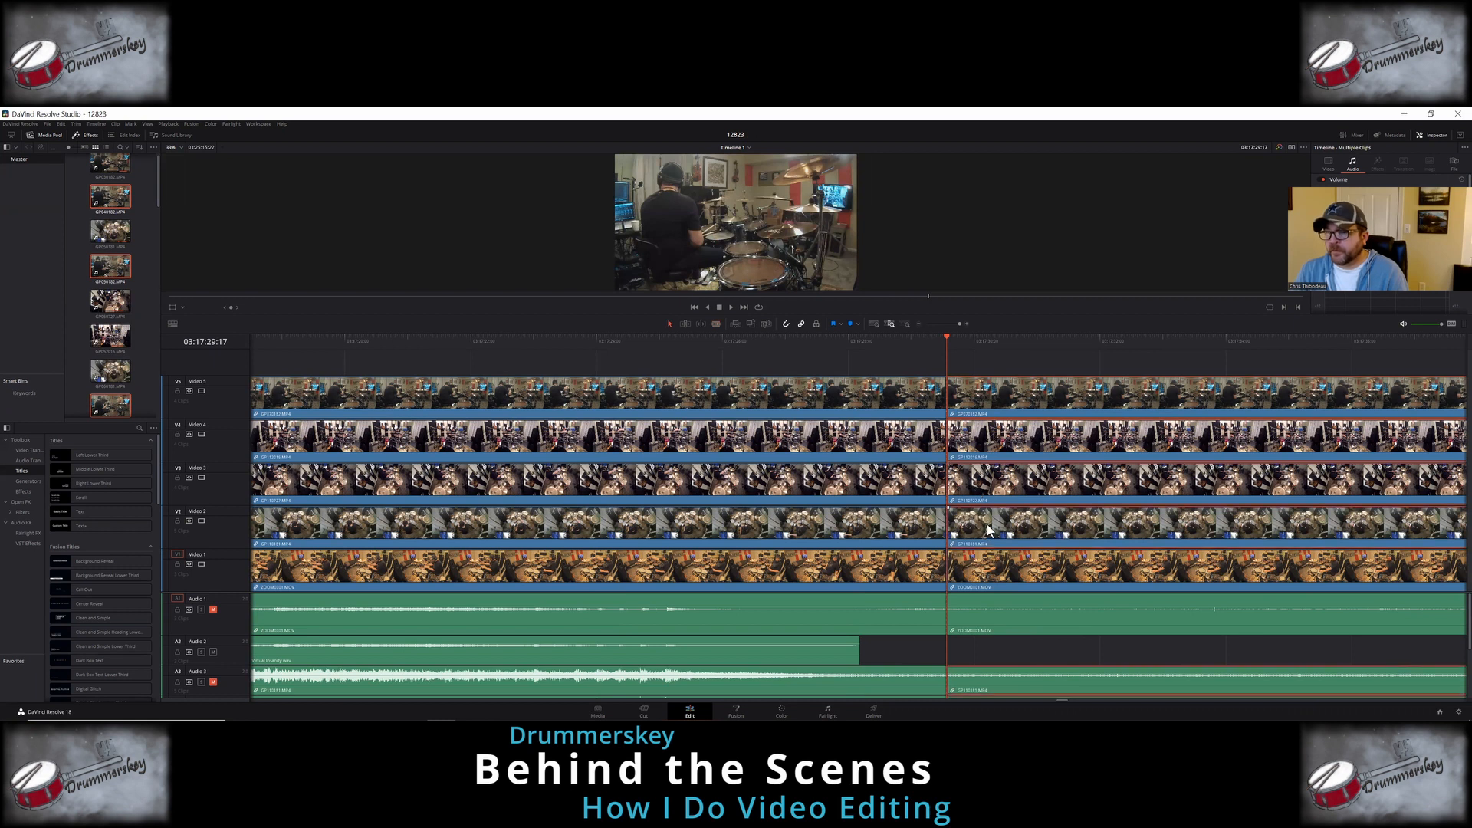
right_click(987, 524)
key("Escape")
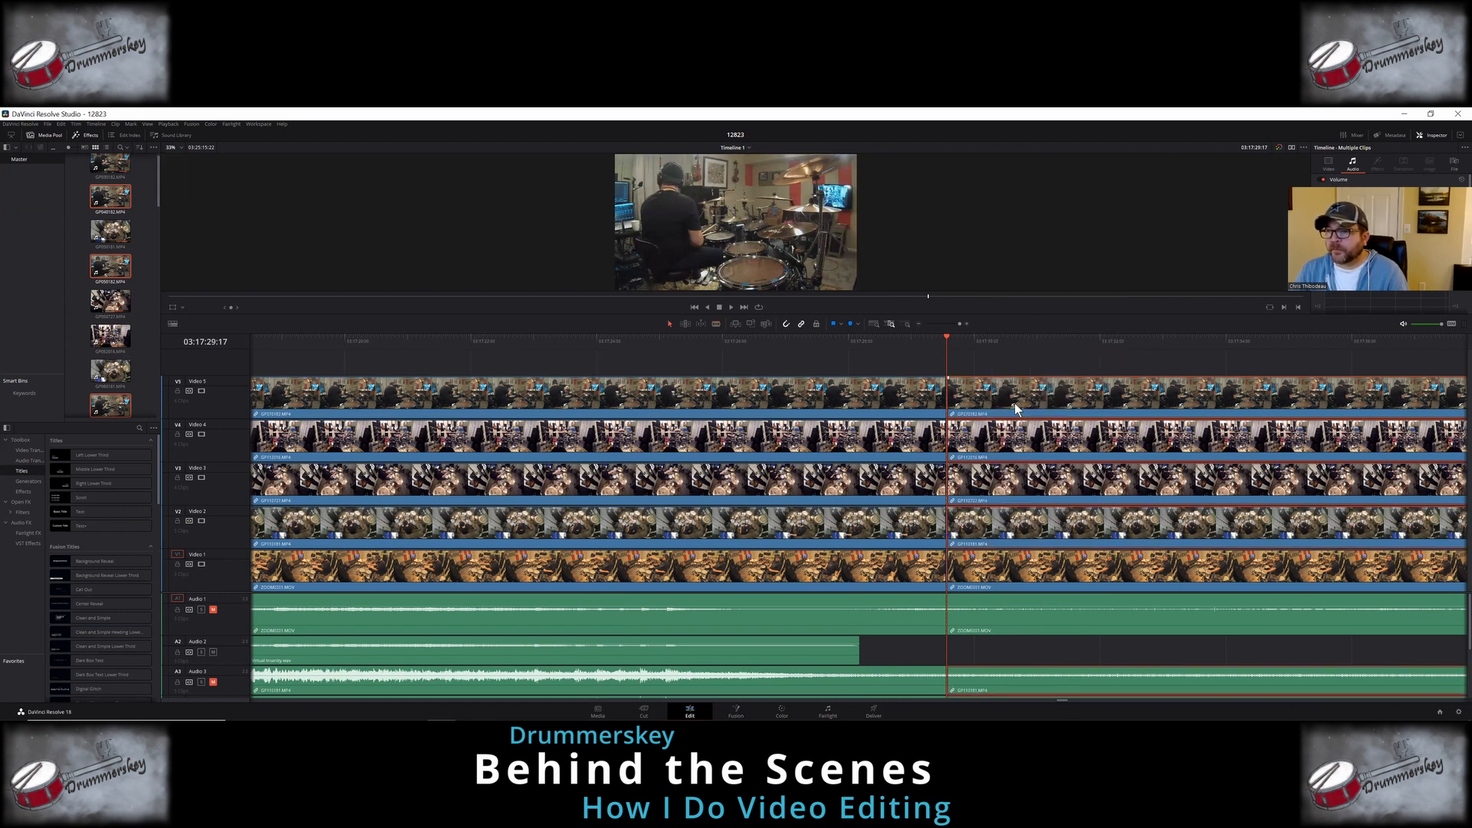
right_click(1014, 404)
left_click(1040, 480)
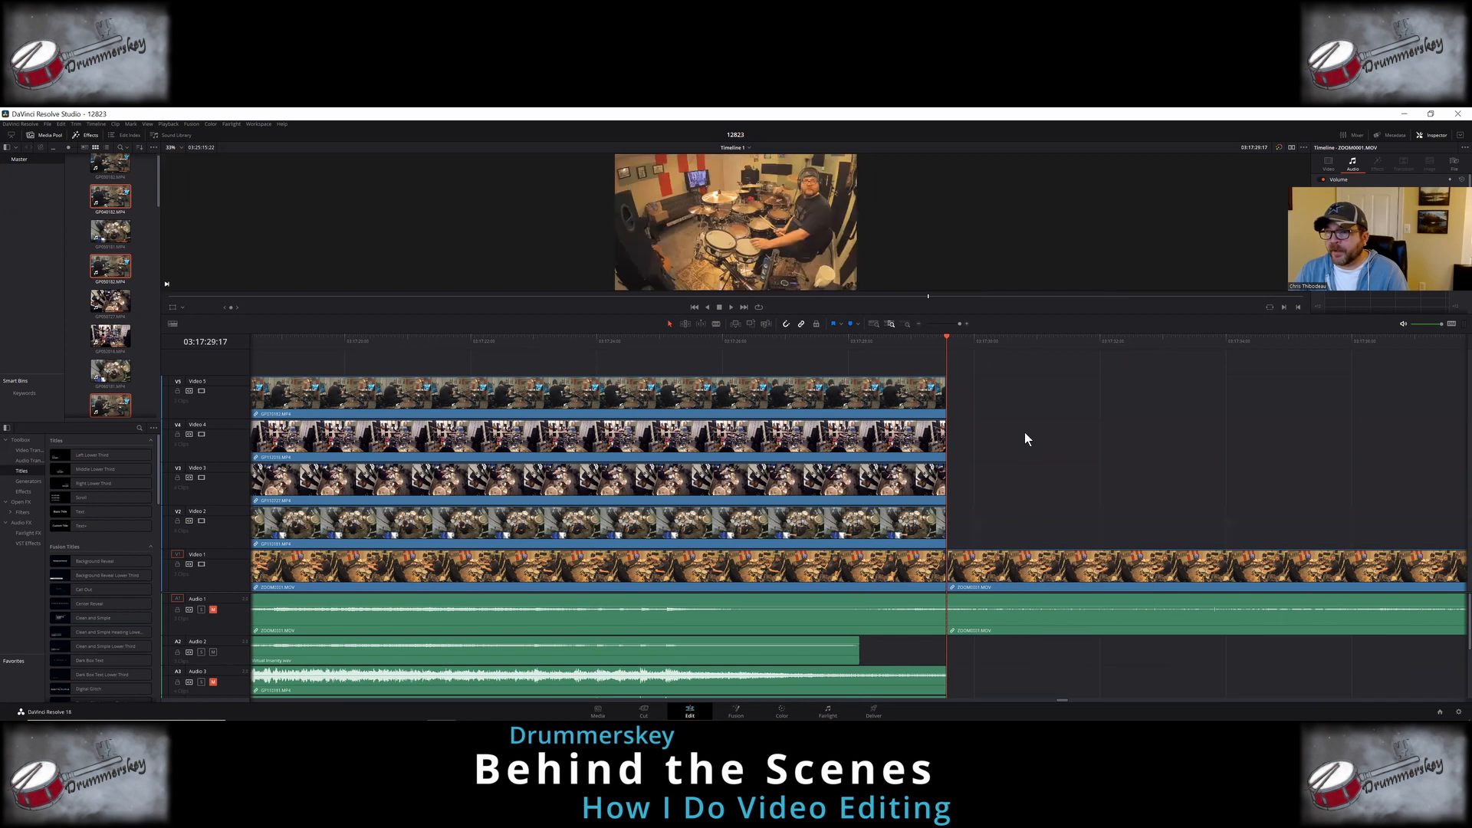
Step: Split the clips on all five video tracks at 04:15:12:02, just before the third song's audio begins
left_click(876, 324)
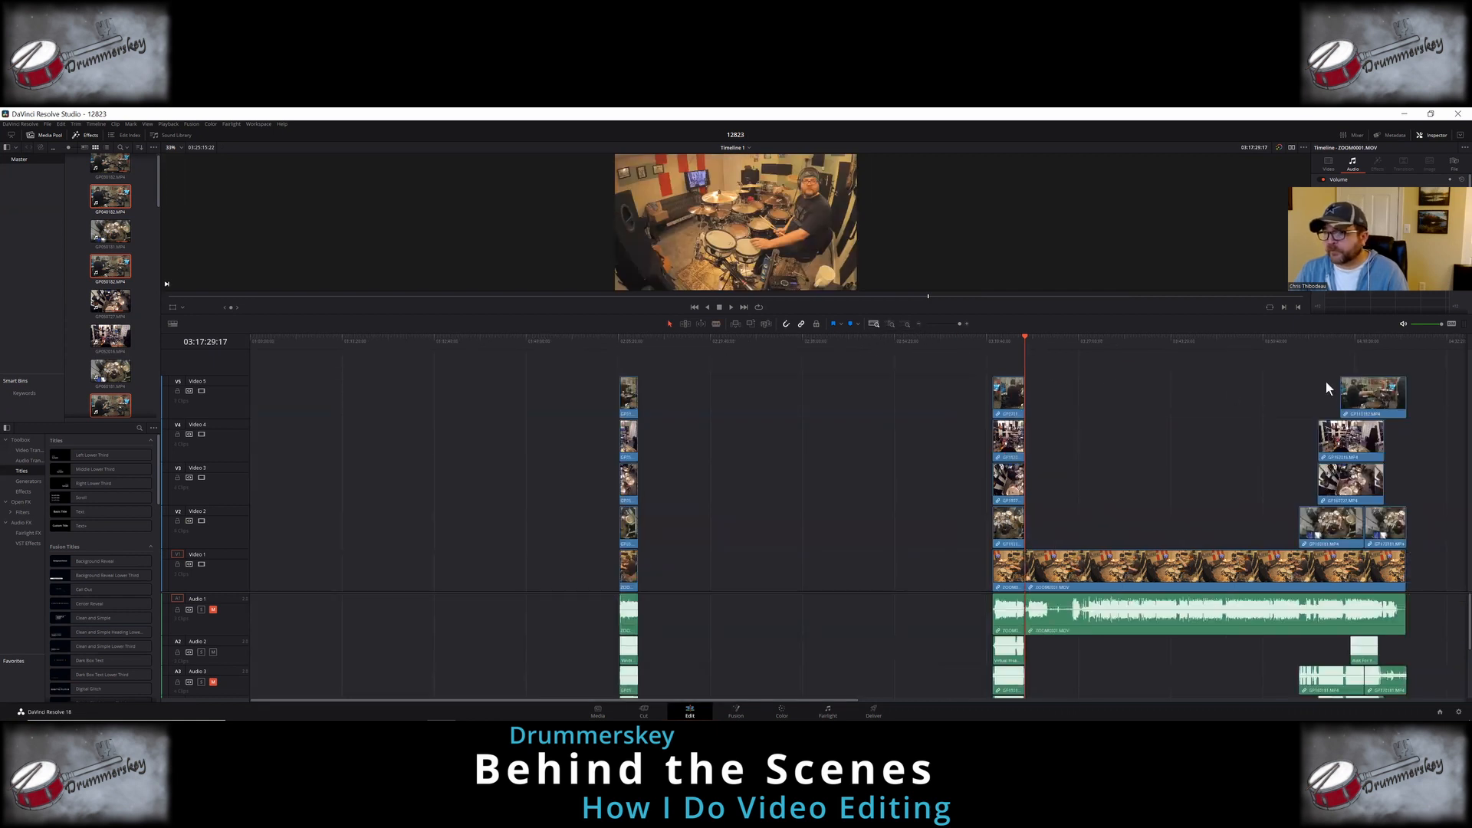
left_click(905, 323)
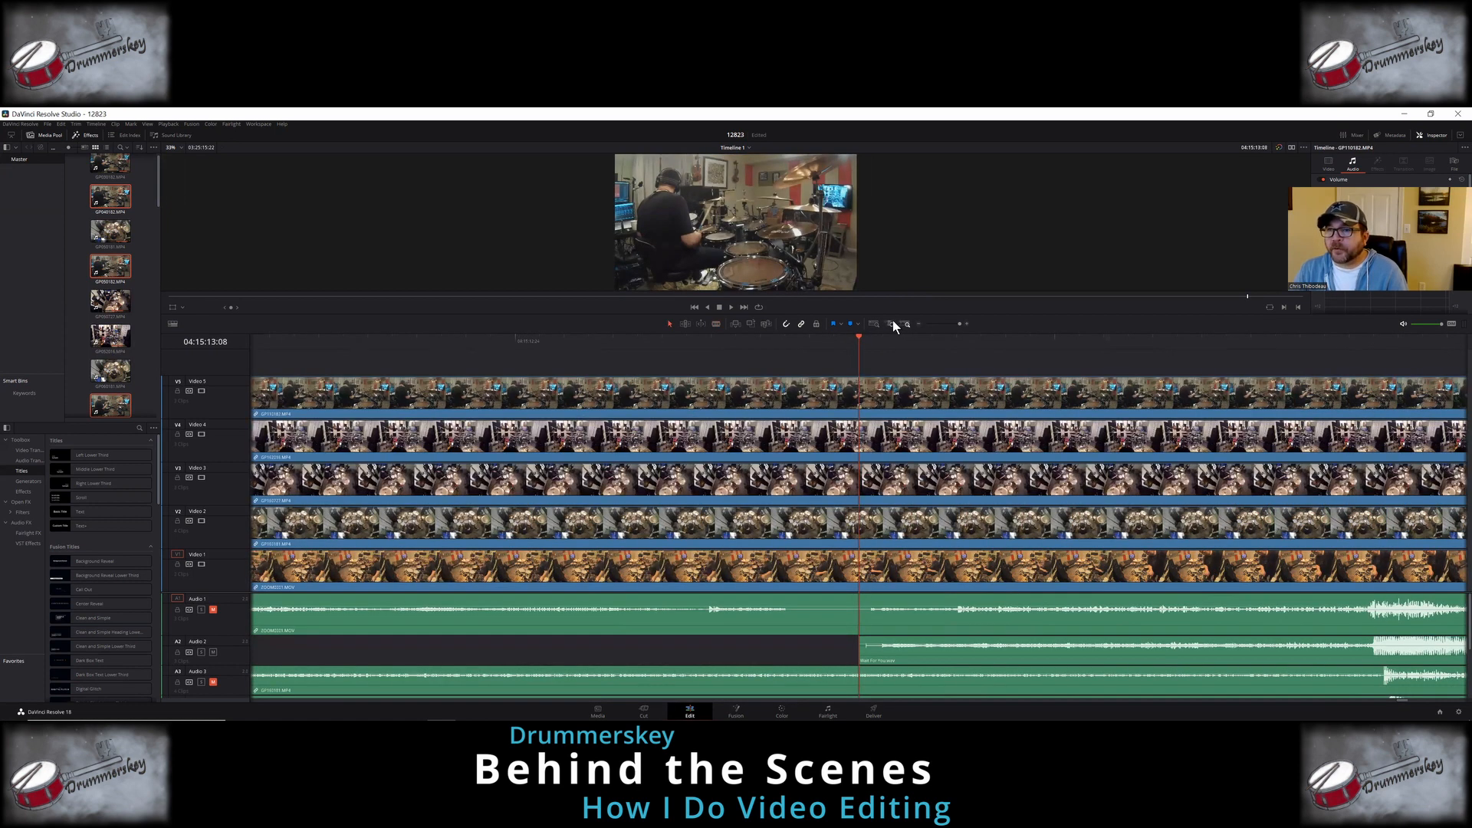
left_click(783, 338)
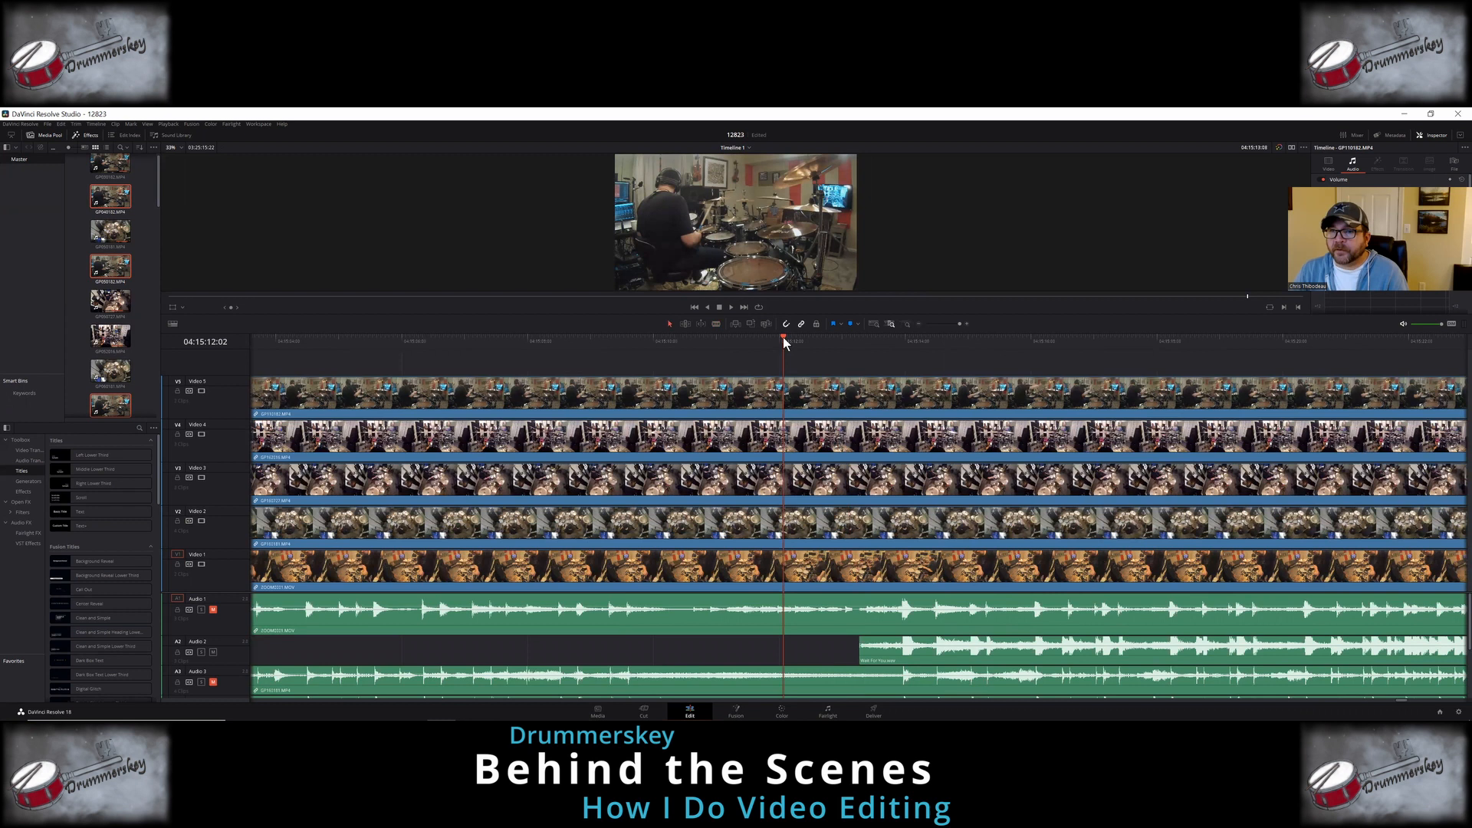
left_click(716, 323)
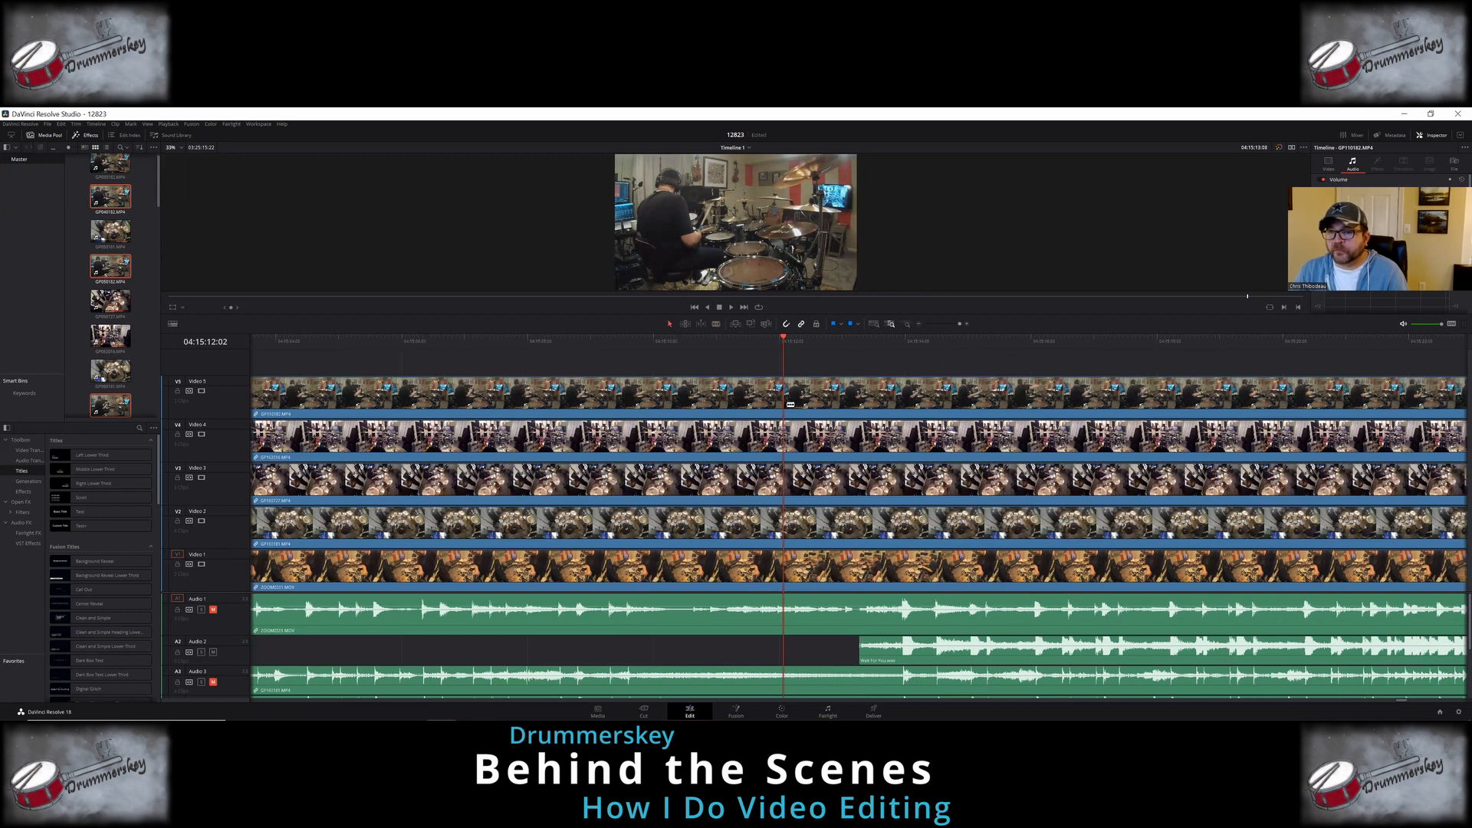
left_click(783, 393)
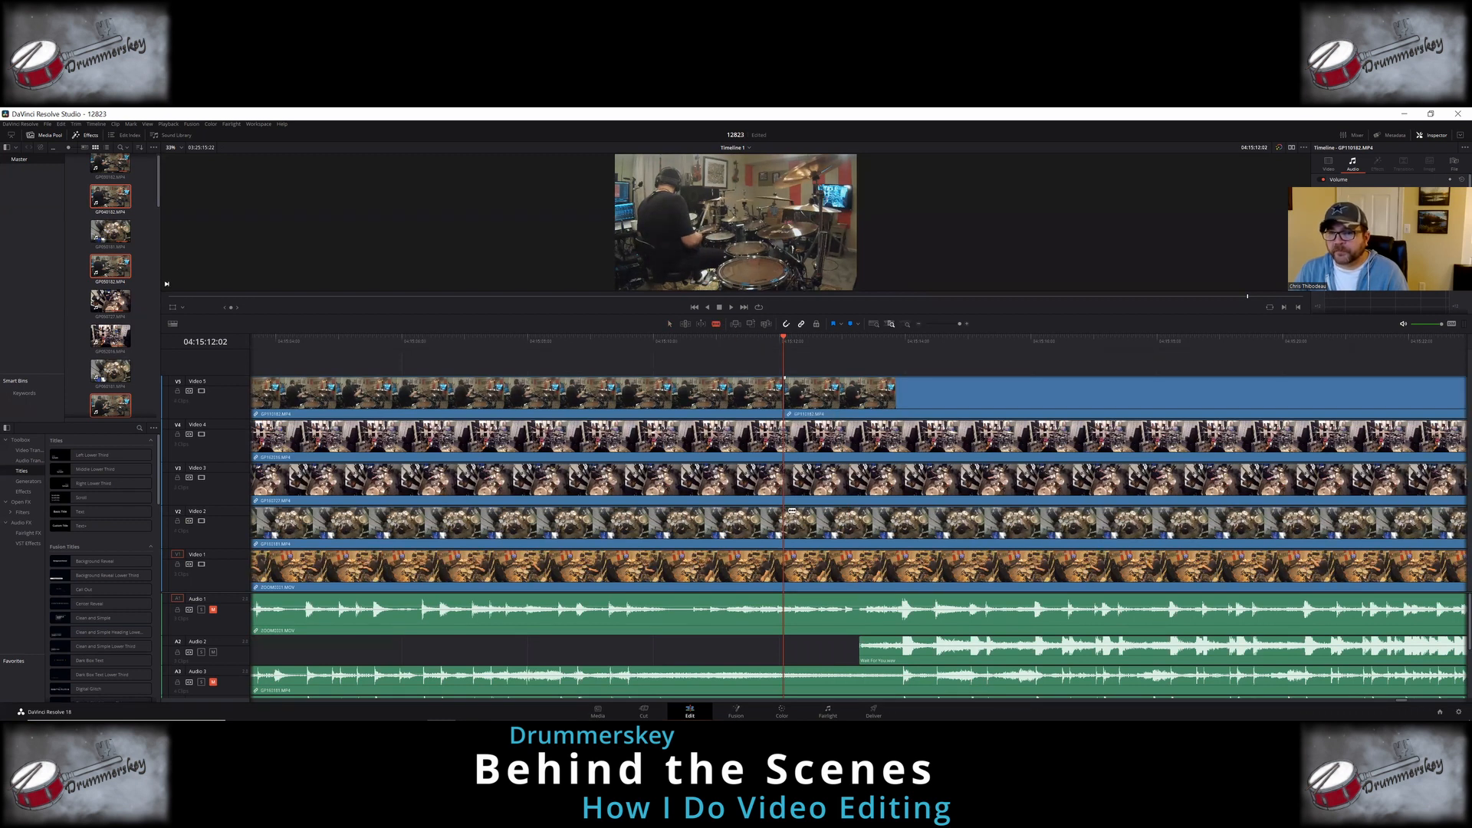
left_click(793, 518)
left_click(794, 563)
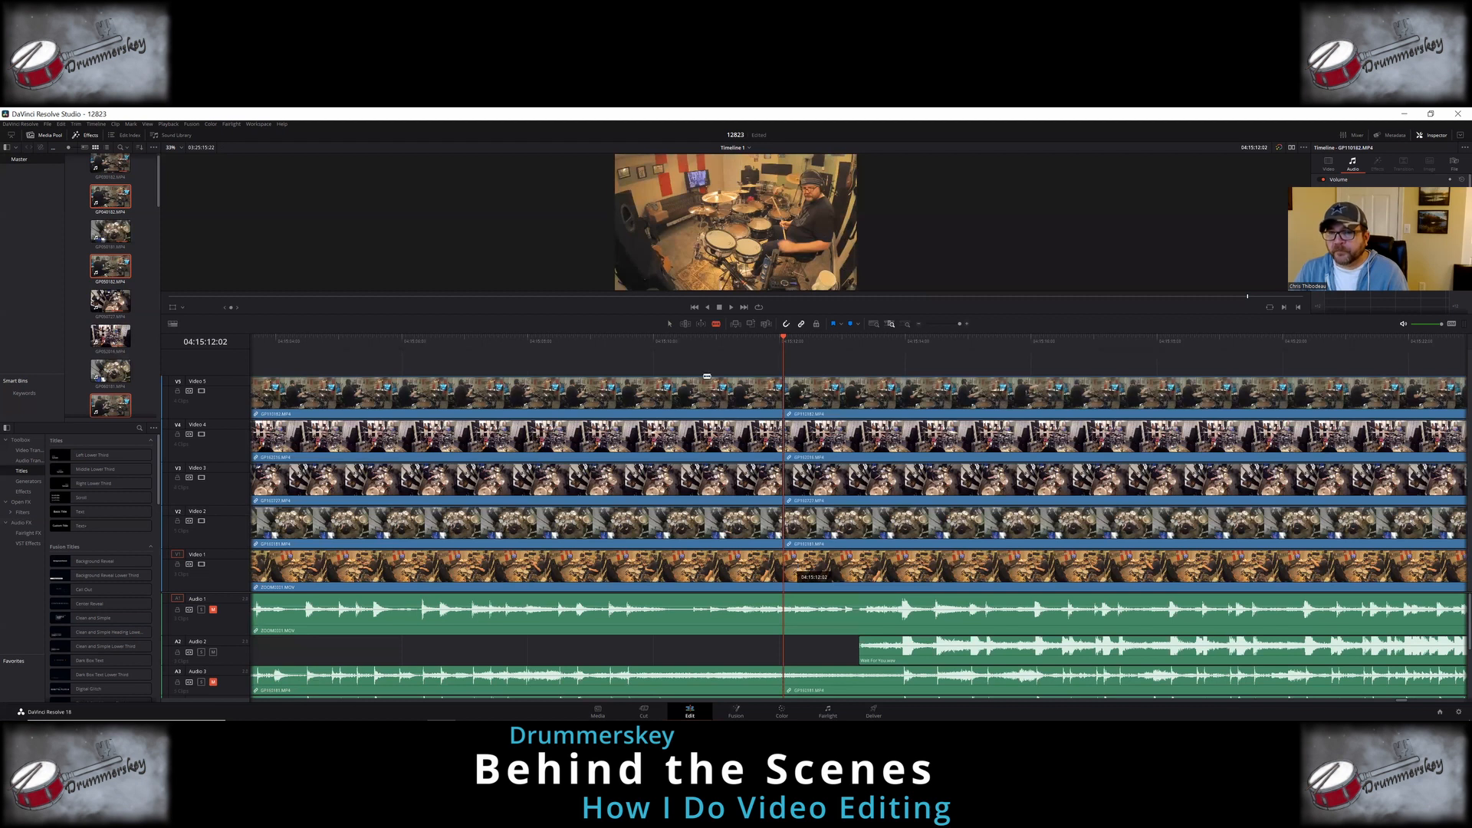
Step: Delete the footage on all video tracks ahead of the cut before the third song
left_click(668, 323)
left_click_drag(672, 393, 652, 571)
right_click(652, 572)
left_click(678, 374)
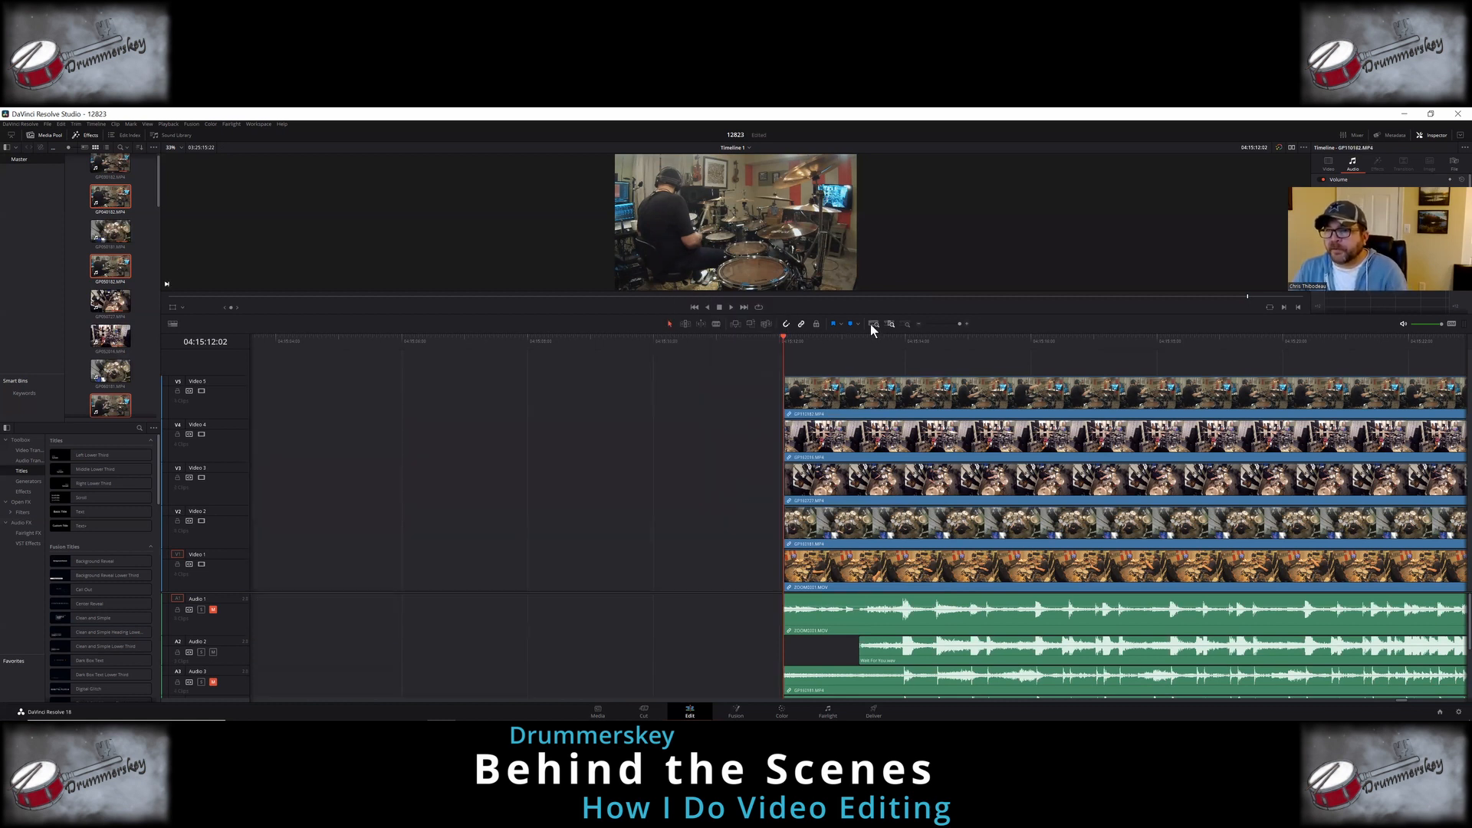
Step: Split the clips on all five video tracks at 04:20:14:07, just after the third song's audio ends
left_click(872, 322)
left_click_drag(1364, 339, 1375, 337)
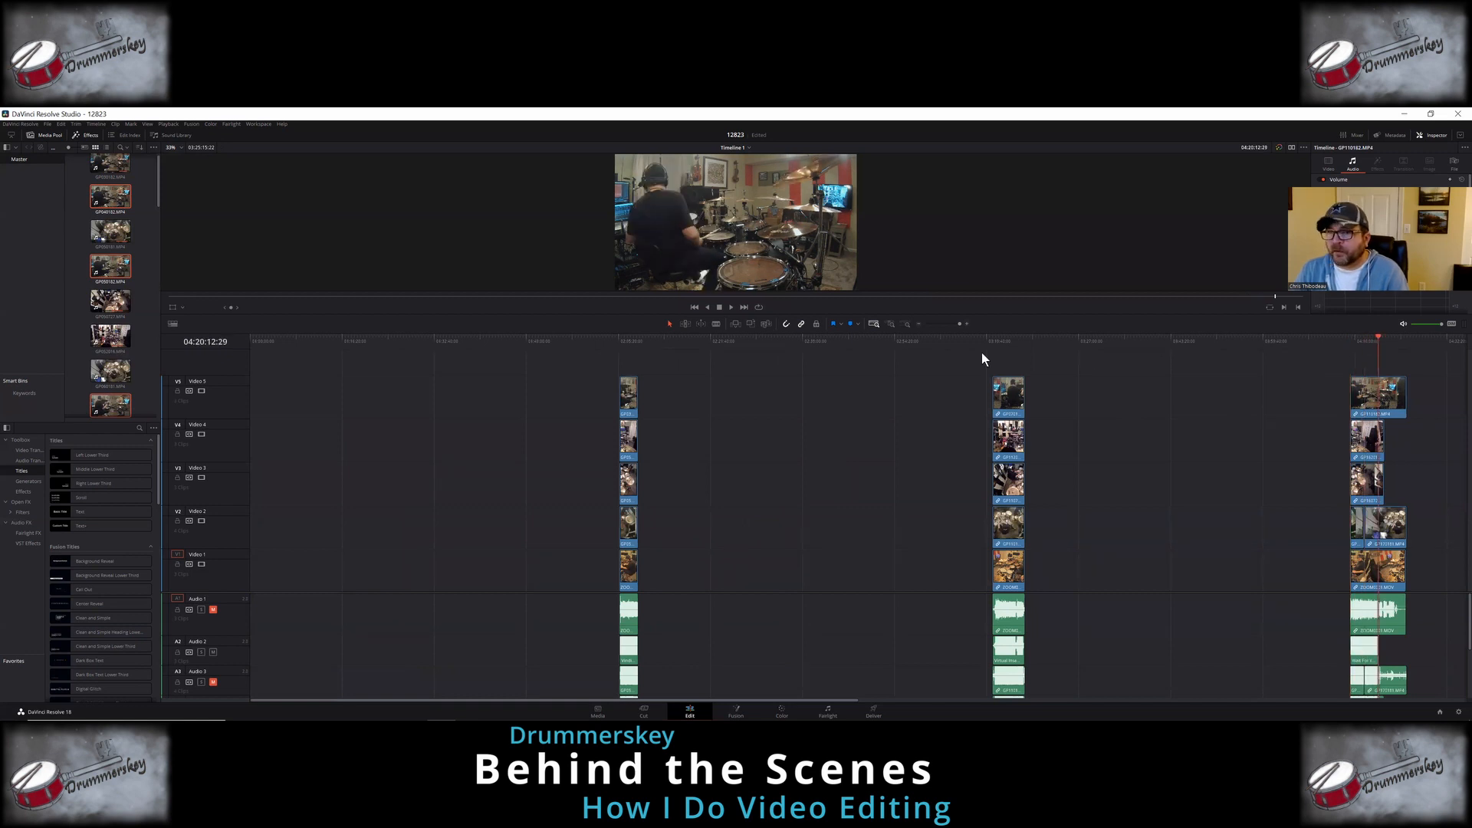
left_click(889, 322)
left_click(937, 342)
left_click(715, 323)
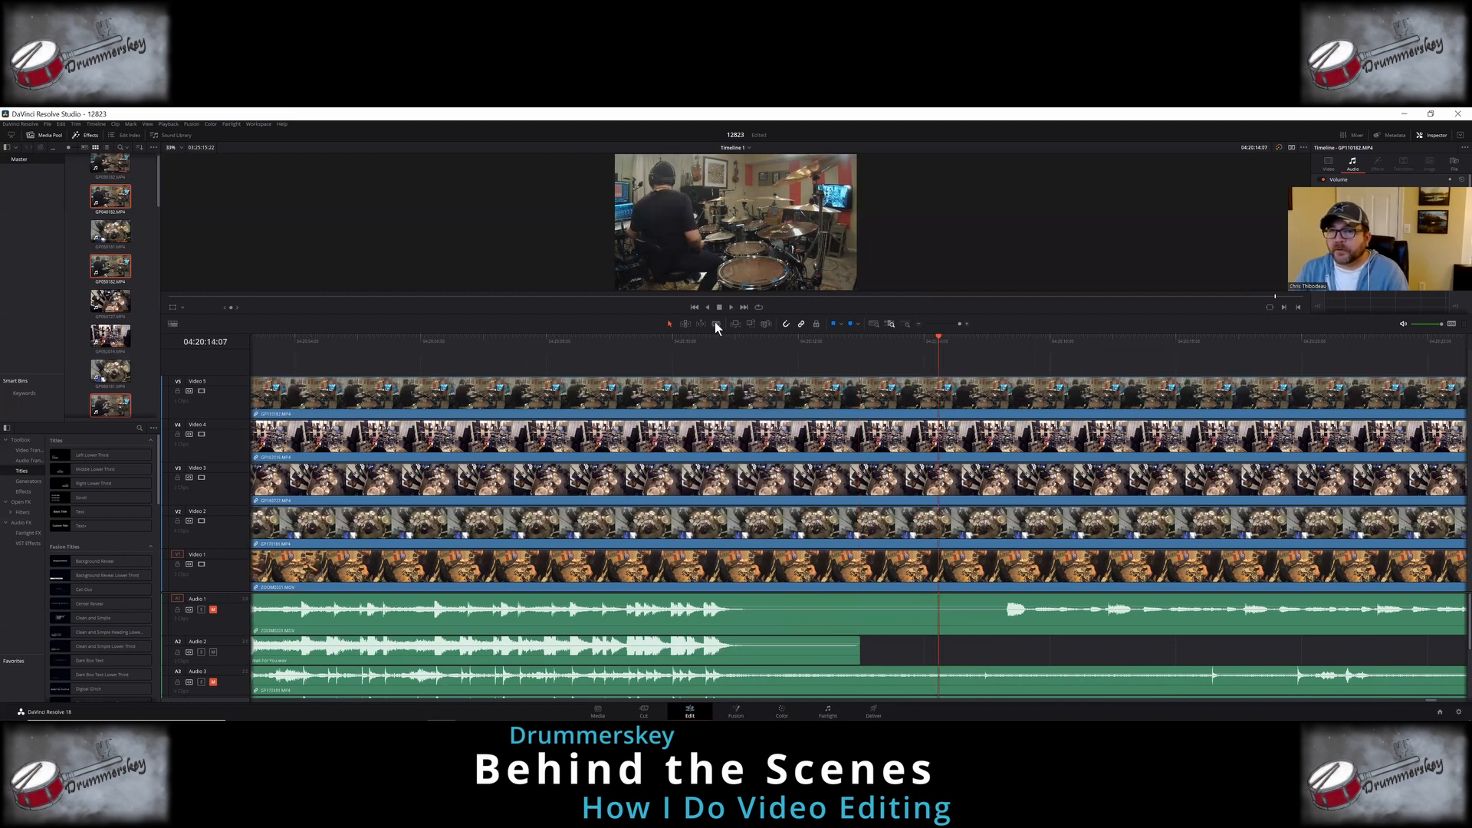
left_click(941, 412)
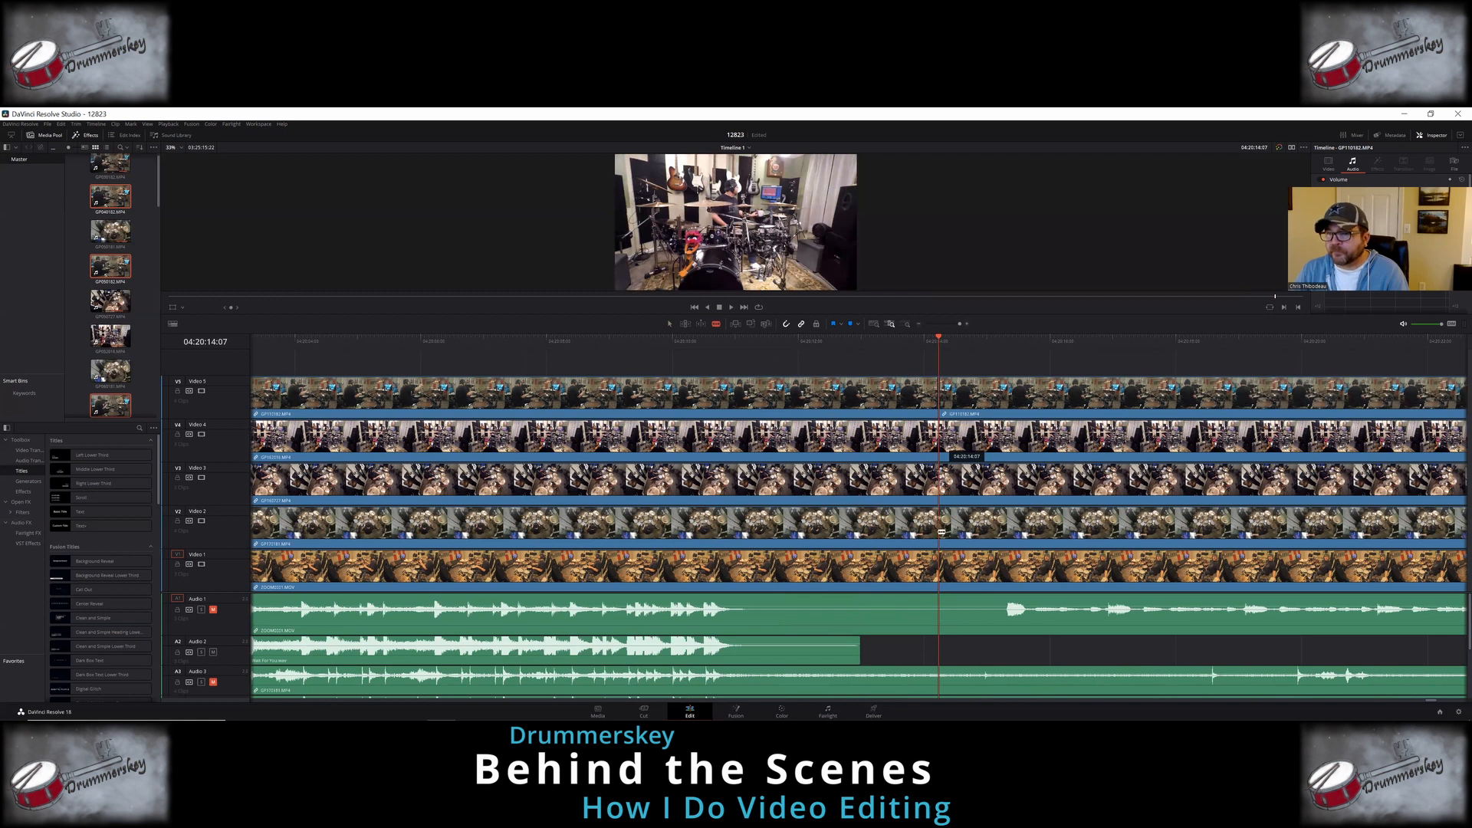
left_click(943, 483)
left_click(941, 529)
left_click(942, 571)
left_click(669, 324)
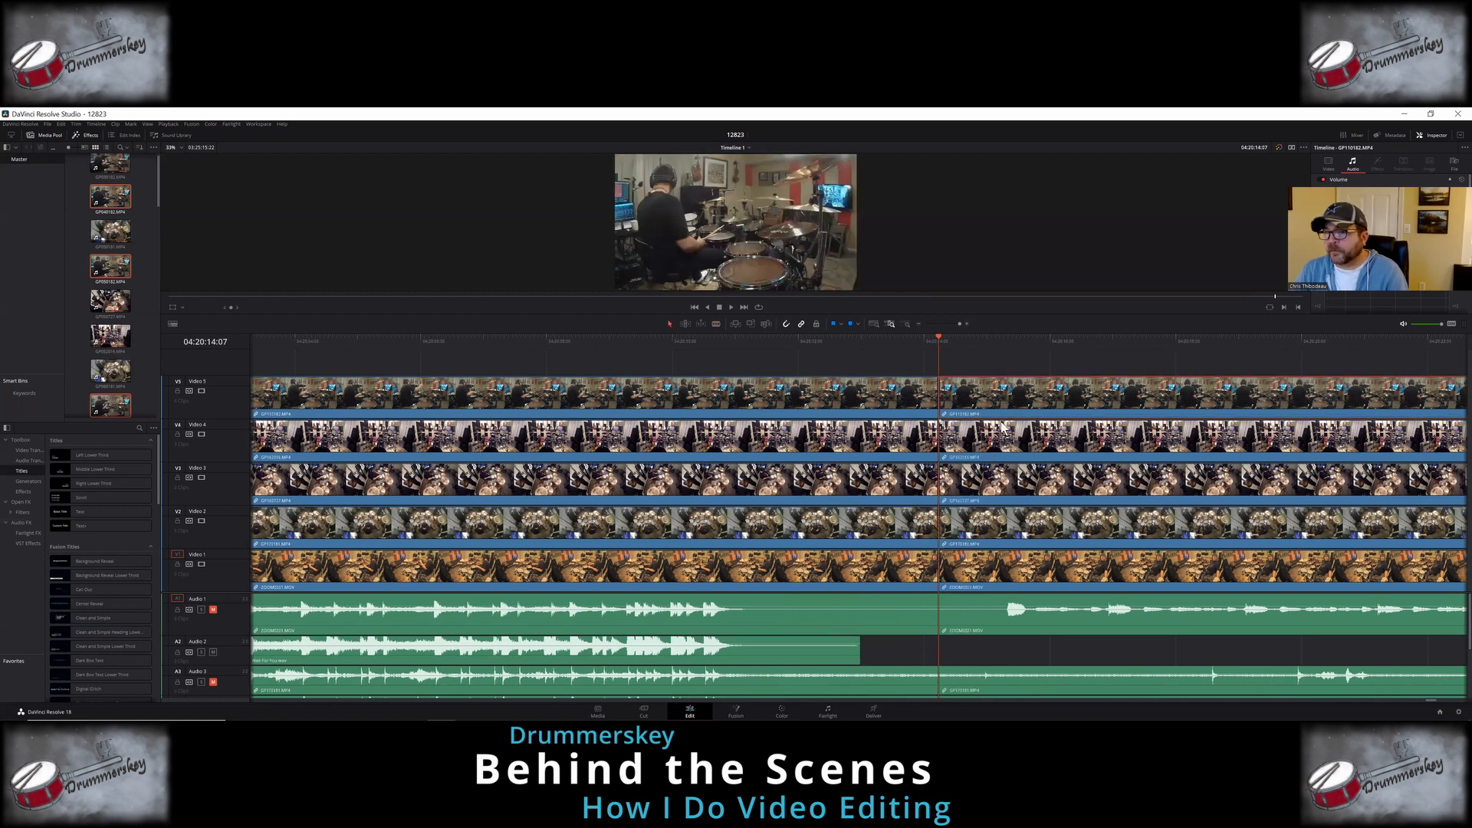
left_click_drag(995, 426, 1055, 512)
key("ctrl+z")
key("ctrl+z")
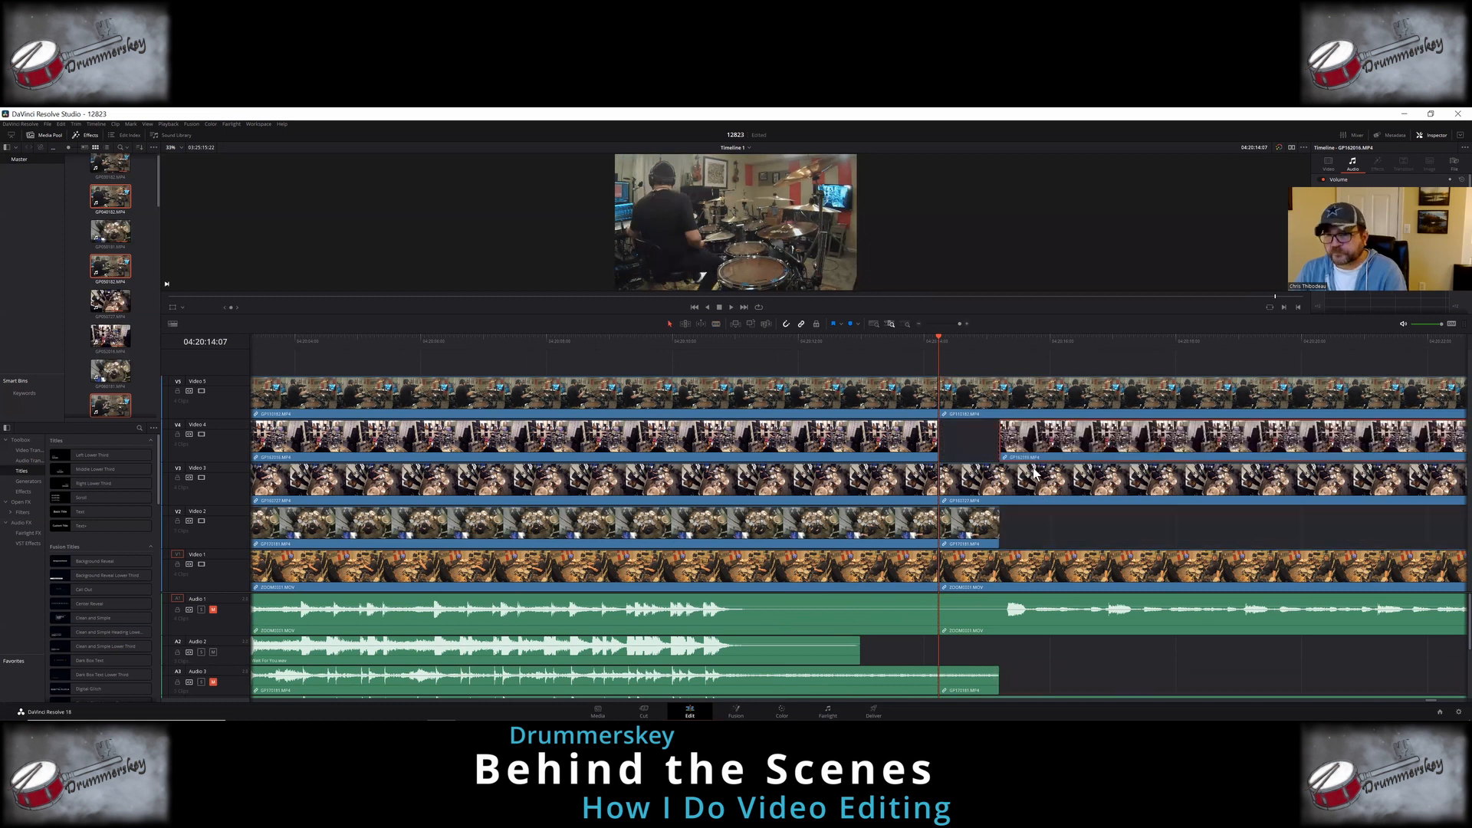
Step: Delete the footage on all five video tracks that follows the third song's end cut
left_click_drag(1027, 364, 992, 574)
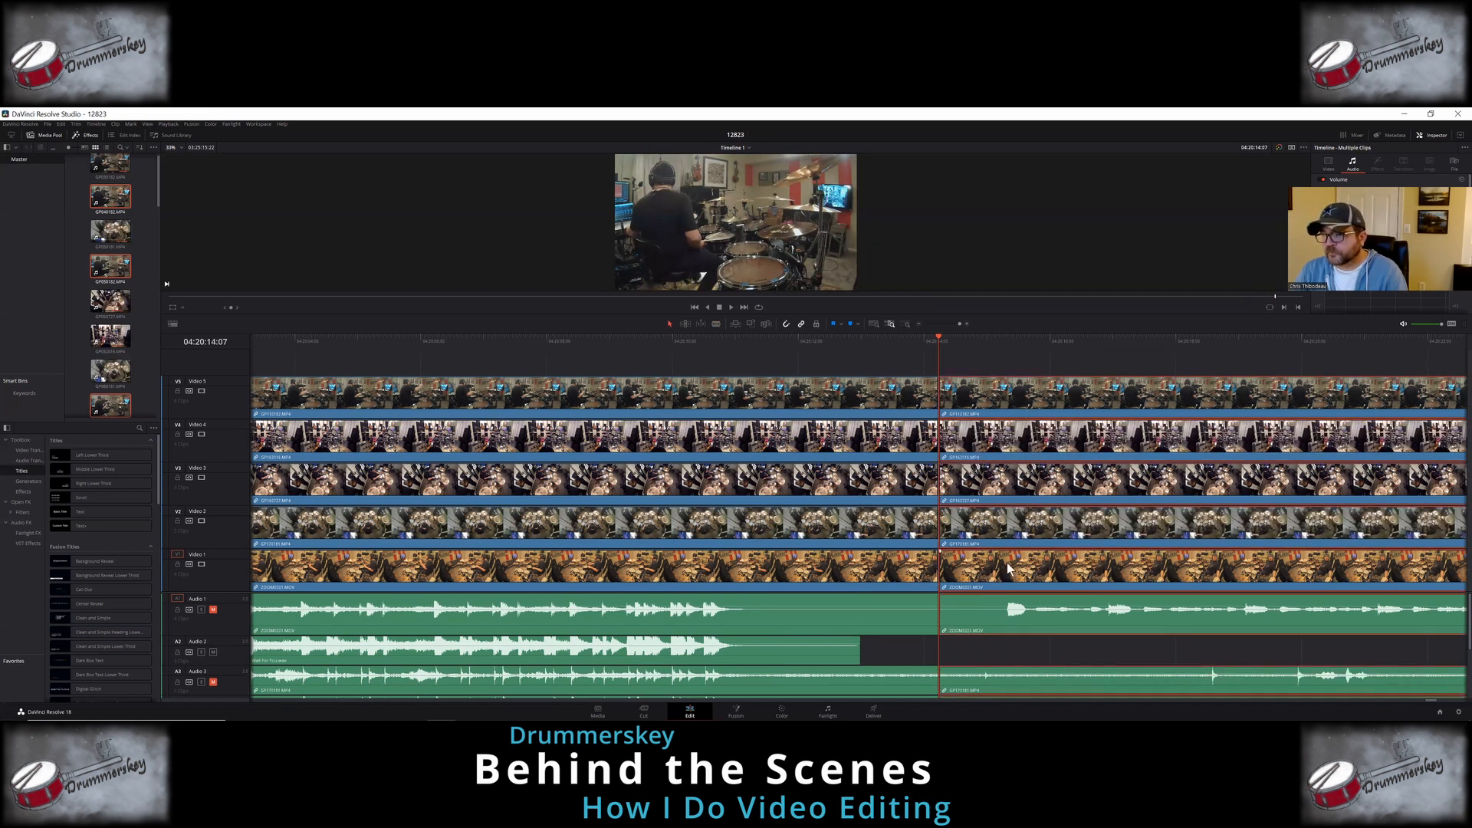
right_click(1008, 568)
left_click(873, 325)
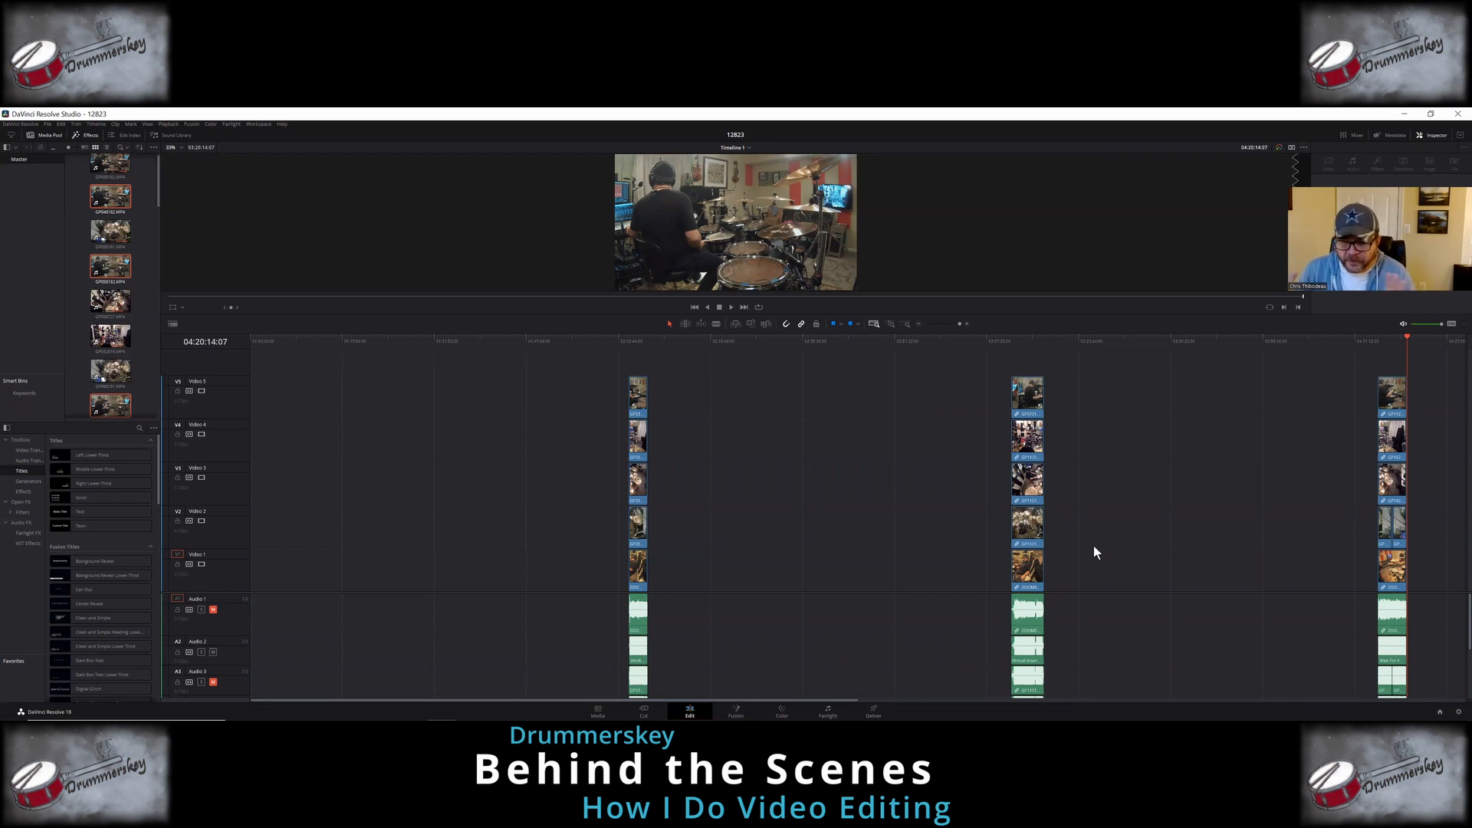
Step: Shift all three songs' clips to the timeline's beginning, then move the second and third songs up close behind the first
left_click(345, 480)
key("ctrl+a")
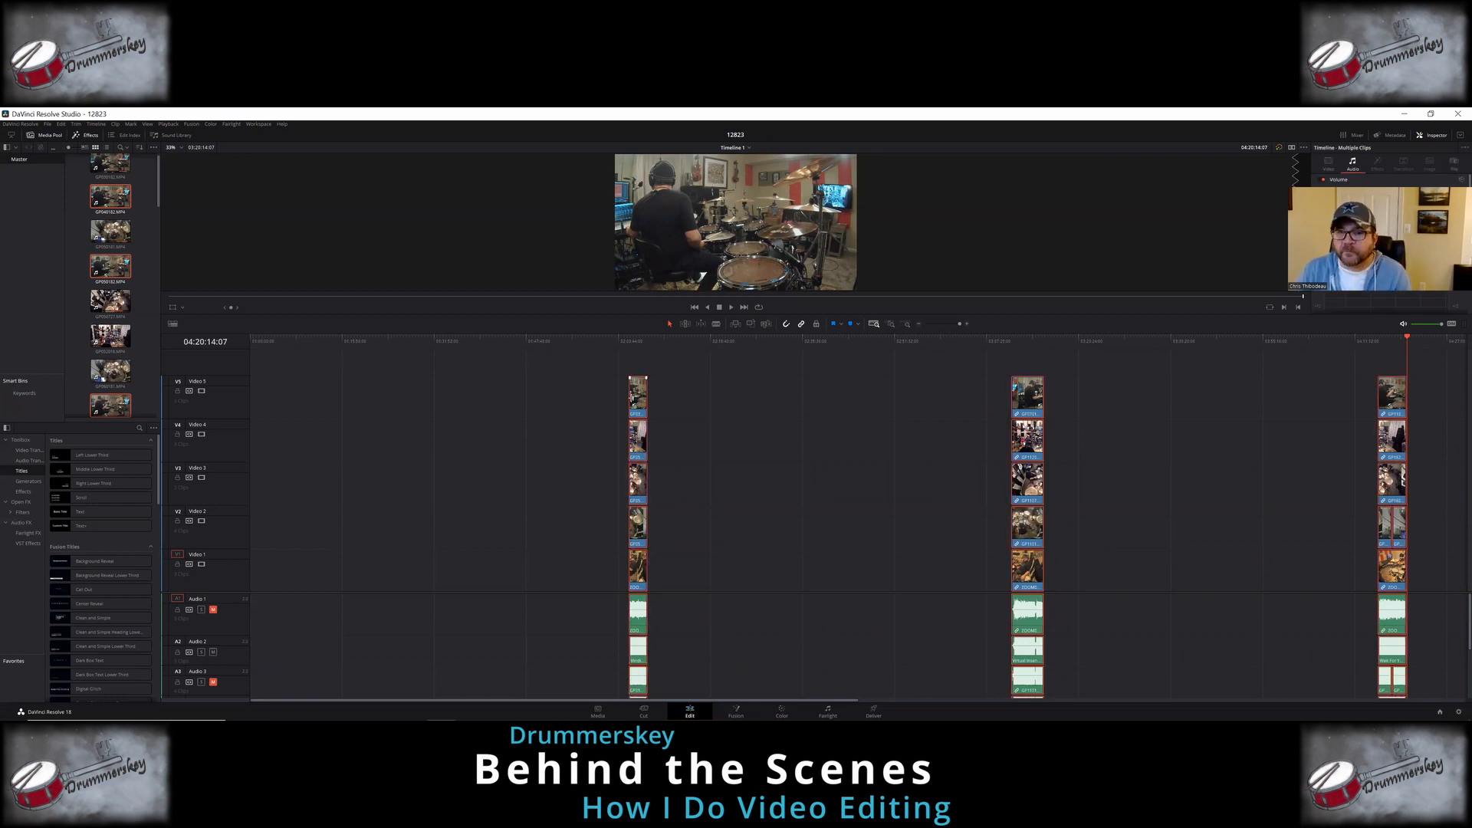
left_click_drag(636, 398, 273, 408)
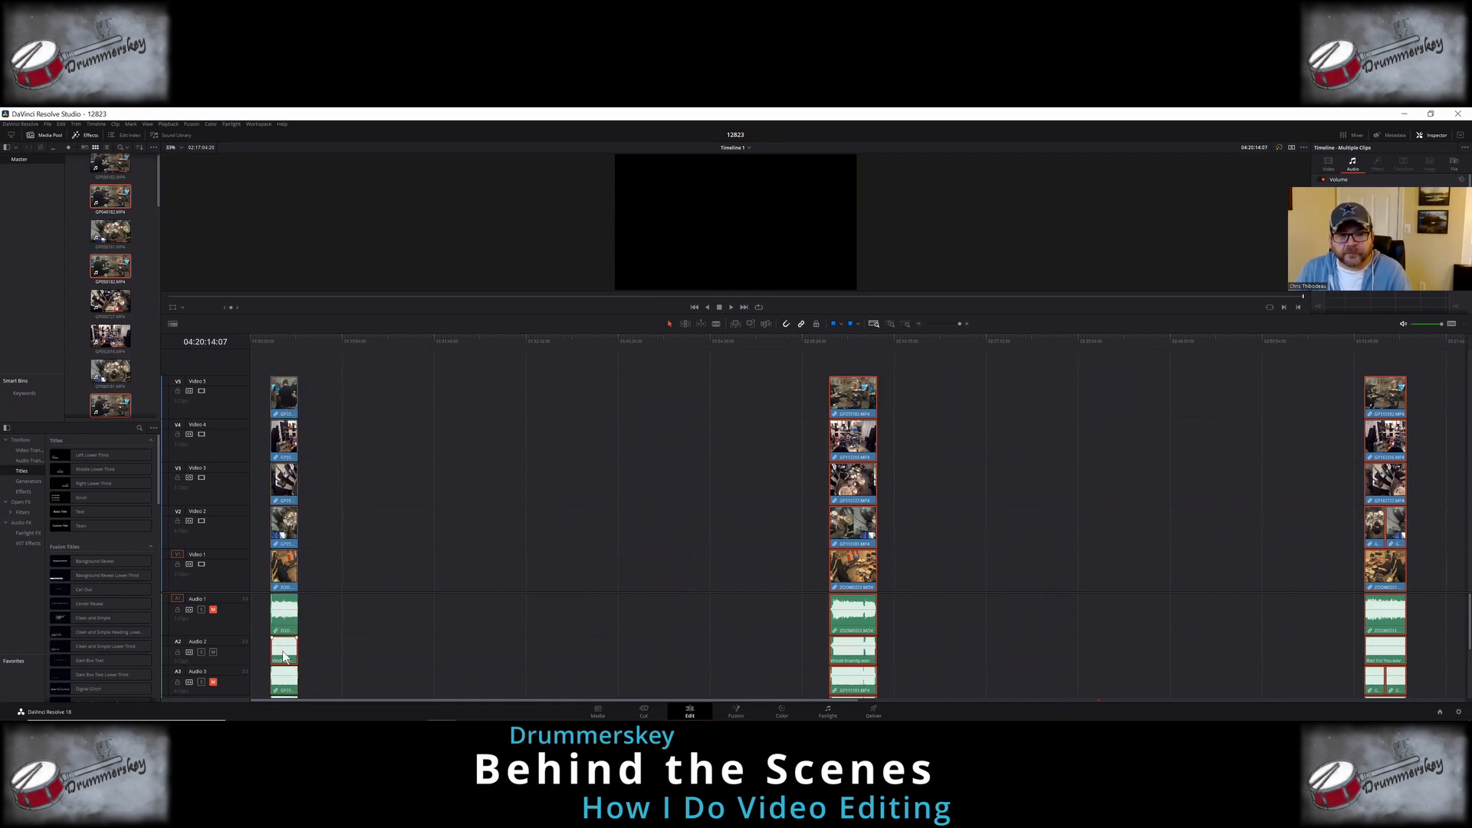
left_click_drag(853, 400, 377, 397)
key("shift+z")
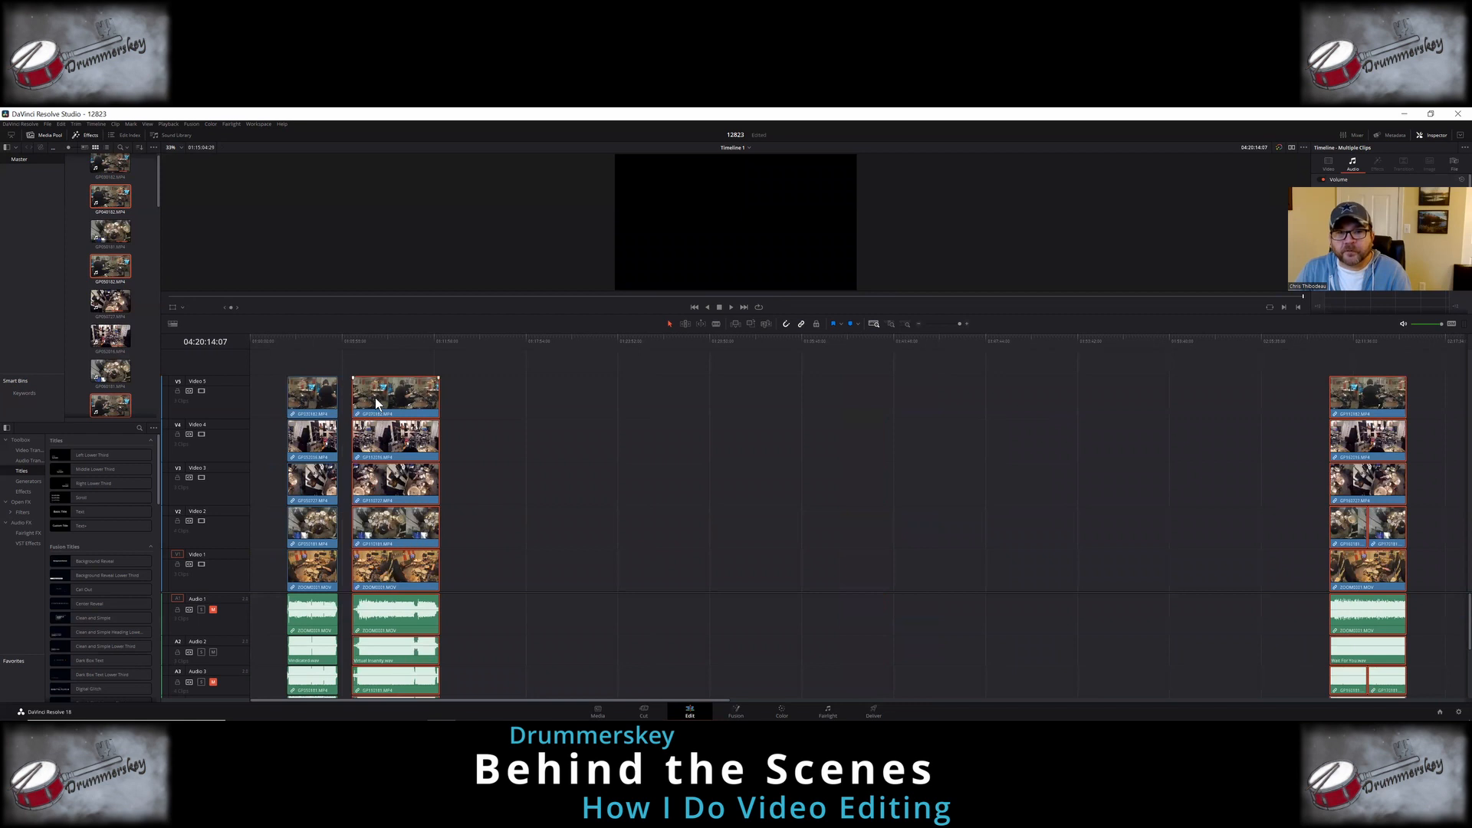
Step: Move only the third song's clips up close behind the second song, leaving a small gap between them
left_click(376, 479, "ctrl")
left_click(381, 538, "ctrl")
left_click(382, 566, "ctrl")
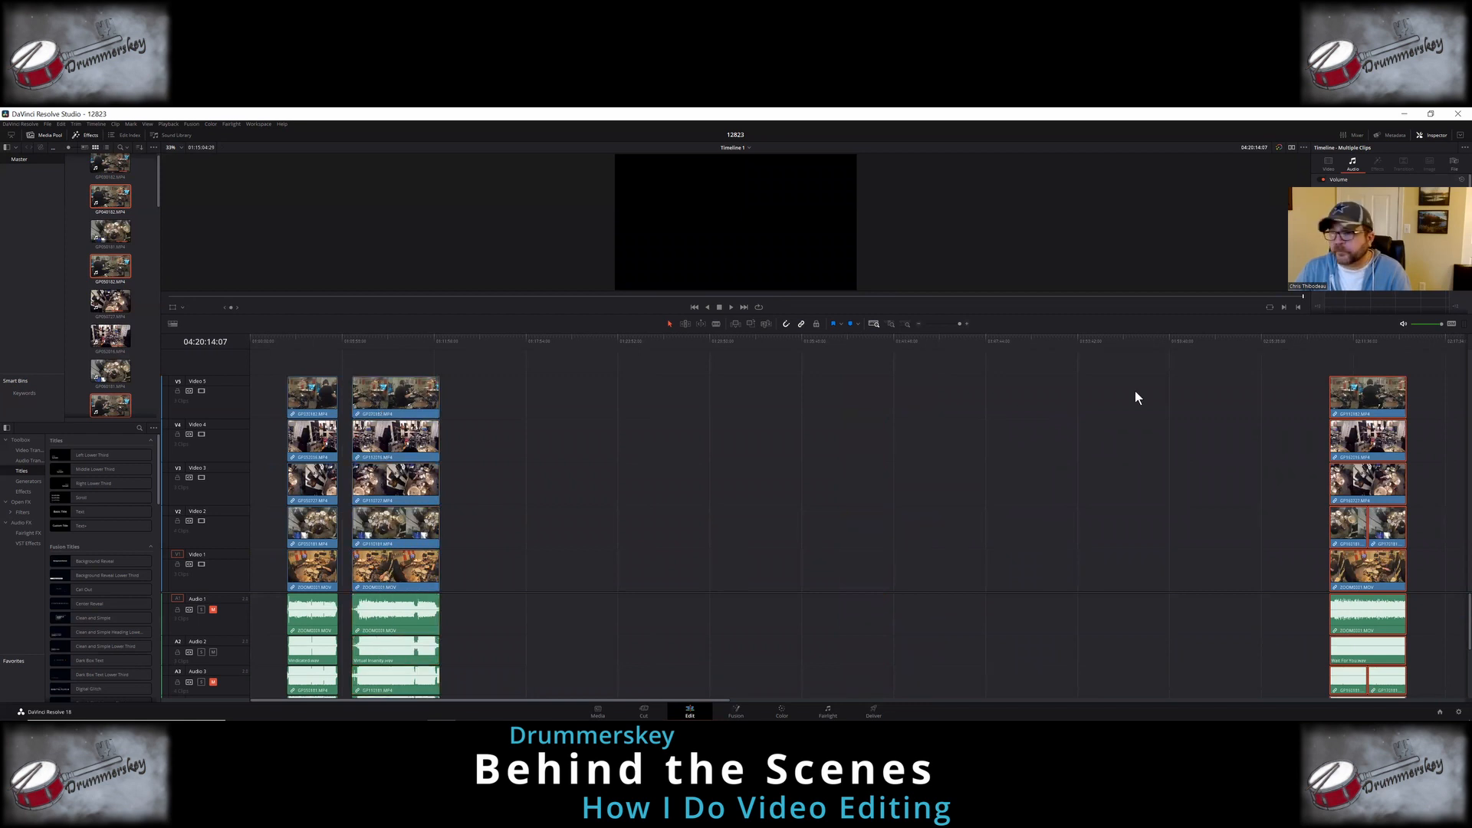
left_click_drag(1346, 404, 473, 404)
key("shift+z")
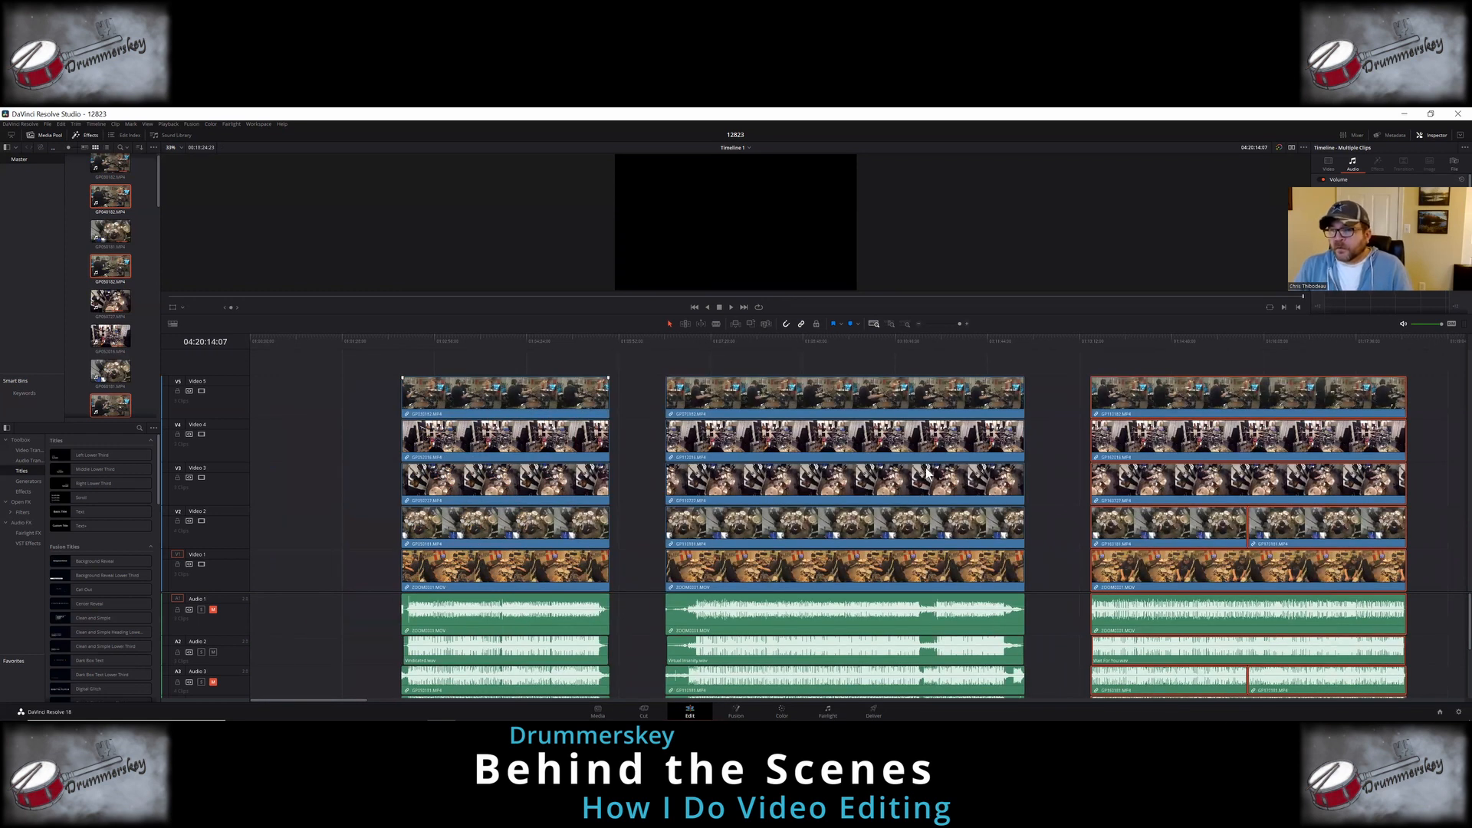
Step: Place the playhead at the first song's start at 01:02:26:18, look over the video and audio tracks, and enlarge the preview
left_click(369, 458)
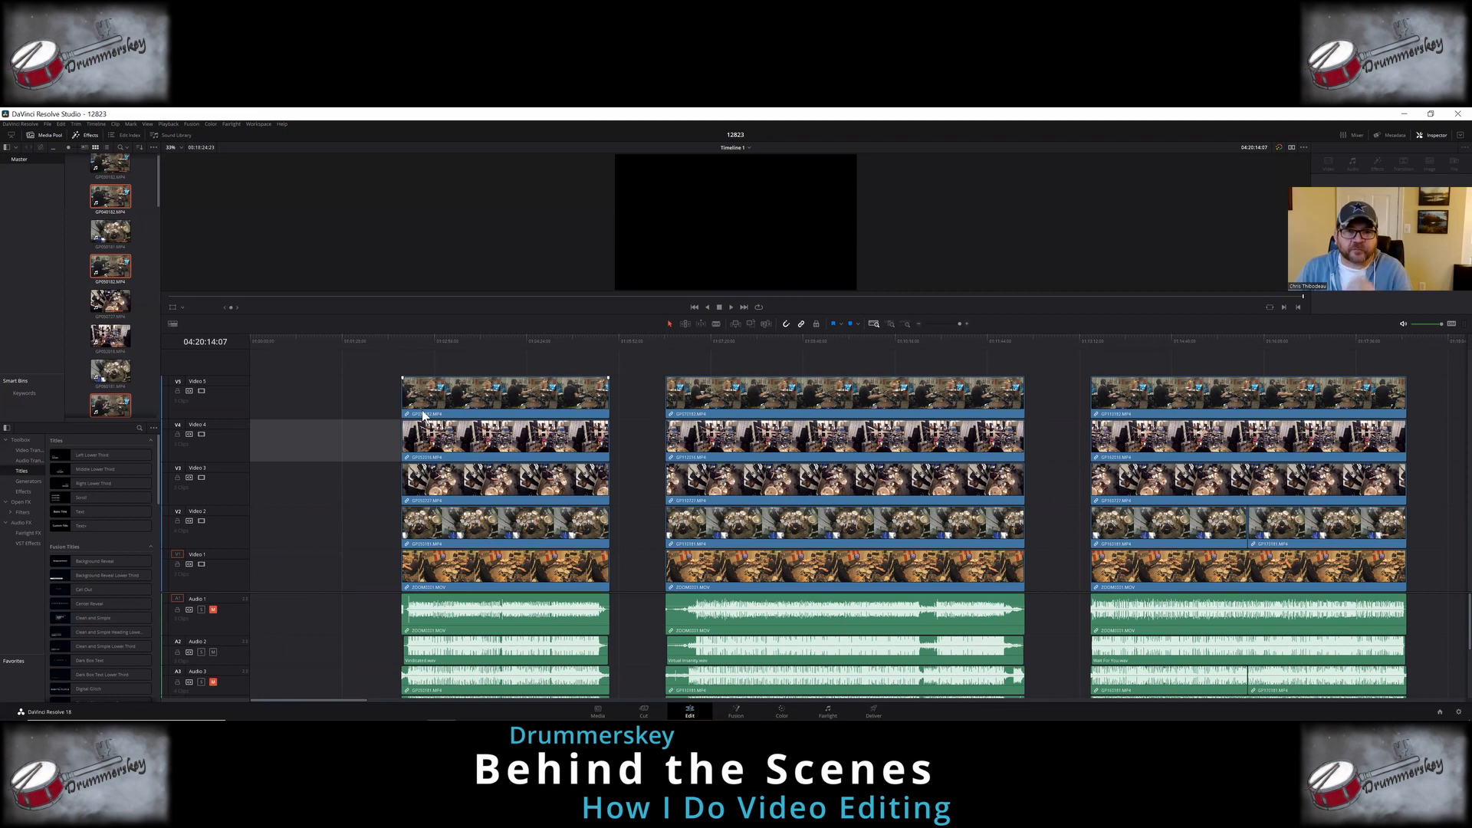
left_click(407, 343)
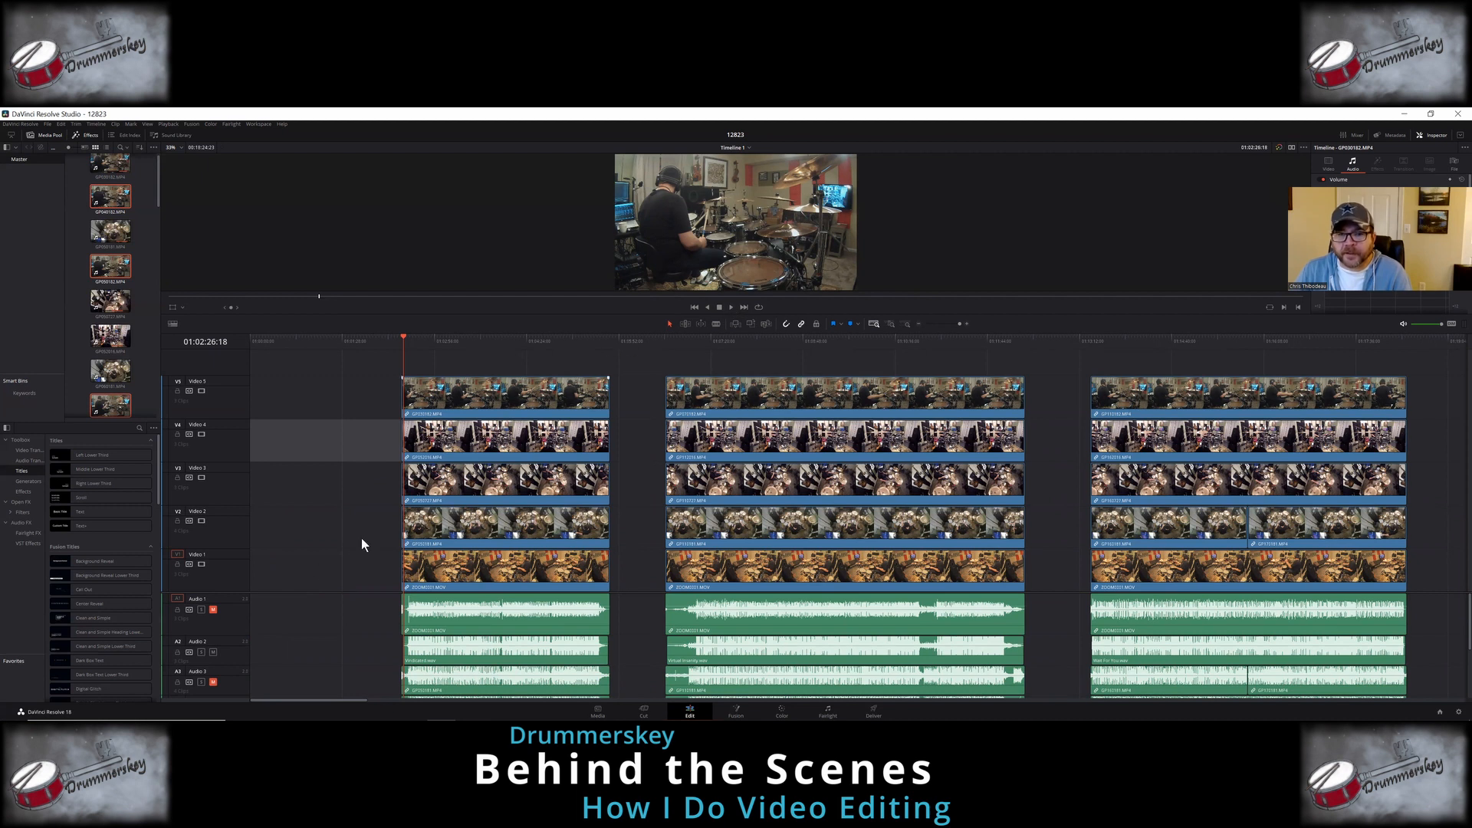
scroll(230, 594, "up", 1)
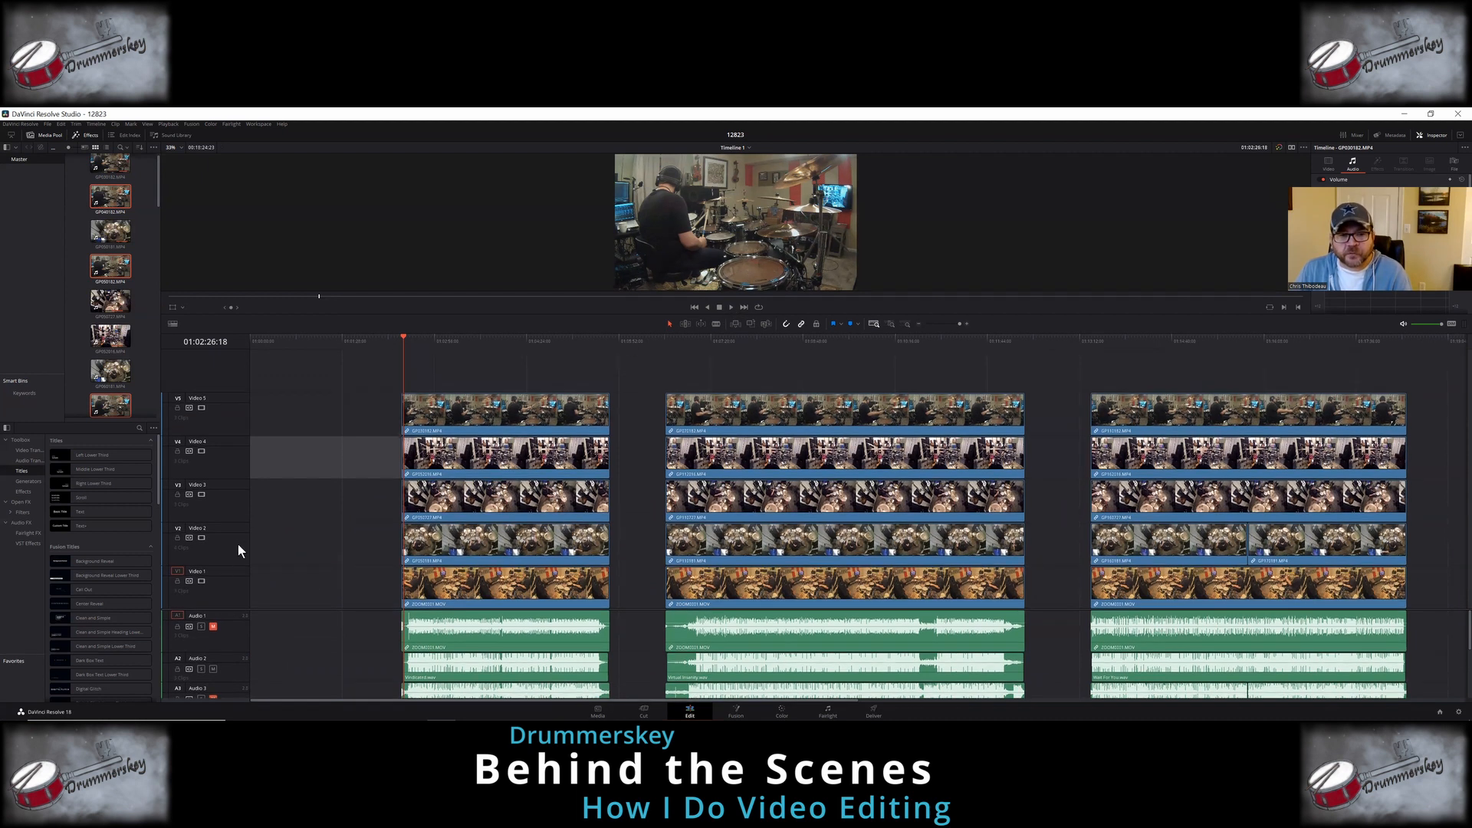
scroll(226, 606, "down", 3)
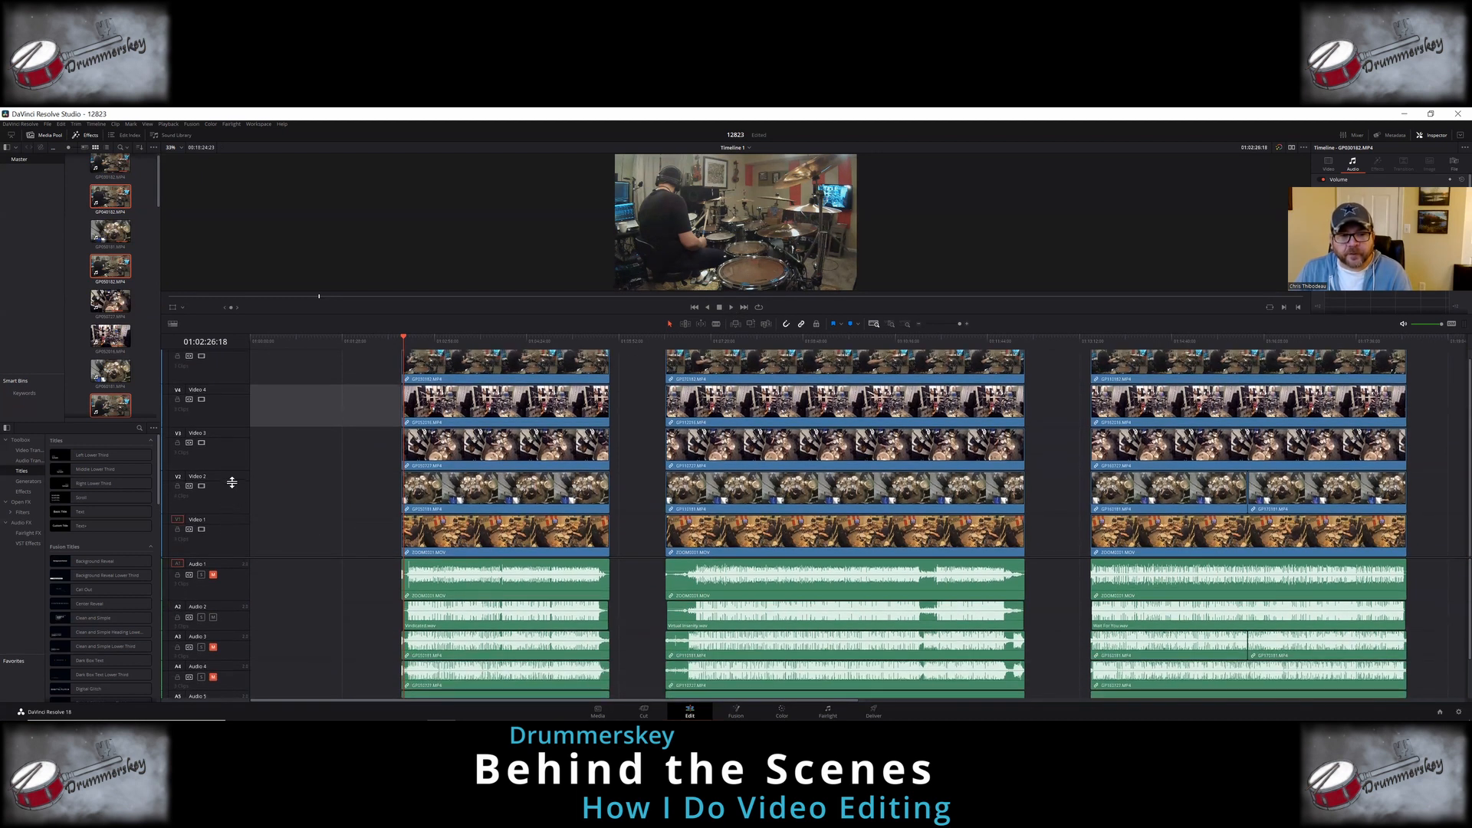
scroll(214, 651, "down", 1)
left_click(212, 663)
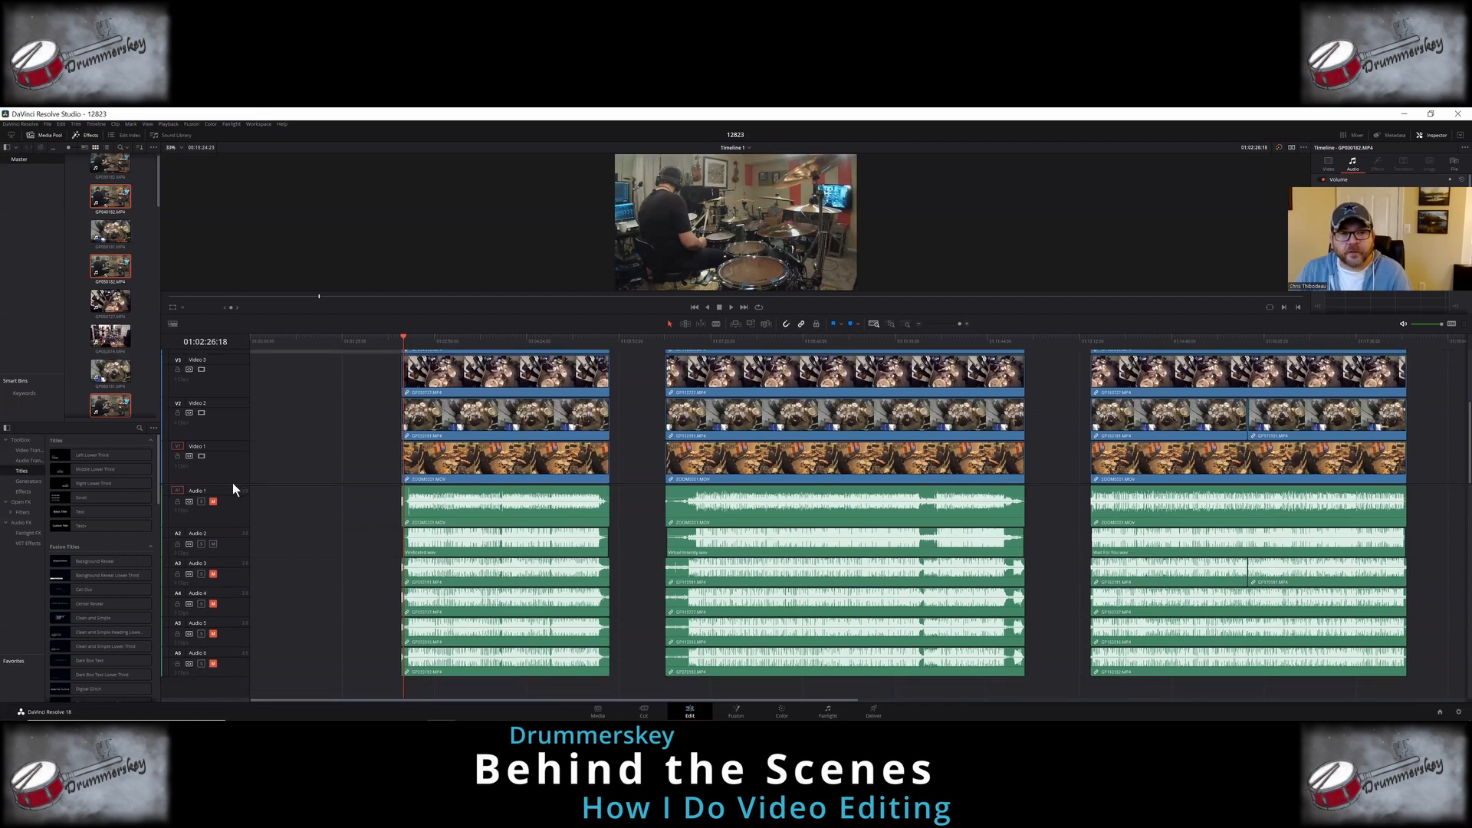
left_click_drag(232, 483, 232, 504)
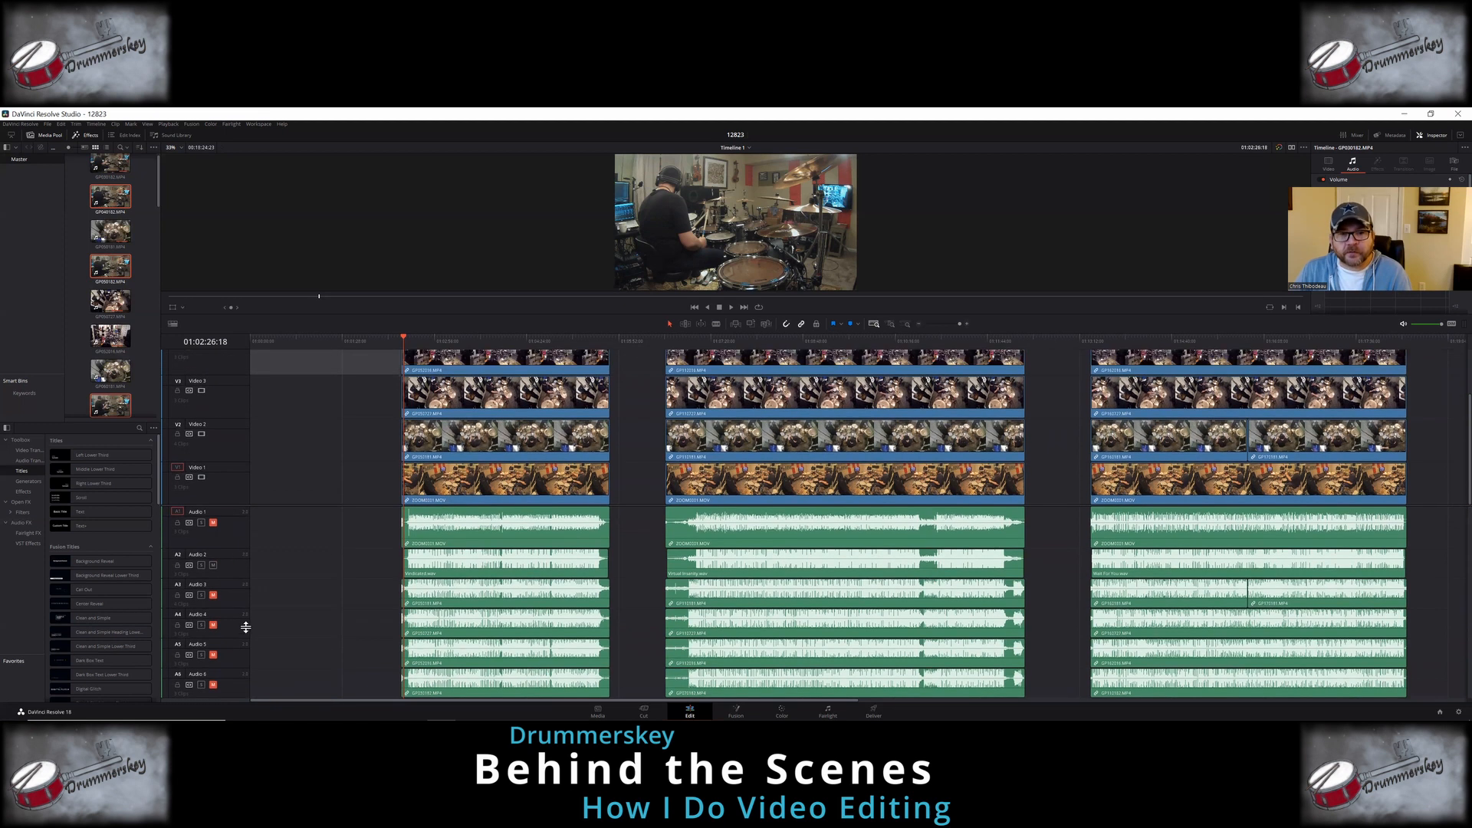
left_click_drag(245, 635, 246, 681)
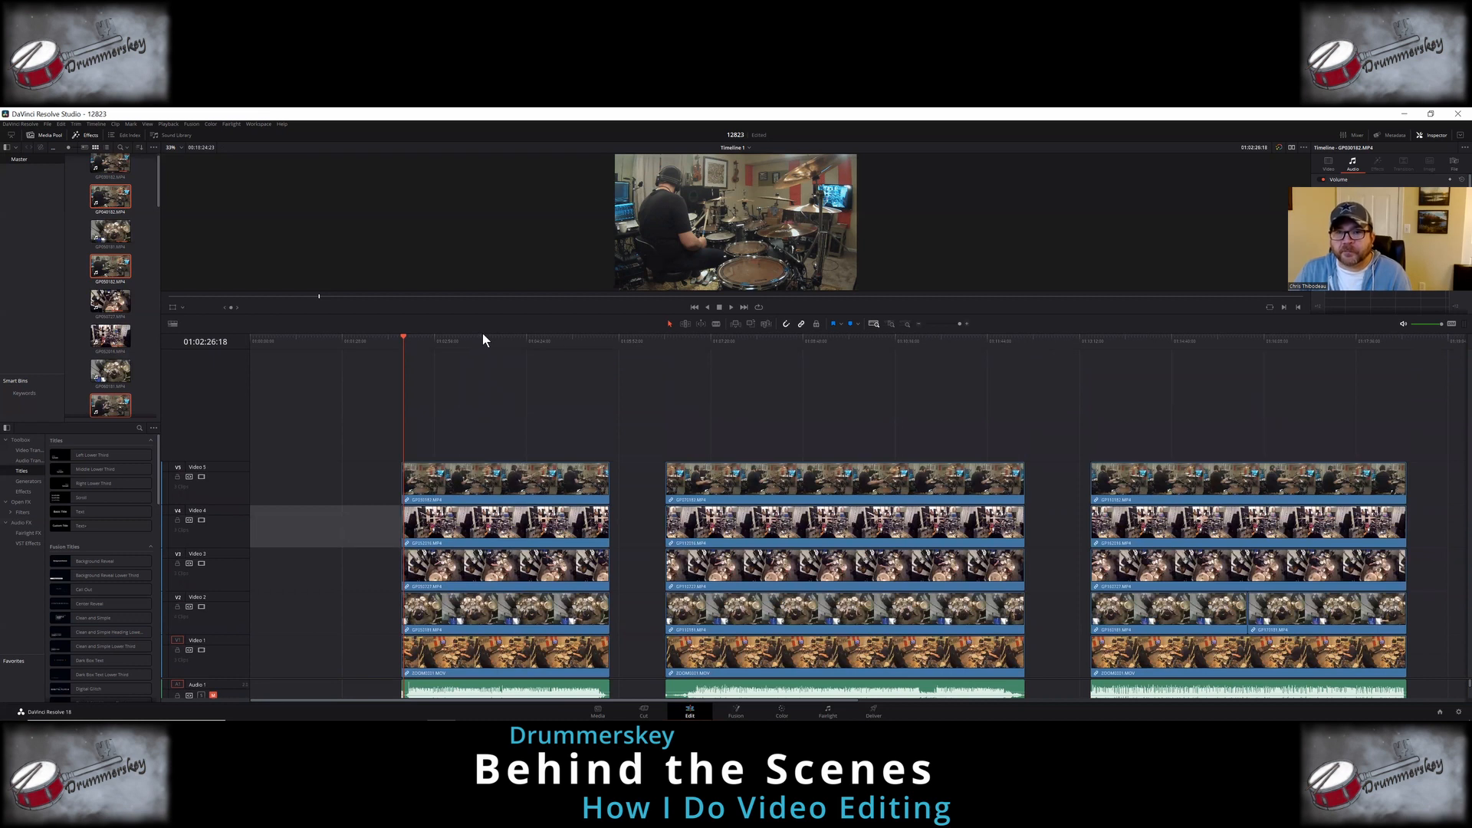
left_click_drag(470, 428, 674, 397)
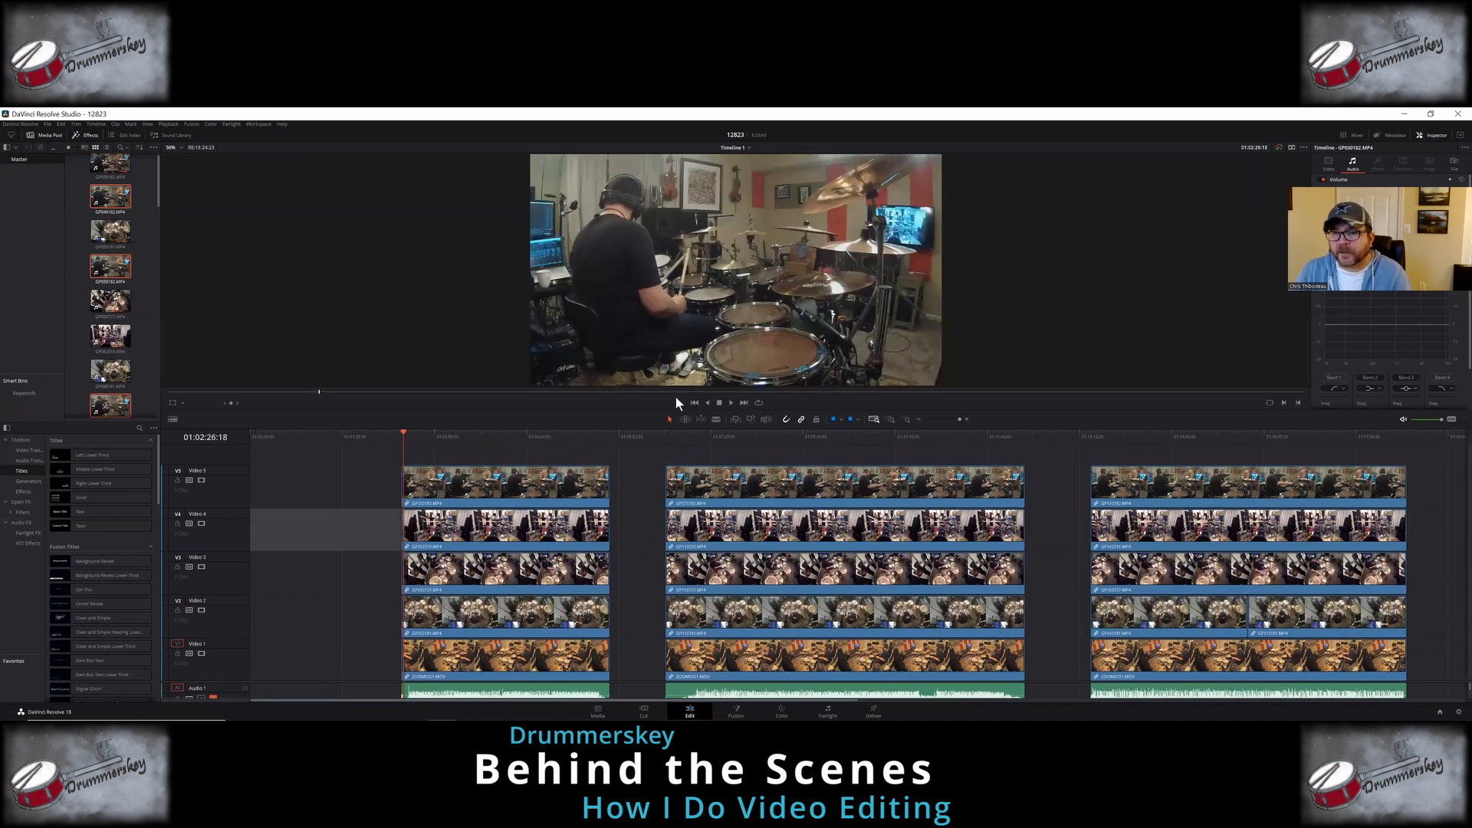
Step: Disable video tracks 5, 4, 3 and 2 to preview only the Video 1 camera, and give the timeline more room
left_click(730, 402)
left_click(201, 480)
left_click(200, 522)
left_click(201, 566)
left_click(200, 609)
left_click_drag(550, 427, 550, 357)
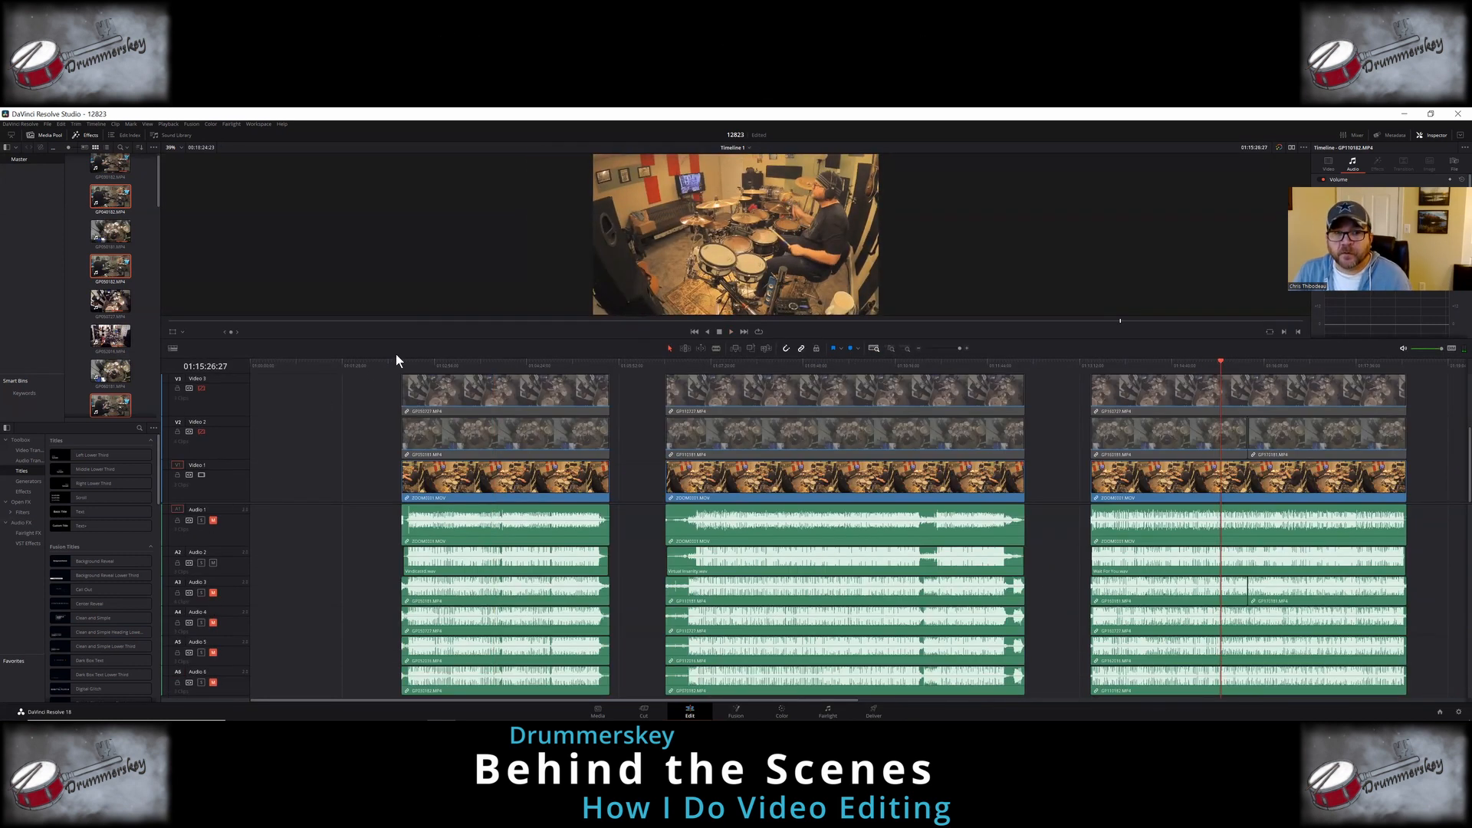
left_click_drag(399, 356, 397, 301)
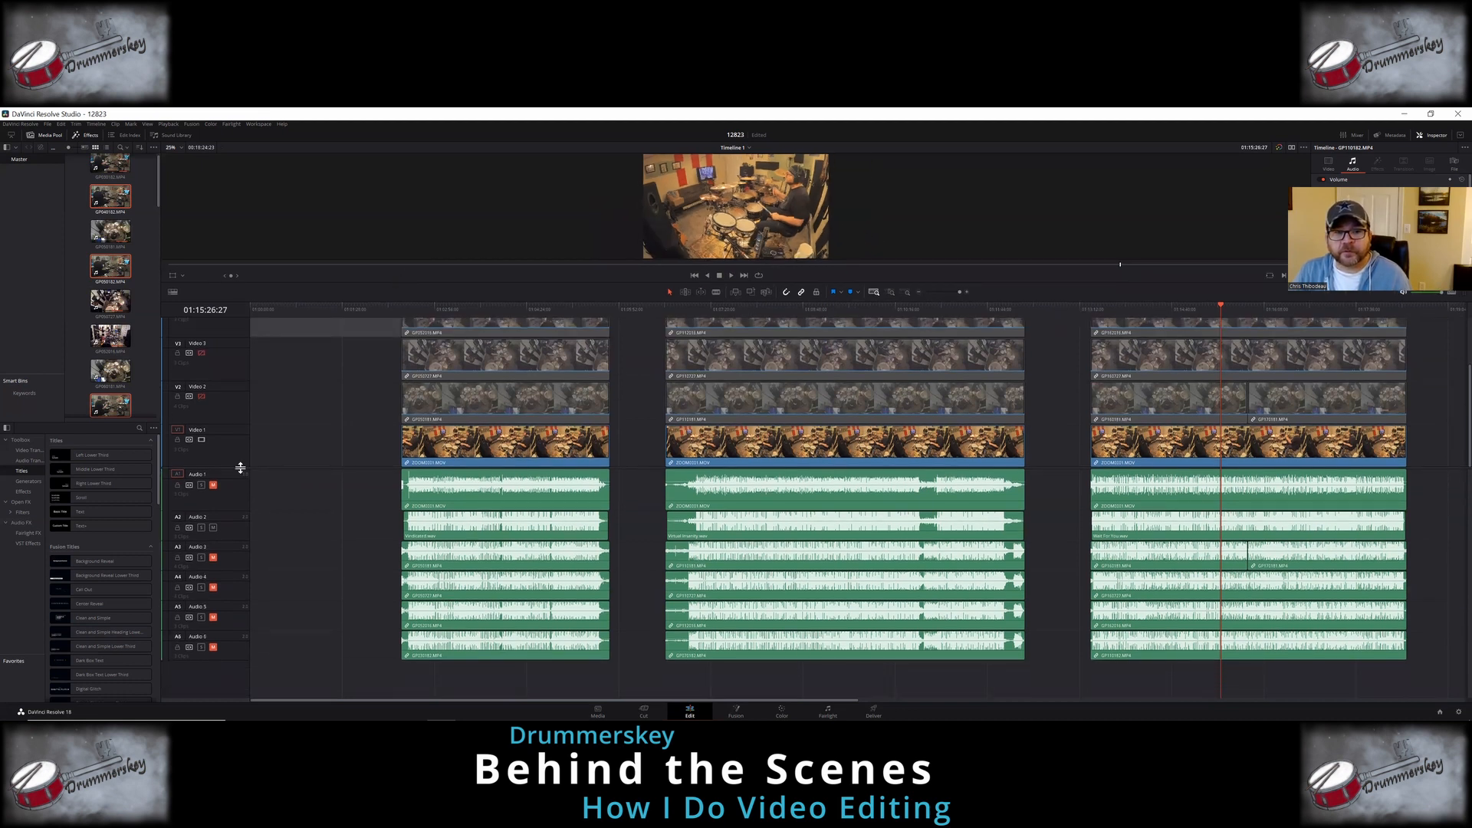
left_click_drag(240, 468, 237, 547)
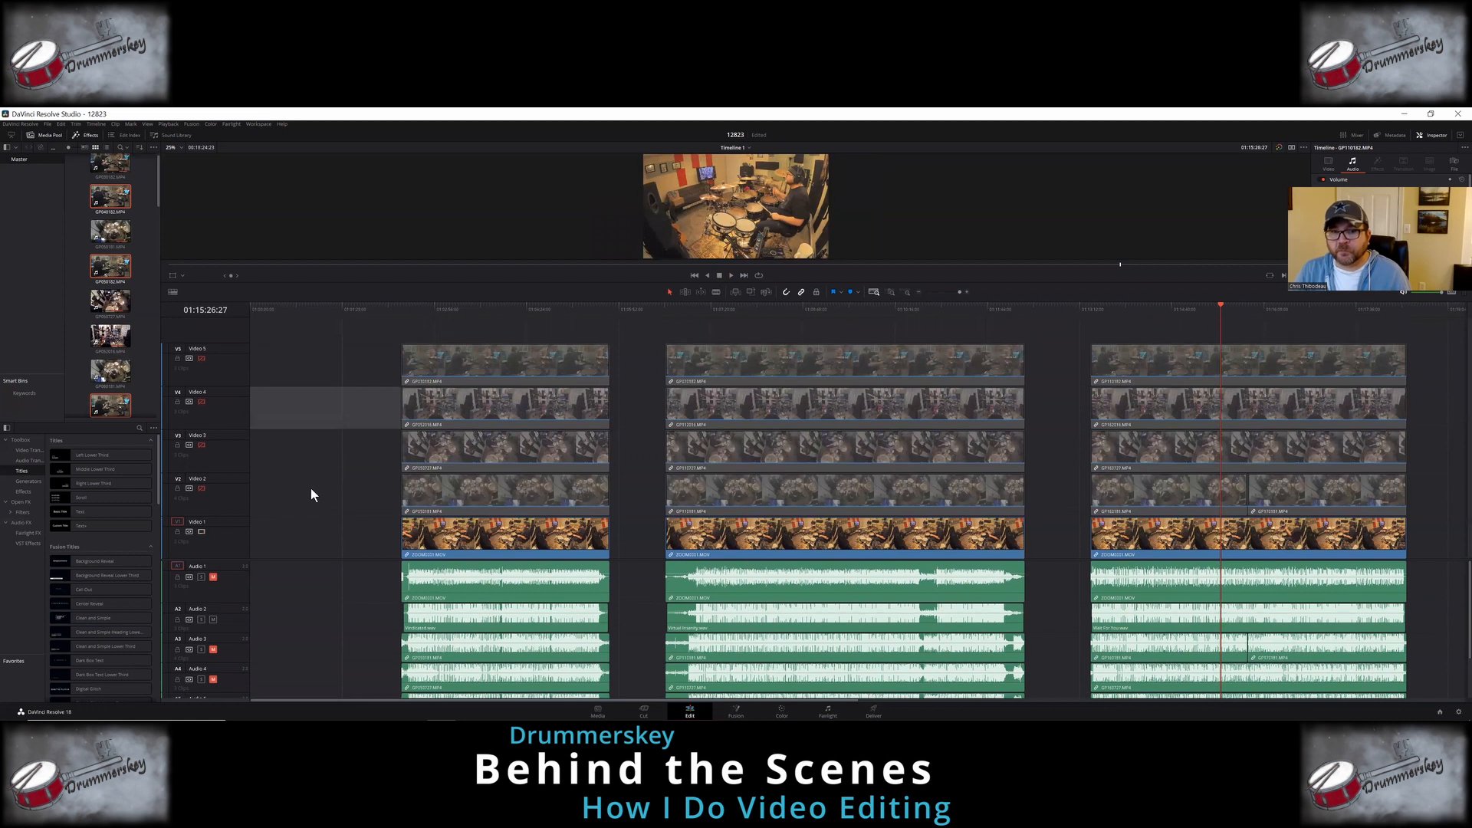
Step: Re-enable video tracks 2, 3, 4 and 5
left_click(201, 489)
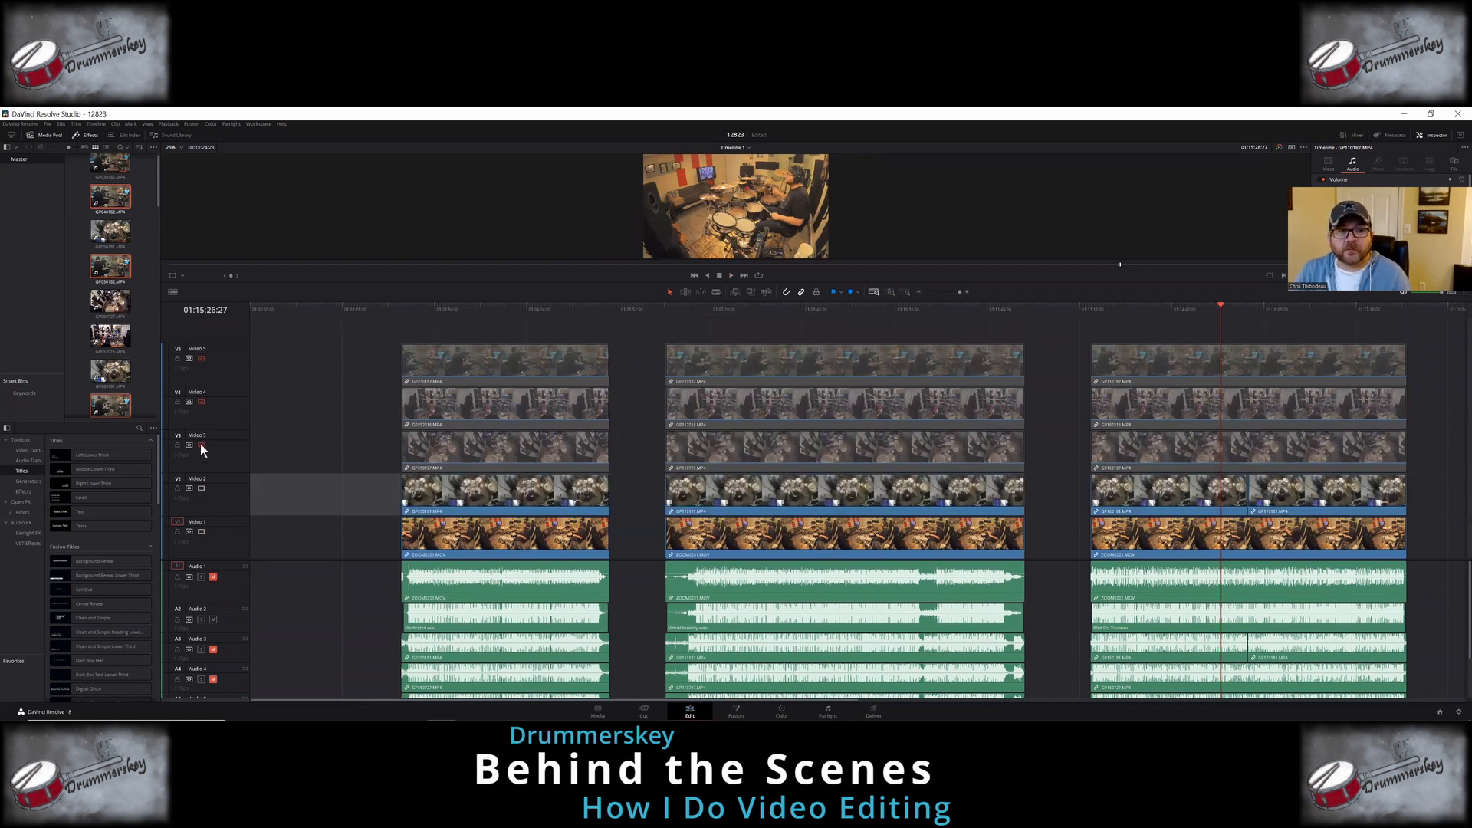
left_click(201, 445)
left_click(201, 358)
left_click(201, 402)
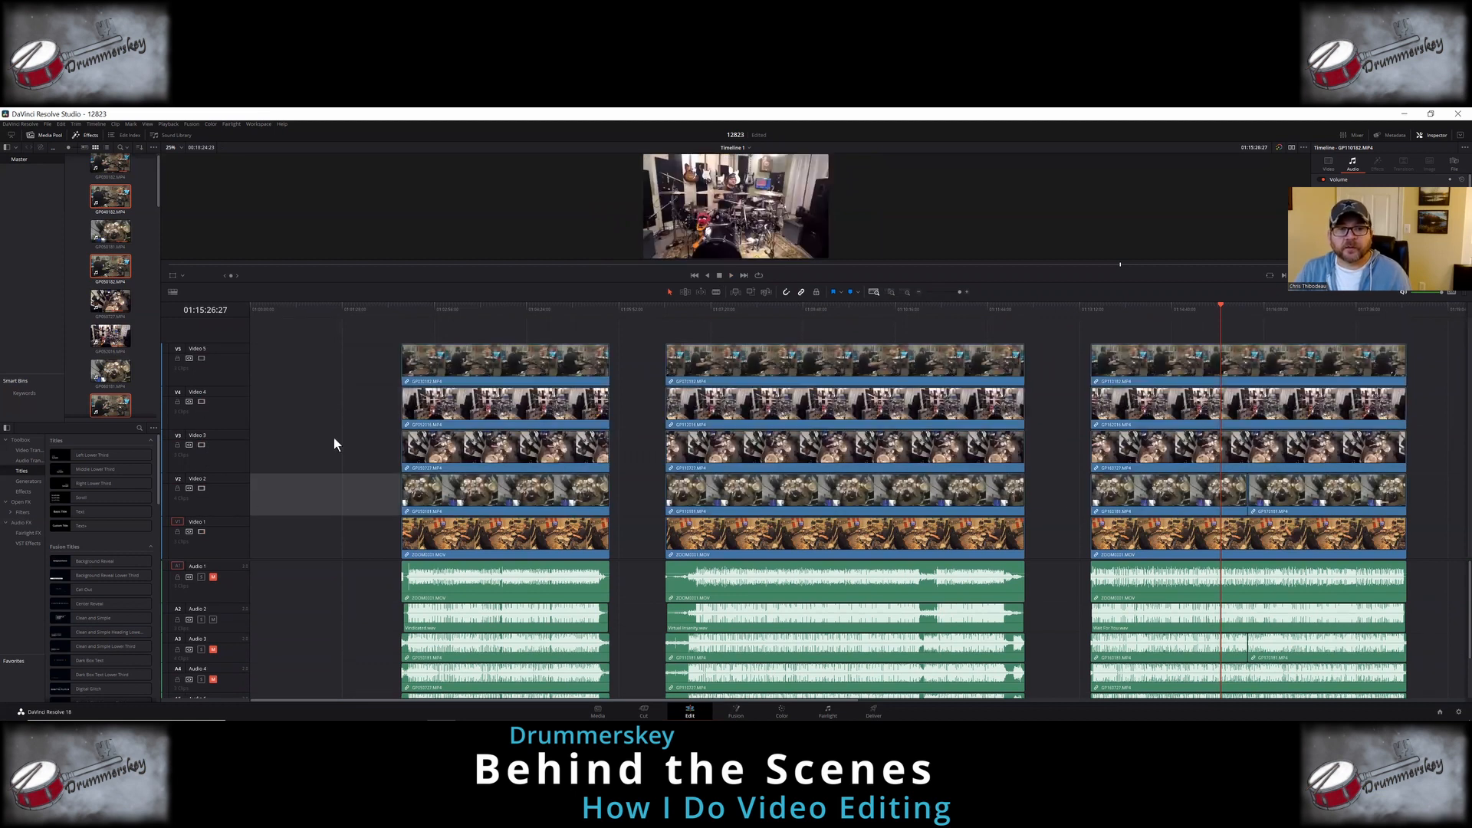
Step: Unlink the video from the audio for every clip on the timeline
key("ctrl+a")
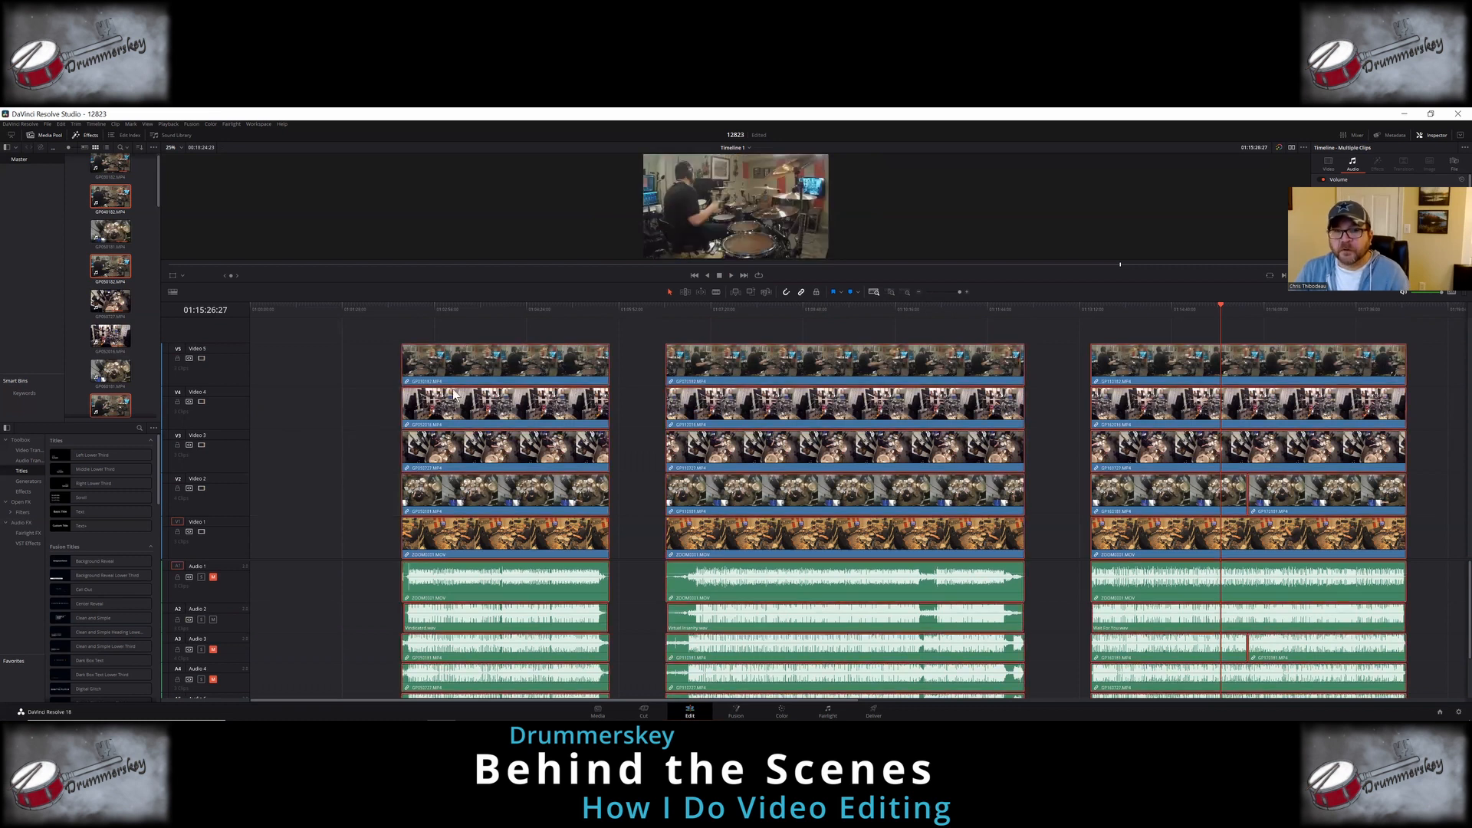
right_click(463, 373)
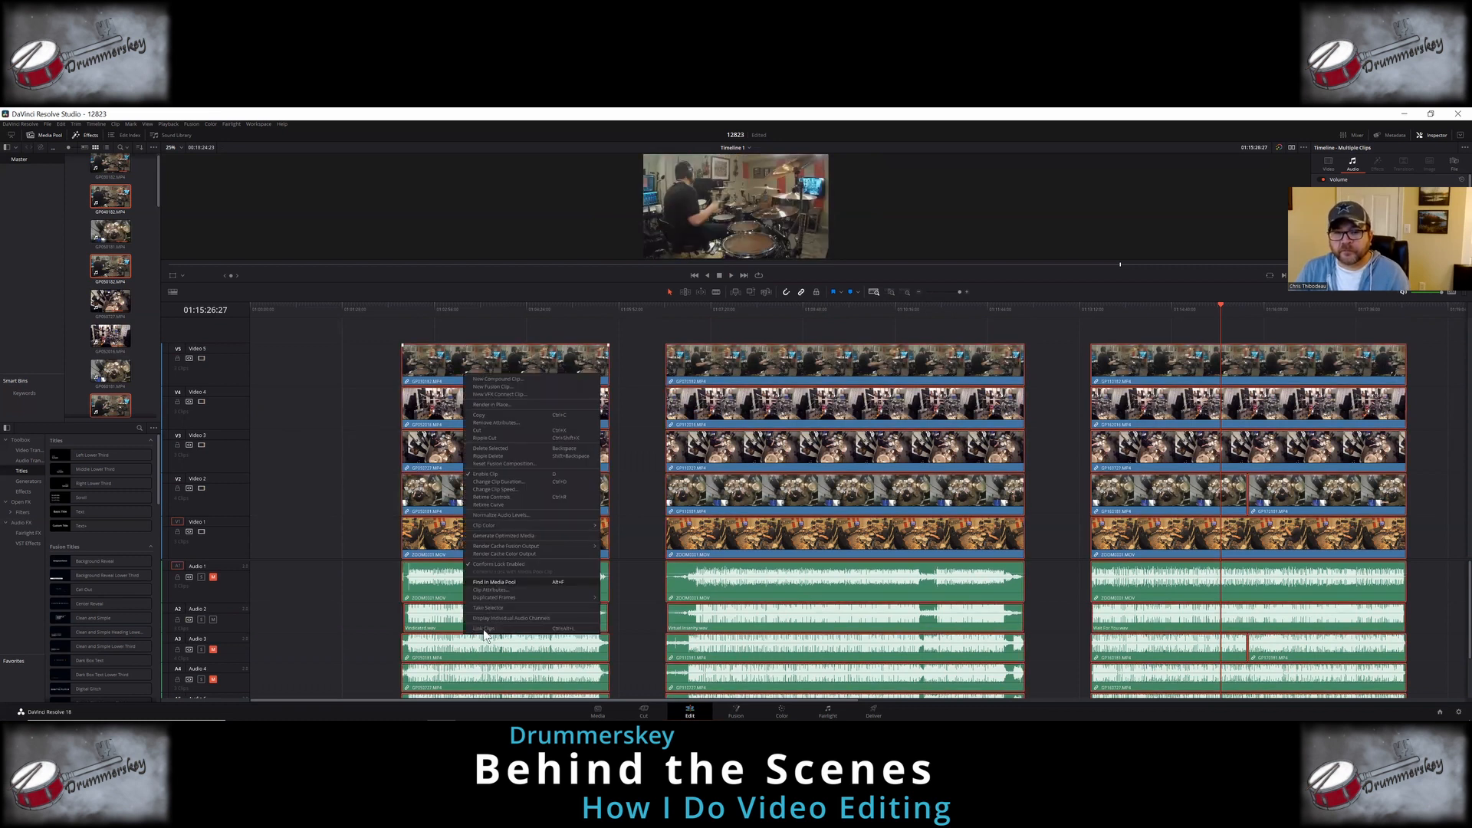
left_click(499, 565)
right_click(489, 369)
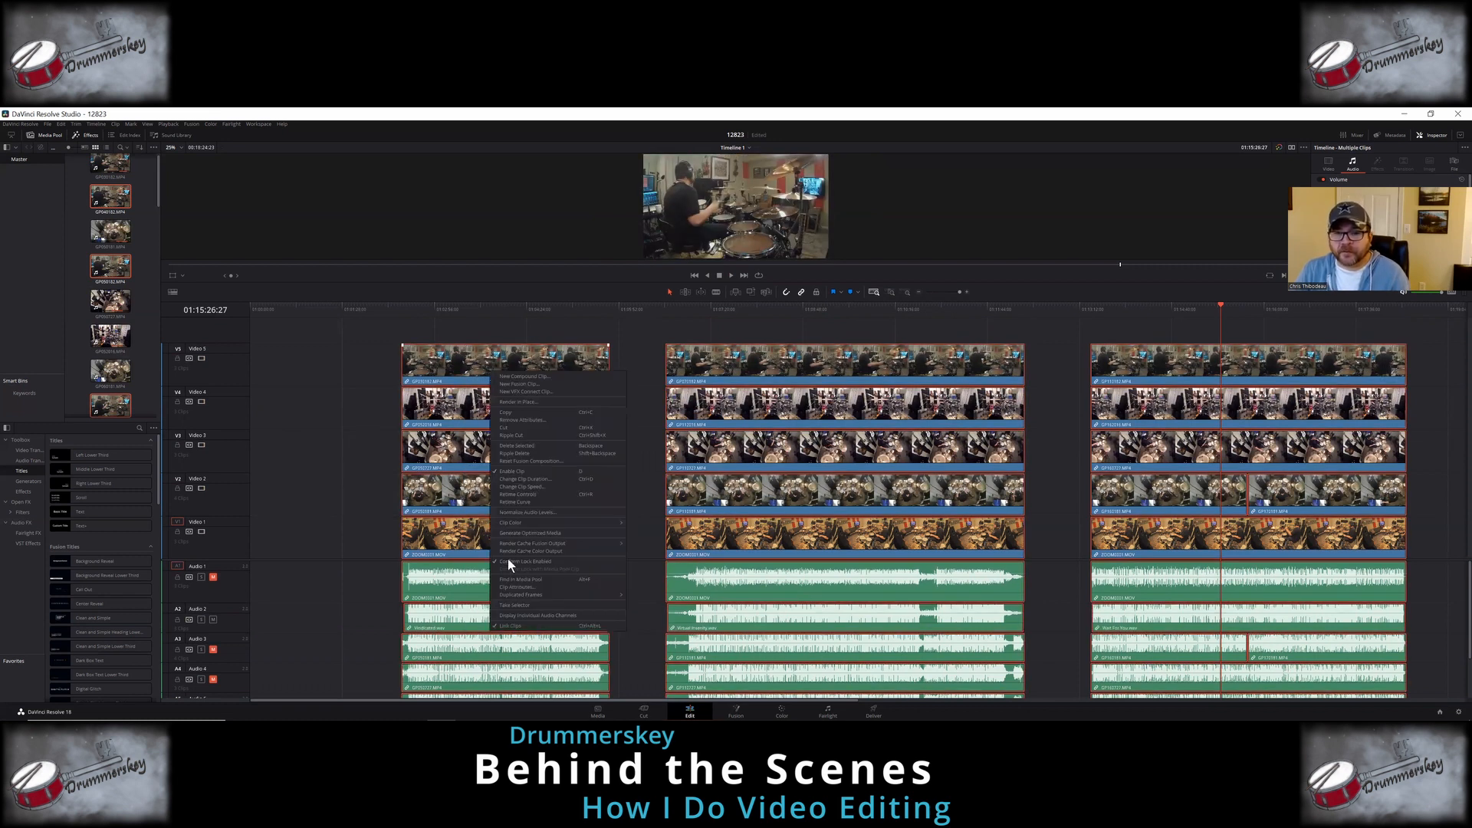
left_click(510, 625)
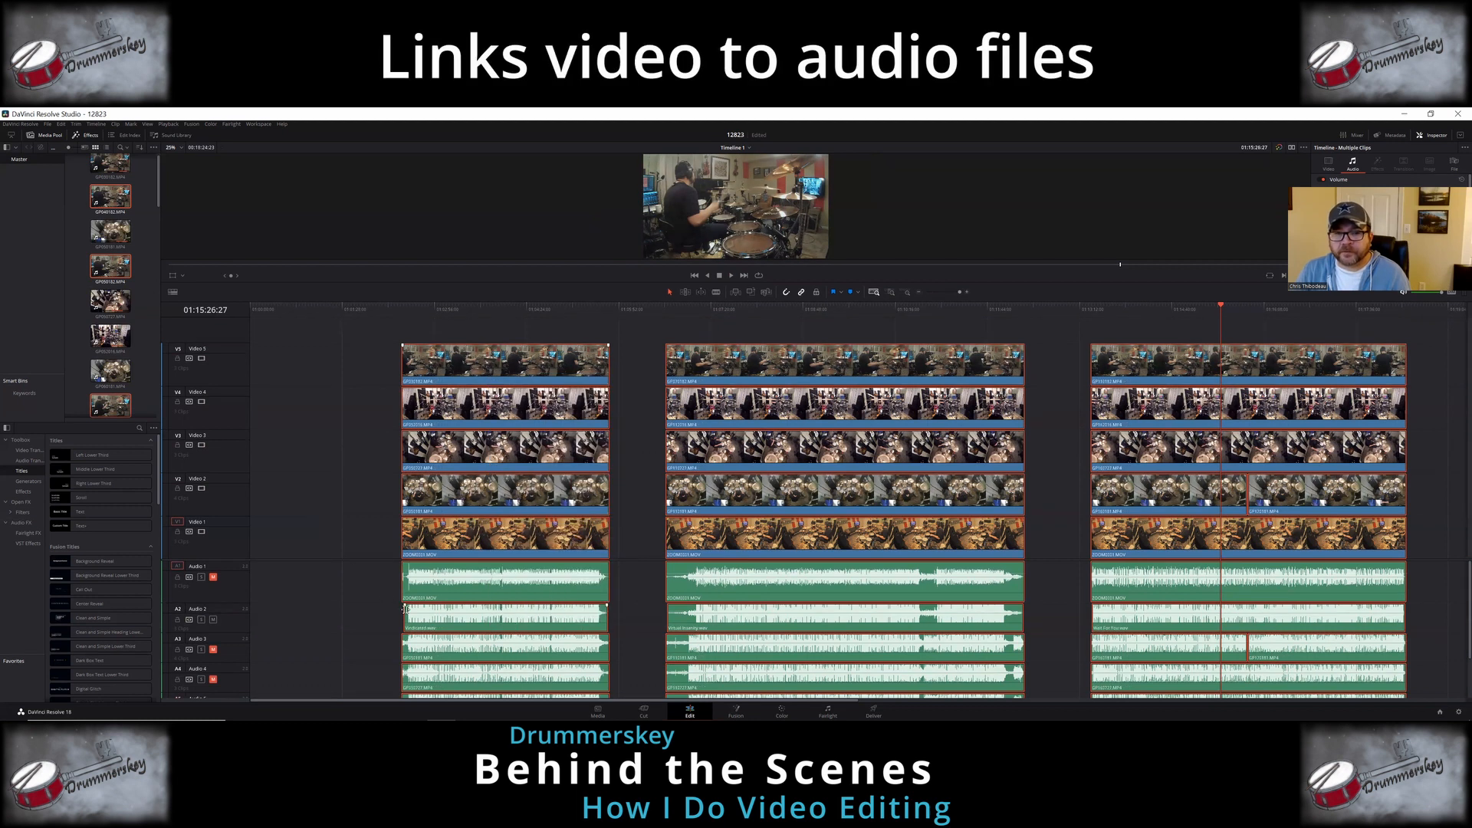
Step: Delete the camera audio clips on Audio 1, 3, 4, 5 and 6 for all three songs, keeping the song audio on Audio 2
left_click(454, 579)
left_click_drag(367, 558, 370, 439)
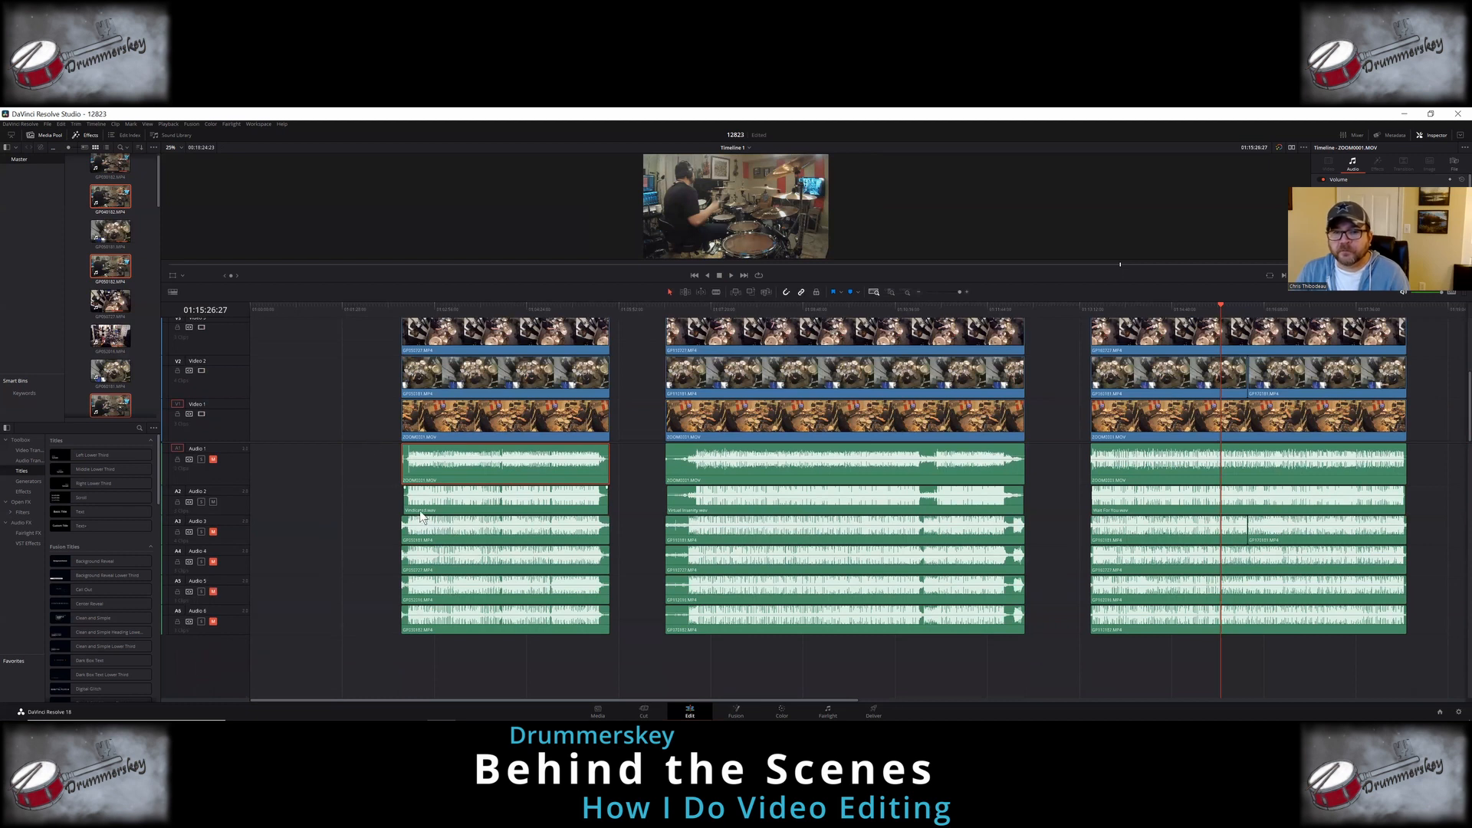
left_click(451, 531, "ctrl")
left_click(452, 564, "ctrl")
left_click(449, 591, "ctrl")
left_click(451, 619, "ctrl")
left_click(759, 622, "ctrl")
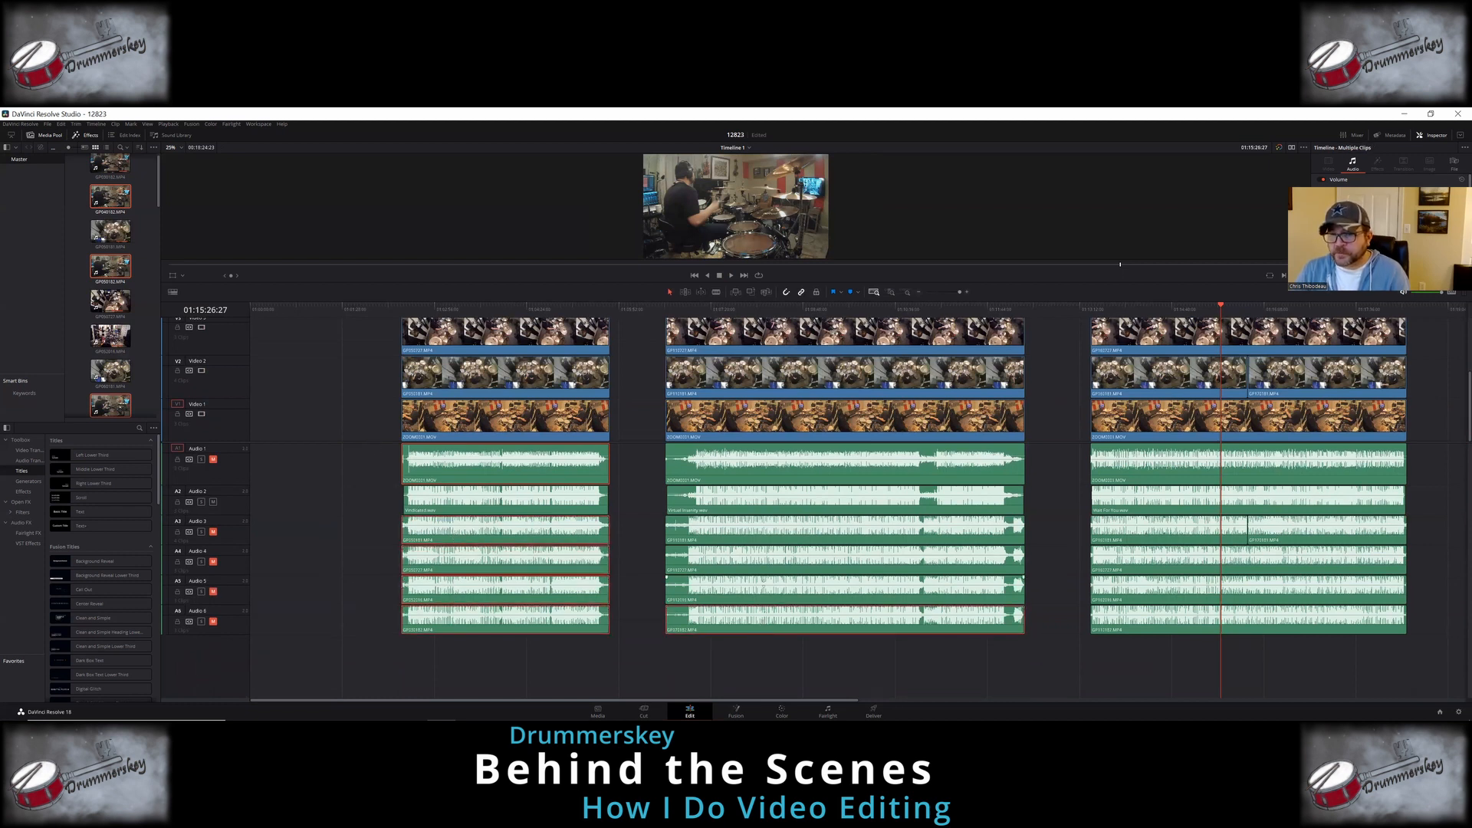
left_click(766, 594, "ctrl")
left_click(766, 555, "ctrl")
left_click(756, 524, "ctrl")
left_click(762, 465, "ctrl")
left_click(1215, 466, "ctrl")
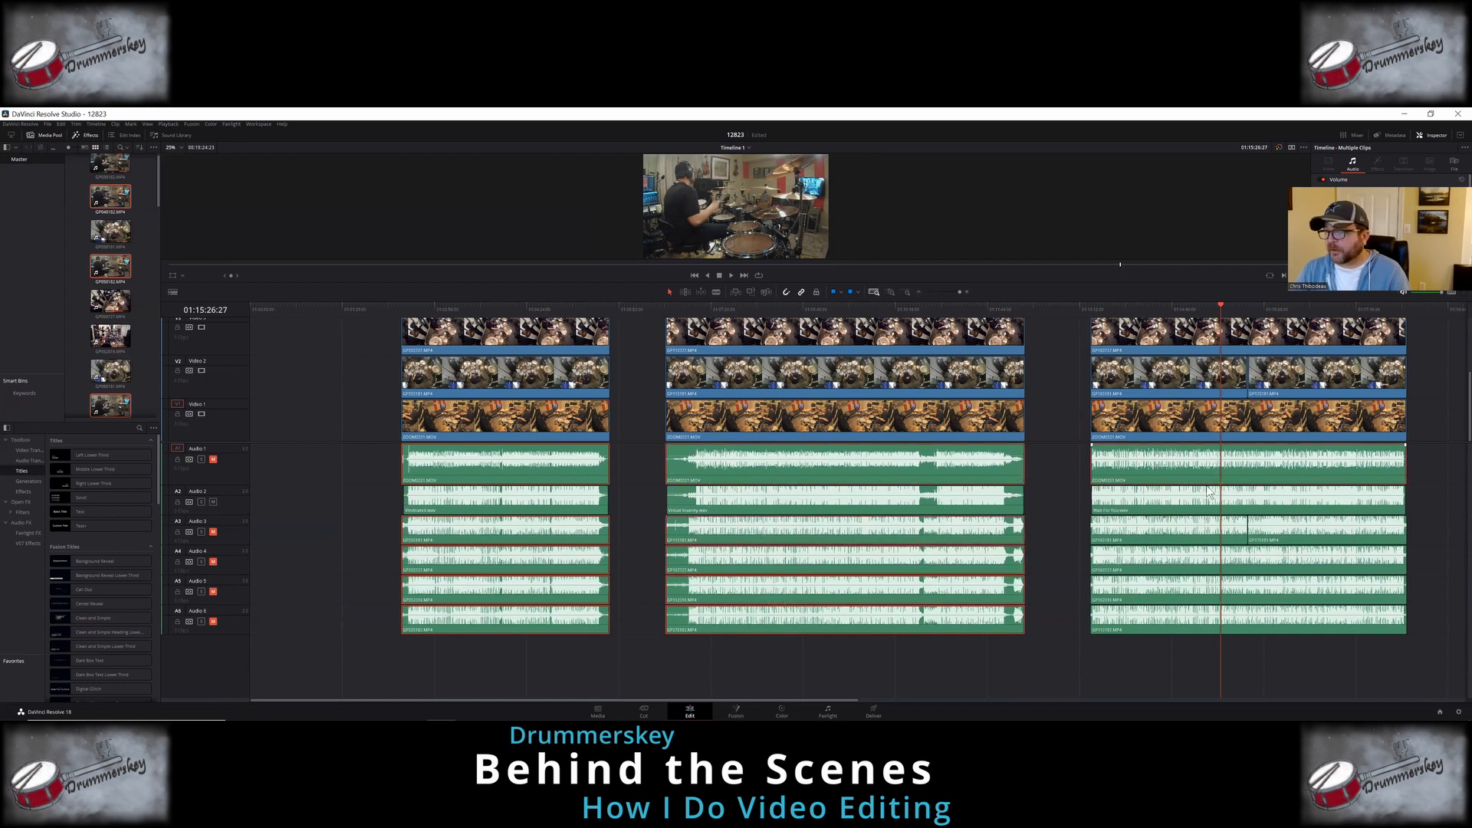
left_click(1179, 527, "ctrl")
left_click(1295, 529, "ctrl")
left_click(1261, 561, "ctrl")
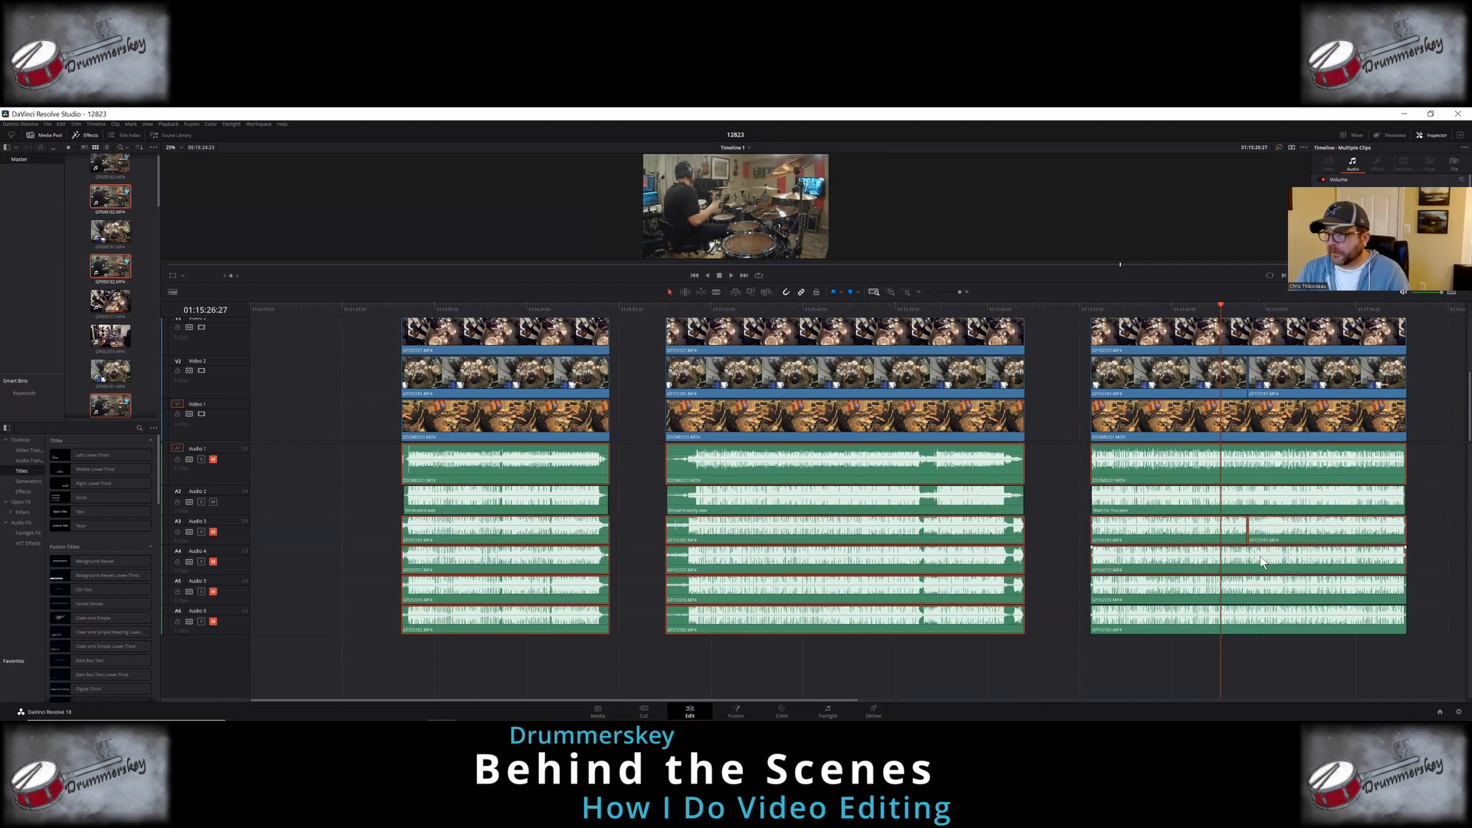
left_click(1235, 588, "ctrl")
left_click(1239, 614, "ctrl")
right_click(1240, 615)
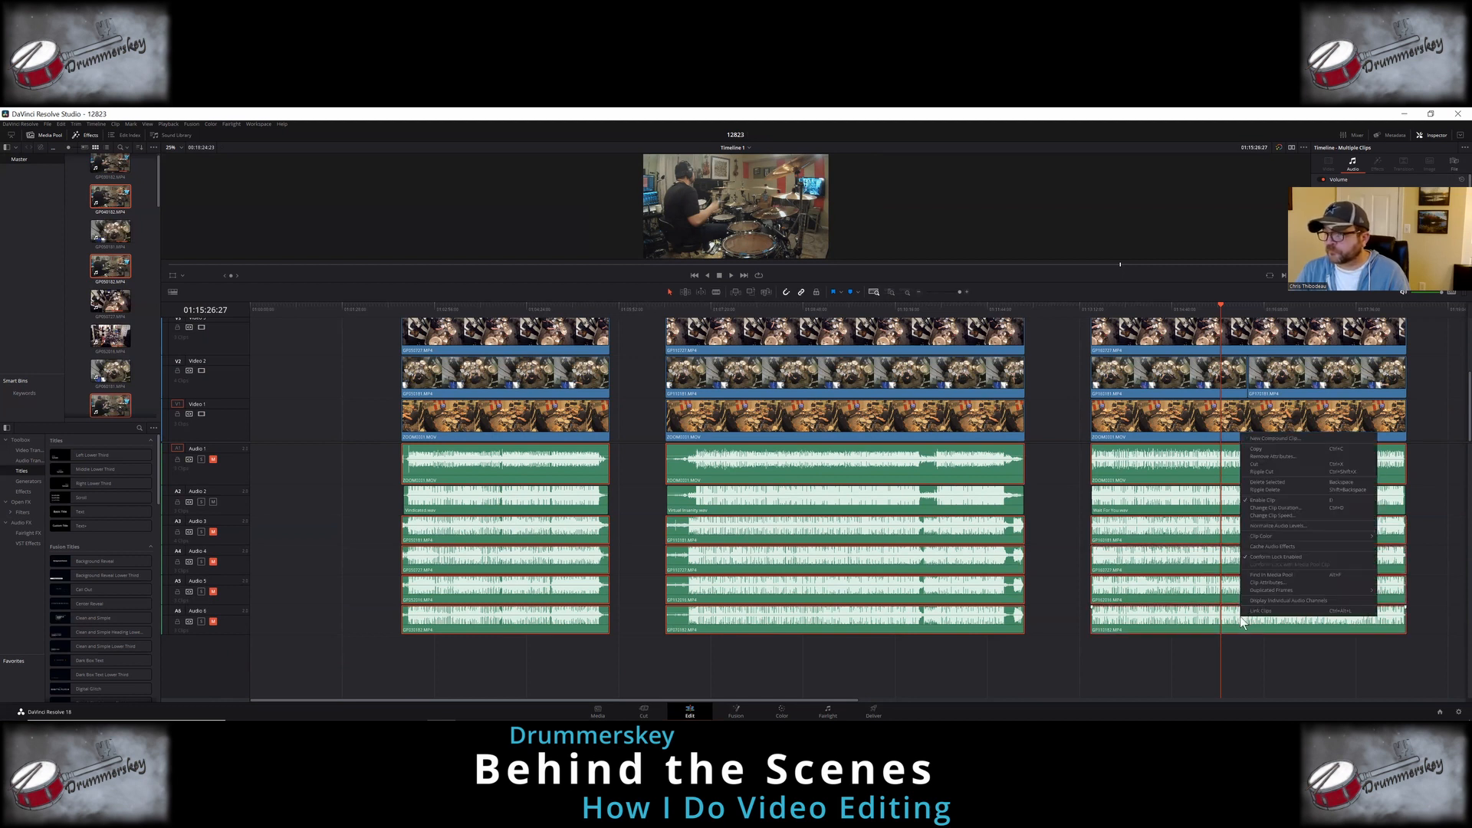
left_click(1272, 481)
Step: Remove all empty audio tracks and bring the five video tracks and the remaining song audio track into view
right_click(223, 485)
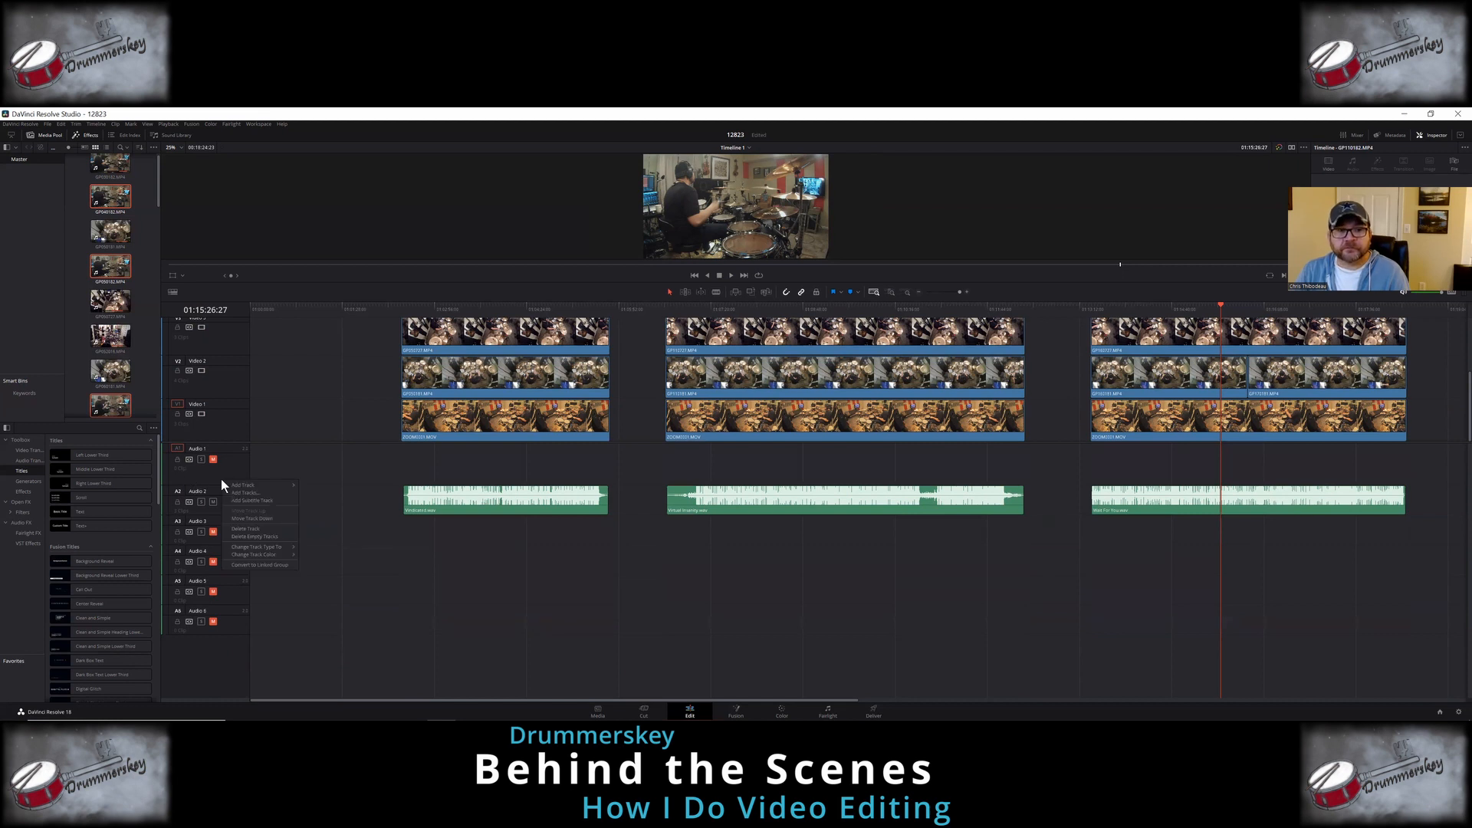
left_click(251, 535)
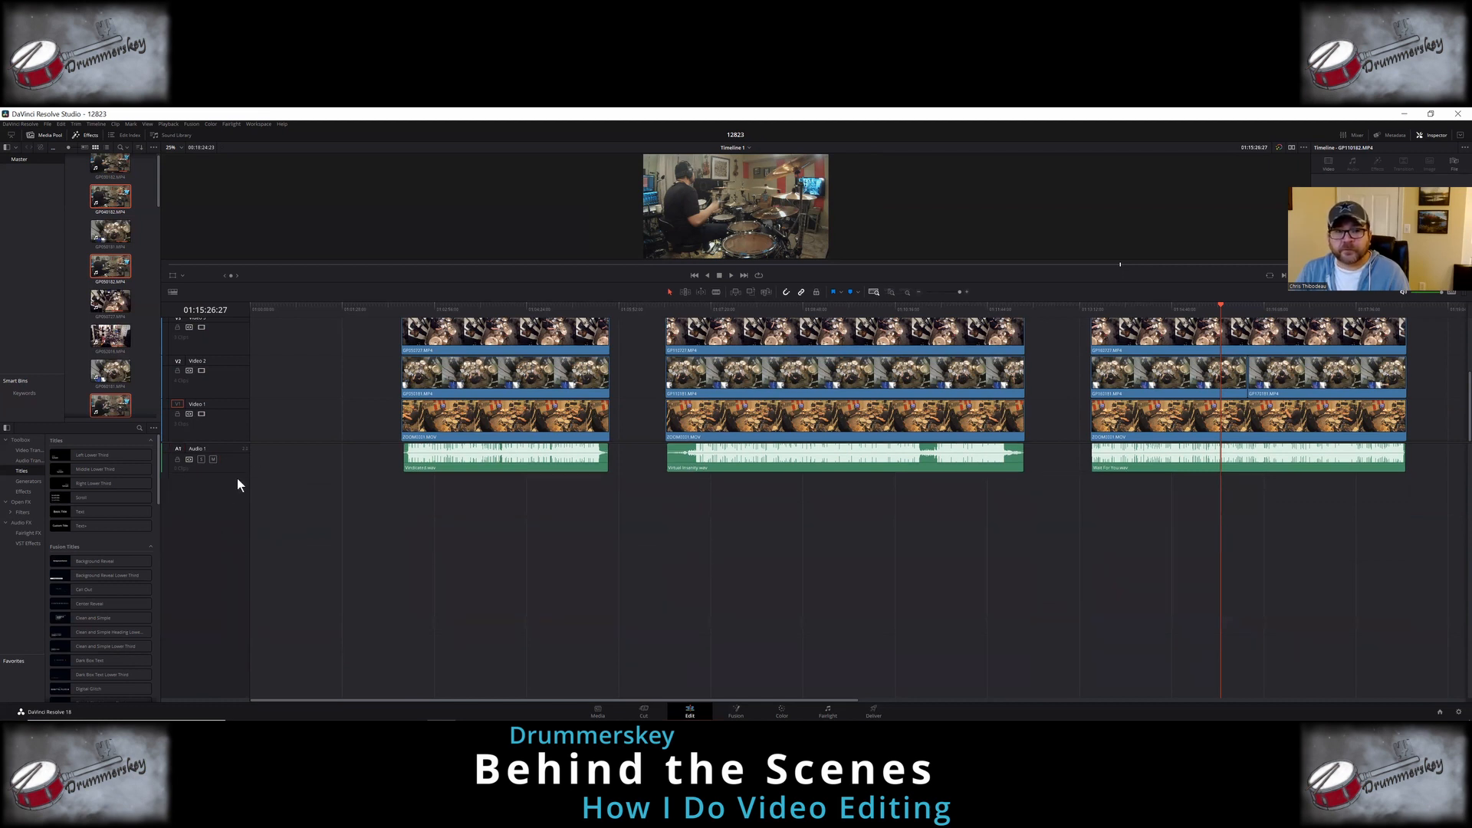
left_click_drag(241, 444, 247, 613)
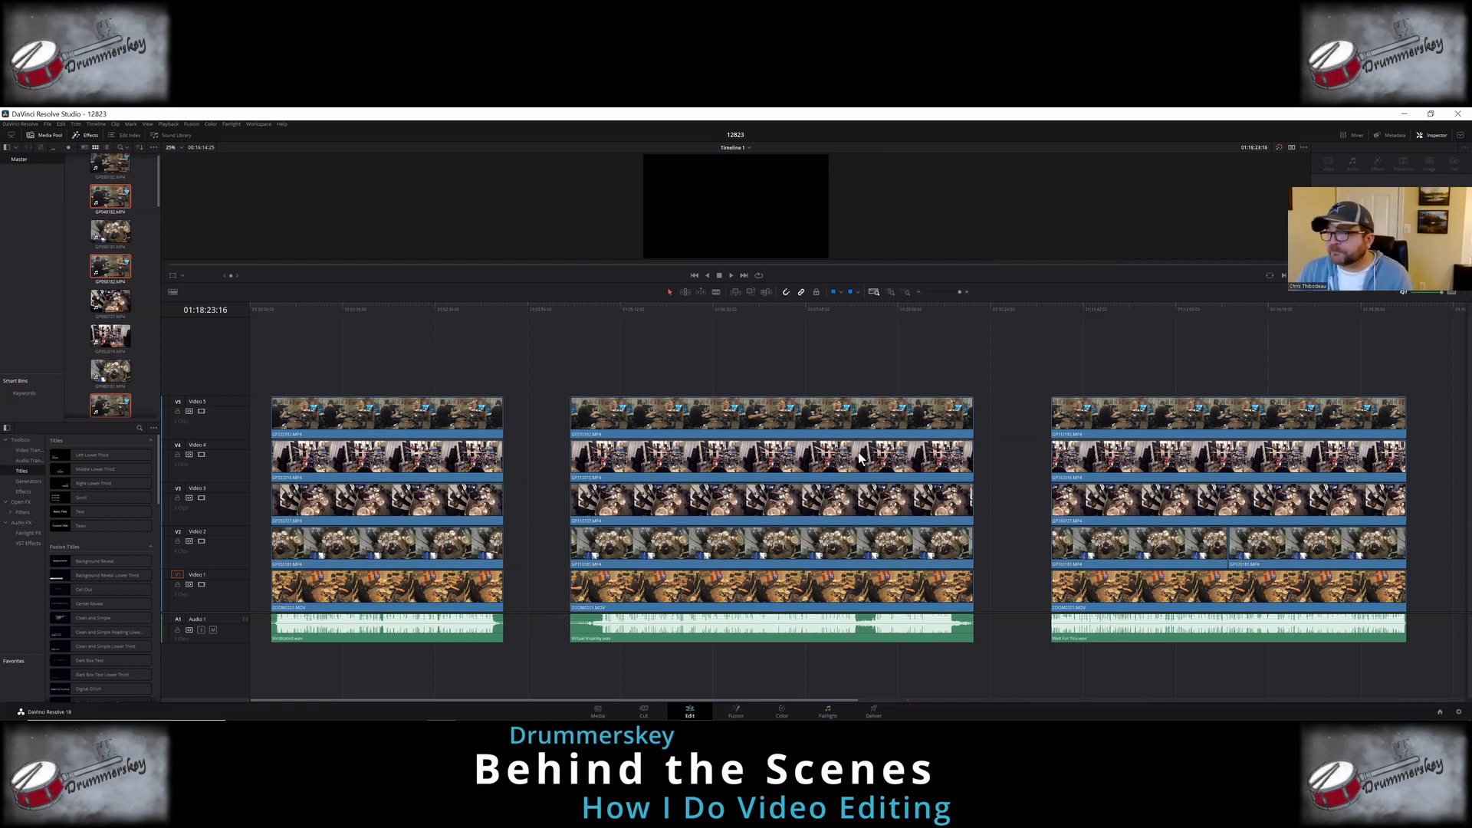
Step: Copy all of the third song's video and audio clips
left_click_drag(1111, 359, 1222, 664)
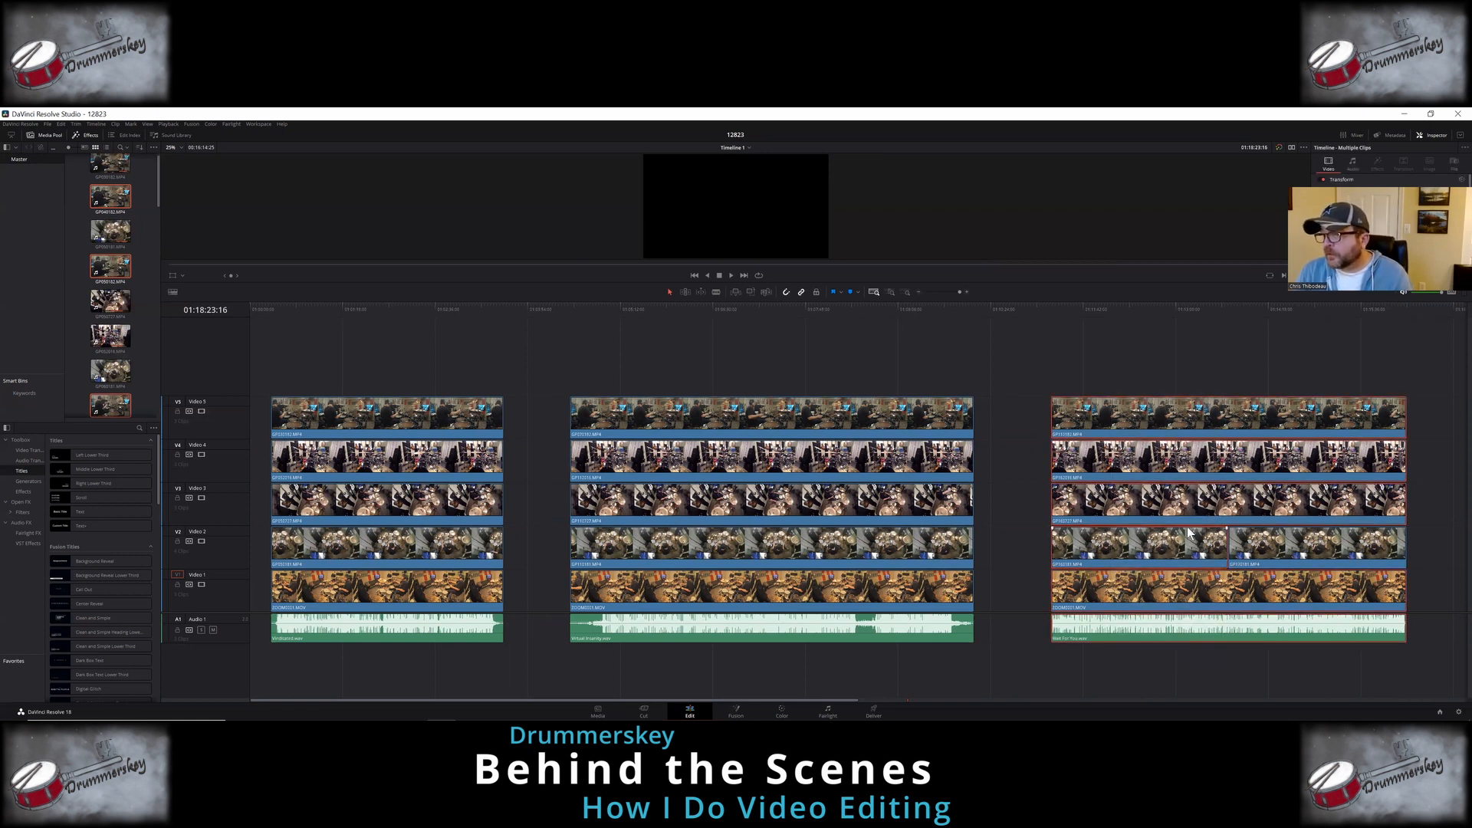
left_click_drag(1115, 353, 1431, 659)
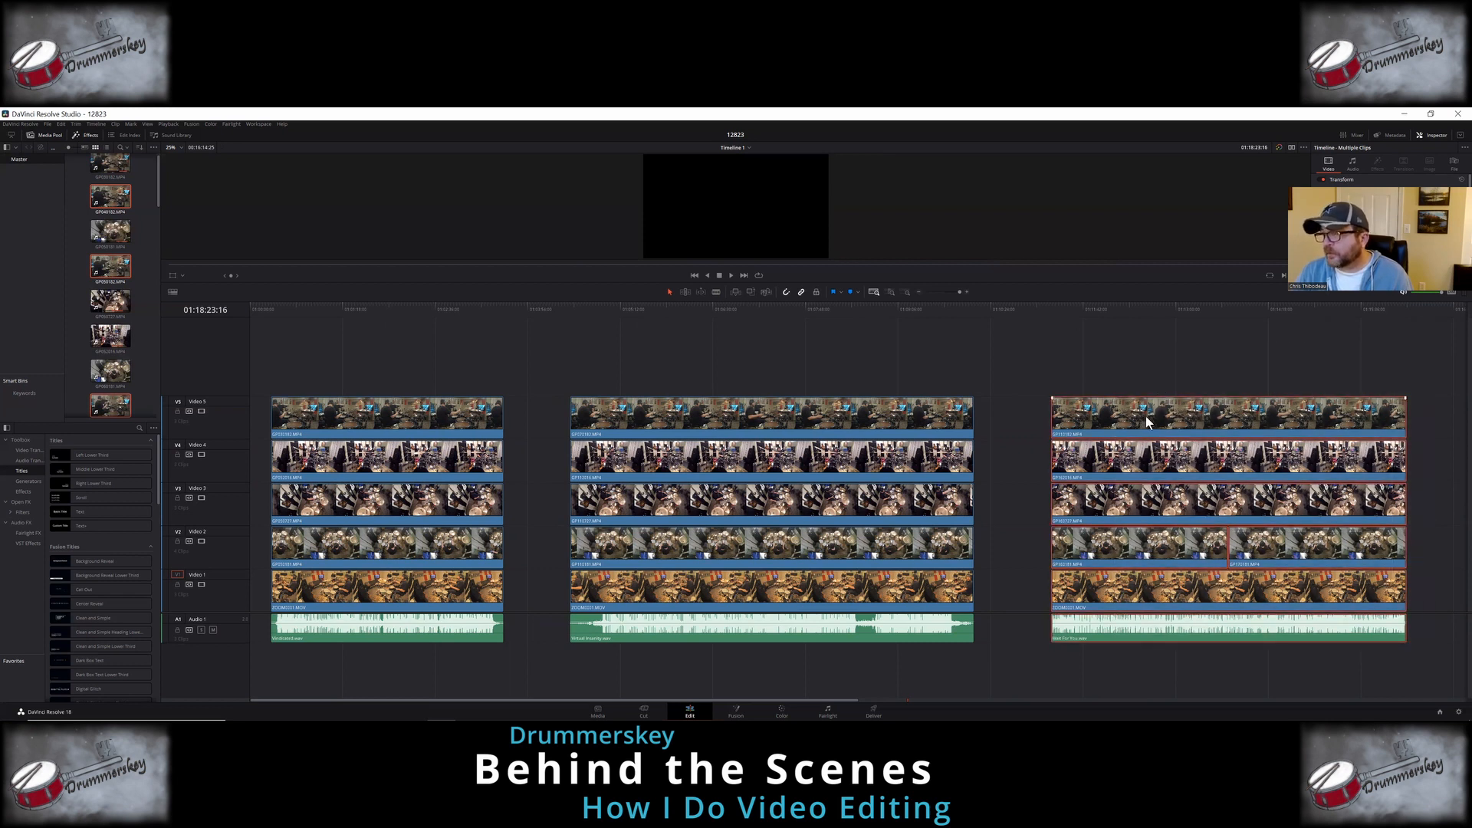
right_click(1146, 415)
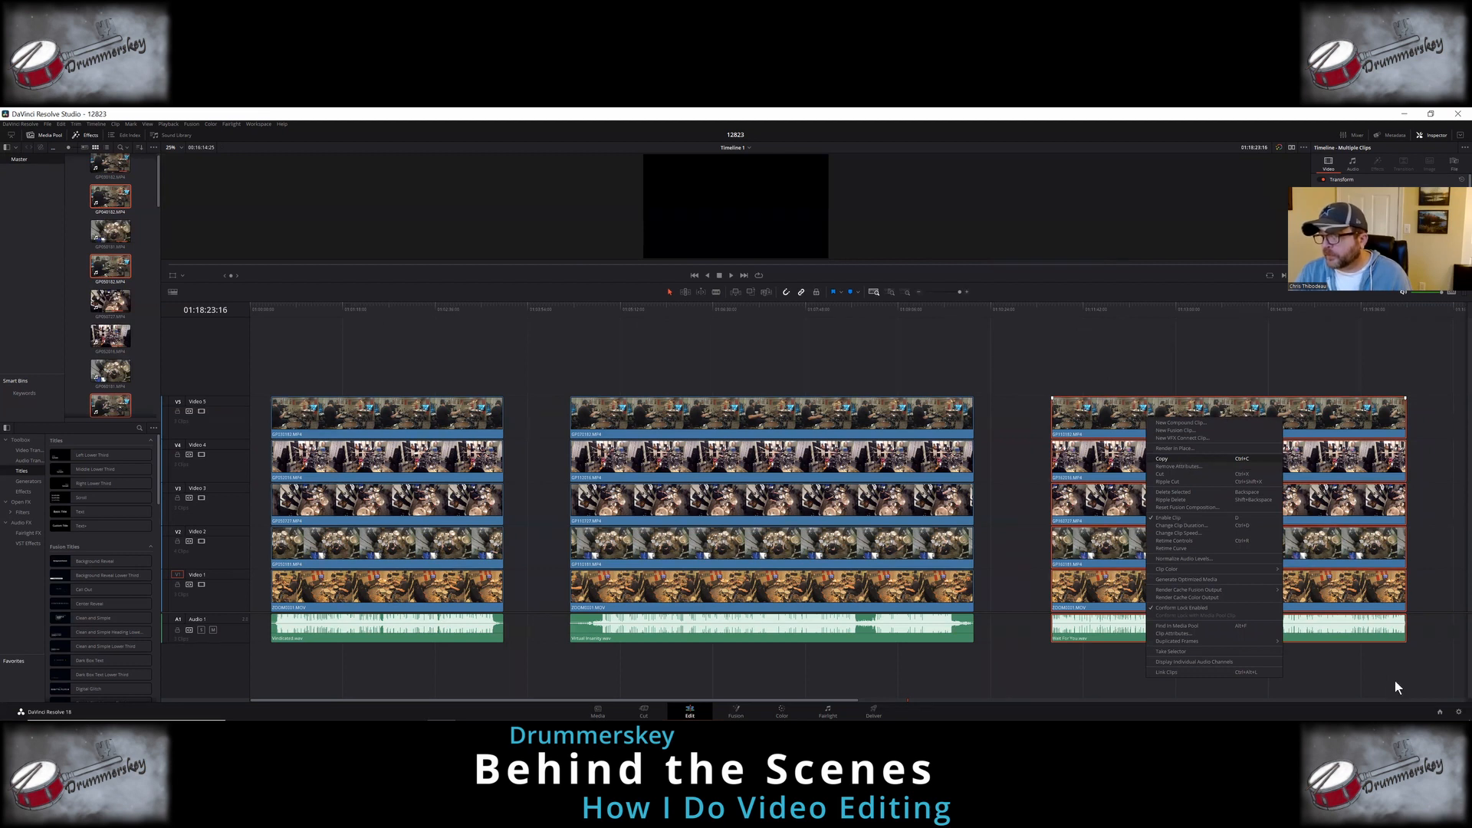
Step: Create a new project named "Wait For You" in the local project library
left_click(1438, 711)
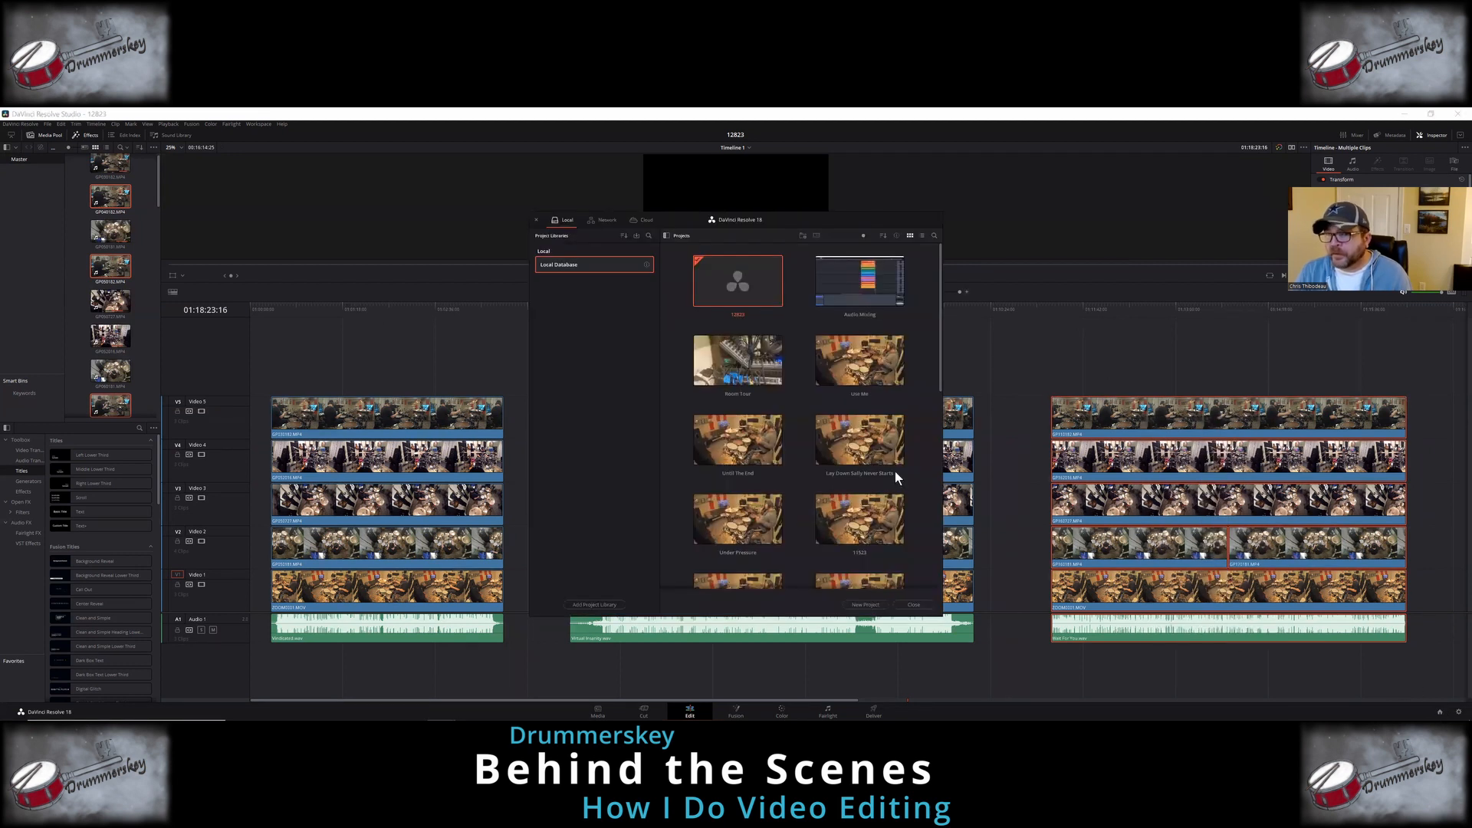
left_click(864, 604)
type("Wait For You")
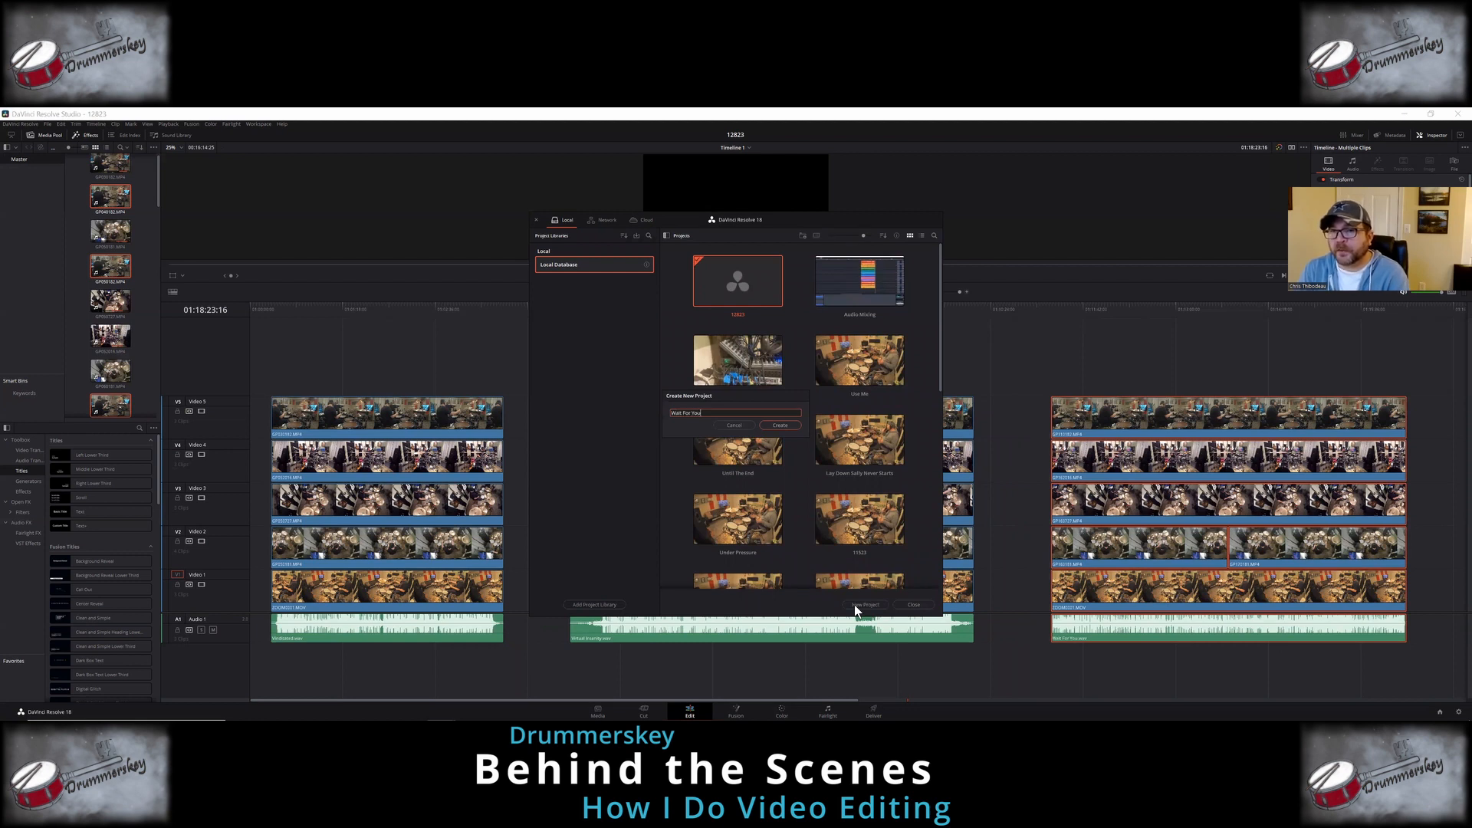
left_click(781, 425)
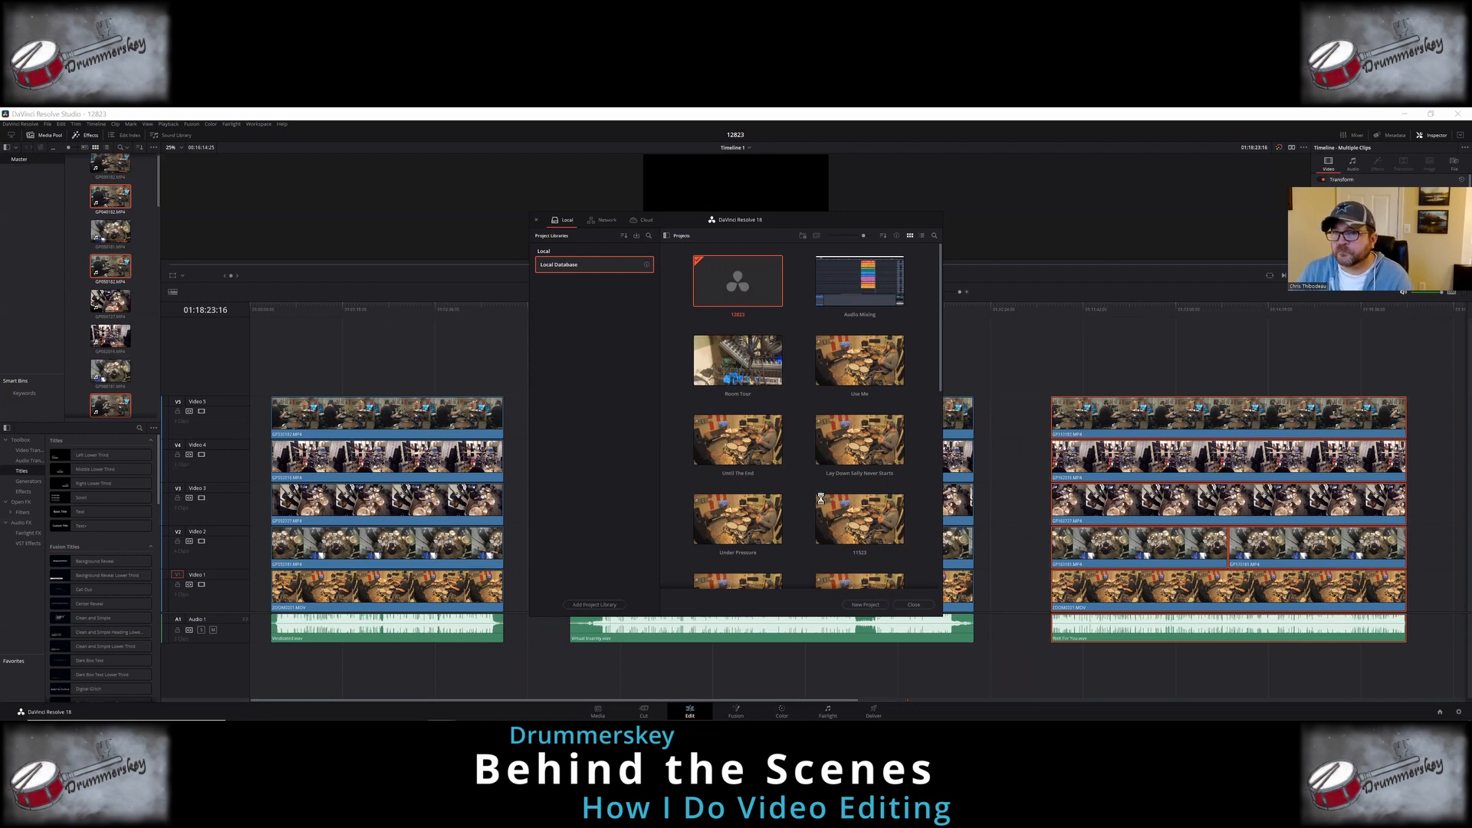
Step: Import the ZOOM0001 video from the 12823 folder and place it on the empty timeline as a placeholder clip
left_click(45, 123)
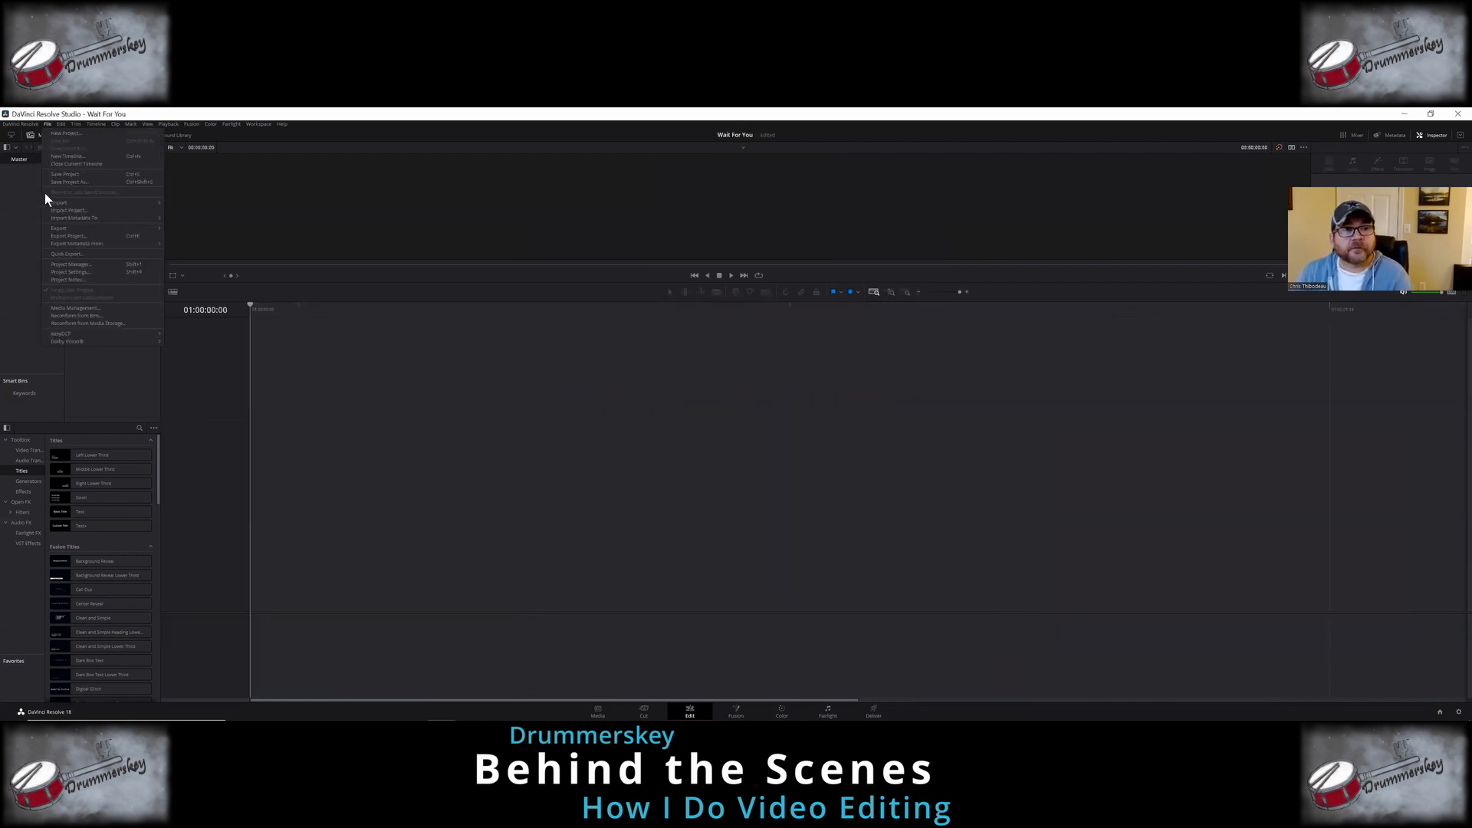
mouse_move(63, 202)
left_click(191, 208)
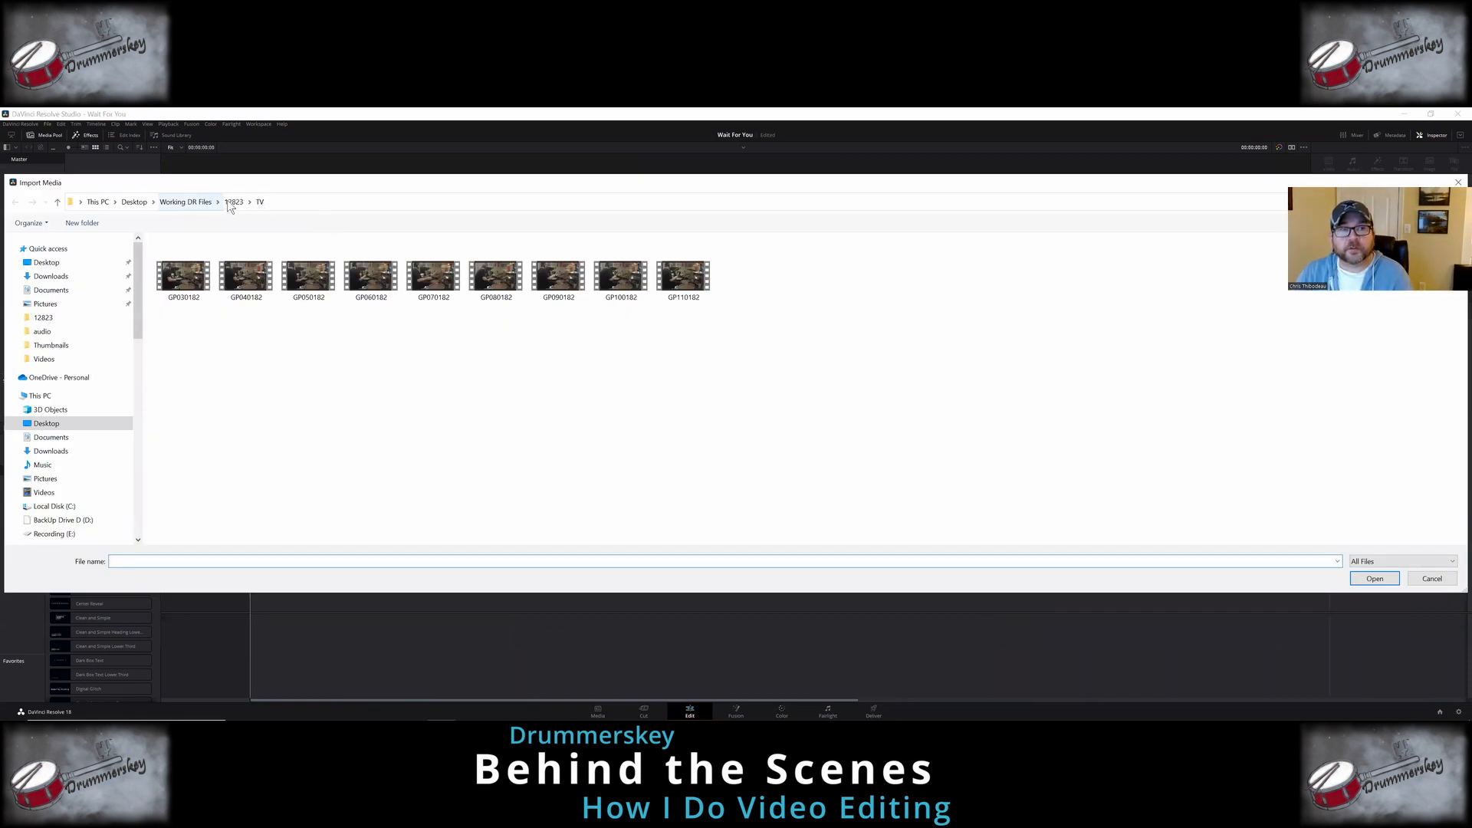
left_click(234, 202)
double_click(493, 273)
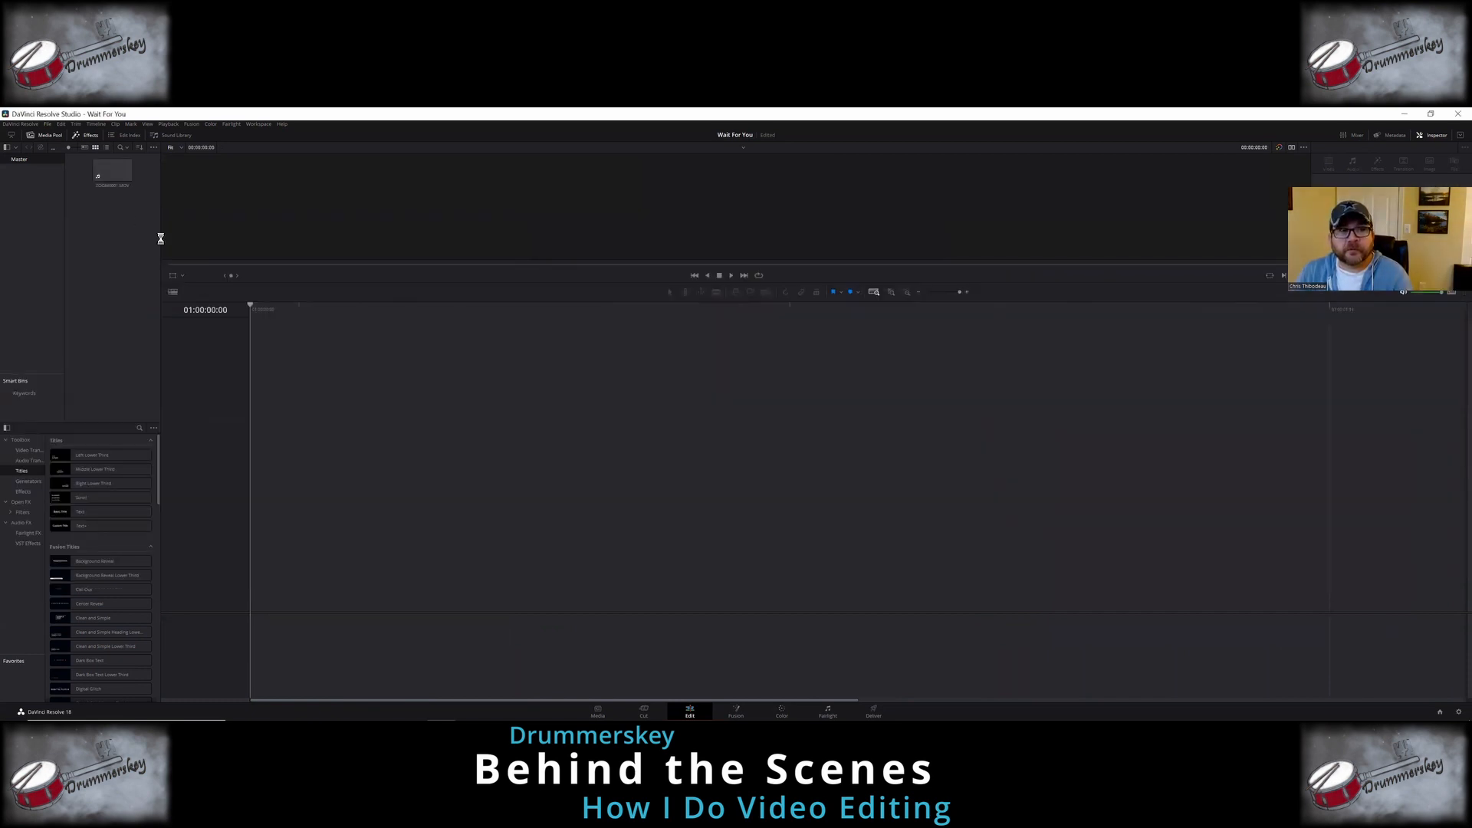
left_click_drag(112, 173, 253, 502)
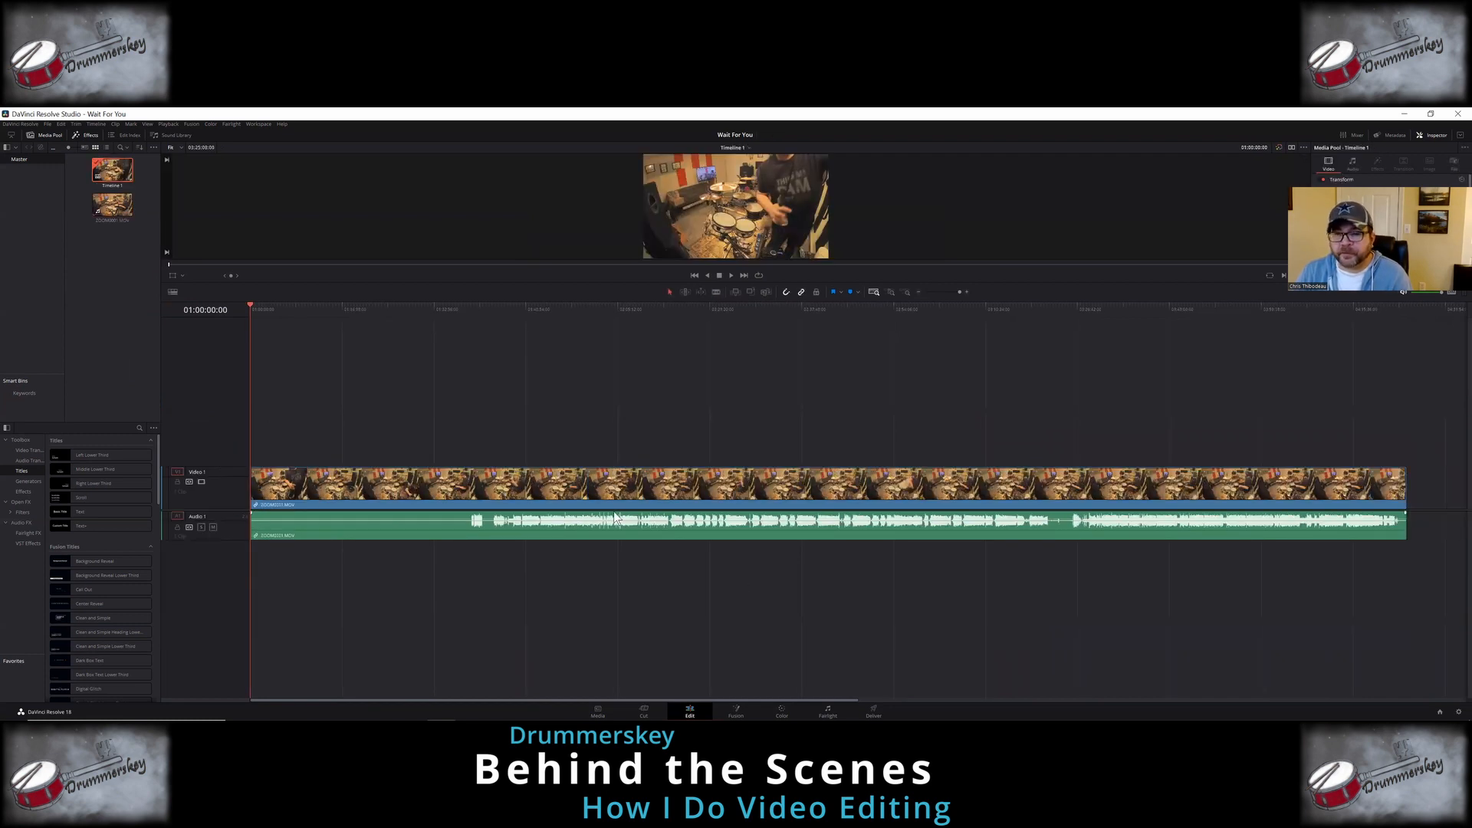
Step: Set the project's video capture and playback format to HD 1080p 29.97 and save the project settings
left_click(1457, 711)
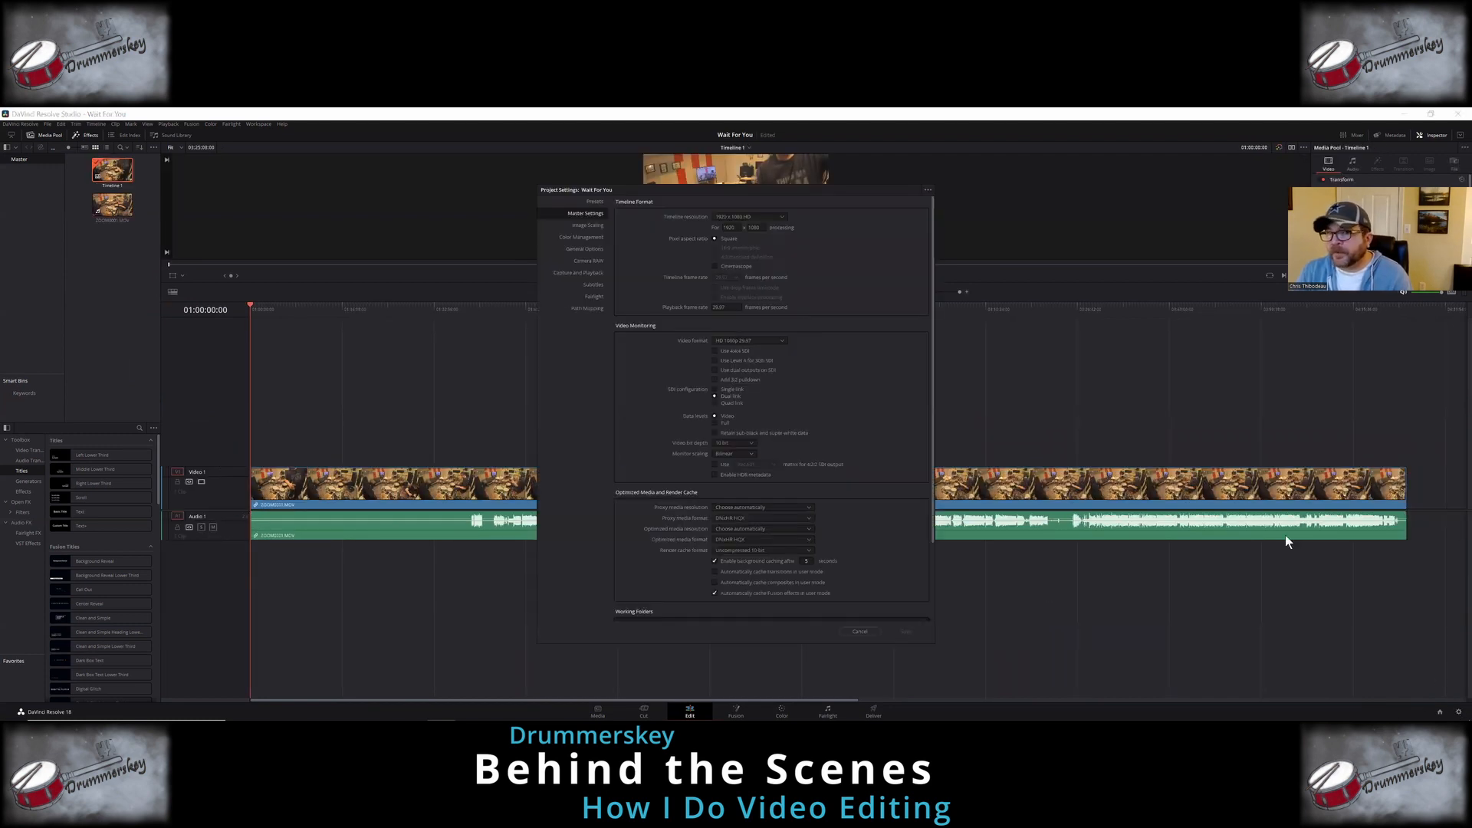
left_click(588, 272)
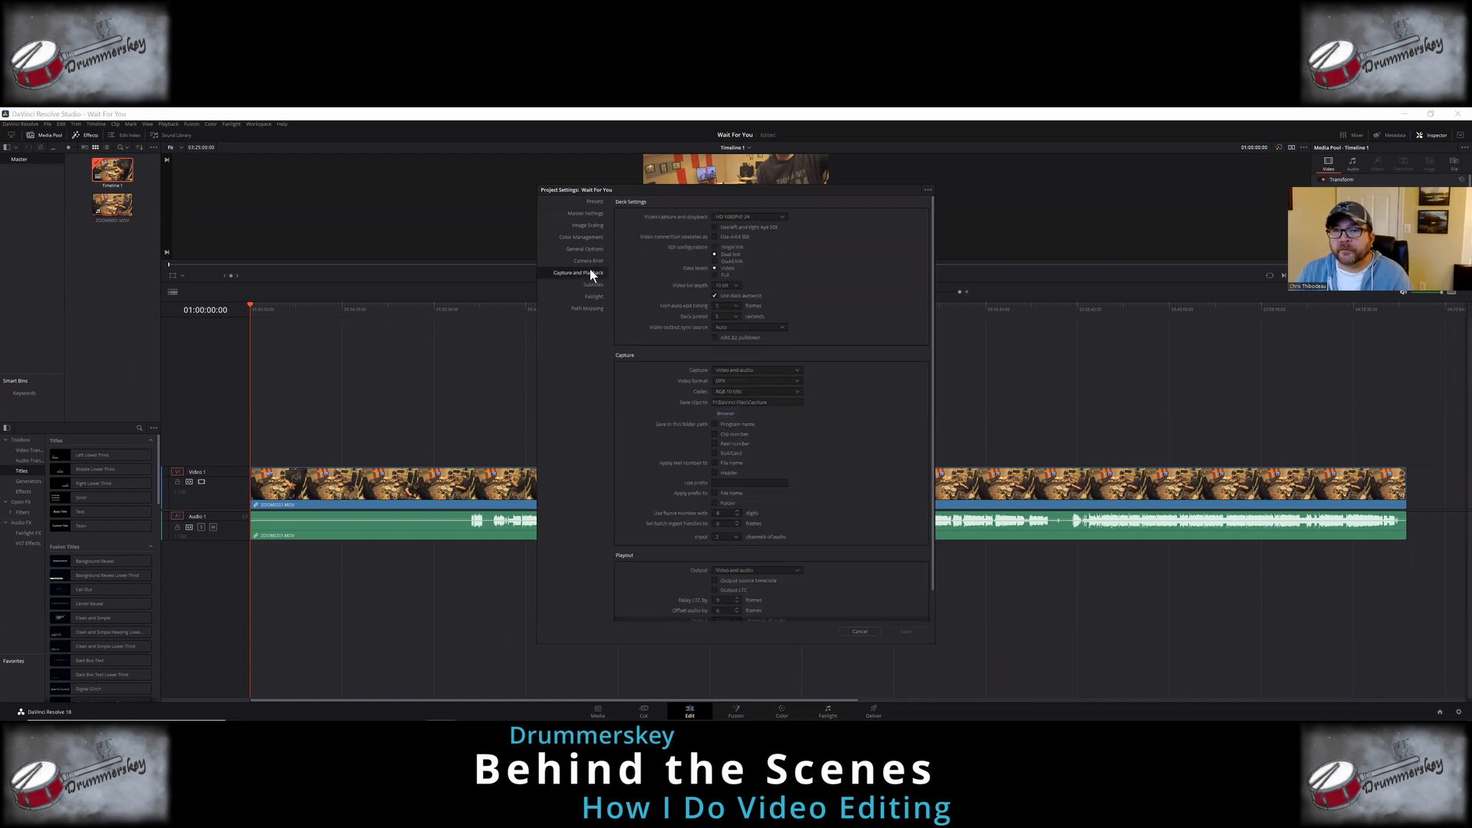
left_click(781, 216)
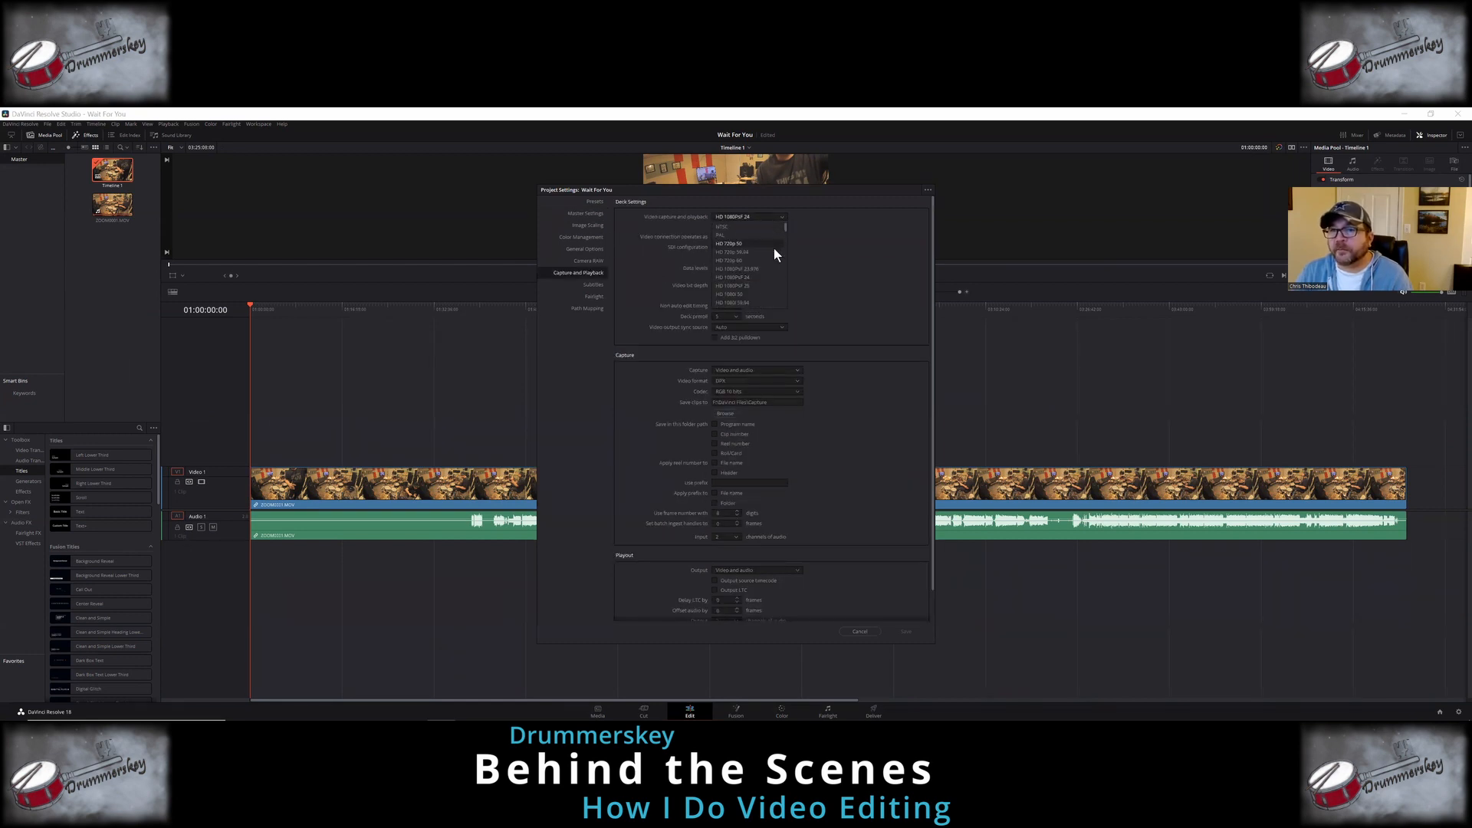
scroll(768, 295, "down", 3)
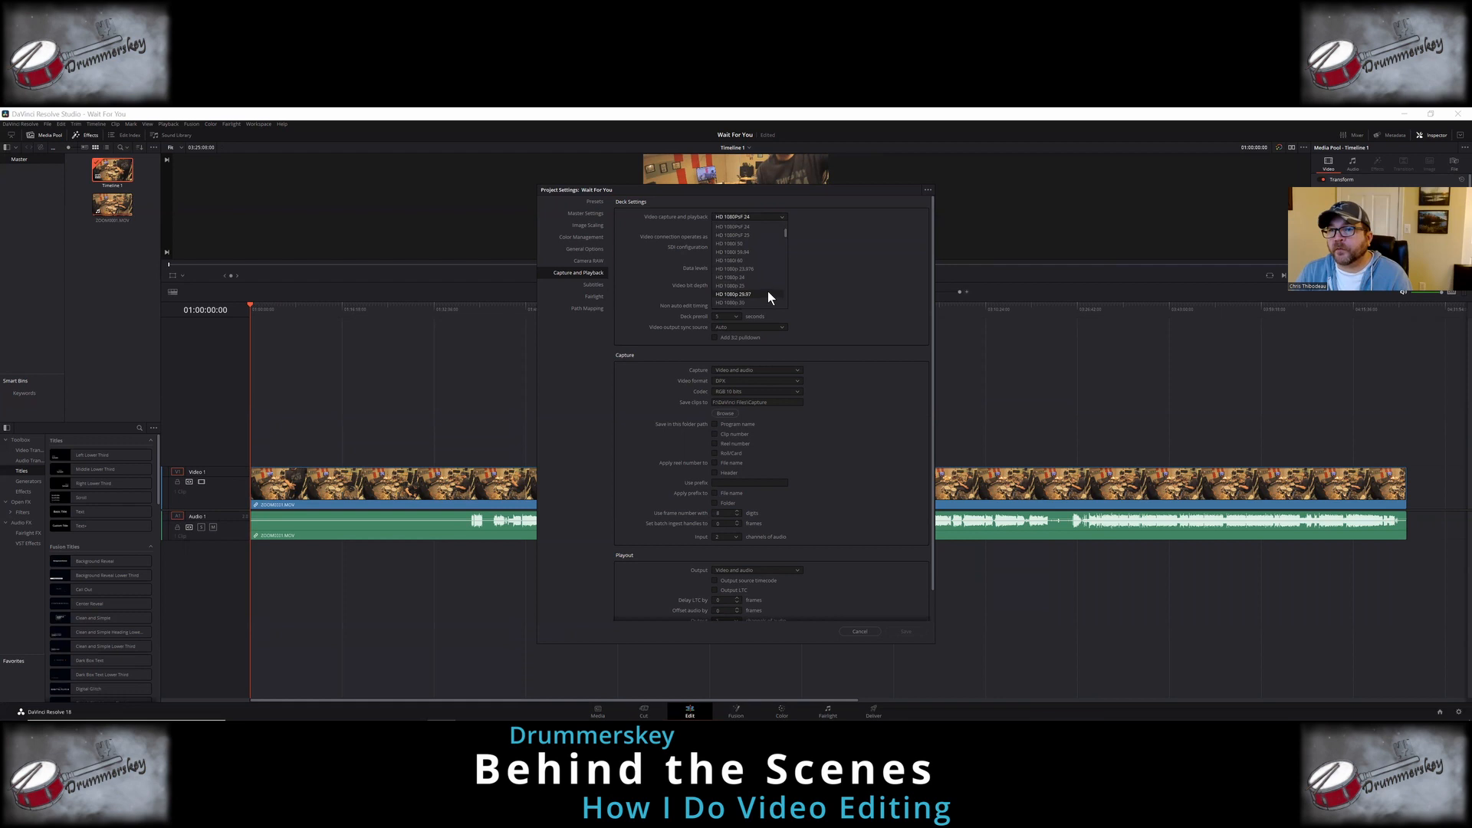
left_click(766, 285)
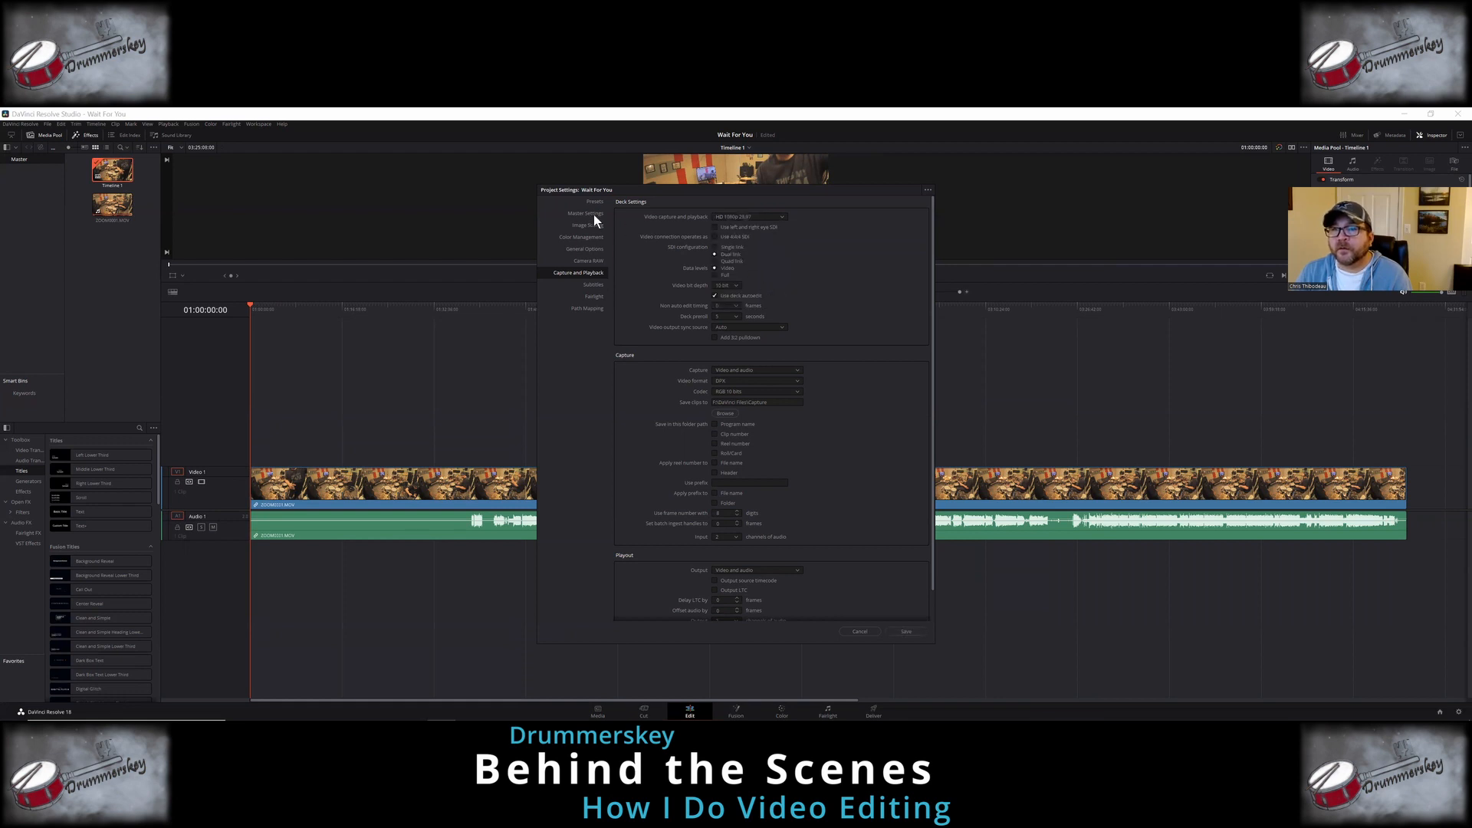
left_click(594, 217)
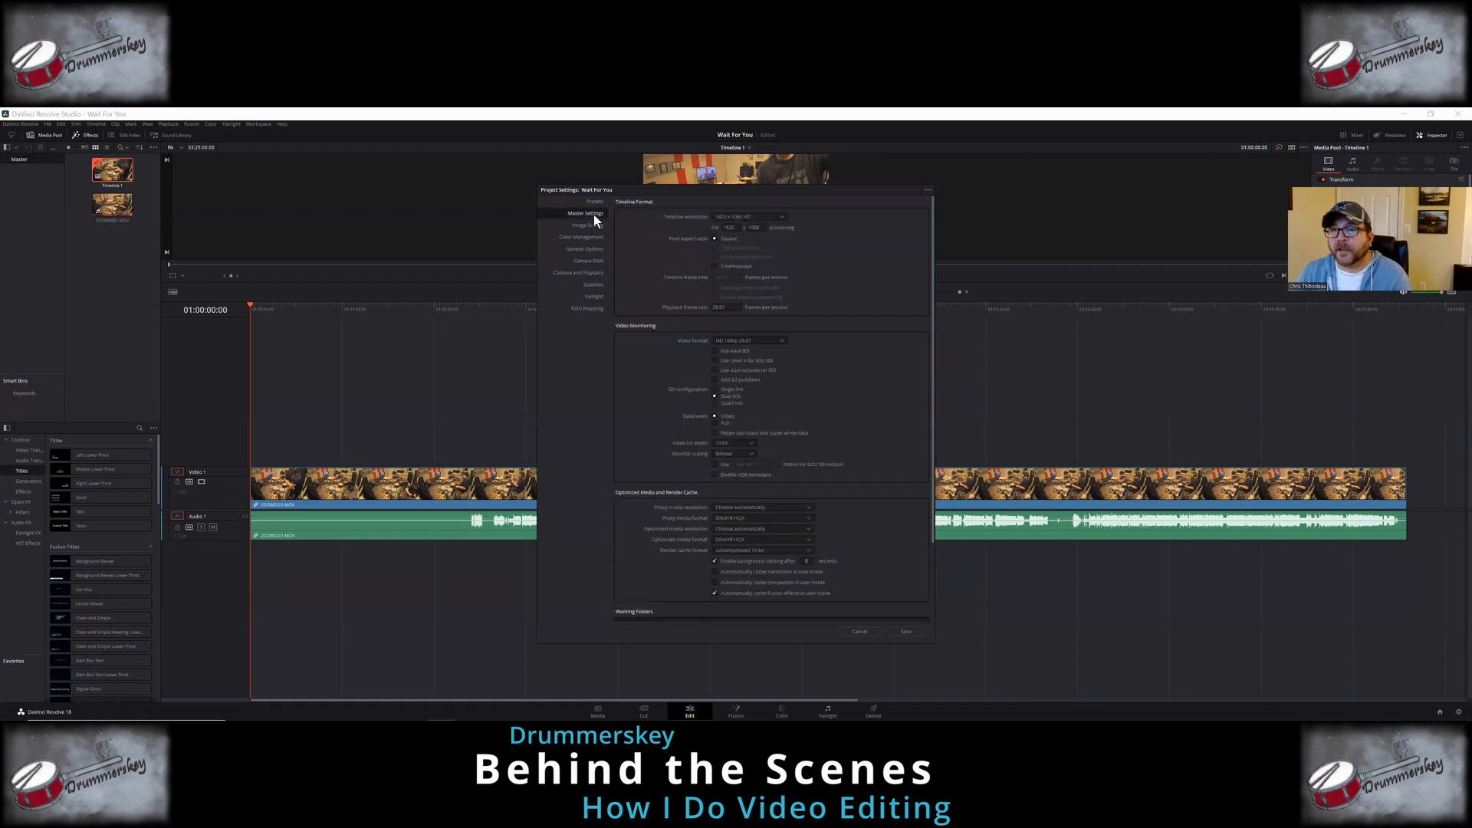
left_click(898, 630)
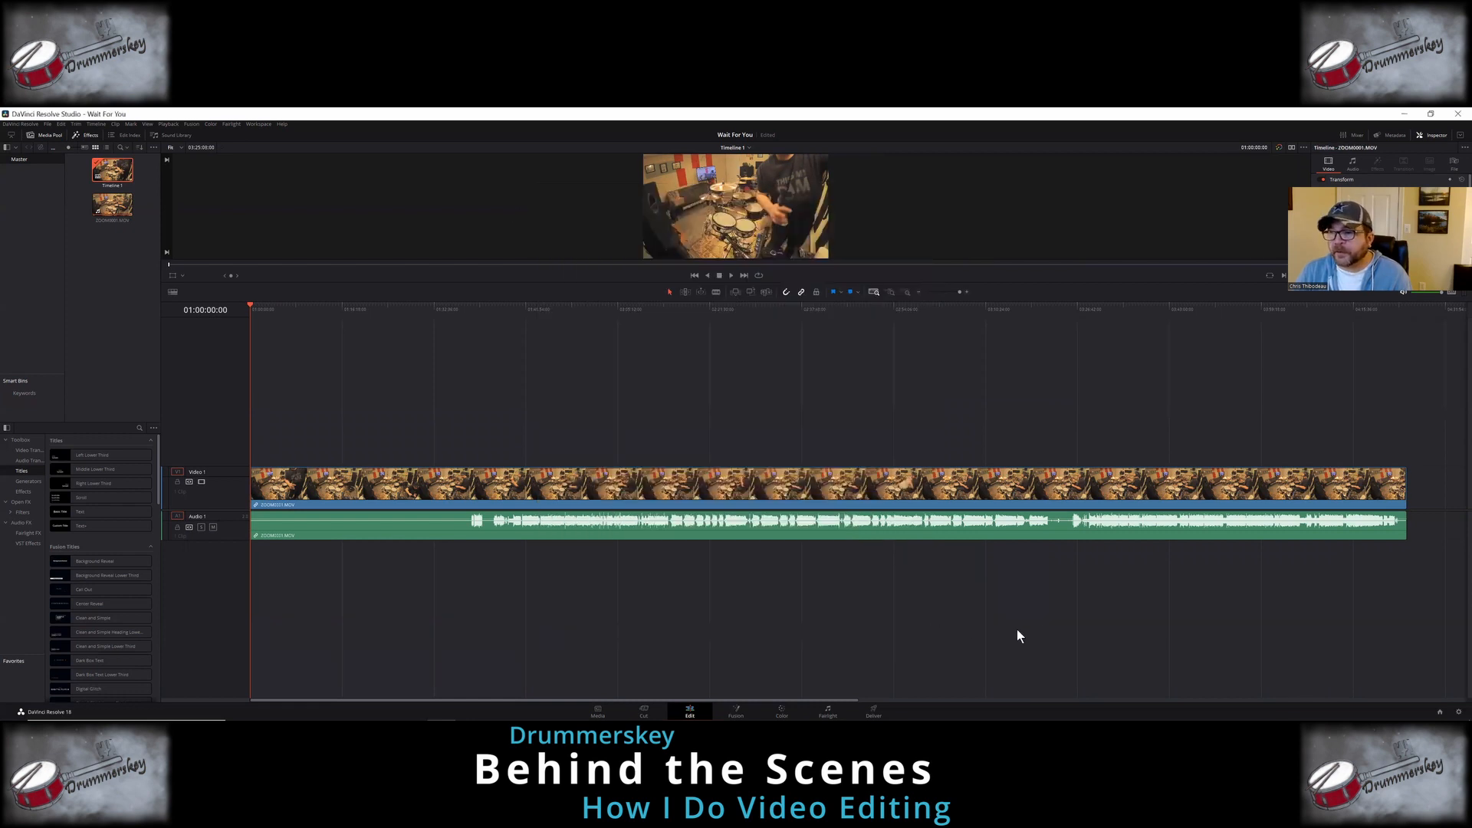
Step: Paste the copied song clips directly after the placeholder clip on the timeline
left_click(1402, 314)
right_click(1415, 412)
left_click(1419, 419)
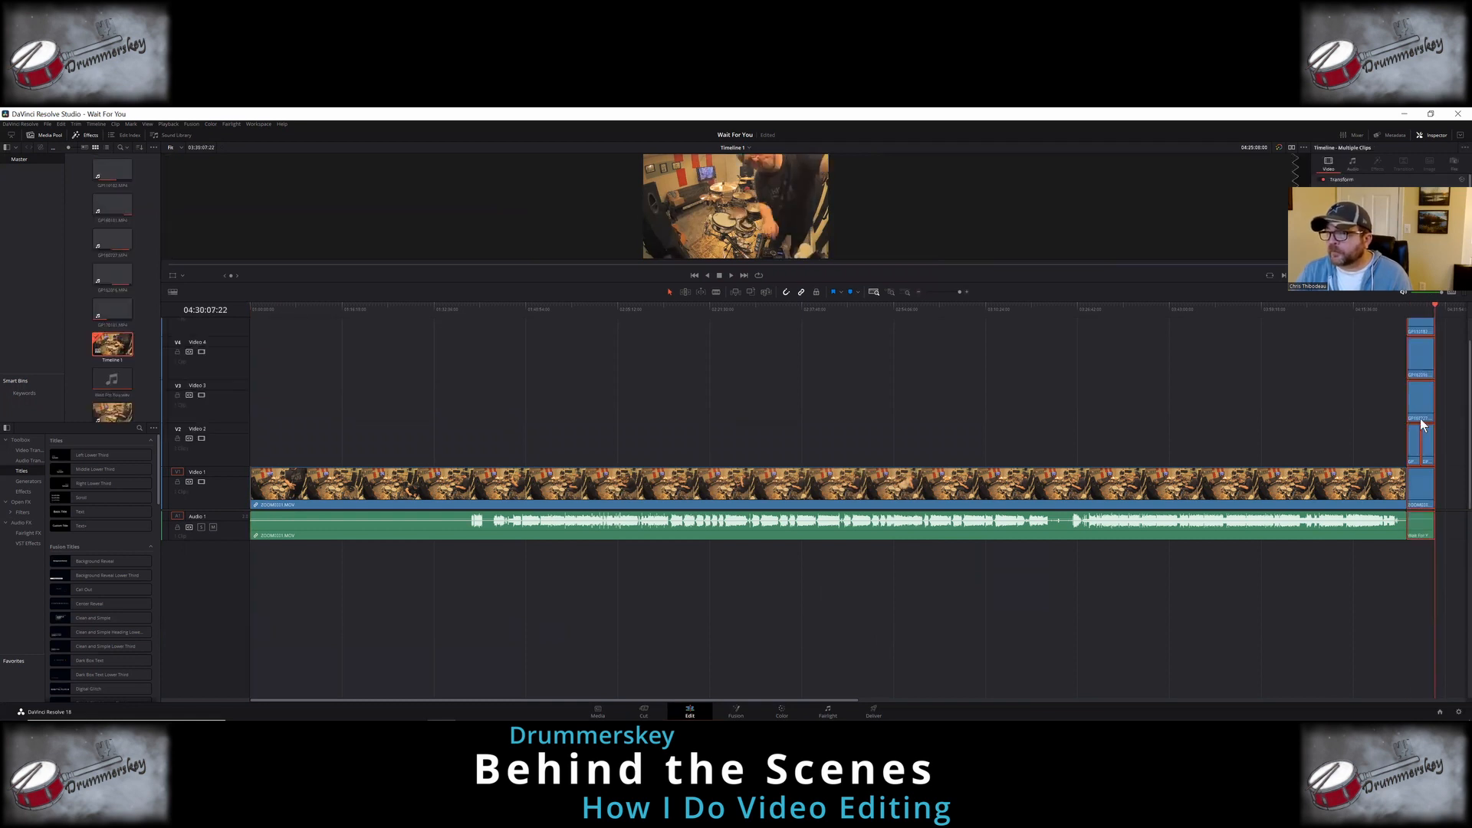
Step: Ripple delete the placeholder clip so the pasted song moves to the start of the timeline
right_click(1254, 477)
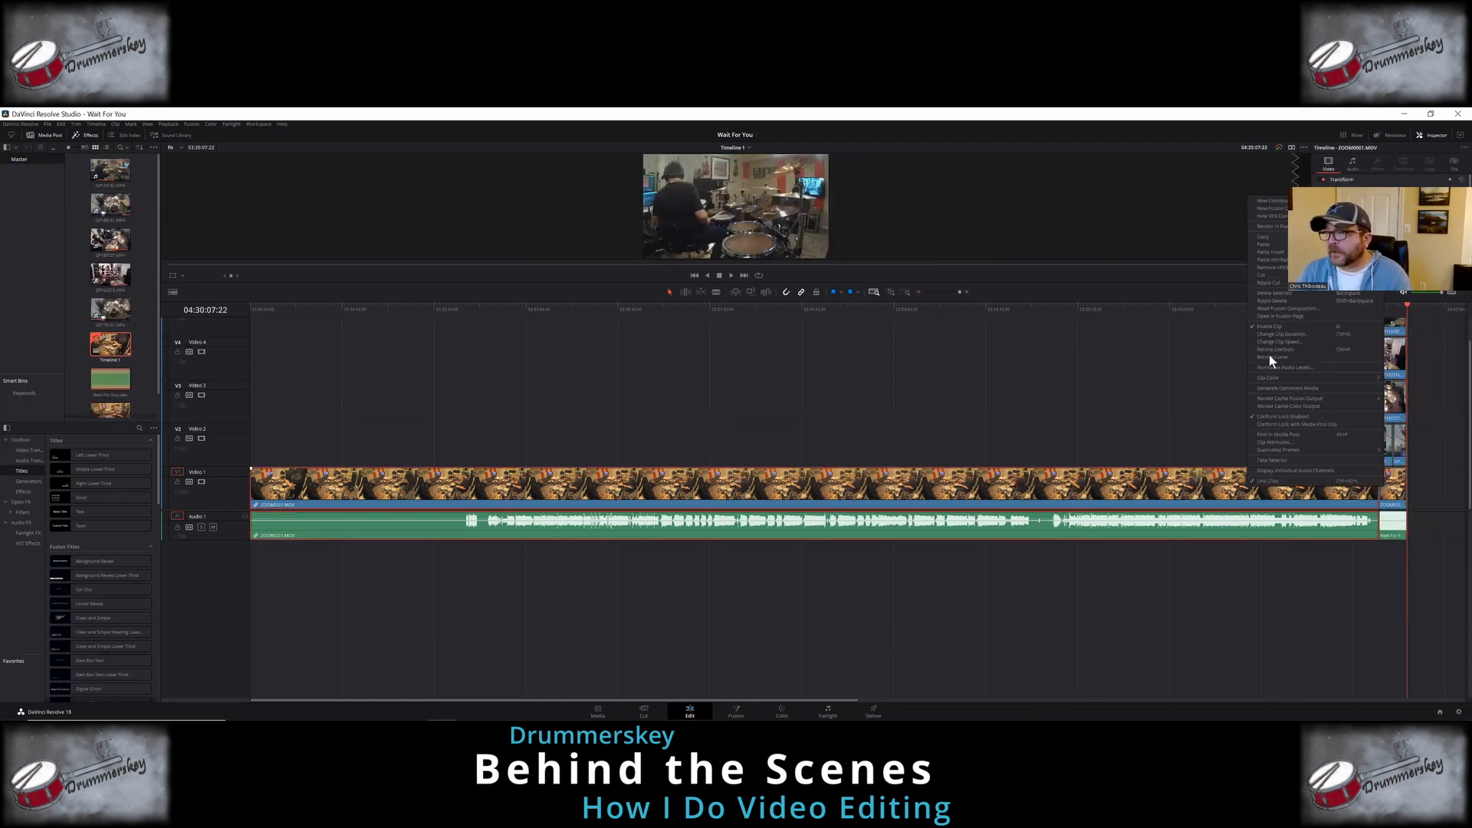
left_click(1272, 300)
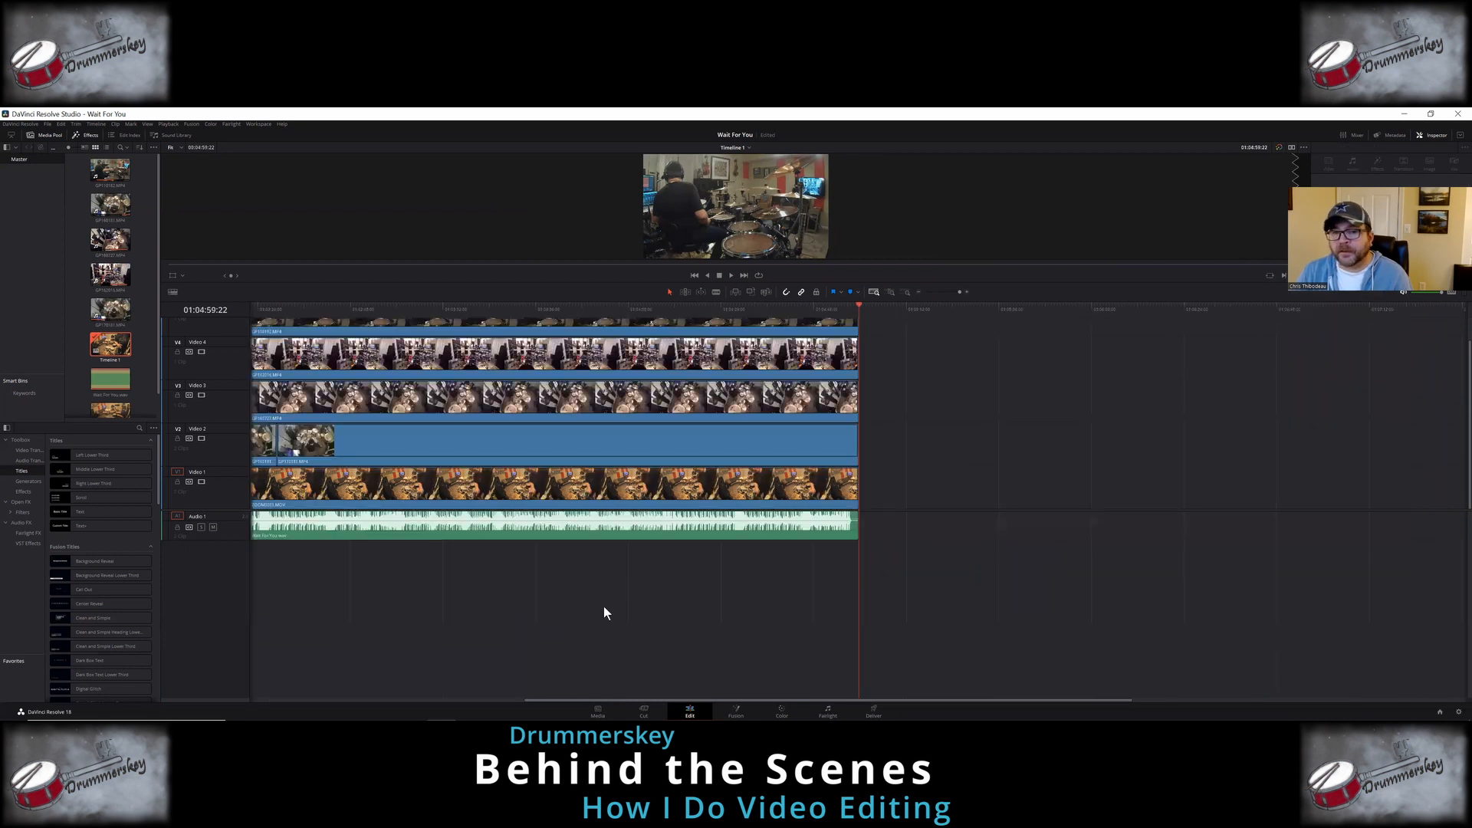
left_click_drag(567, 700, 463, 700)
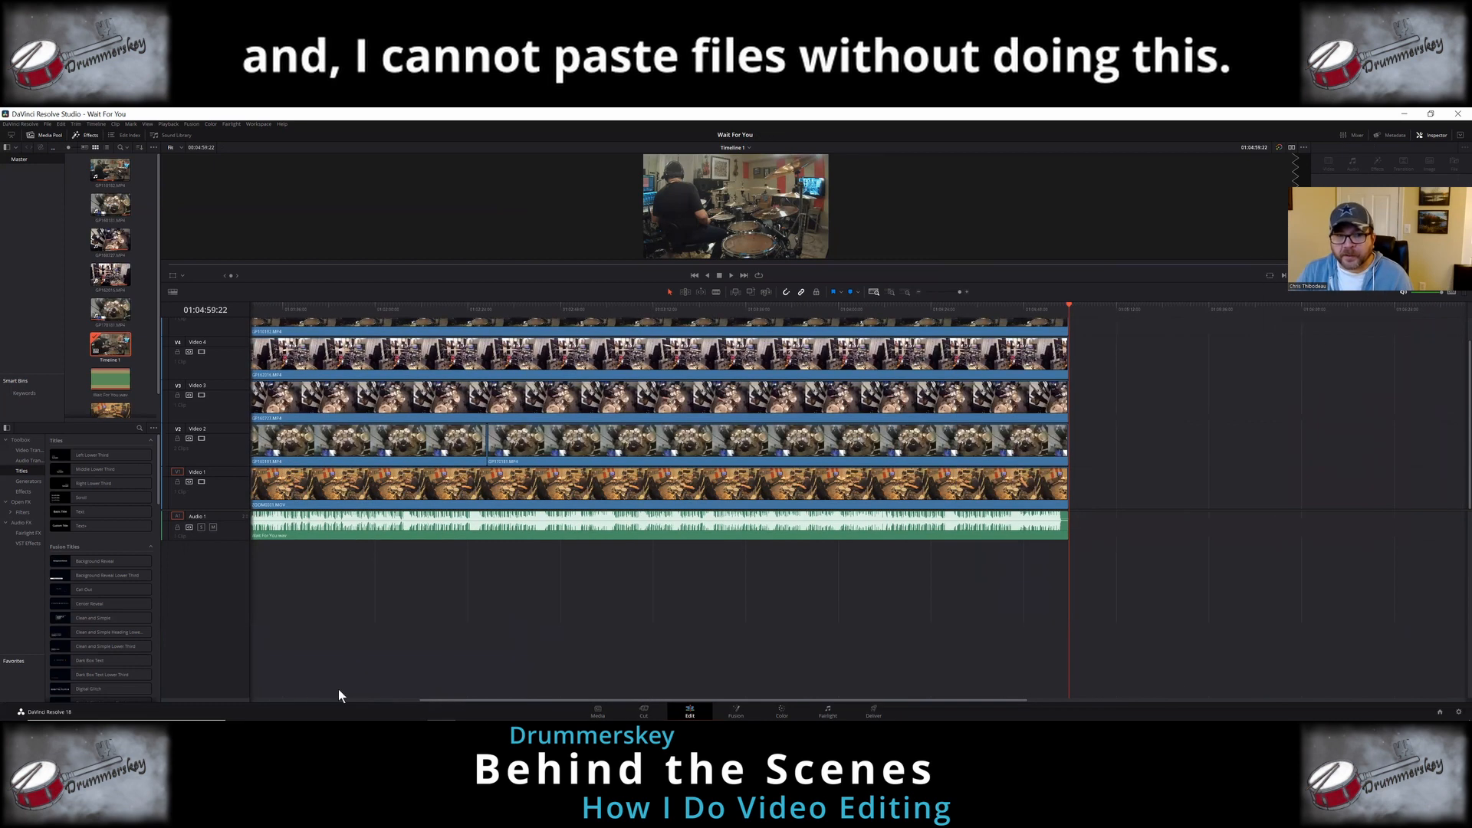
key("shift+z")
left_click_drag(230, 509, 210, 627)
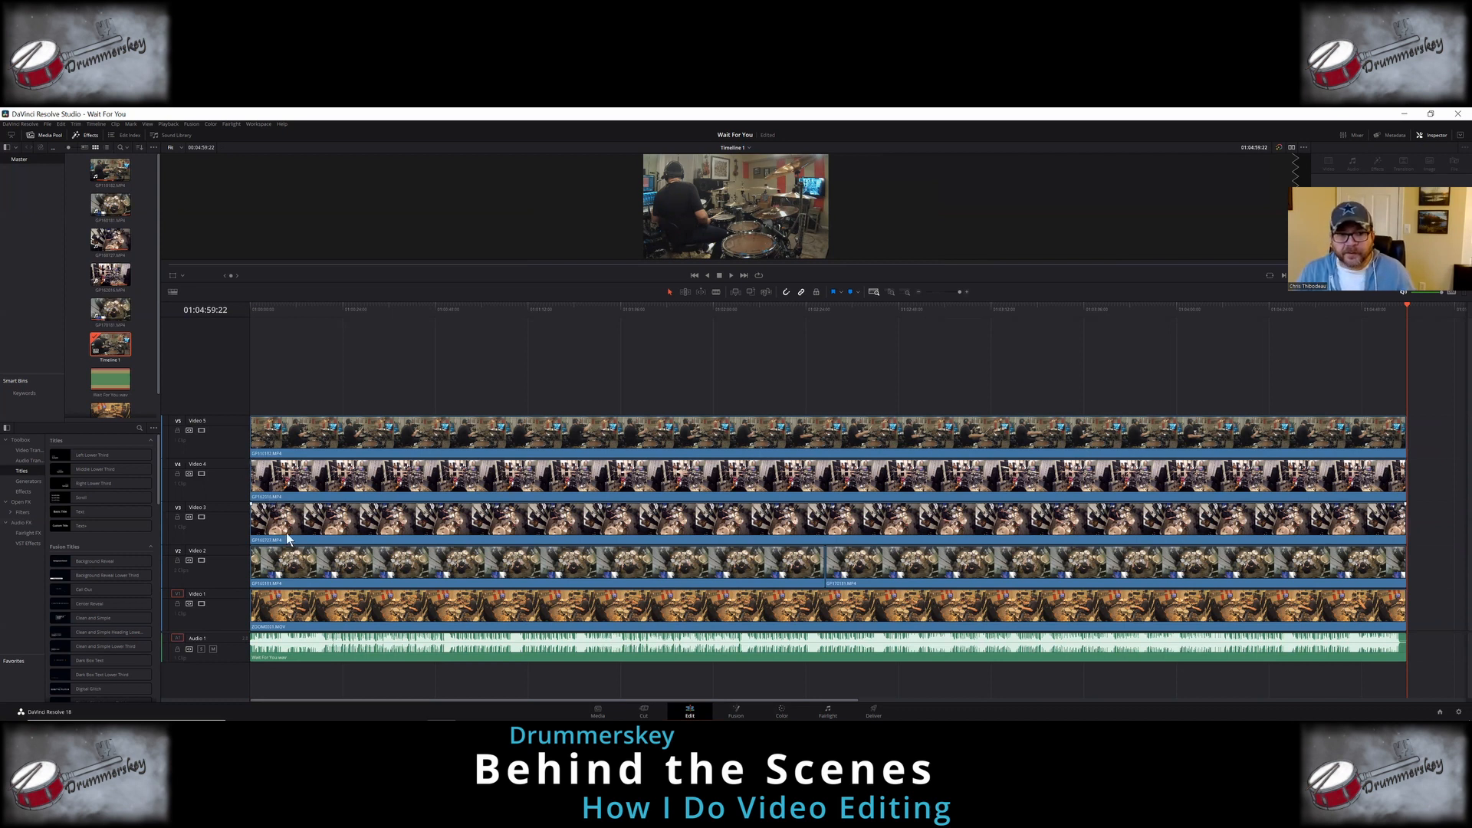
Step: Play the song from the beginning and cut all five video tracks at 01:00:19:17
left_click(257, 311)
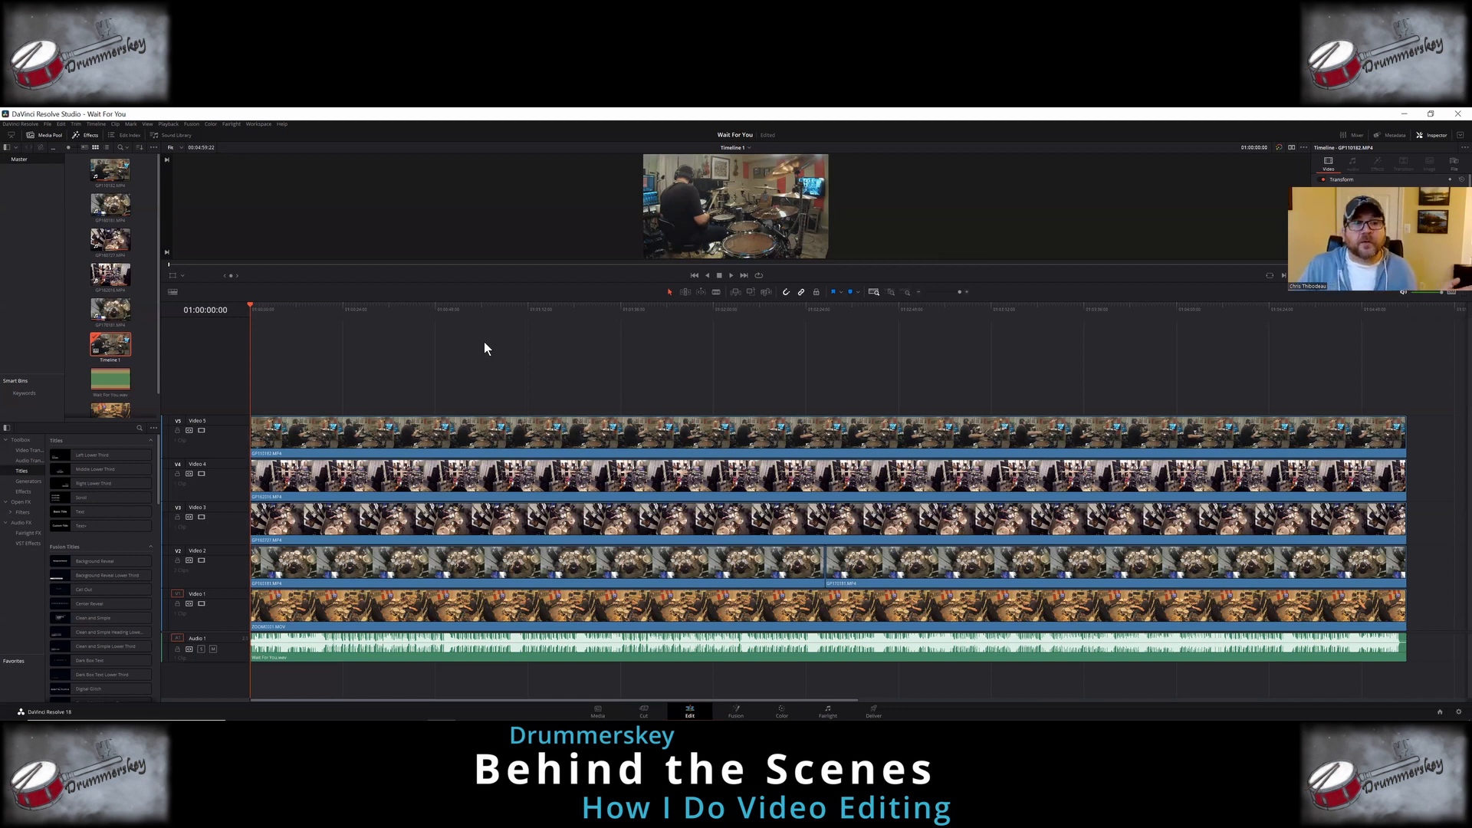
left_click(731, 275)
left_click(716, 292)
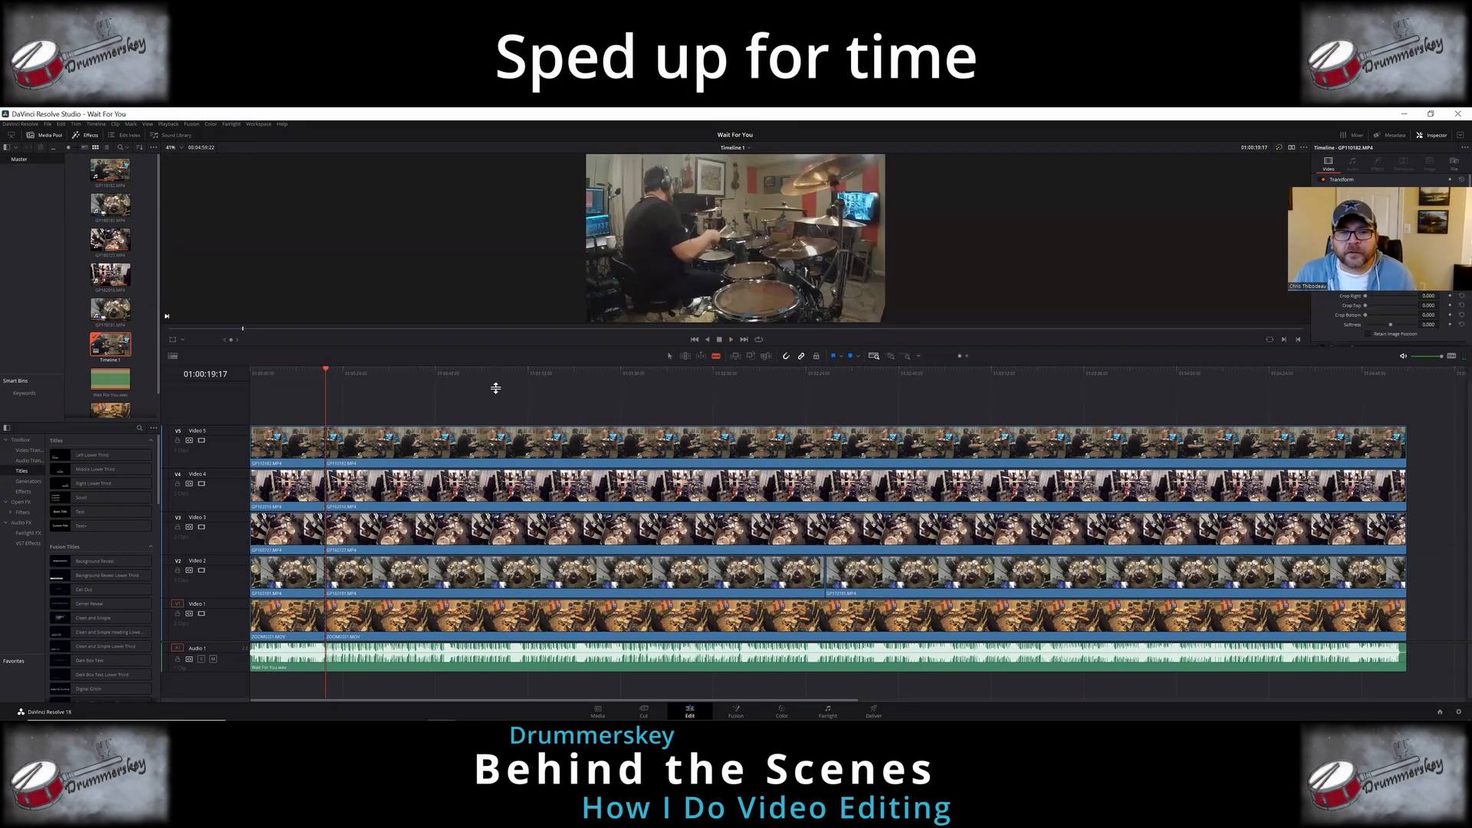
Step: Enlarge the viewer, play on to 01:00:51:25 and cut all five video tracks there
left_click_drag(495, 388, 496, 376)
left_click(731, 364)
left_click(719, 365)
left_click(453, 445)
left_click(453, 489)
left_click(455, 532)
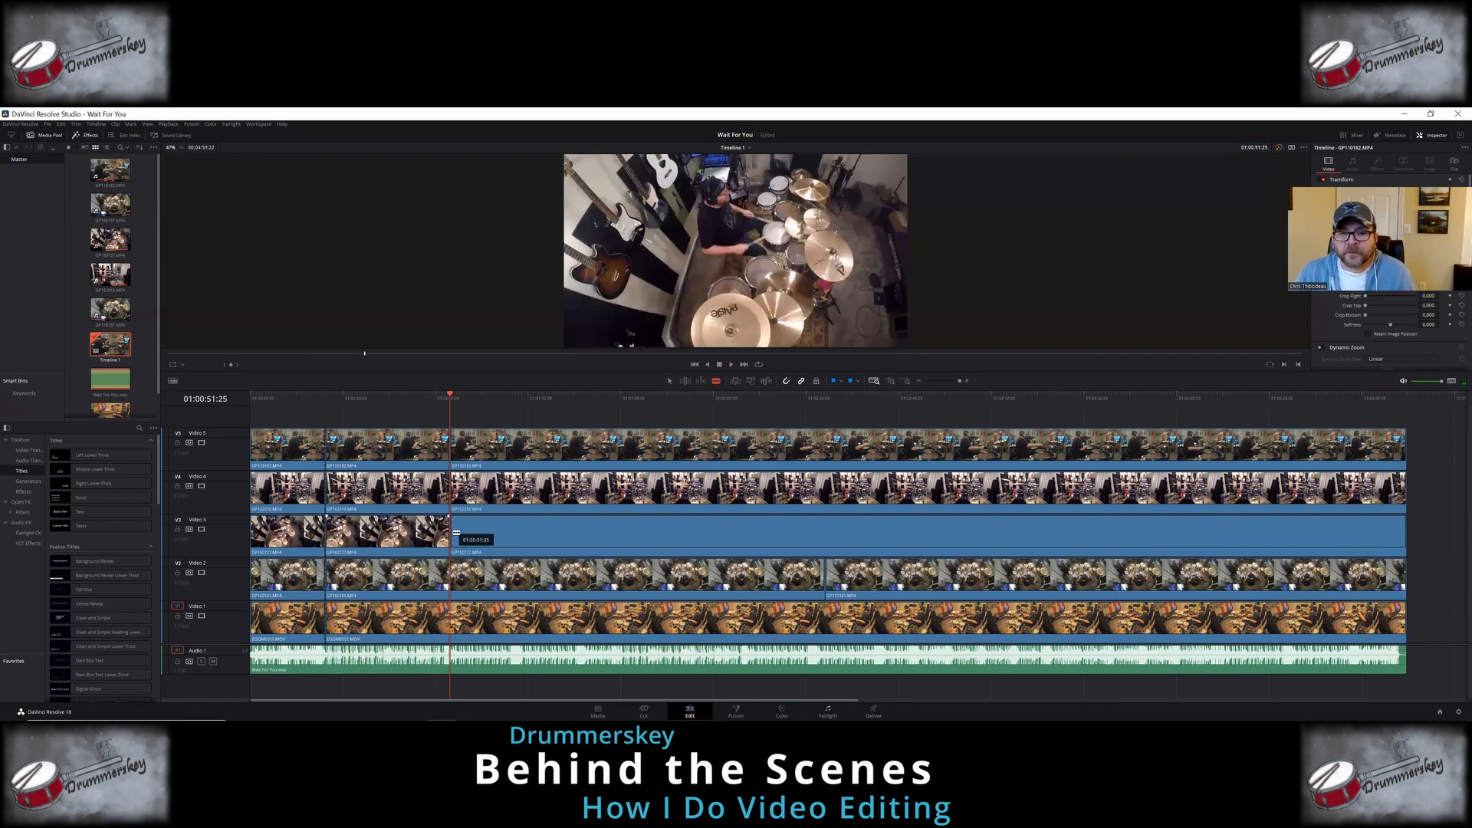
left_click(453, 576)
left_click(458, 613)
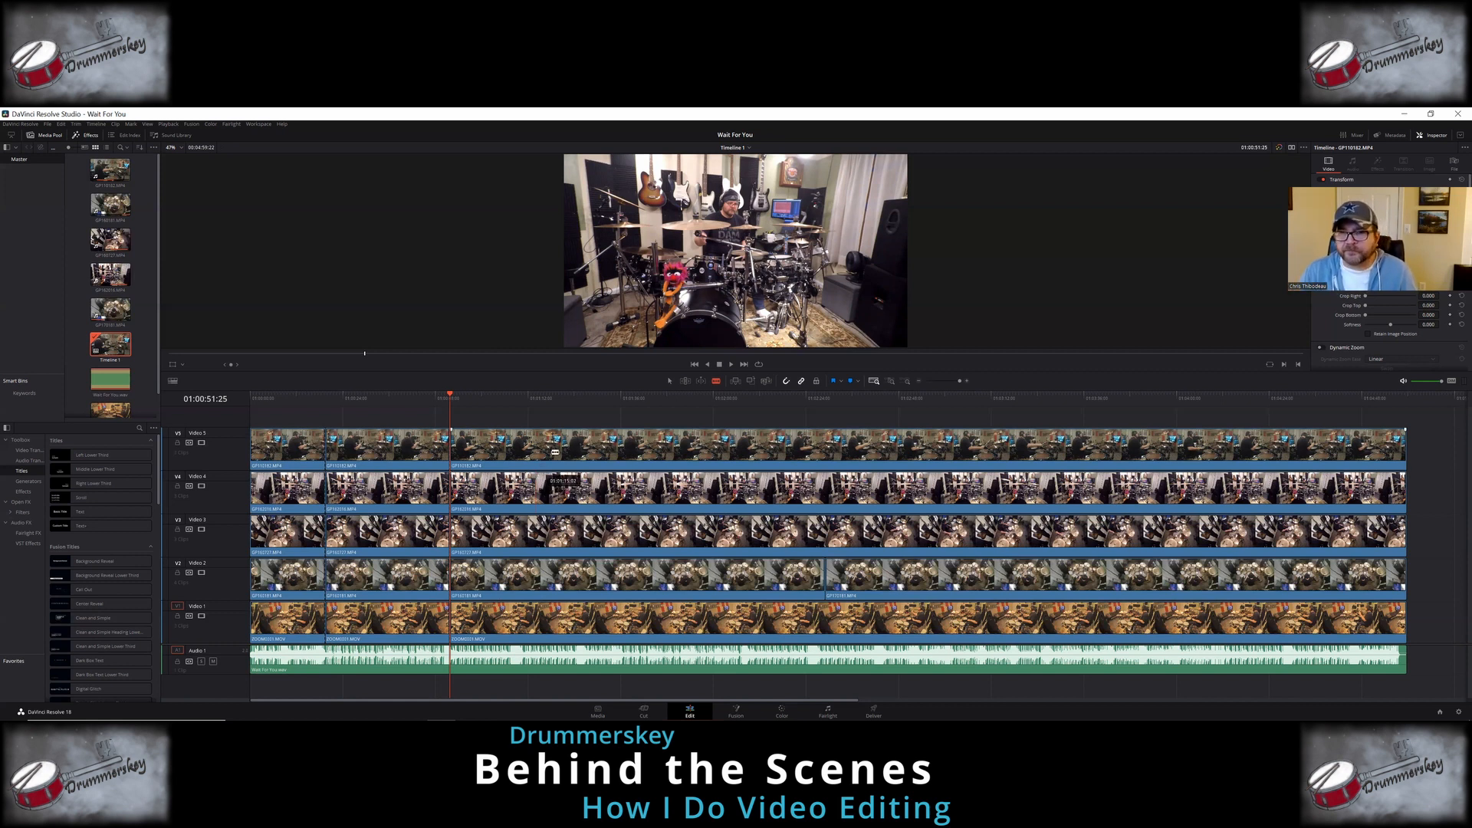
Step: Play through the rest of the song and cut all five video tracks at each further section change
left_click(730, 363)
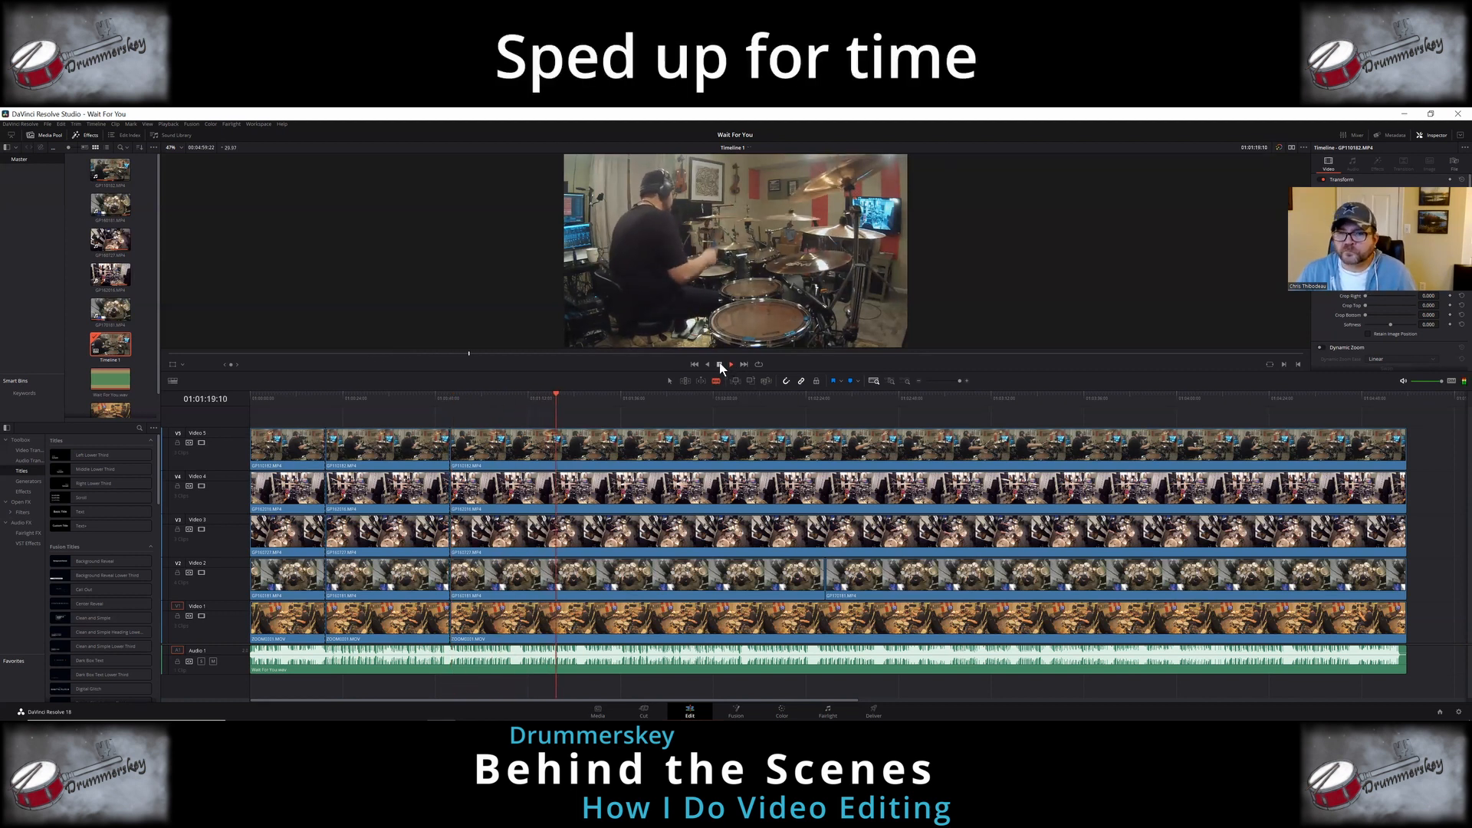
key("ctrl+b")
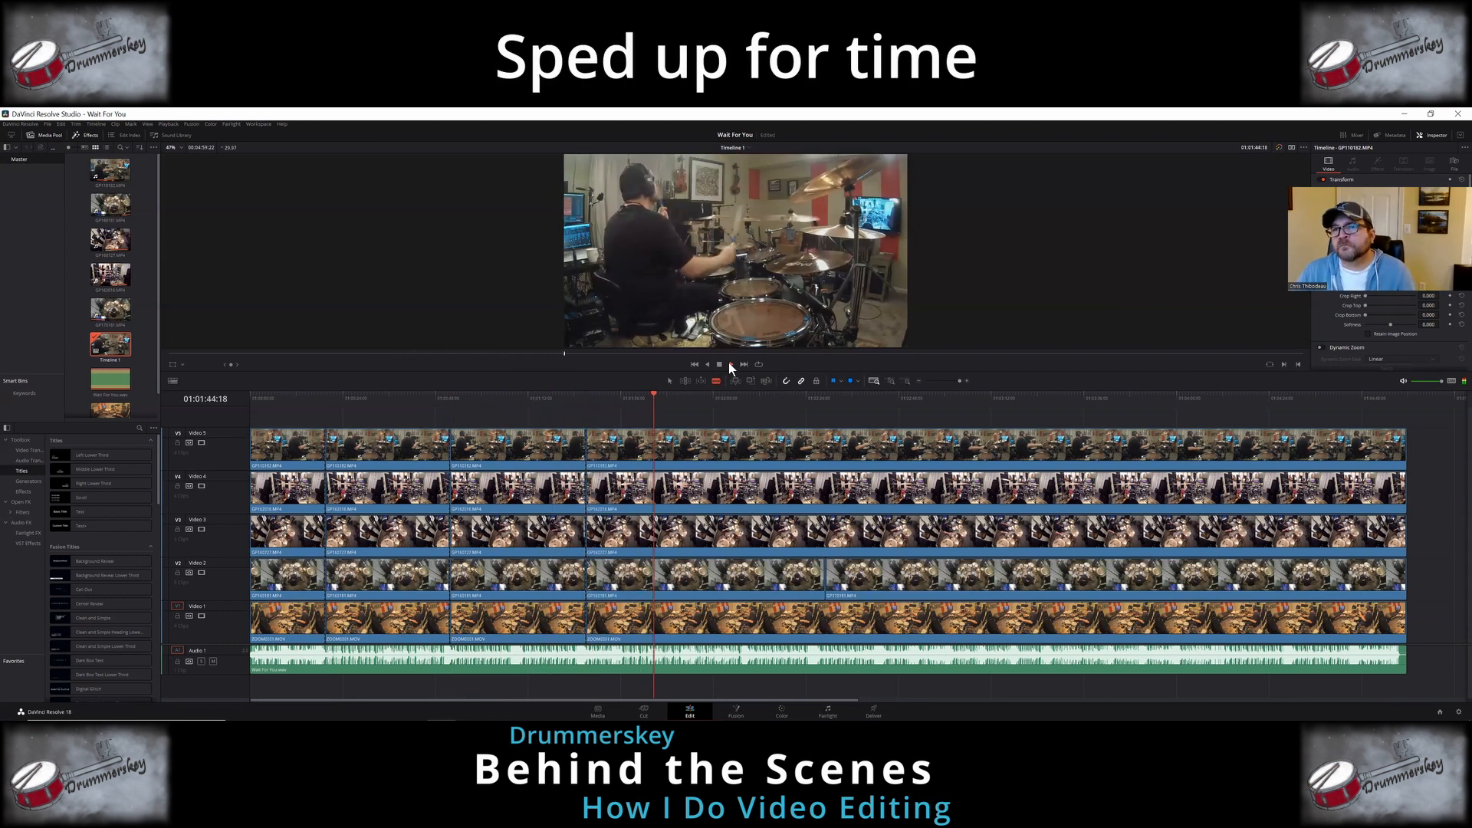
key("ctrl+b")
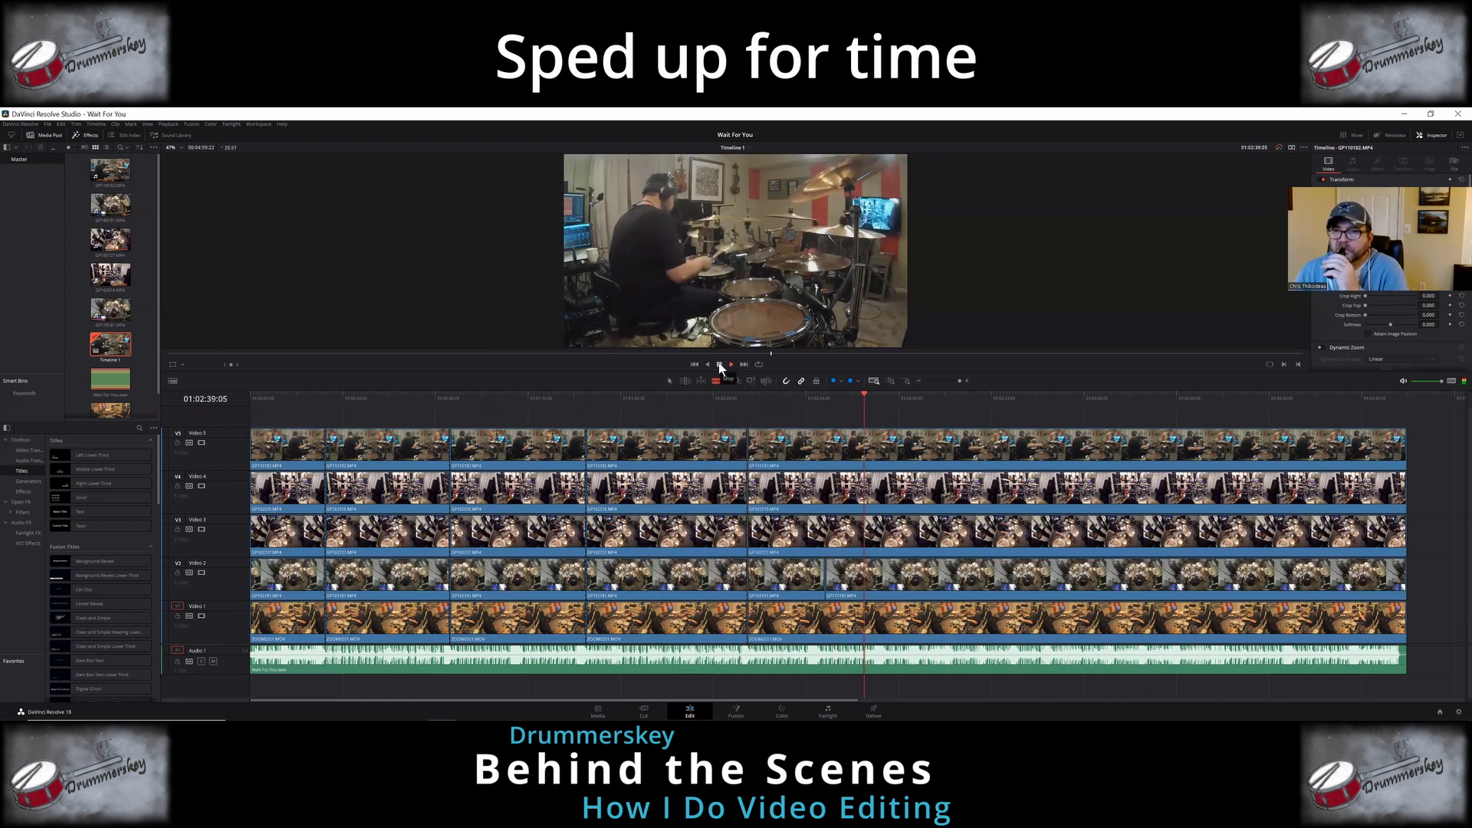
key("ctrl+b")
key("ctrl+b")
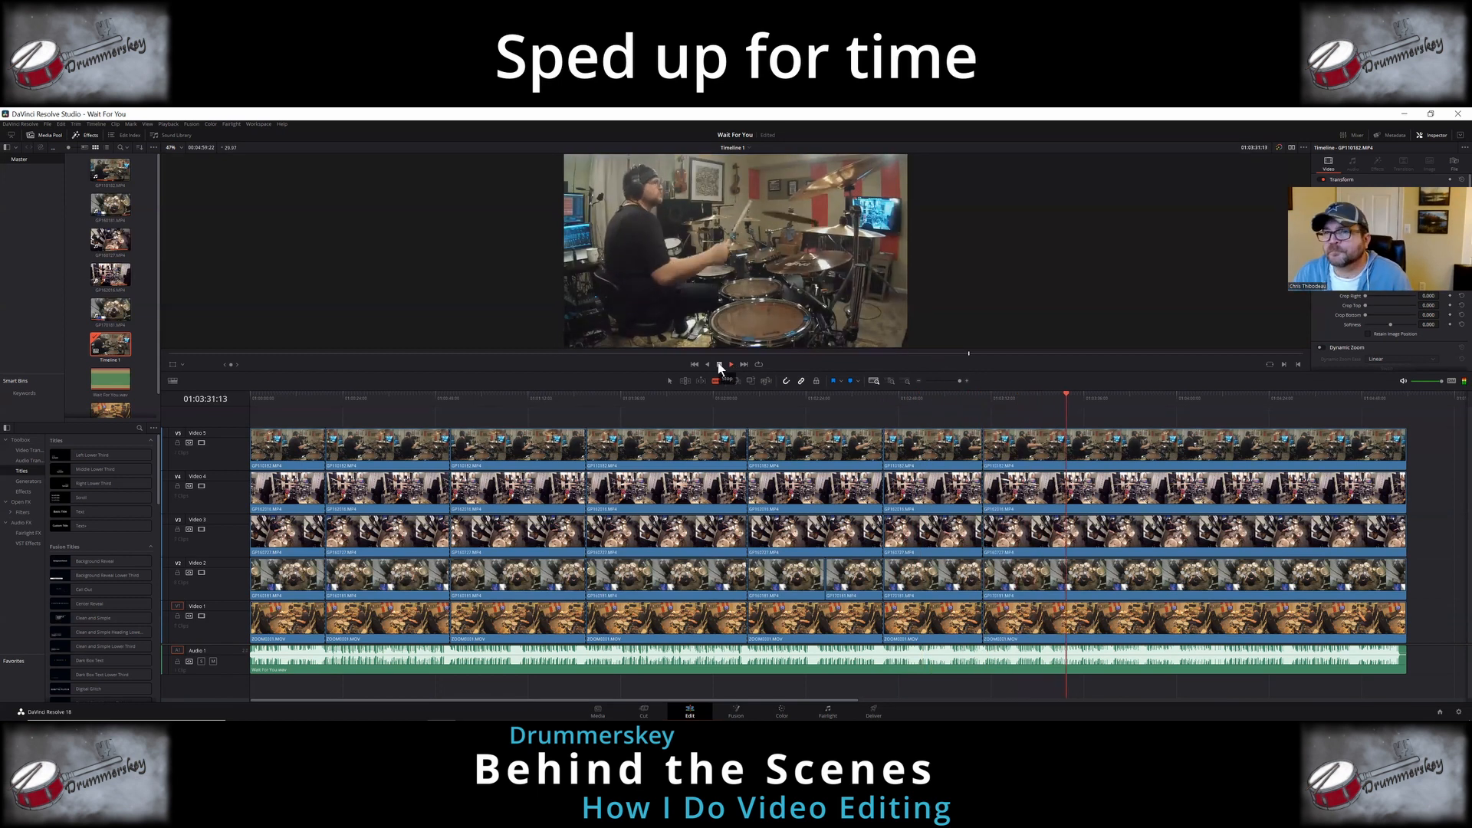
key("ctrl+b")
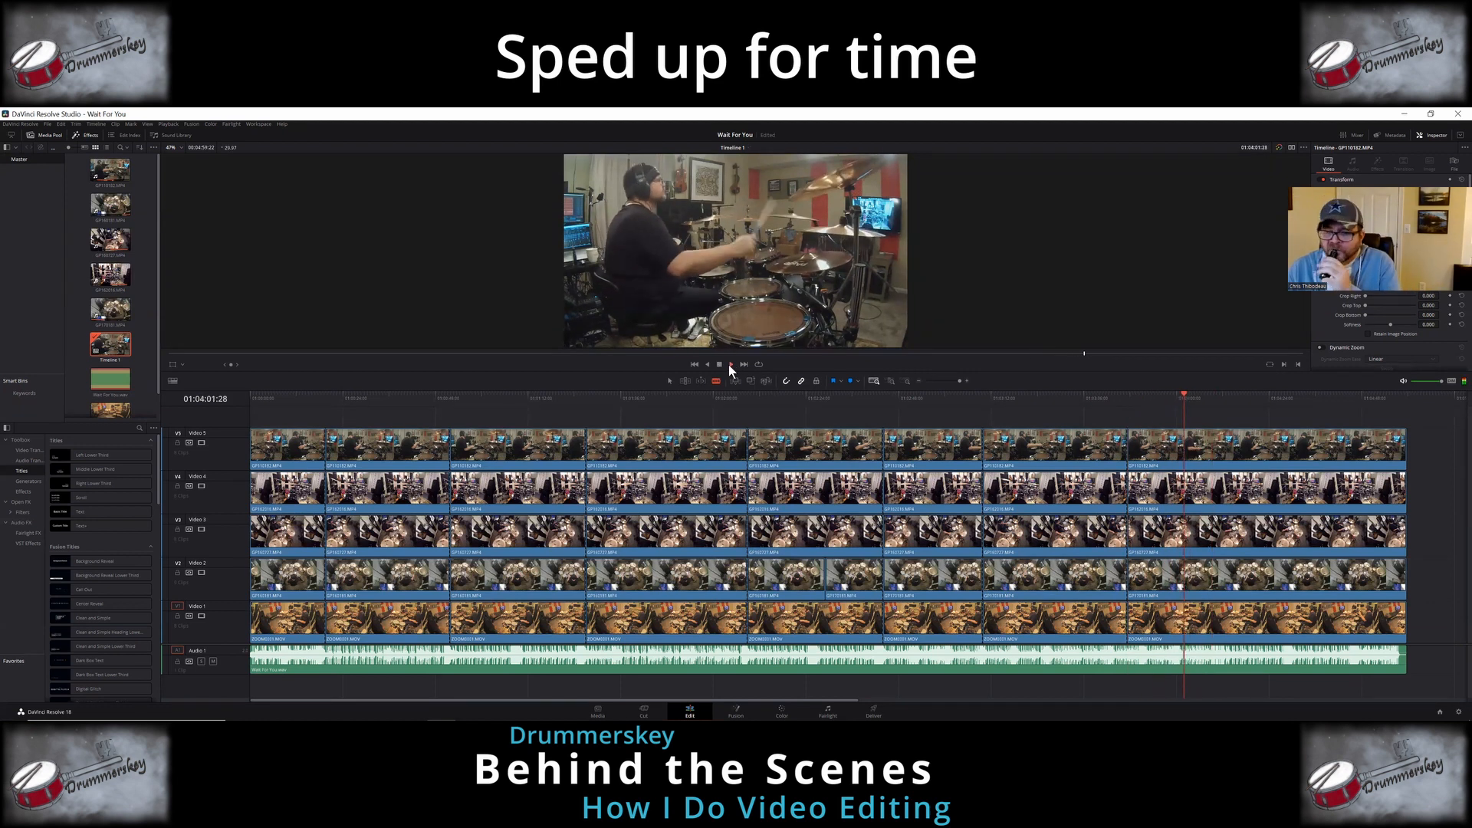
left_click(1227, 573)
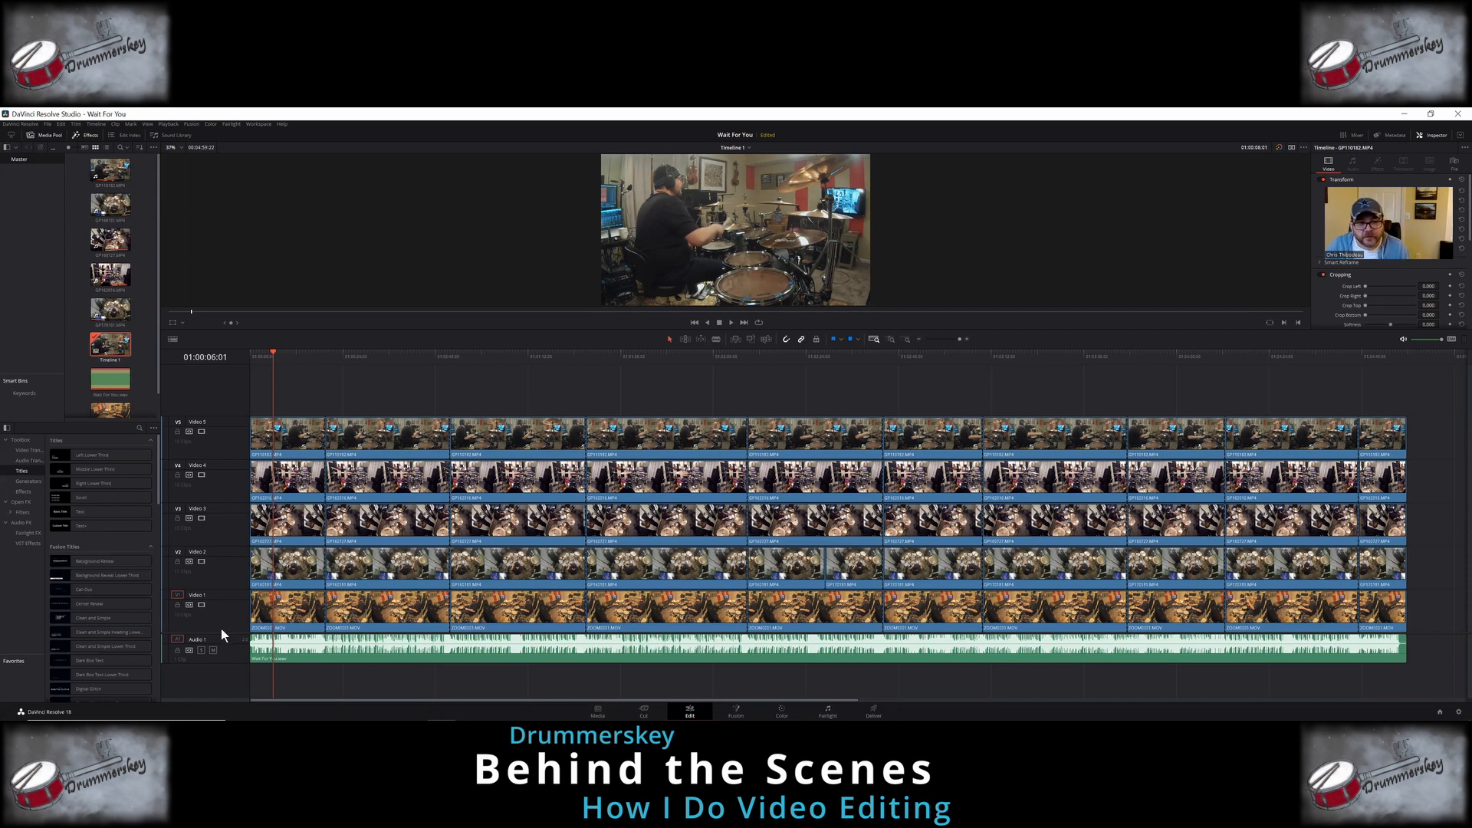
Step: Review the opening section and move its Video 5 clip up to a new Video 6 track
left_click_drag(219, 633, 219, 669)
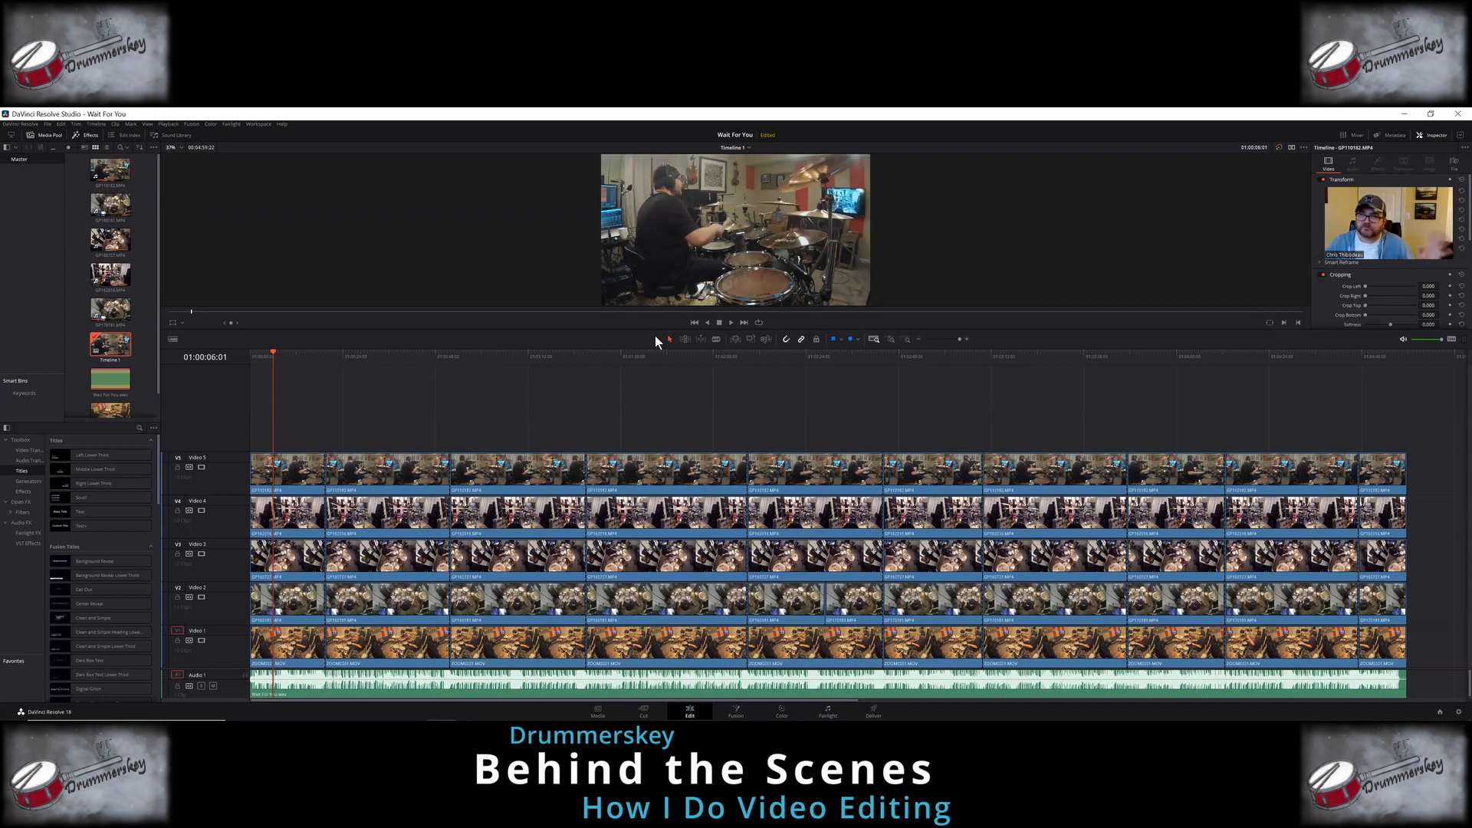
left_click(730, 321)
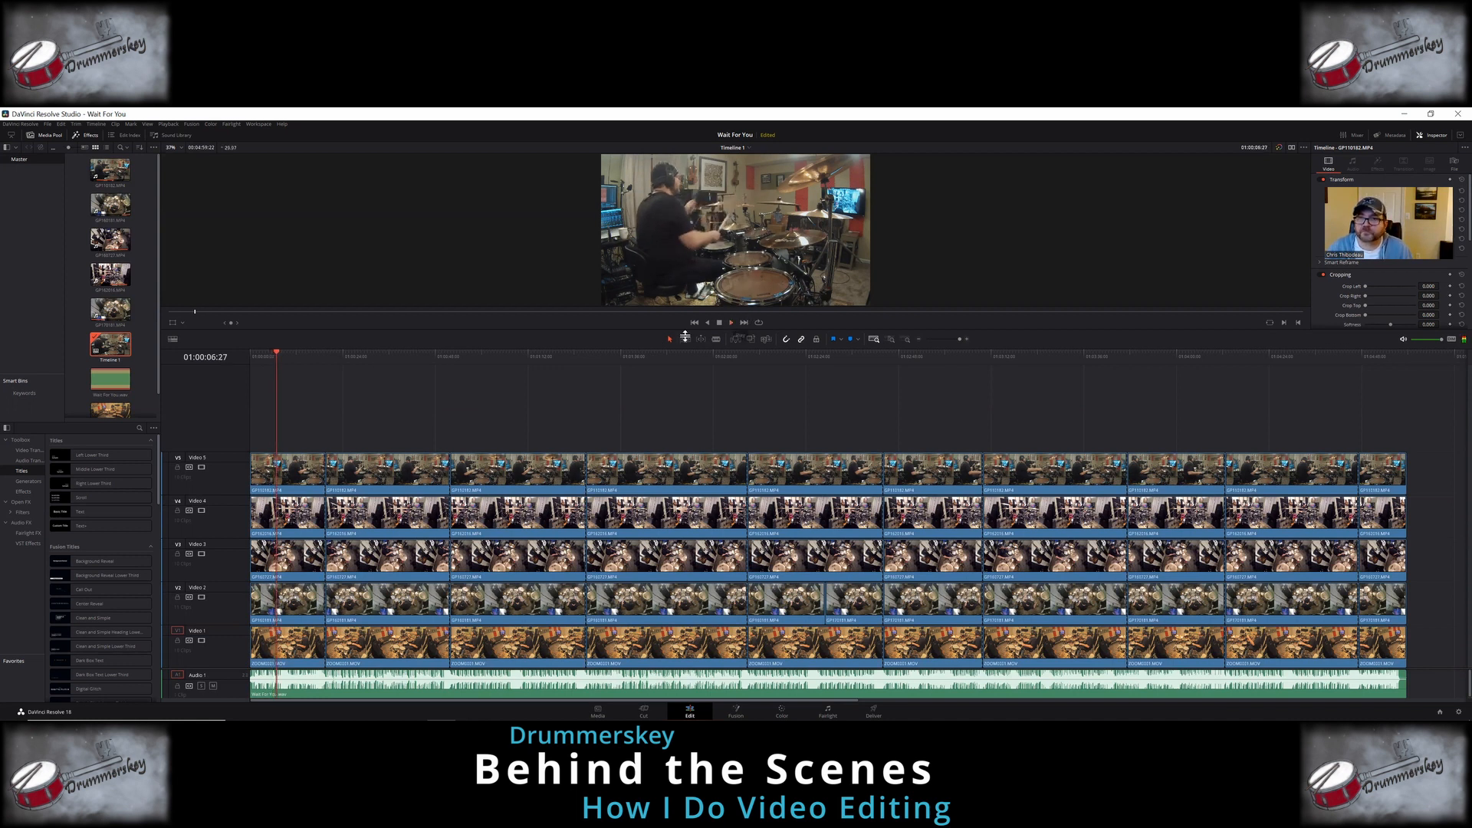
left_click(256, 354)
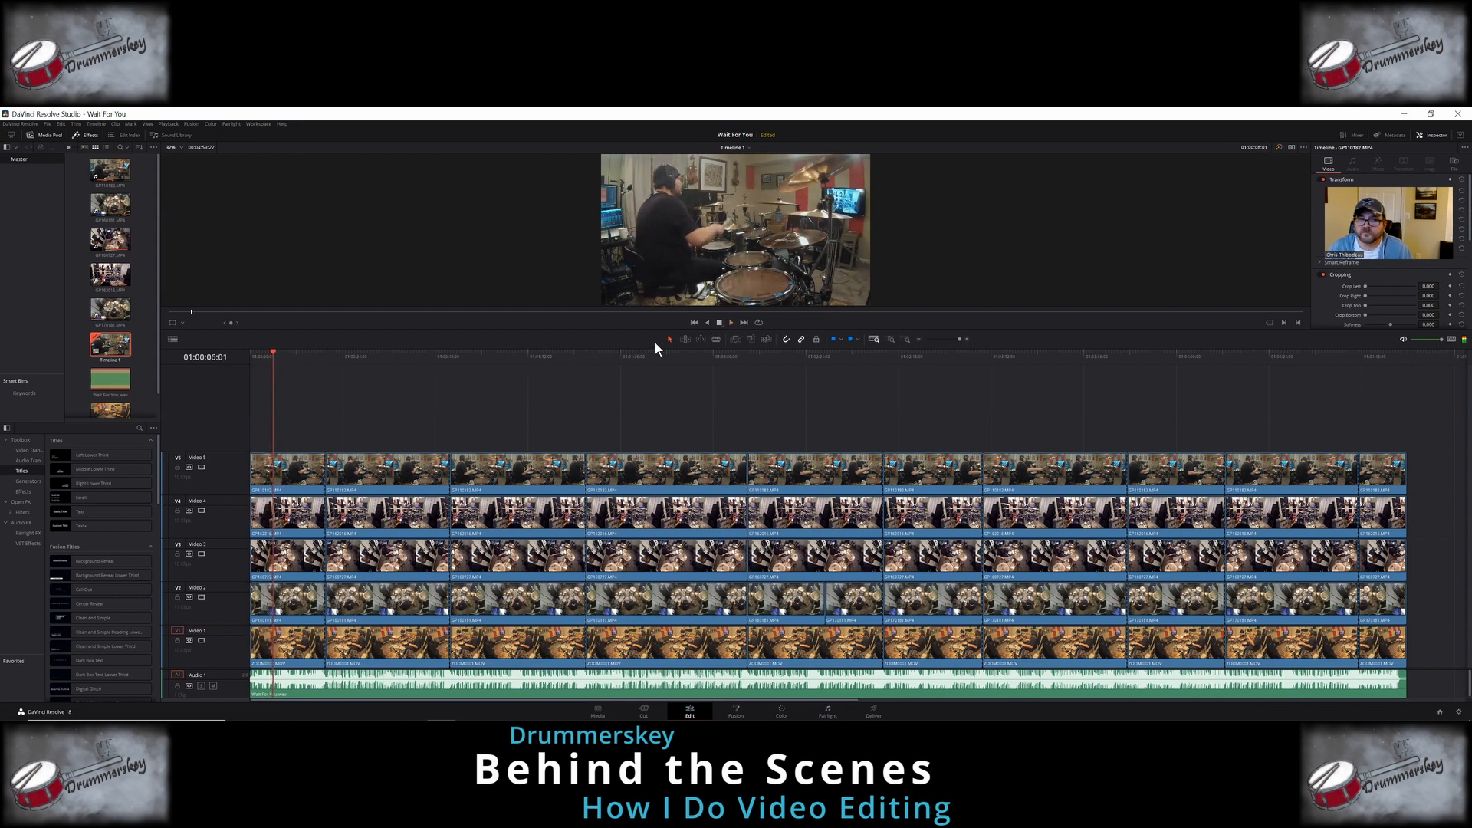
left_click_drag(314, 475, 298, 437)
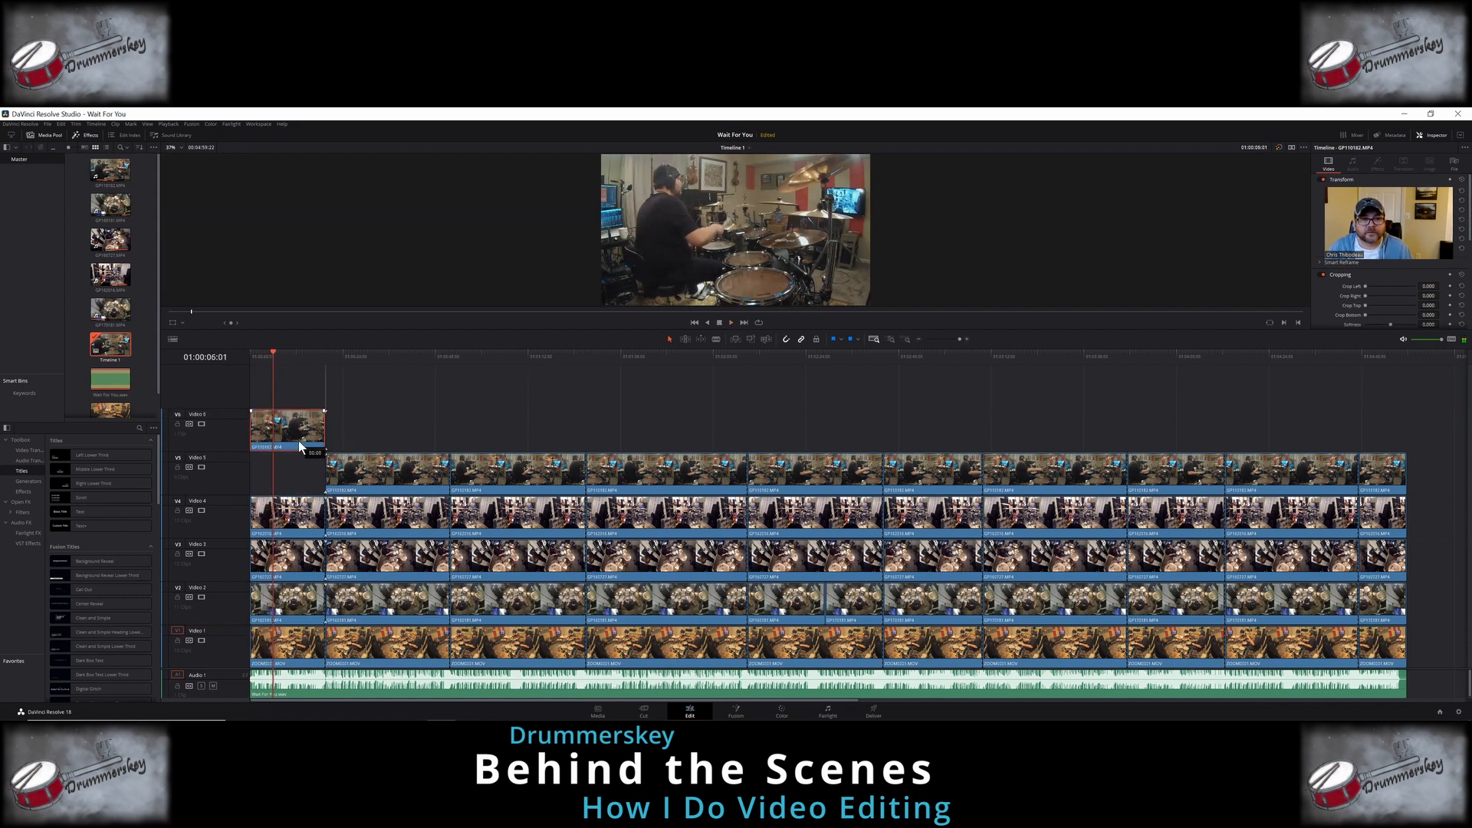
Step: Disable the Video 6 and Video 4 tracks to preview the camera angles beneath them
left_click(201, 424)
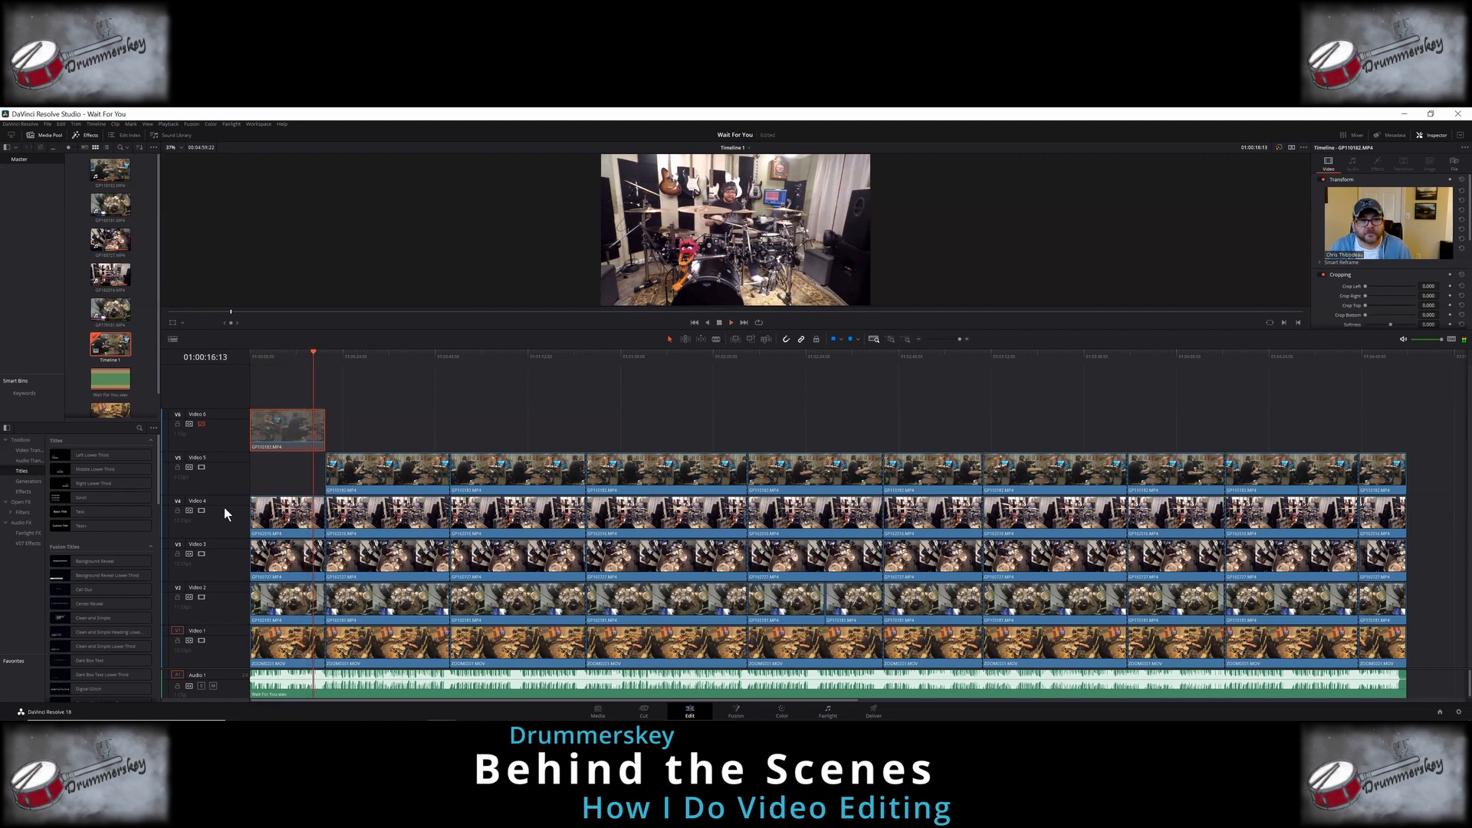
left_click(201, 510)
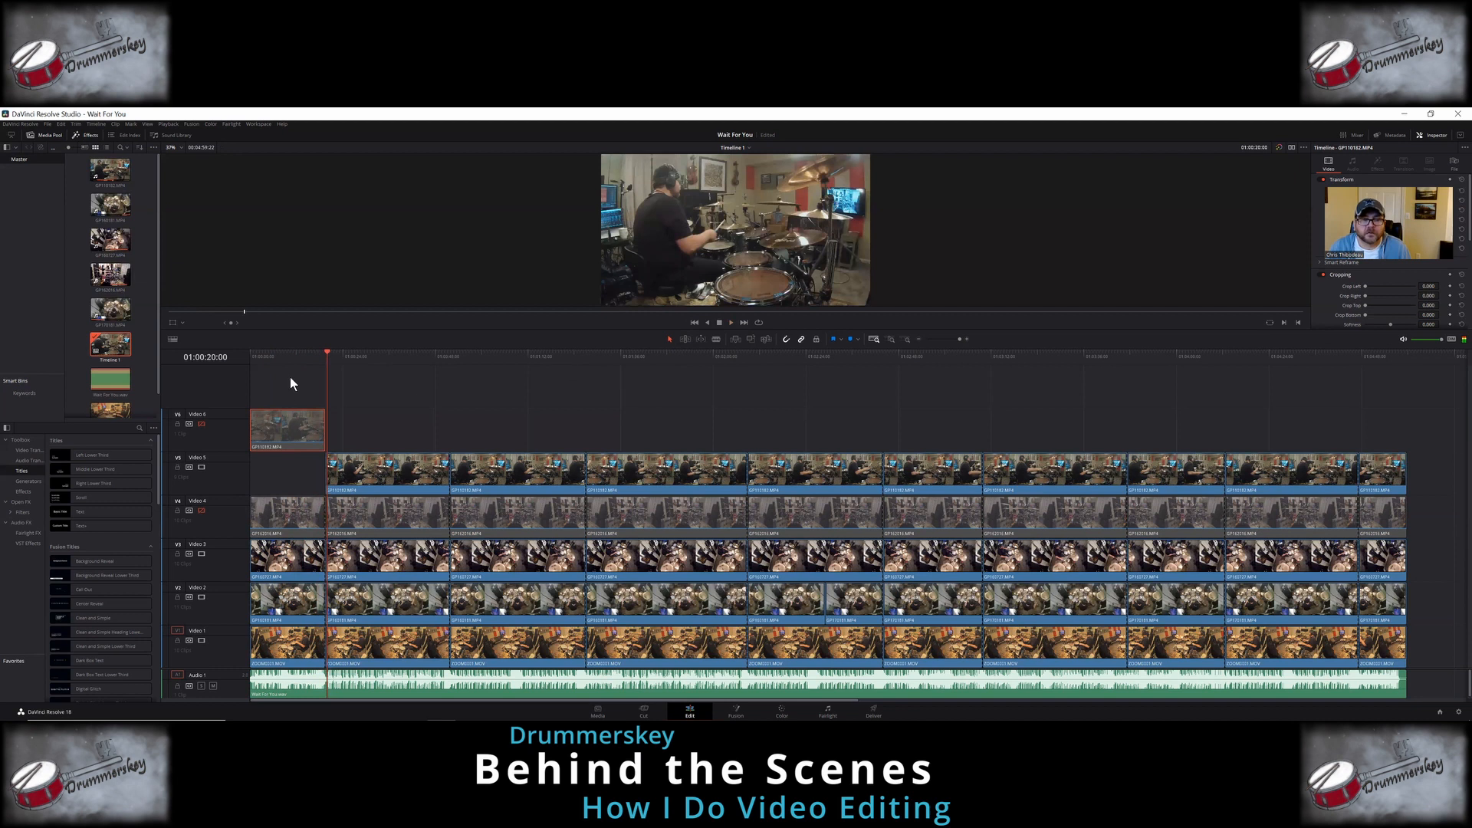
Step: Re-enable the Video 4 track and delete the opening section's clips on Video 4, 2 and 1, keeping Video 3
left_click(202, 511)
left_click(269, 514)
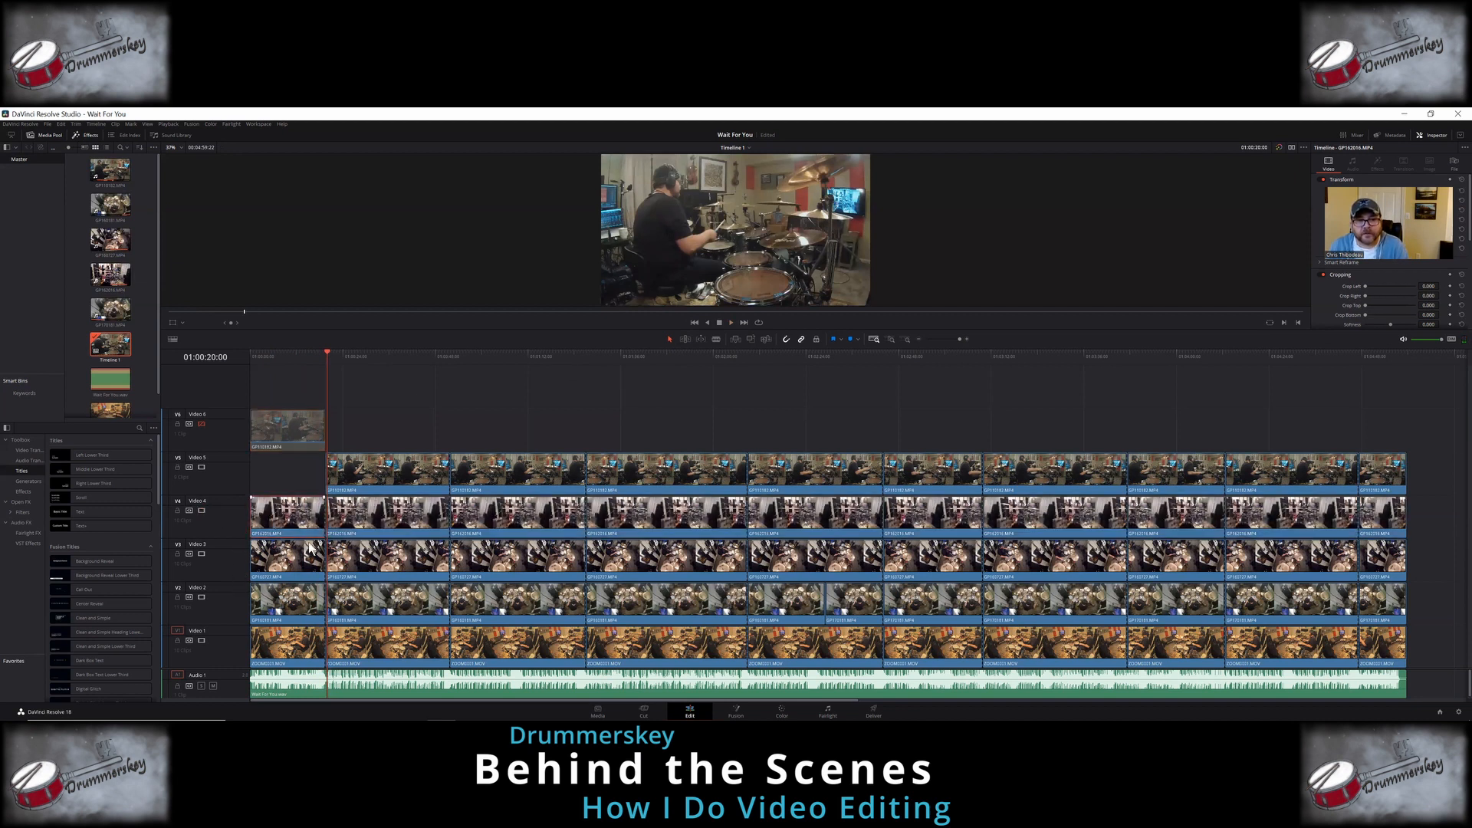
right_click(293, 646)
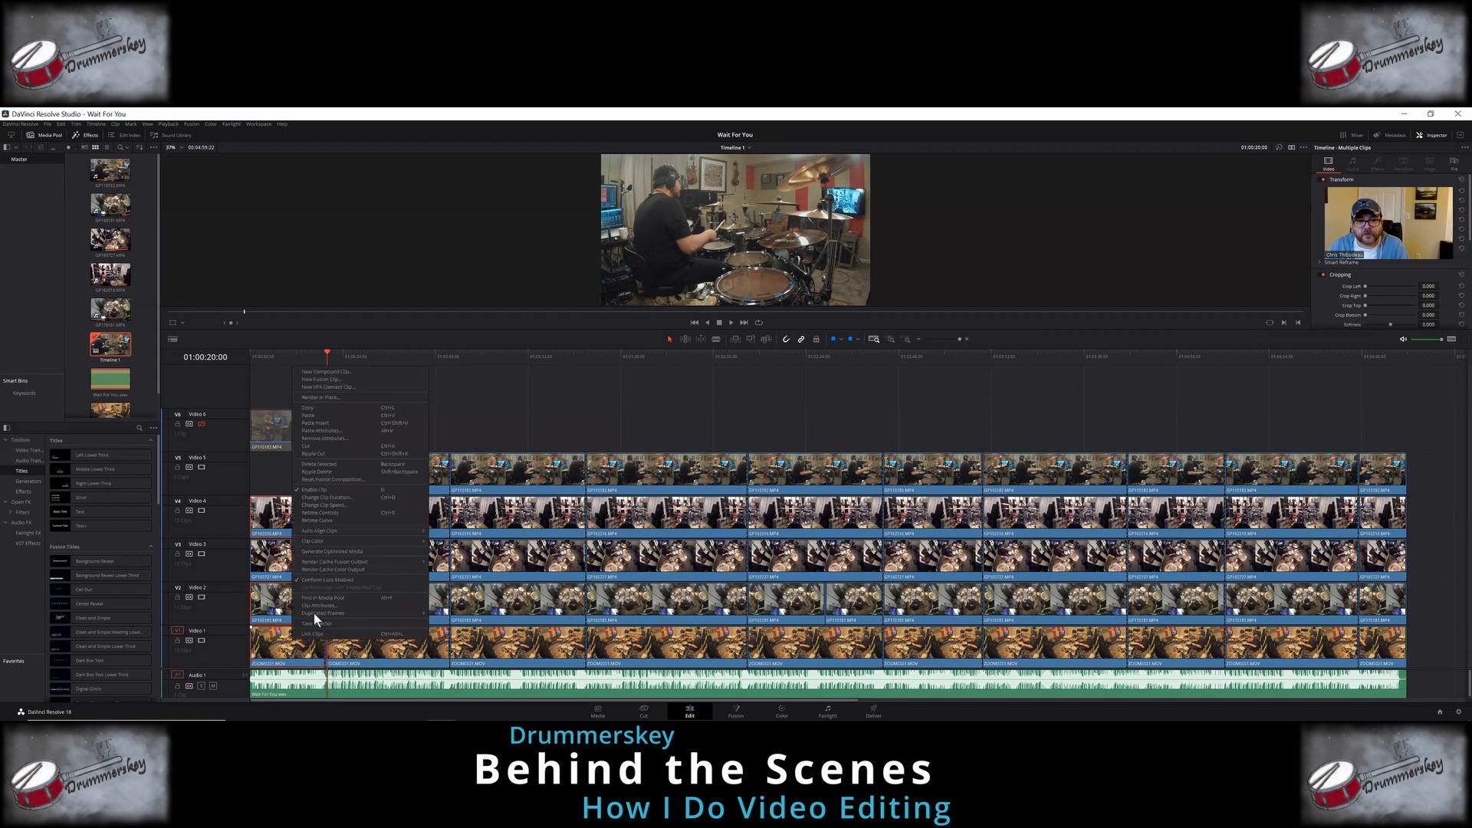
left_click(318, 463)
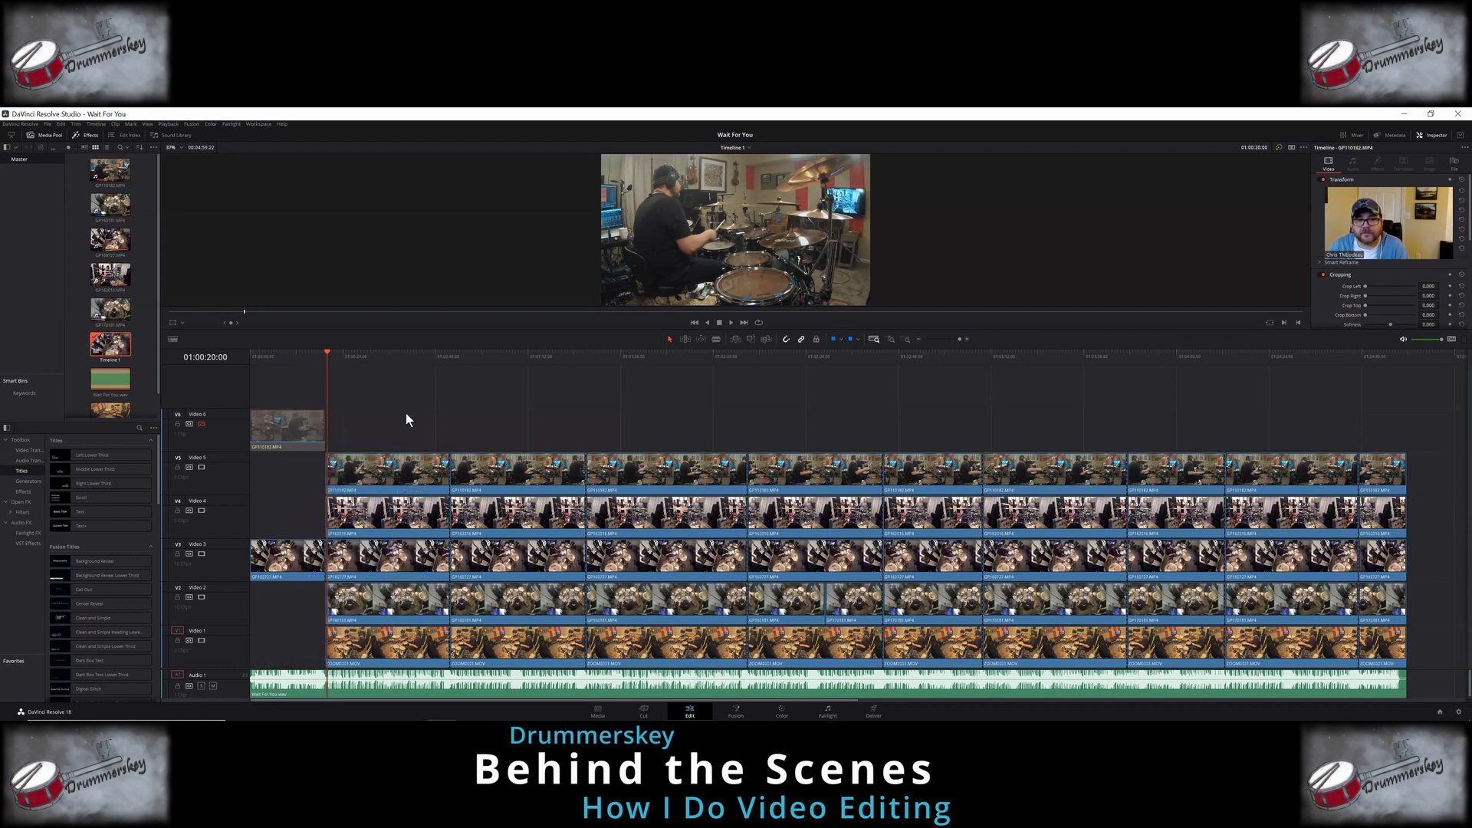
Step: Play the second section, move its Video 2 clip up to Video 6 and delete its Video 5 clip
left_click(731, 323)
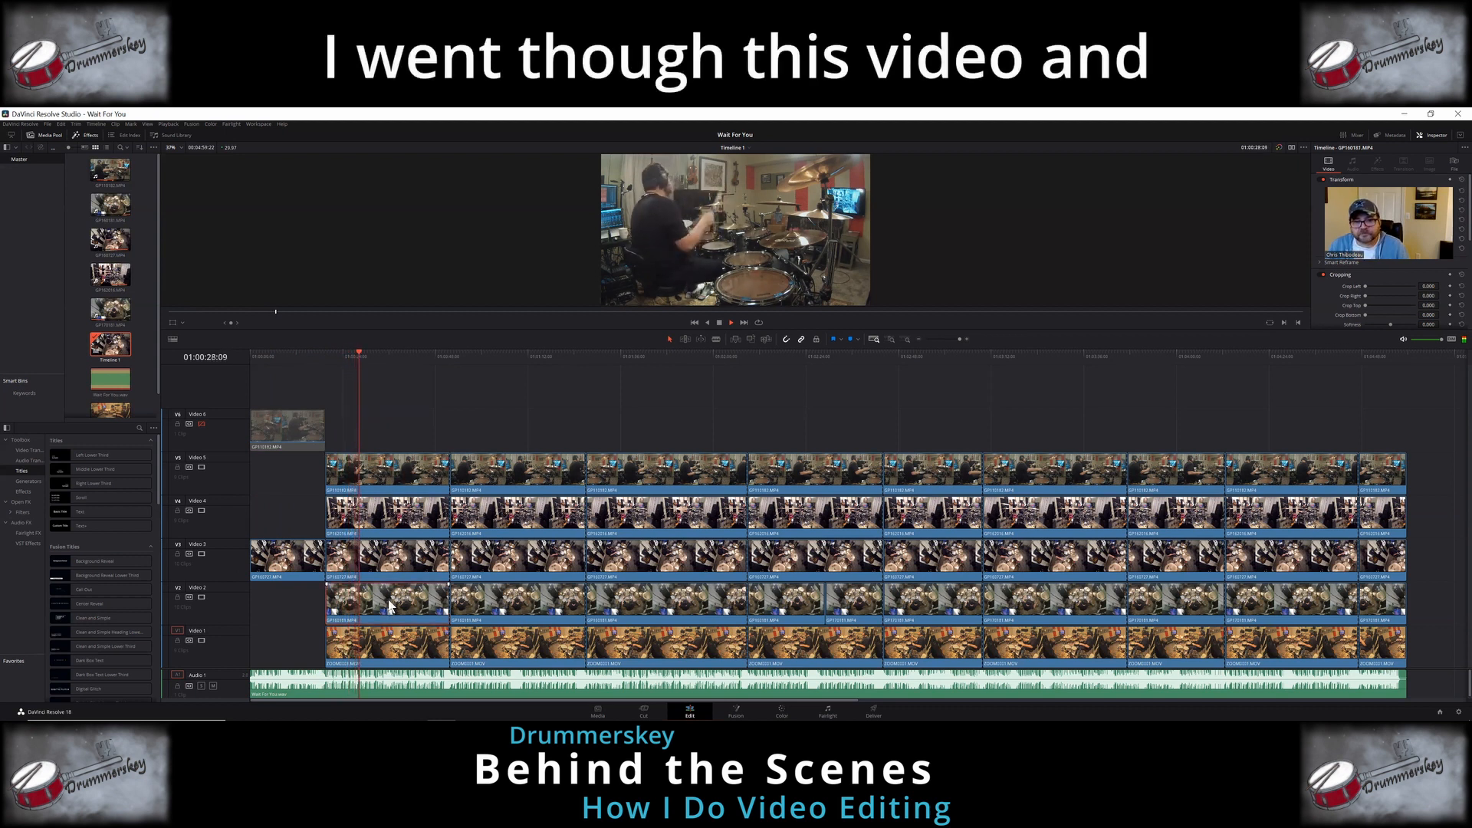
left_click_drag(388, 604, 389, 430)
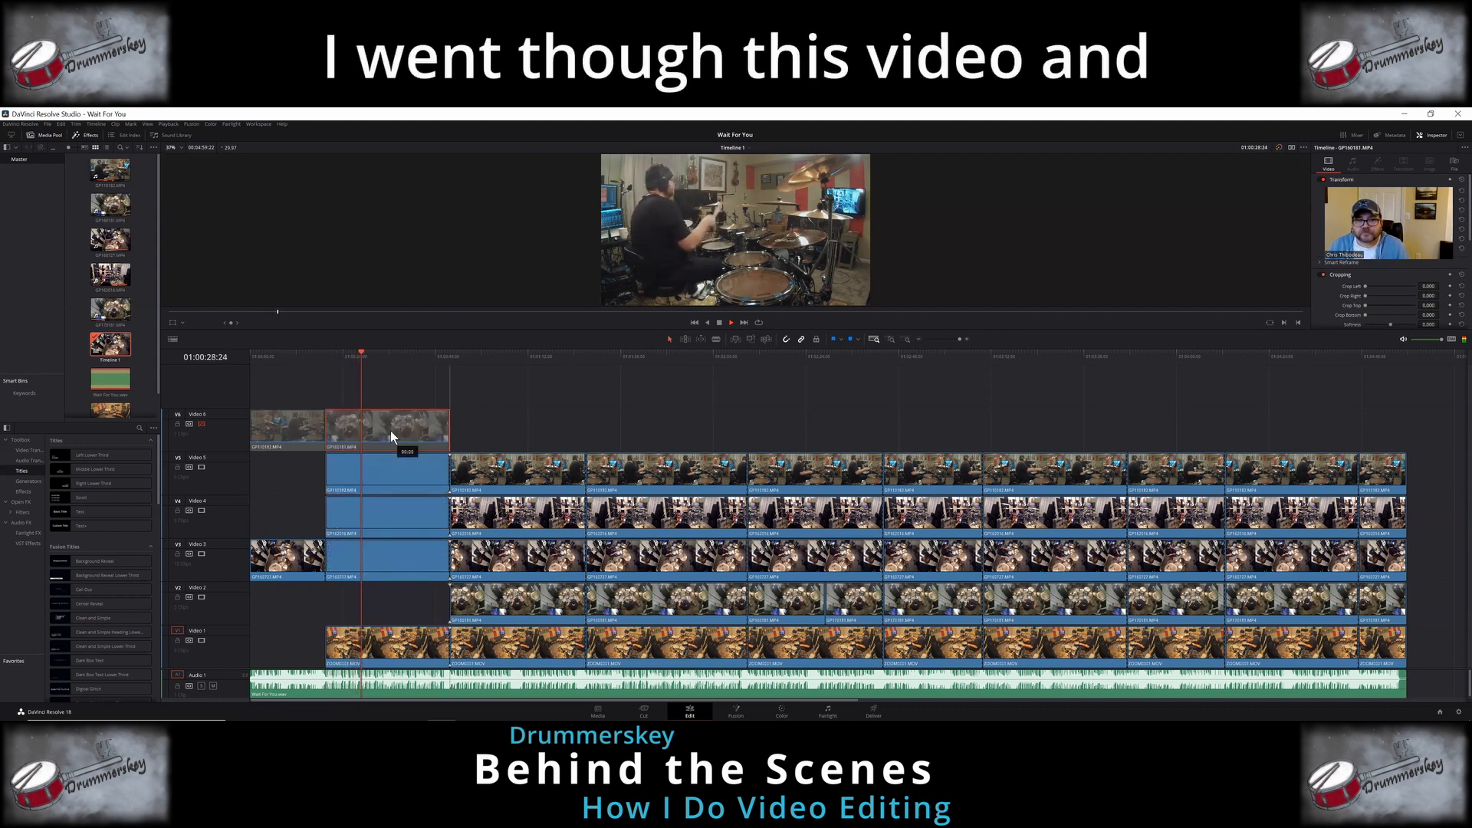
right_click(391, 472)
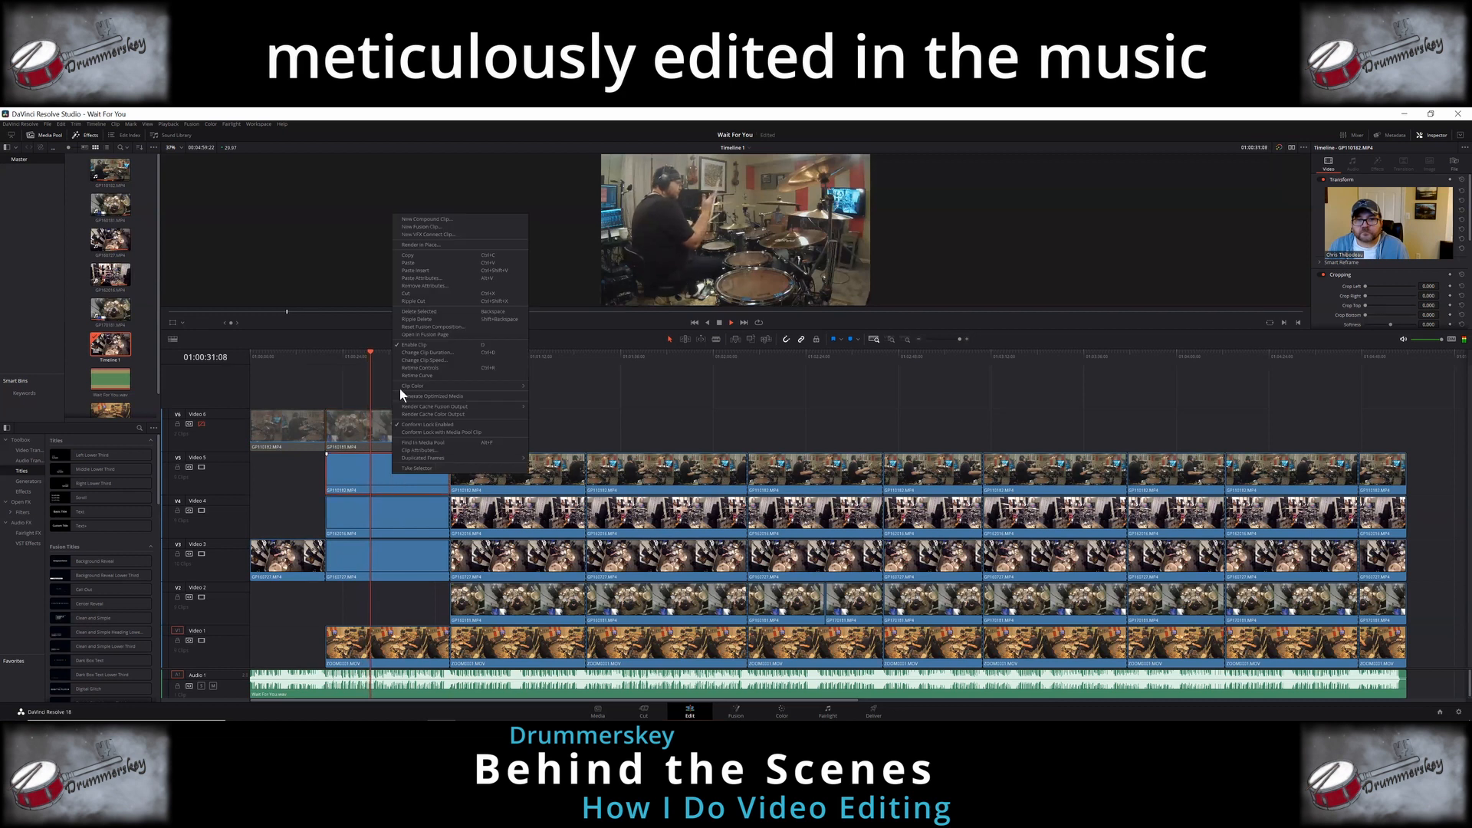
left_click(420, 311)
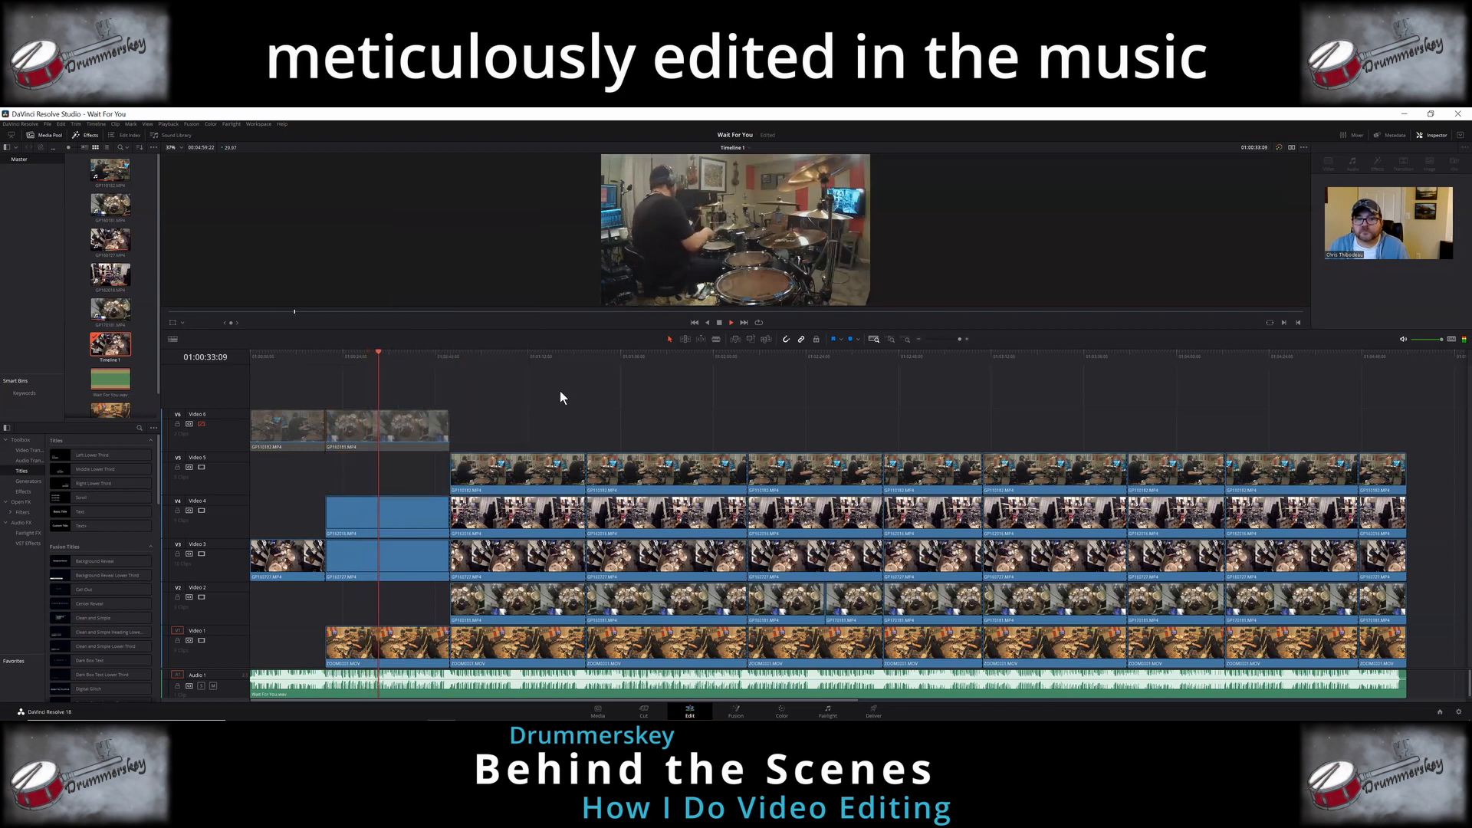
left_click(720, 322)
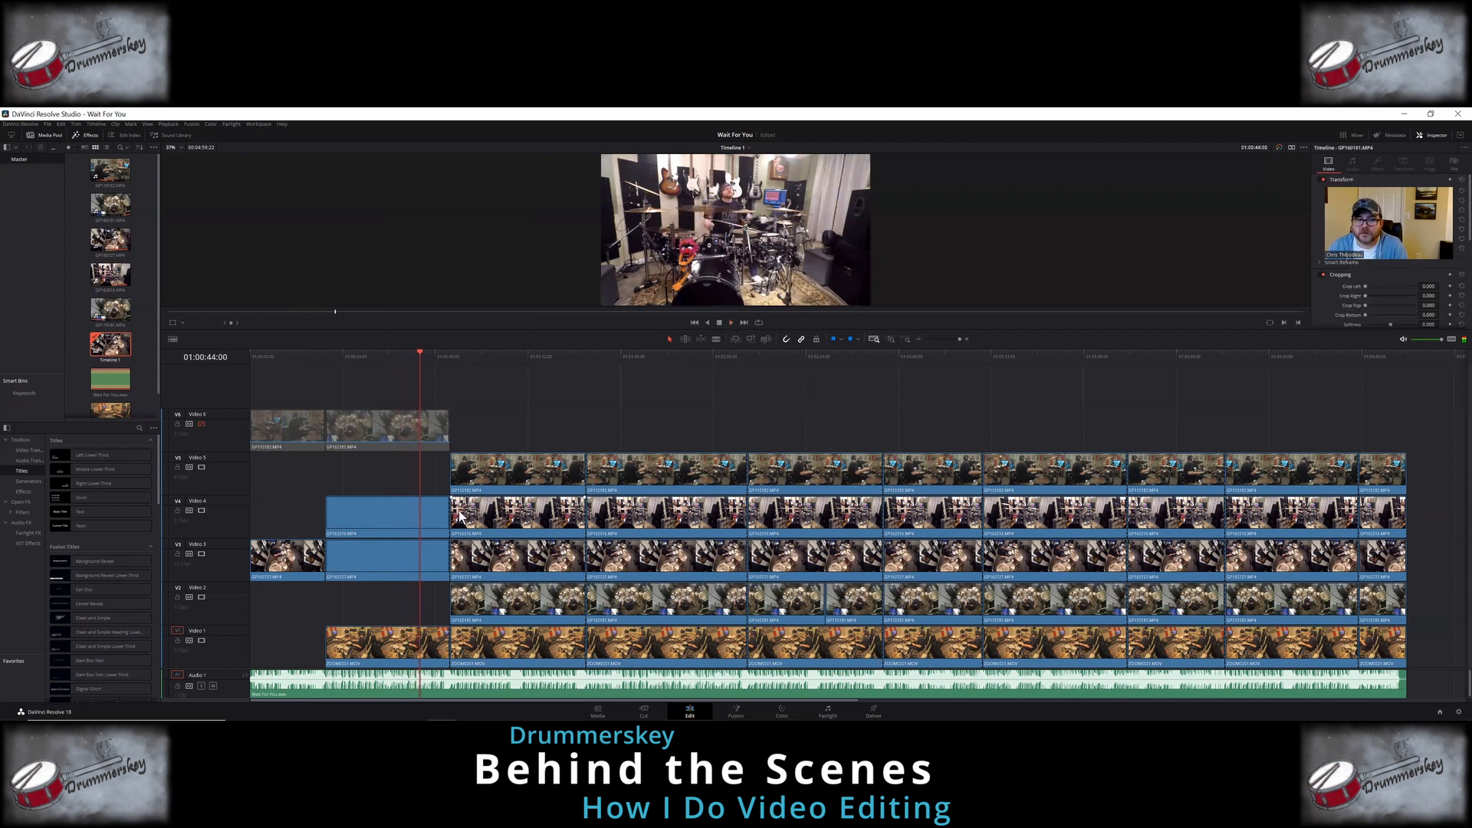
Step: Delete the second section's Video 3 and Video 1 clips, keeping its Video 4 clip
left_click(370, 563)
left_click(390, 650, "ctrl")
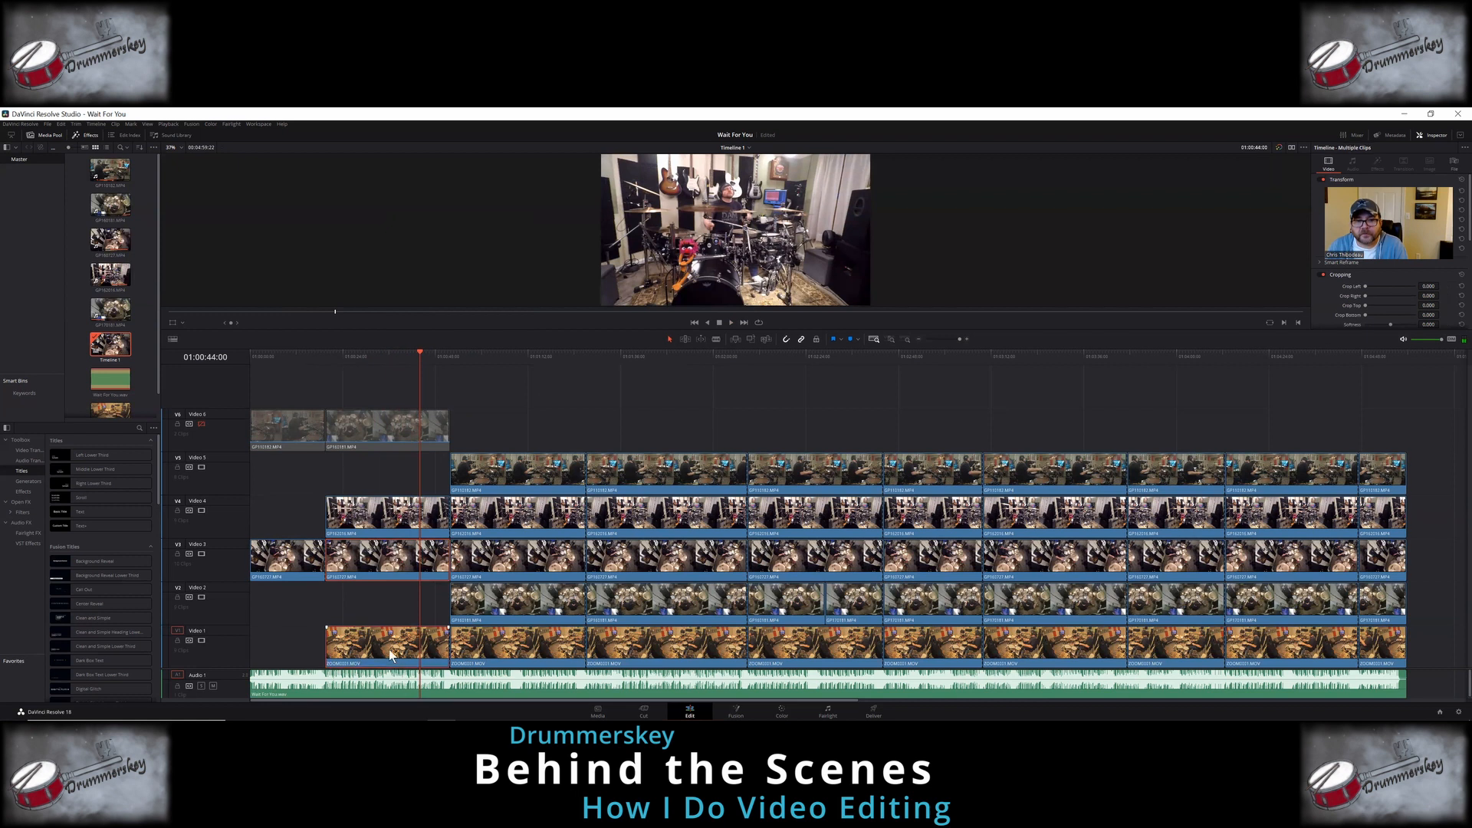
right_click(390, 650)
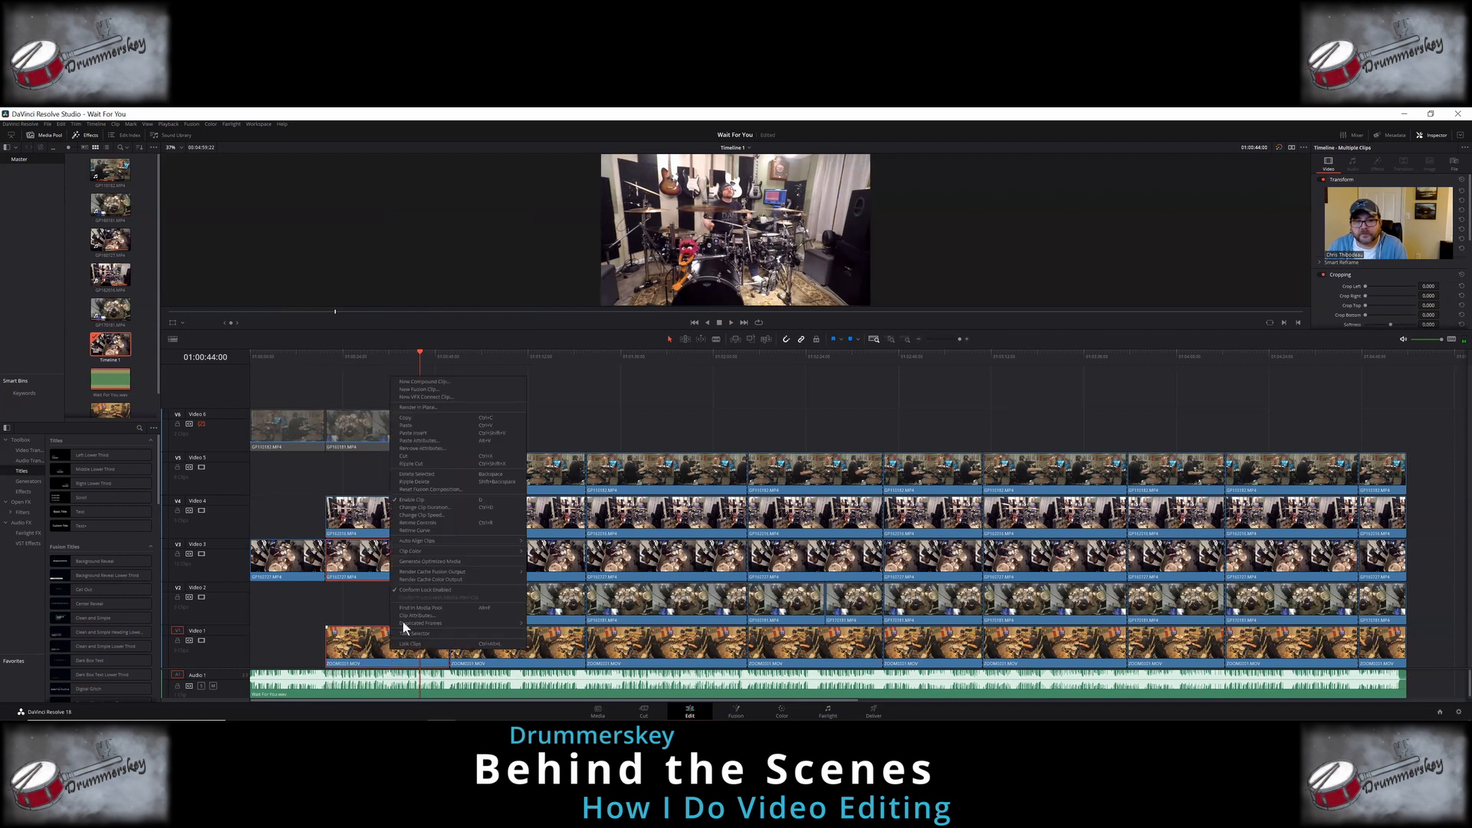
left_click(416, 474)
Step: Play the third section from 01:00:51:25 and delete its Video 4 and Video 3 clips
left_click(449, 356)
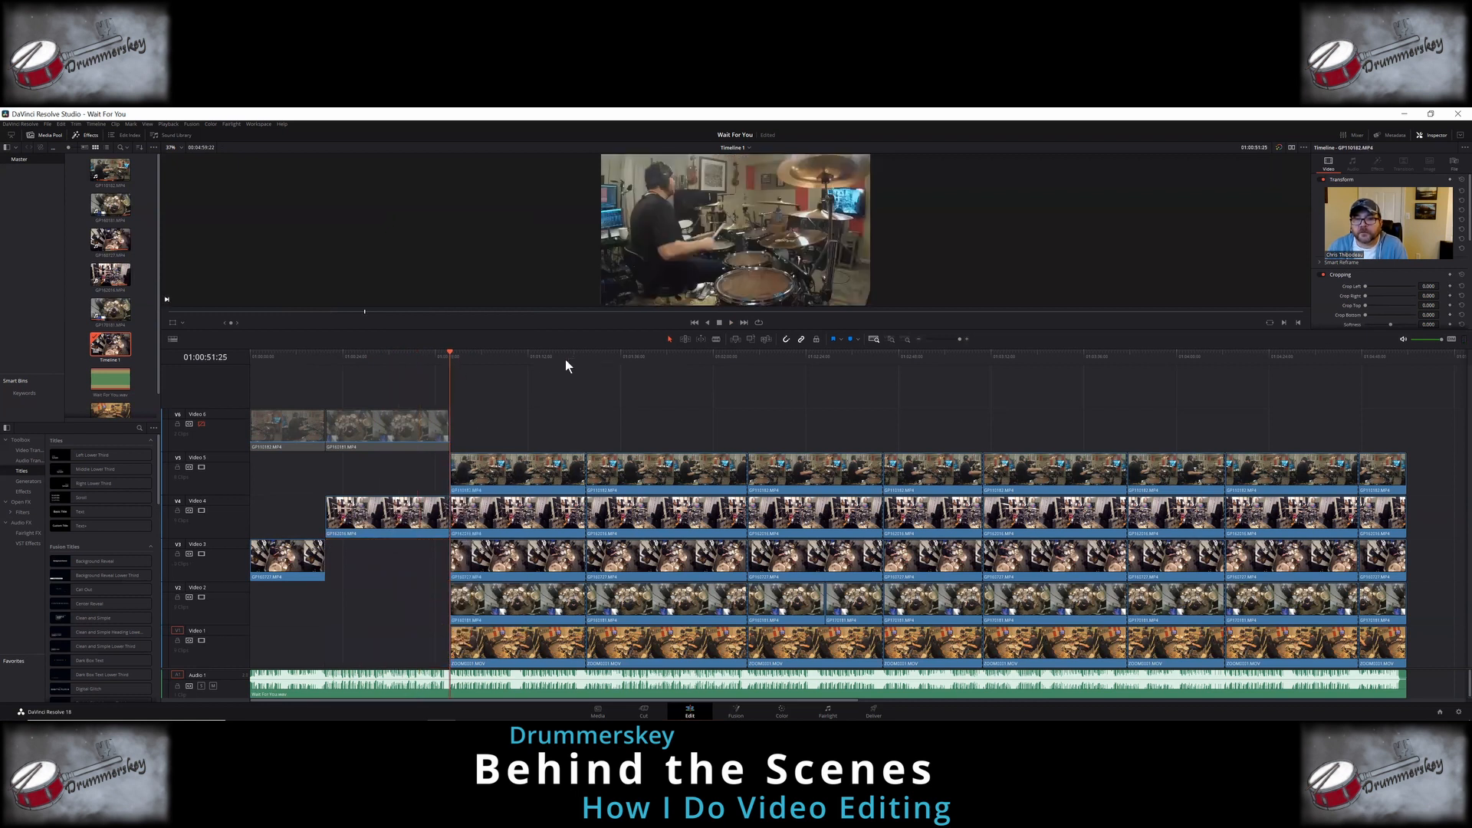
left_click(729, 323)
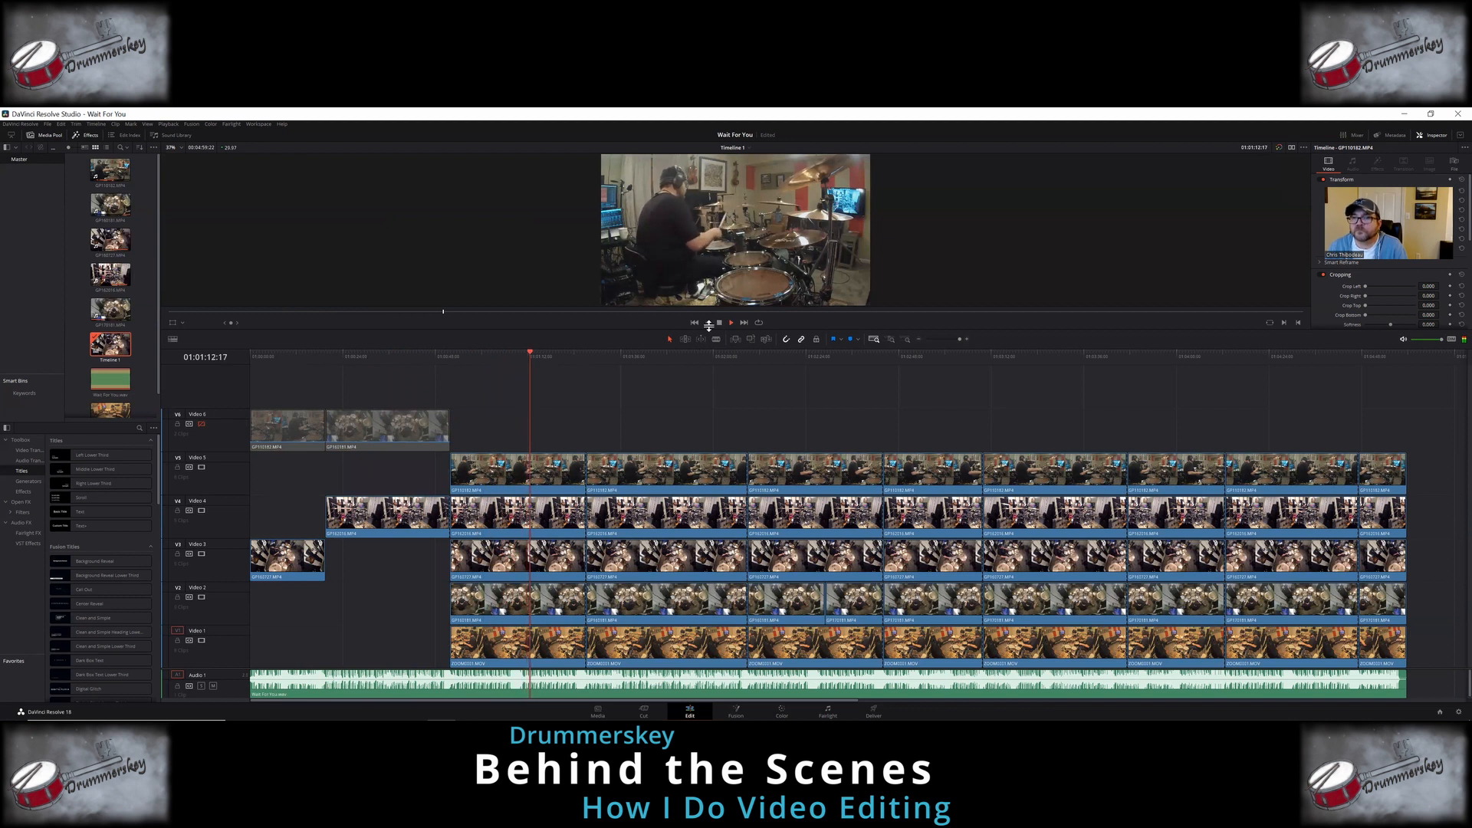
left_click(719, 322)
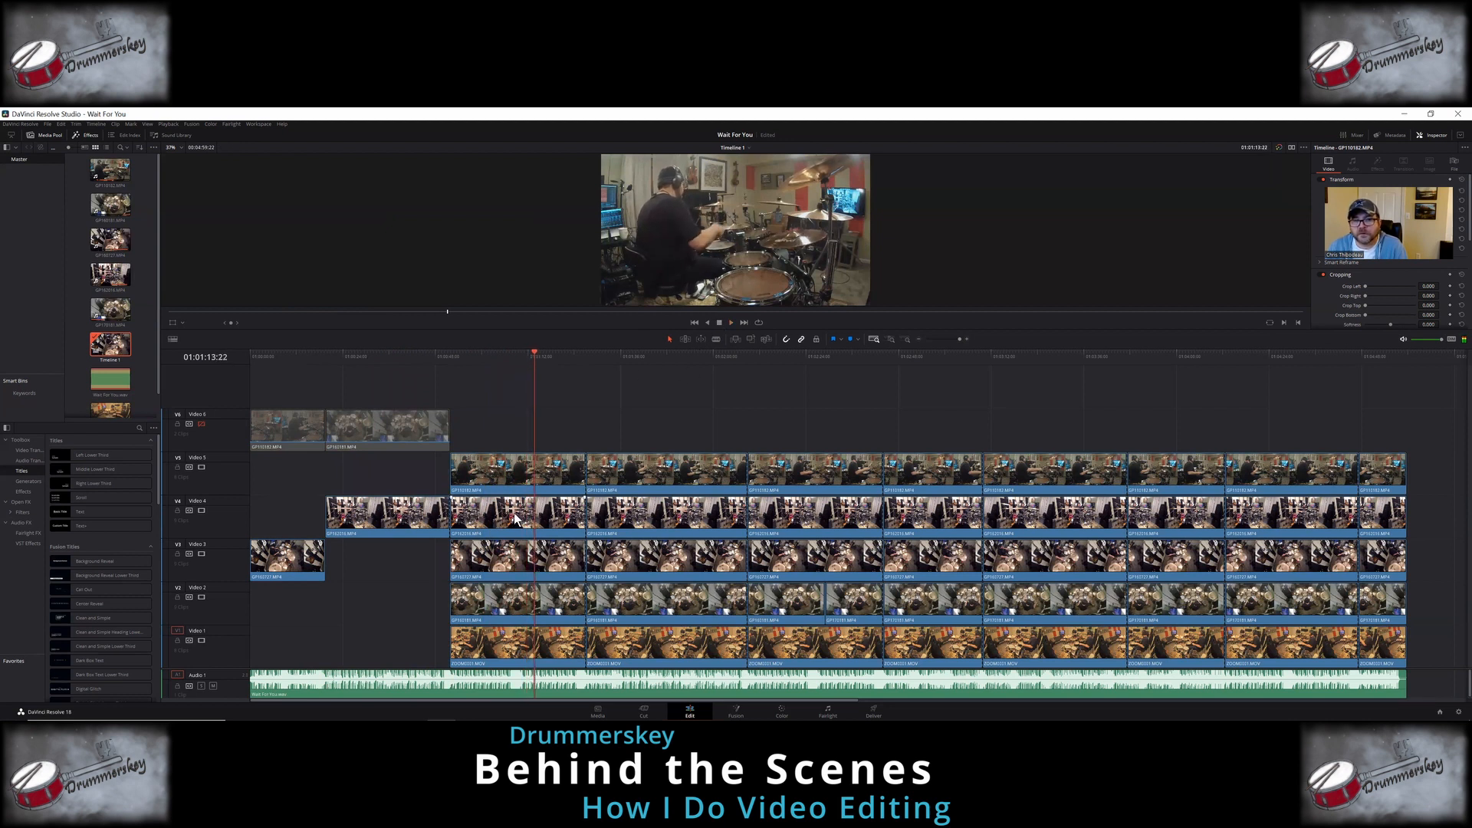
right_click(495, 568)
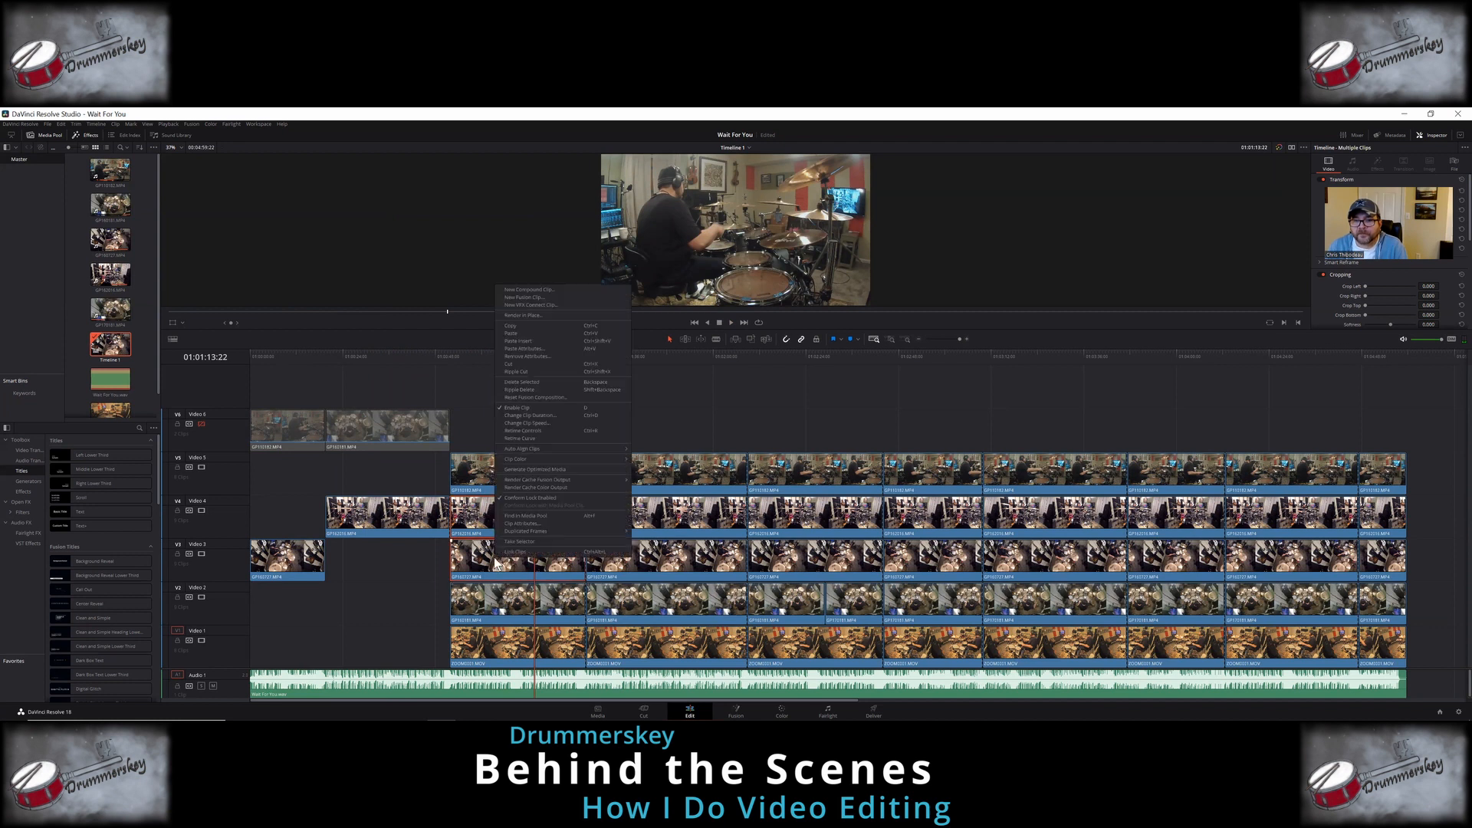
left_click(522, 381)
Step: Disable the Video 5 track to preview the third section's lower angles and move its Video 1 clip up to Video 6
left_click(201, 467)
left_click(492, 358)
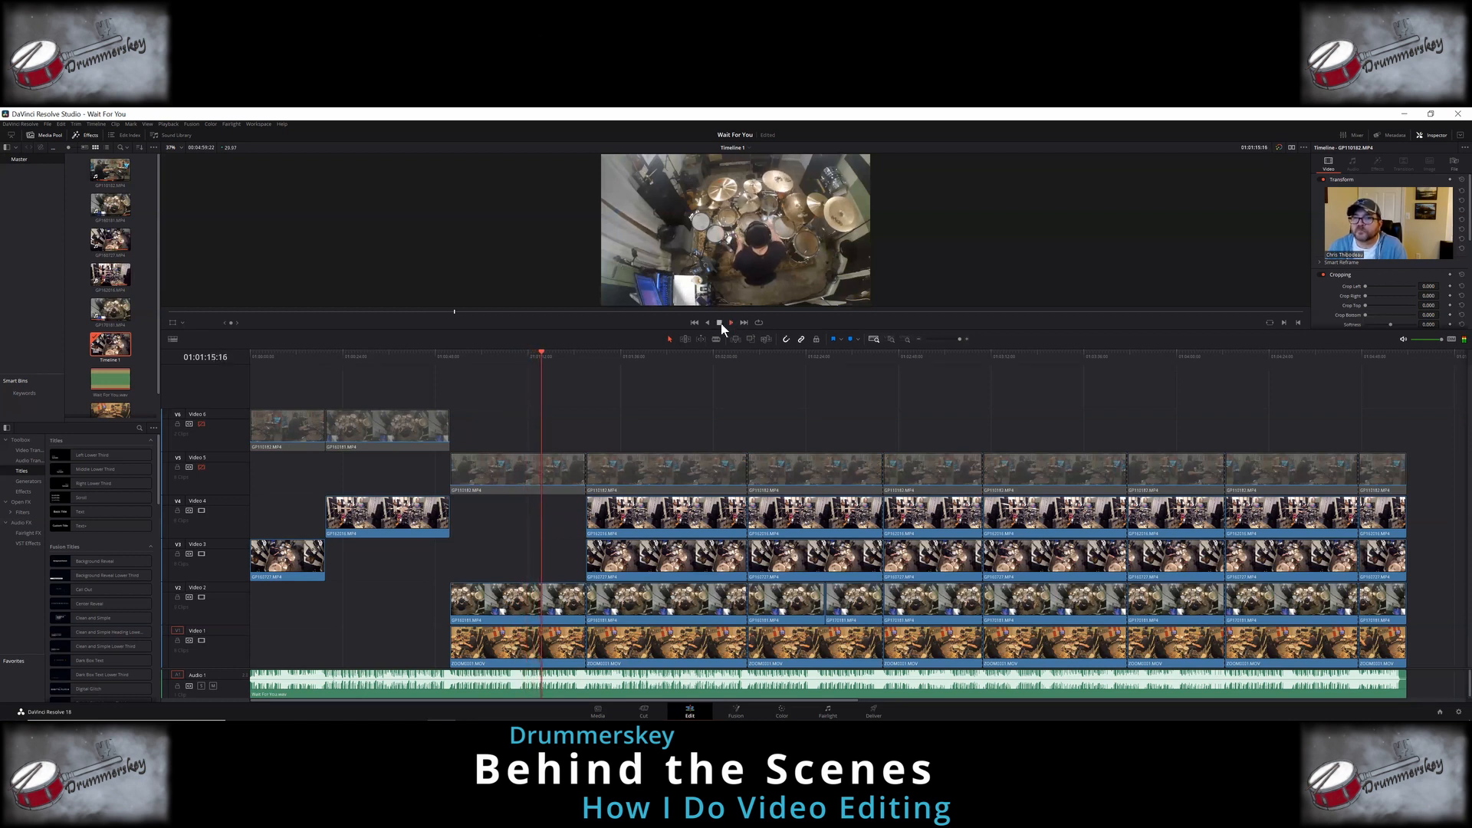
left_click_drag(508, 644, 512, 440)
Step: Delete the third section's Video 5 clip and re-enable the Video 5 track
right_click(508, 460)
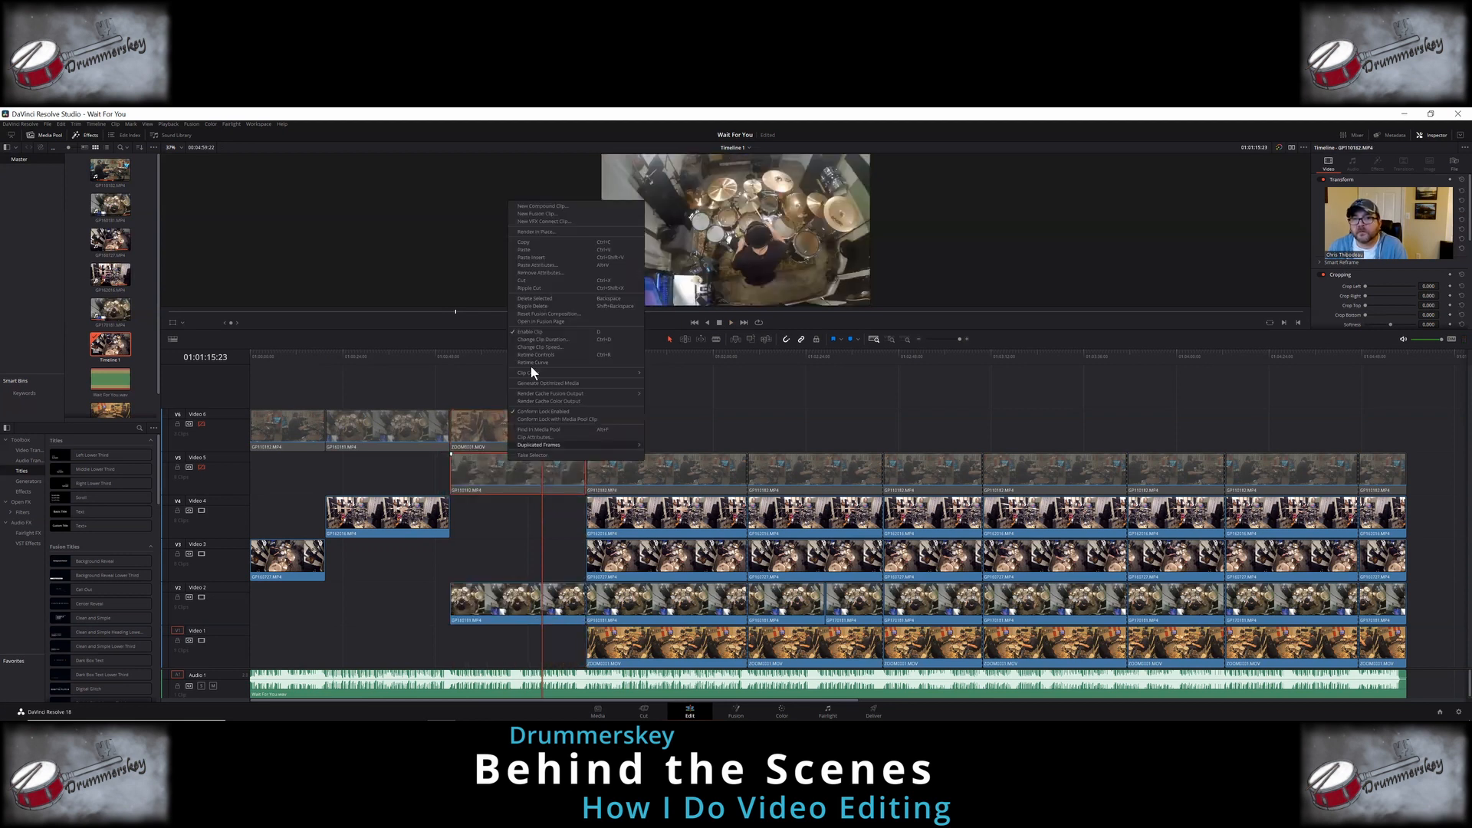
left_click(543, 297)
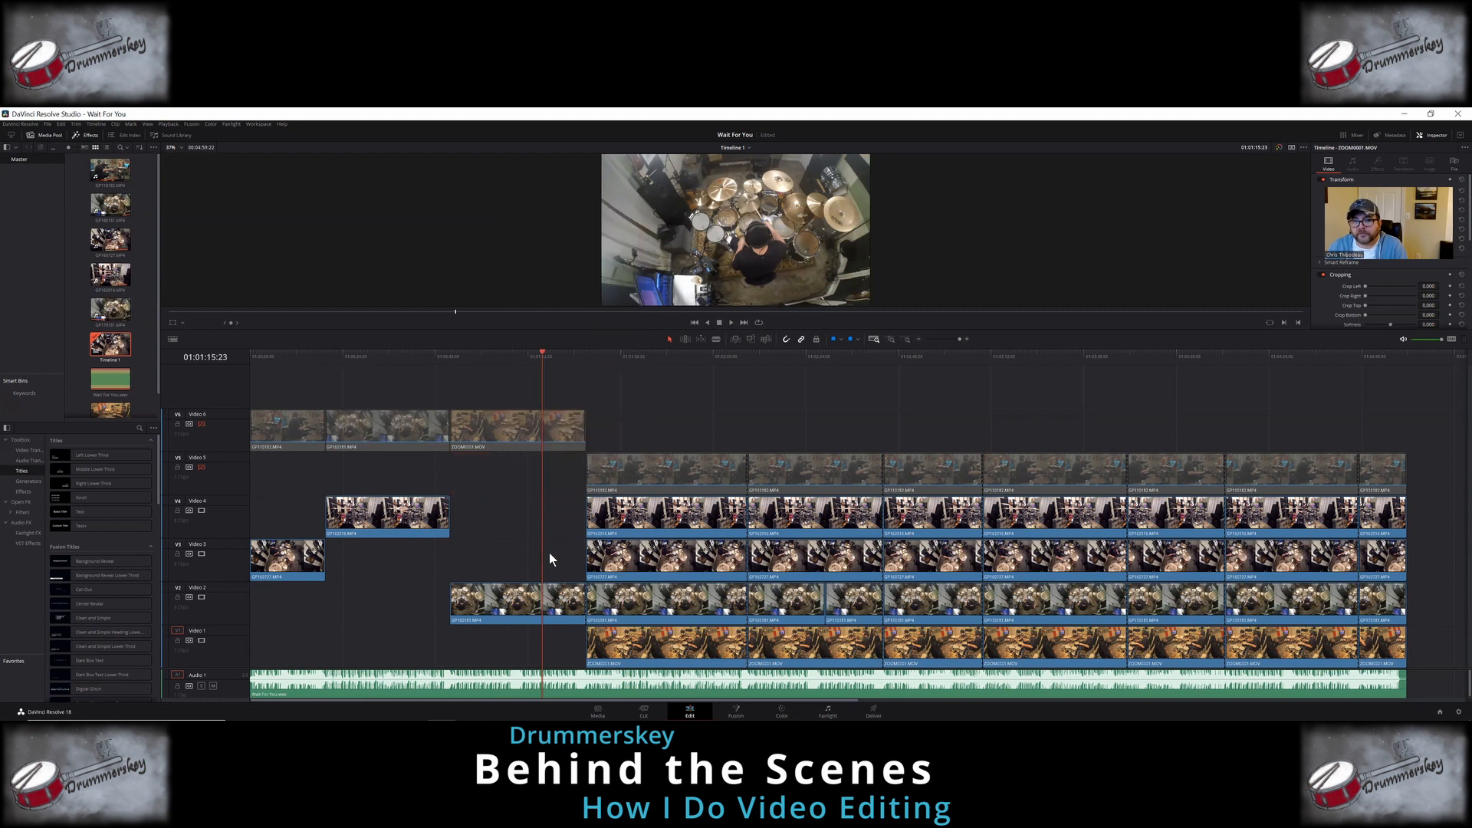
left_click(200, 467)
Step: Play the fourth section, move its Video 4 clip up to Video 6 and delete its Video 5, 3 and 2 clips, keeping Video 1
left_click(587, 357)
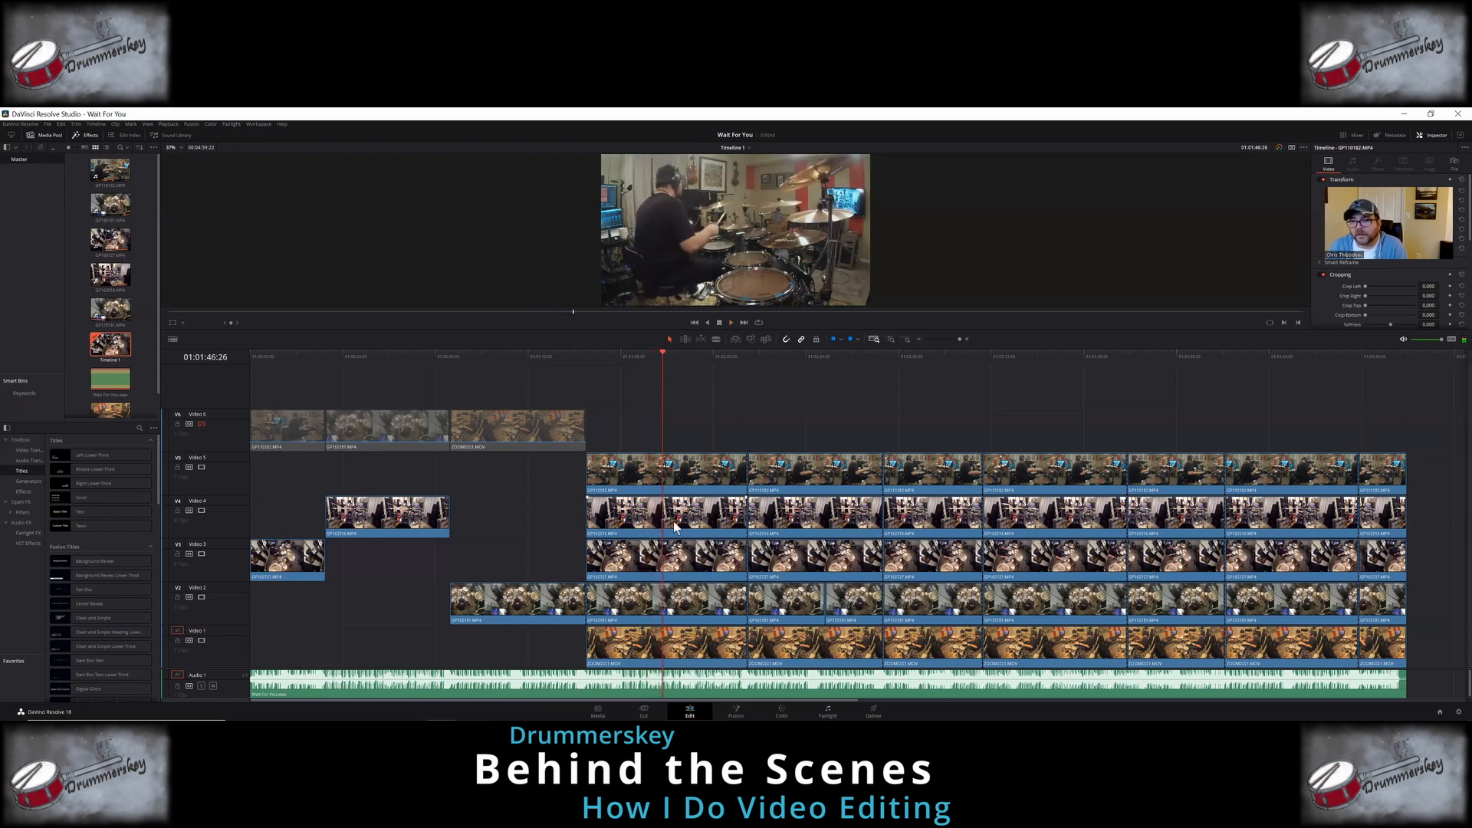
left_click_drag(674, 481, 675, 434)
left_click(670, 470)
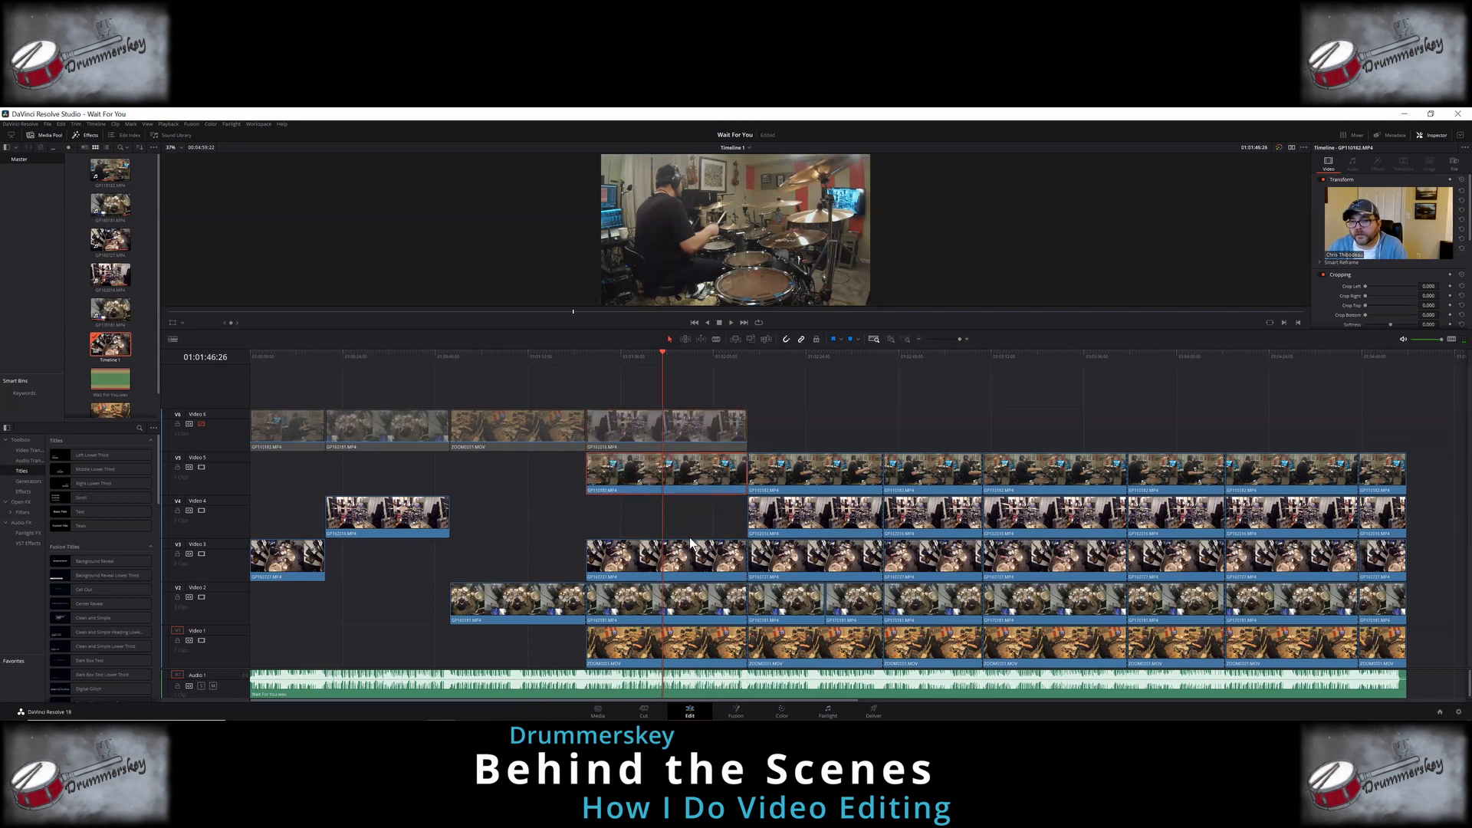
right_click(692, 602)
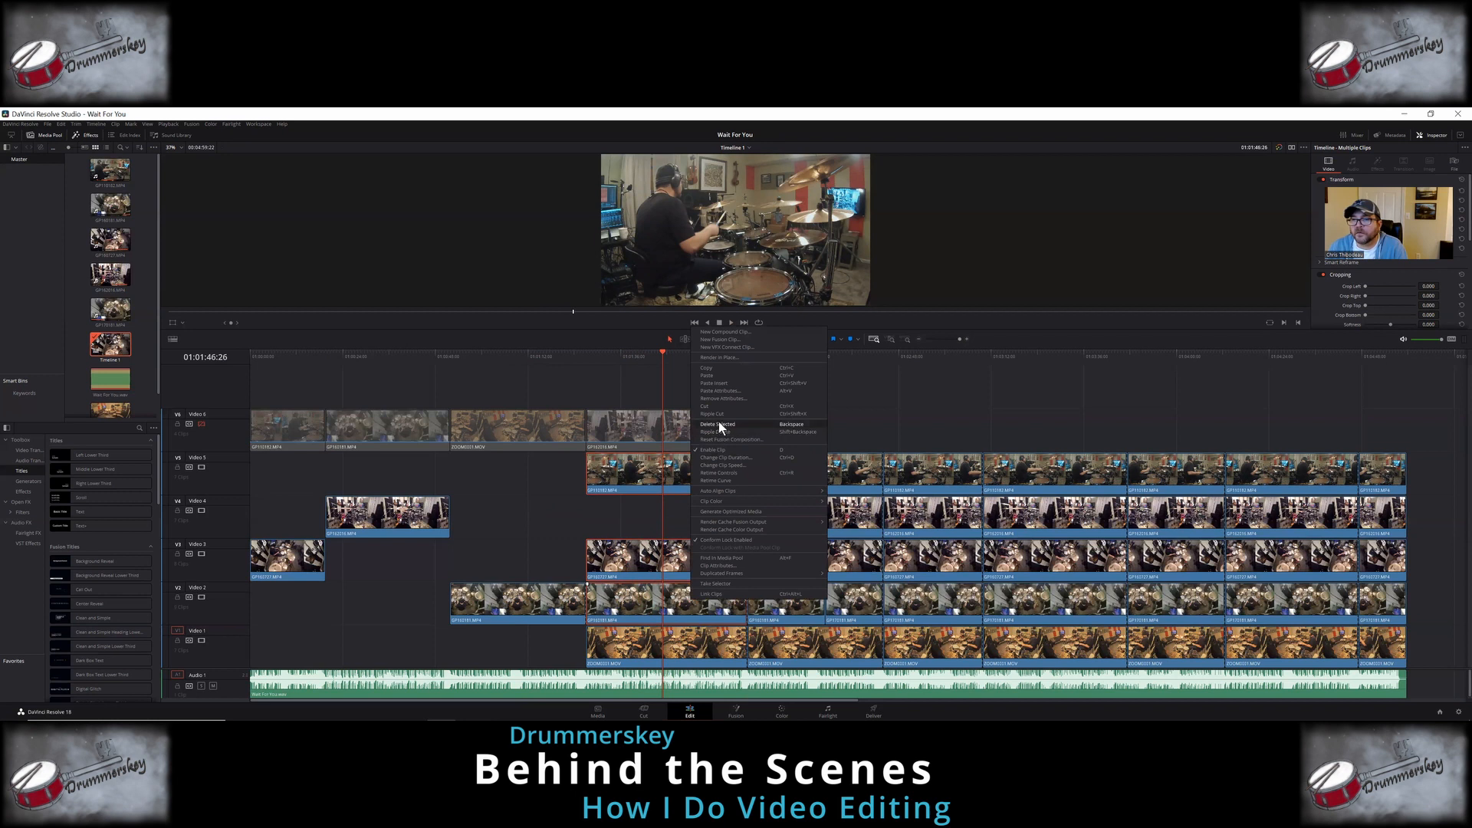
left_click(719, 424)
left_click(732, 323)
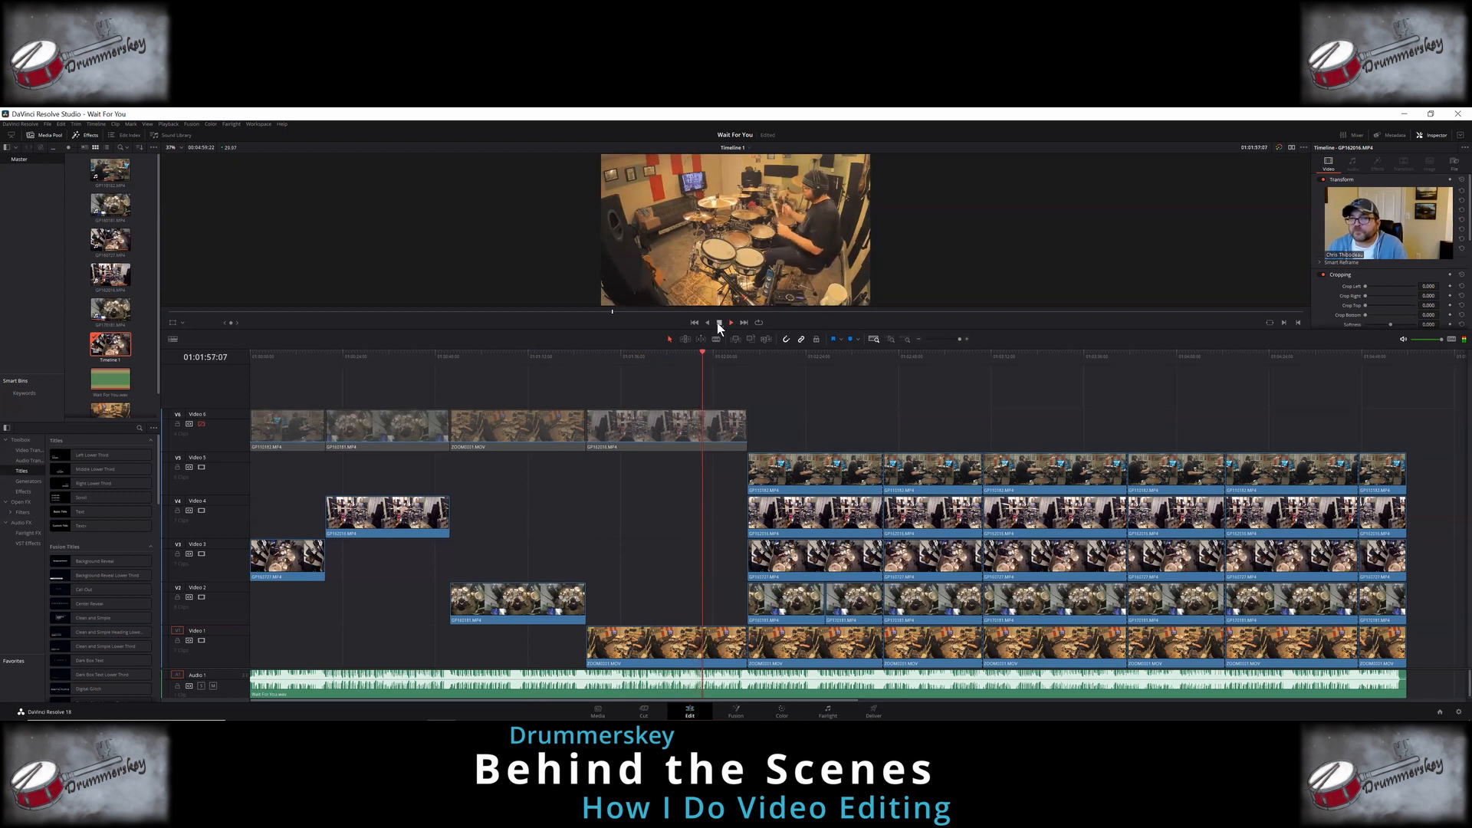
Step: Delete both Video 2 clips of the fifth section and play that section from its start
right_click(846, 604)
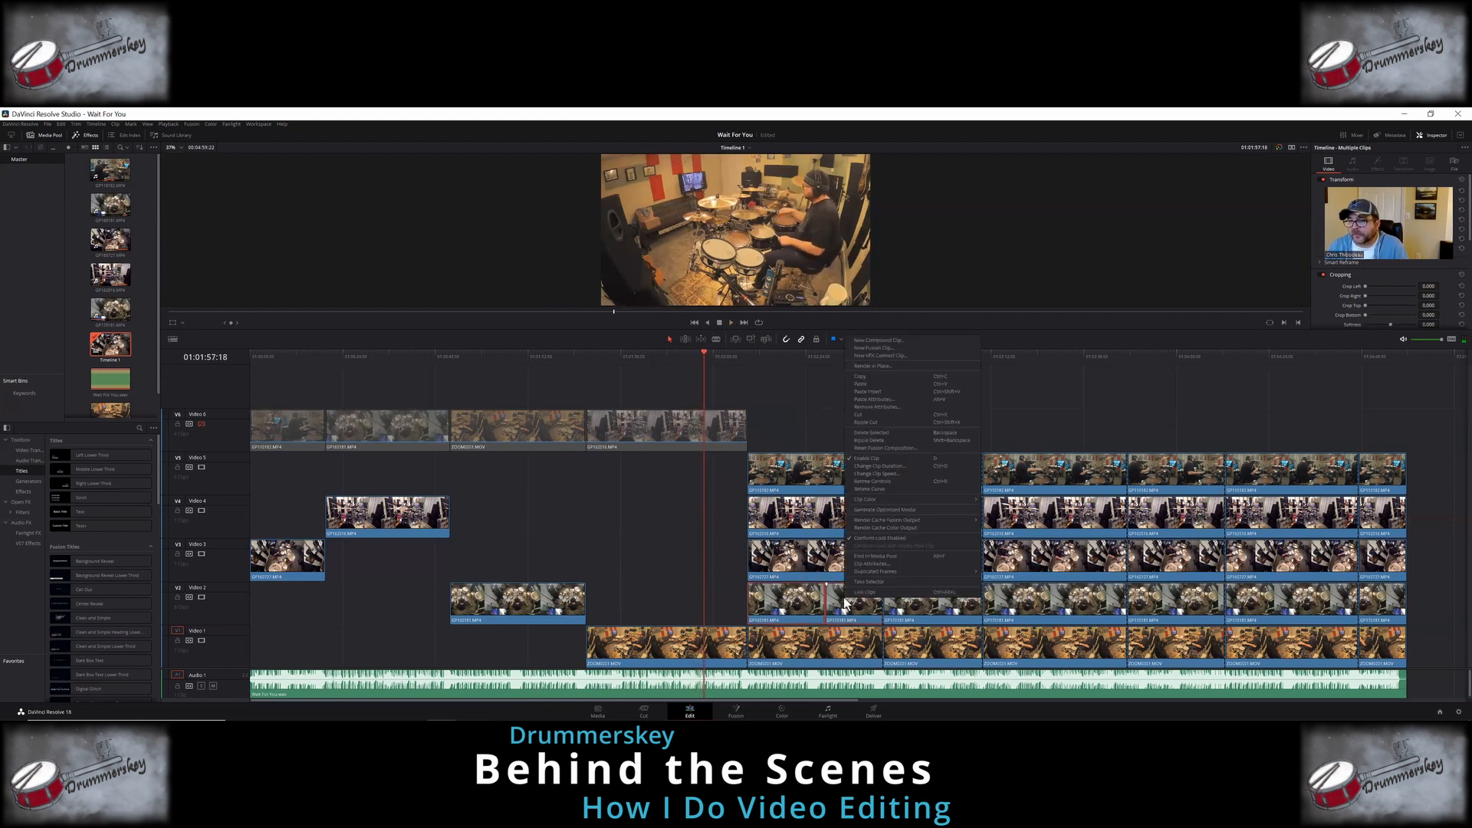
left_click(867, 439)
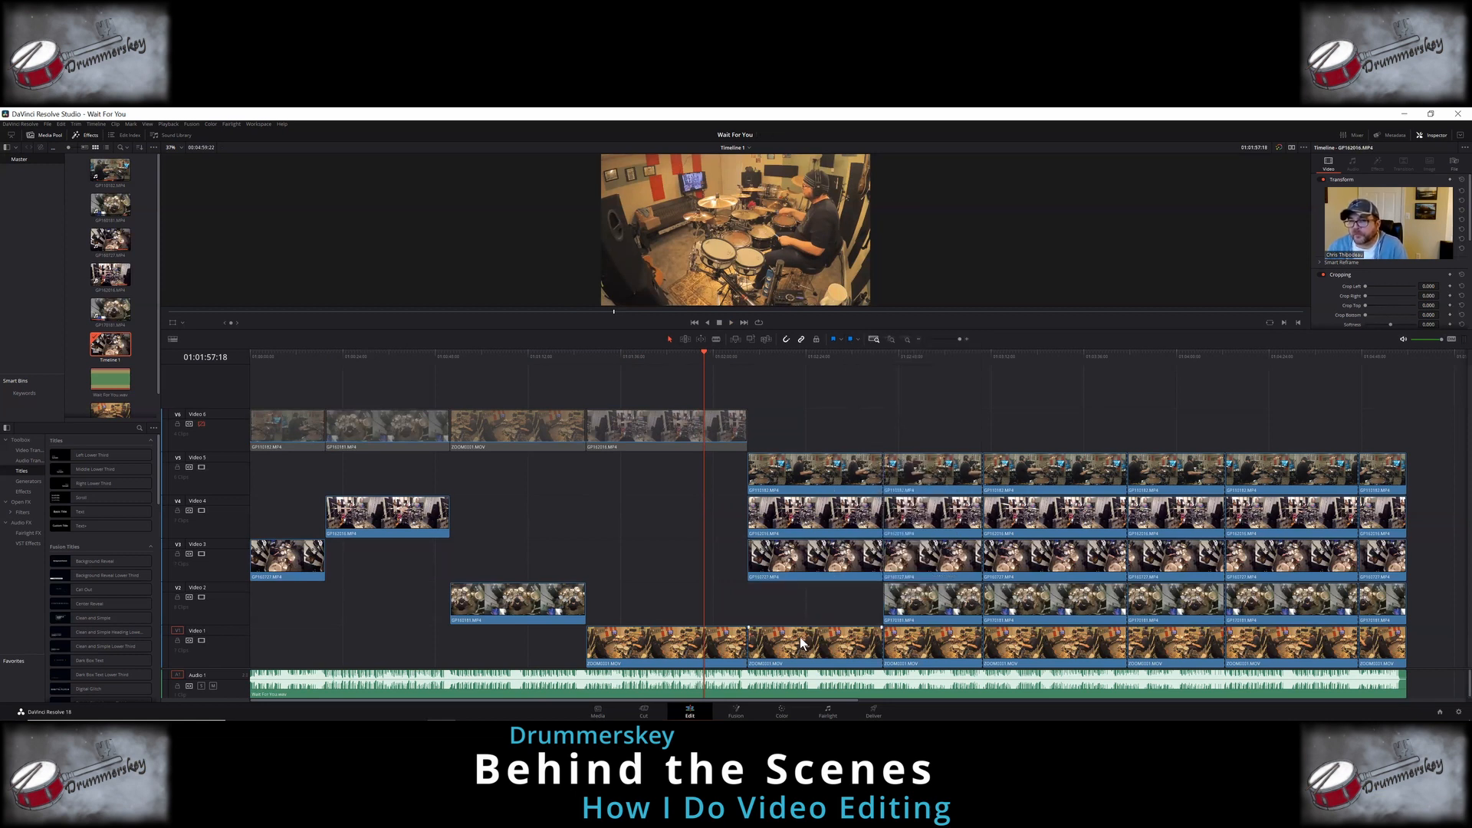
left_click(748, 355)
left_click(732, 323)
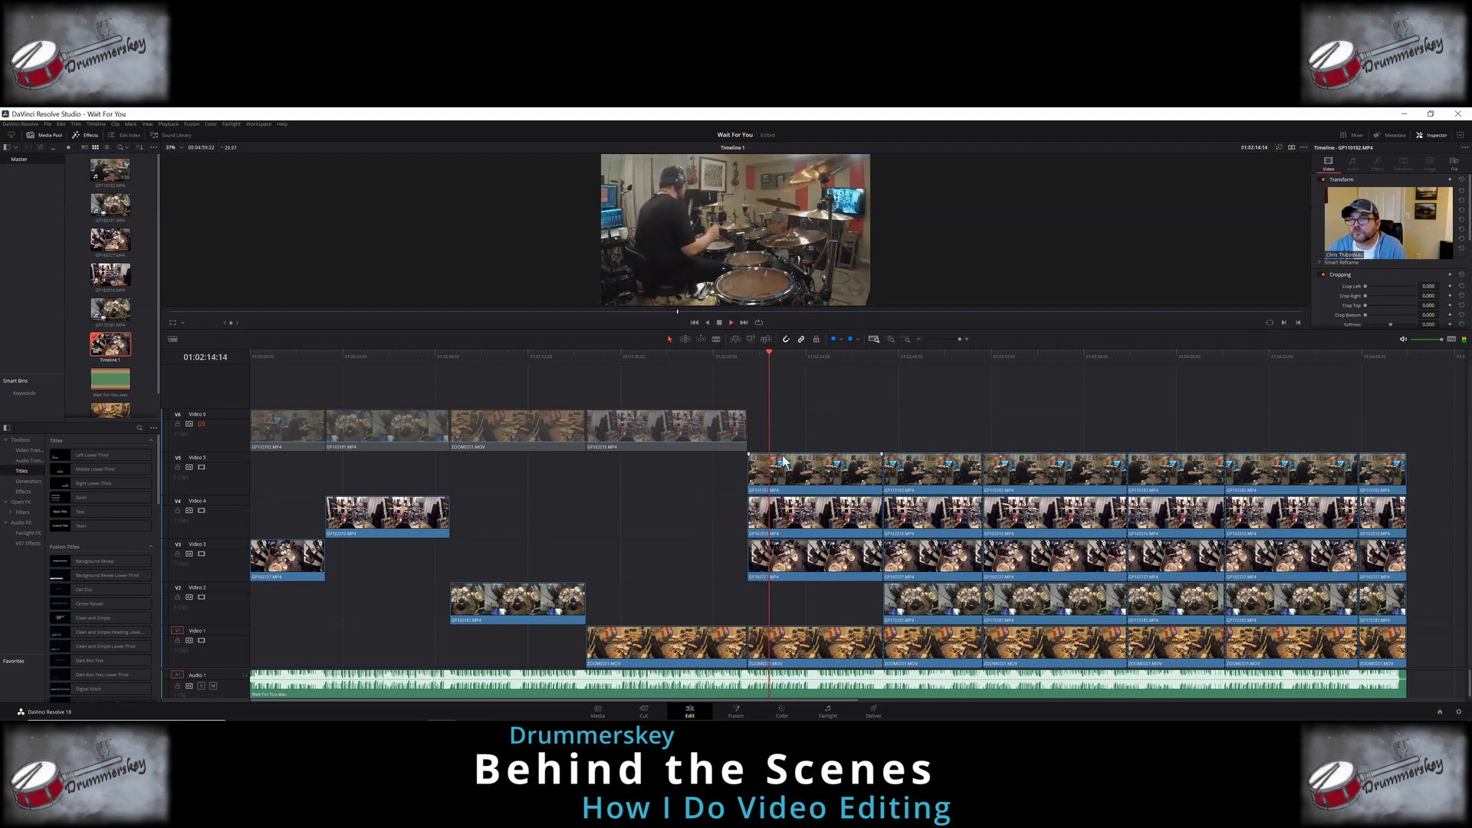
Step: Move the fifth section's Video 3 clip up to Video 6 and delete its Video 4 and Video 1 clips, keeping Video 5
left_click_drag(815, 564, 817, 422)
left_click(810, 514)
right_click(814, 645)
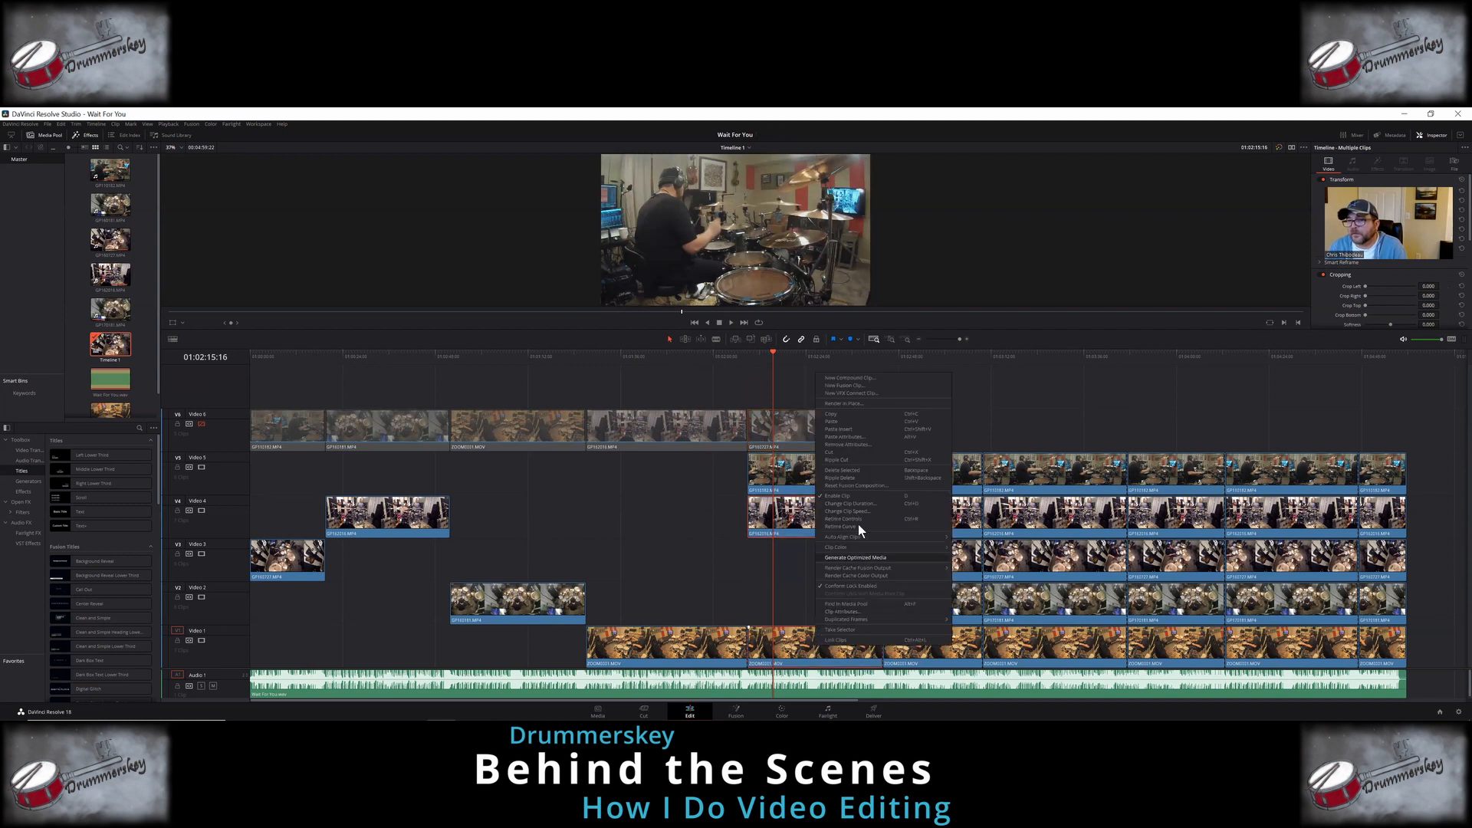
left_click(863, 472)
Step: Play from just before the sixth section and move that section's Video 5 clip up to Video 6
left_click(873, 355)
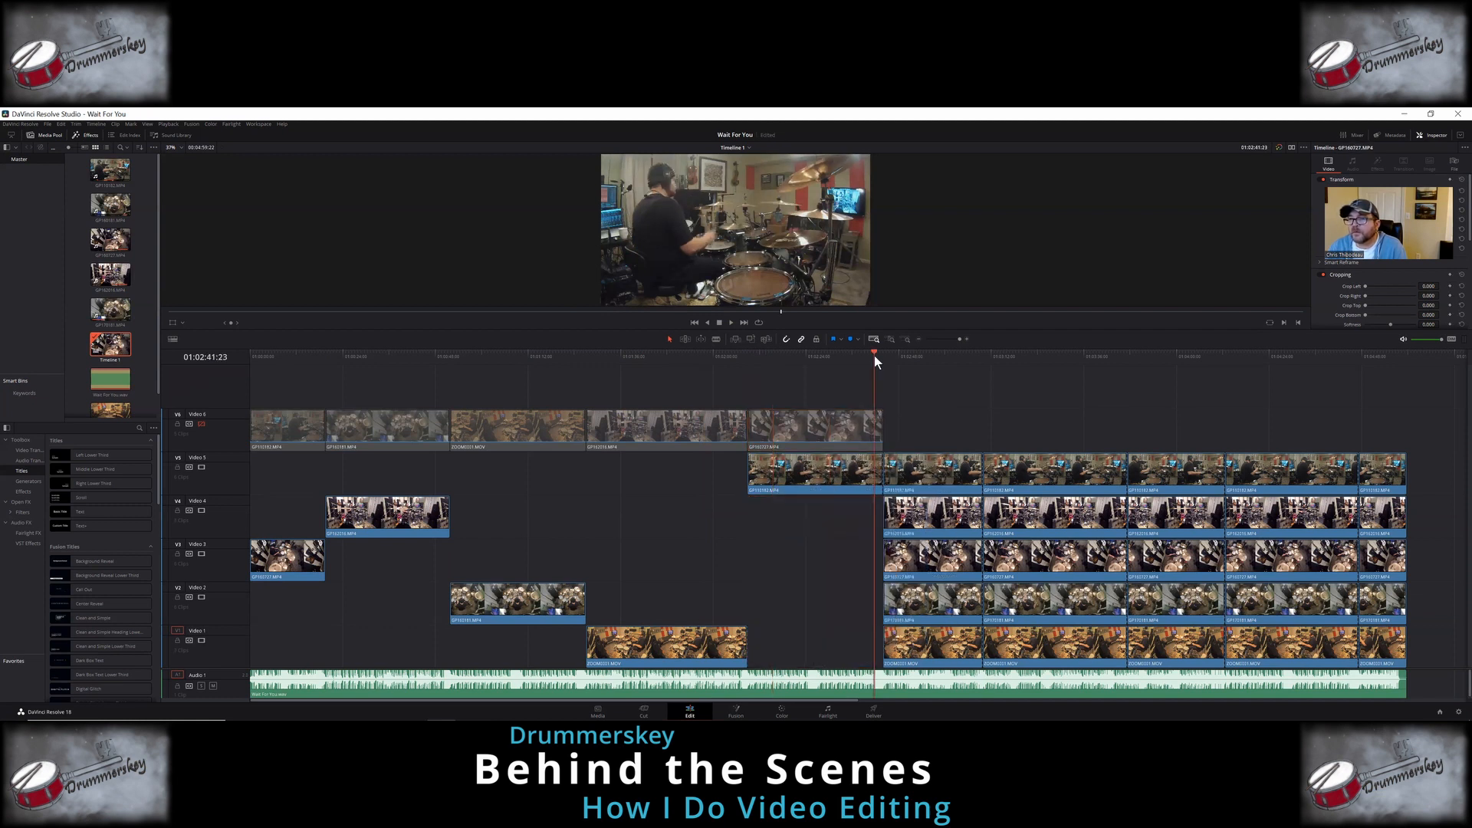
left_click(729, 319)
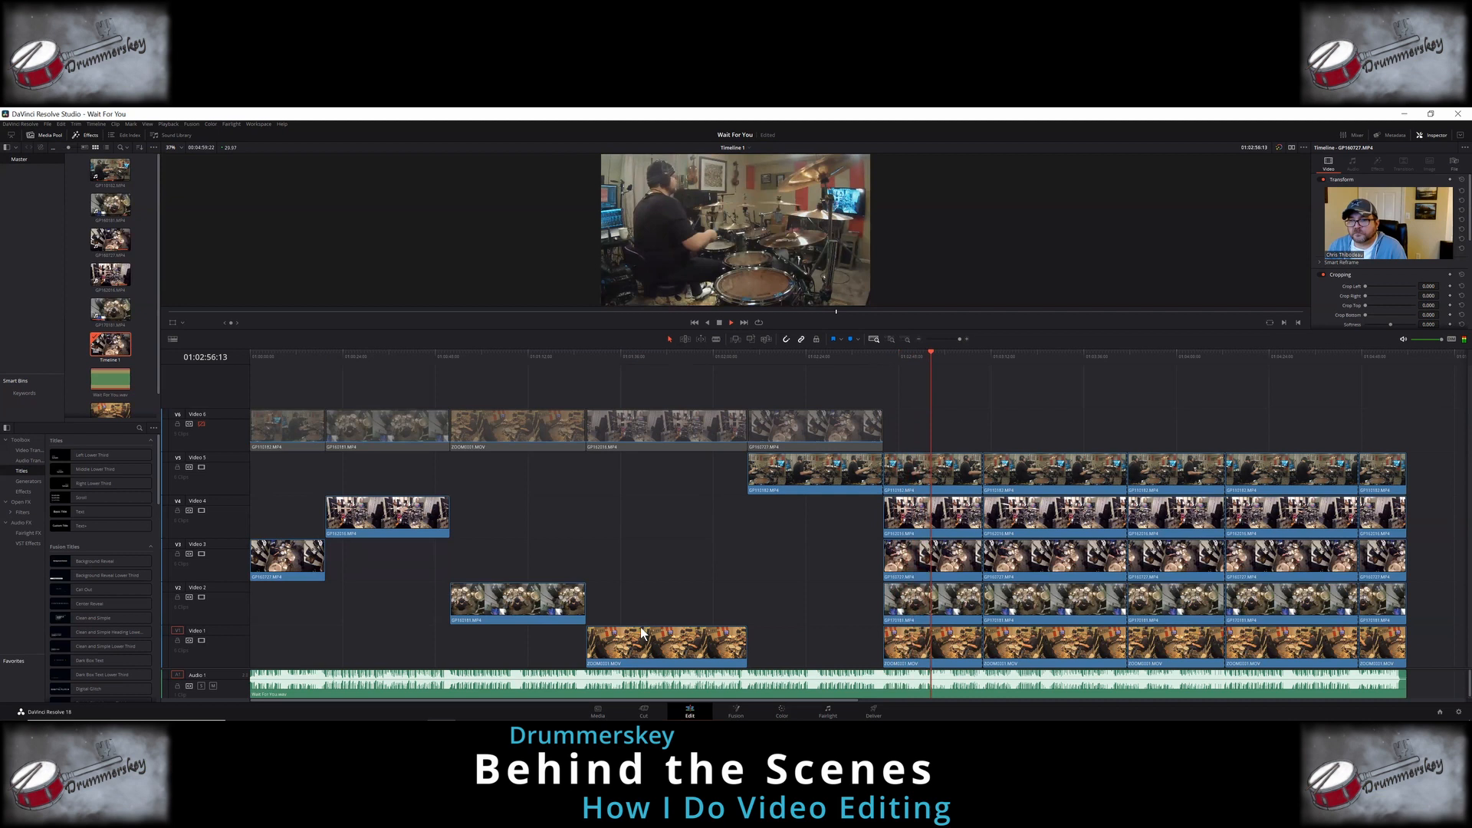
left_click(719, 322)
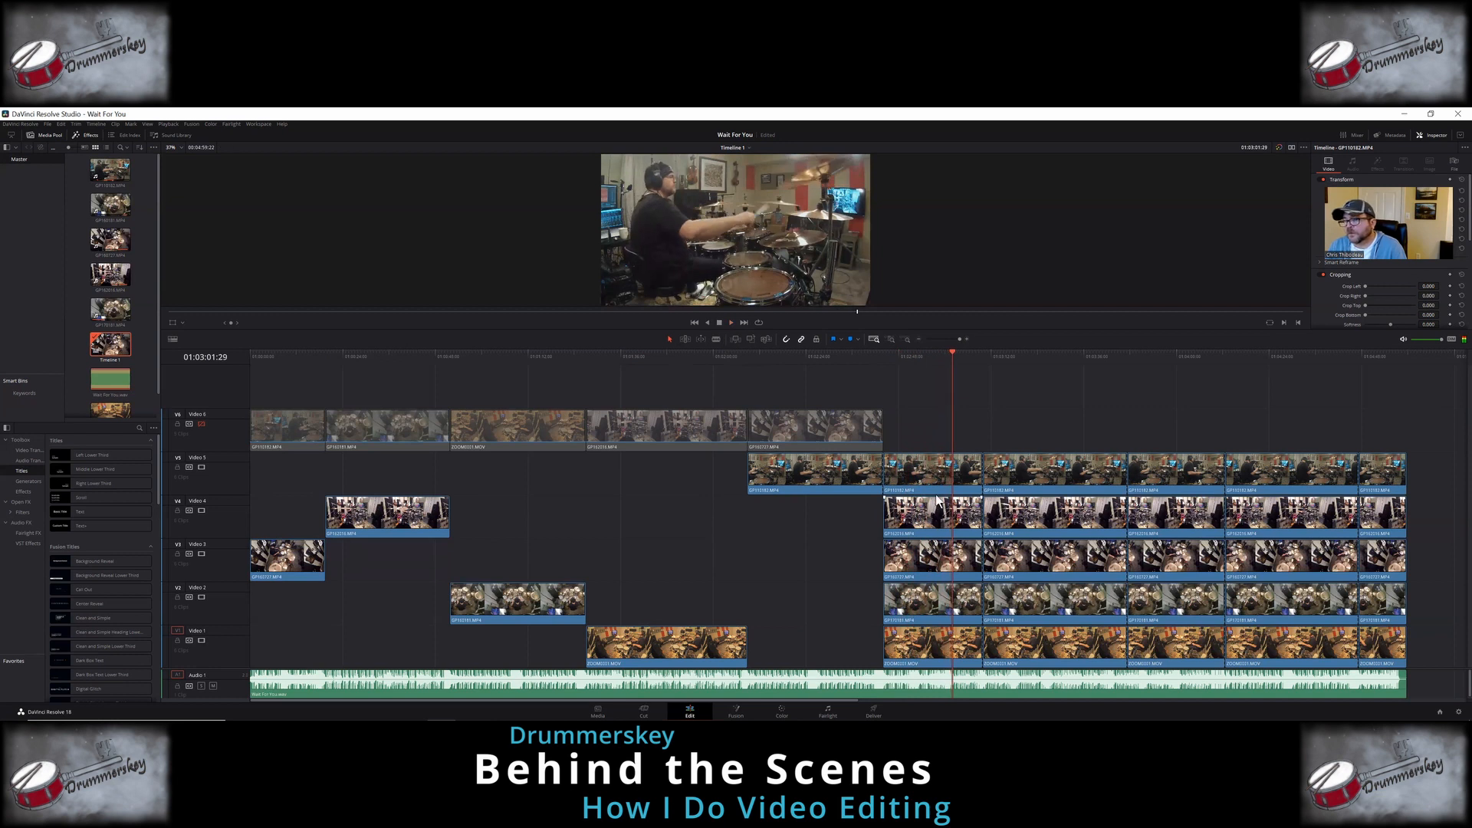
left_click_drag(933, 481, 936, 433)
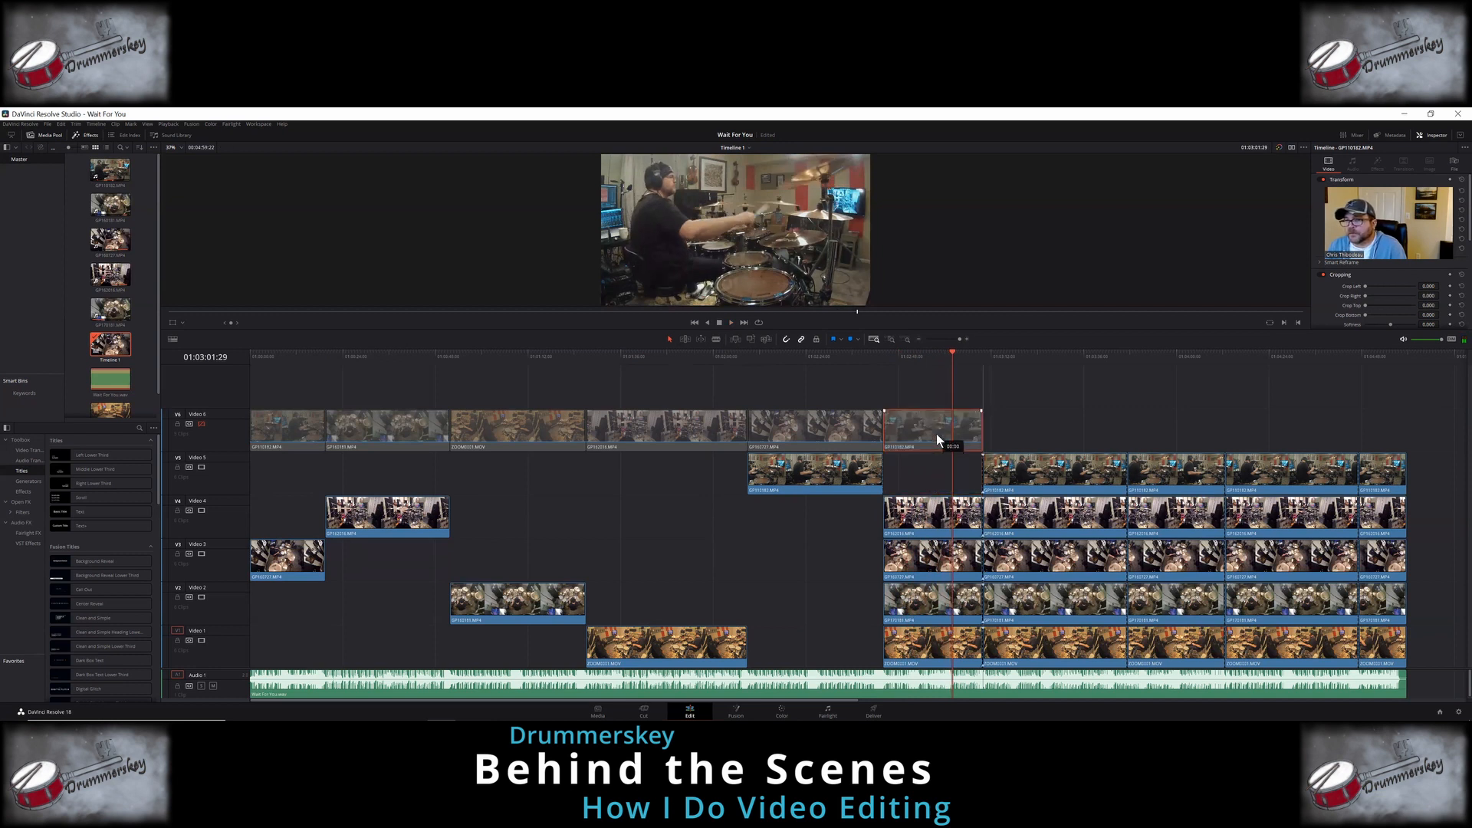
Step: Delete the sixth section's Video 4, 2 and 1 clips, keeping its Video 3 clip
left_click(921, 514)
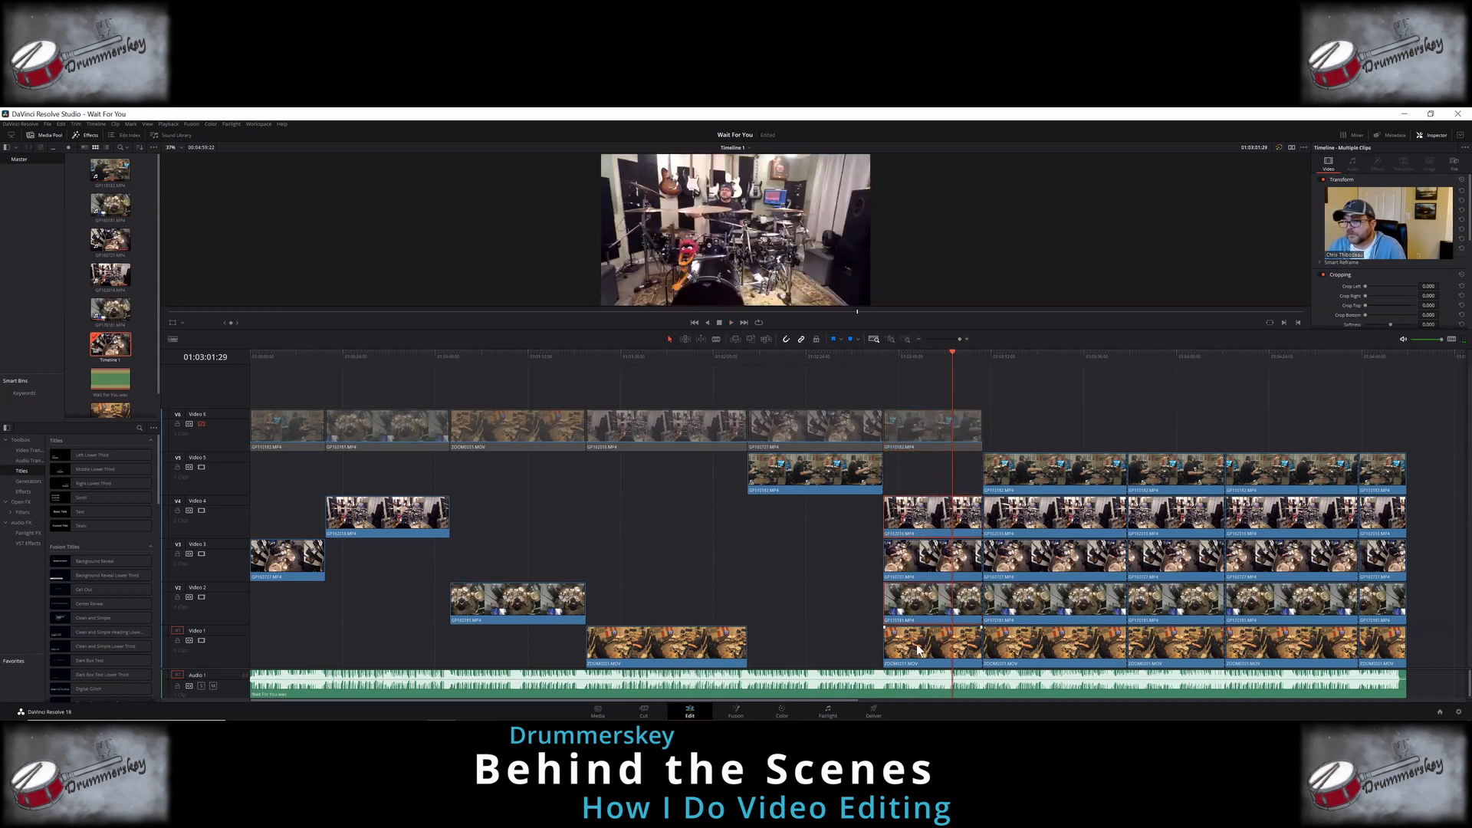
right_click(917, 646)
left_click(950, 468)
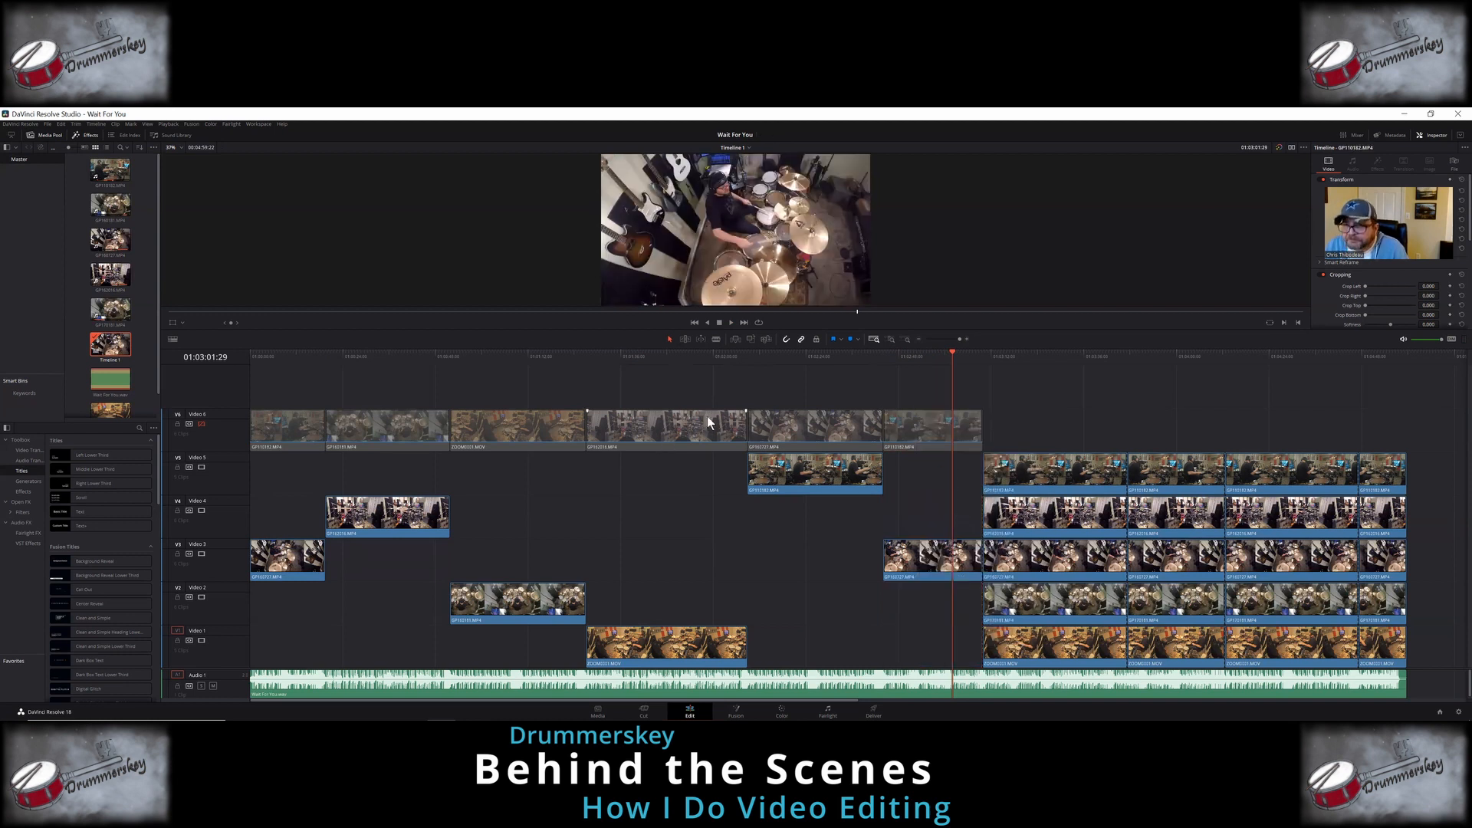
Step: Play through the sixth section into the seventh and delete the seventh section's Video 5 clip
left_click(730, 322)
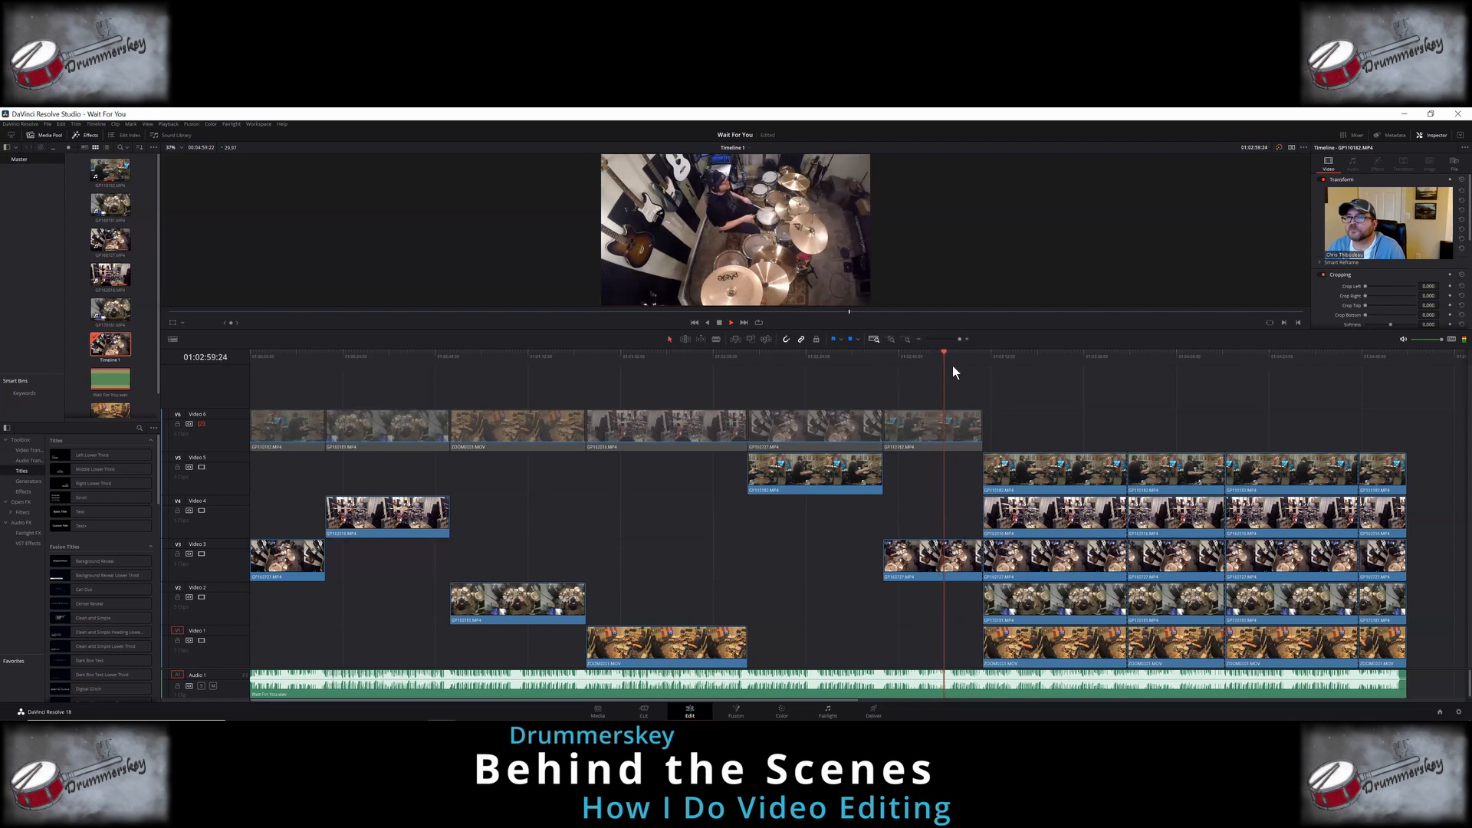
left_click(719, 322)
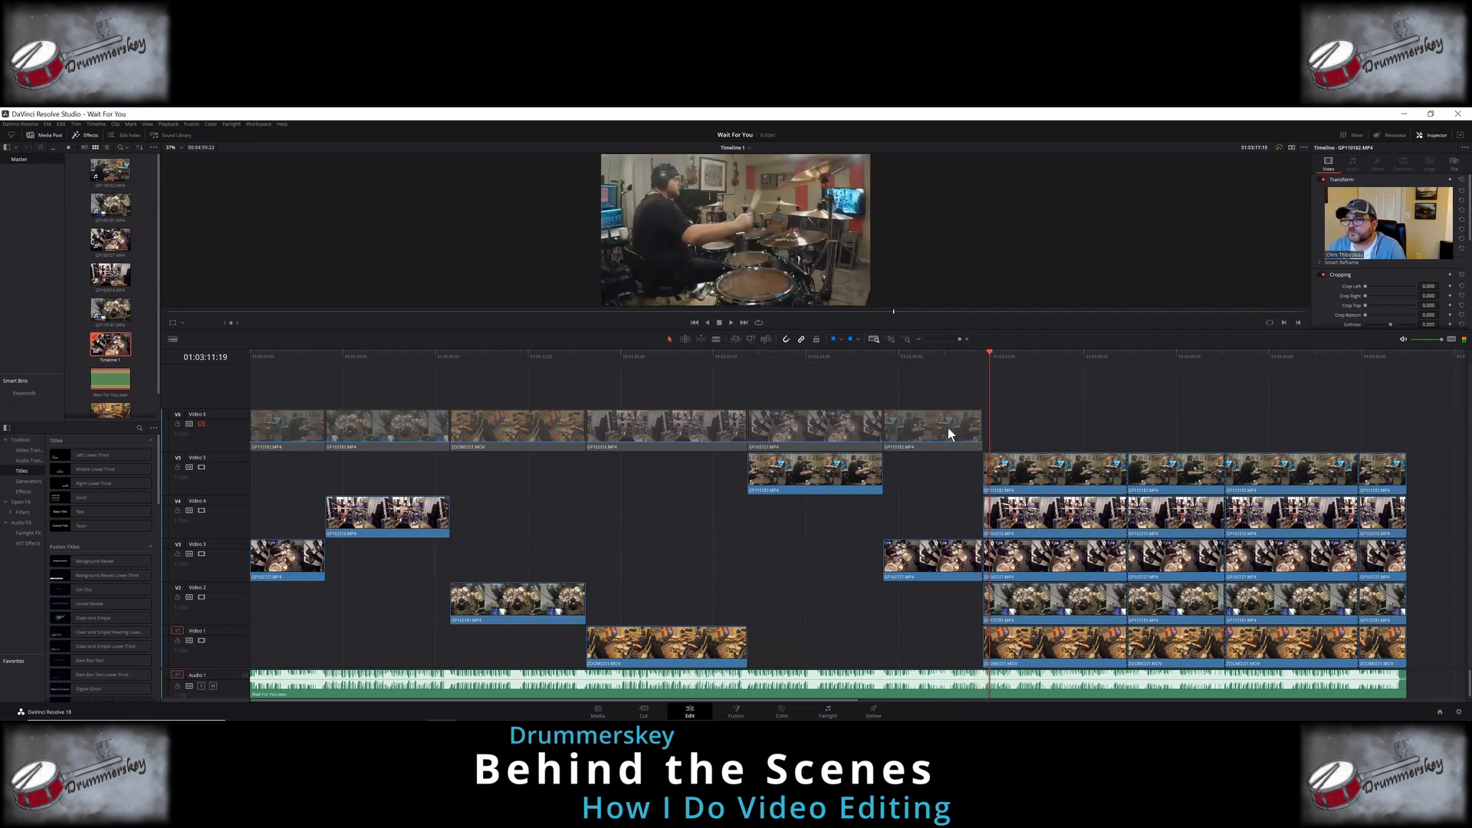
right_click(1055, 477)
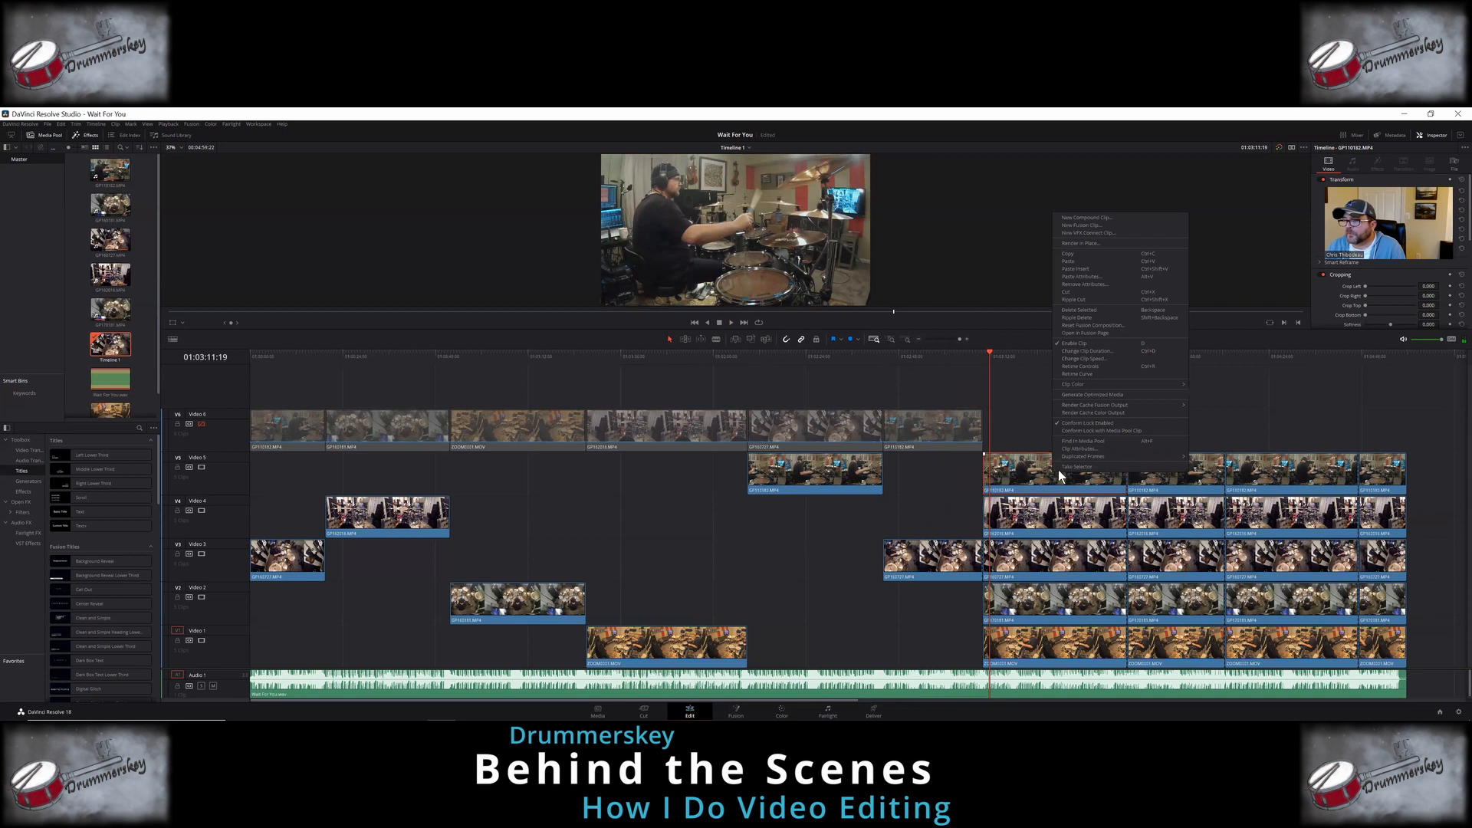
left_click(1087, 309)
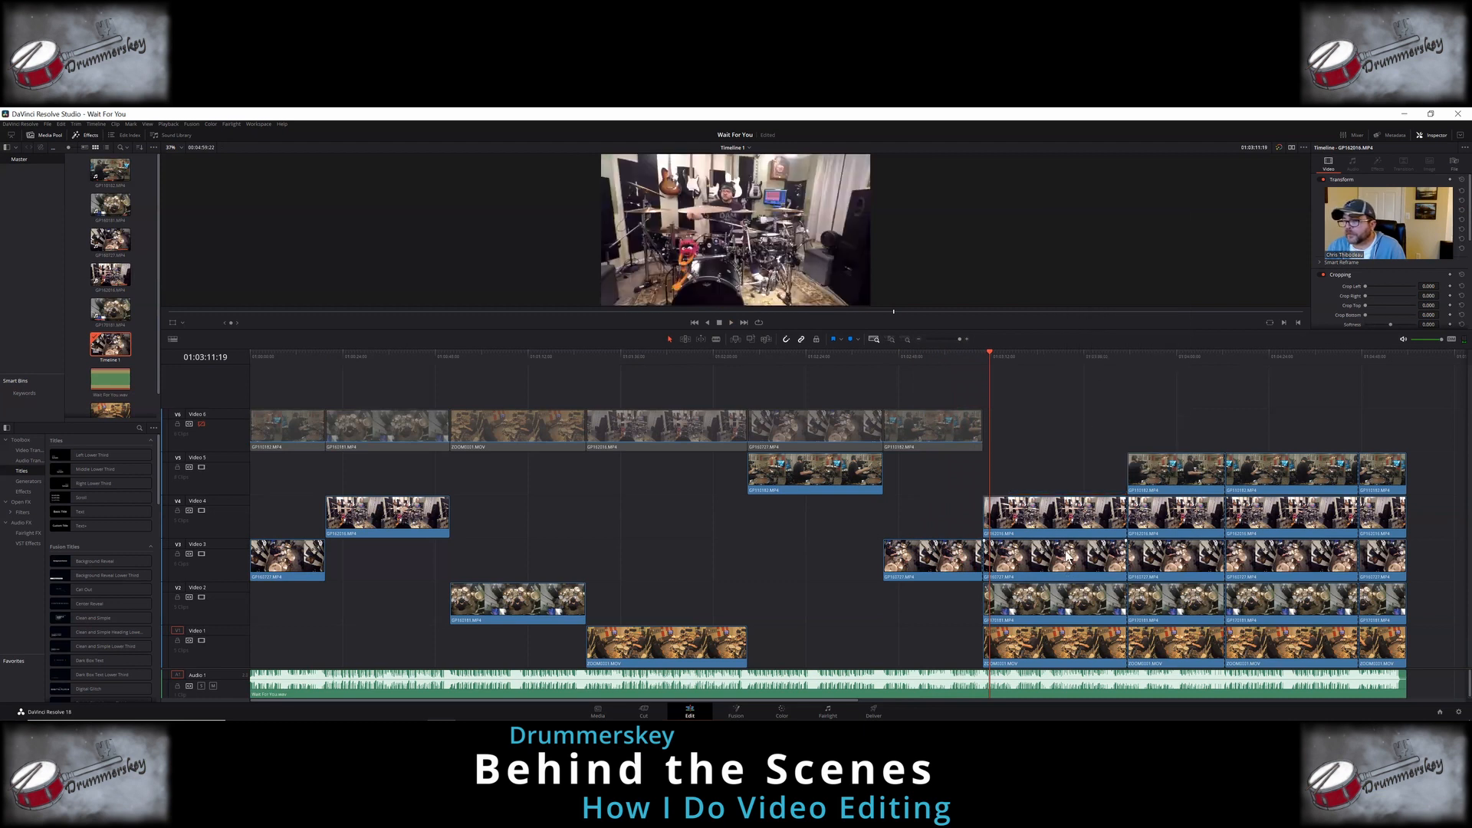
Step: Move the seventh section's Video 2 clip up to Video 6 and delete its Video 3 and Video 1 clips, keeping Video 4
left_click_drag(1052, 608, 1047, 449)
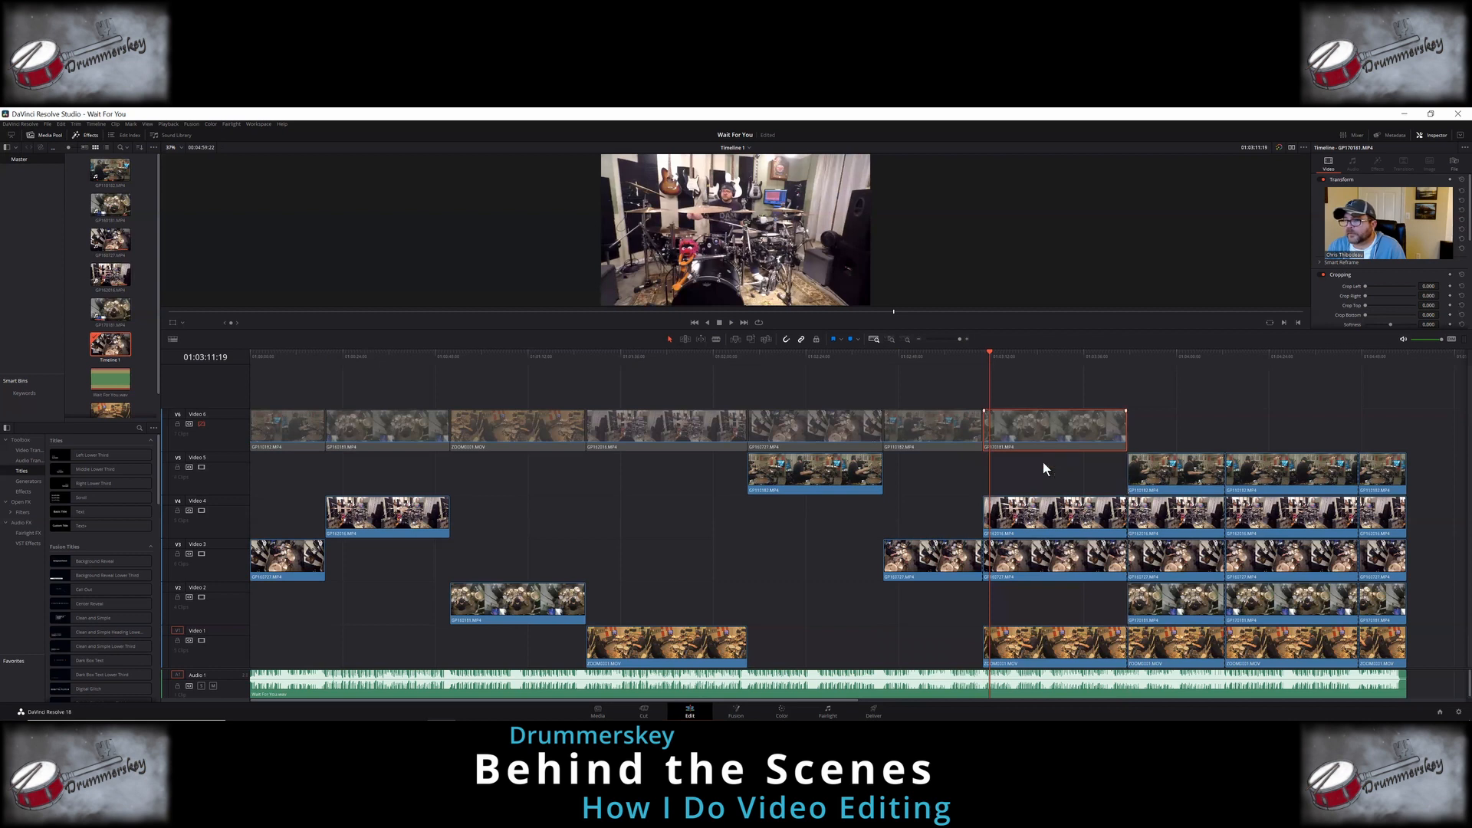
left_click(730, 320)
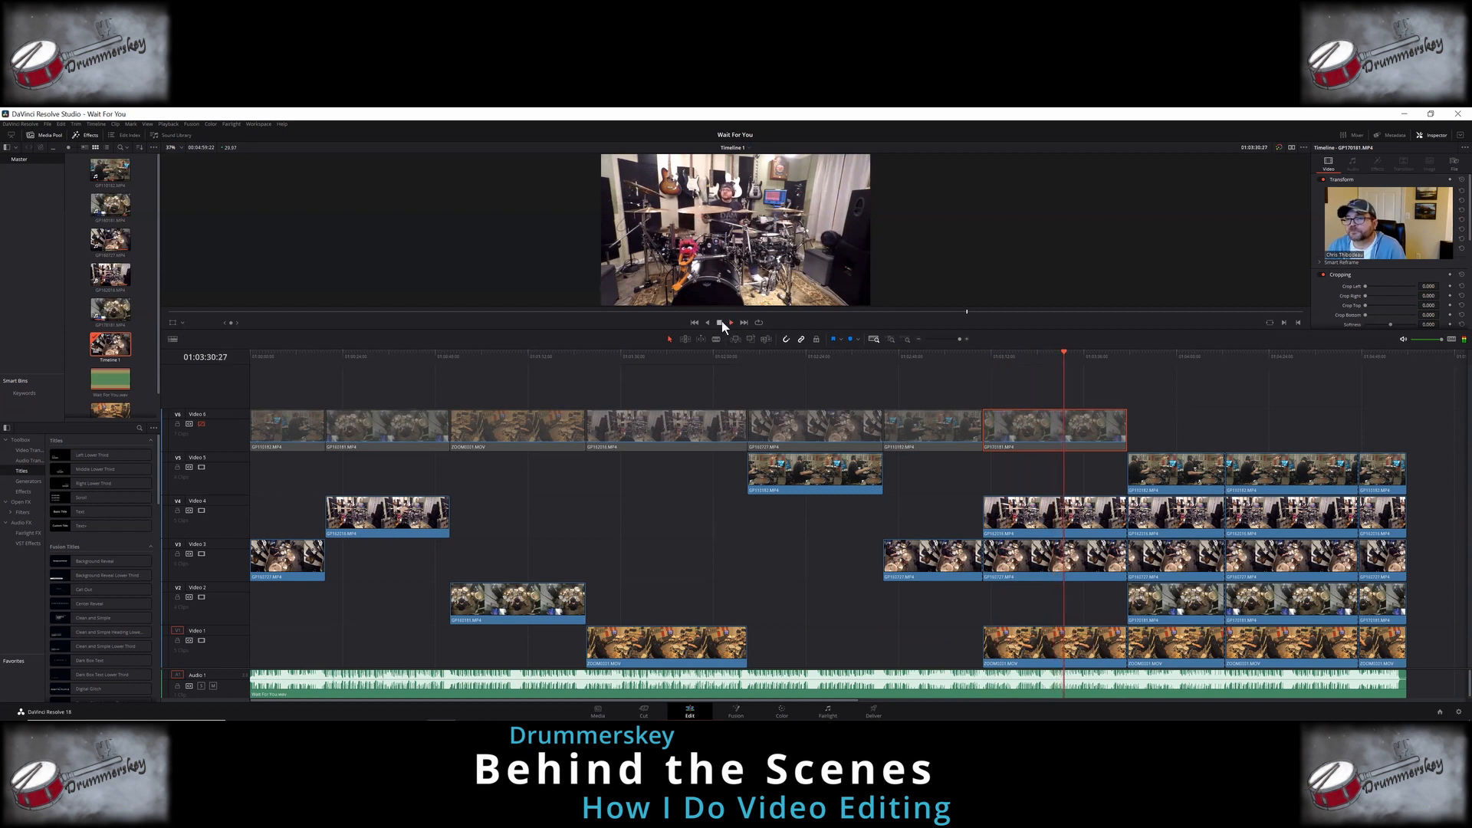
left_click(1033, 563)
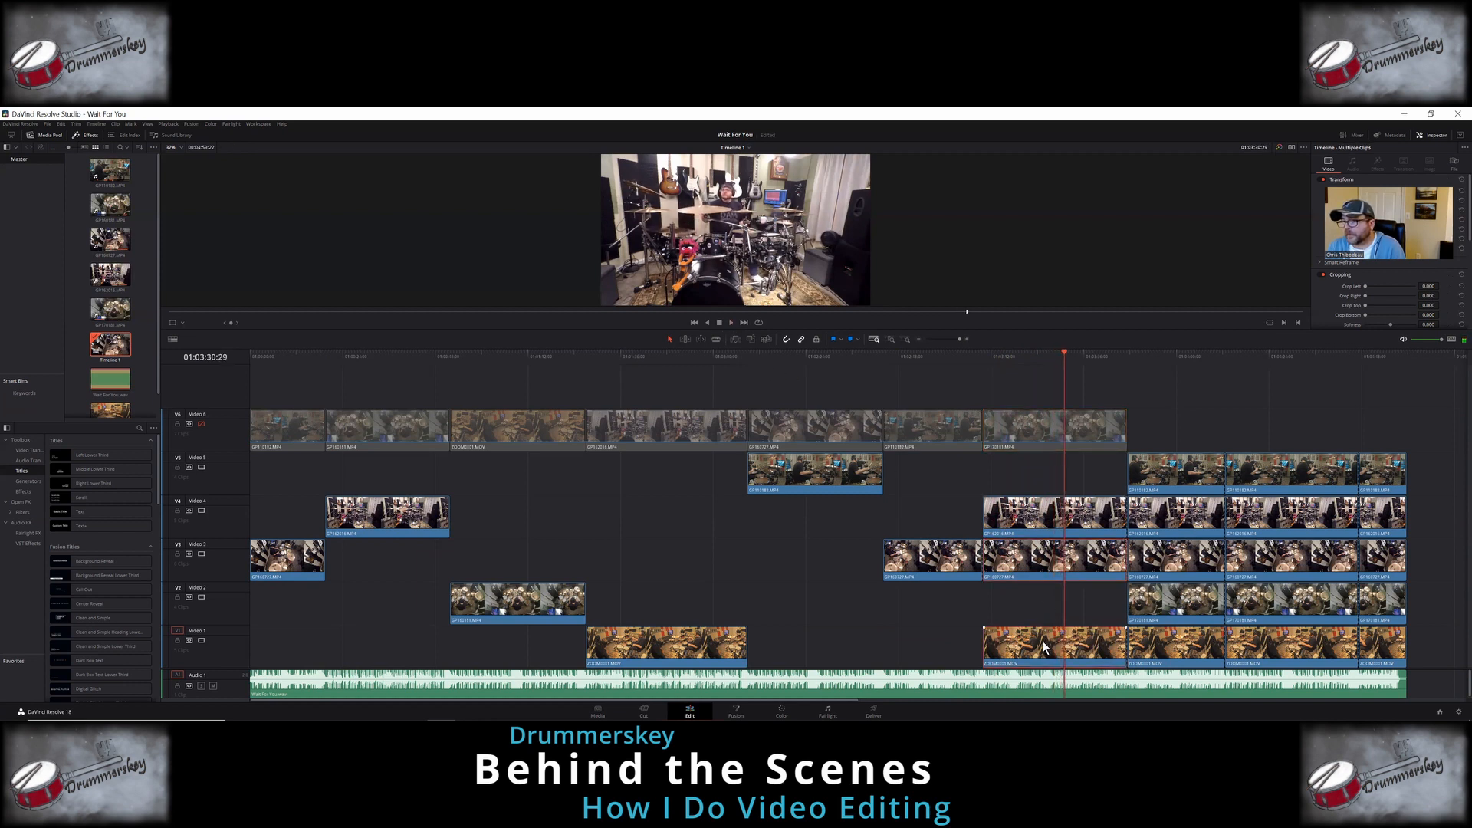
right_click(1041, 641)
left_click(1069, 470)
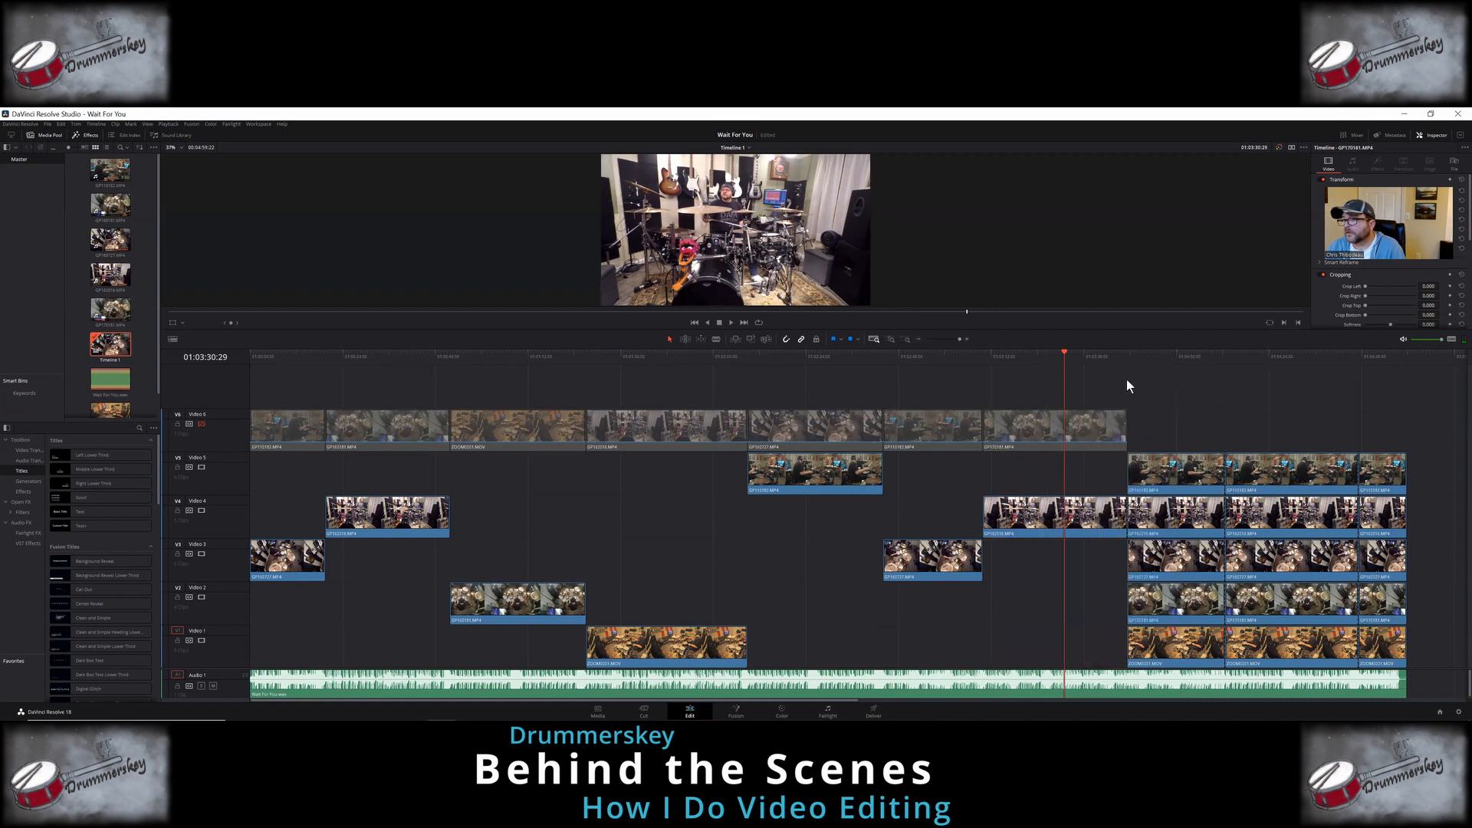
Step: Play the eighth section from its start and move that section's Video 1 clip up to Video 6
left_click(1124, 357)
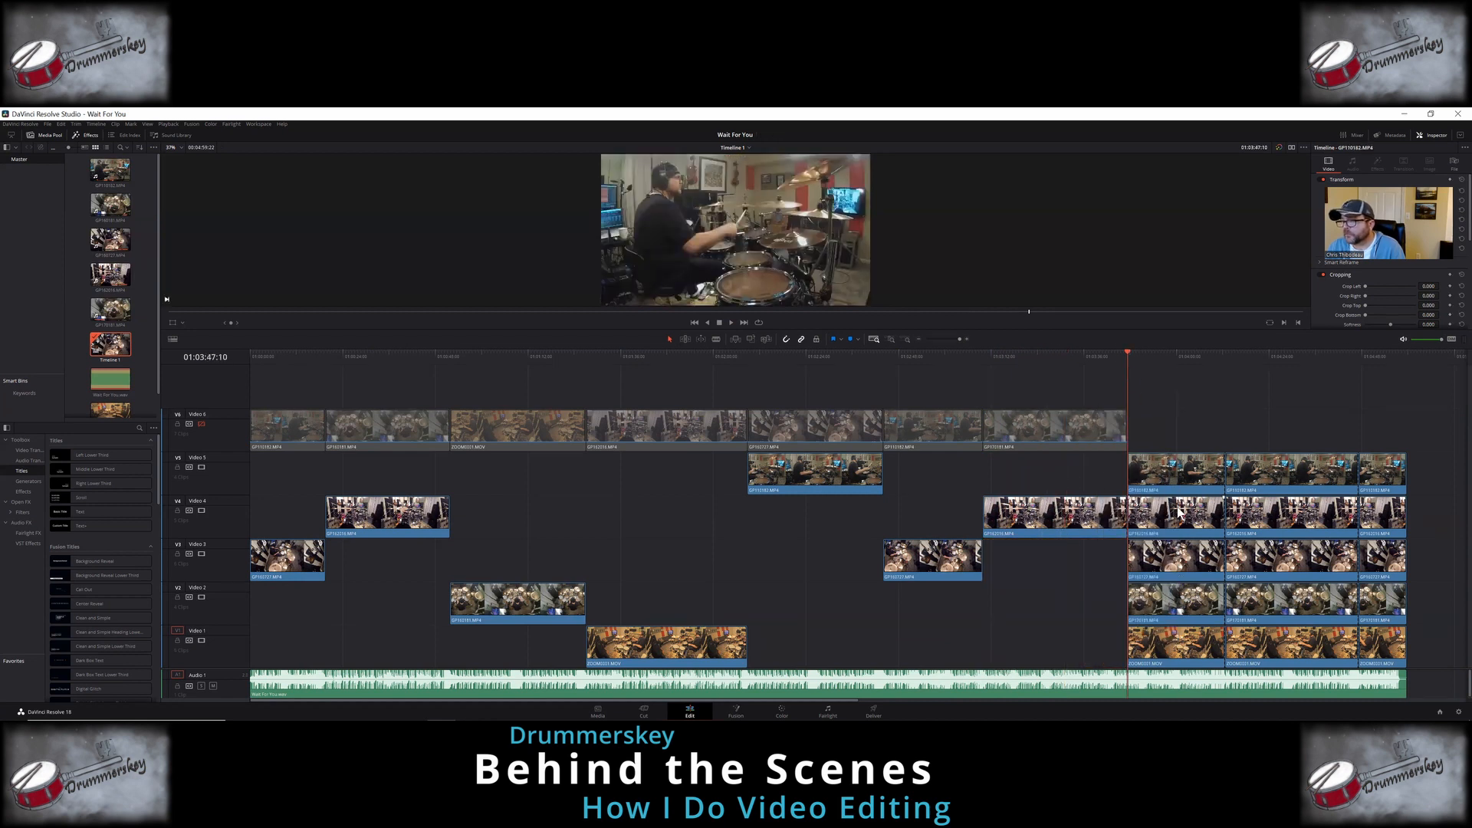
left_click(730, 322)
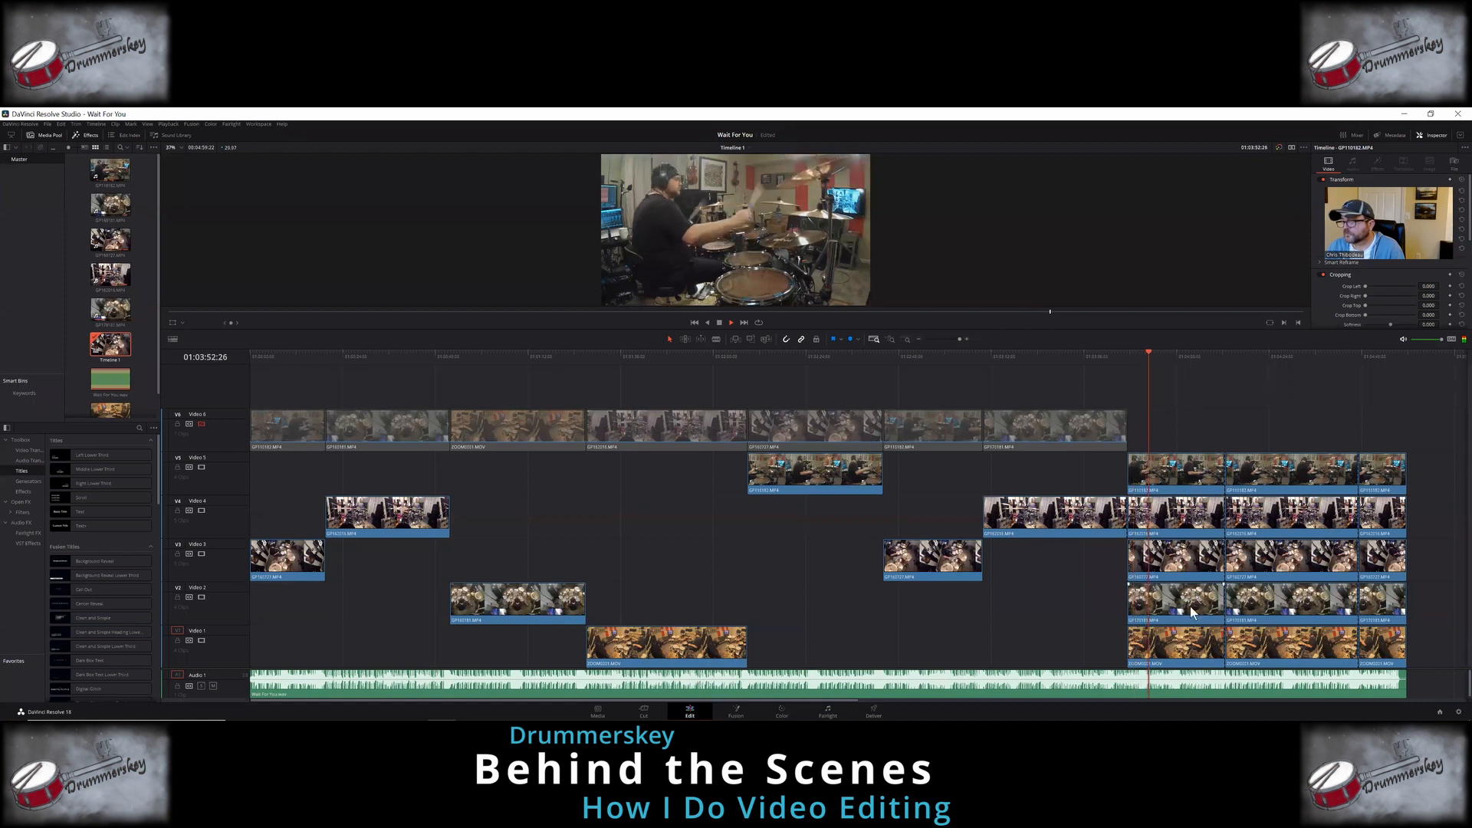
left_click_drag(1200, 659, 1200, 450)
Step: Delete the eighth section's Video 5, 4 and 3 clips, keeping its Video 2 clip
left_click(1196, 481)
left_click(1196, 523, "ctrl")
left_click(1192, 562, "ctrl")
right_click(1191, 556)
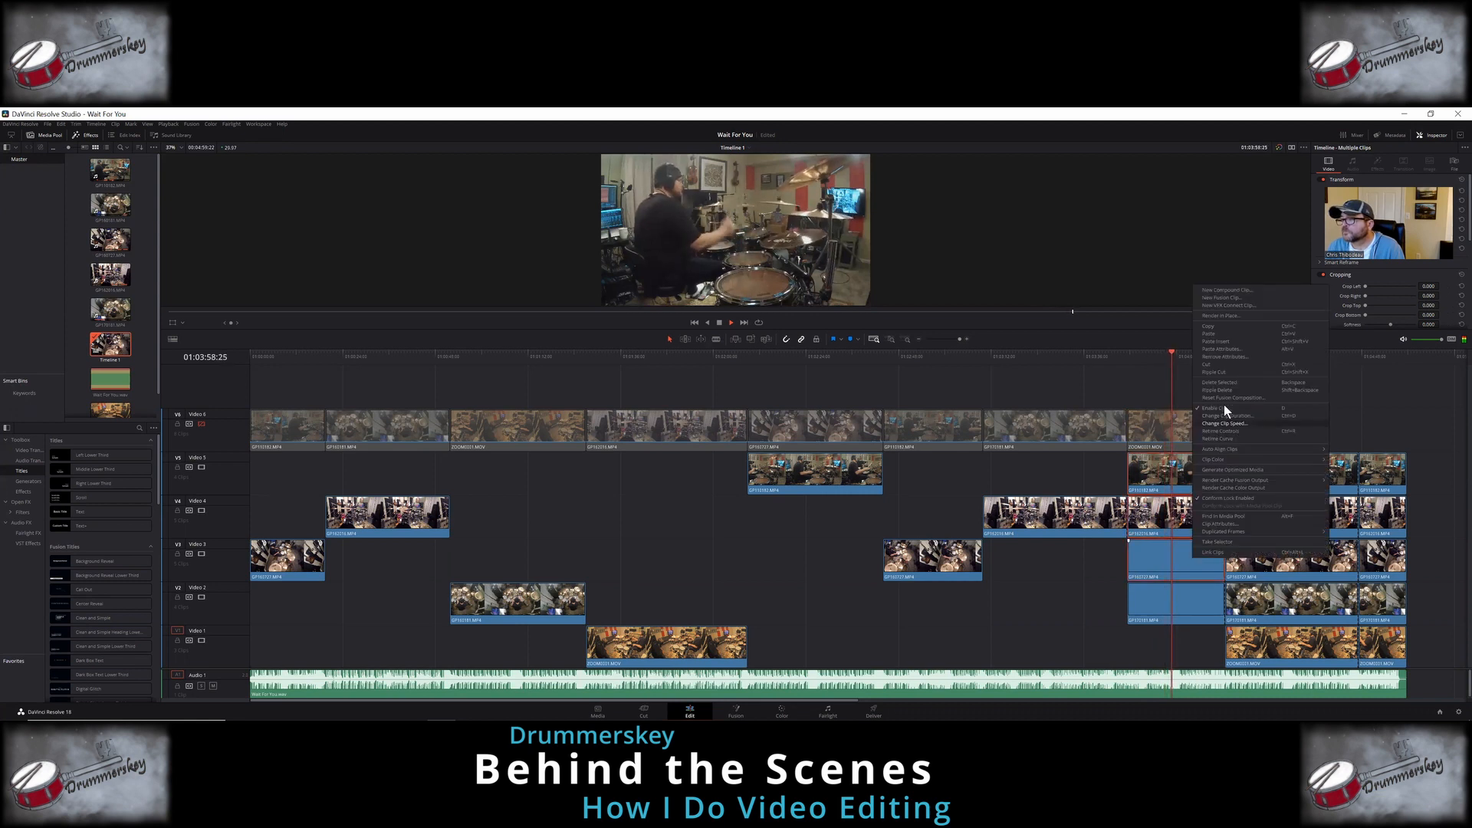
left_click(1226, 383)
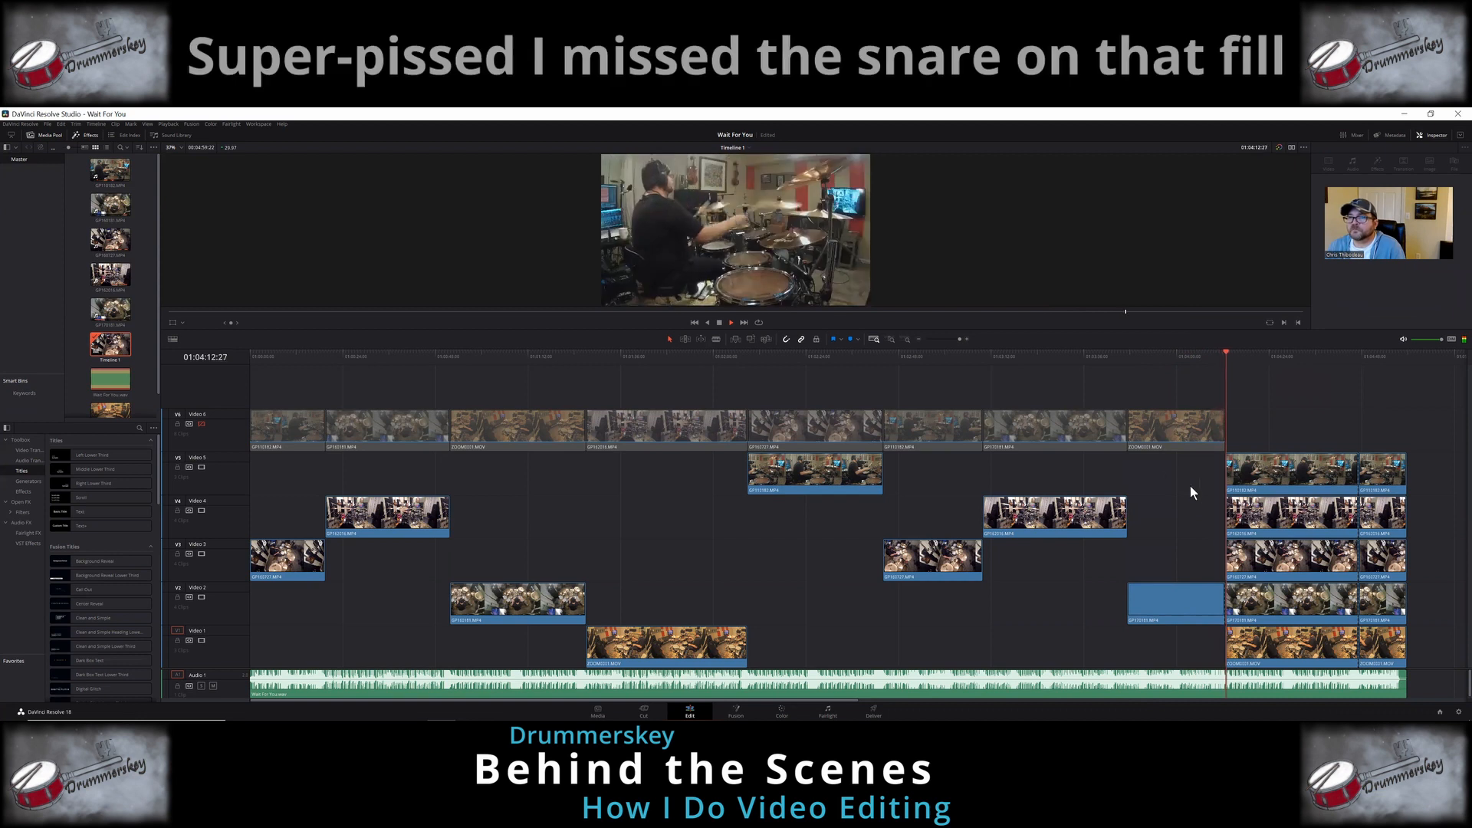
Step: Move the ninth section's Video 5 clip up to Video 6 and delete its Video 4, 3 and 2 clips, keeping Video 1
left_click(721, 323)
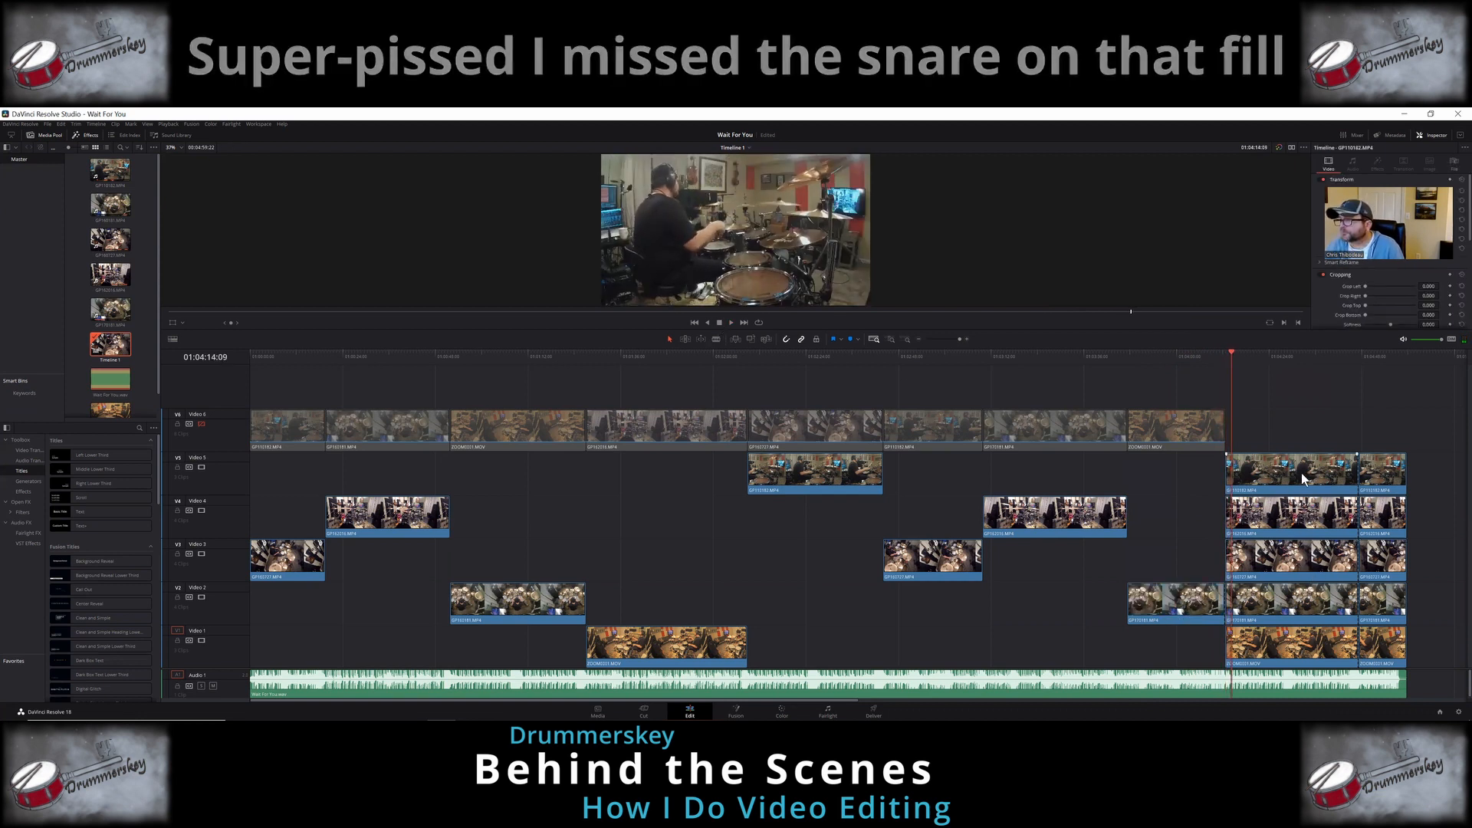
left_click_drag(1306, 441, 1308, 438)
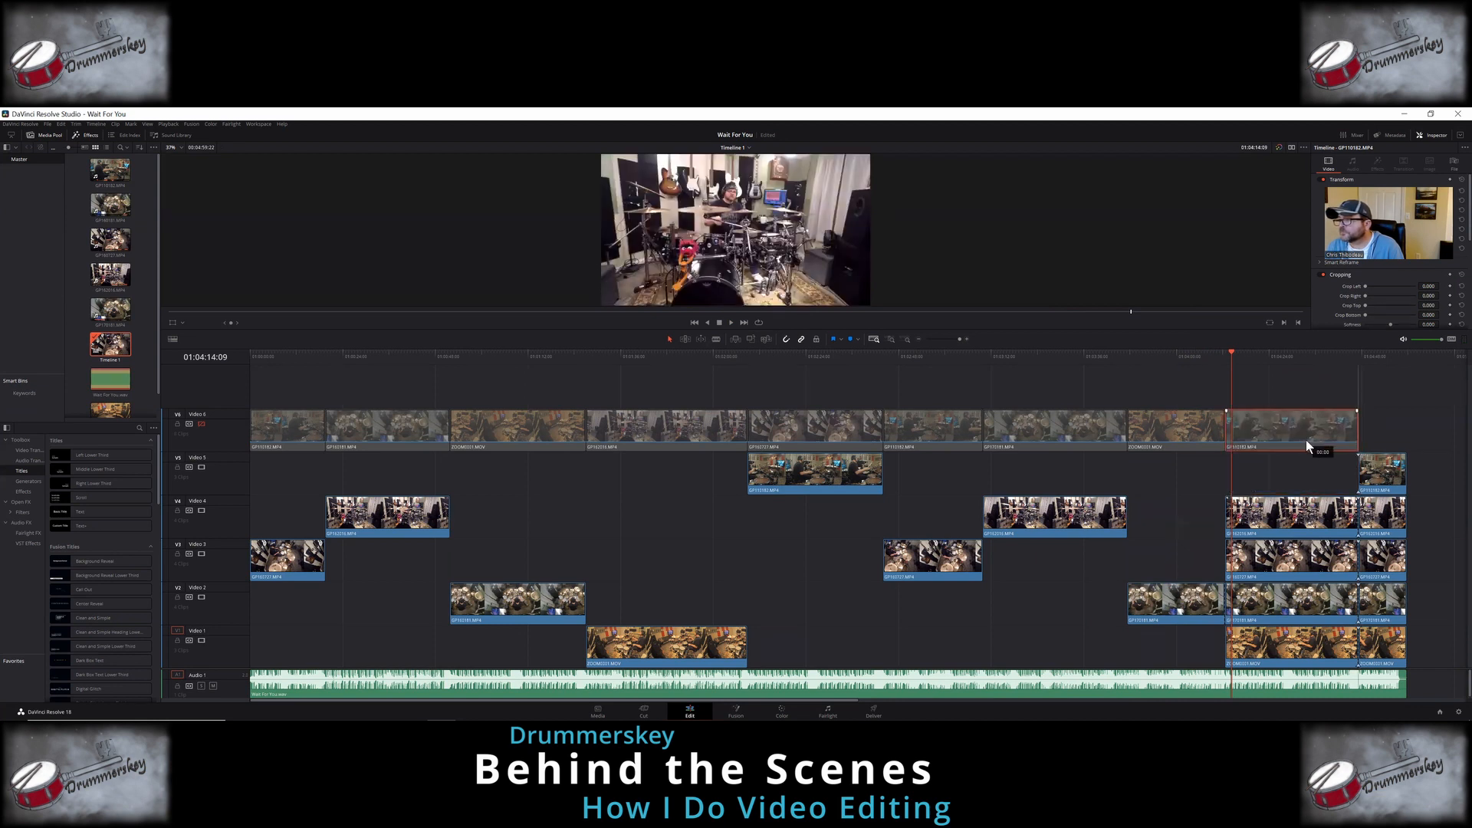
left_click(1290, 514)
left_click(1287, 558, "ctrl")
left_click(1278, 592, "ctrl")
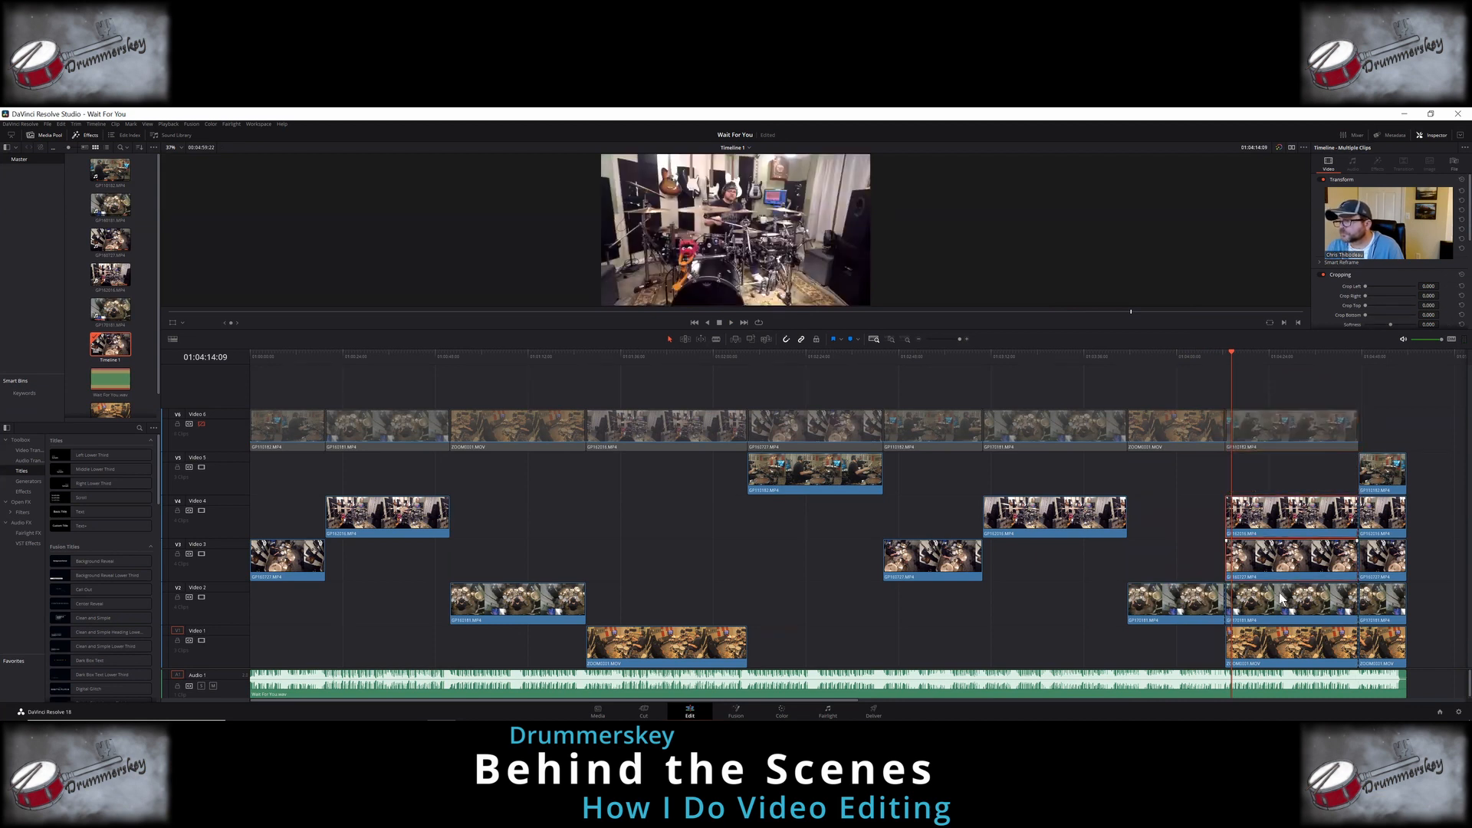
right_click(1278, 593)
left_click(1309, 417)
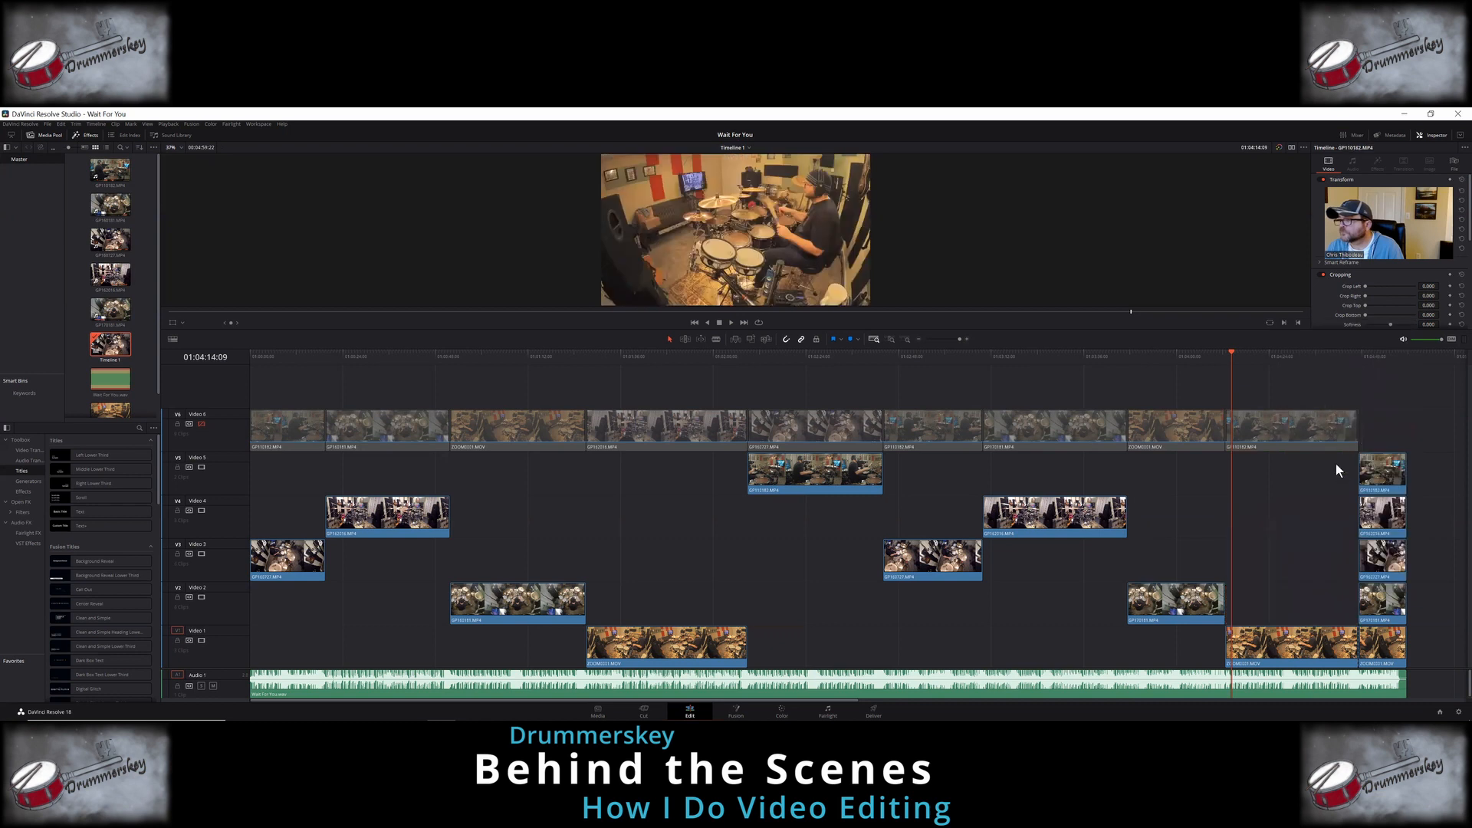
Step: Play the last section from its start and move that section's Video 4 clip up to Video 6
left_click(1360, 358)
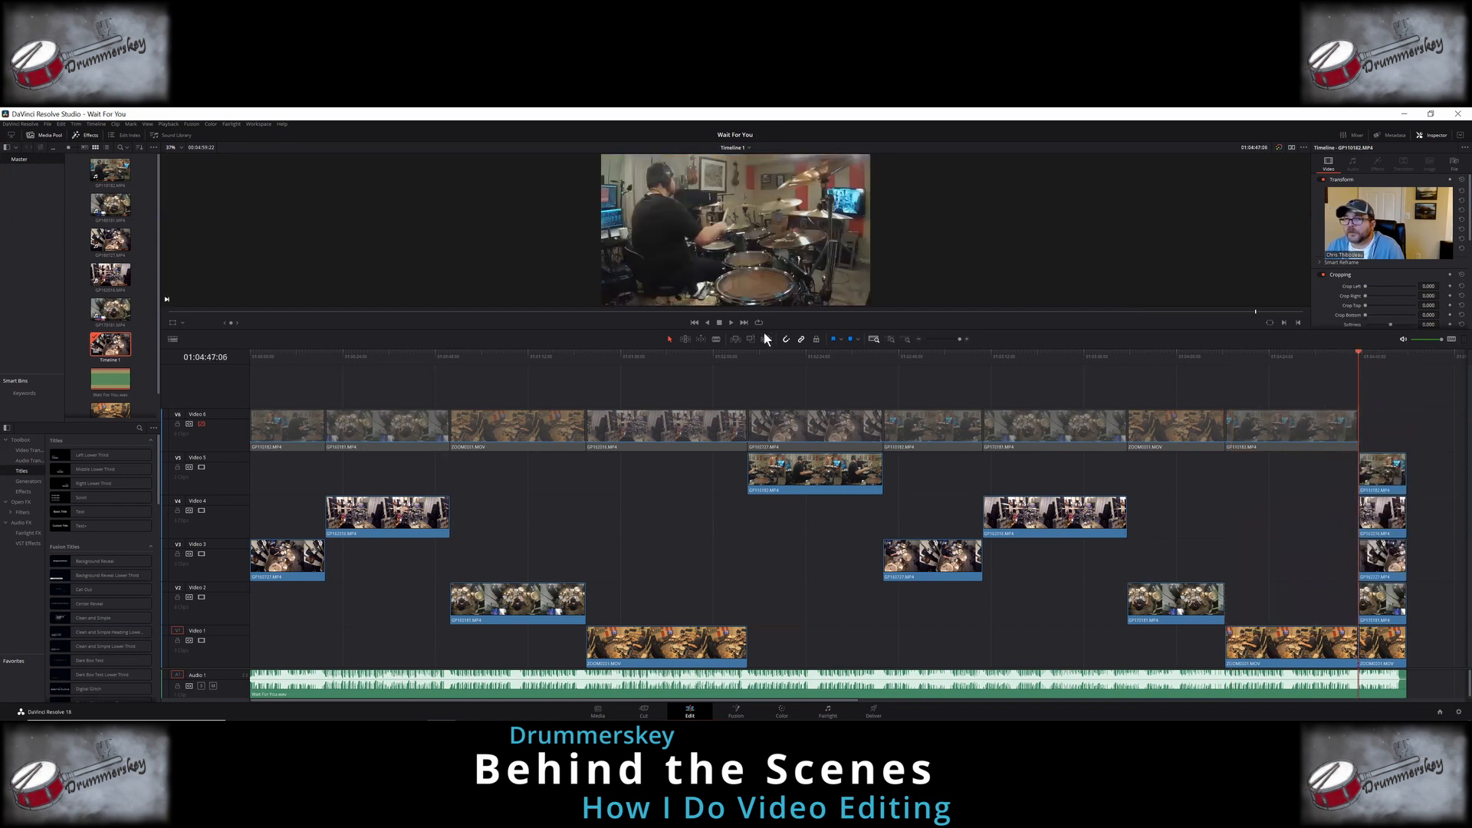
left_click(728, 321)
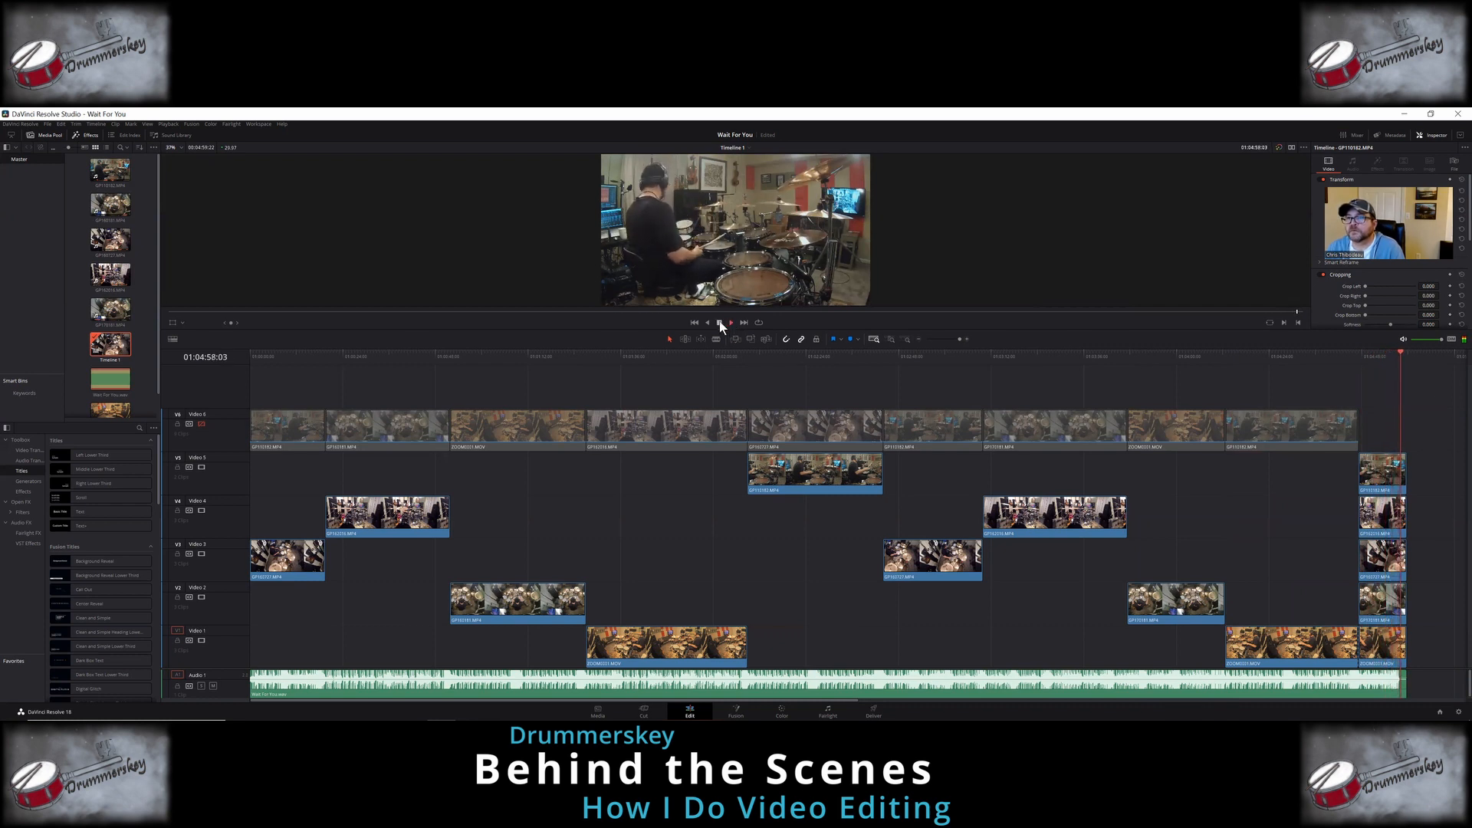
left_click_drag(1386, 520, 1381, 431)
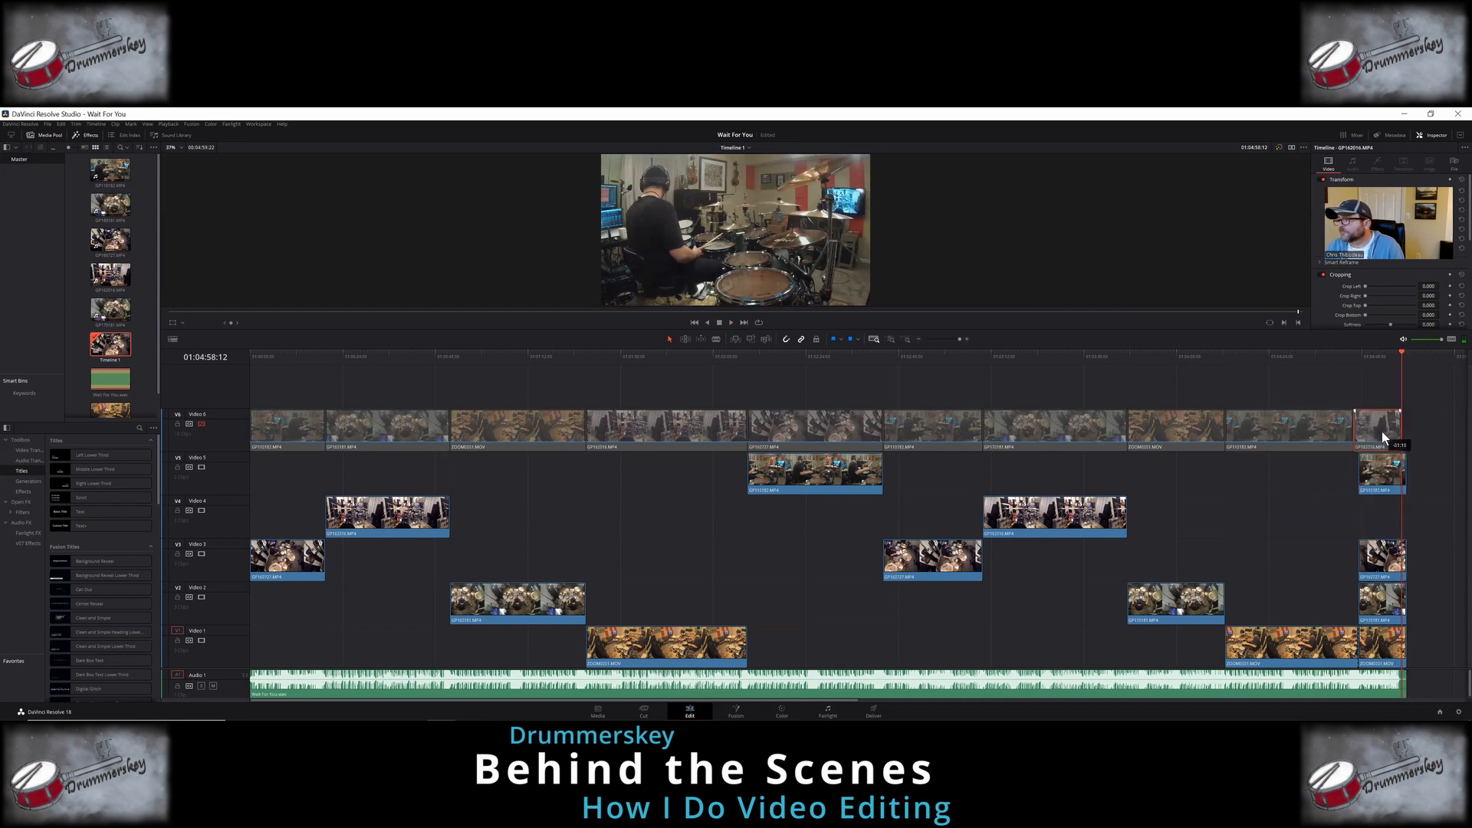
Step: Delete the last section's Video 3, 2 and 1 clips, keeping its Video 5 clip
left_click(1386, 560)
left_click(1380, 601, "ctrl")
left_click(1375, 635, "ctrl")
right_click(1376, 634)
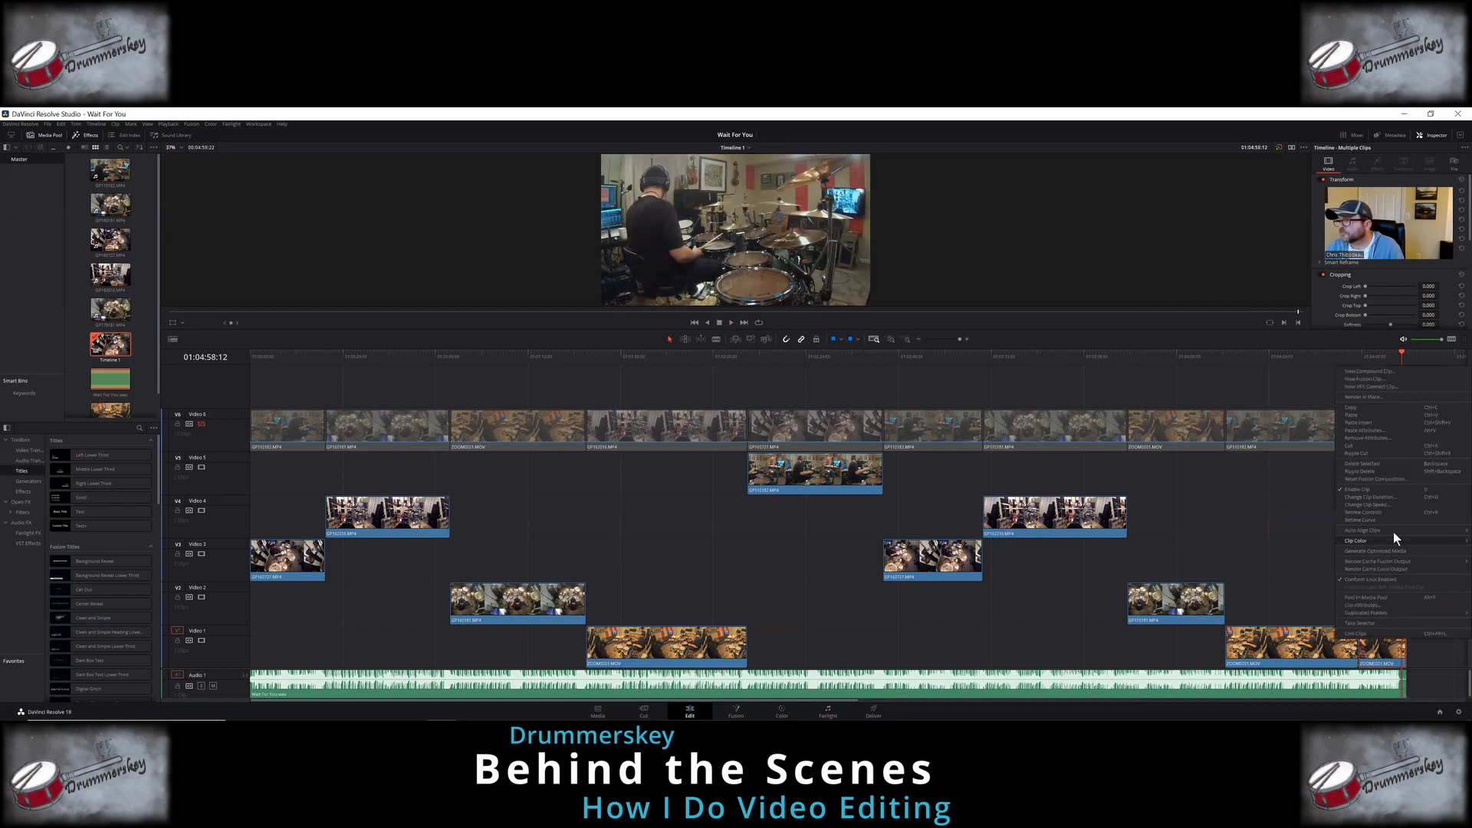
left_click(1378, 463)
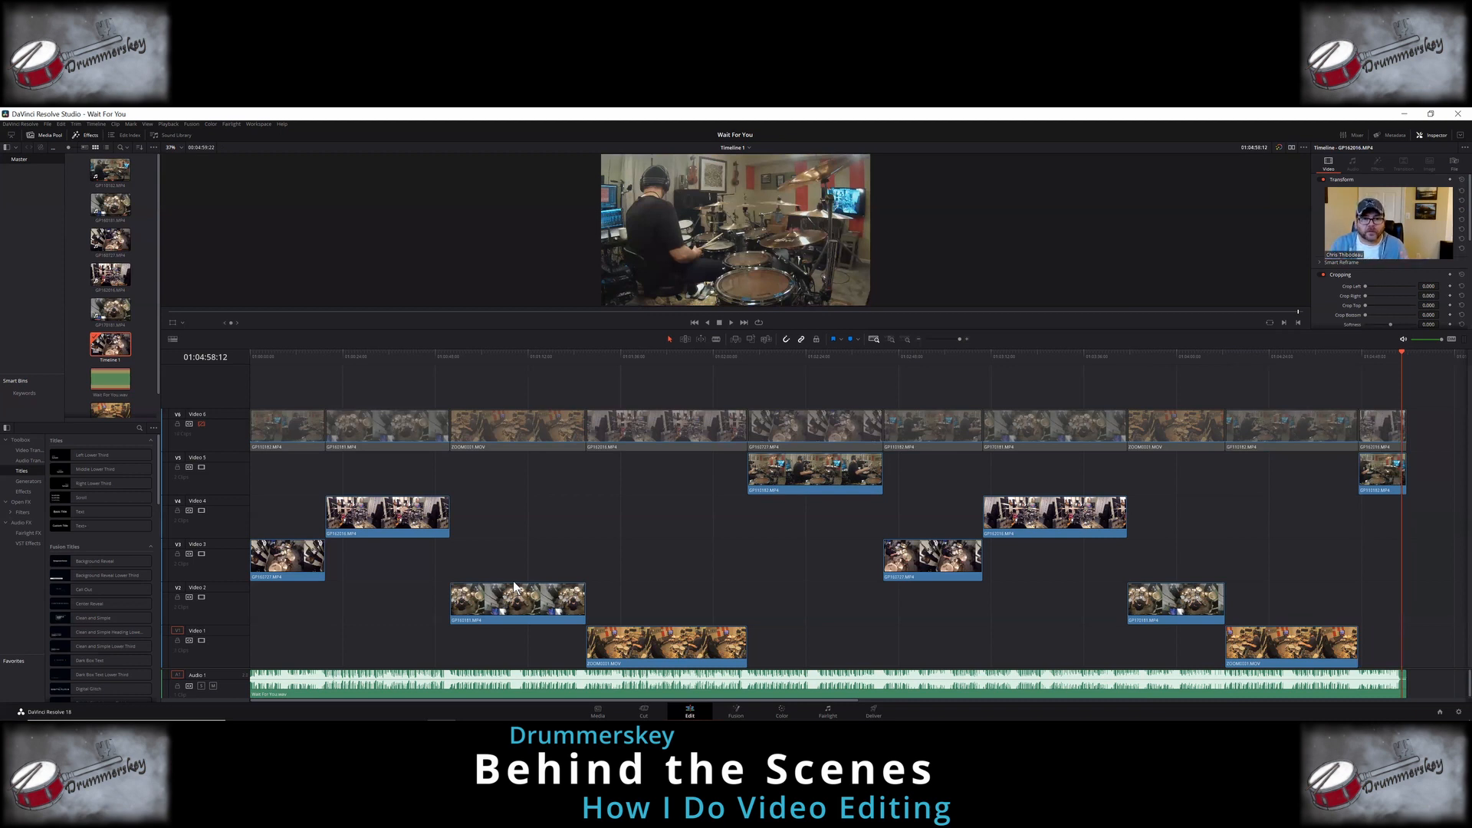
Step: Switch to the Color workspace and shot match clips 1 and 2 to clip 4
left_click(780, 711)
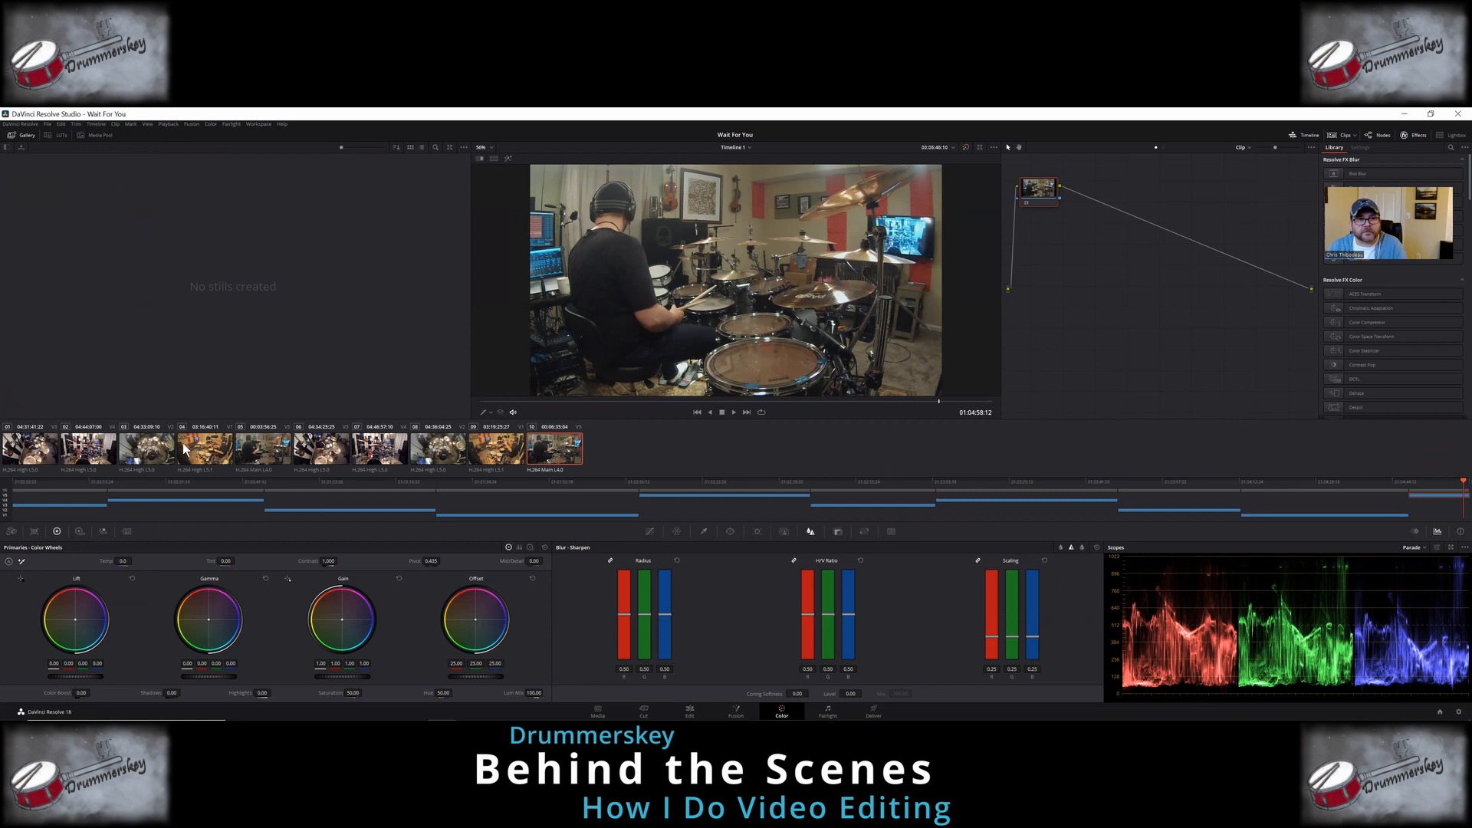
left_click(38, 452)
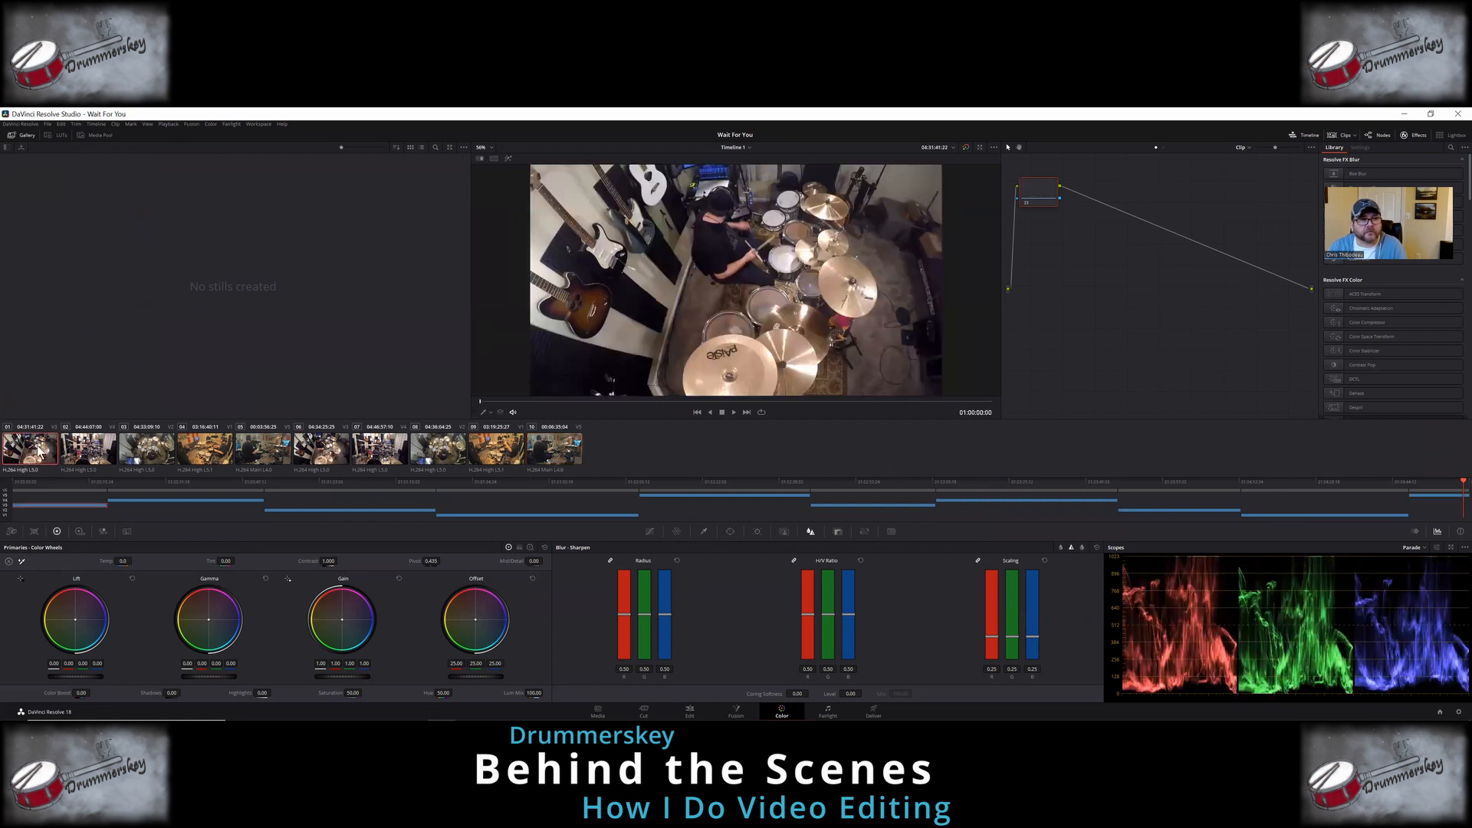
right_click(200, 444)
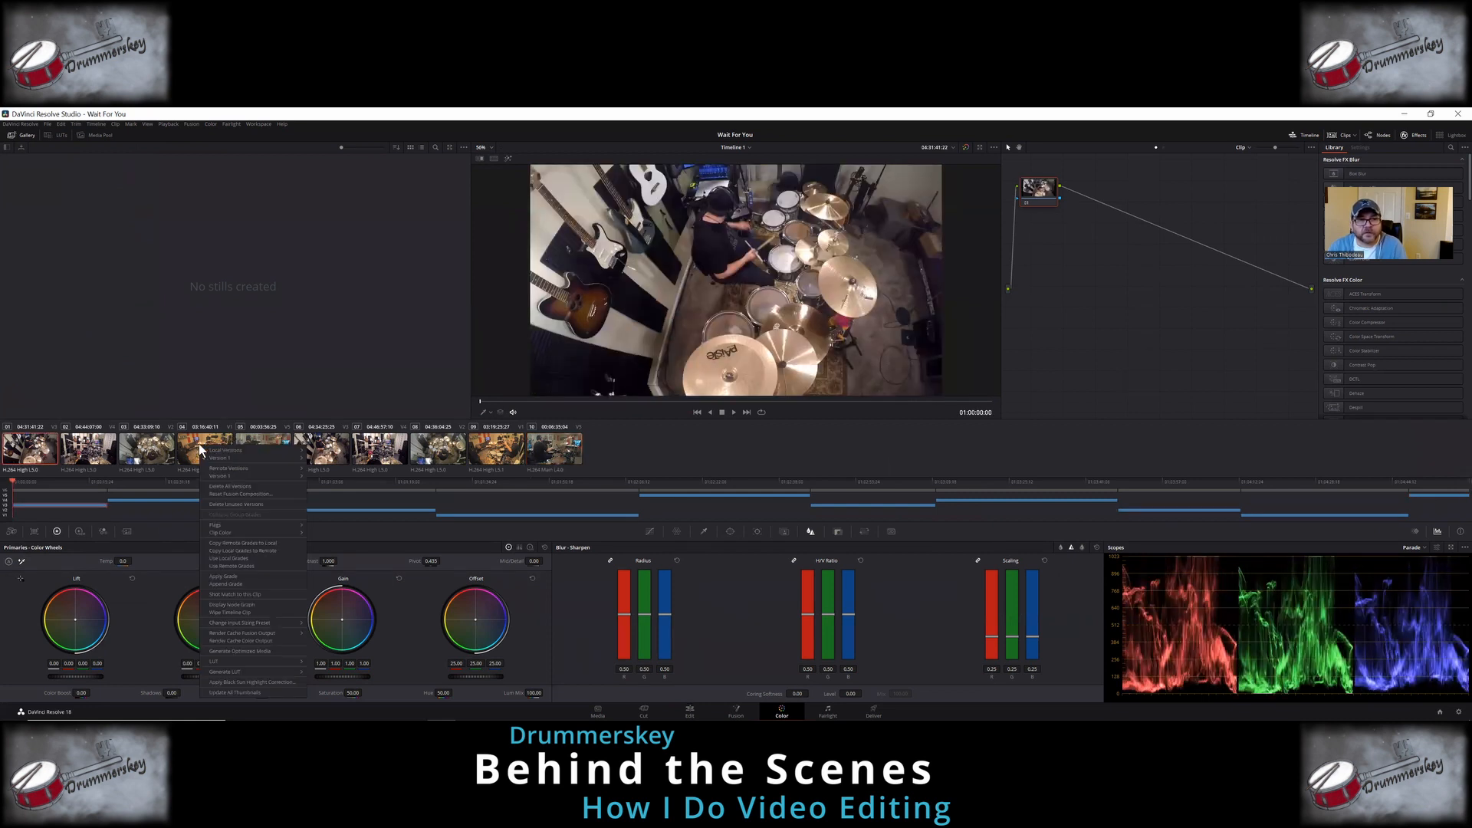
left_click(232, 594)
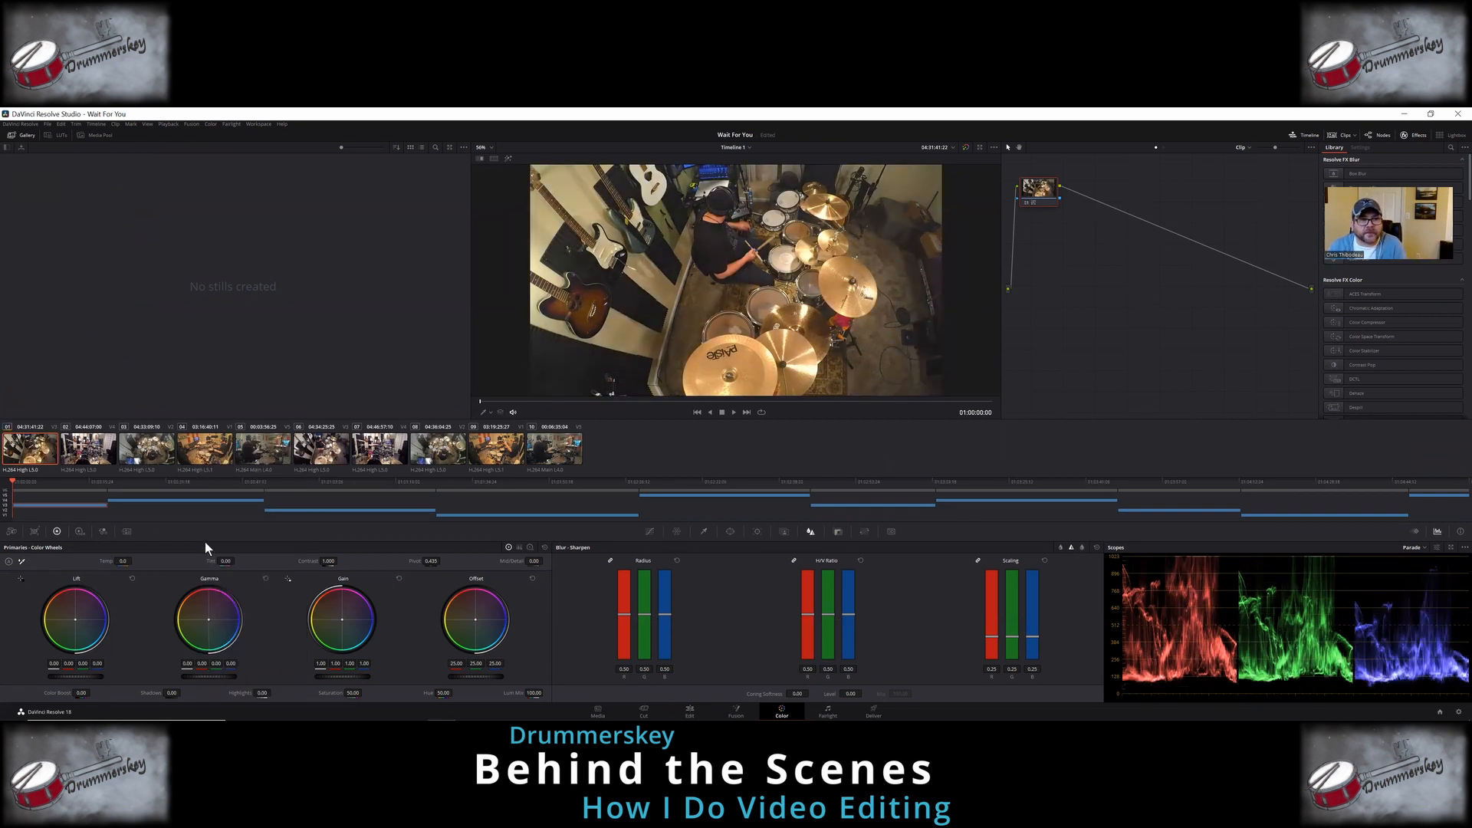
left_click(86, 449)
right_click(196, 457)
left_click(228, 601)
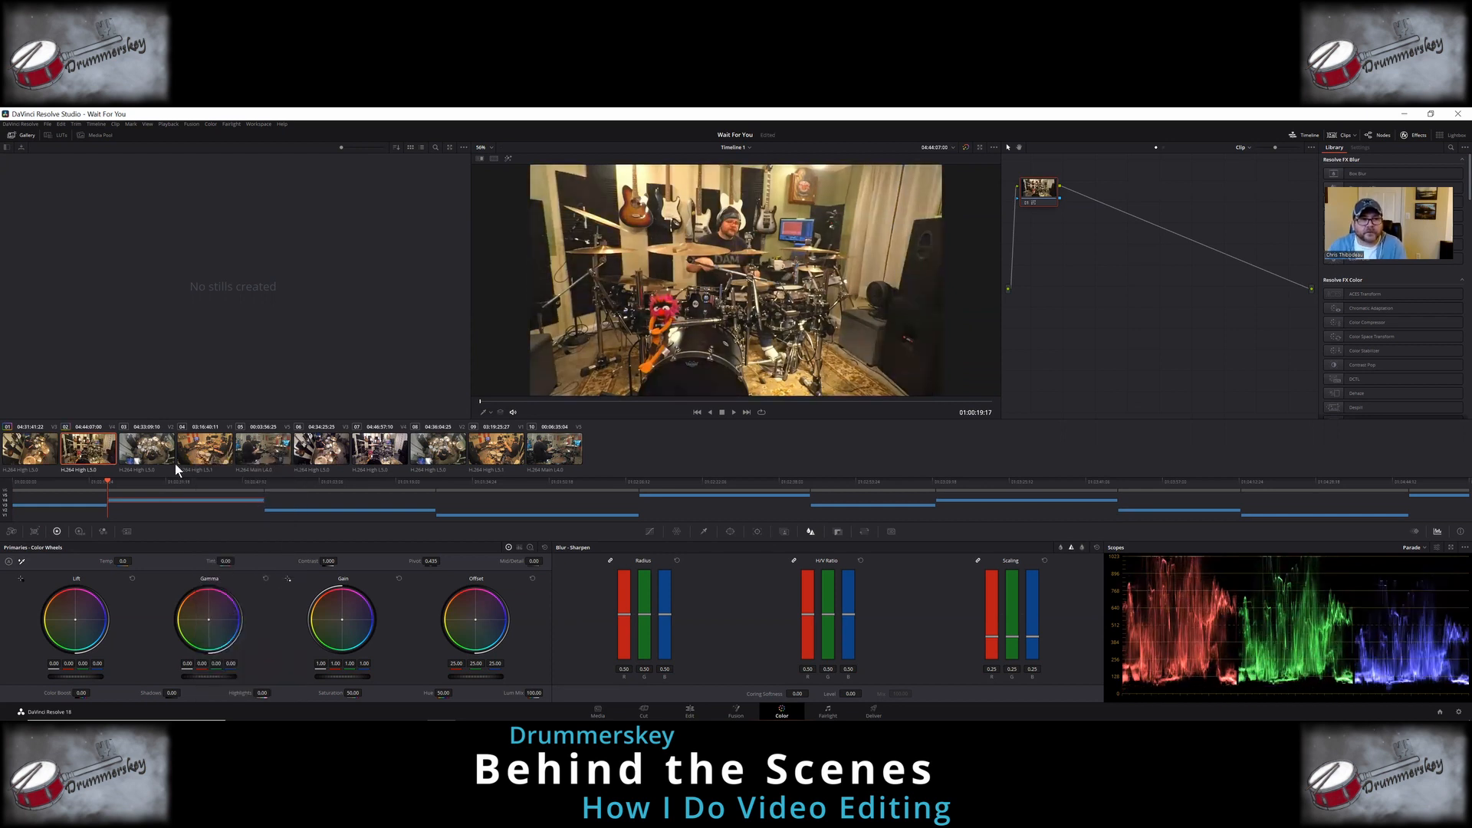
Step: Shot match clips 3 and 5 to clip 4
left_click(148, 453)
right_click(200, 453)
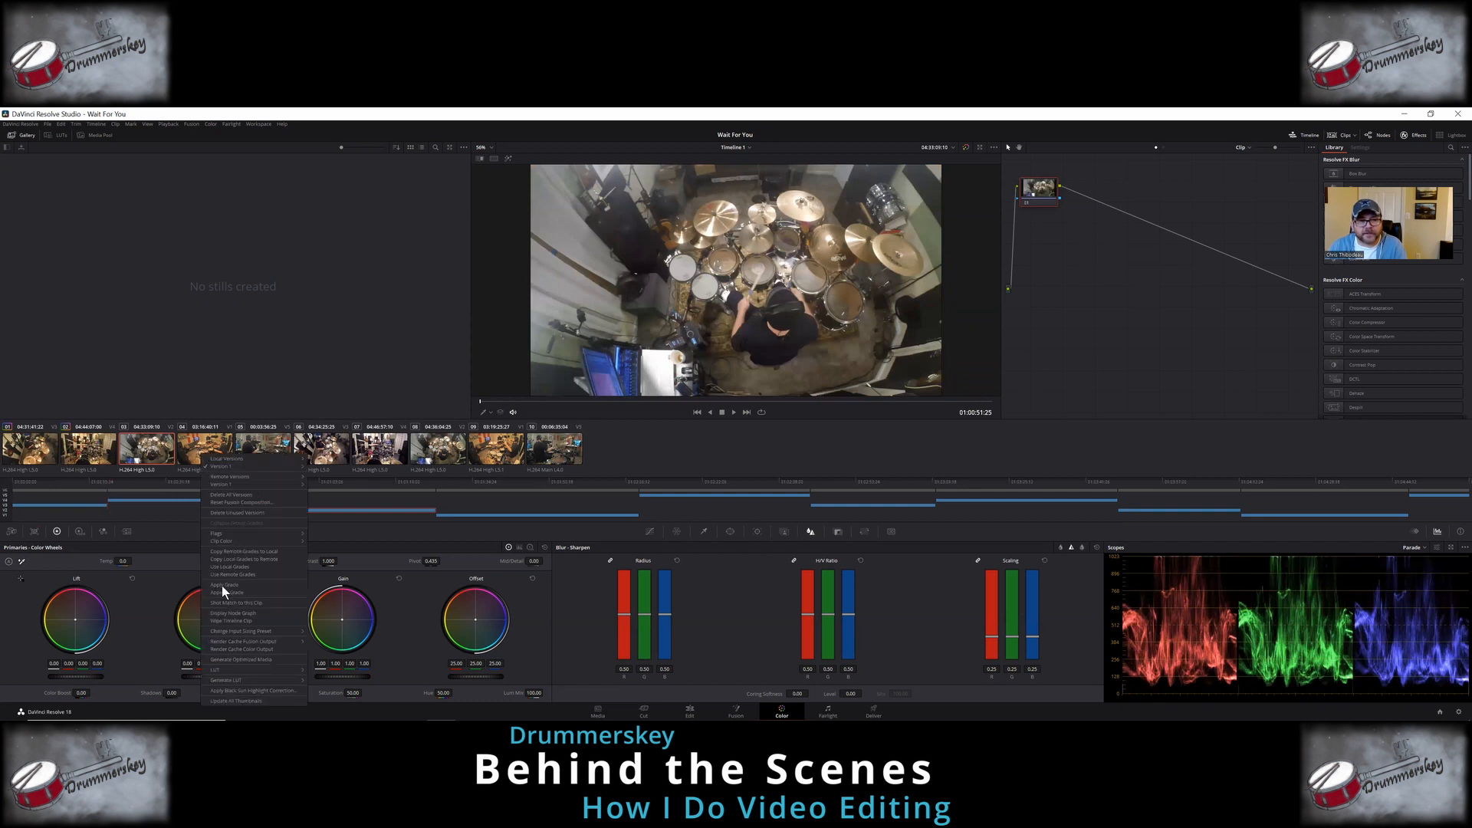
left_click(223, 601)
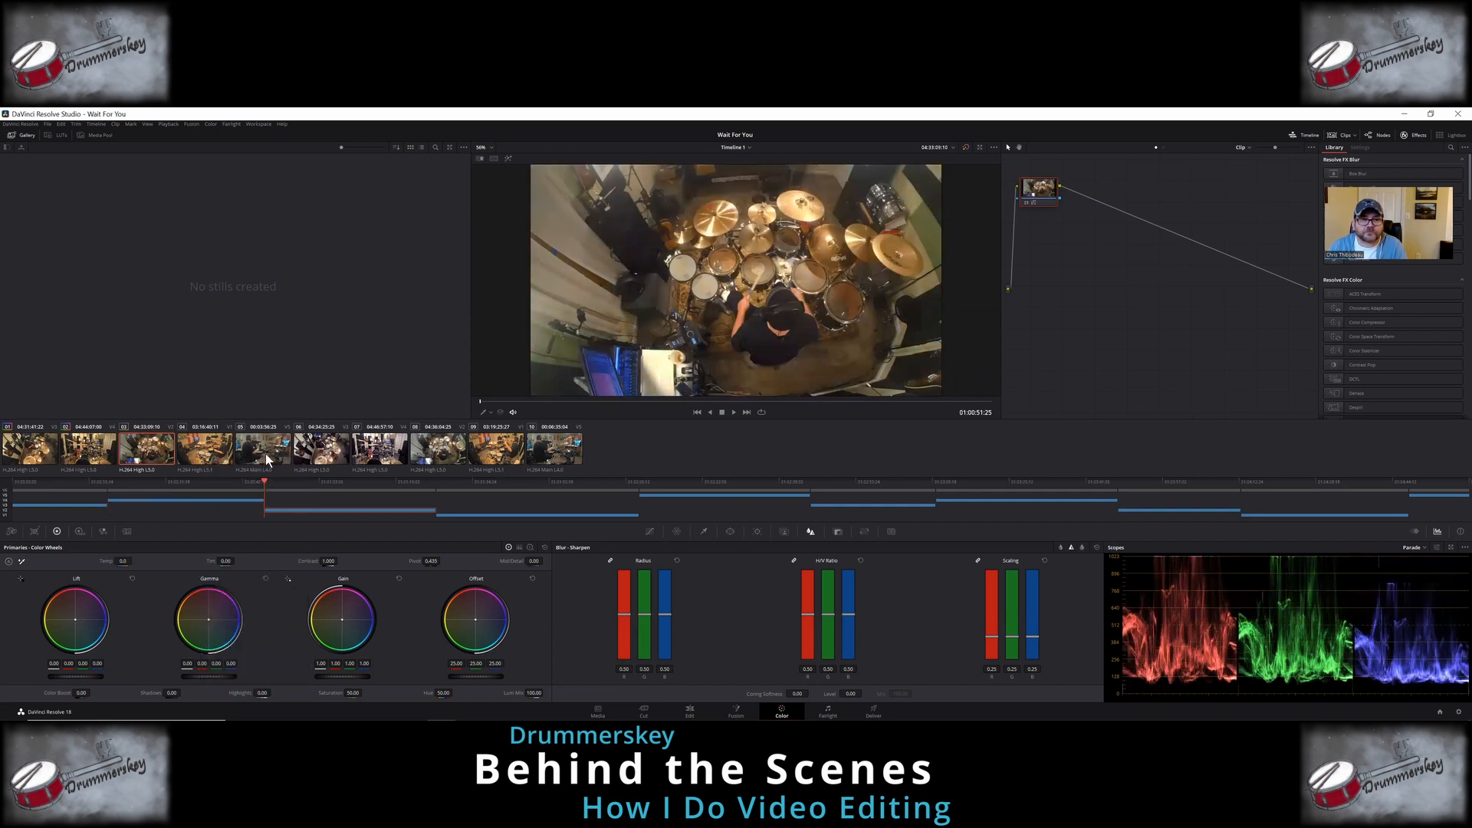
left_click(266, 460)
right_click(205, 450)
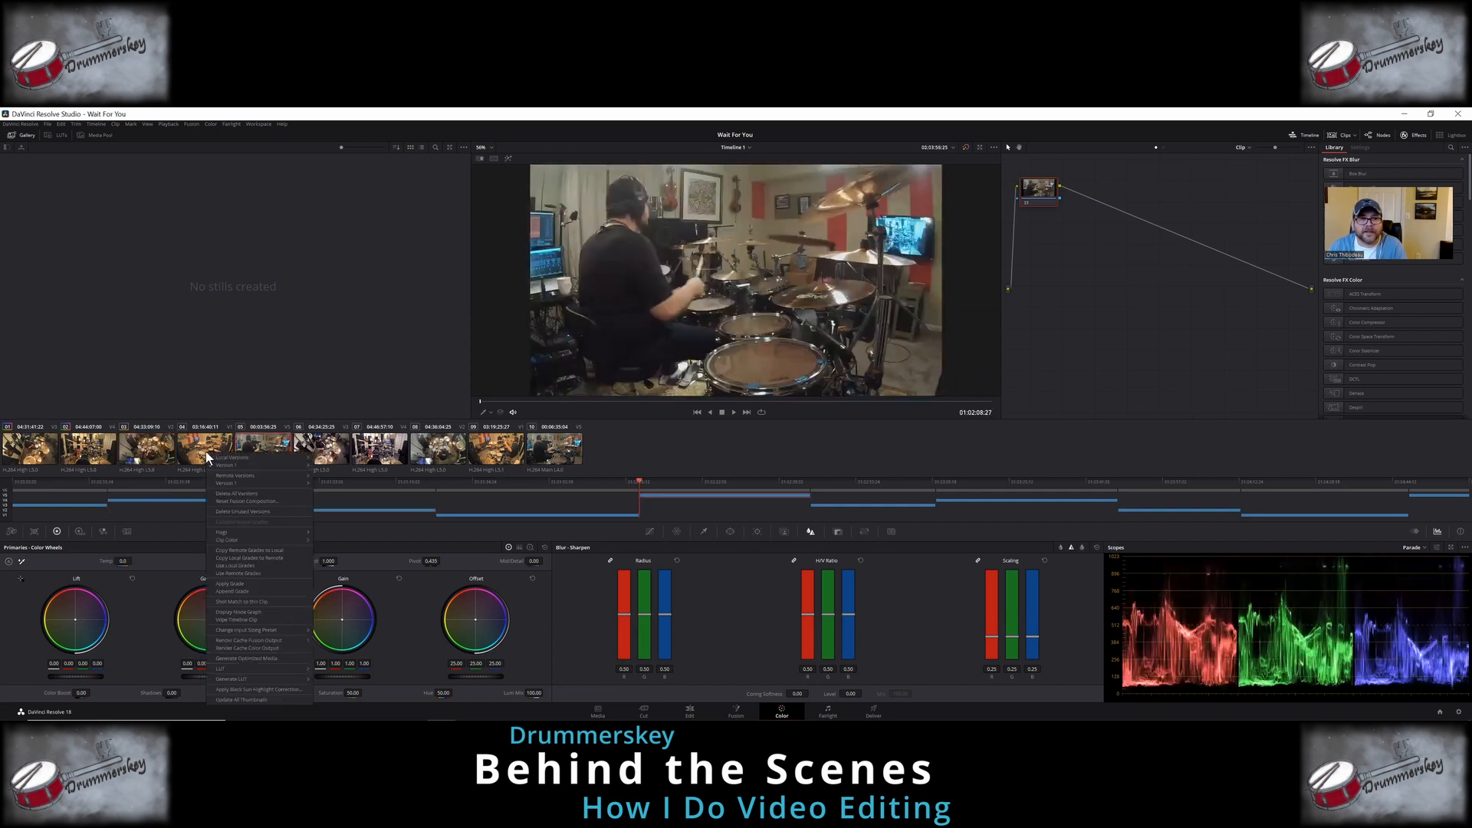
left_click(243, 601)
Step: Shot match clips 6 and 7 to clip 4
left_click(315, 456)
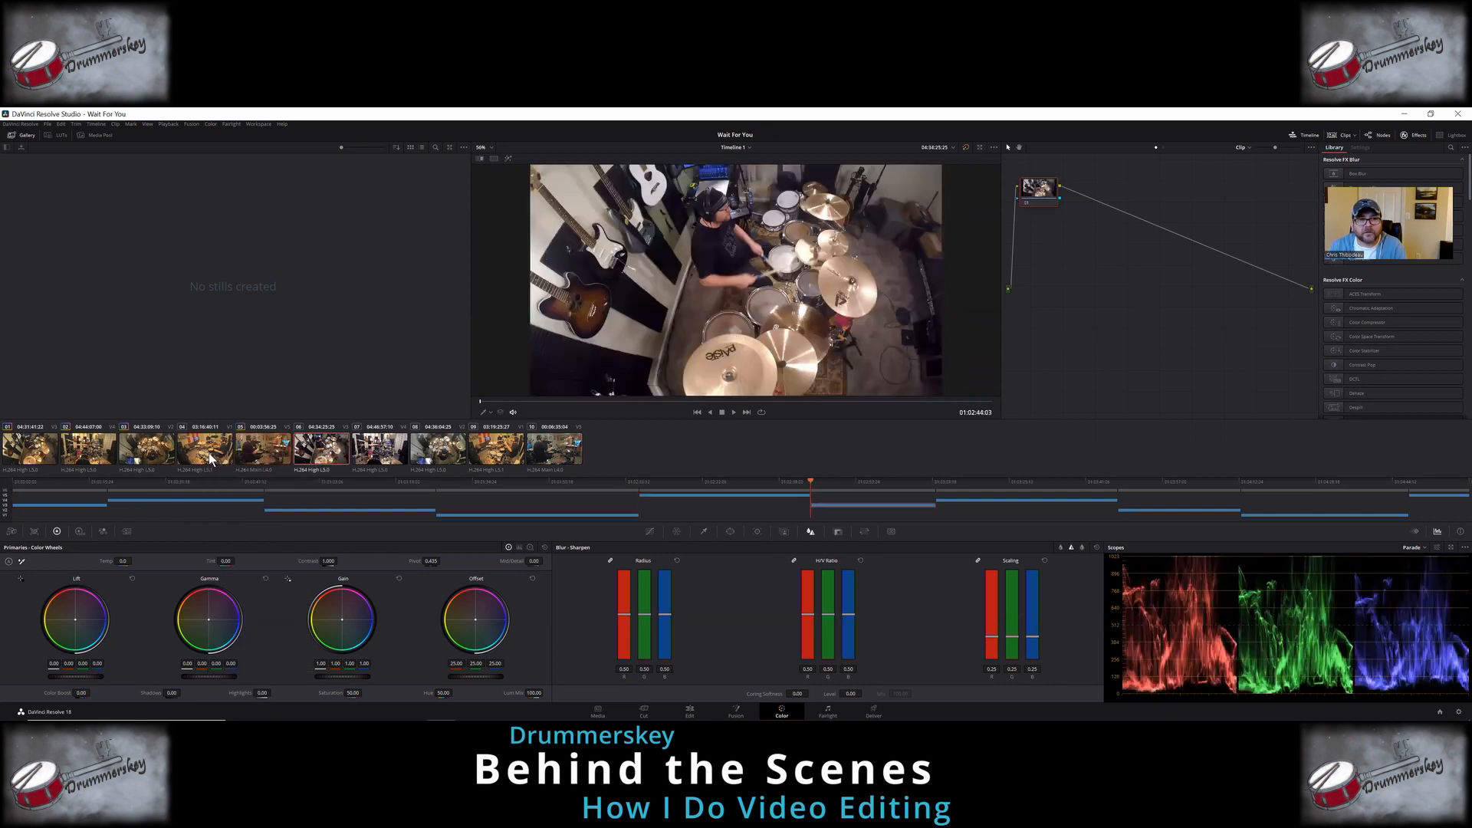
right_click(209, 452)
left_click(244, 601)
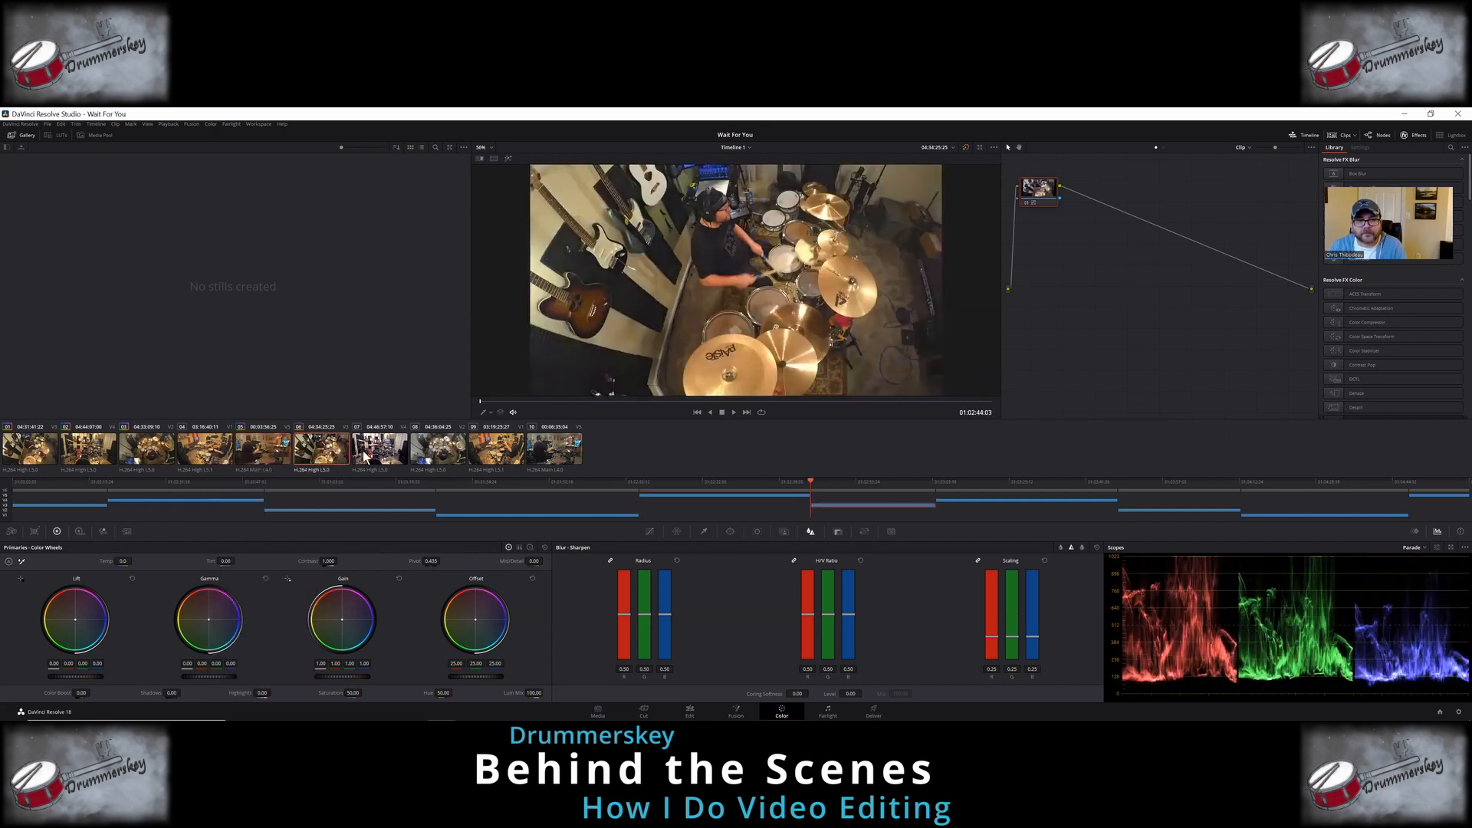
left_click(380, 450)
right_click(208, 452)
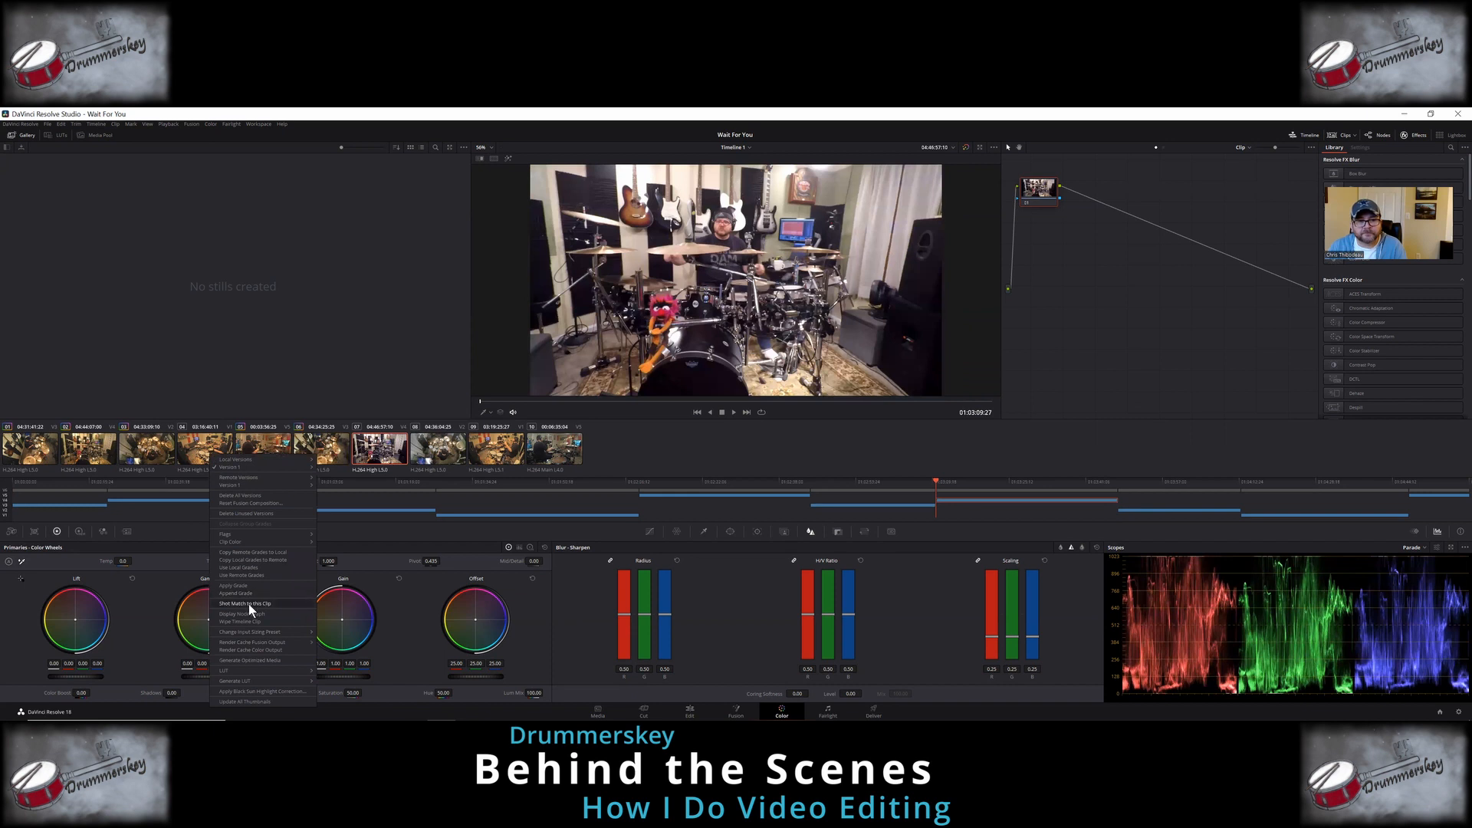
left_click(248, 603)
Step: Shot match clips 8 and 10 to clip 4
left_click(434, 458)
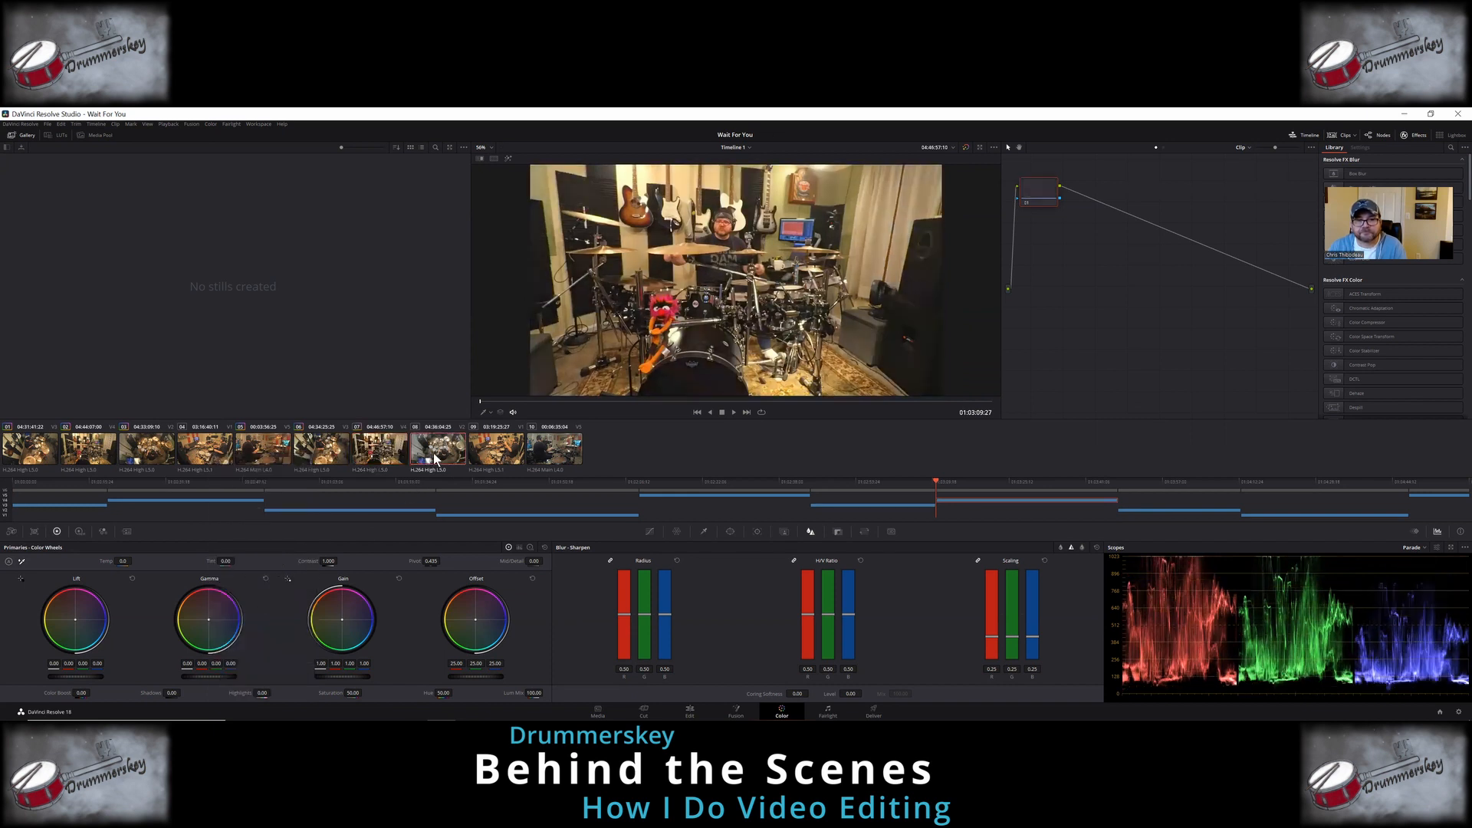
right_click(196, 448)
left_click(223, 595)
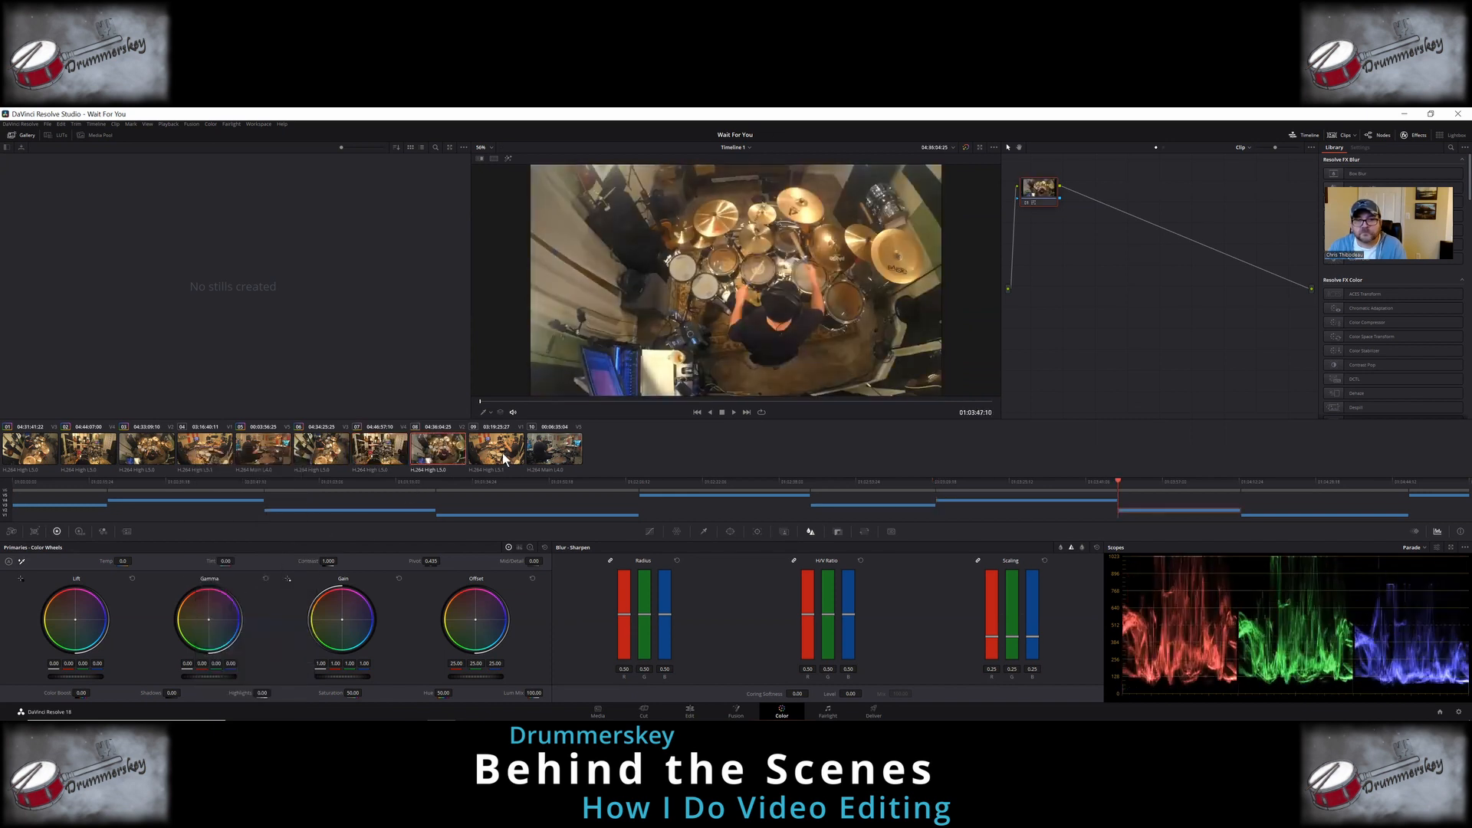
left_click(552, 455)
right_click(222, 453)
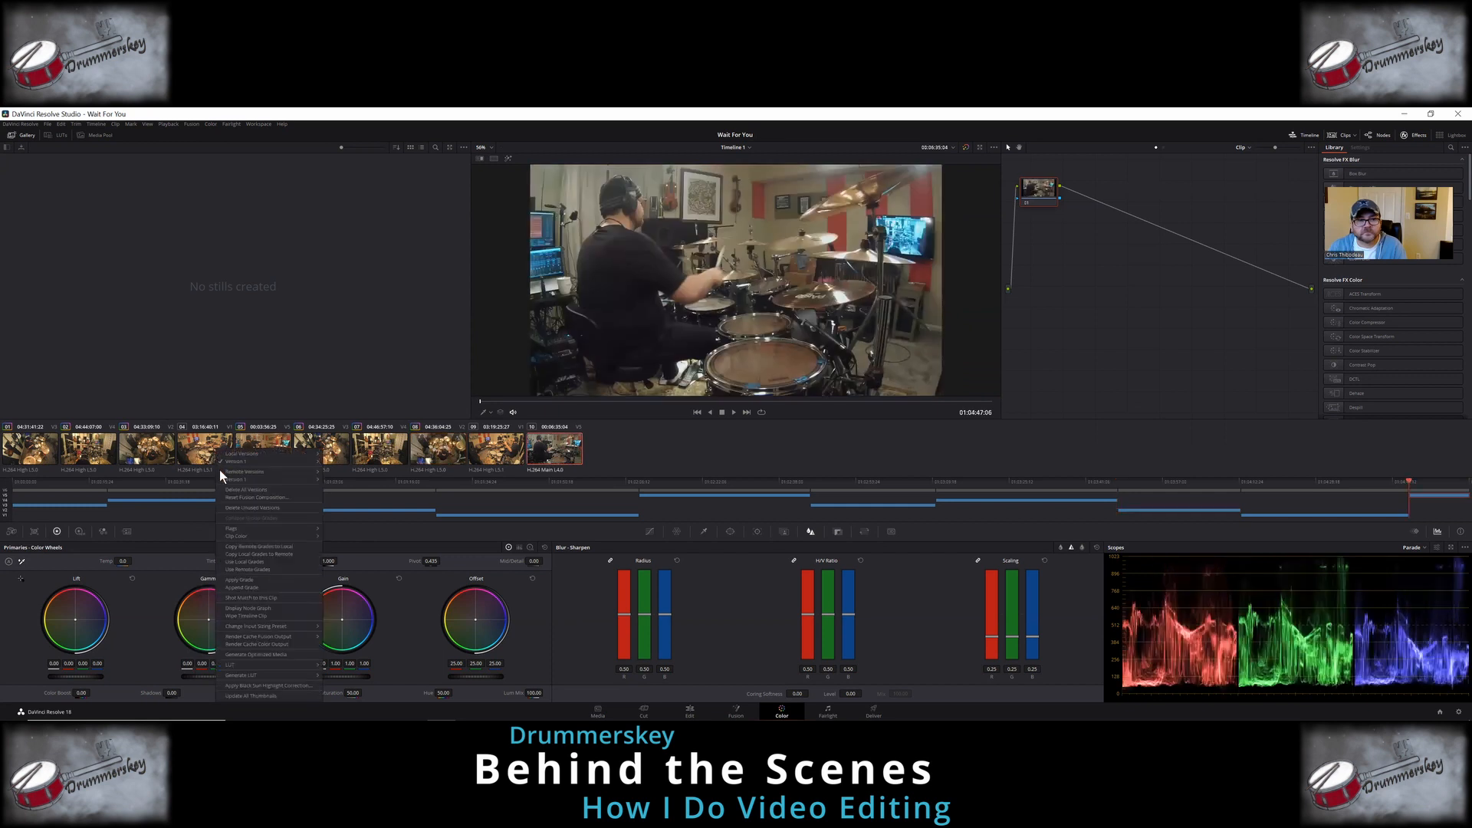
left_click(242, 595)
Step: Grab a still from clip 2 at 01:00:30:13 and compare the looks of clips 7 and 2
right_click(645, 310)
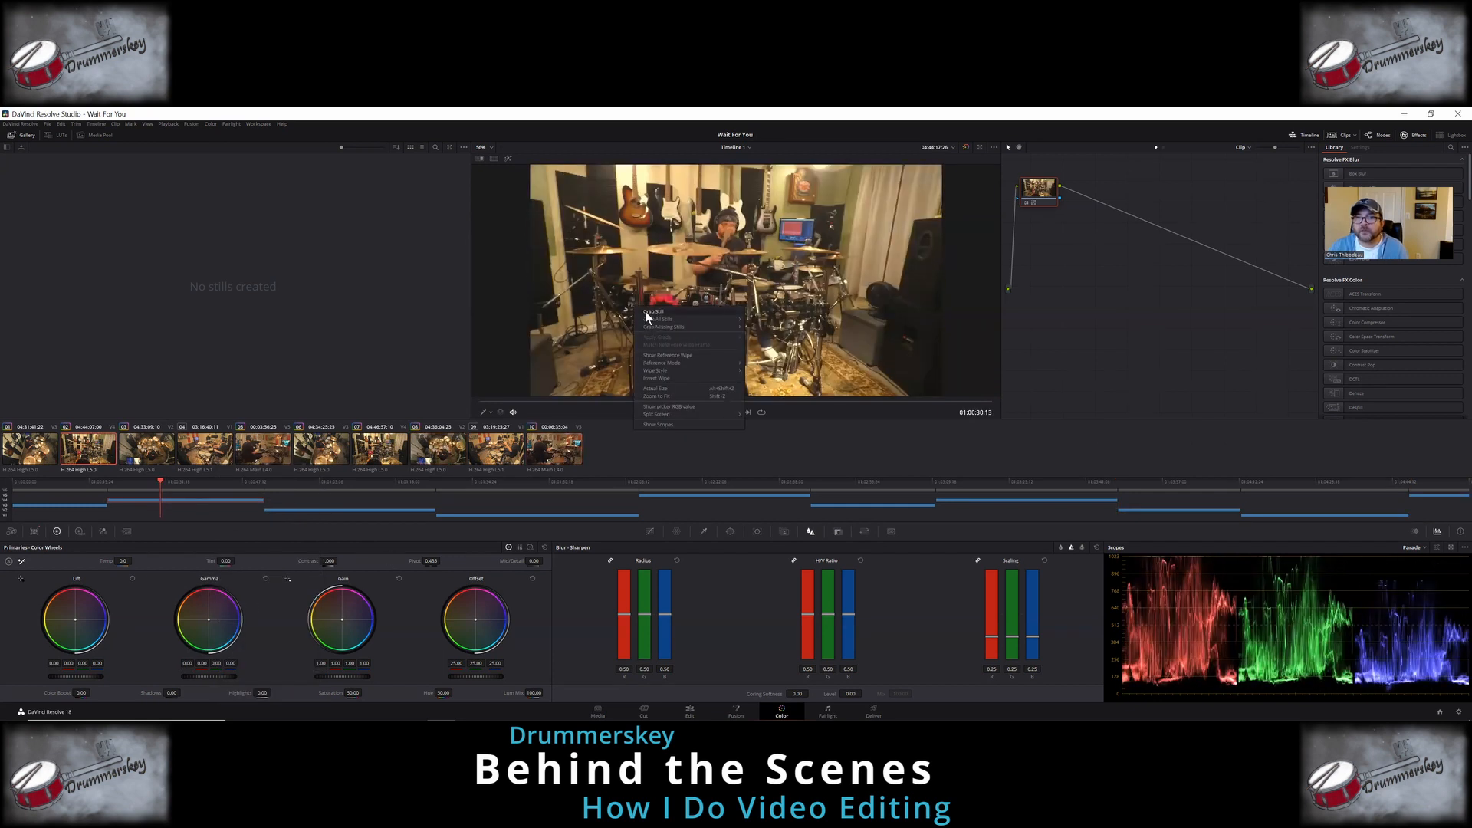
left_click(646, 310)
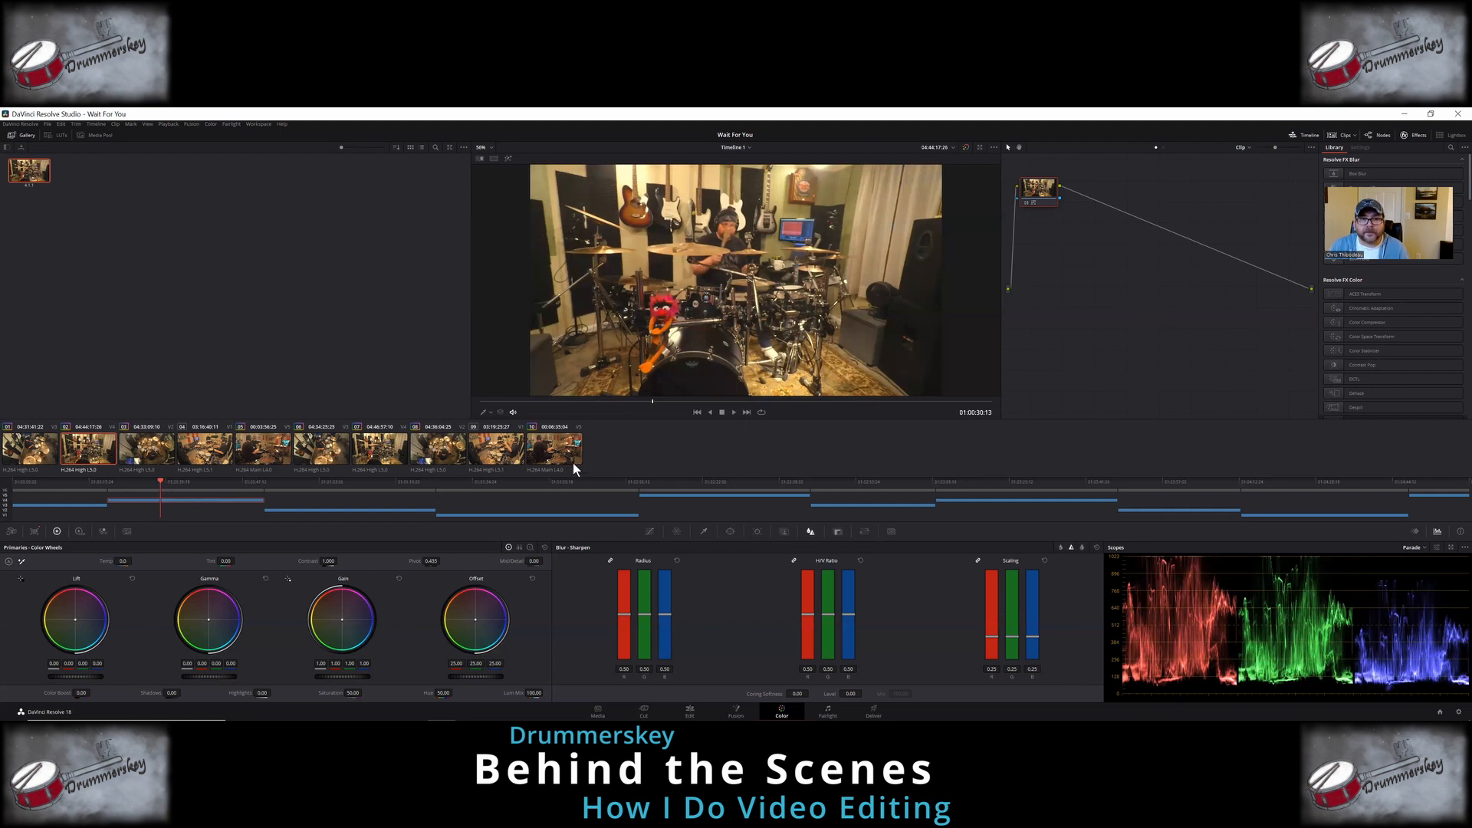
left_click(389, 454)
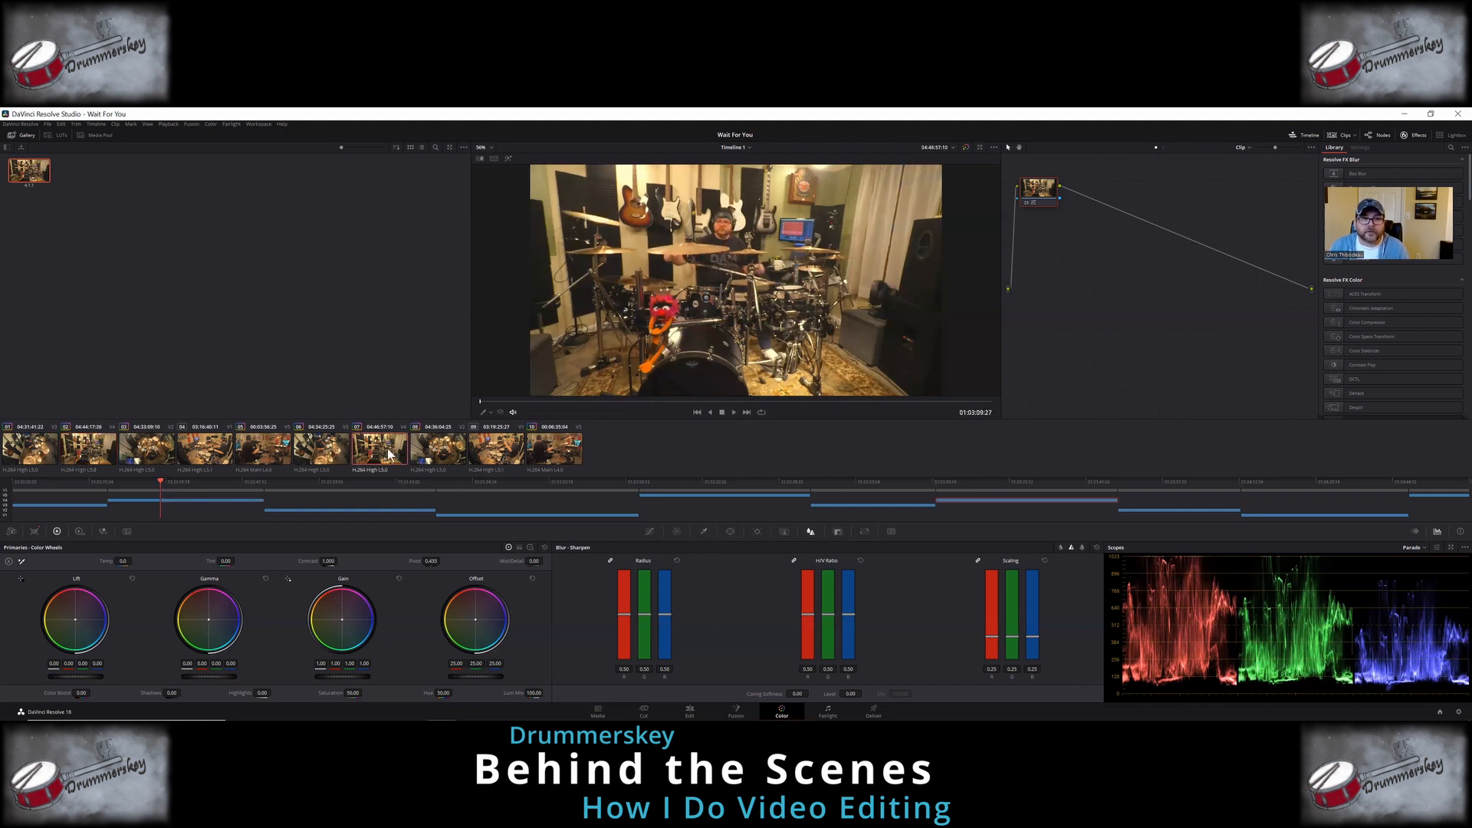
left_click(92, 452)
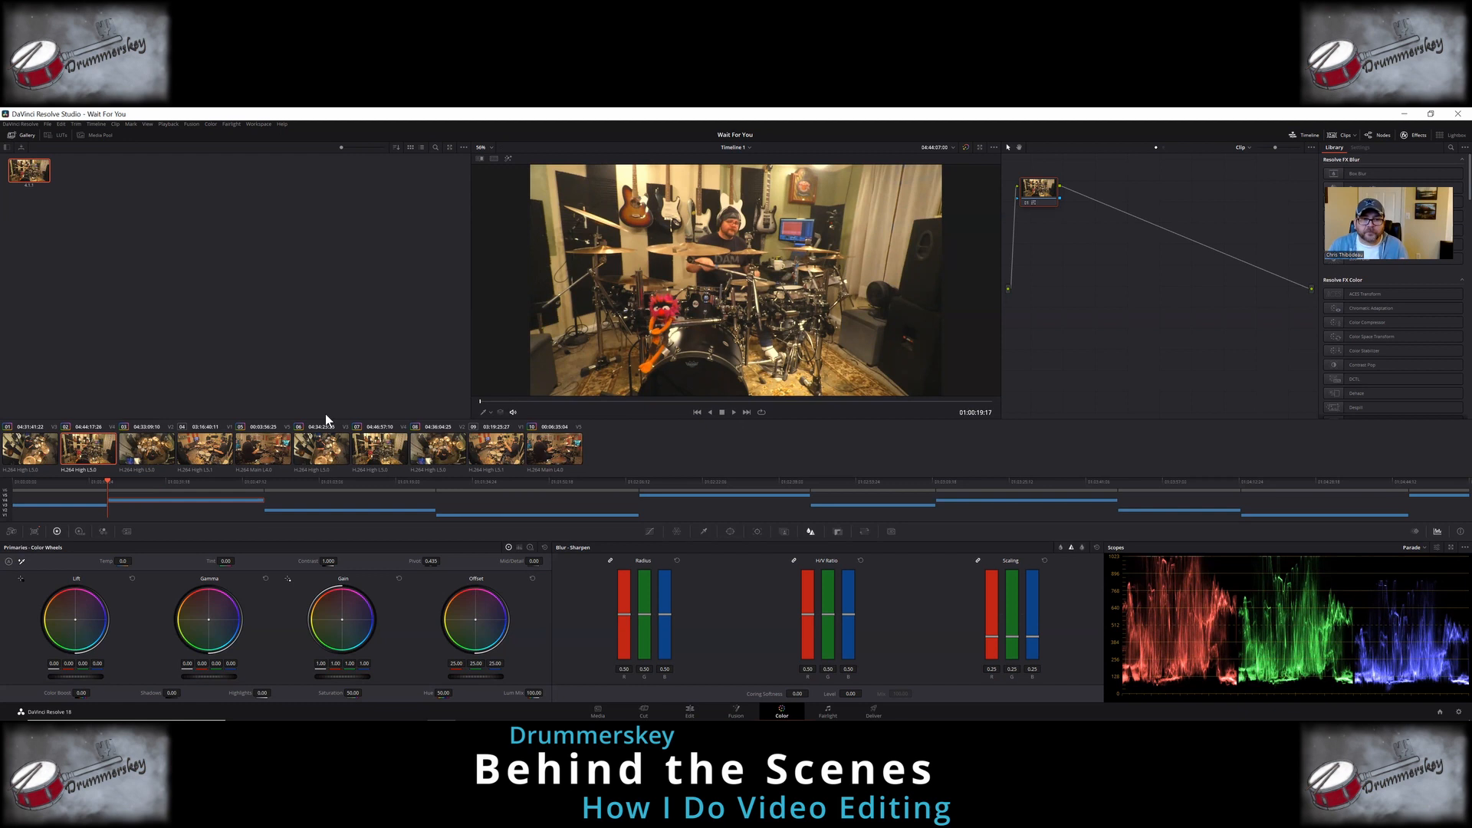
Step: Apply the gallery still's grade to clip 2 and return to the Edit page
right_click(25, 179)
left_click(52, 197)
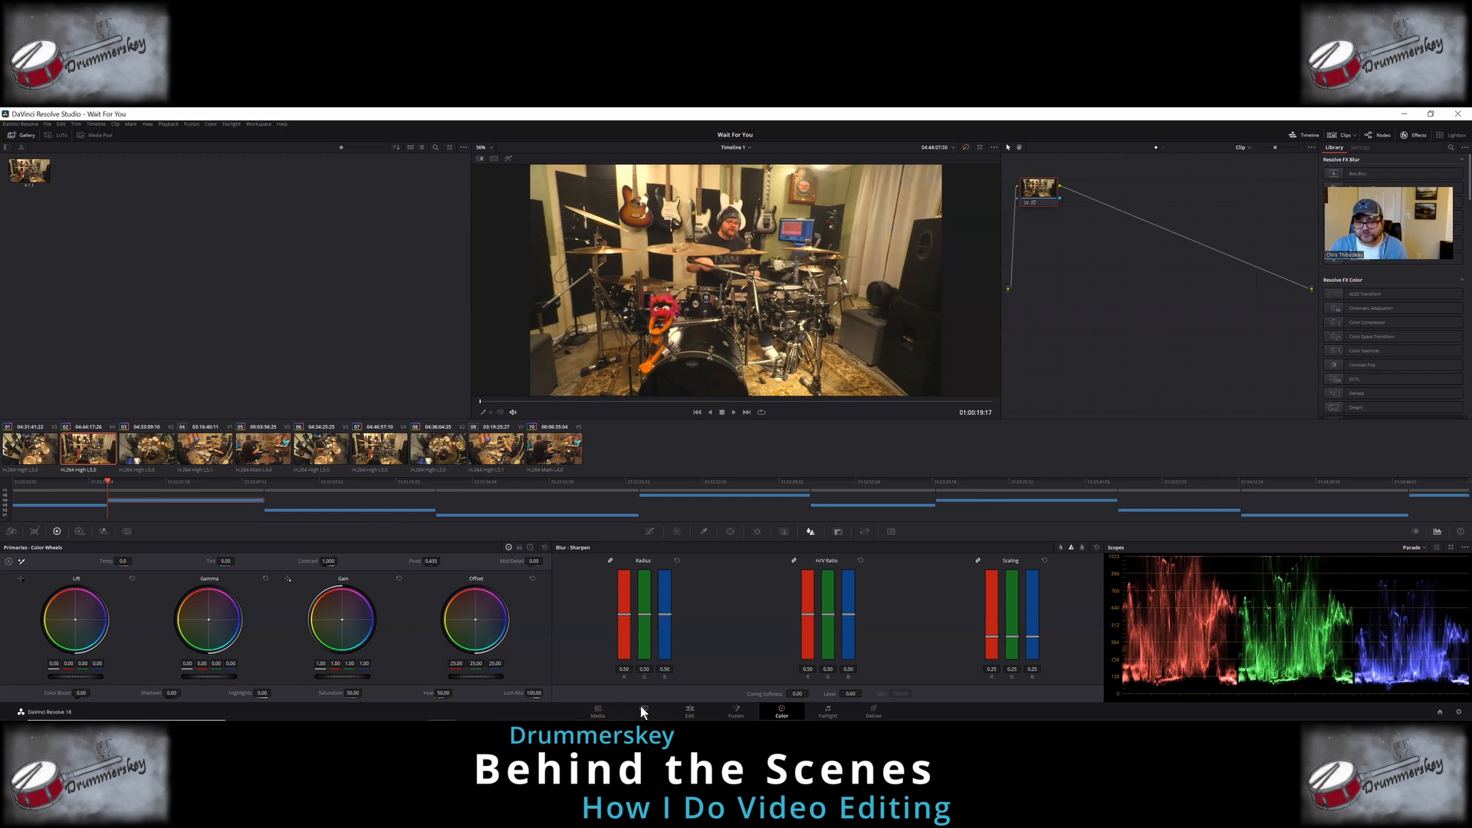
left_click(698, 710)
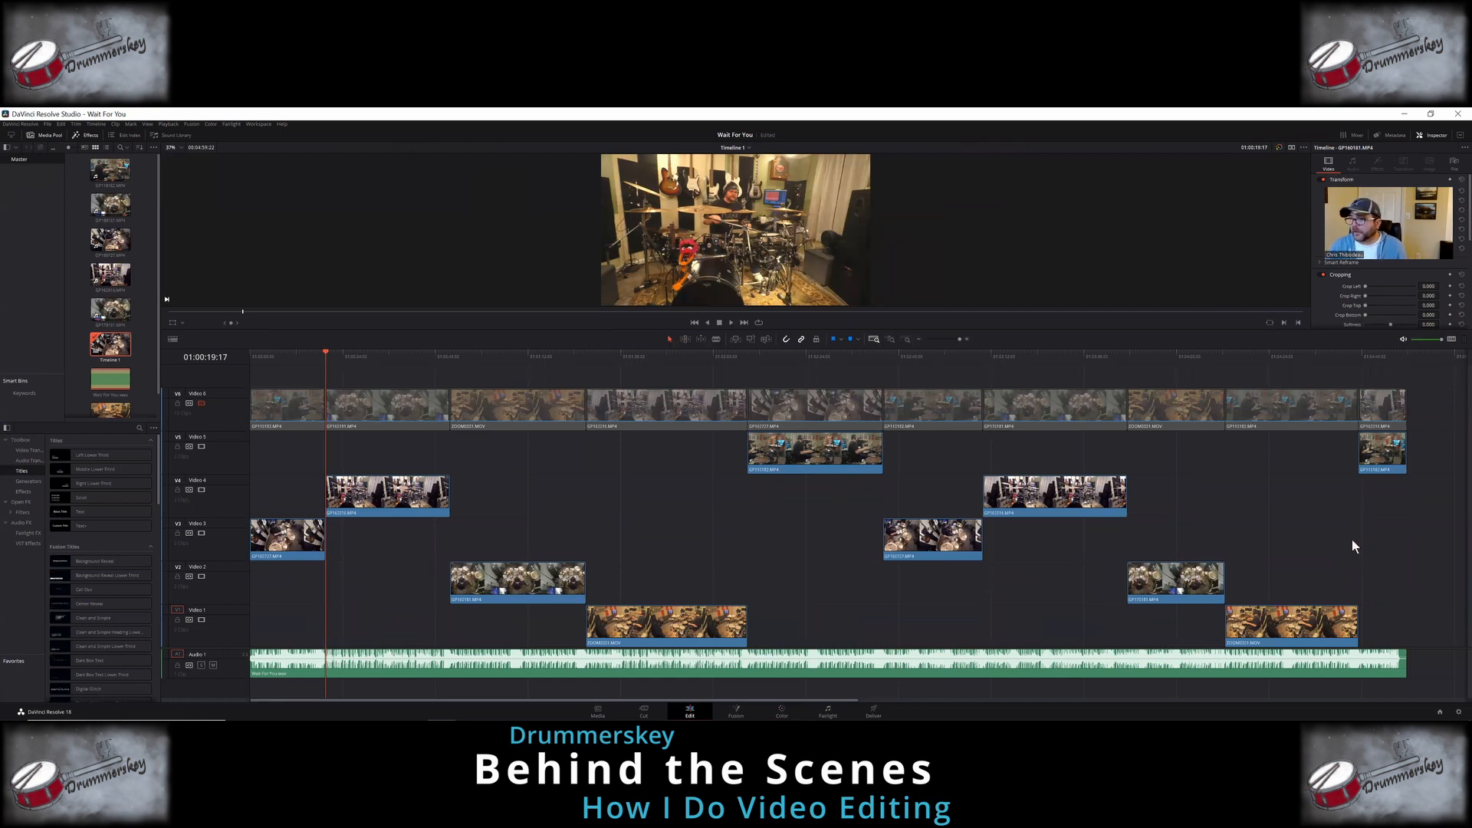
Step: Move all the chosen-angle clips from the Video 2 to Video 5 tracks straight down onto Video 1, keeping their timing
double_click(292, 544)
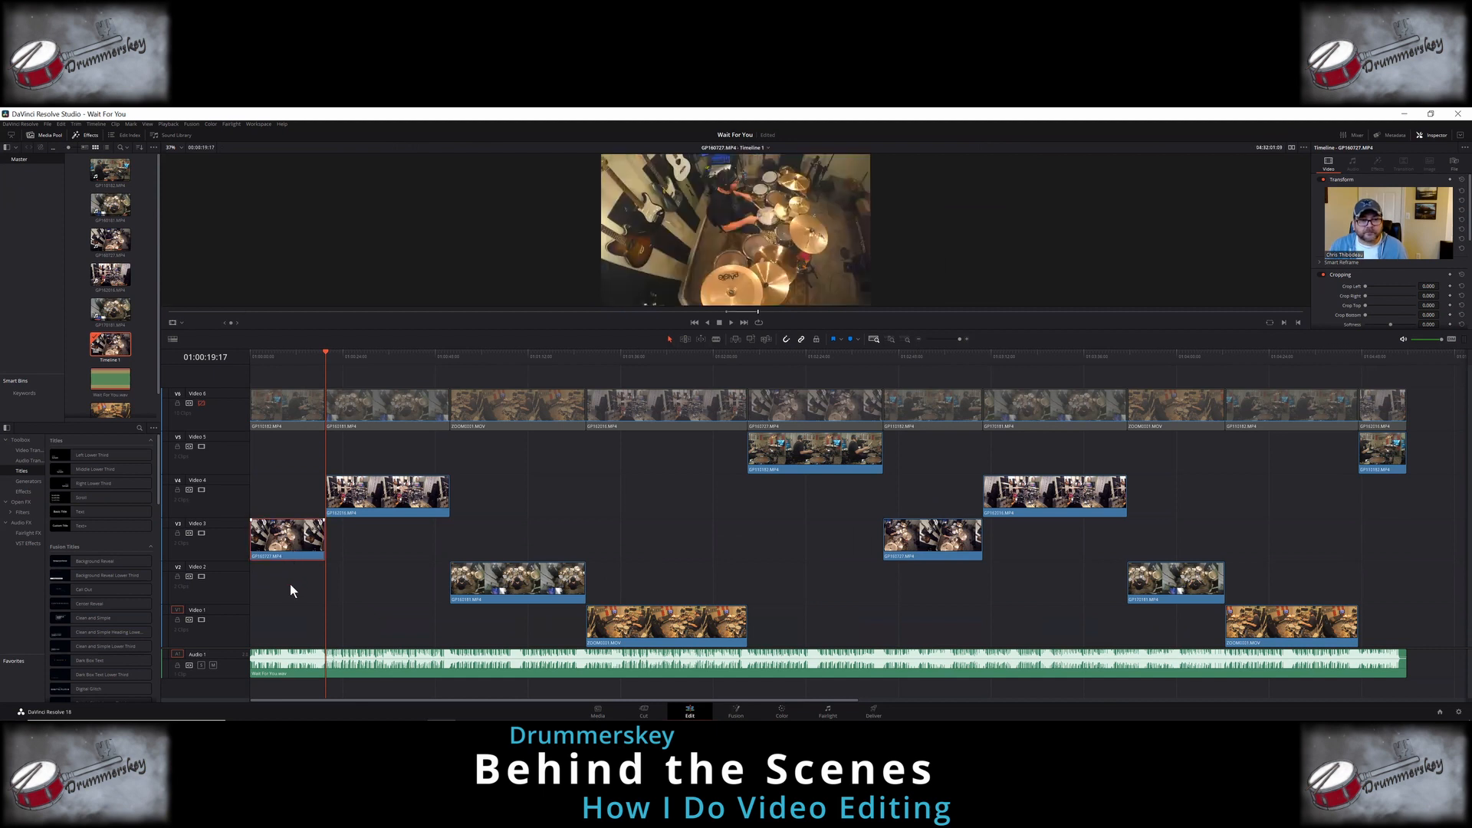
left_click_drag(289, 547, 284, 619)
left_click_drag(354, 512, 357, 619)
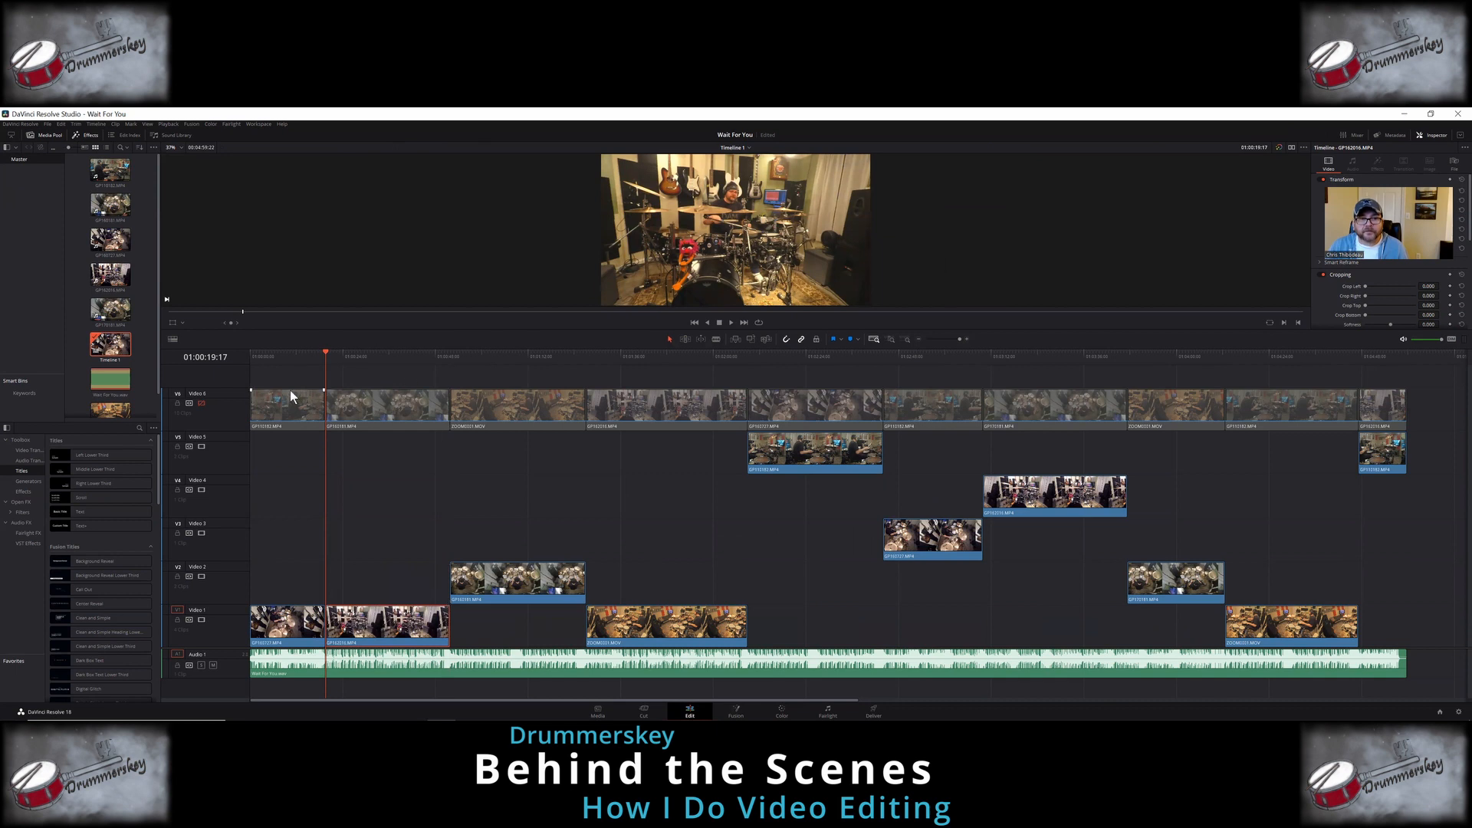
left_click_drag(521, 589, 526, 608)
left_click_drag(811, 452, 812, 613)
left_click_drag(932, 541, 931, 613)
left_click_drag(1087, 502, 1080, 612)
left_click_drag(1174, 582, 1174, 617)
left_click(1395, 467)
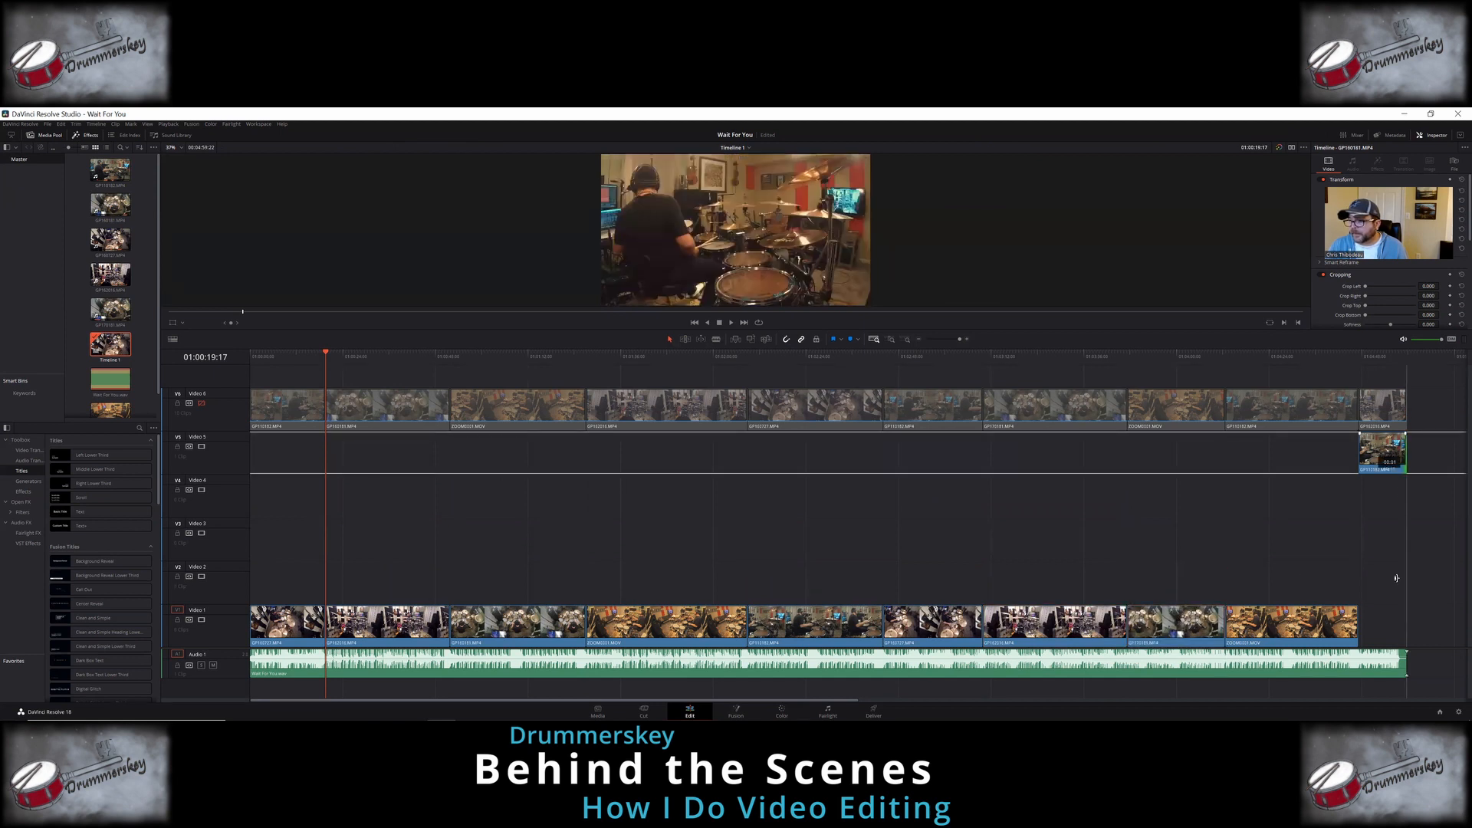
left_click_drag(1397, 477, 1392, 622)
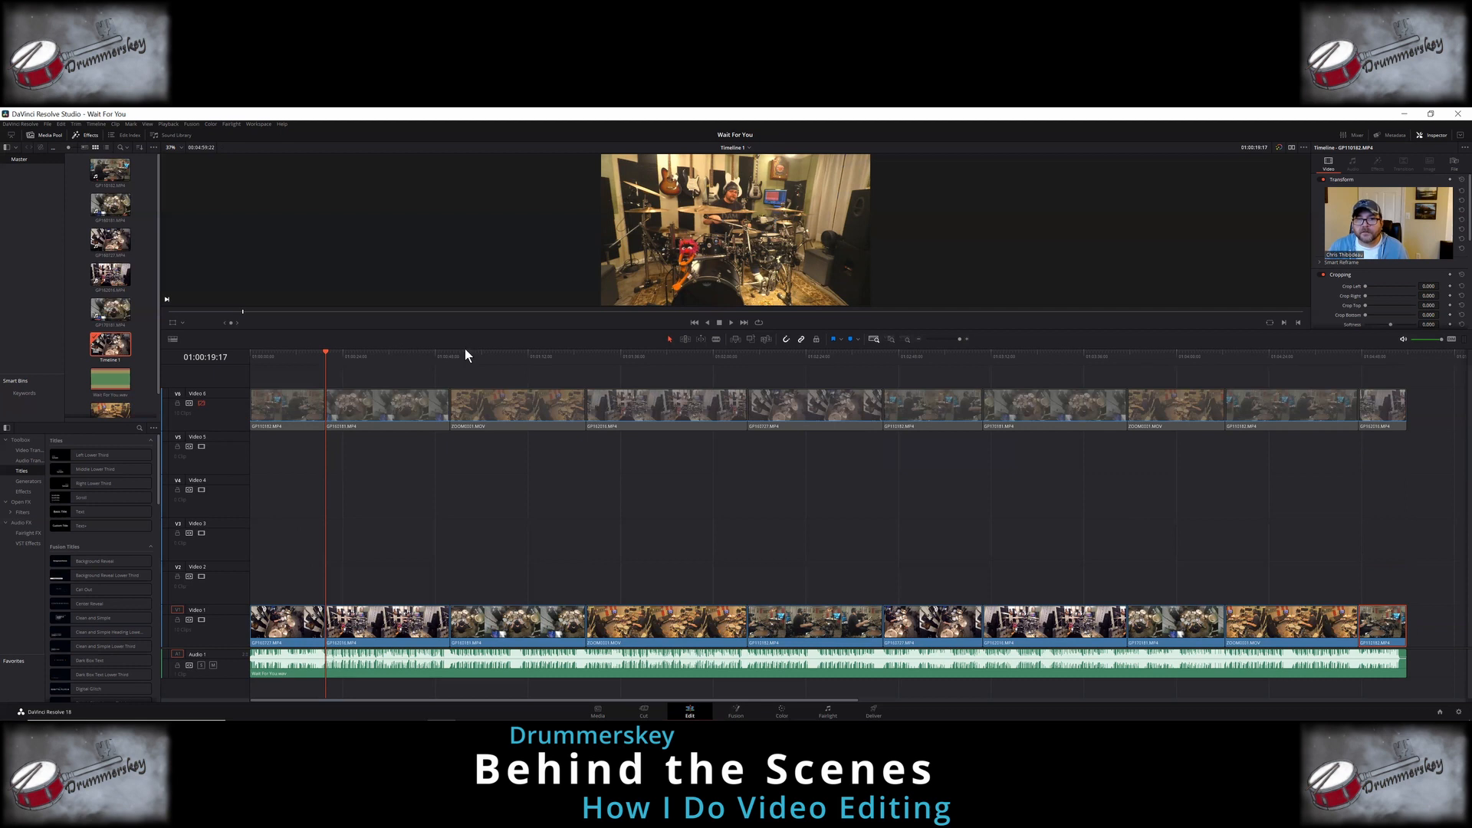
Step: Enlarge the viewer, enable Dynamic Zoom on the first clip, and play it back from the timeline start
left_click_drag(463, 351, 306, 586)
key("Home")
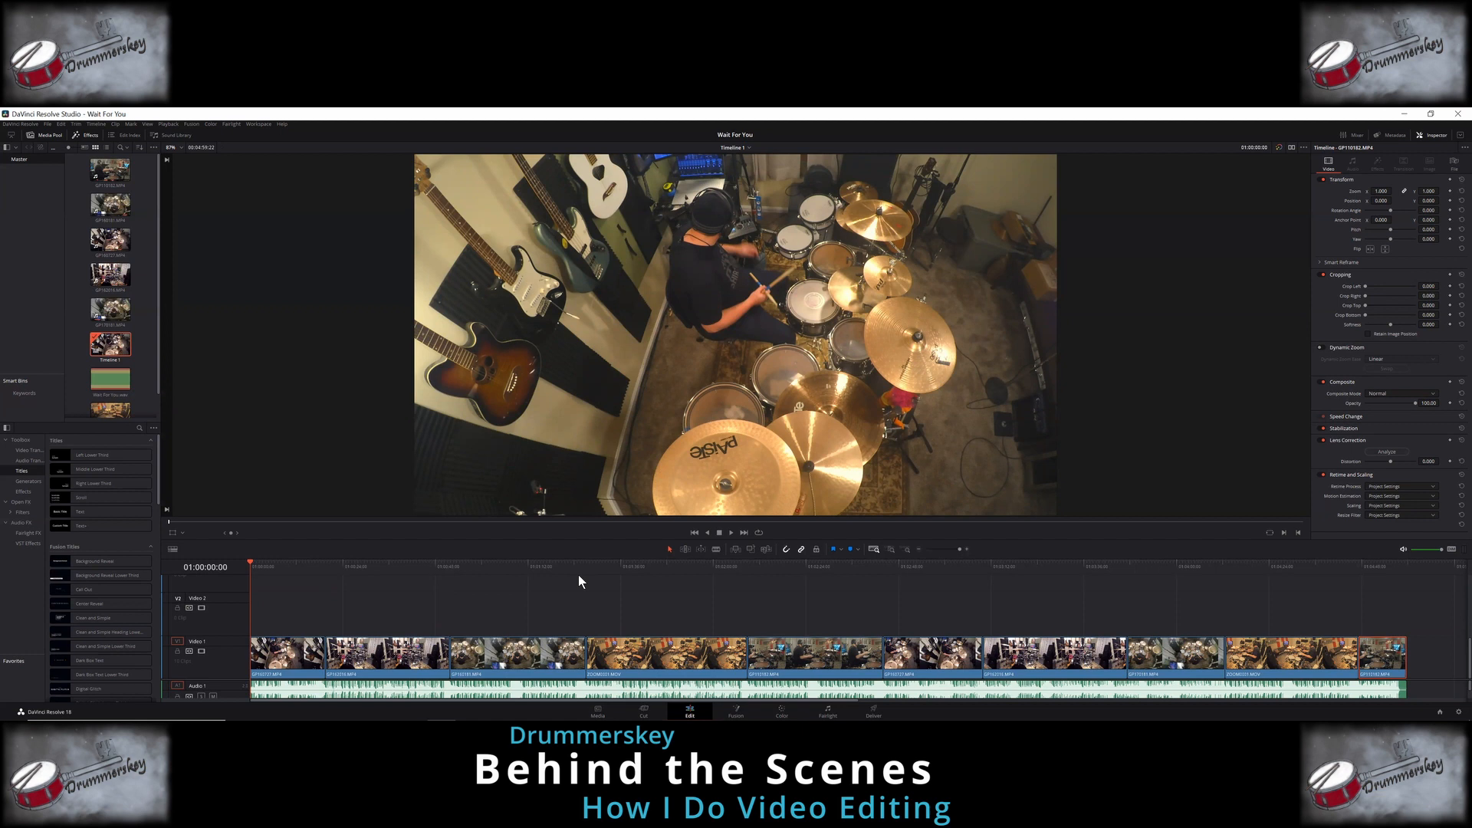
left_click(276, 658)
left_click(1322, 347)
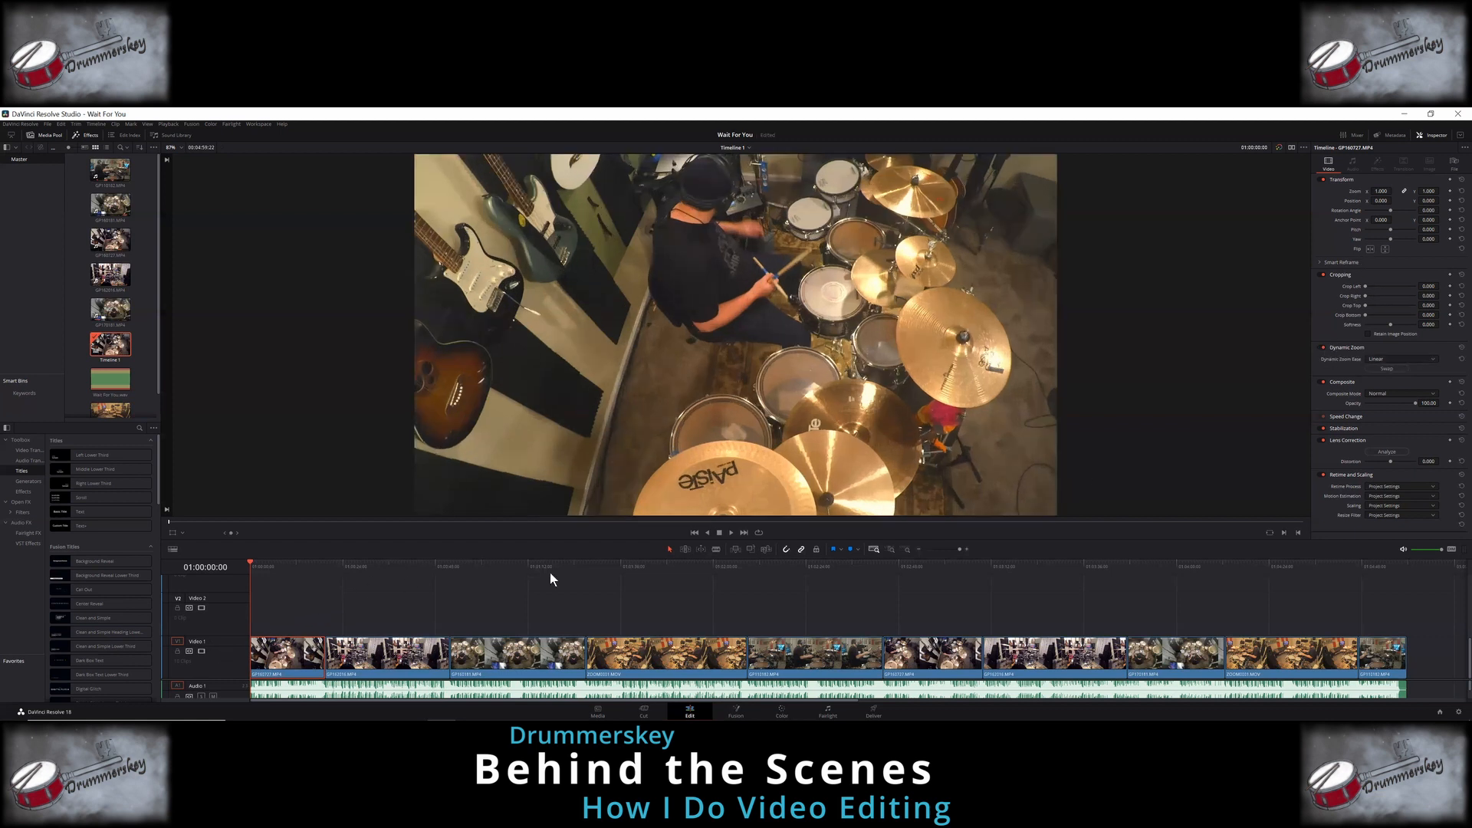
left_click(730, 533)
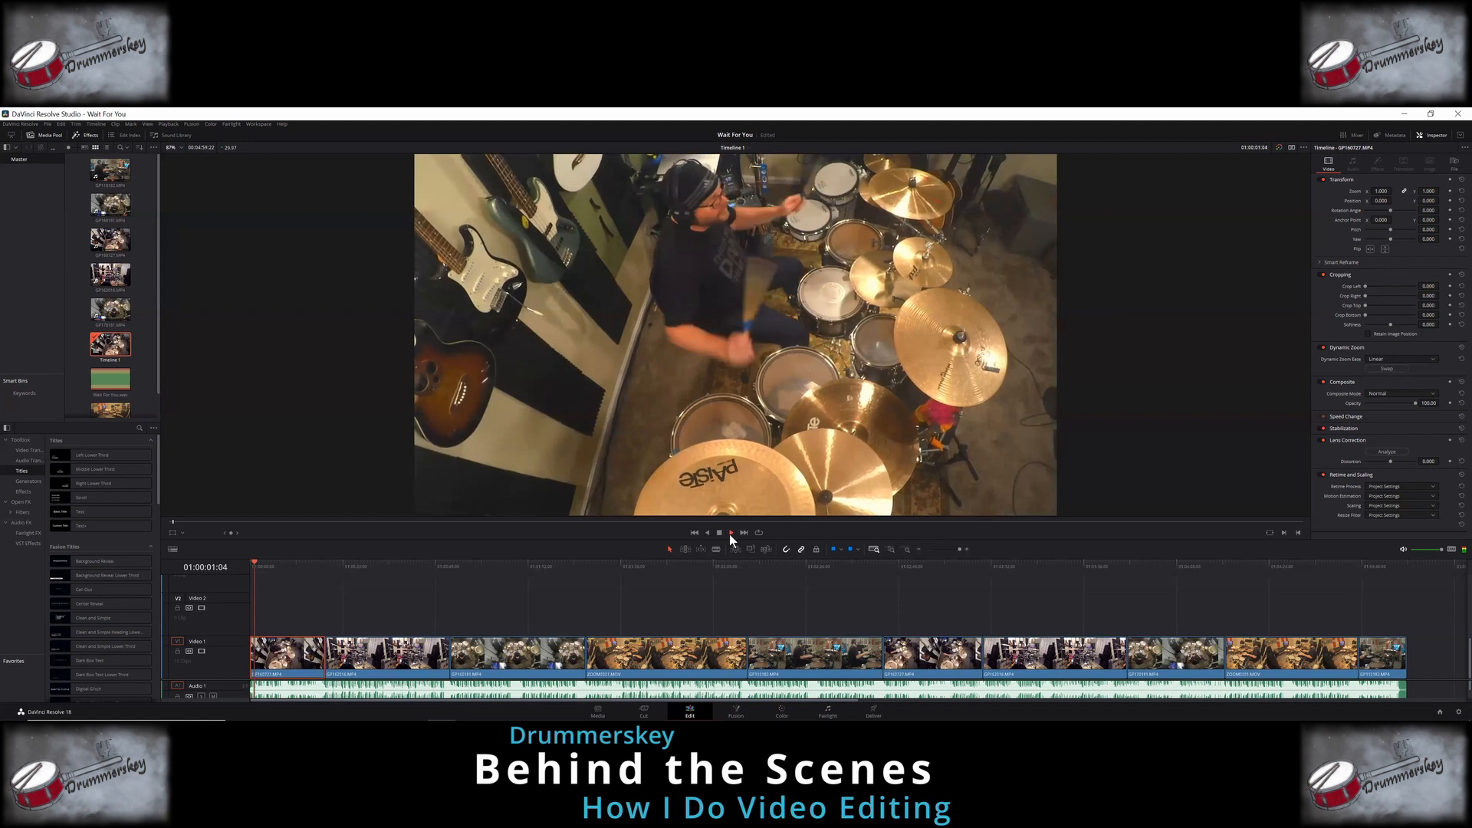
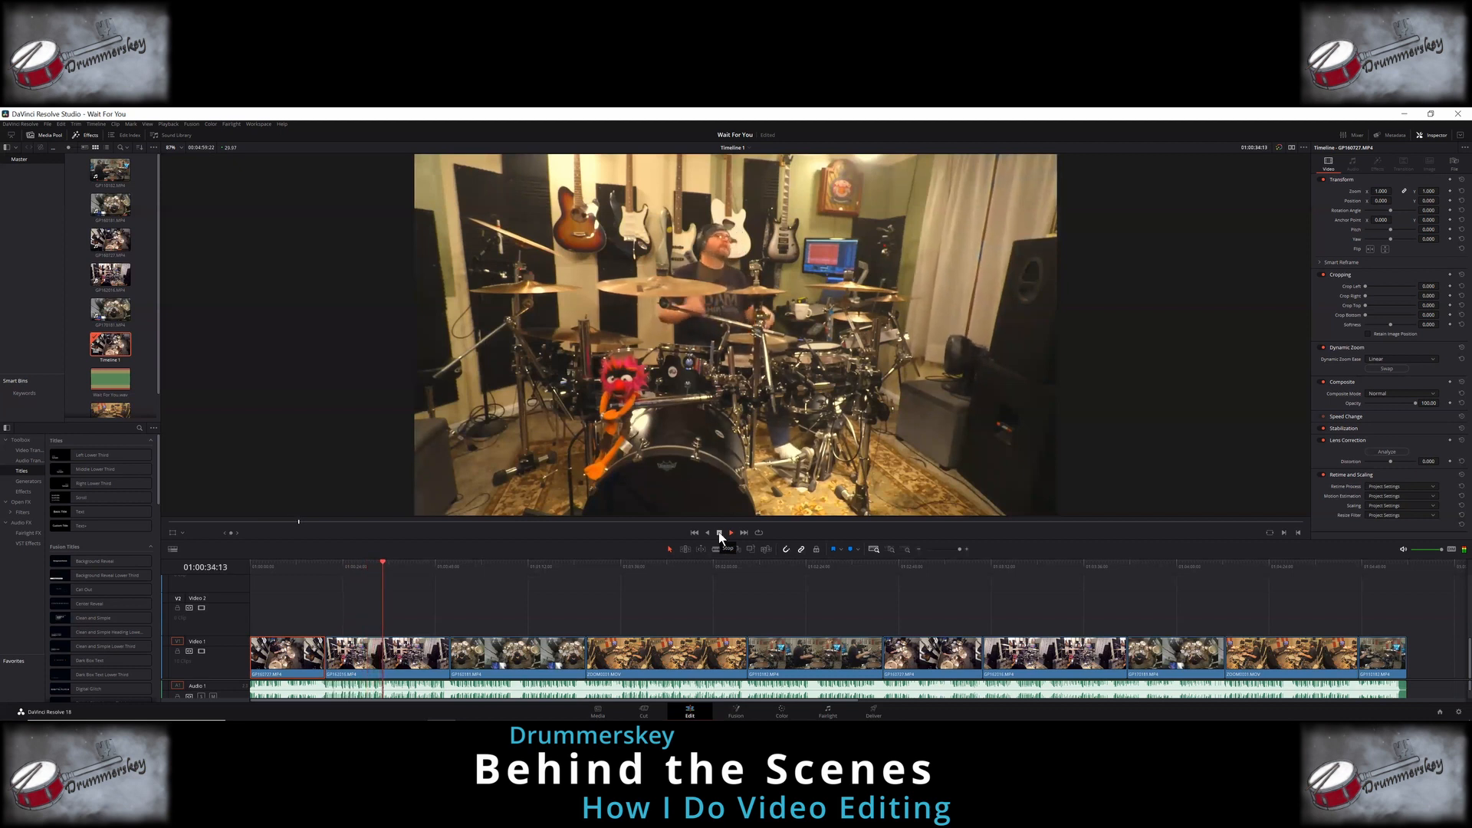
left_click(719, 531)
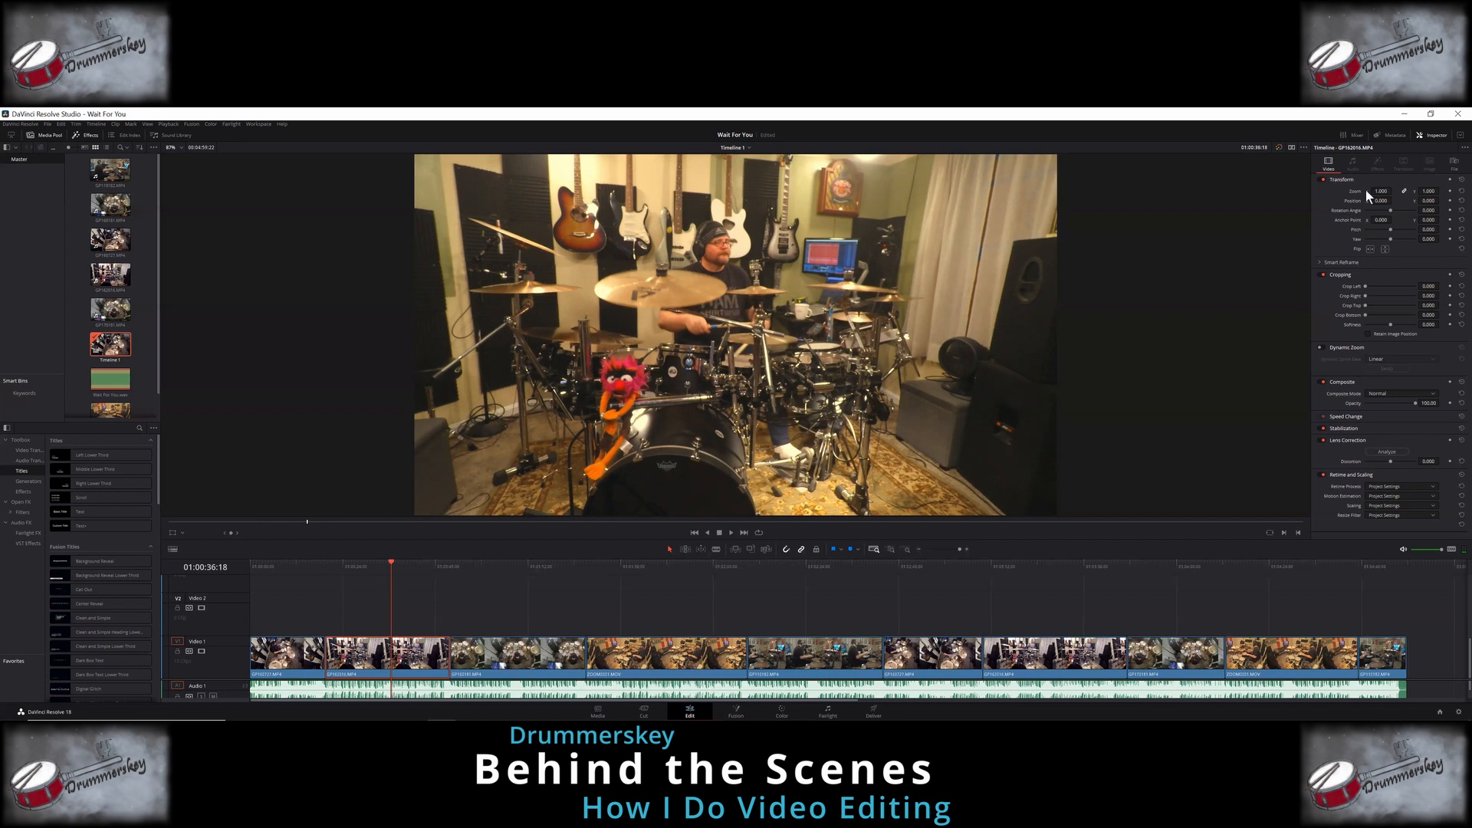
Step: Set the second clip's zoom to 1.170, shift its picture horizontally to reframe the drum kit, and play it
left_click_drag(1380, 191, 1447, 201)
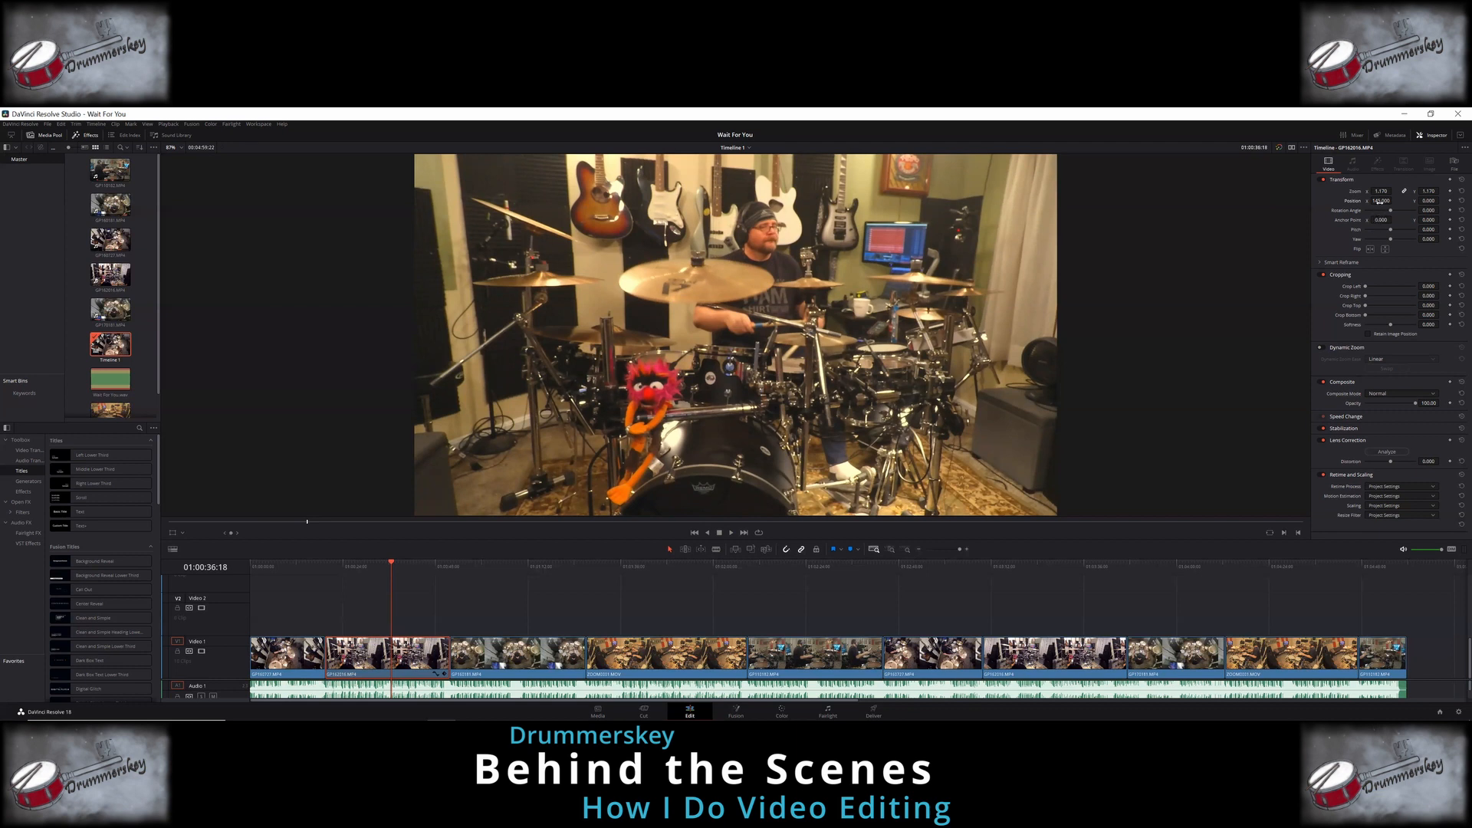
left_click_drag(1401, 201, 1393, 201)
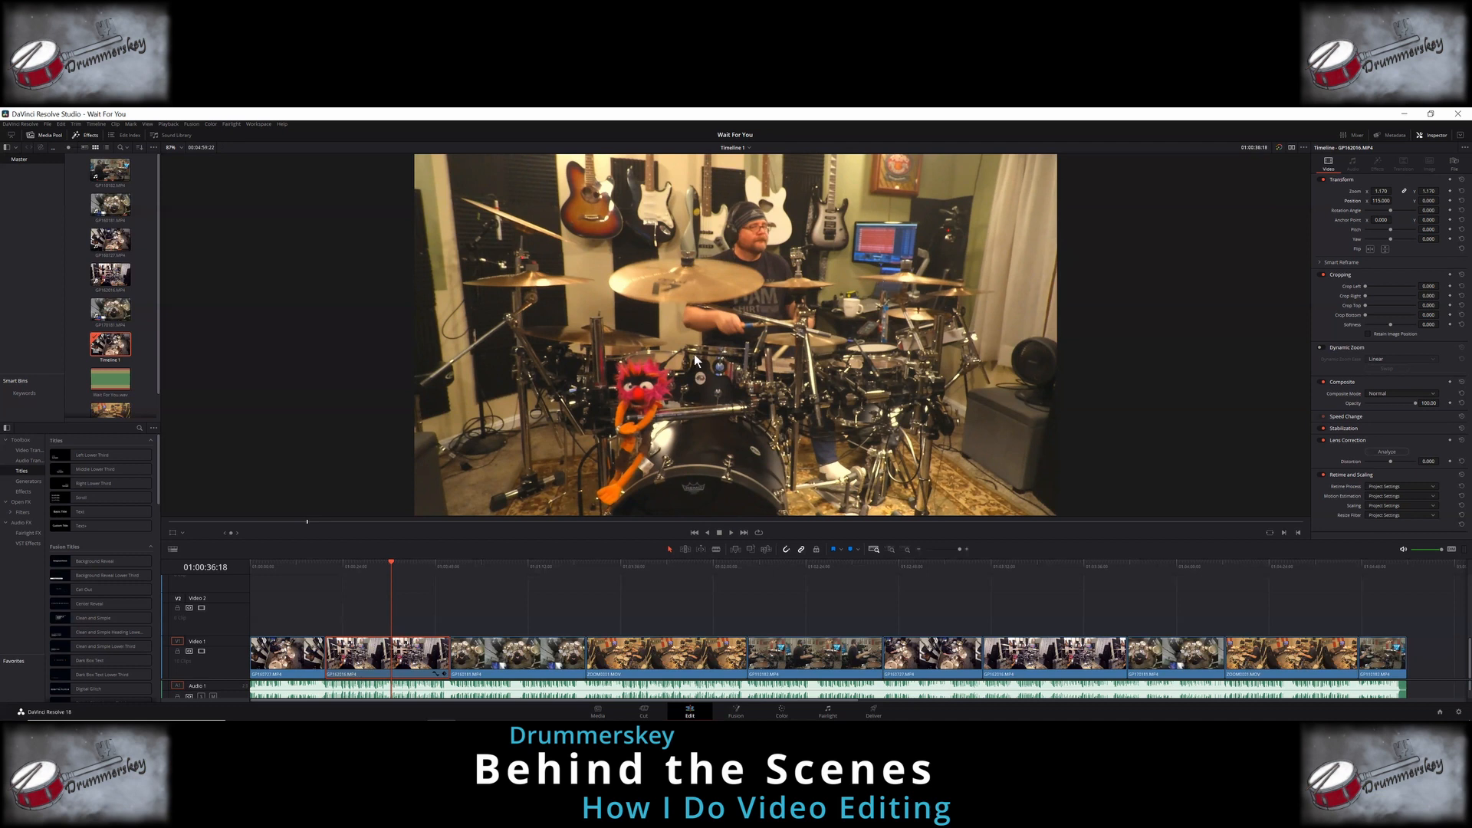
left_click(732, 532)
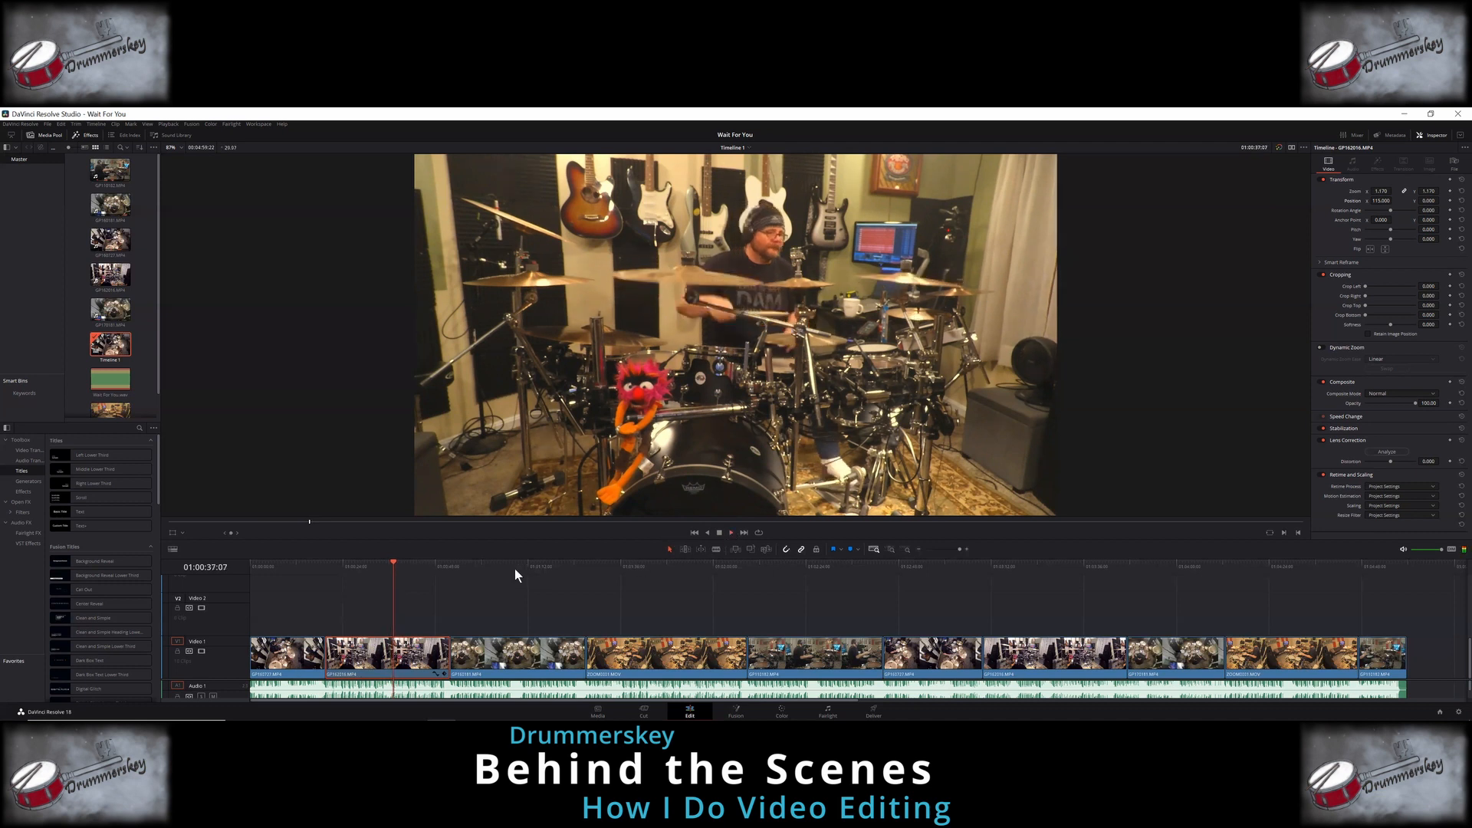
Step: Set the third clip's zoom to 1.280 and reposition the overhead picture to centre the drummer and kit
left_click(515, 567)
left_click(535, 674)
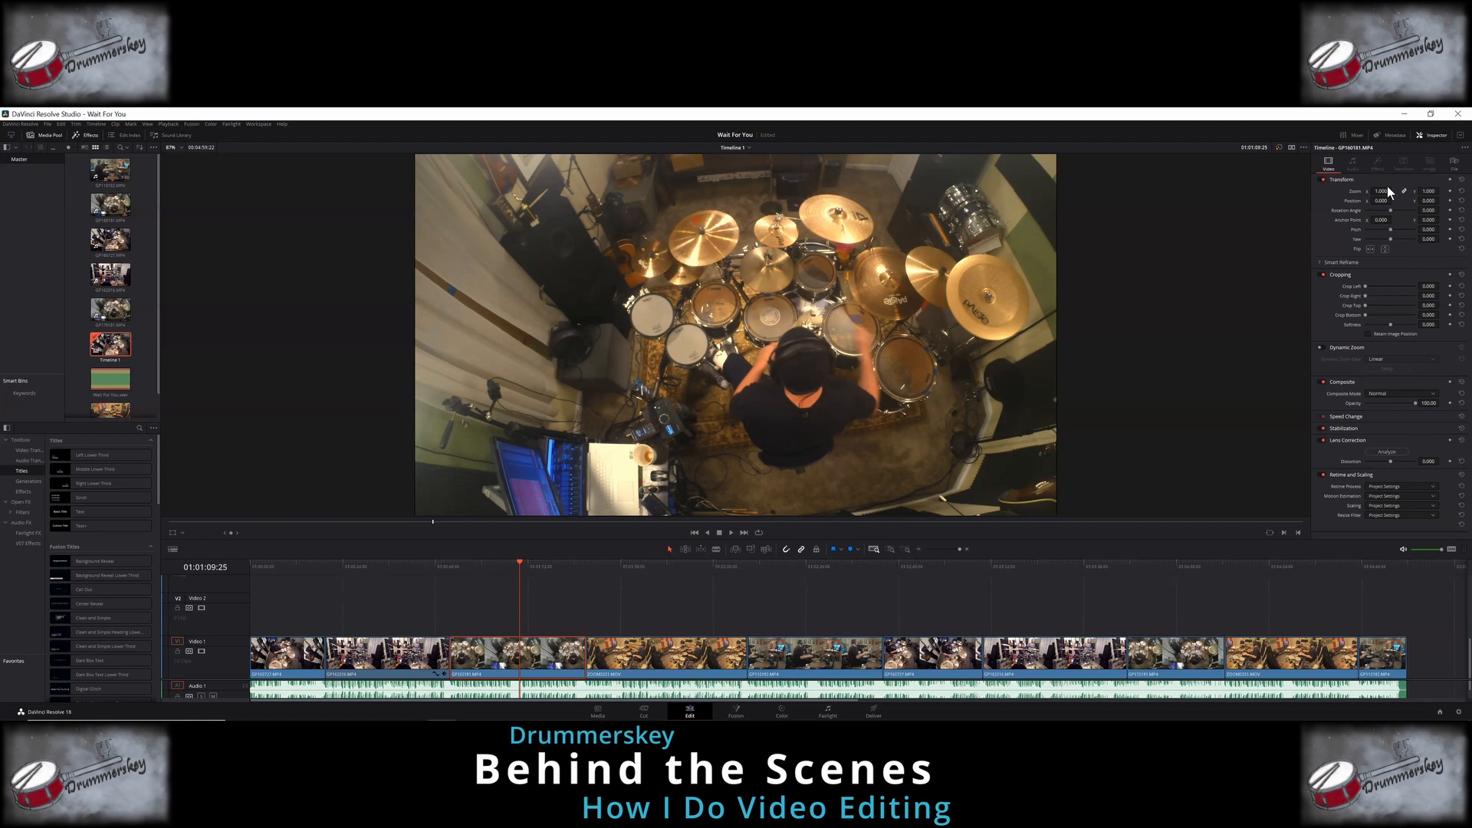
left_click_drag(1382, 191, 1441, 201)
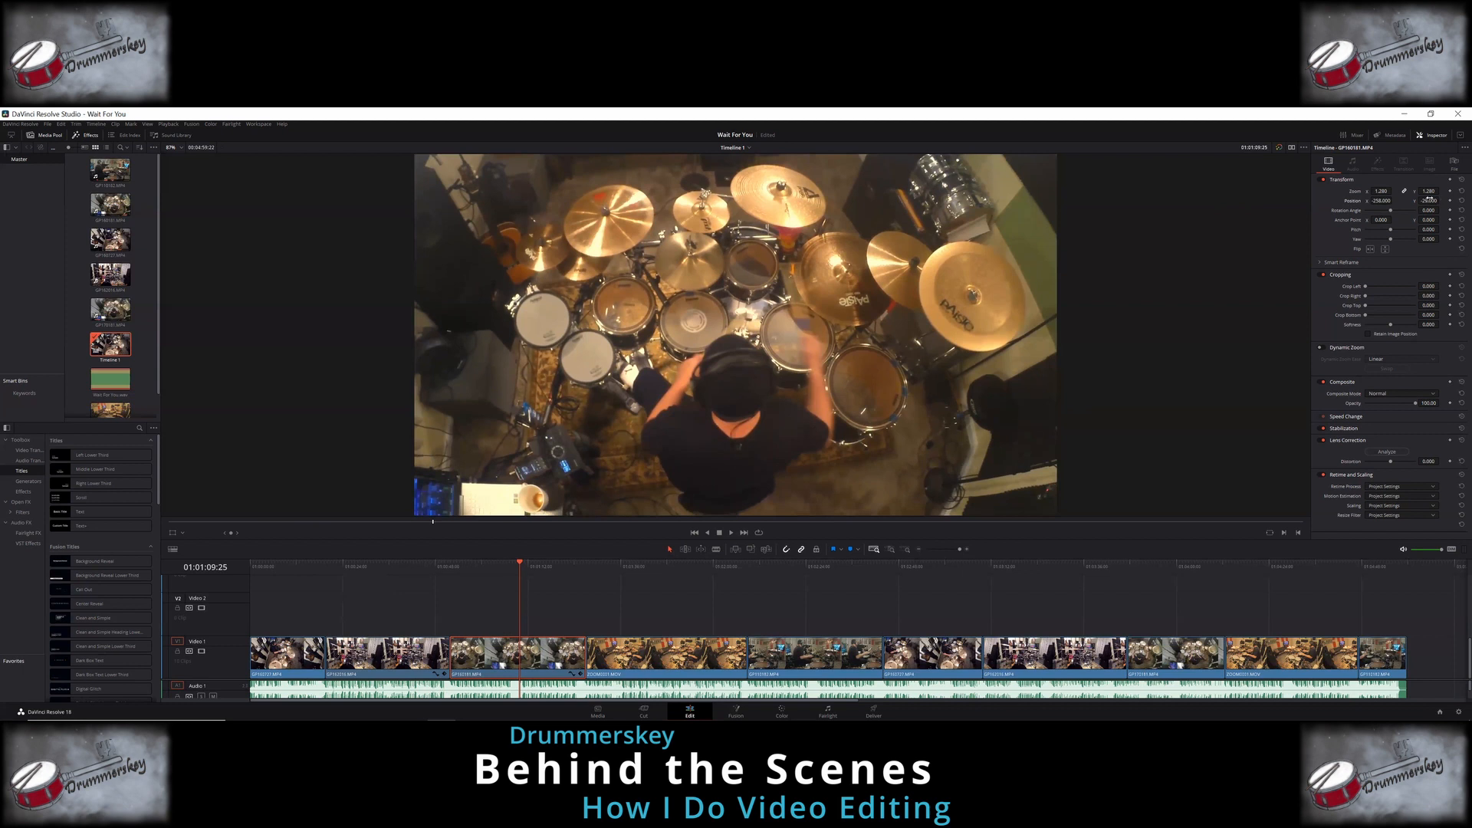
left_click_drag(1395, 201, 1391, 201)
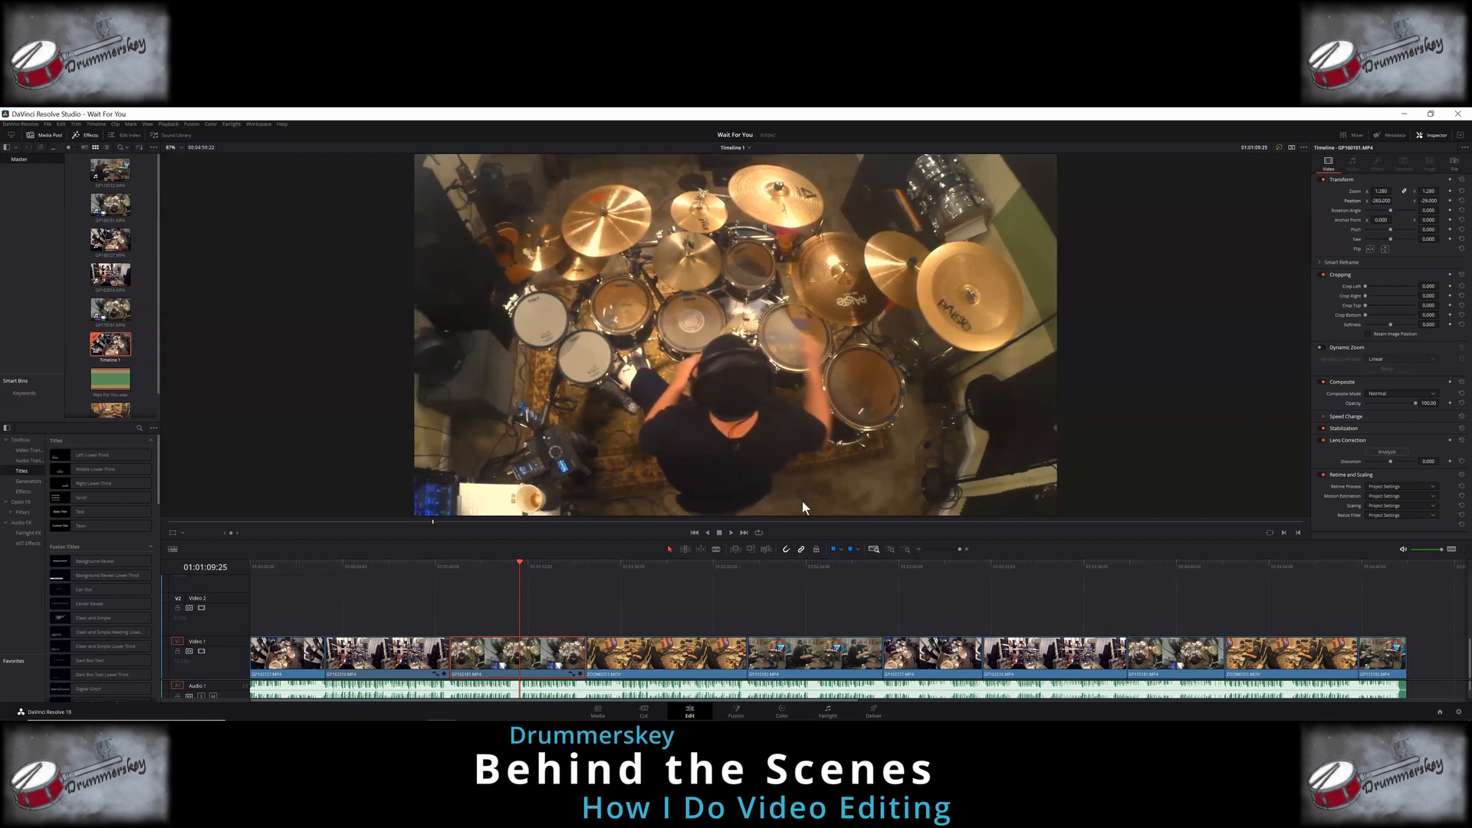
left_click(730, 532)
left_click(720, 533)
Step: Enable Dynamic Zoom on the fourth clip, swap its start and end framing, and preview the result from 01:01:42:17
left_click(646, 571)
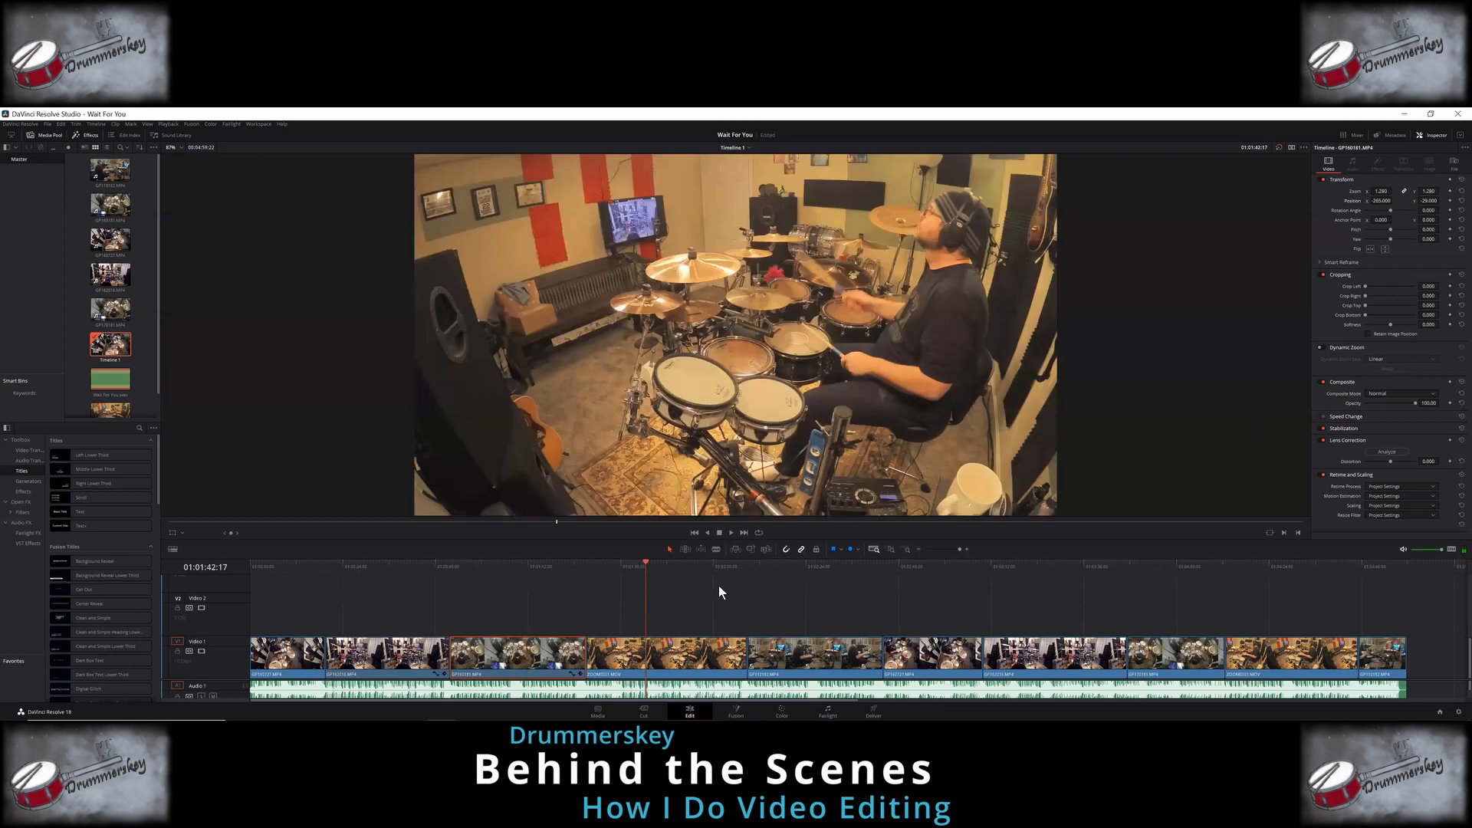
left_click(688, 648)
left_click(1321, 347)
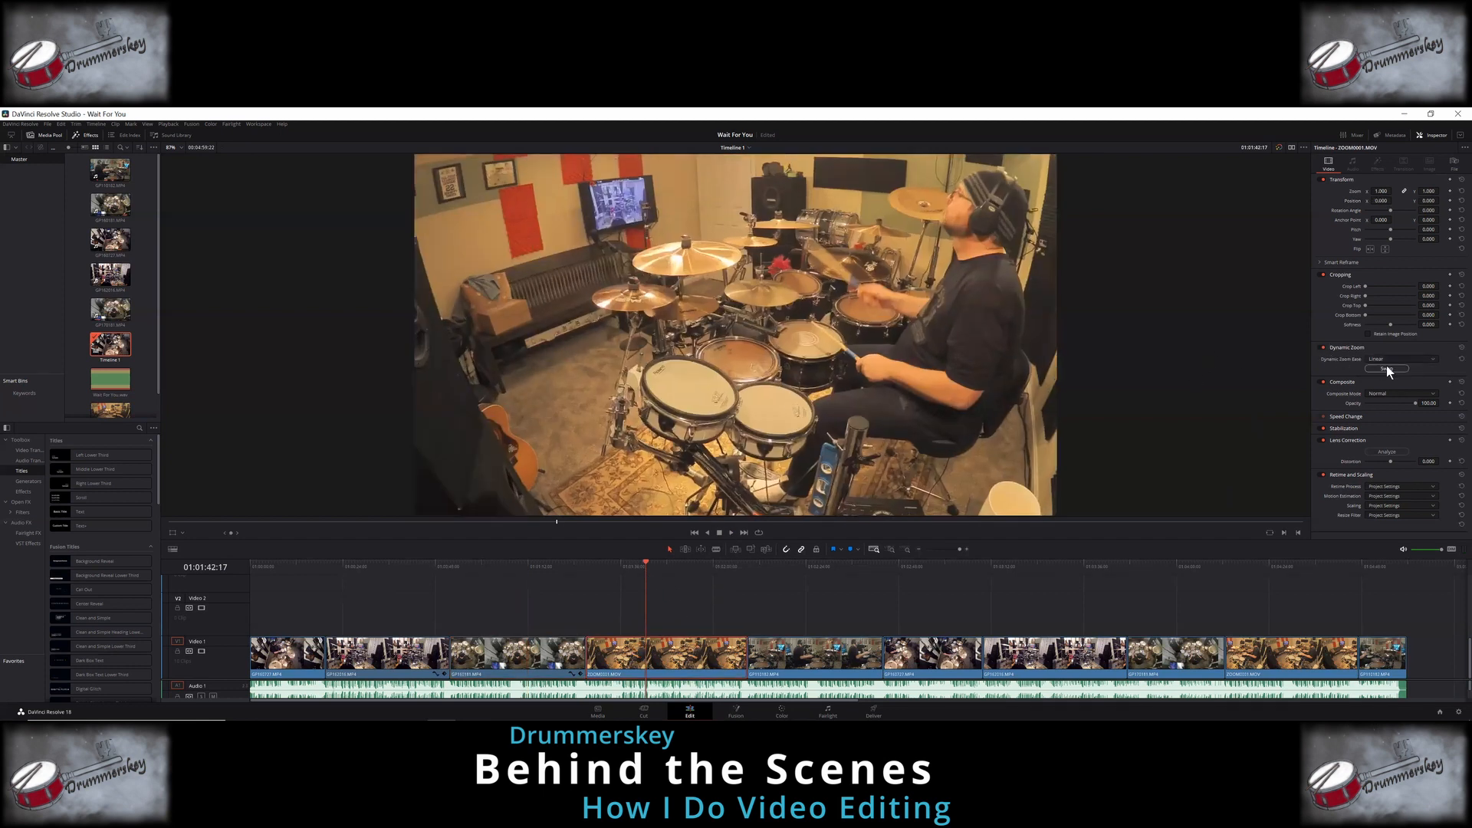
left_click(1386, 368)
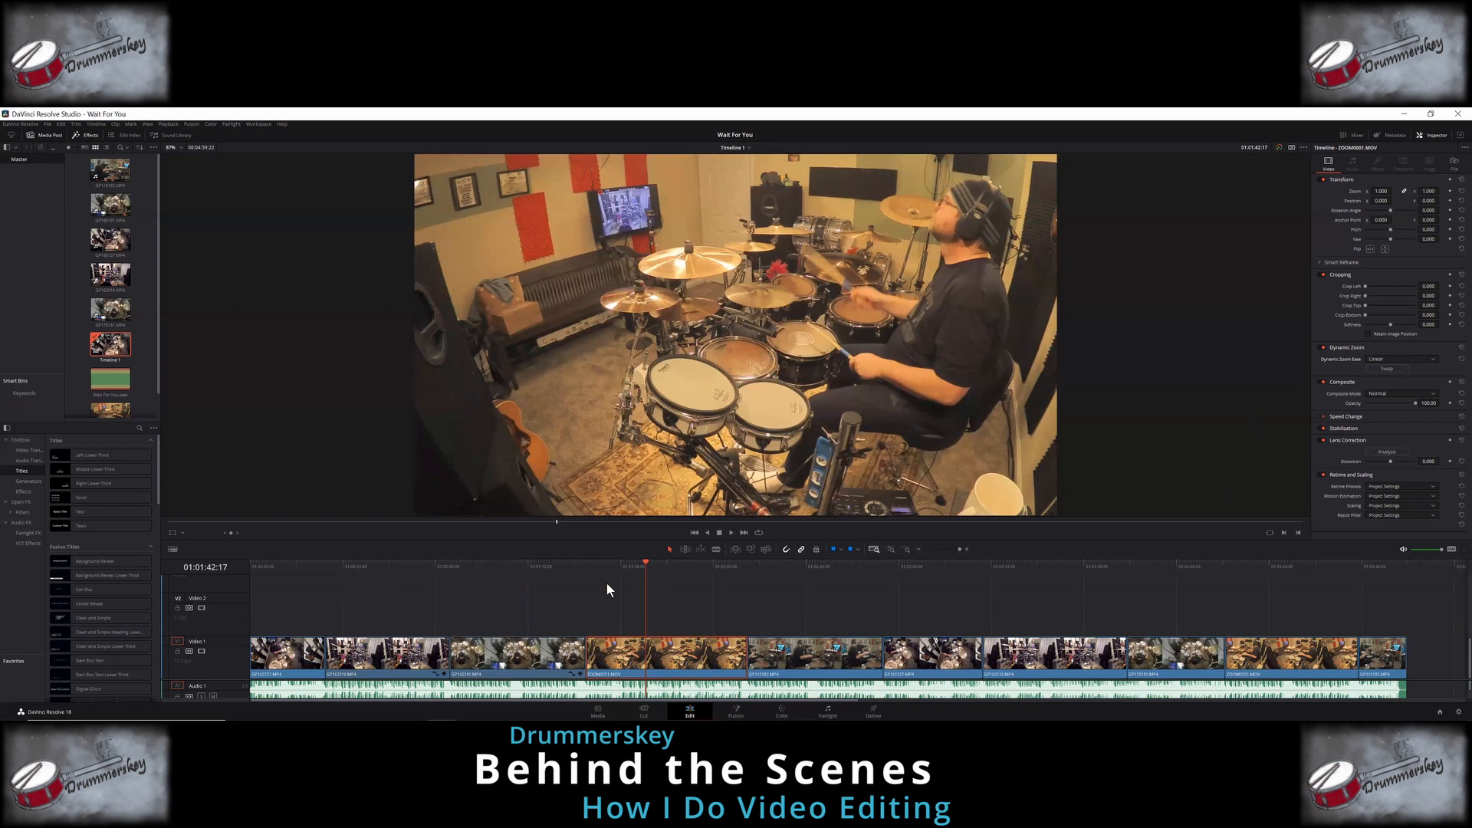
left_click(730, 531)
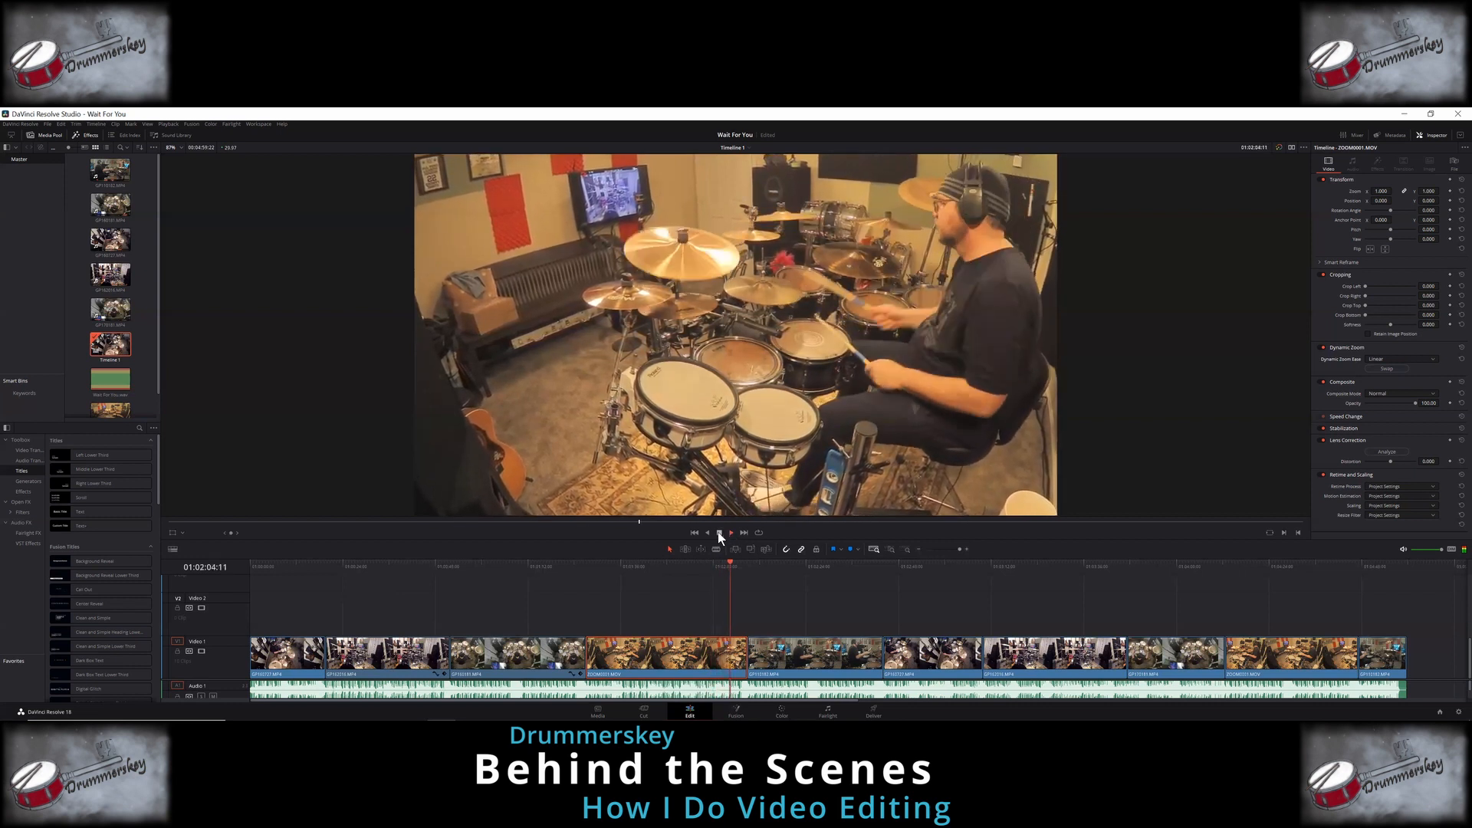
left_click(719, 533)
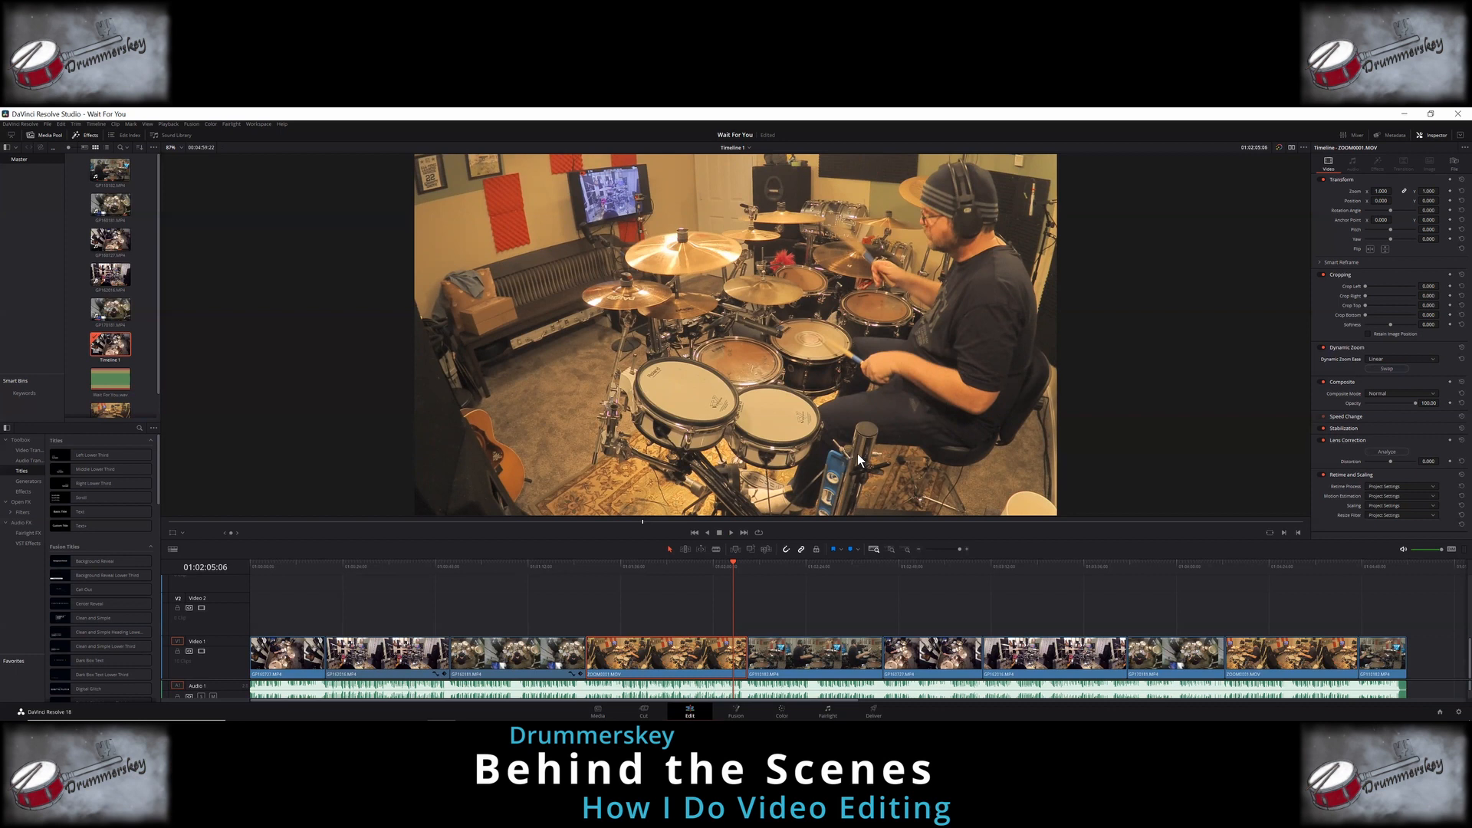
Step: Play parts of the fifth and sixth clips to check their framing and look for a place to split the sixth
left_click(783, 564)
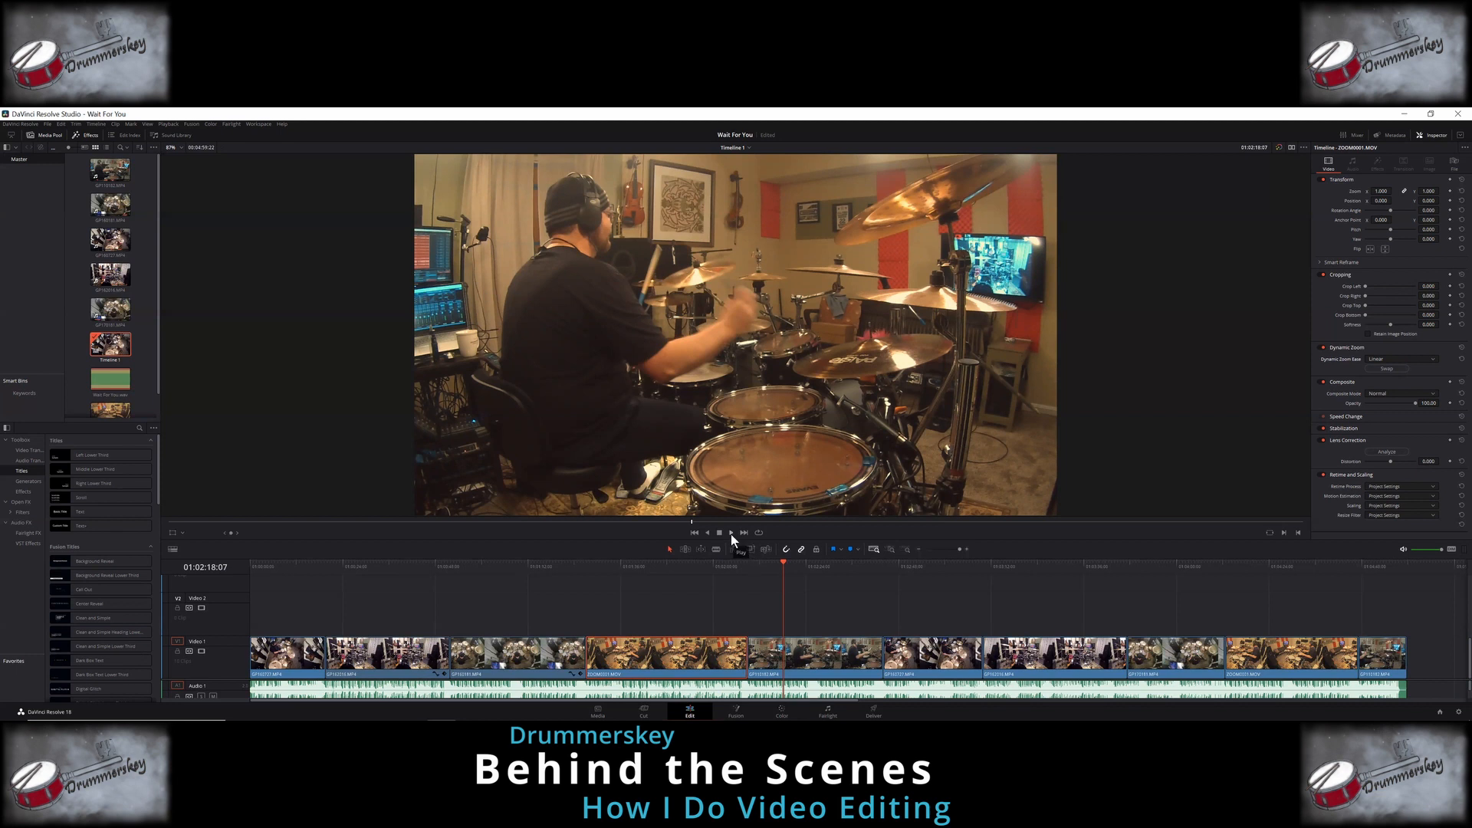
left_click(731, 531)
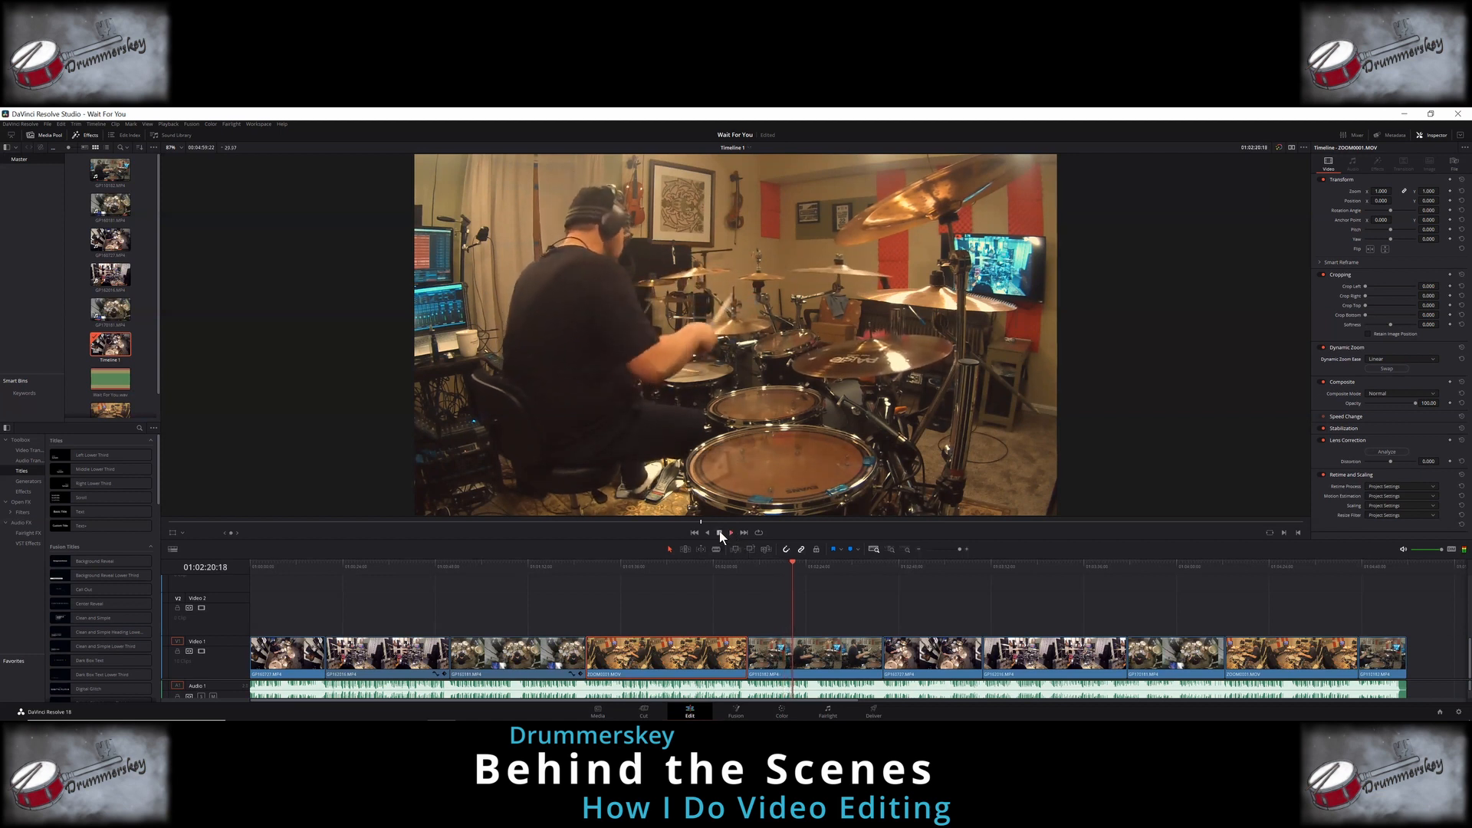
left_click(719, 531)
left_click(921, 568)
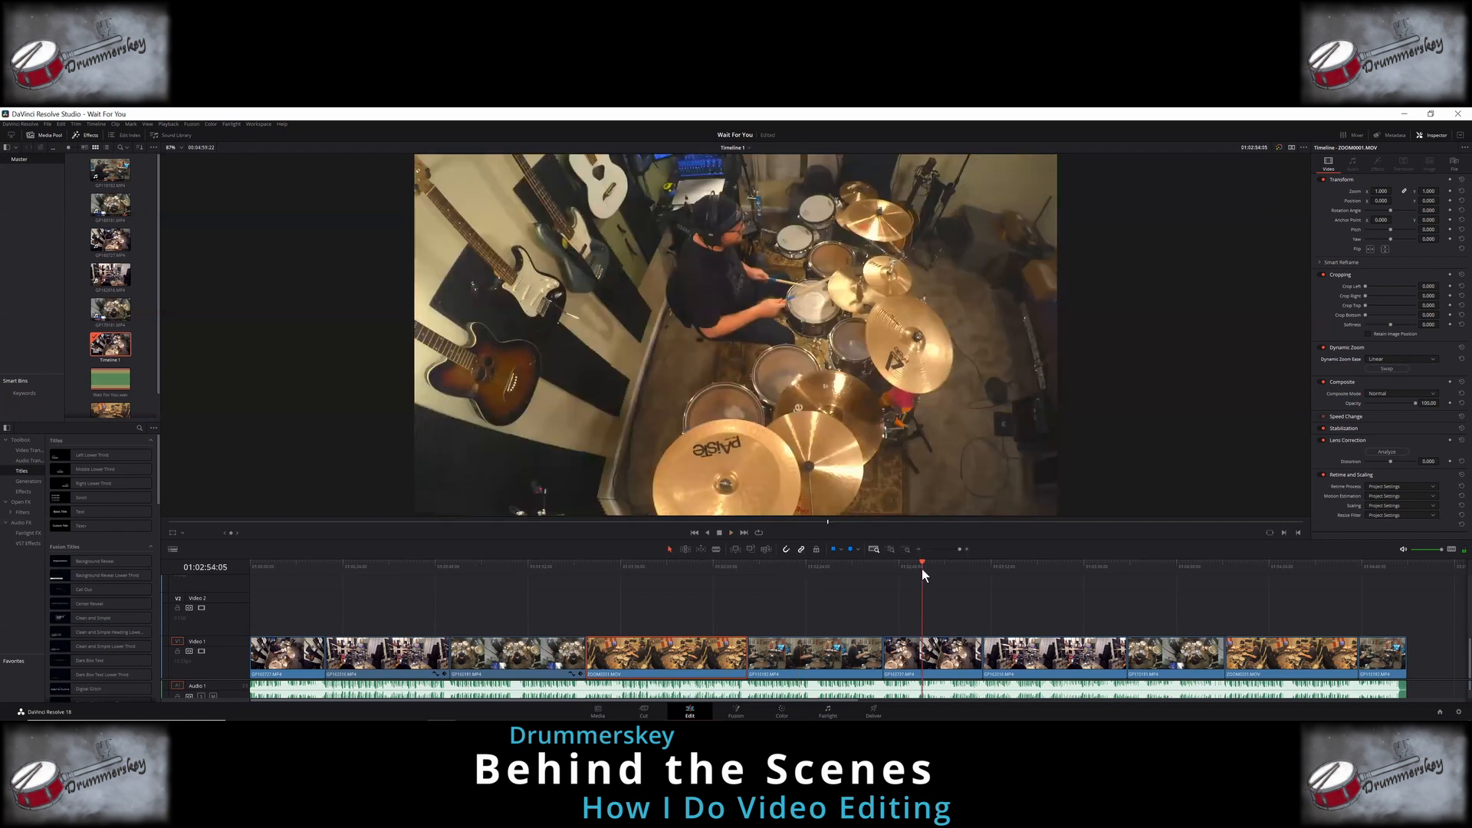
left_click(938, 658)
left_click(729, 532)
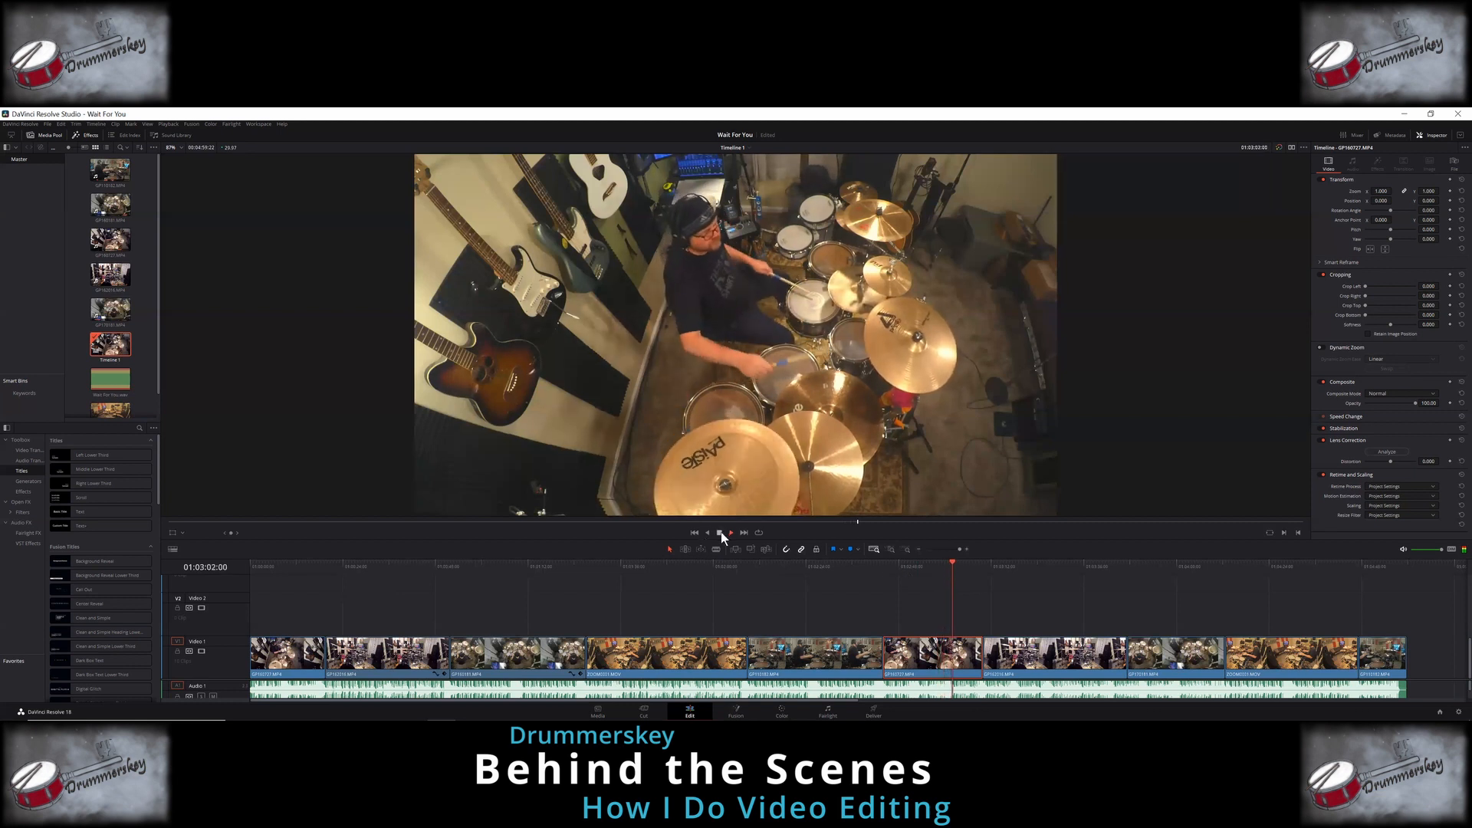
key("space")
Step: Split the sixth clip at 01:03:01:17 with the Blade tool, then restore the full timeline view and the selection tool
left_click_drag(954, 573, 951, 572)
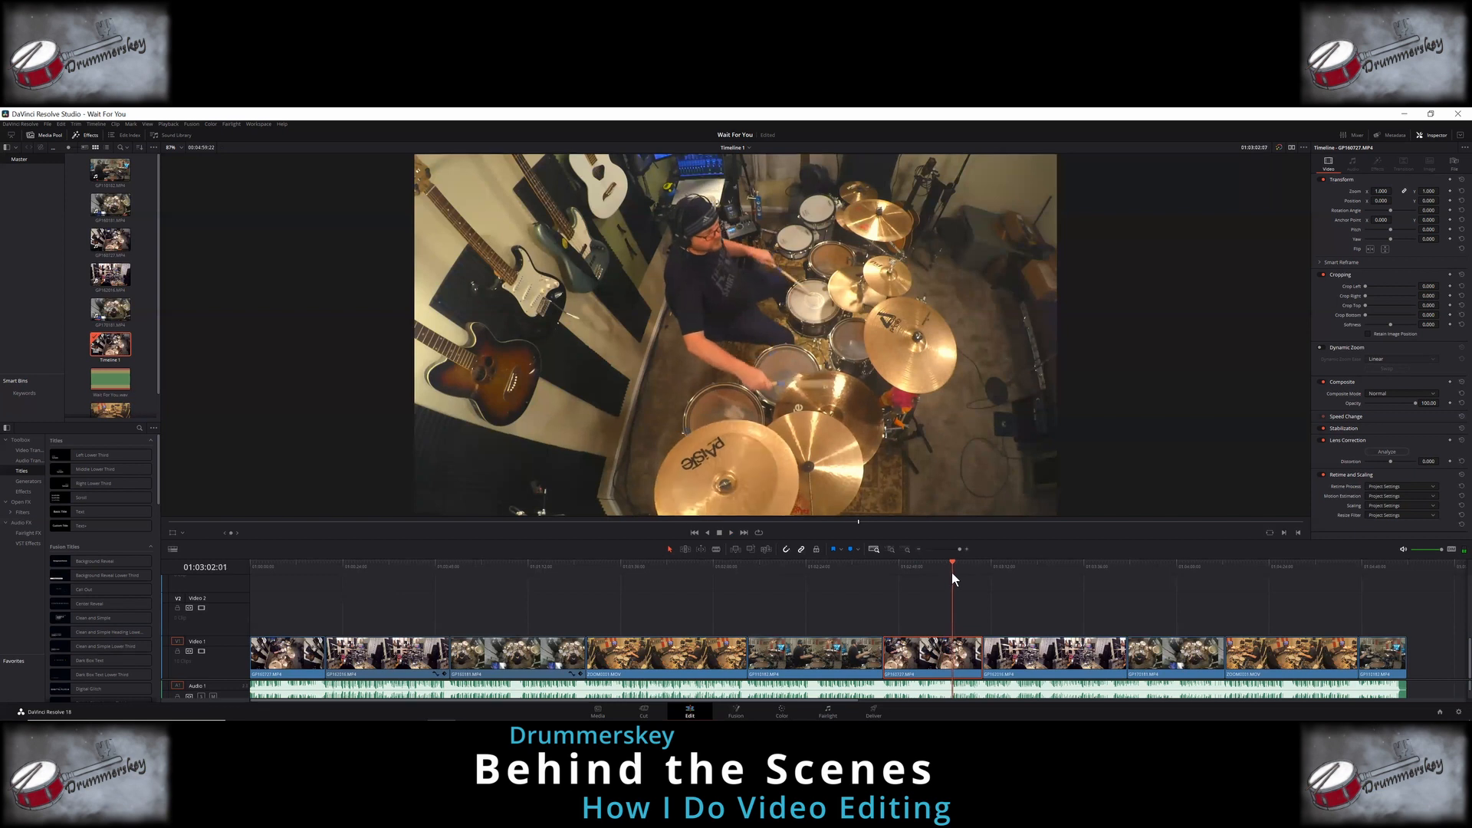
left_click(890, 549)
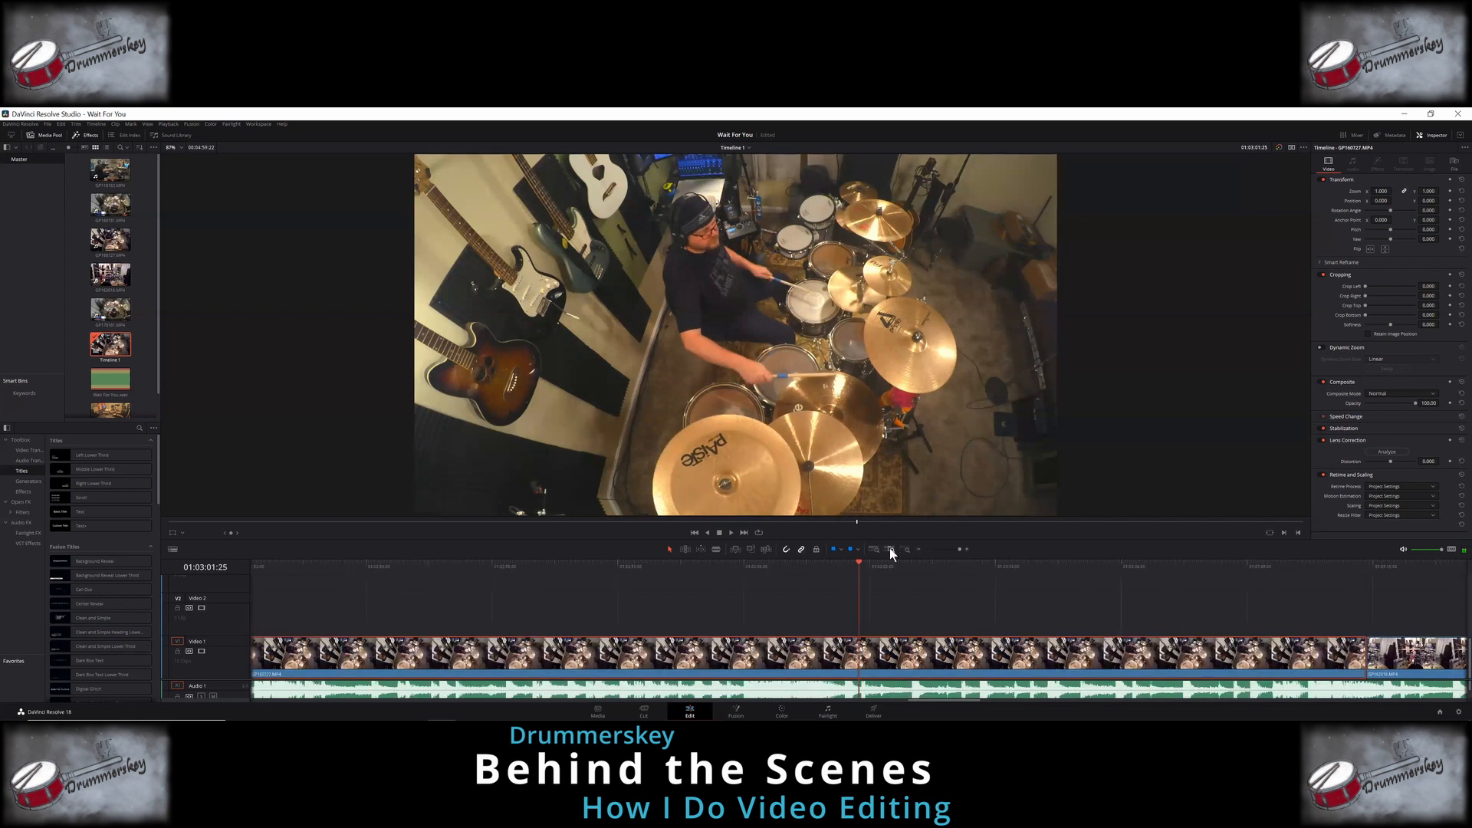
left_click_drag(856, 564, 840, 565)
left_click(730, 531)
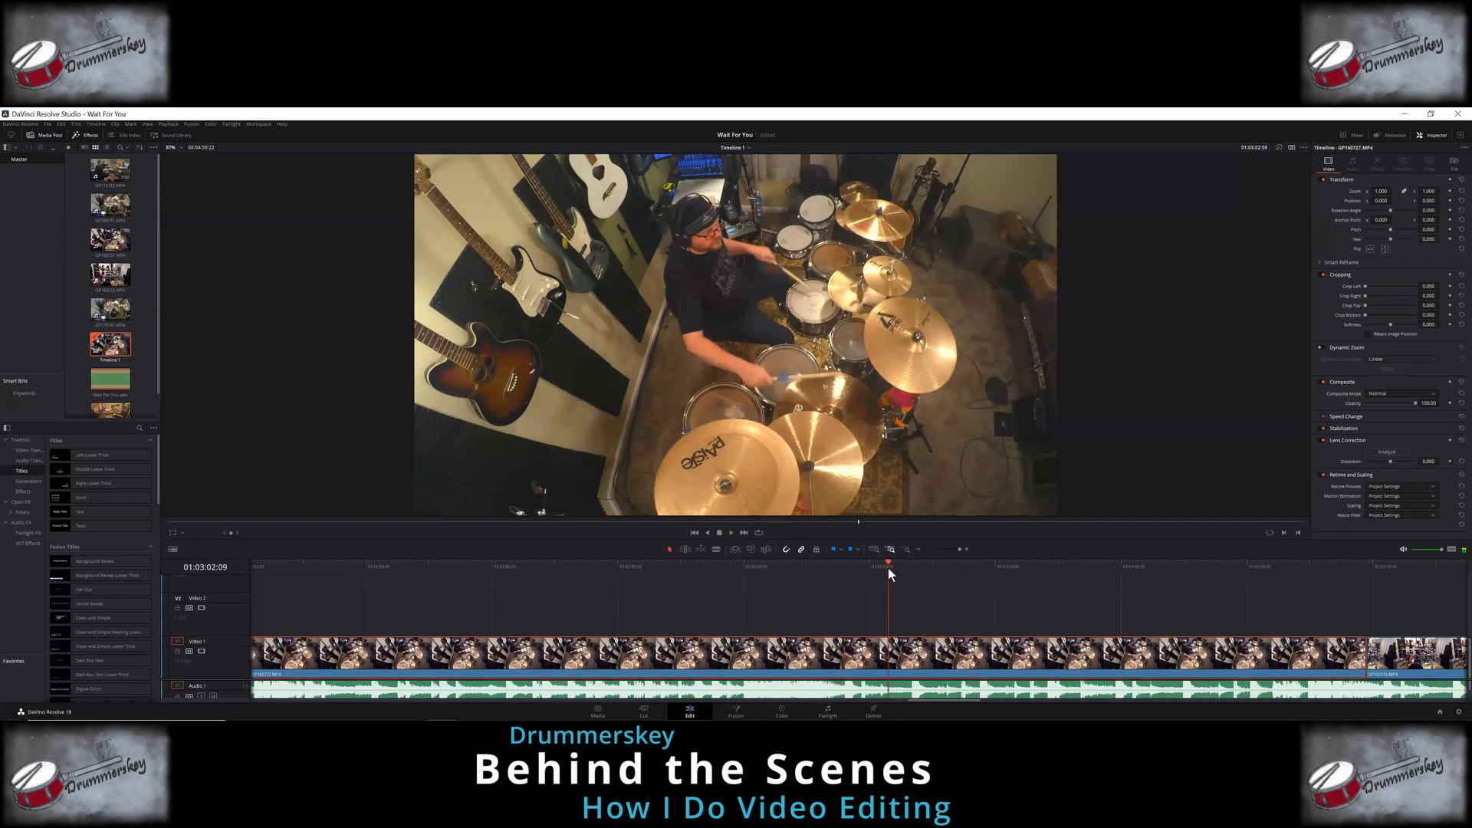
left_click(703, 570)
left_click_drag(741, 571, 842, 567)
left_click(716, 549)
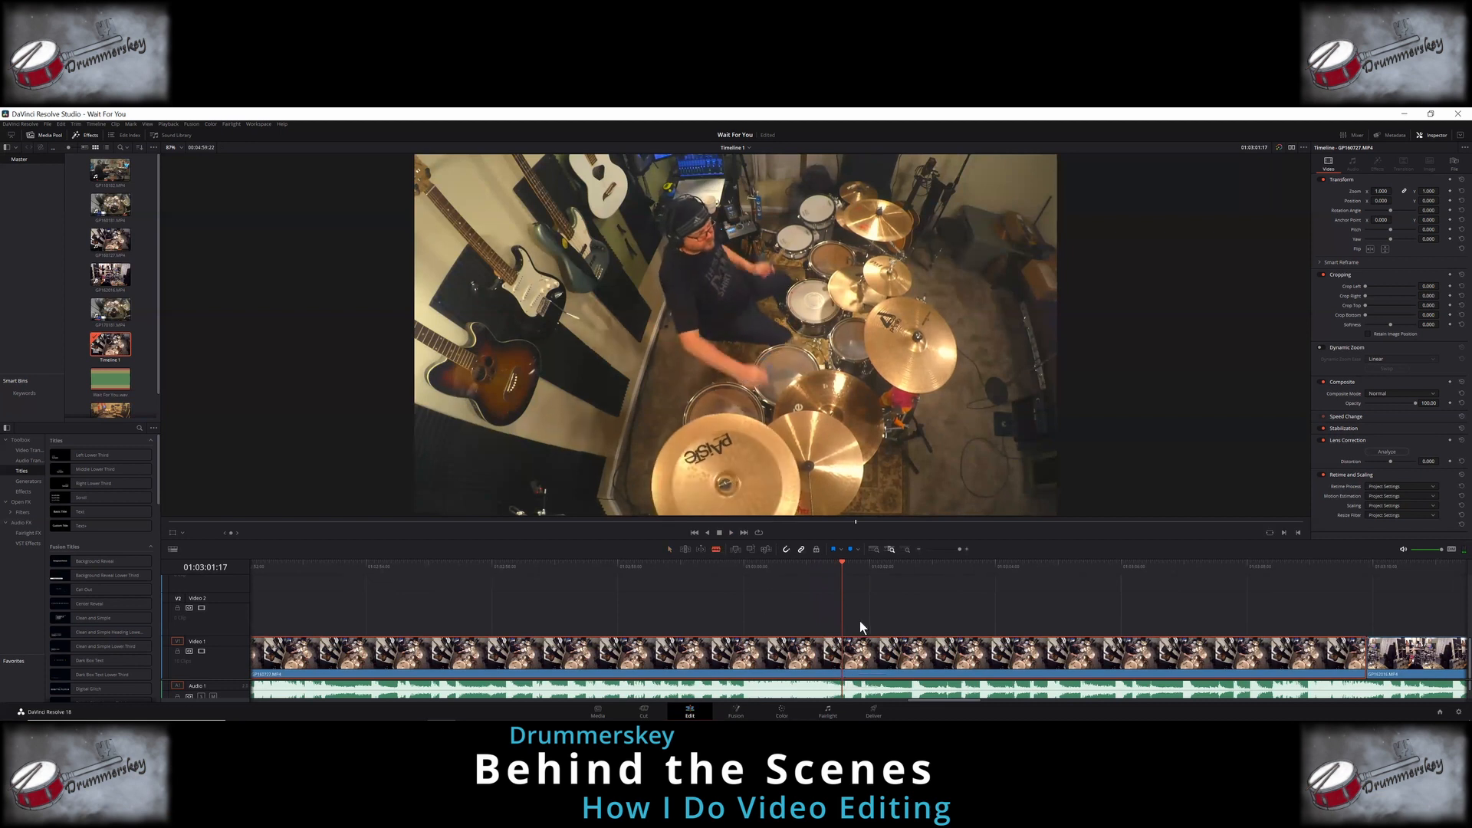
left_click(841, 653)
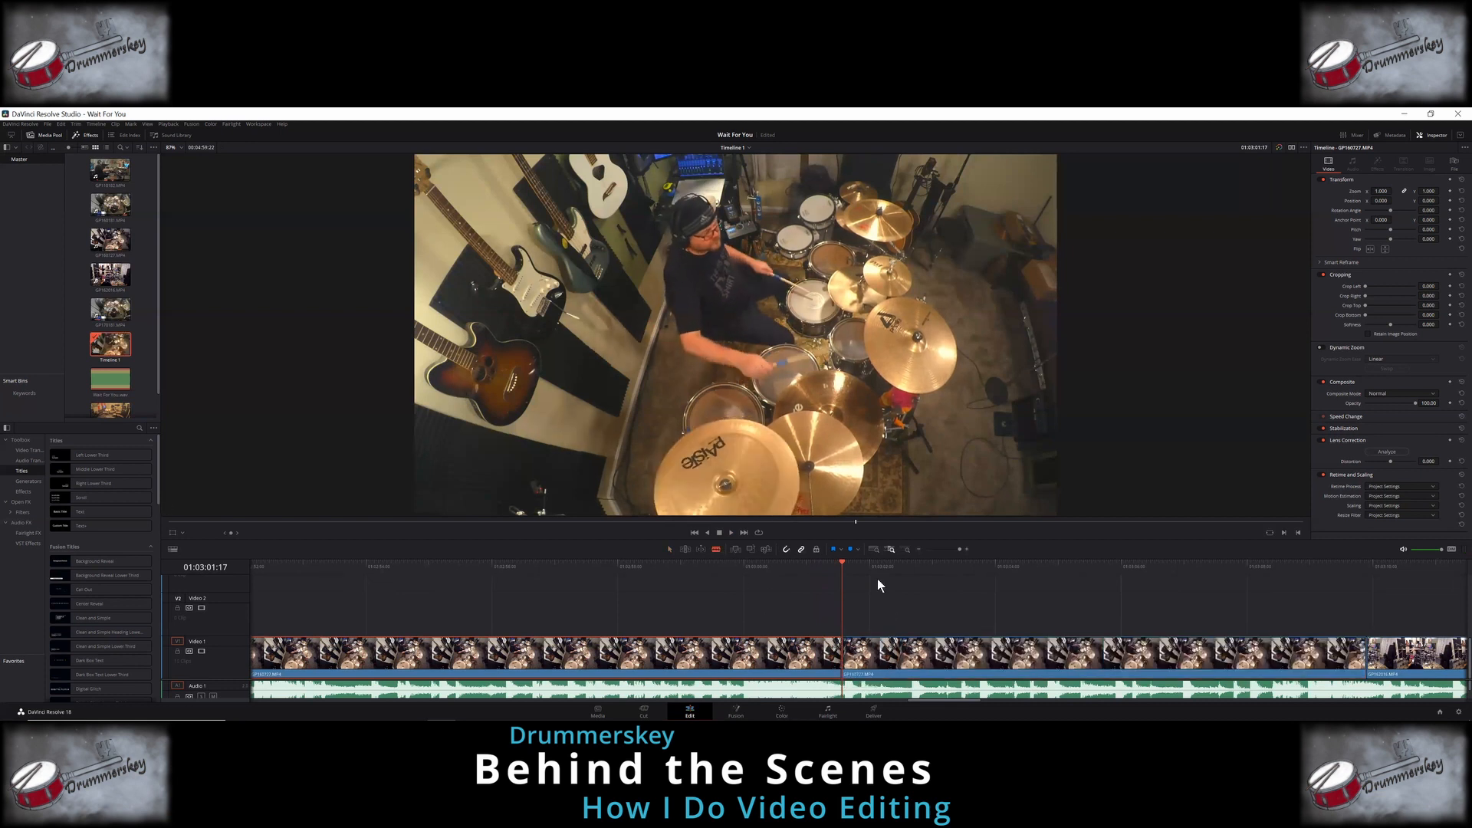
left_click(873, 549)
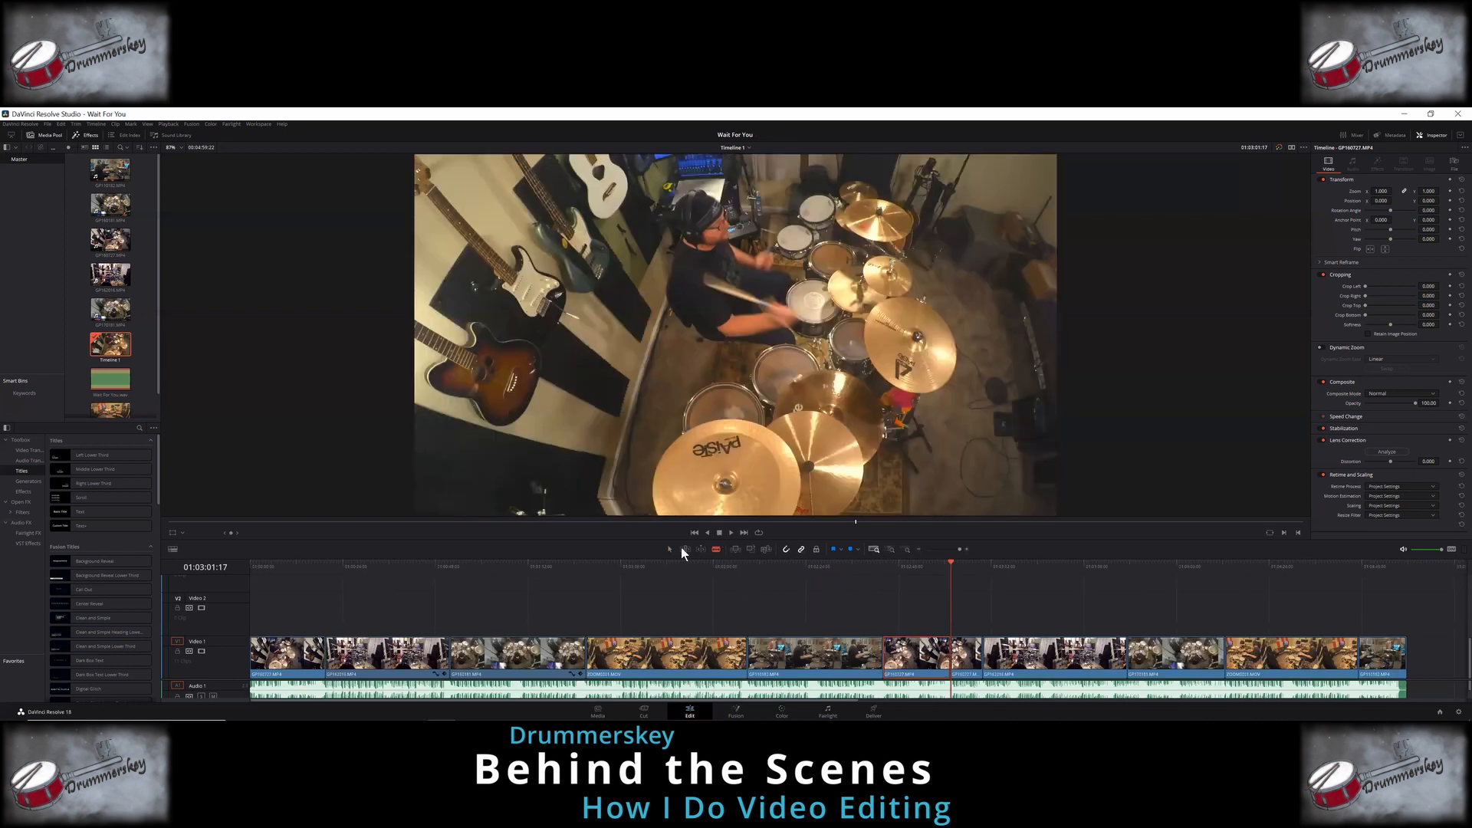
left_click(670, 549)
Step: Enable Dynamic Zoom on the sixth clip so it starts zoomed in, and preview the move from 01:02:44:03
left_click(909, 565)
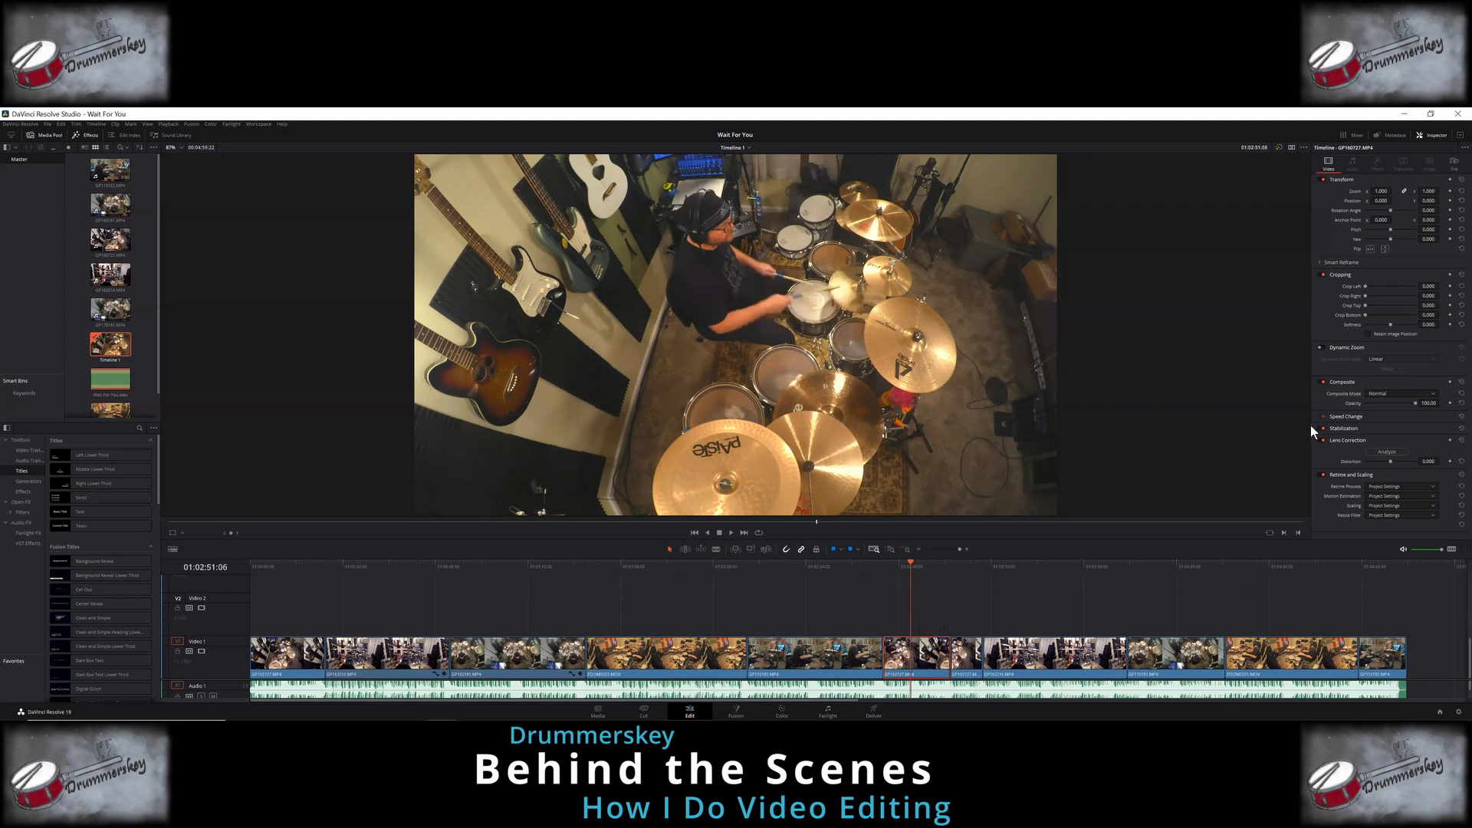
left_click(1321, 348)
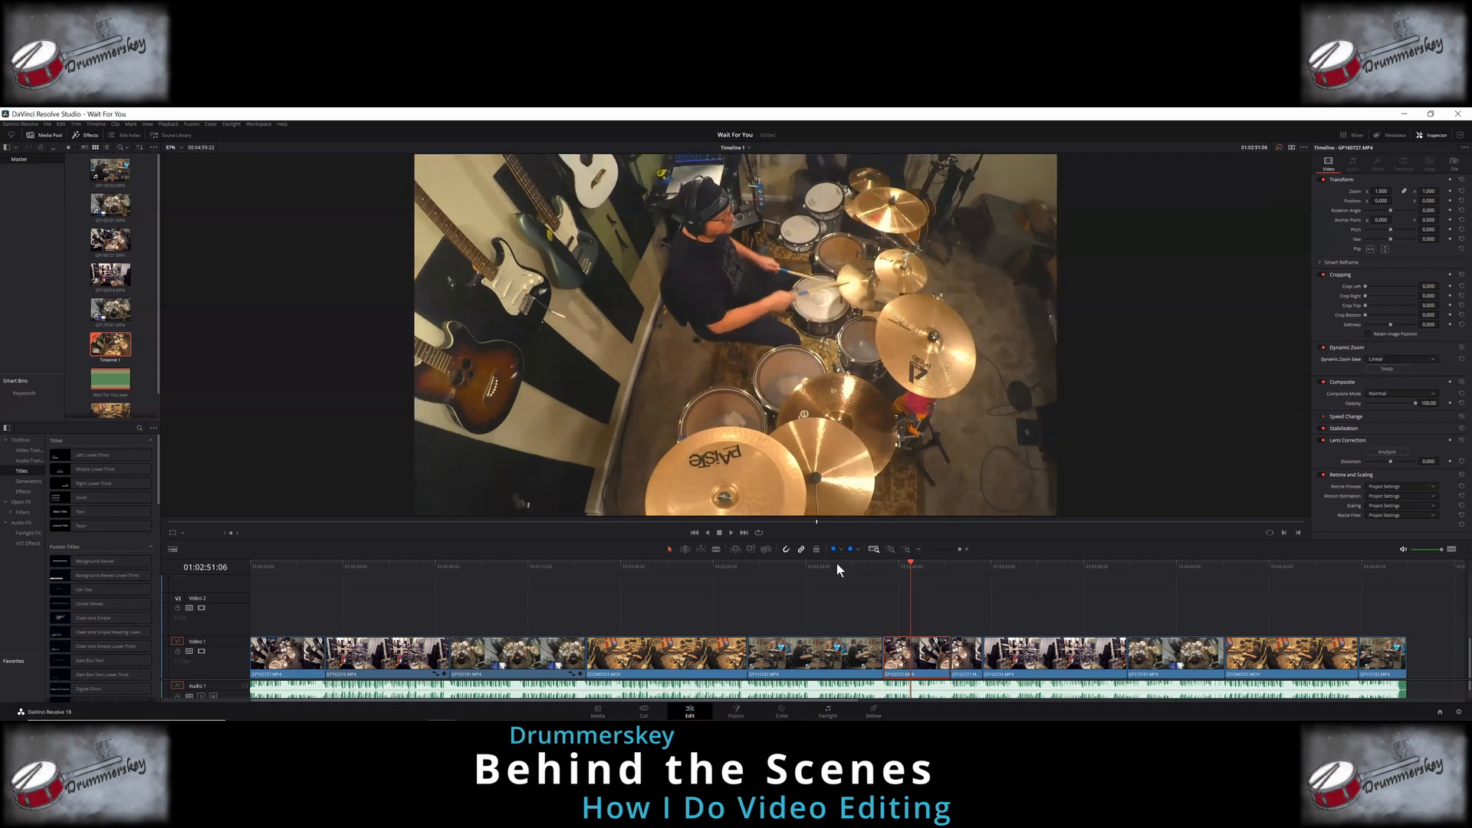
left_click(730, 532)
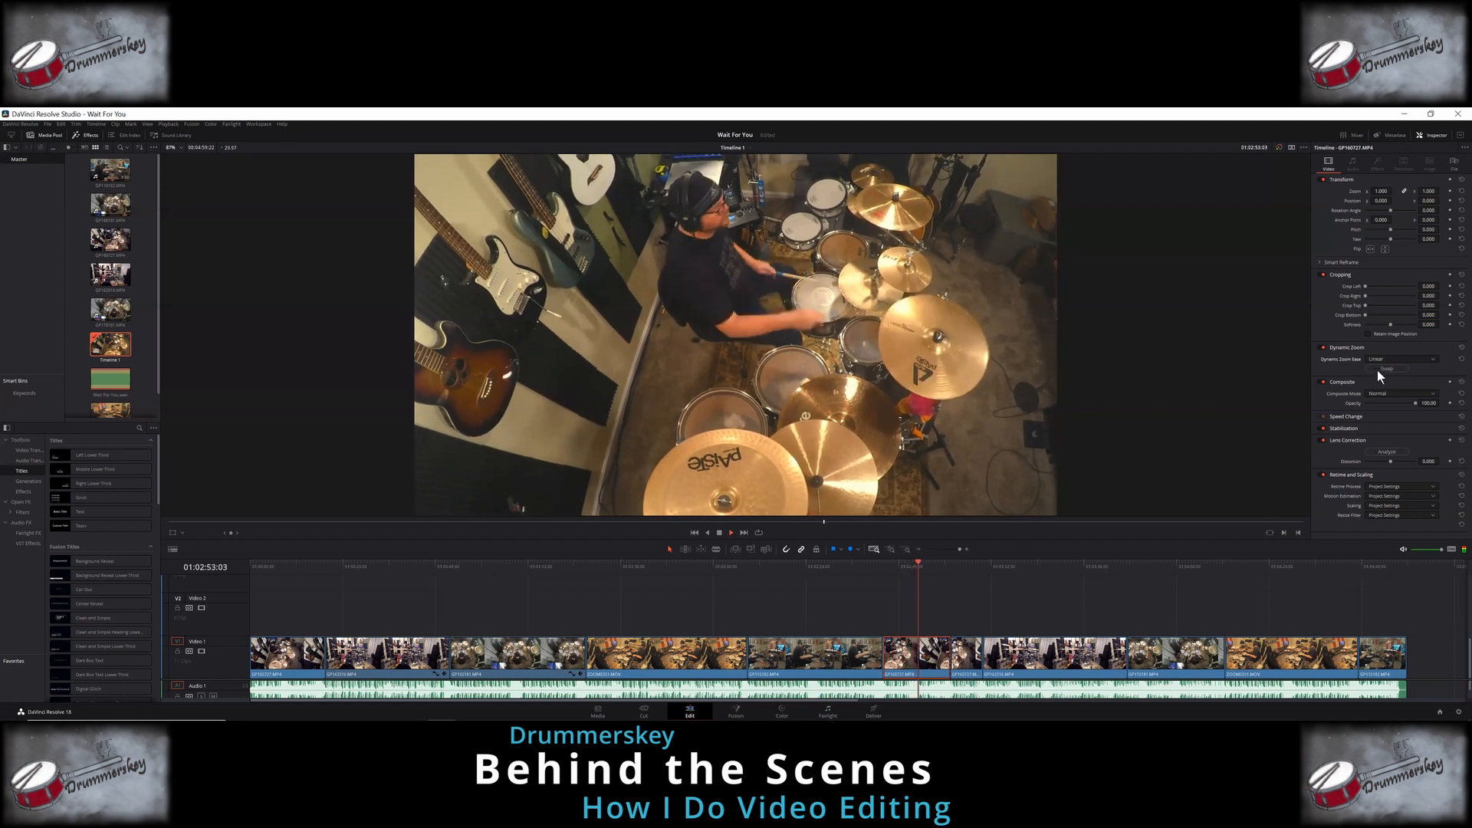
left_click(730, 532)
left_click(881, 565)
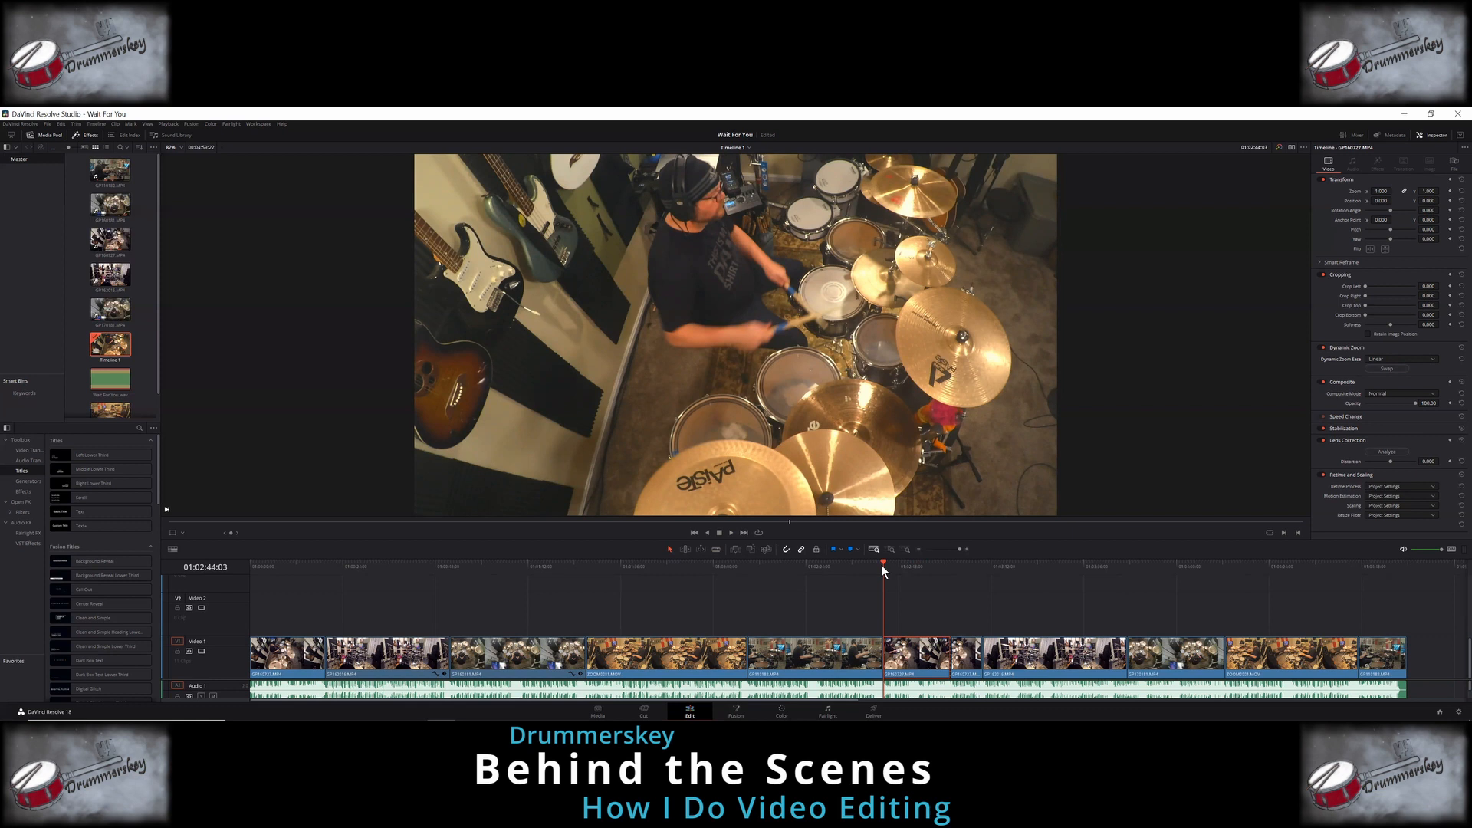
left_click(731, 532)
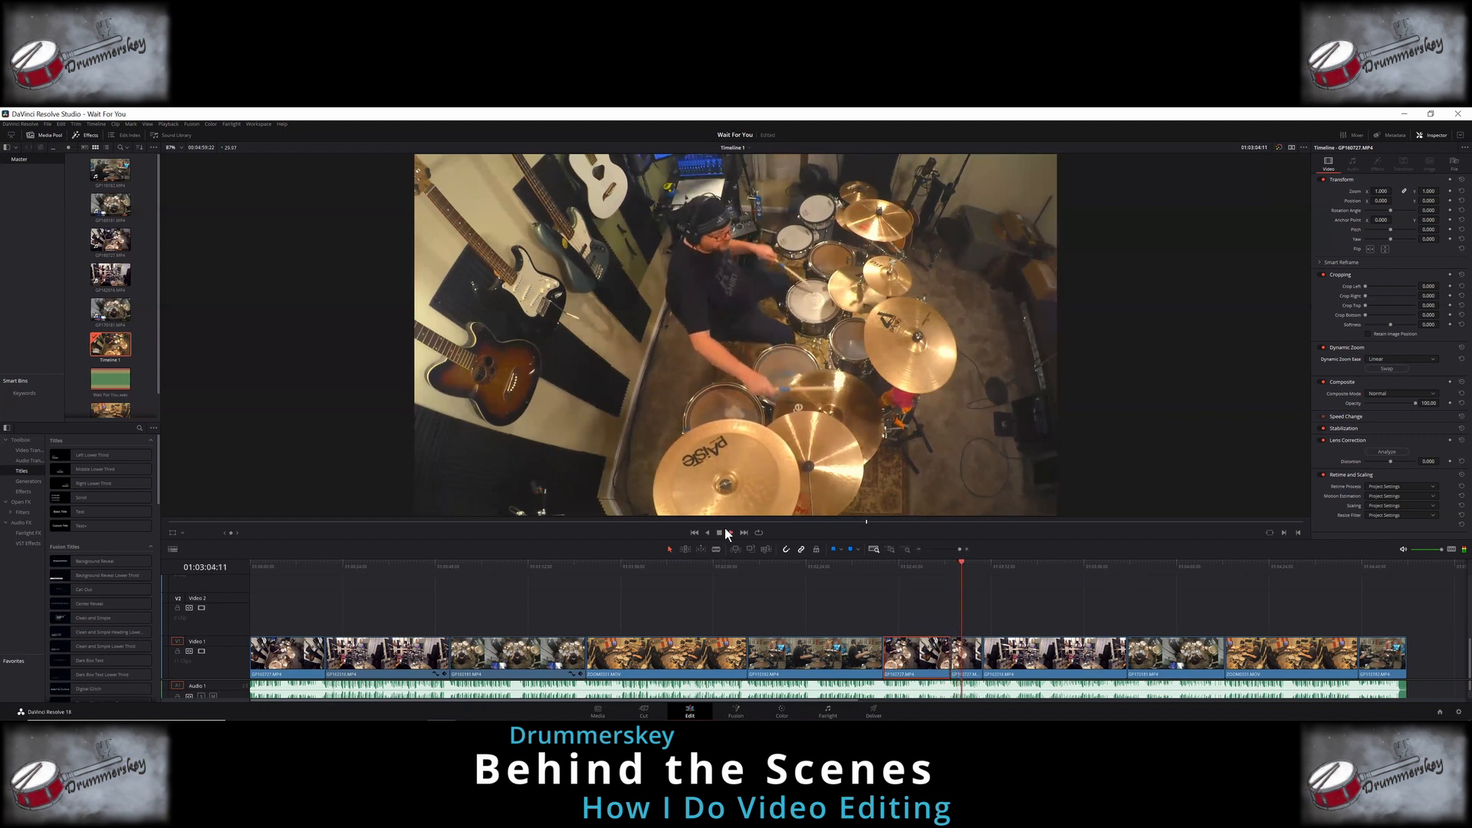
Step: Check the eighth clip's framing, then set the ninth clip's zoom to 1.370 and reposition its overhead picture around the drummer and kit
left_click(1019, 661)
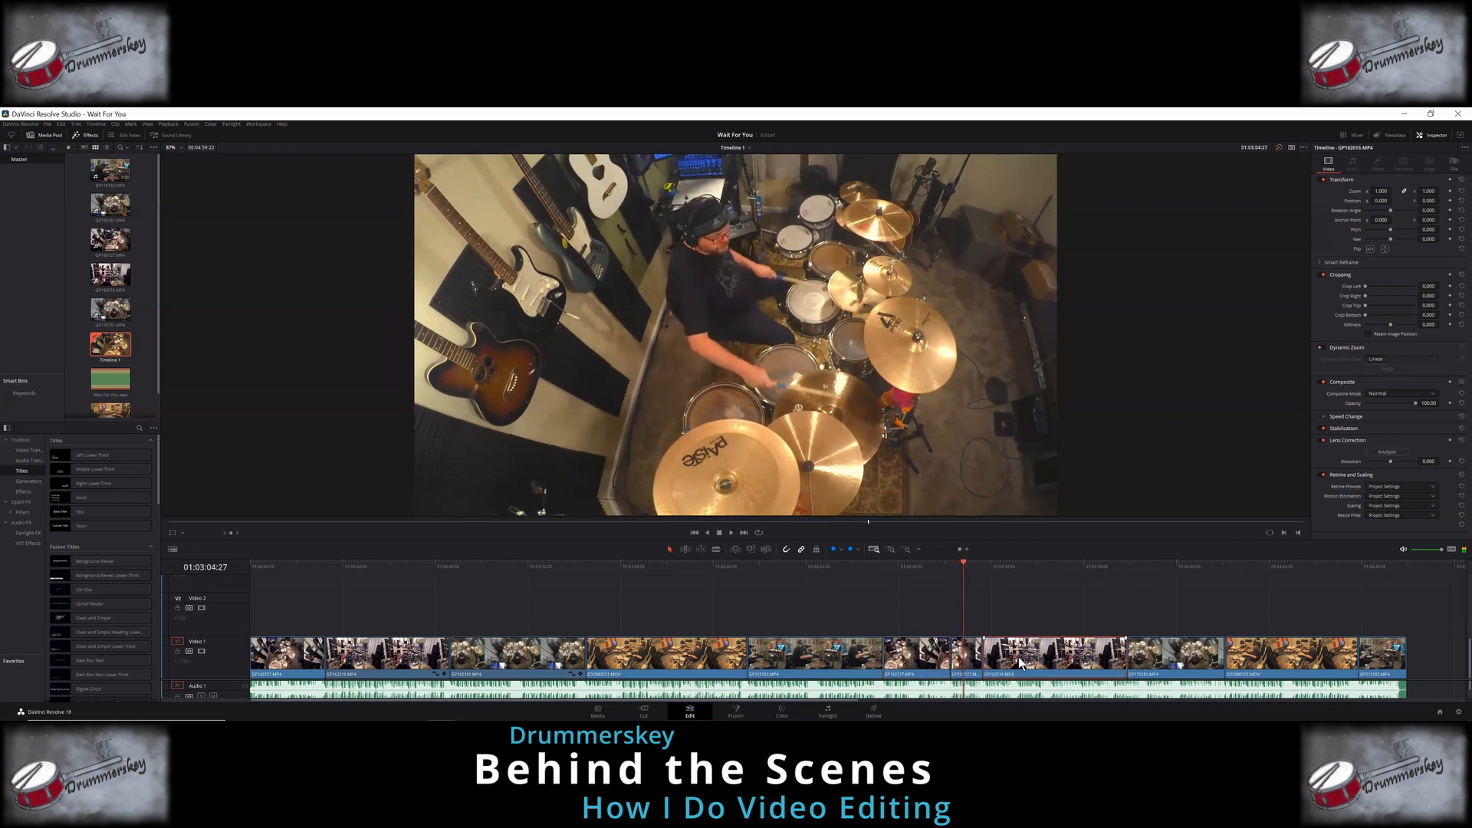
left_click(1050, 565)
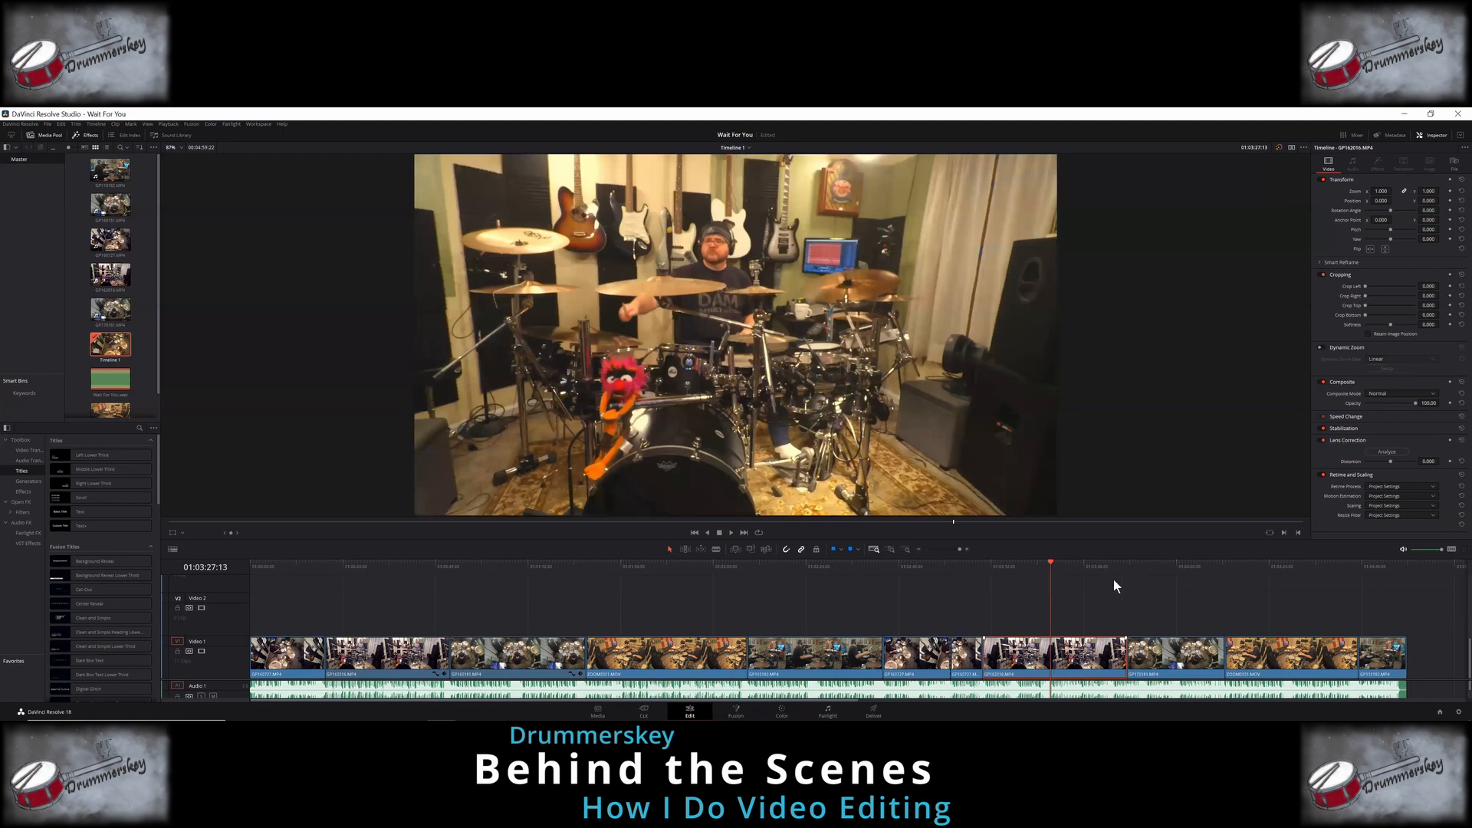
left_click(1173, 580)
left_click(1170, 664)
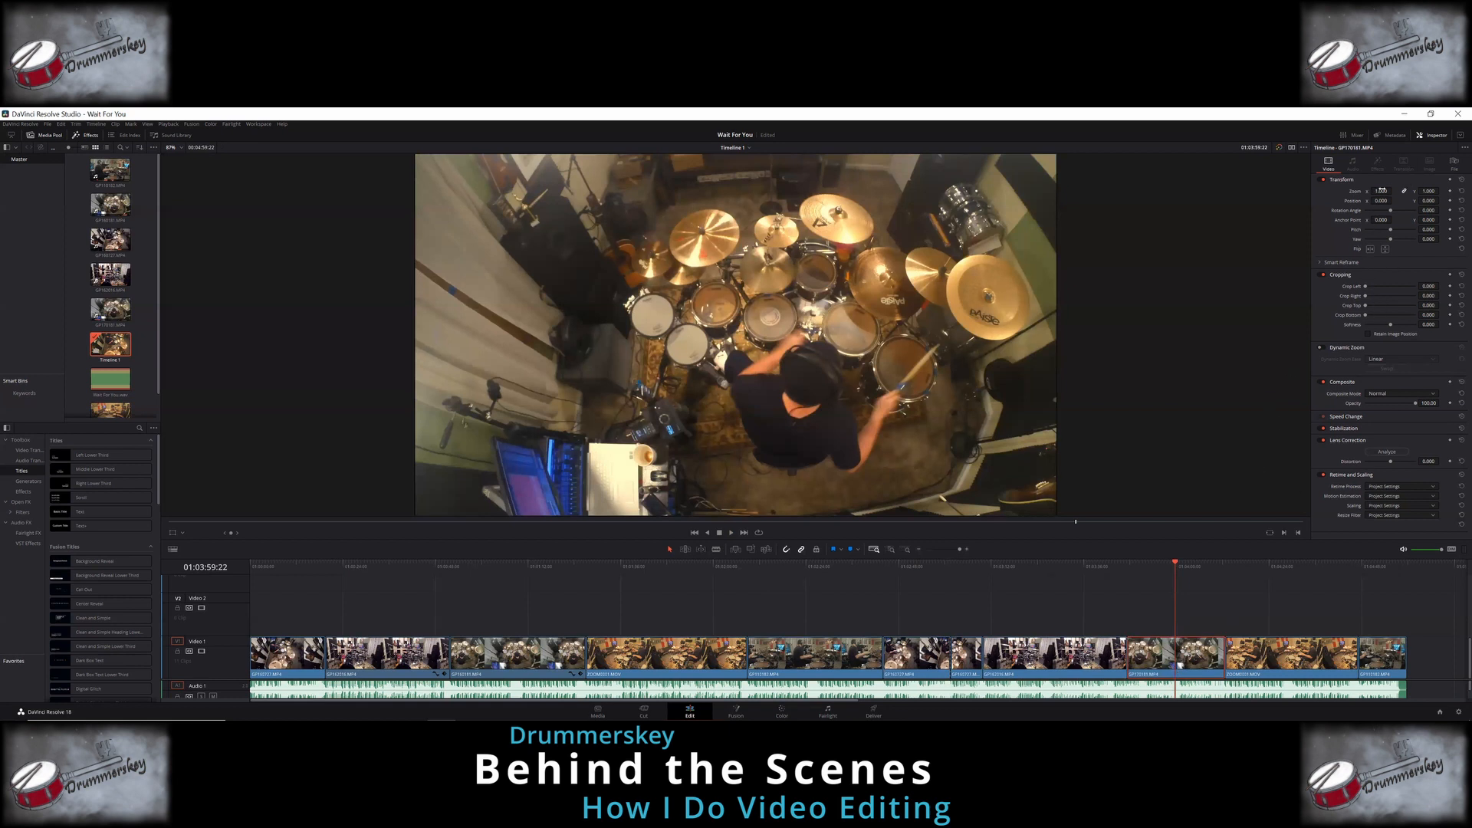
left_click_drag(1380, 191, 1276, 201)
left_click_drag(1393, 201, 1440, 200)
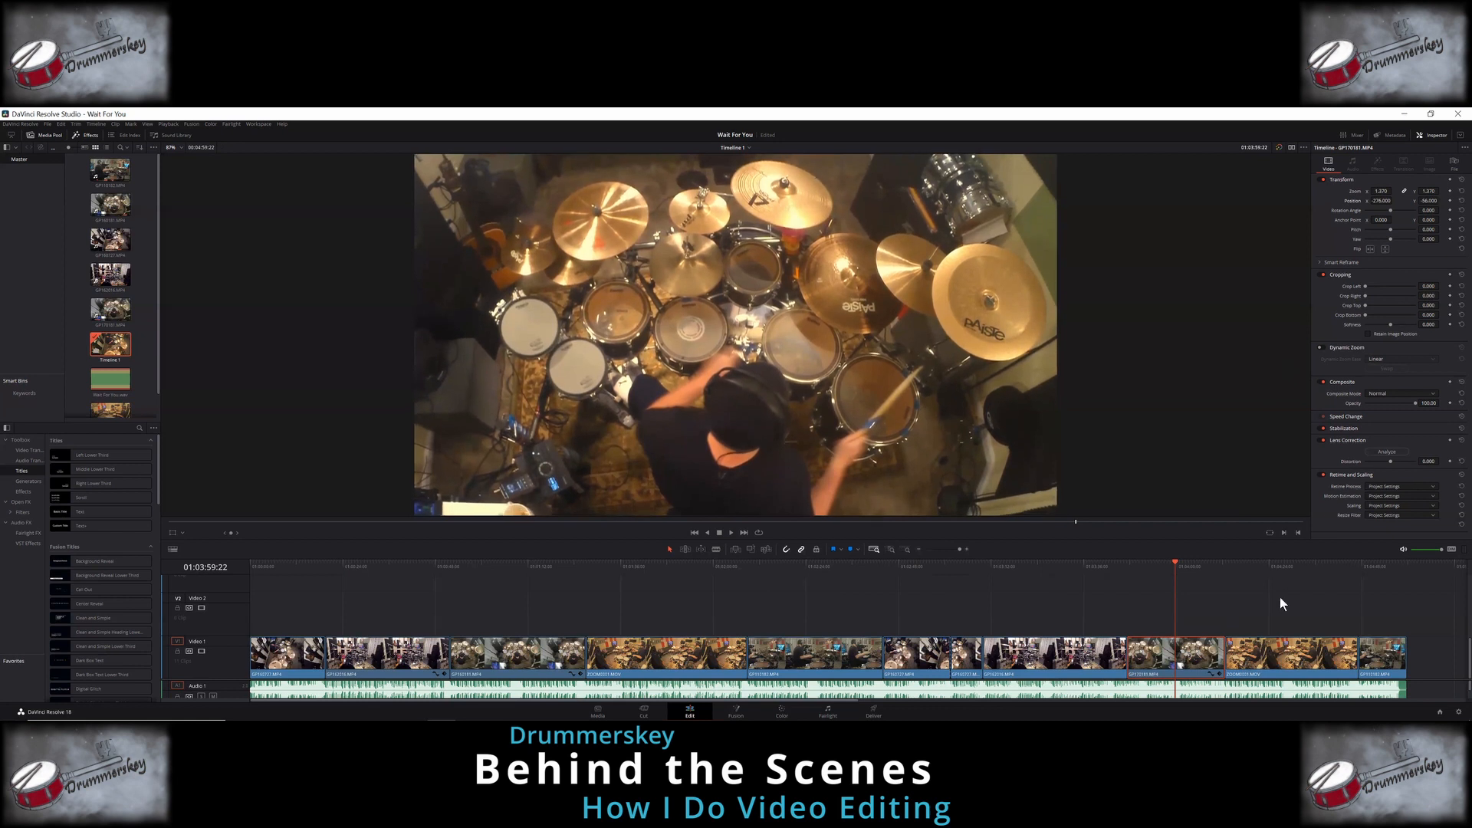
Step: Enable Dynamic Zoom on the tenth clip with the tighter framing at its start, and preview it from 01:04:12:21
left_click(1271, 563)
left_click(1290, 660)
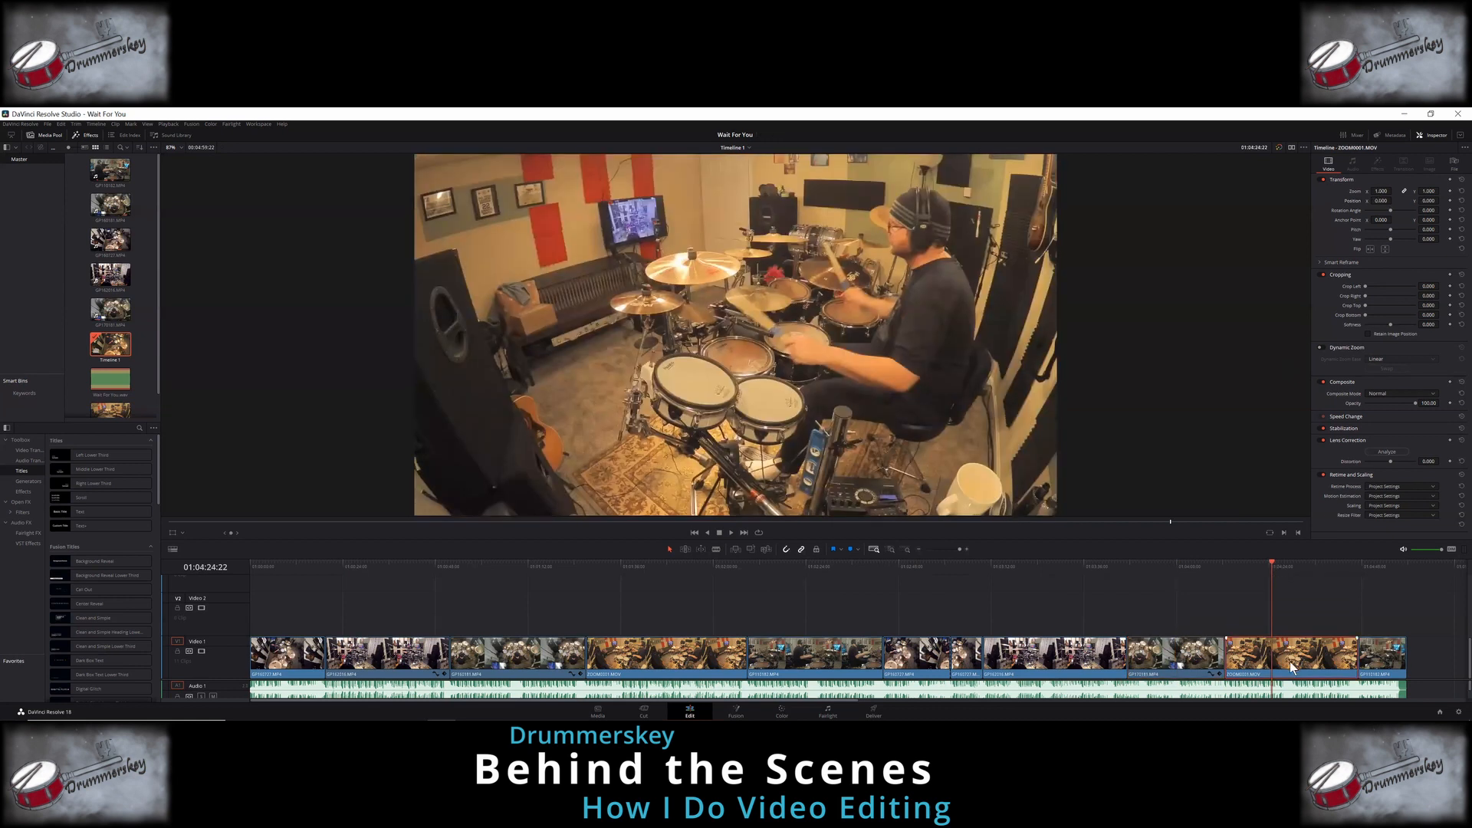
left_click(1322, 347)
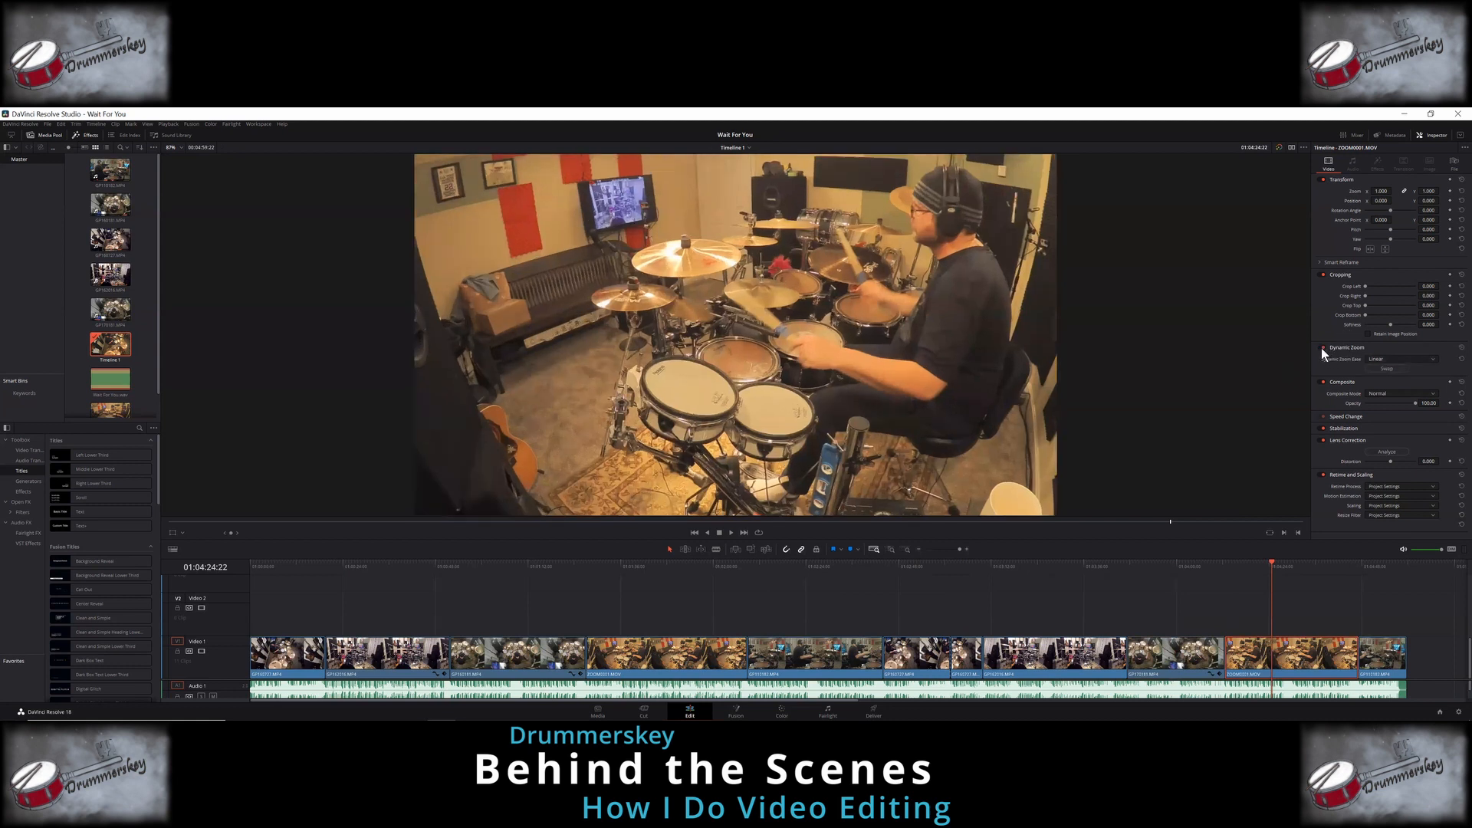
left_click(1377, 371)
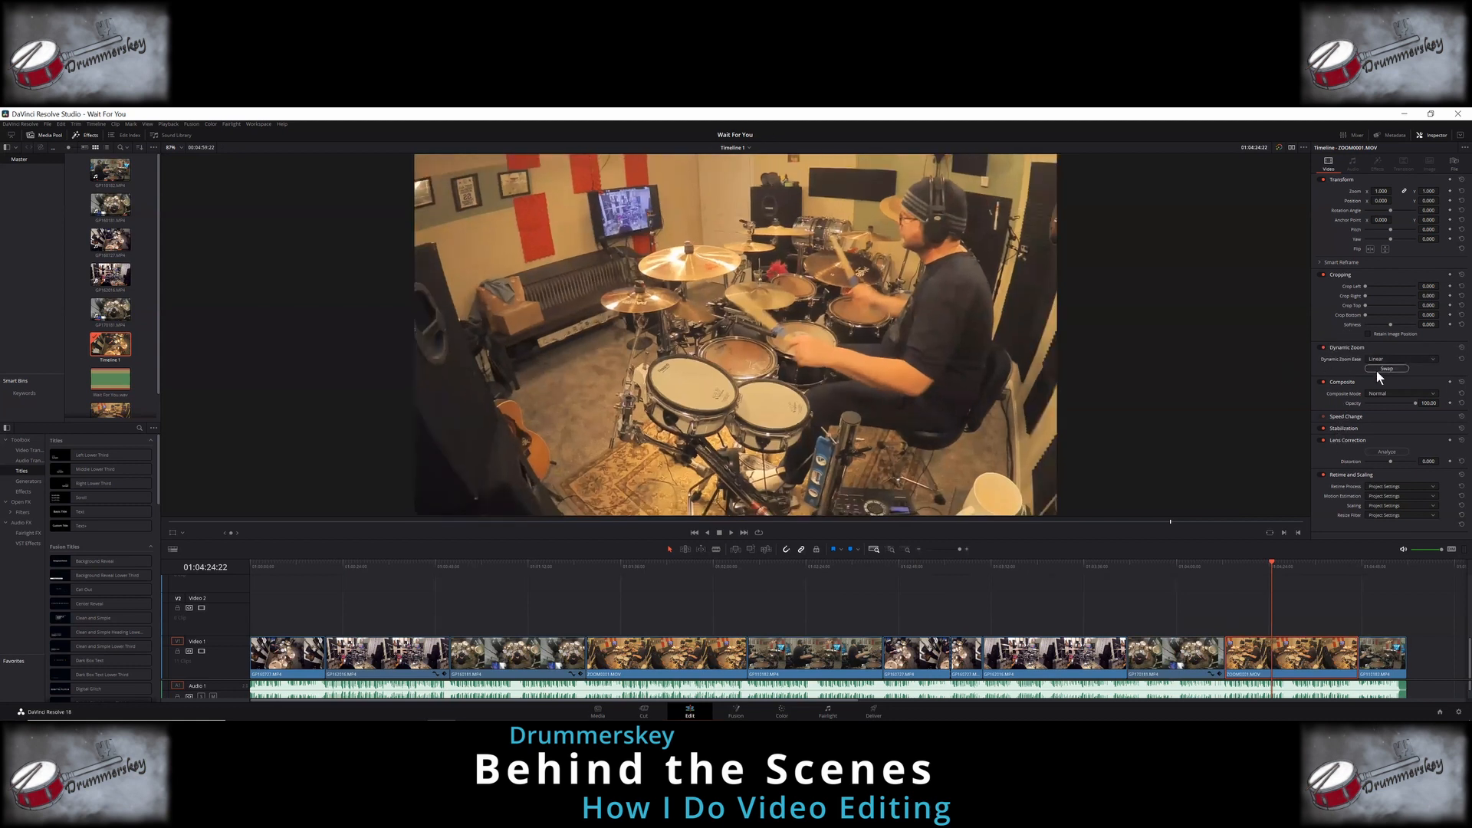
left_click(730, 530)
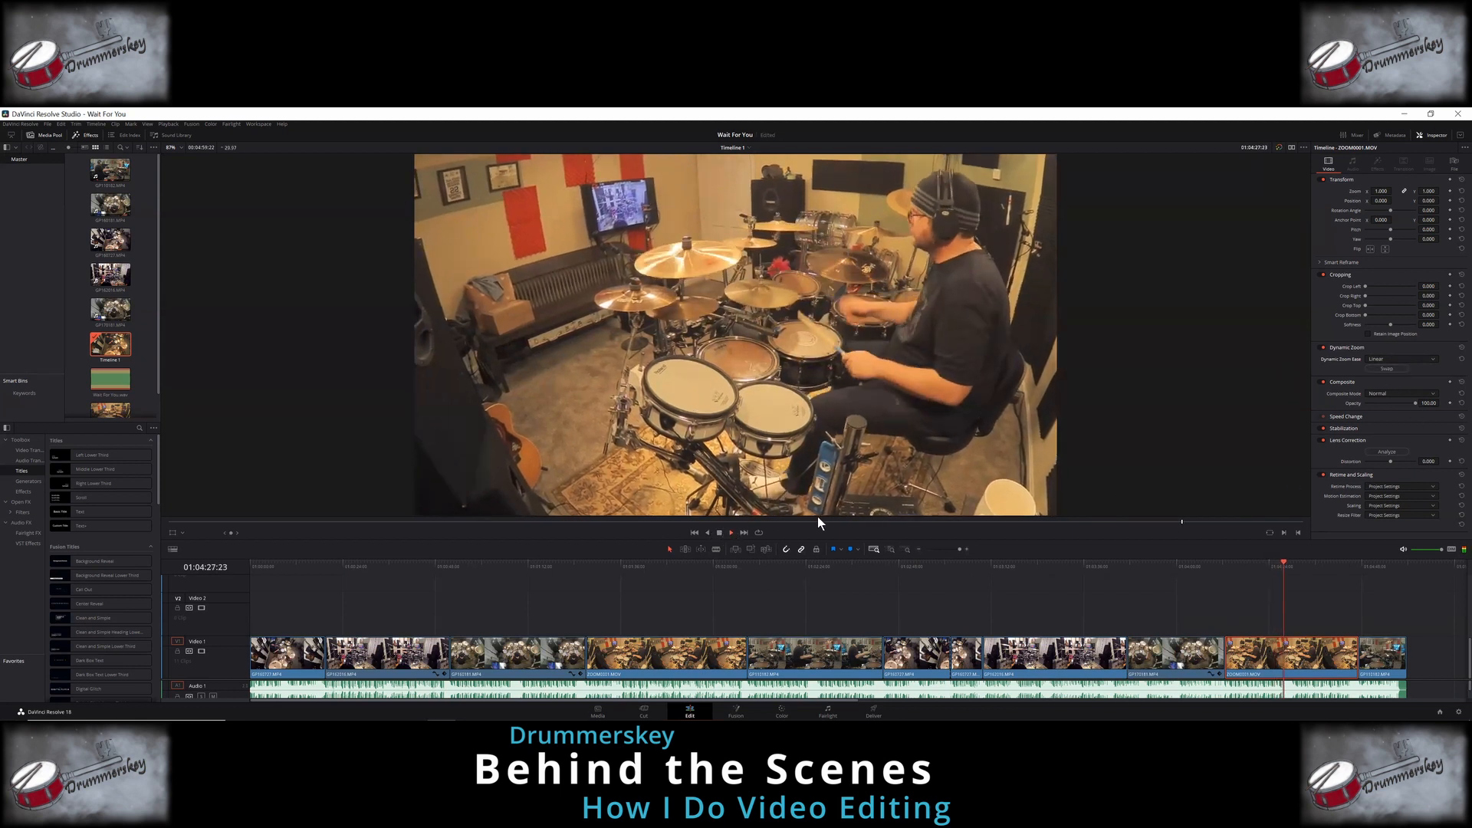
left_click(1228, 563)
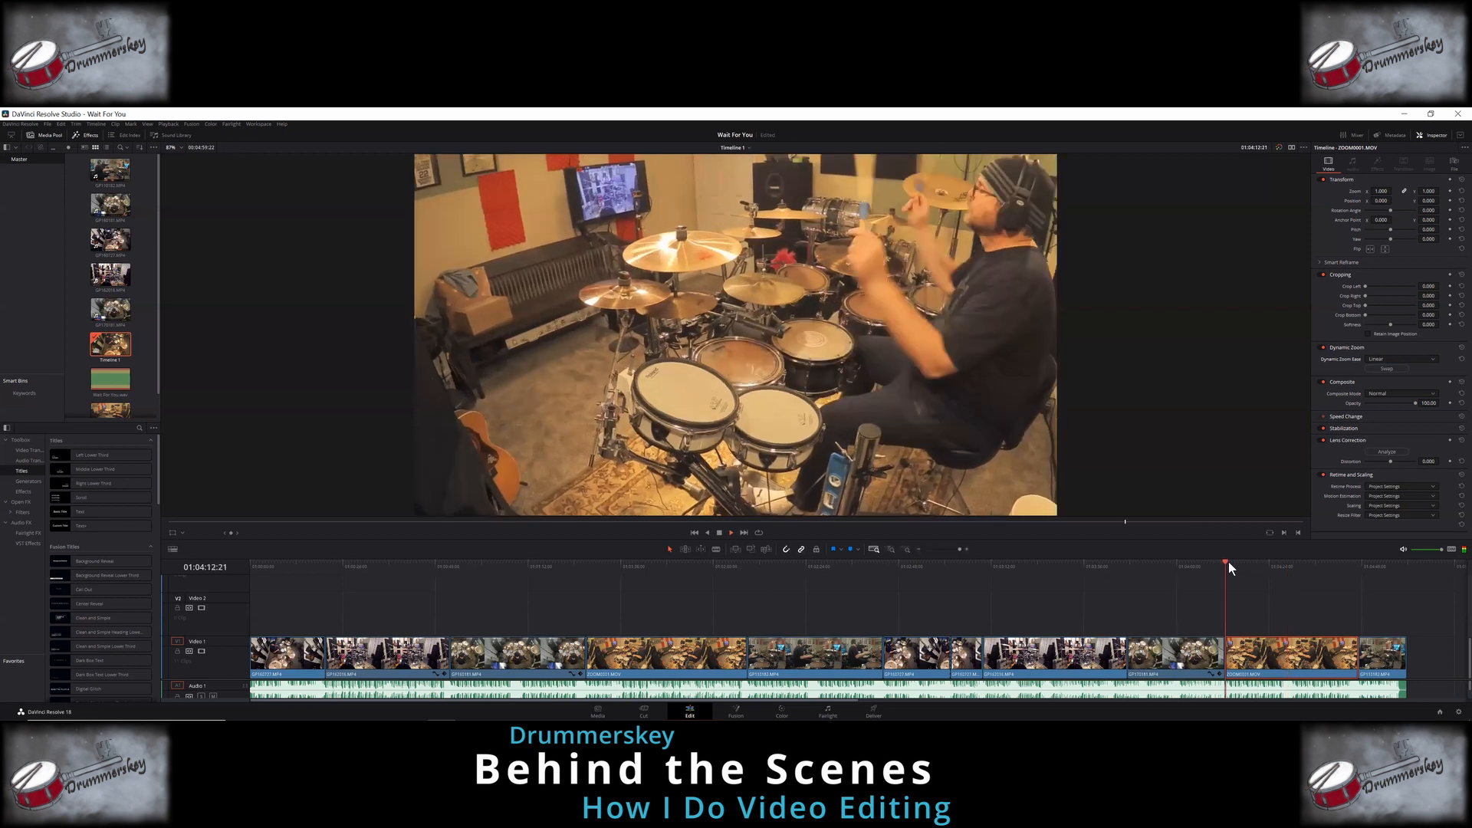
left_click(718, 532)
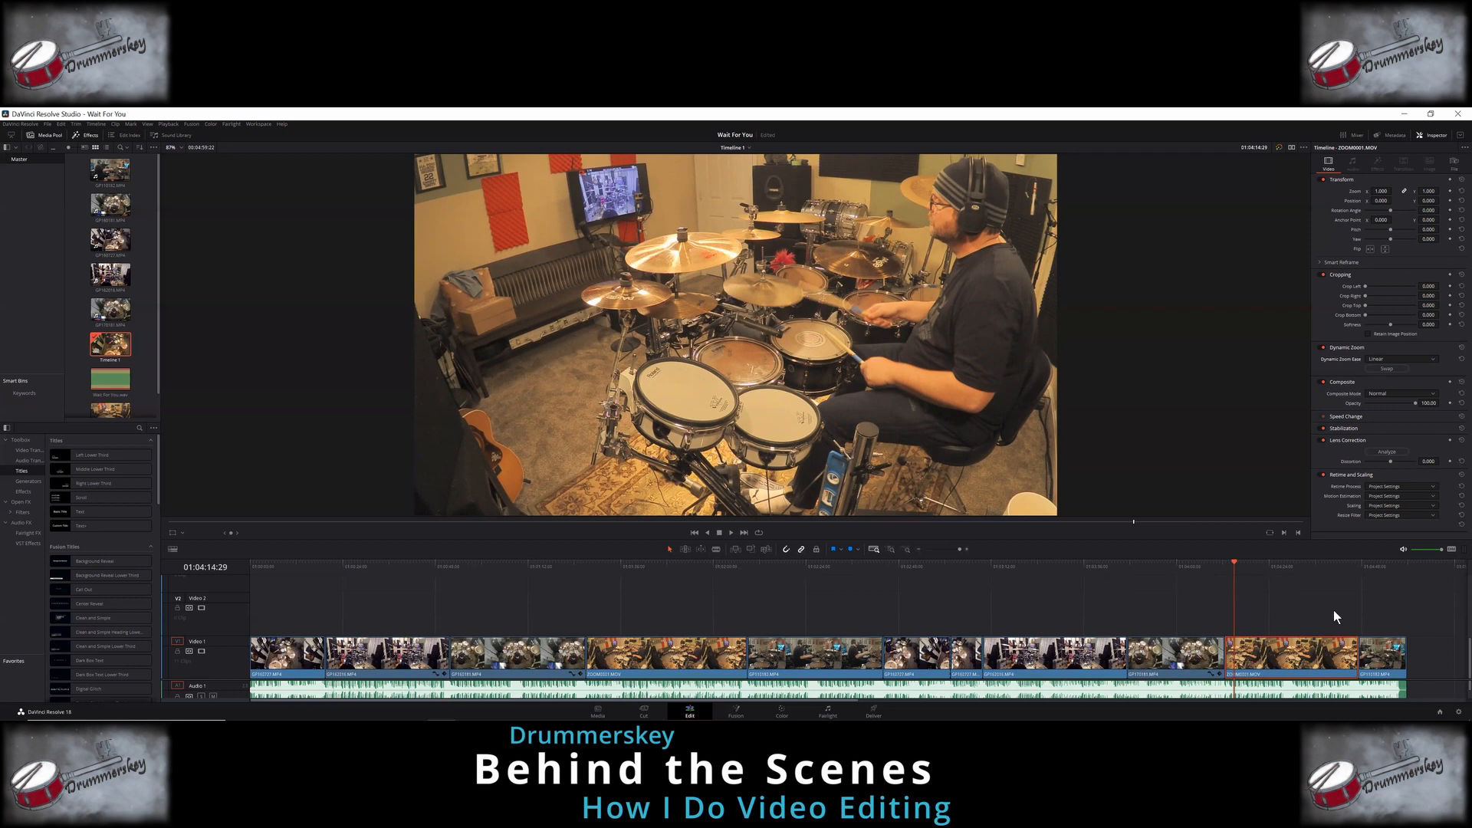
Step: Check the last clip's framing at 01:04:52:20, then enlarge the timeline area to show the upper video tracks
left_click(1378, 567)
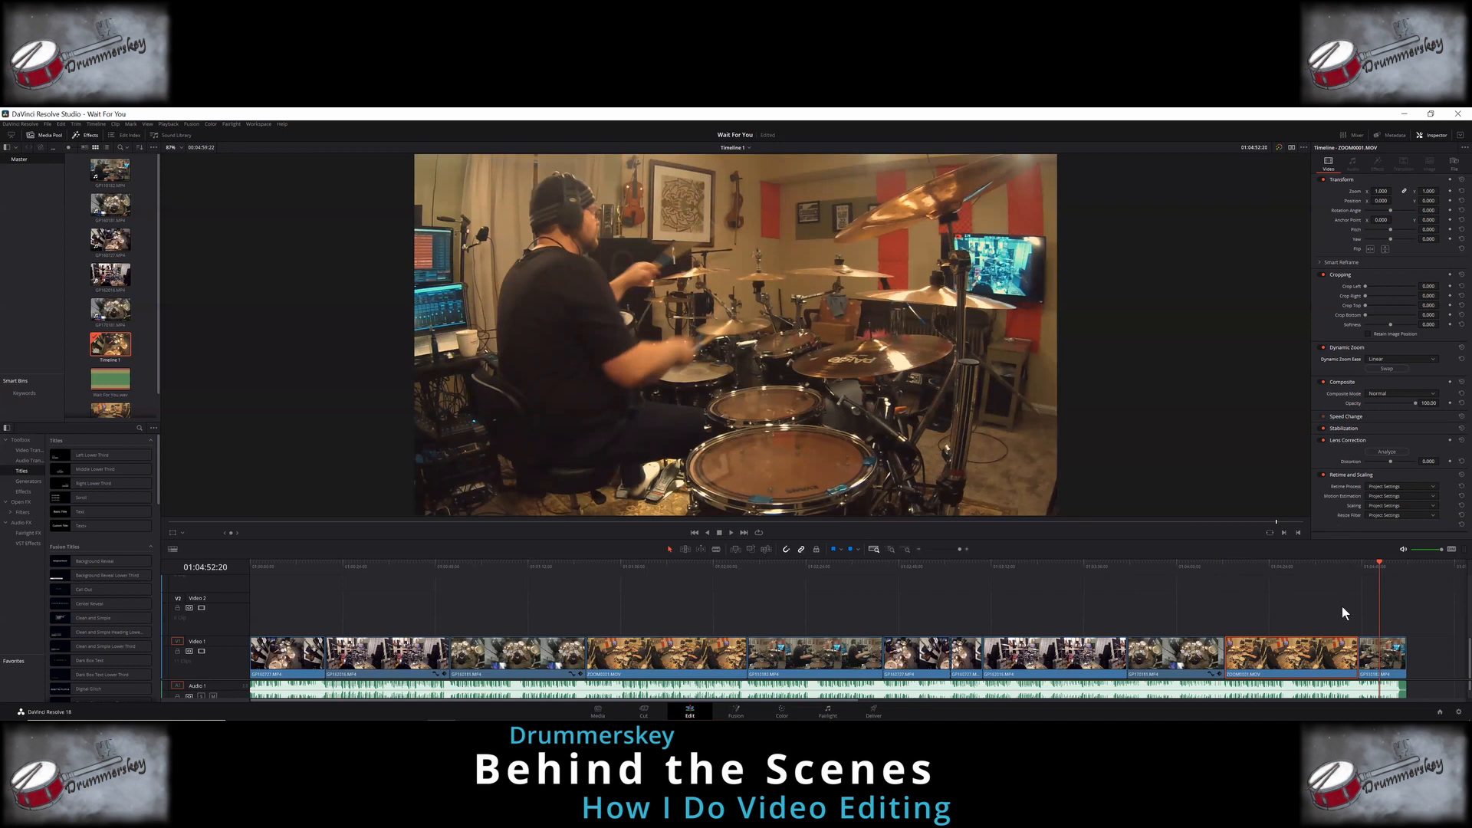
left_click(1373, 652)
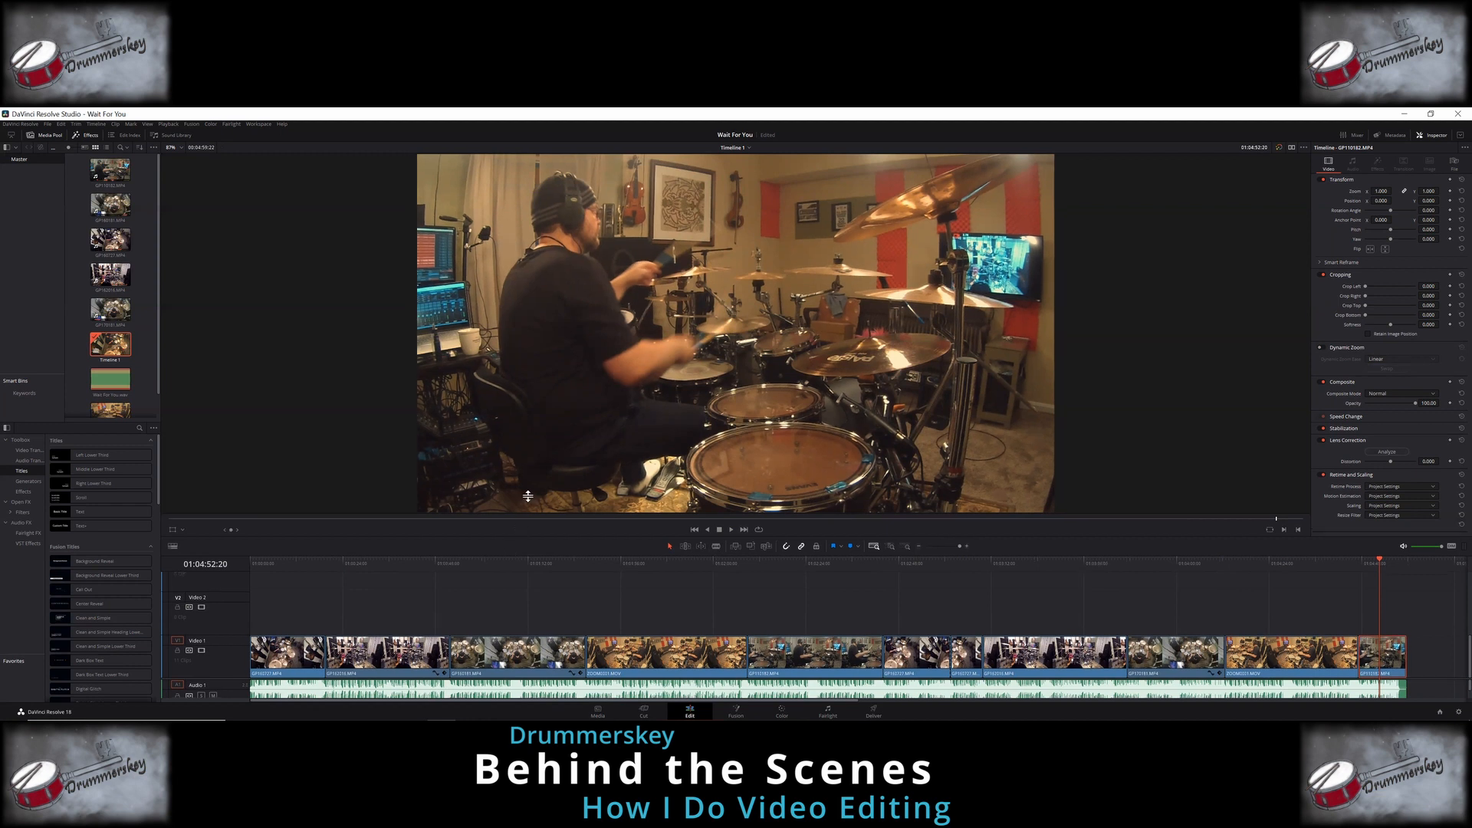
left_click_drag(541, 540, 541, 414)
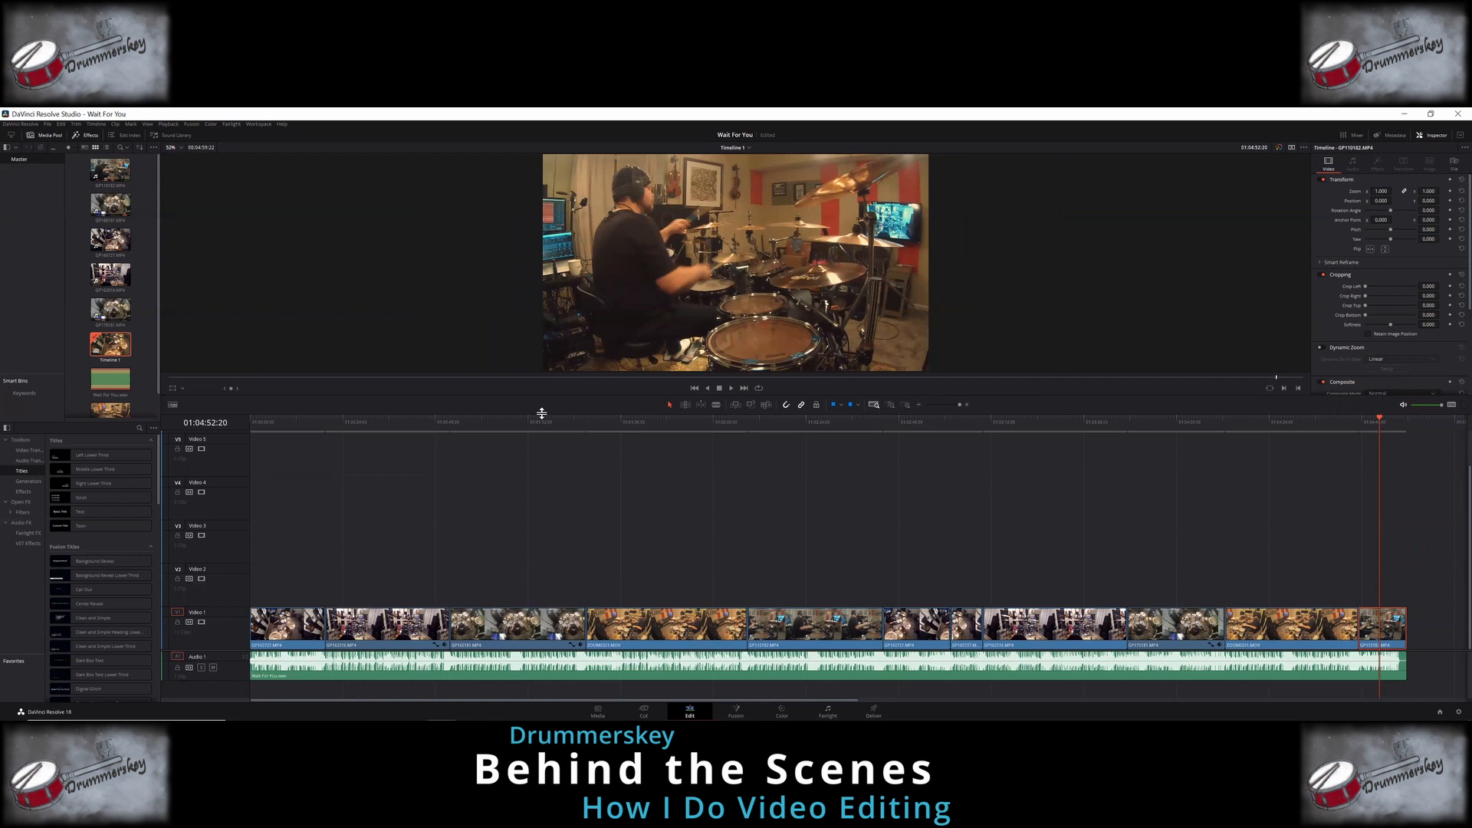
Step: Open the earlier "Use Me" project from the local project library
left_click(1440, 711)
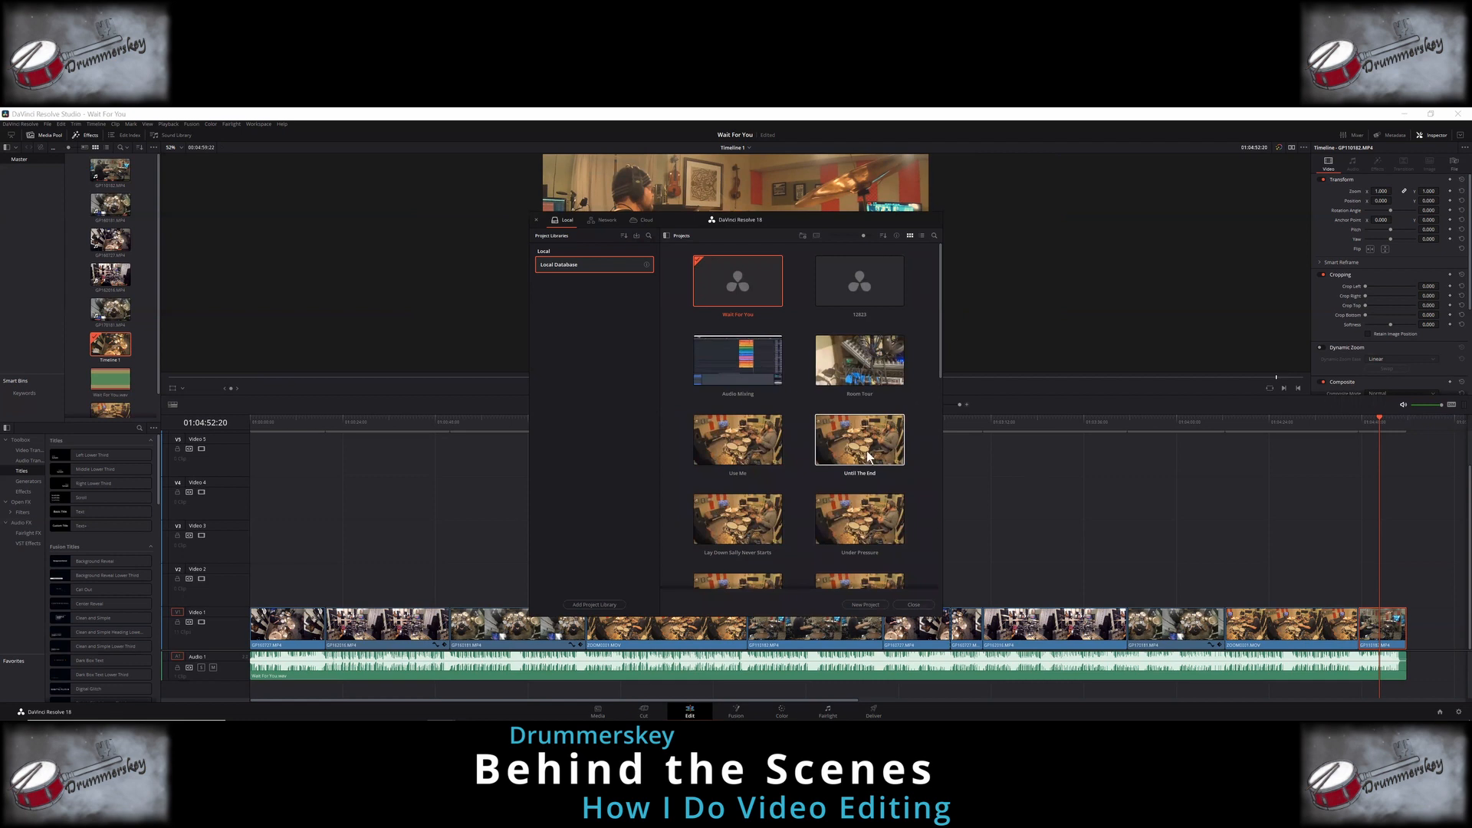
scroll(834, 440, "down", 3)
scroll(835, 440, "up", 2)
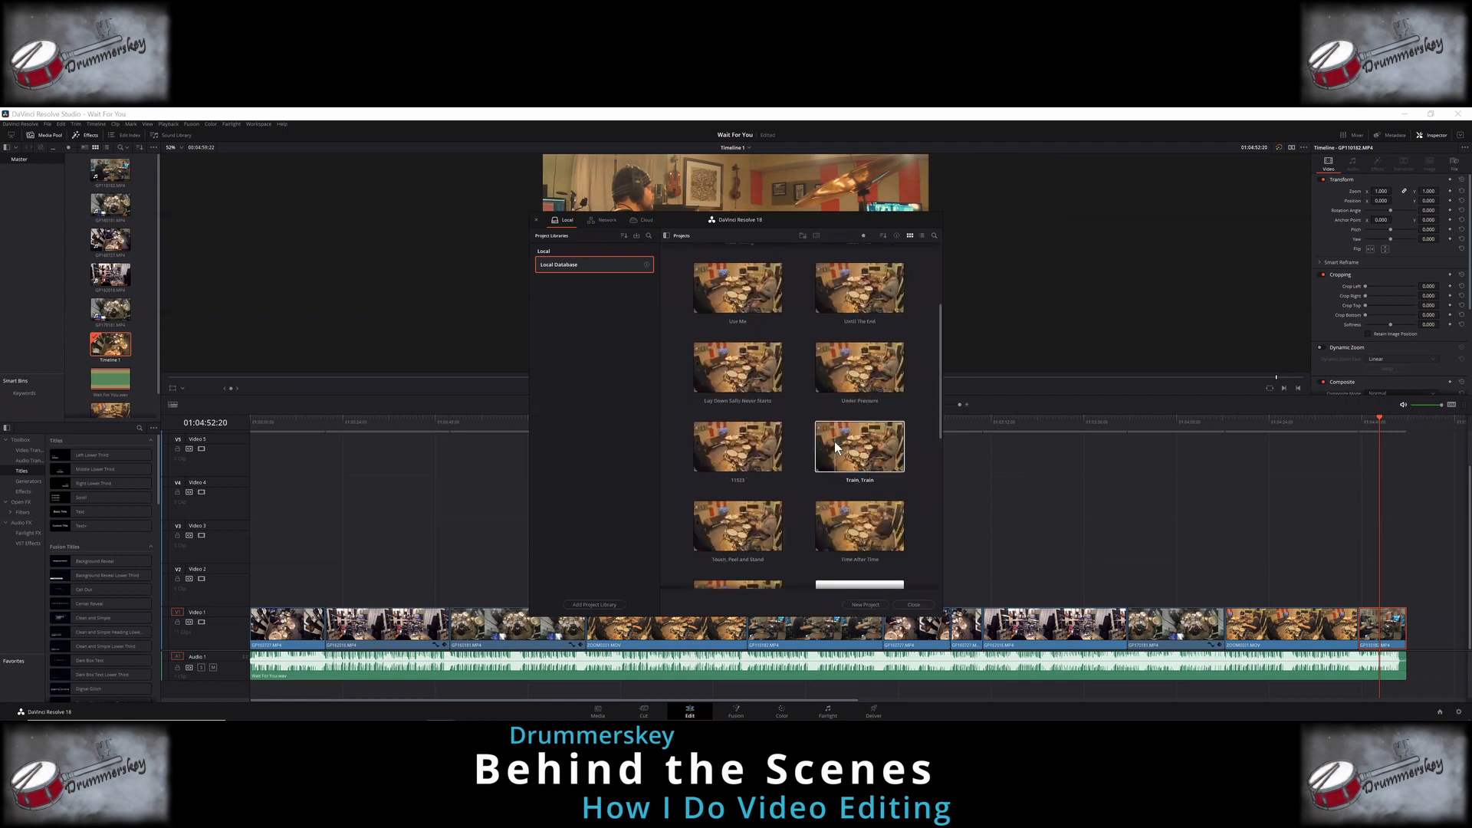
scroll(834, 447, "up", 3)
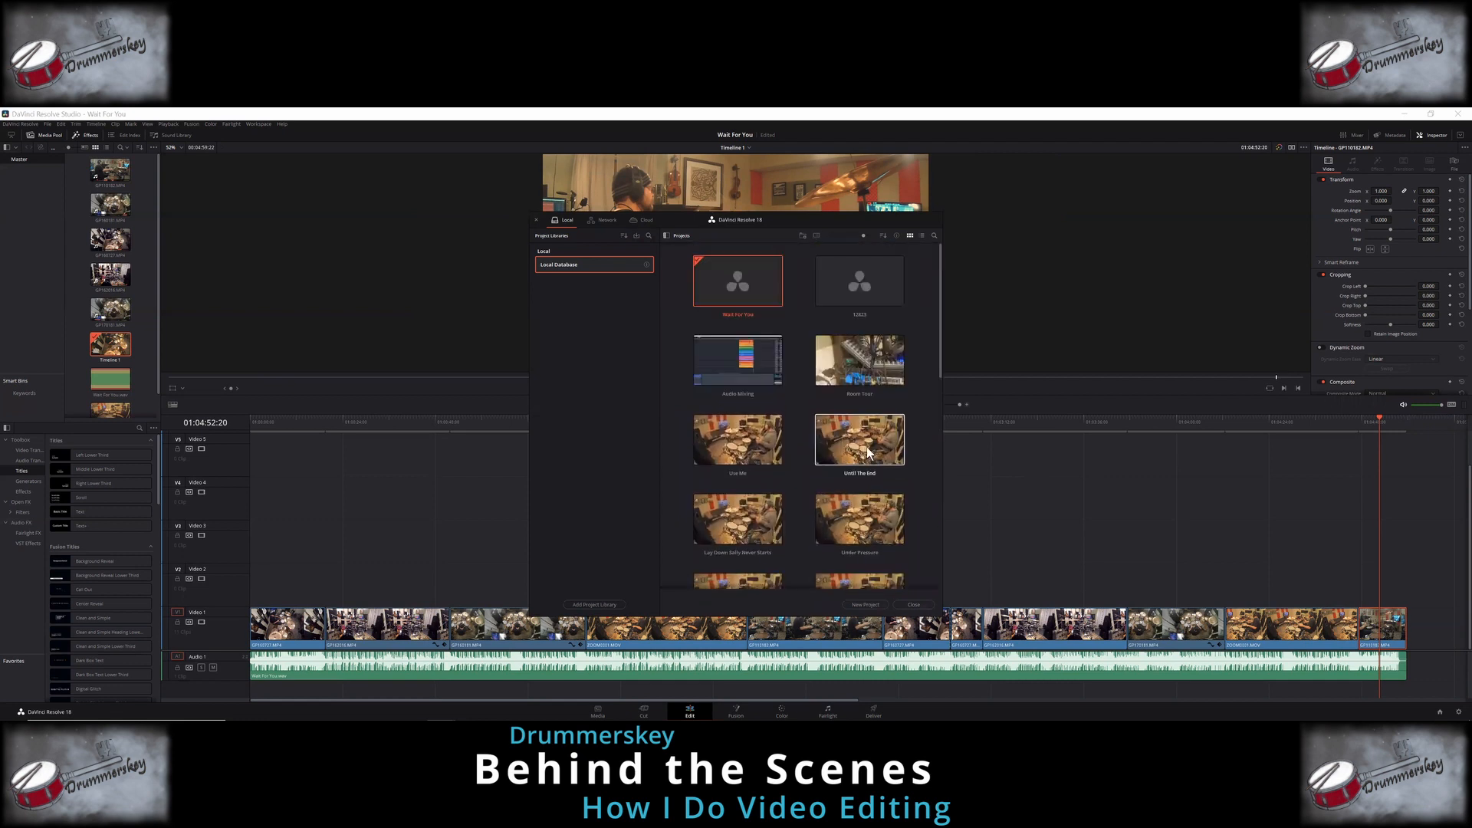
double_click(769, 448)
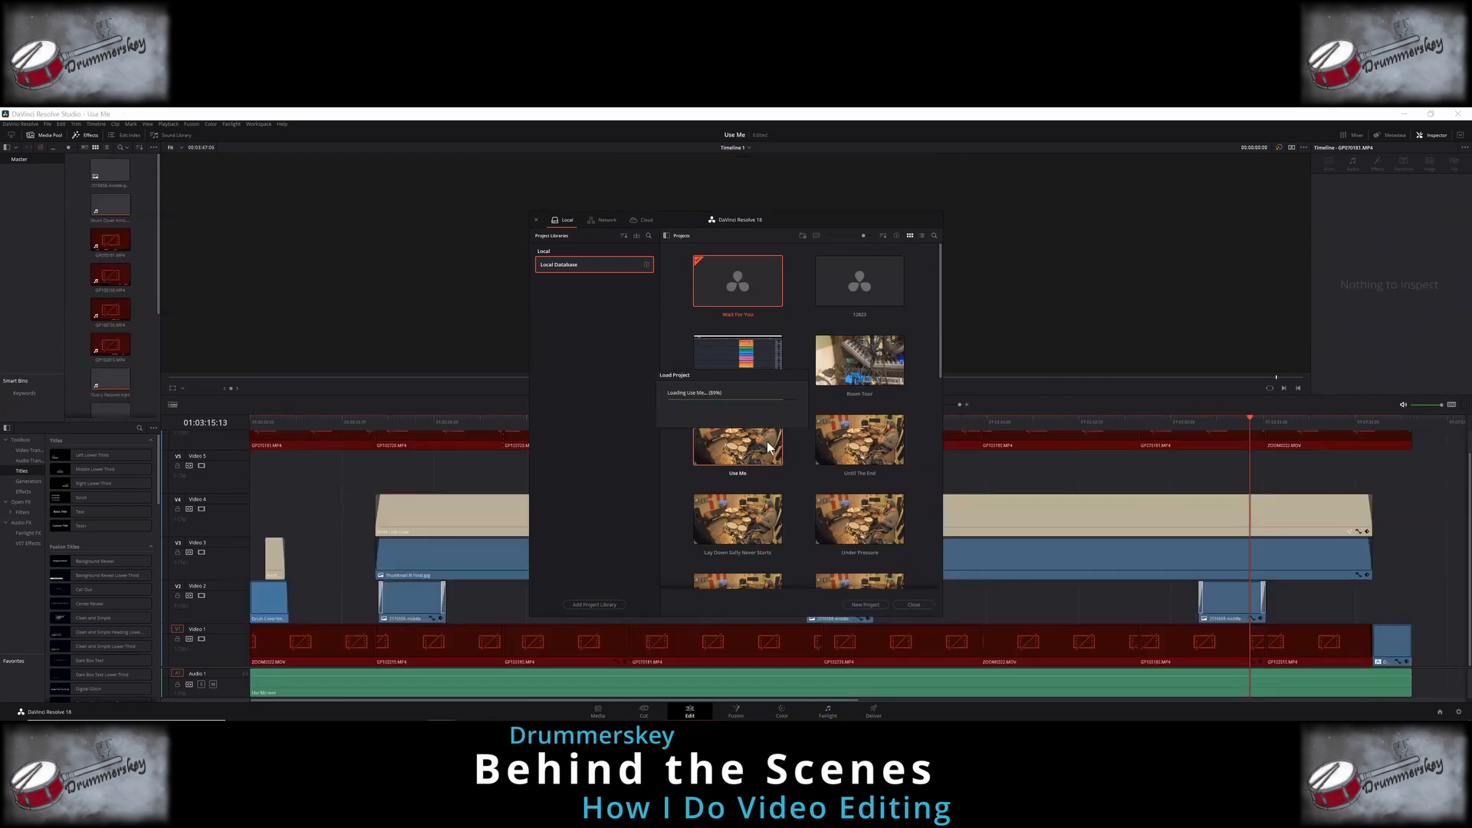
Step: Select the intro, its title, the text overlay, logo, Subscribe graphic and outro clips in the timeline and copy them
left_click(273, 607)
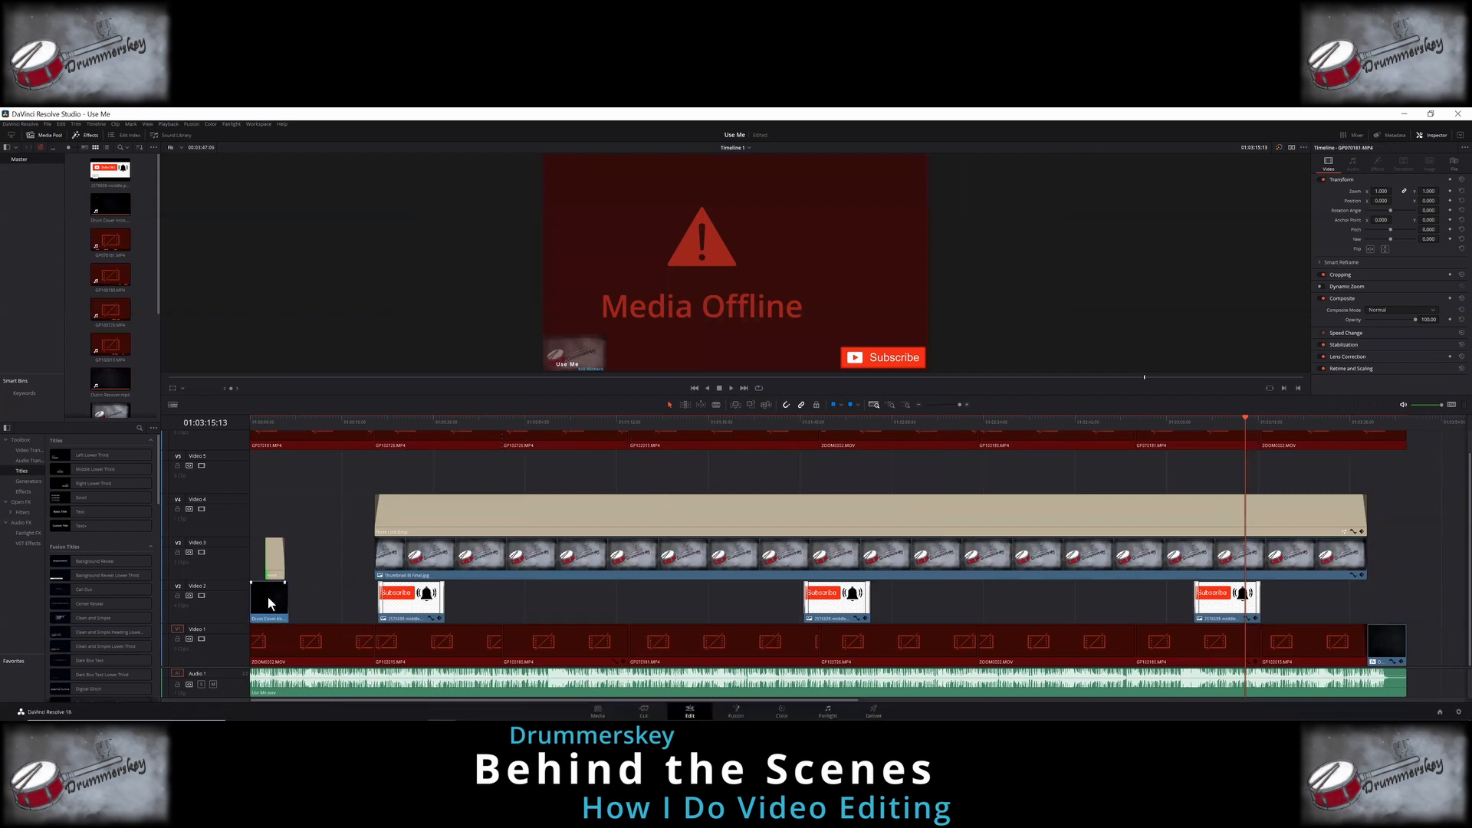
left_click(278, 571)
left_click(512, 530)
left_click(1380, 635)
right_click(1382, 638)
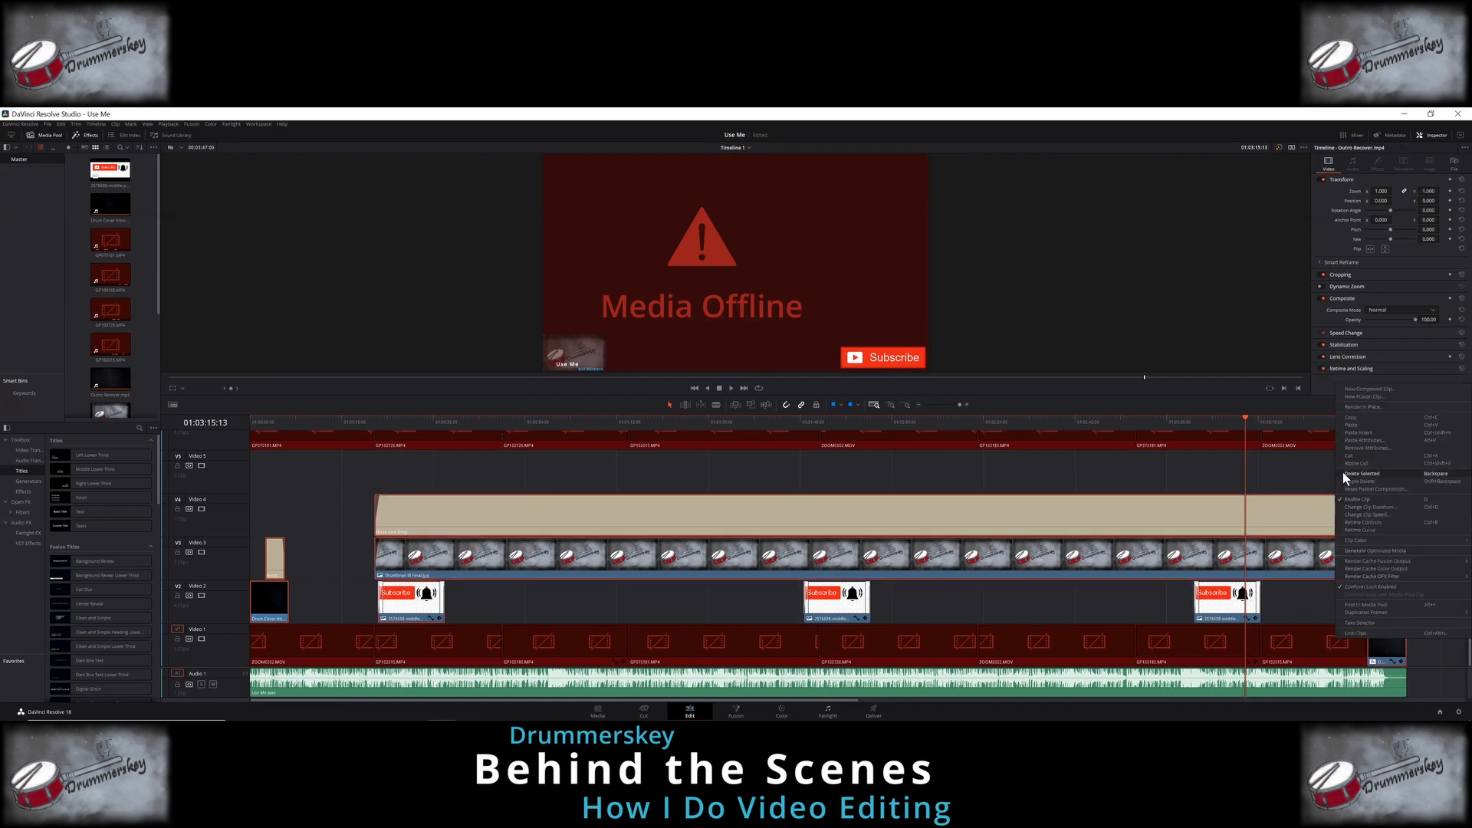
left_click(1356, 424)
Step: Reopen the "Wait For You" project, paste the copied clips, and move all of them except the outro to the timeline's start
left_click(1438, 712)
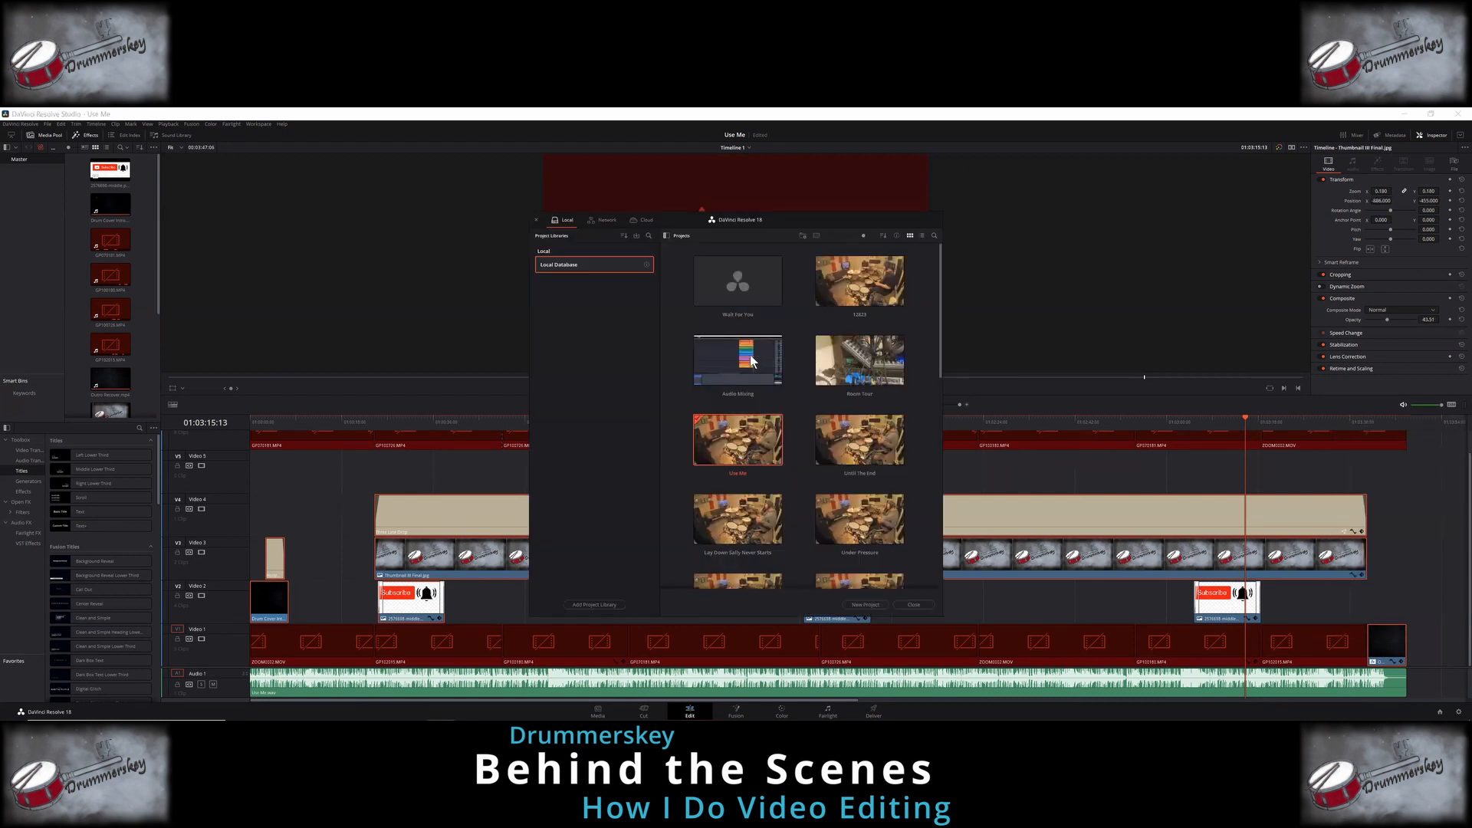
double_click(728, 297)
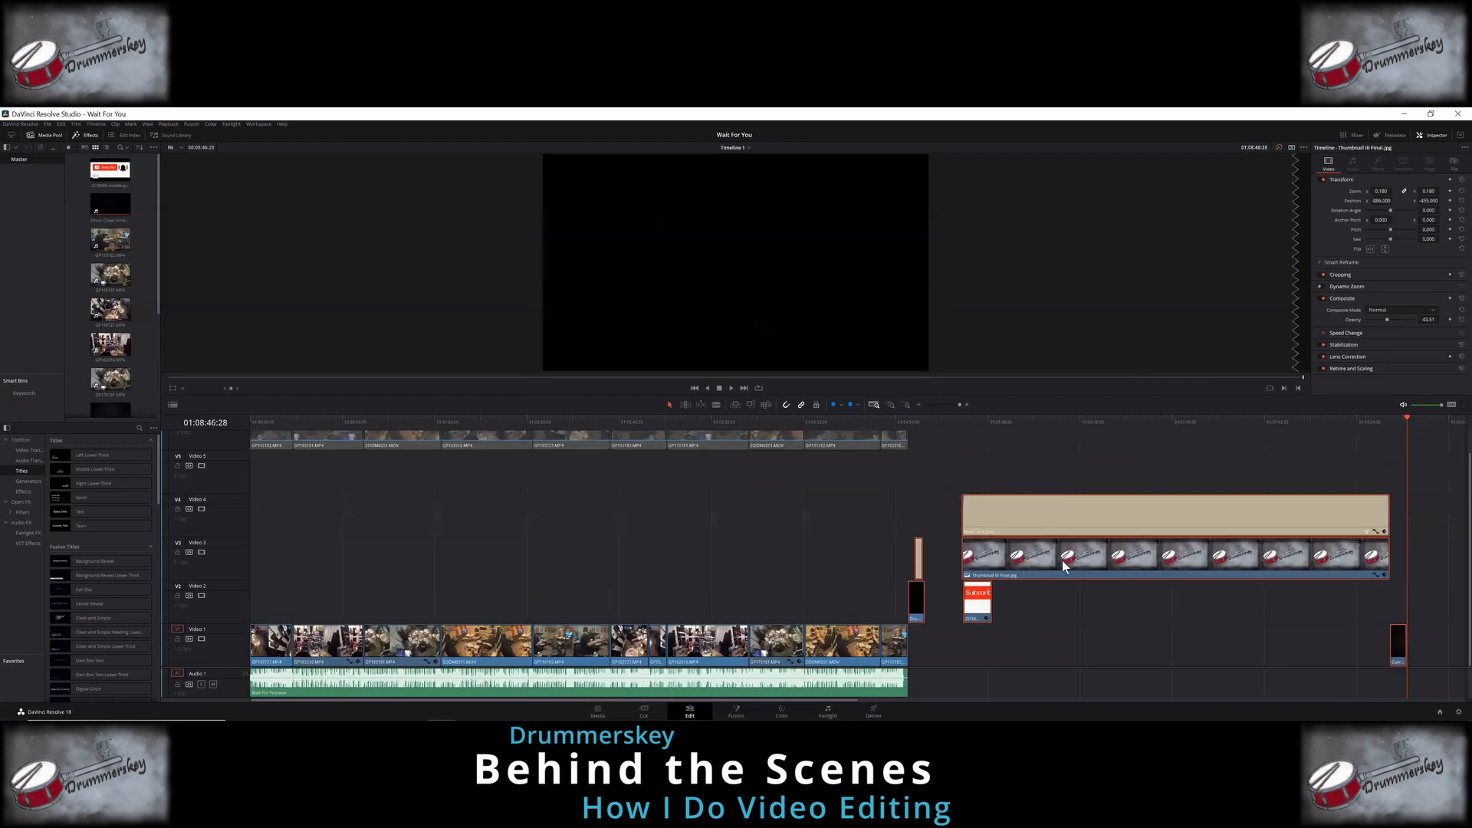
left_click_drag(1063, 566, 598, 558)
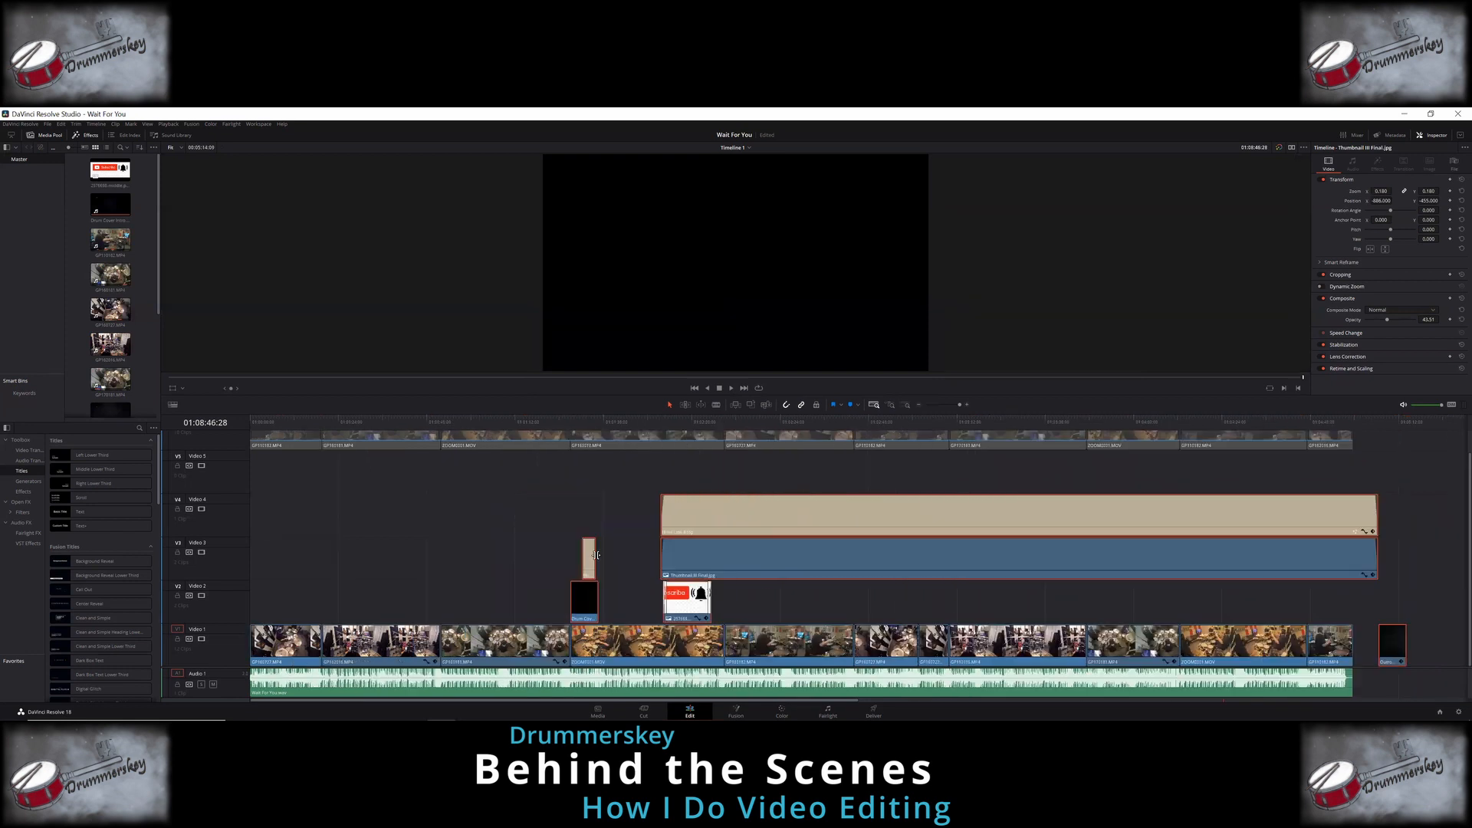
left_click(1389, 647, "ctrl")
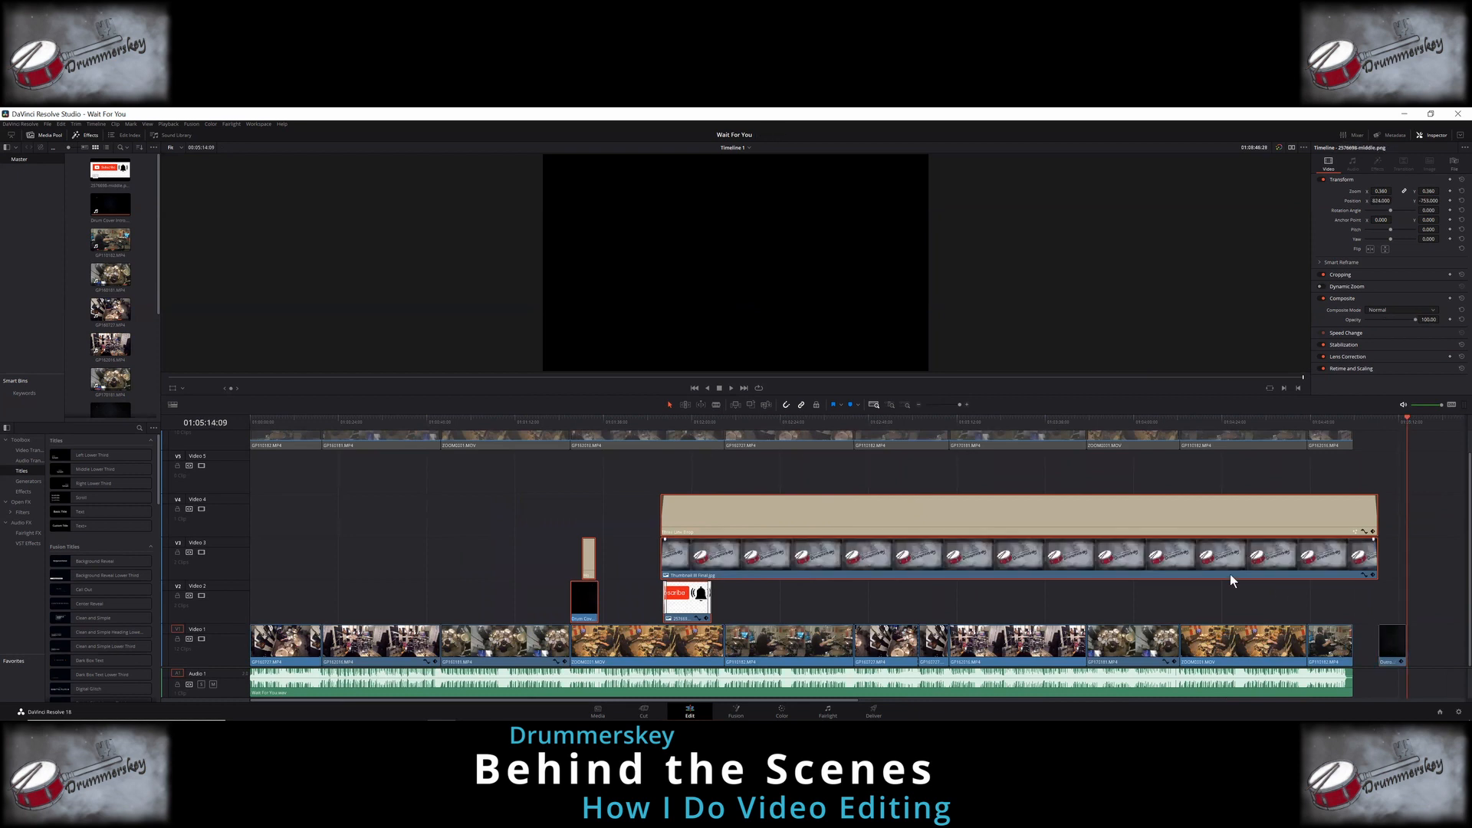
left_click_drag(1182, 565, 855, 559)
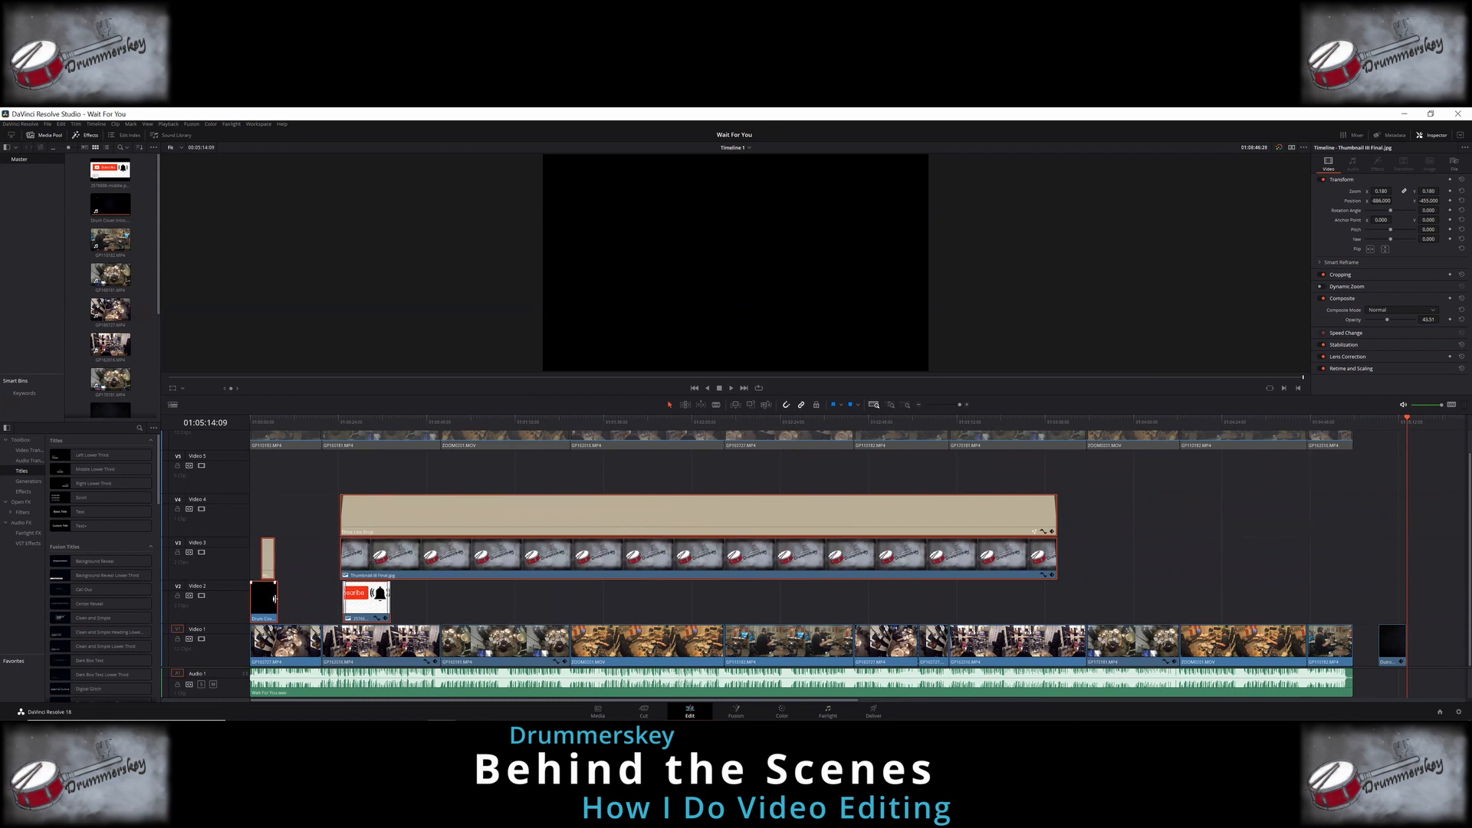
Step: Align the text overlay, logo and Subscribe graphic with the second clip's start, then extend the overlay and logo to shortly before the video's end
left_click(266, 559)
left_click_drag(371, 559, 352, 568)
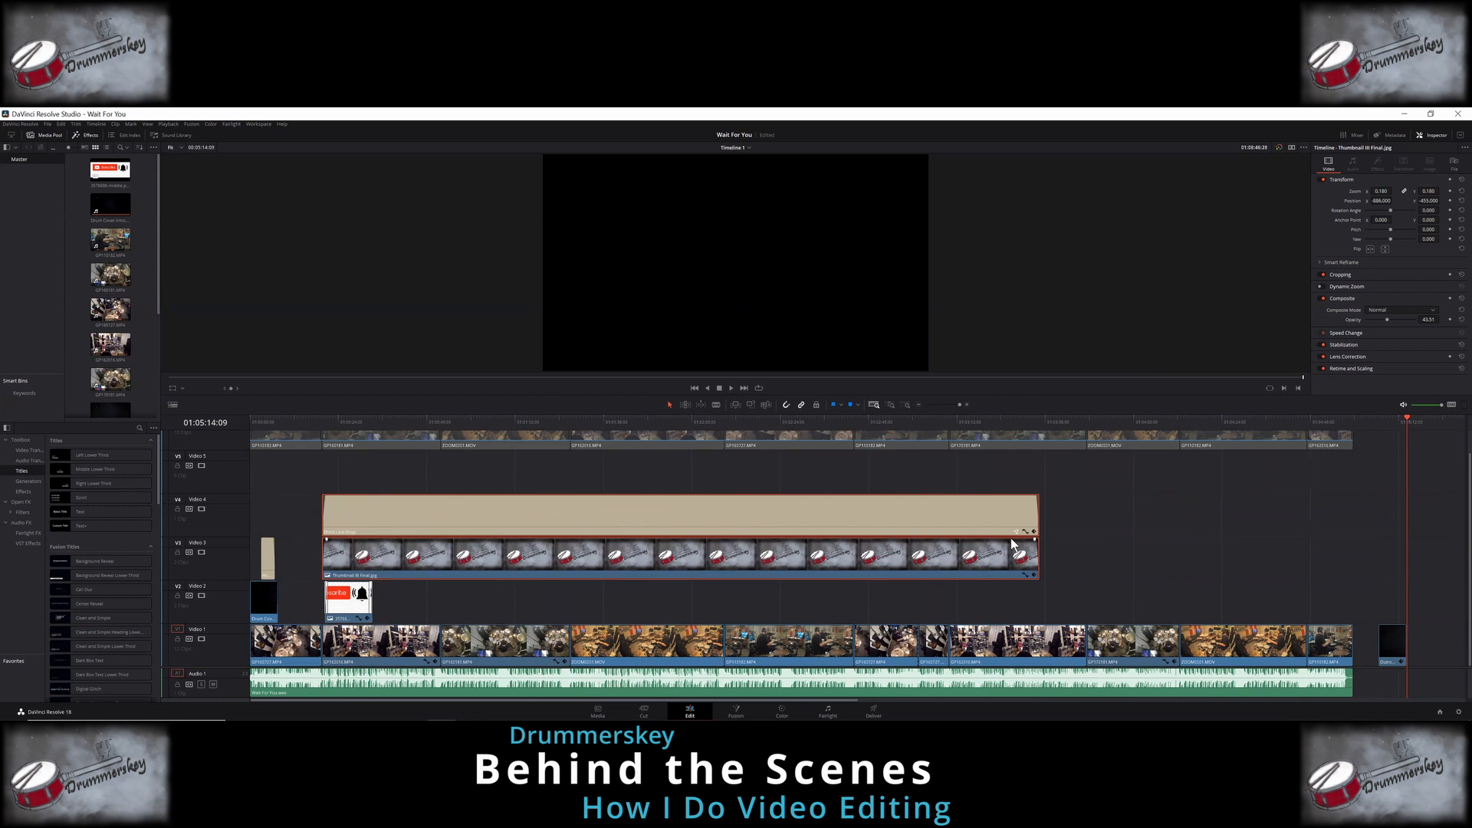
left_click_drag(1039, 557, 1320, 554)
left_click_drag(1323, 554, 1330, 554)
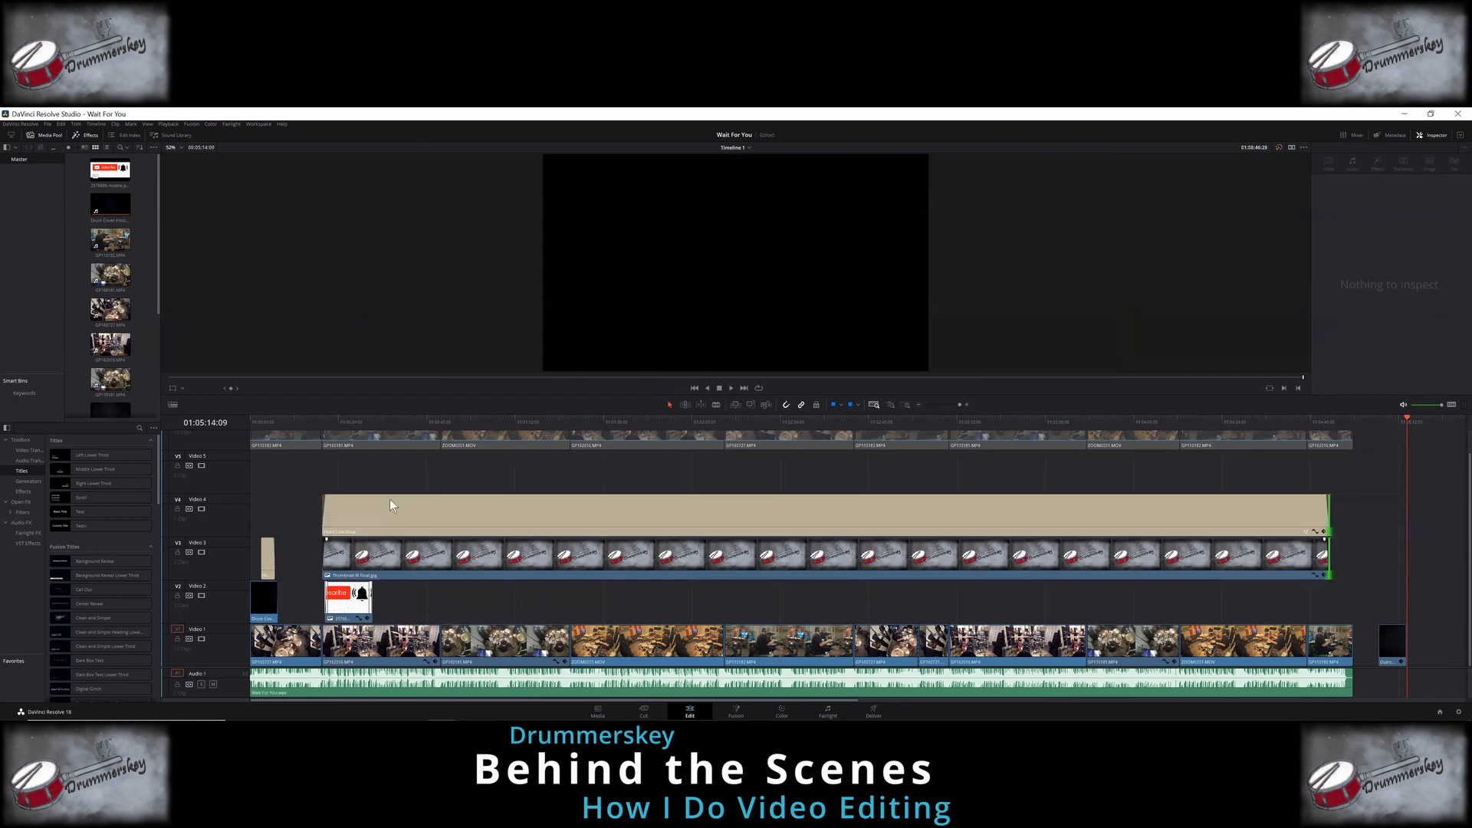
Step: Replace the song name in the intro's title with "Wait For You"
left_click(263, 419)
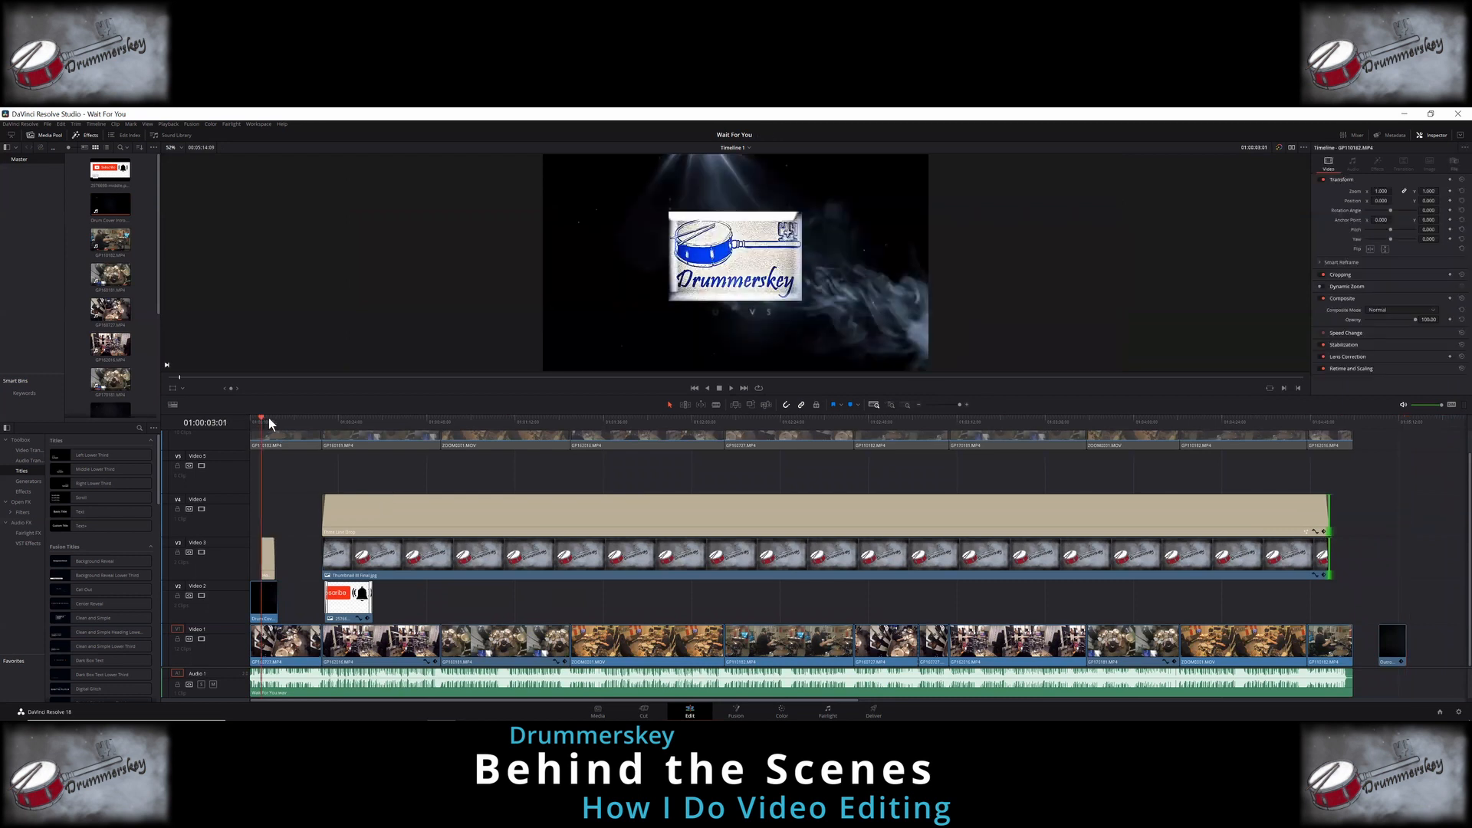
left_click(275, 419)
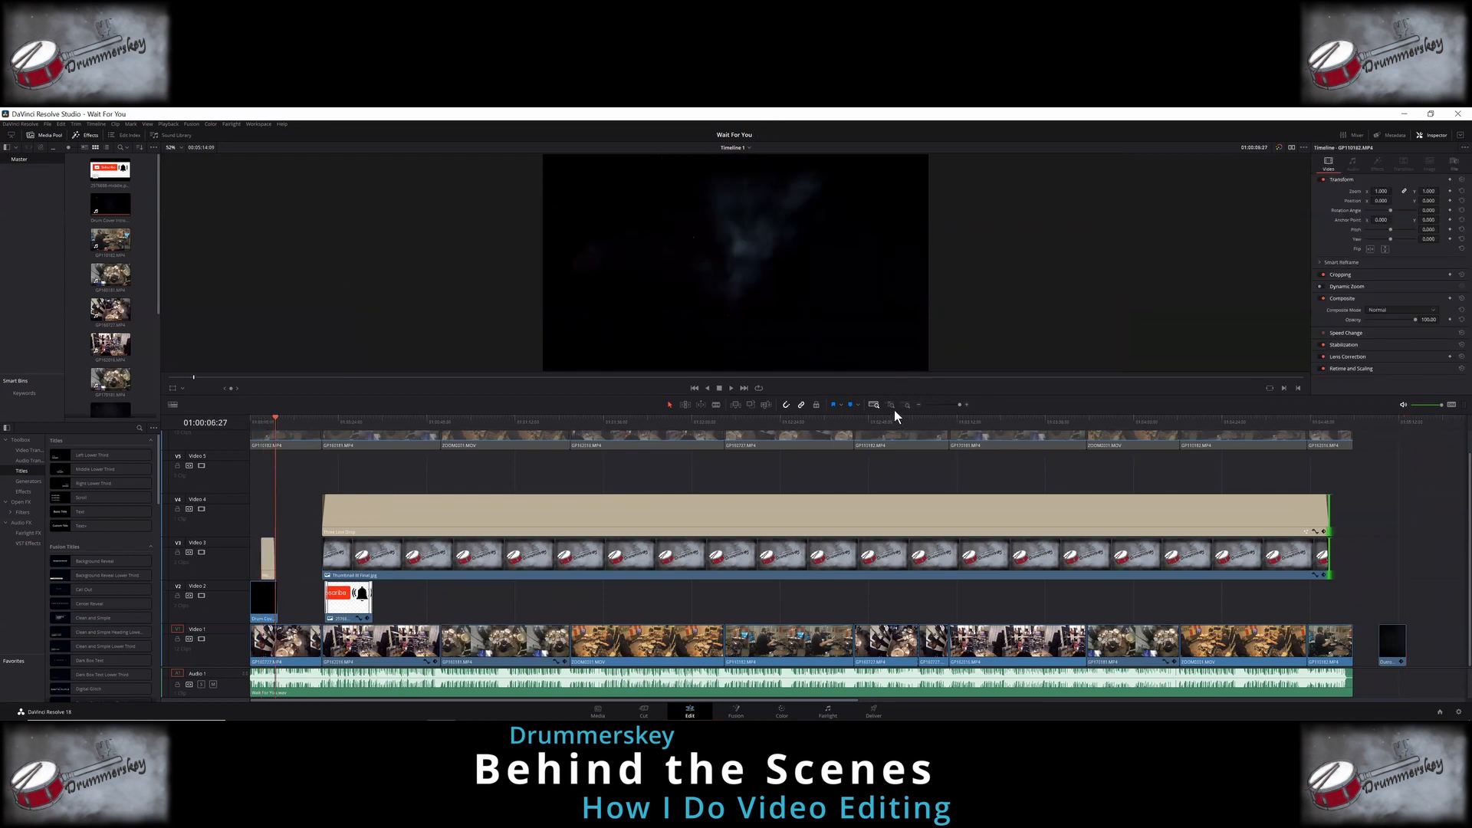
left_click(944, 405)
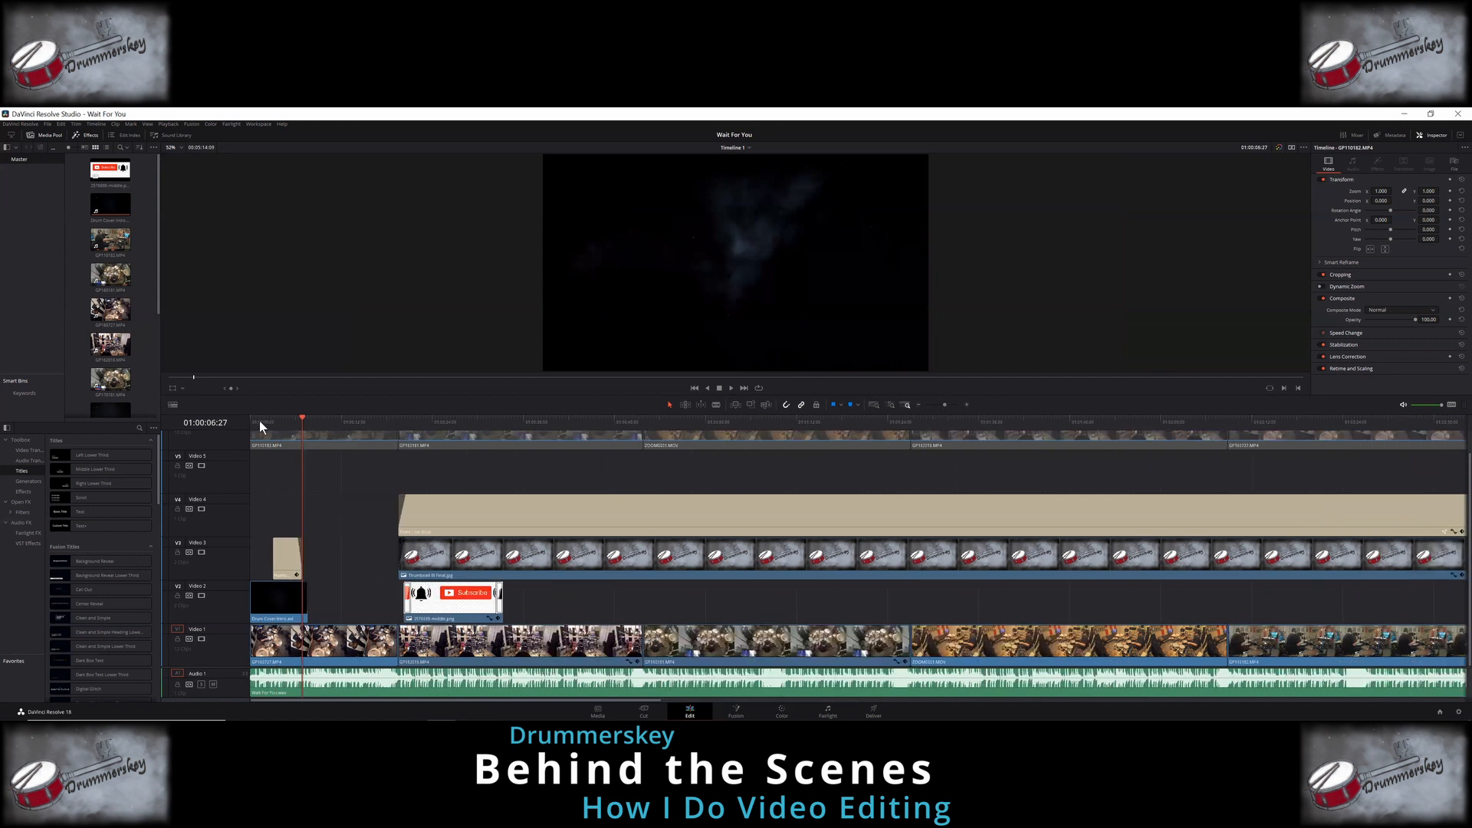
left_click(287, 418)
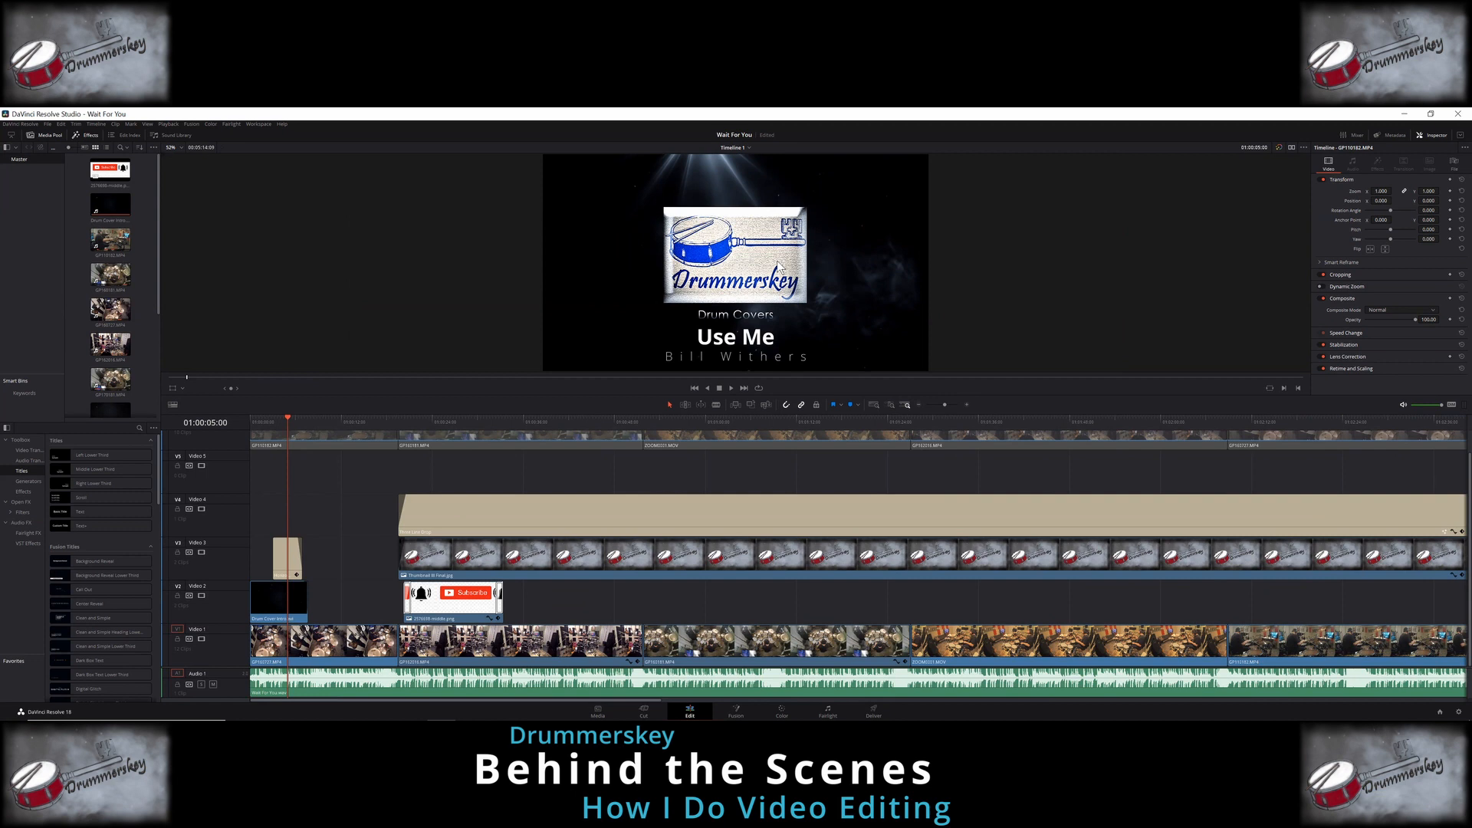
left_click(287, 565)
left_click(1330, 257)
type("Wai")
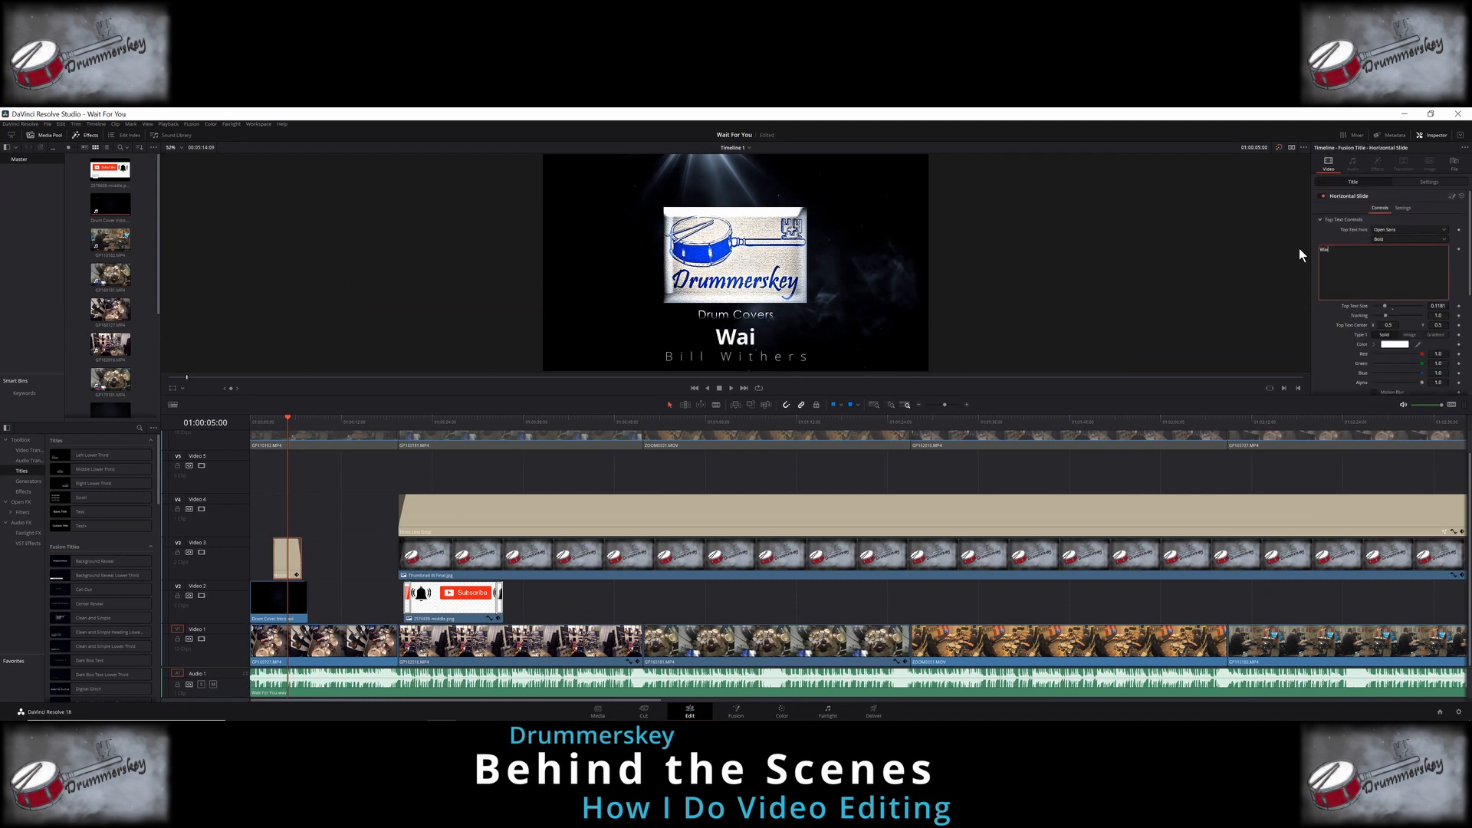
type("t For Your")
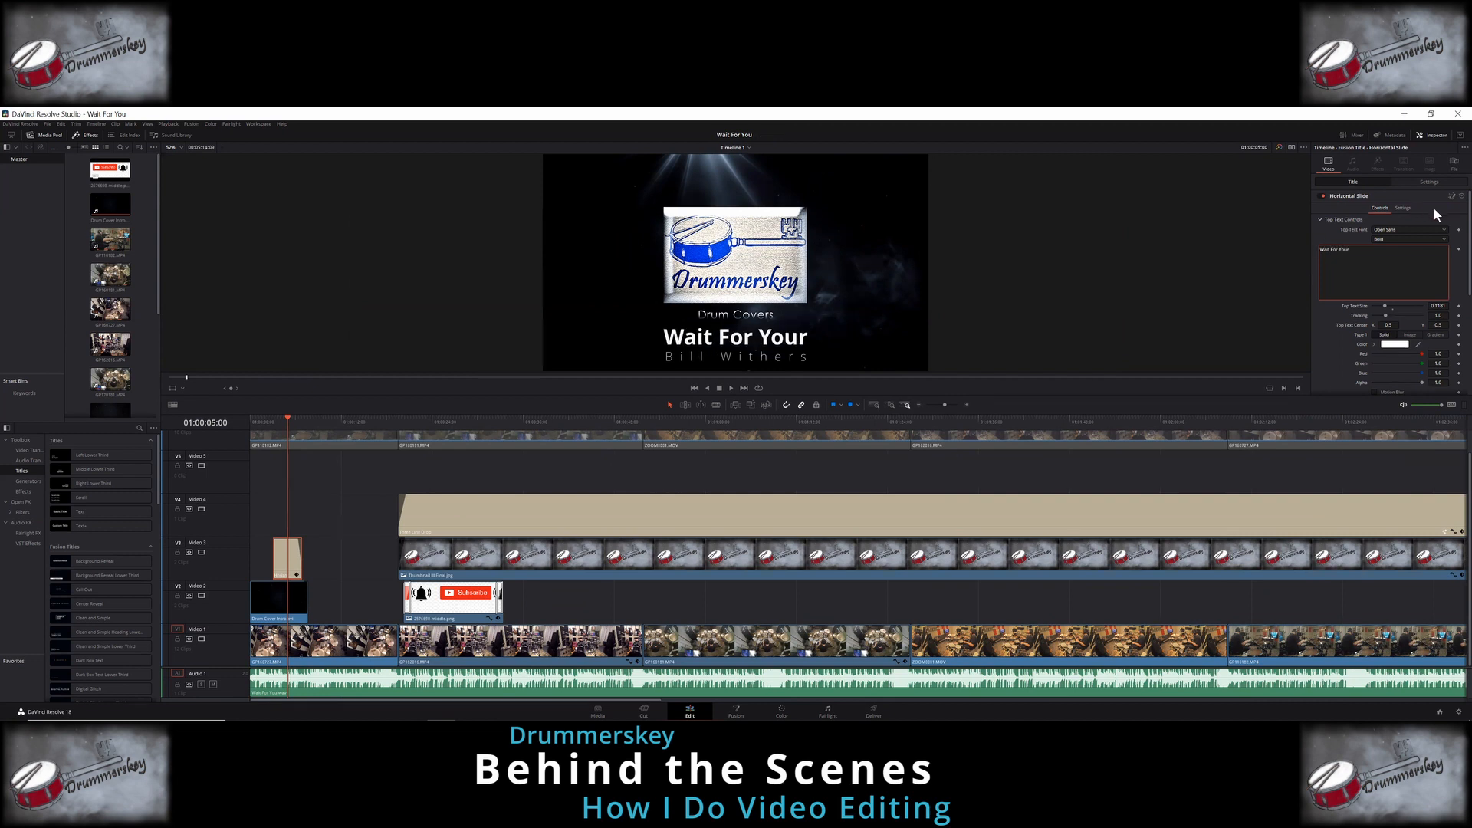
key("BackSpace")
Step: Change the lower text of the intro's title to "Bohnam"
left_click(1461, 260)
scroll(1395, 334, "down", 3)
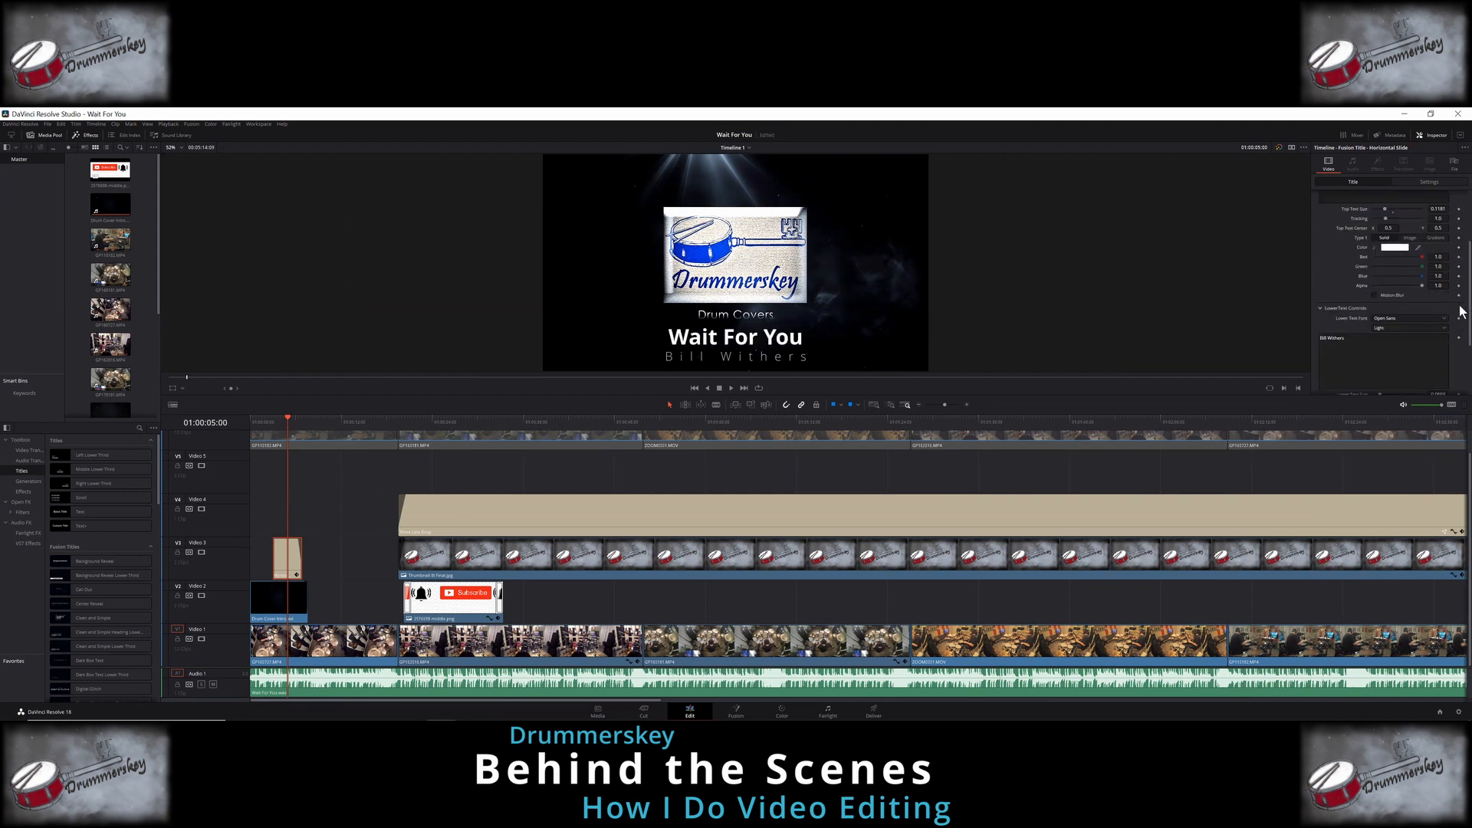
left_click(1384, 338)
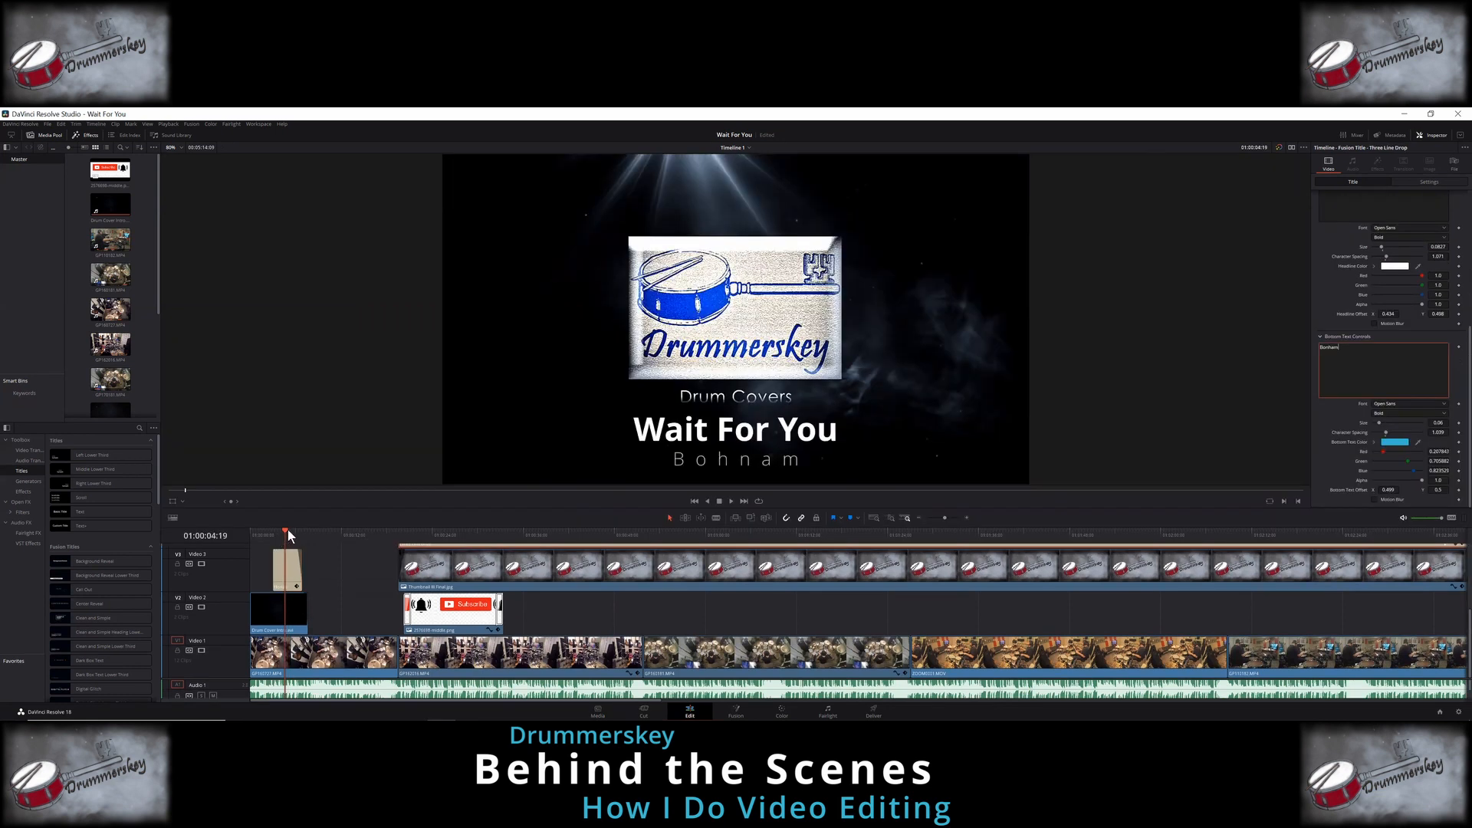
Step: Set the bottom line of the long text overlay to "Bonham" and adjust its horizontal offset
left_click(471, 534)
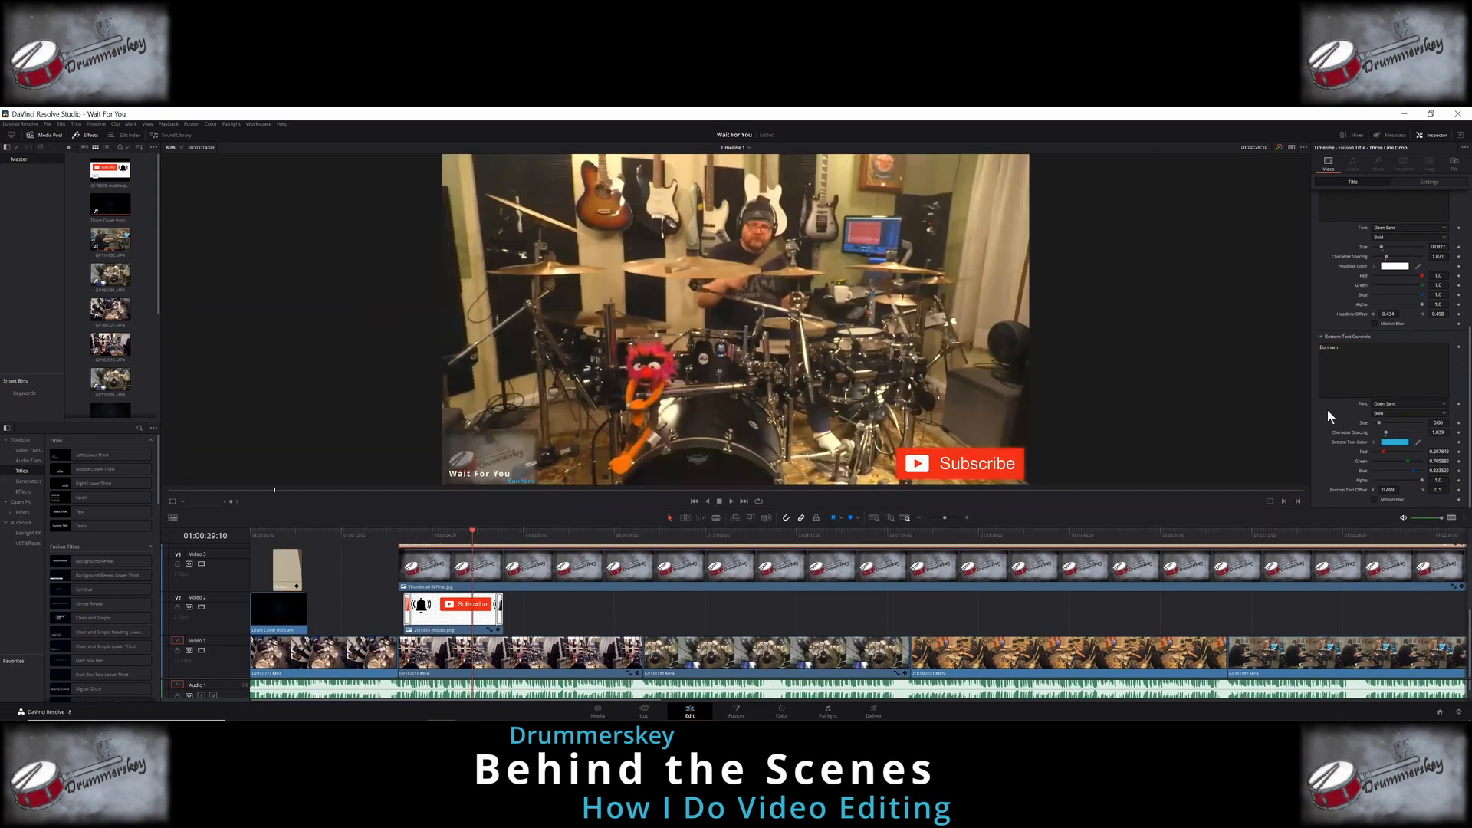
left_click(1356, 349)
type("nham")
left_click_drag(553, 508, 553, 479)
left_click(549, 527)
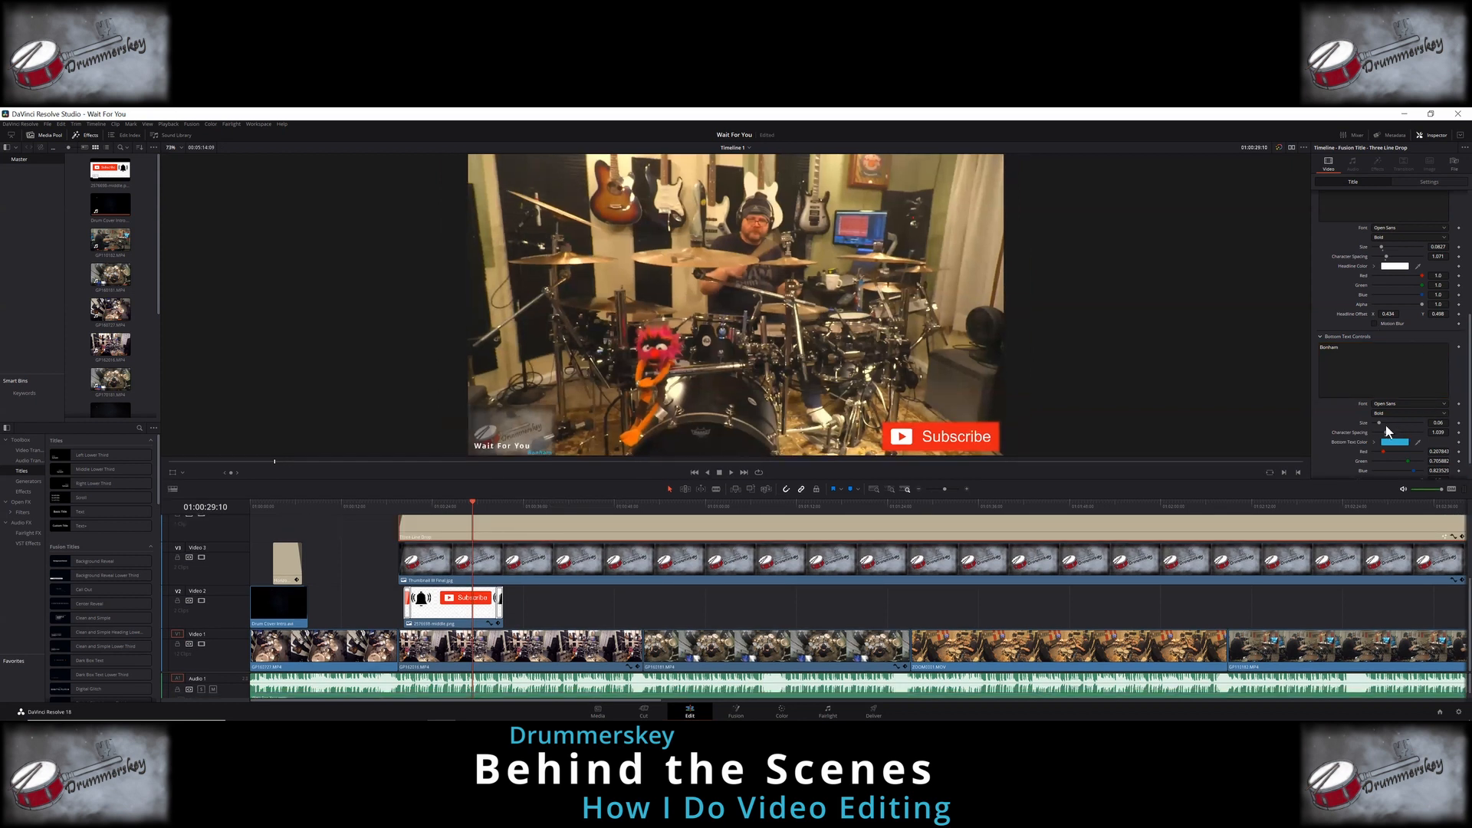
scroll(1462, 428, "down", 1)
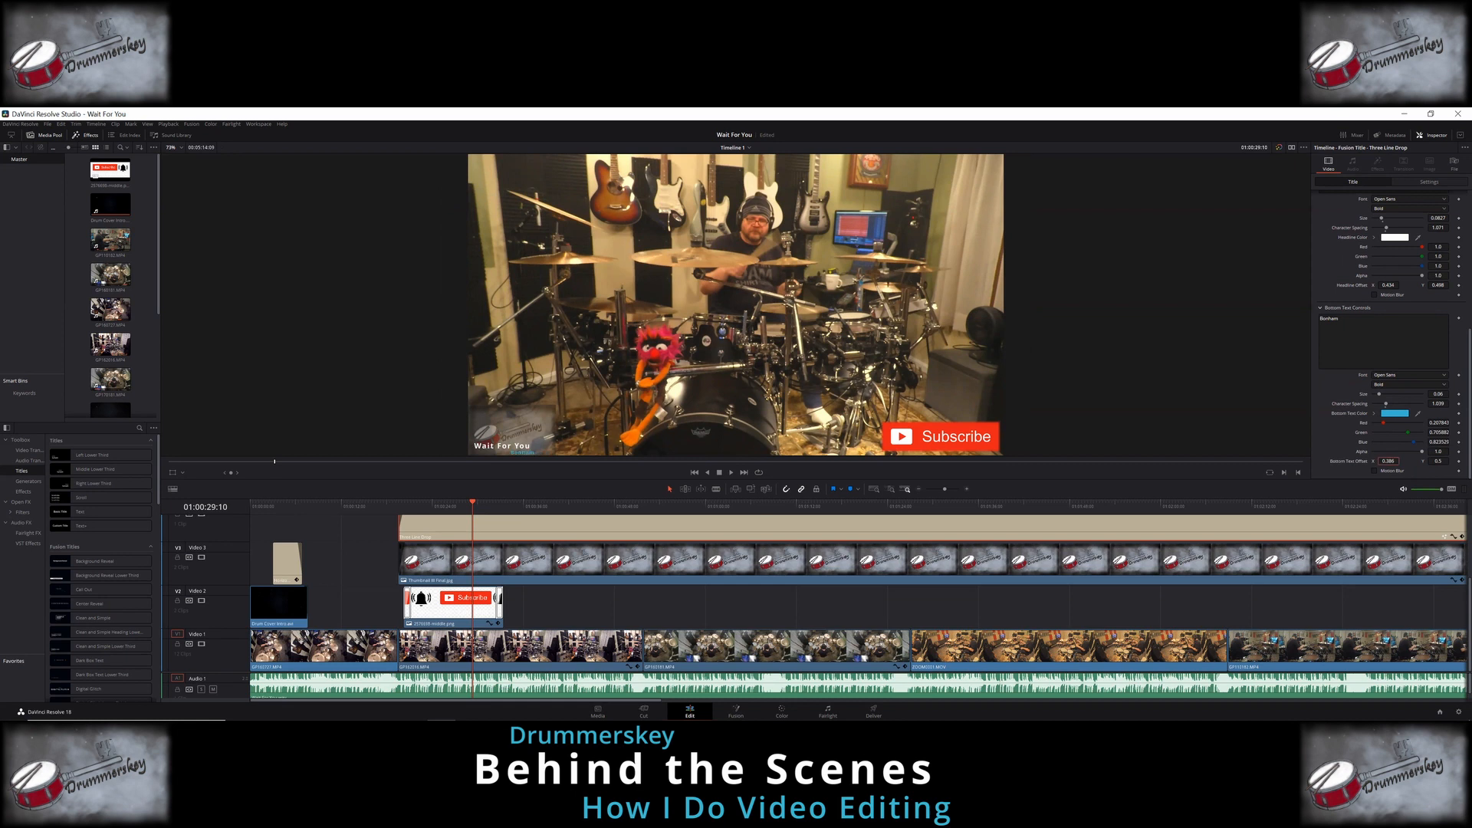
scroll(1459, 392, "up", 3)
left_click_drag(1388, 391, 1461, 392)
Step: Play the opening of the timeline to check the intro and its new title
left_click_drag(602, 481, 602, 341)
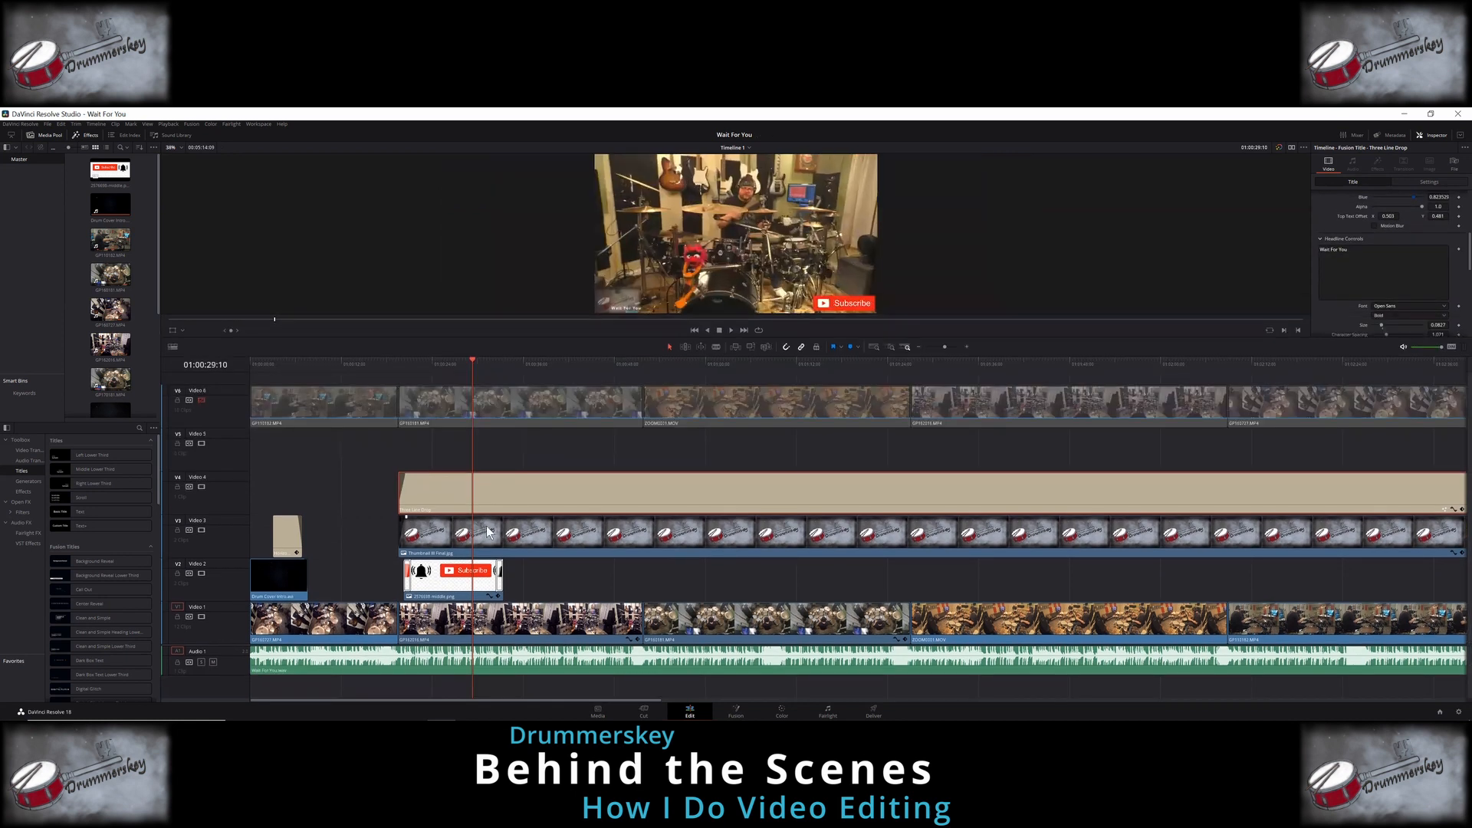
left_click(294, 475)
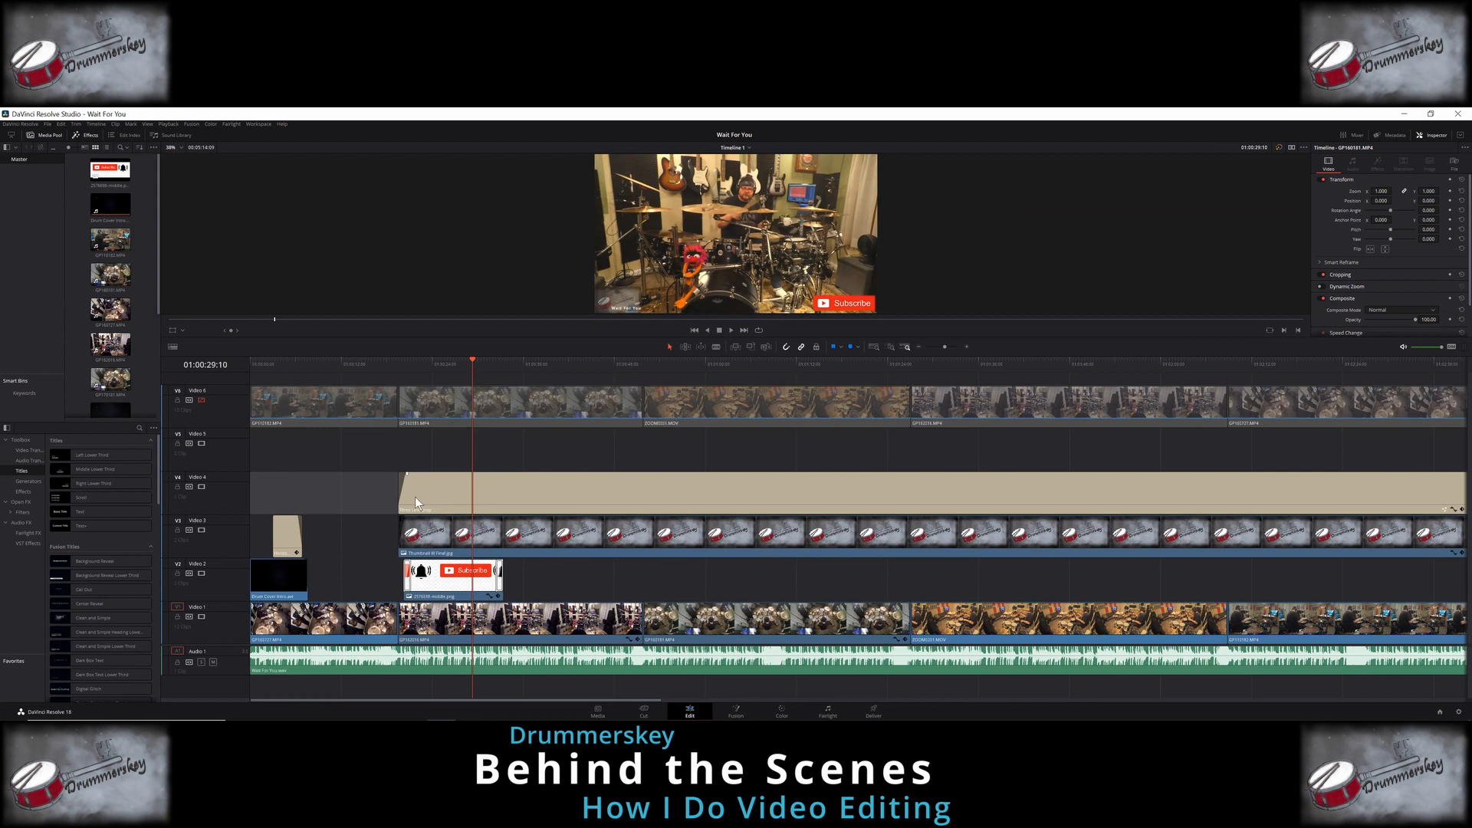
left_click(276, 365)
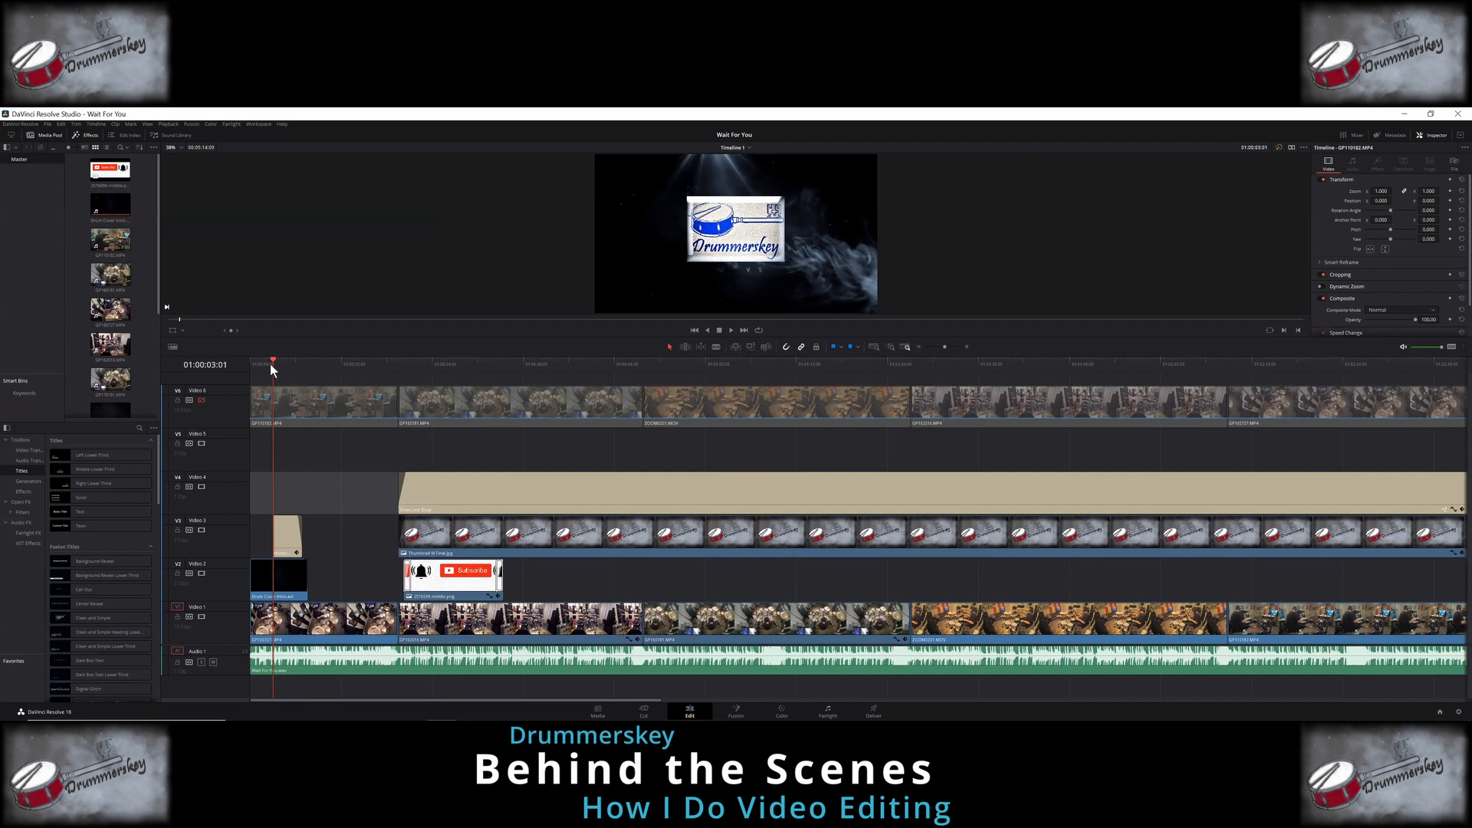
left_click(260, 365)
left_click(731, 329)
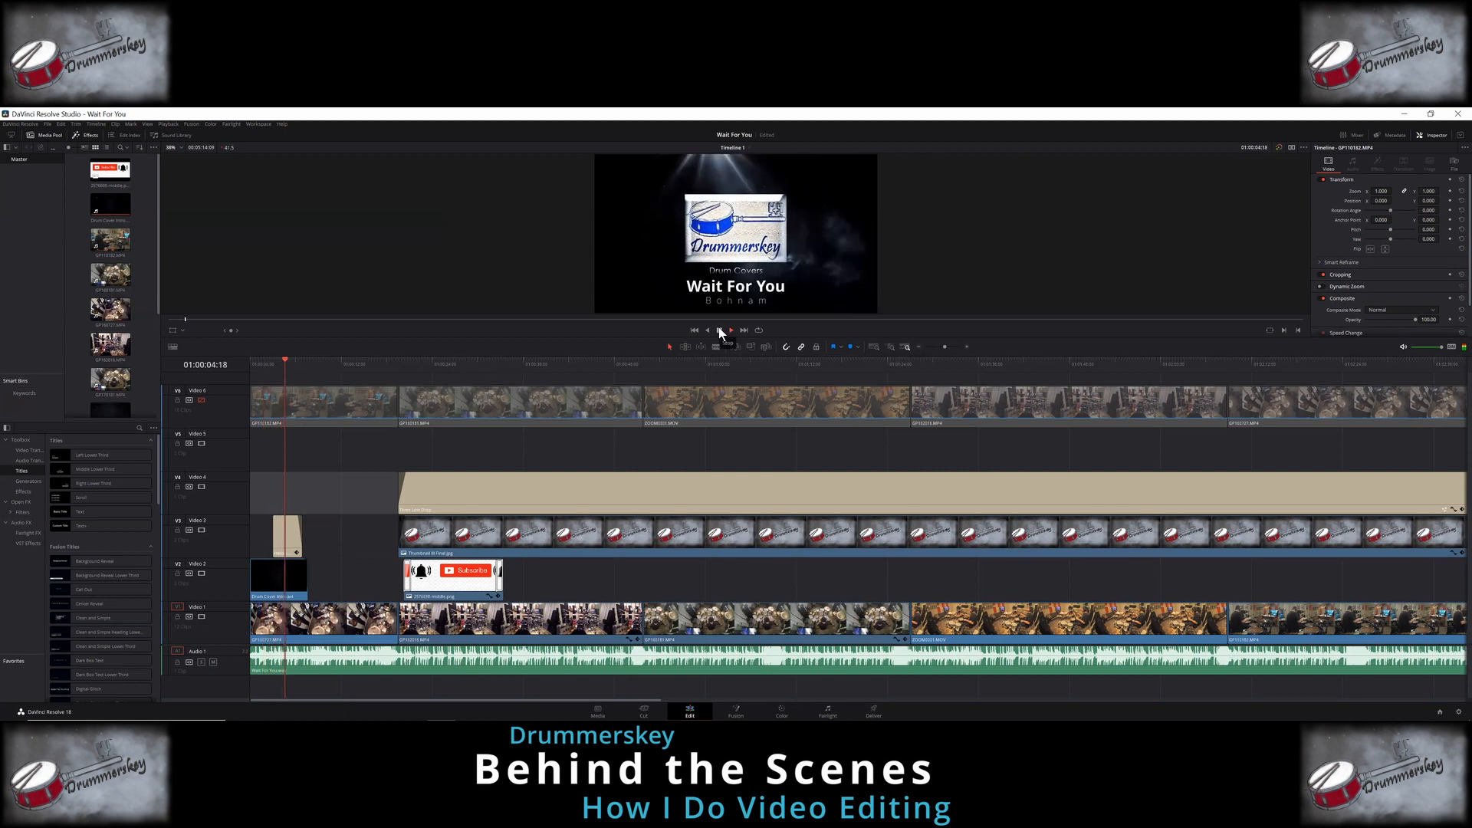
left_click(719, 330)
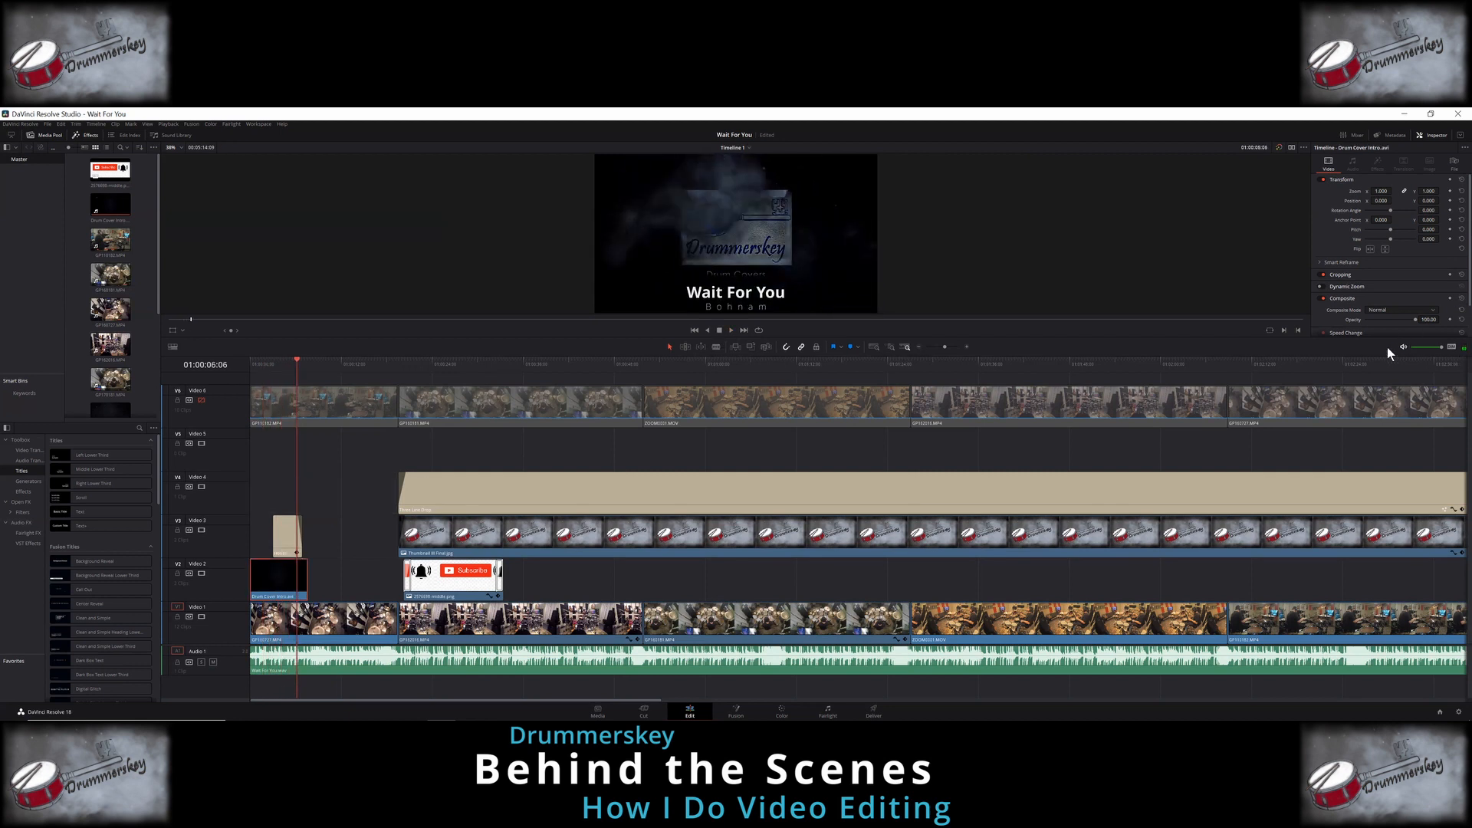
Step: Set the intro clip's opacity to 35 and play the opening from the start
left_click_drag(1373, 355, 1379, 466)
double_click(1429, 320)
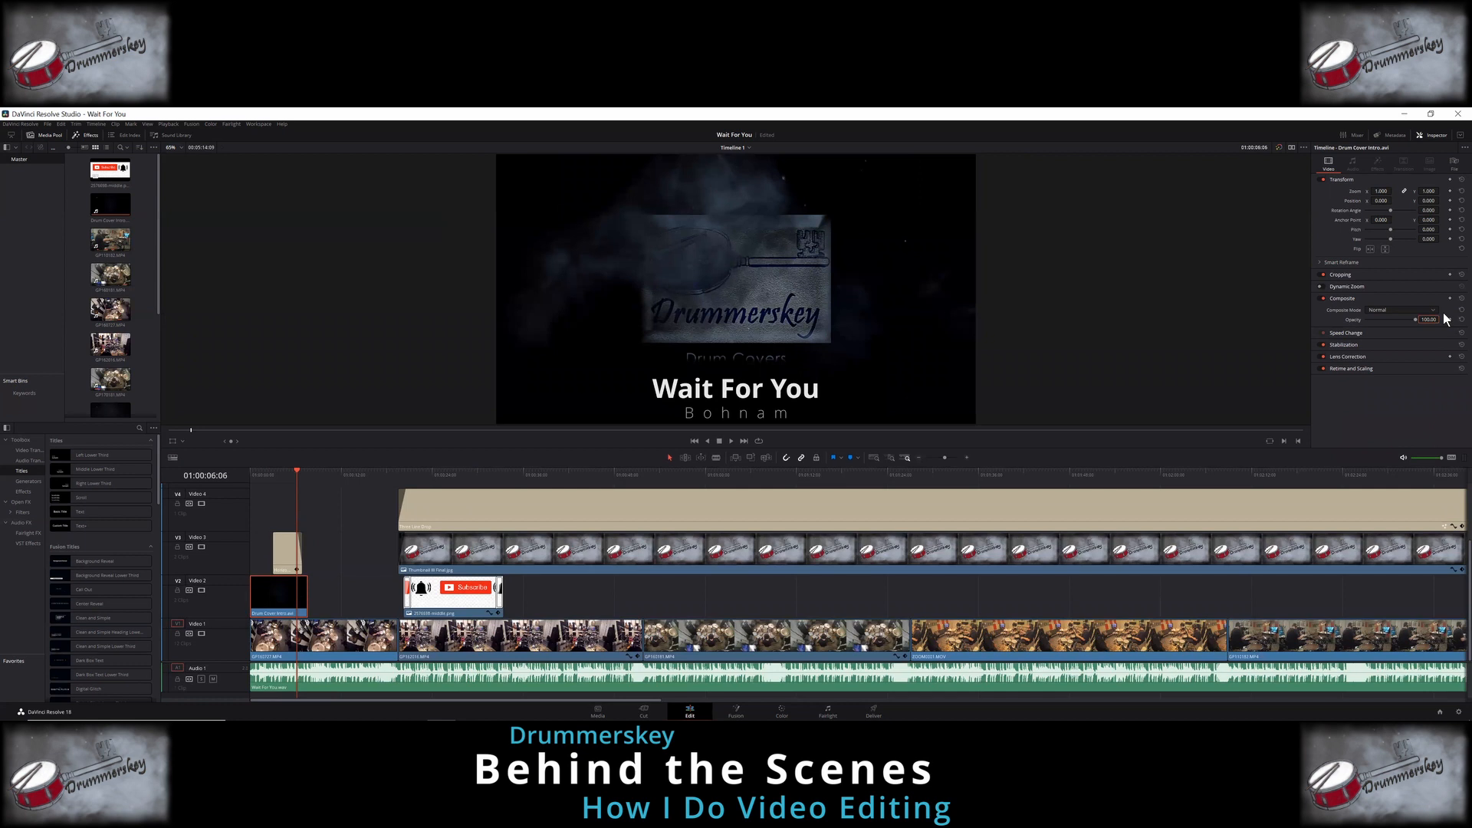
type("35")
key("Return")
left_click(257, 473)
left_click(250, 471)
left_click(732, 440)
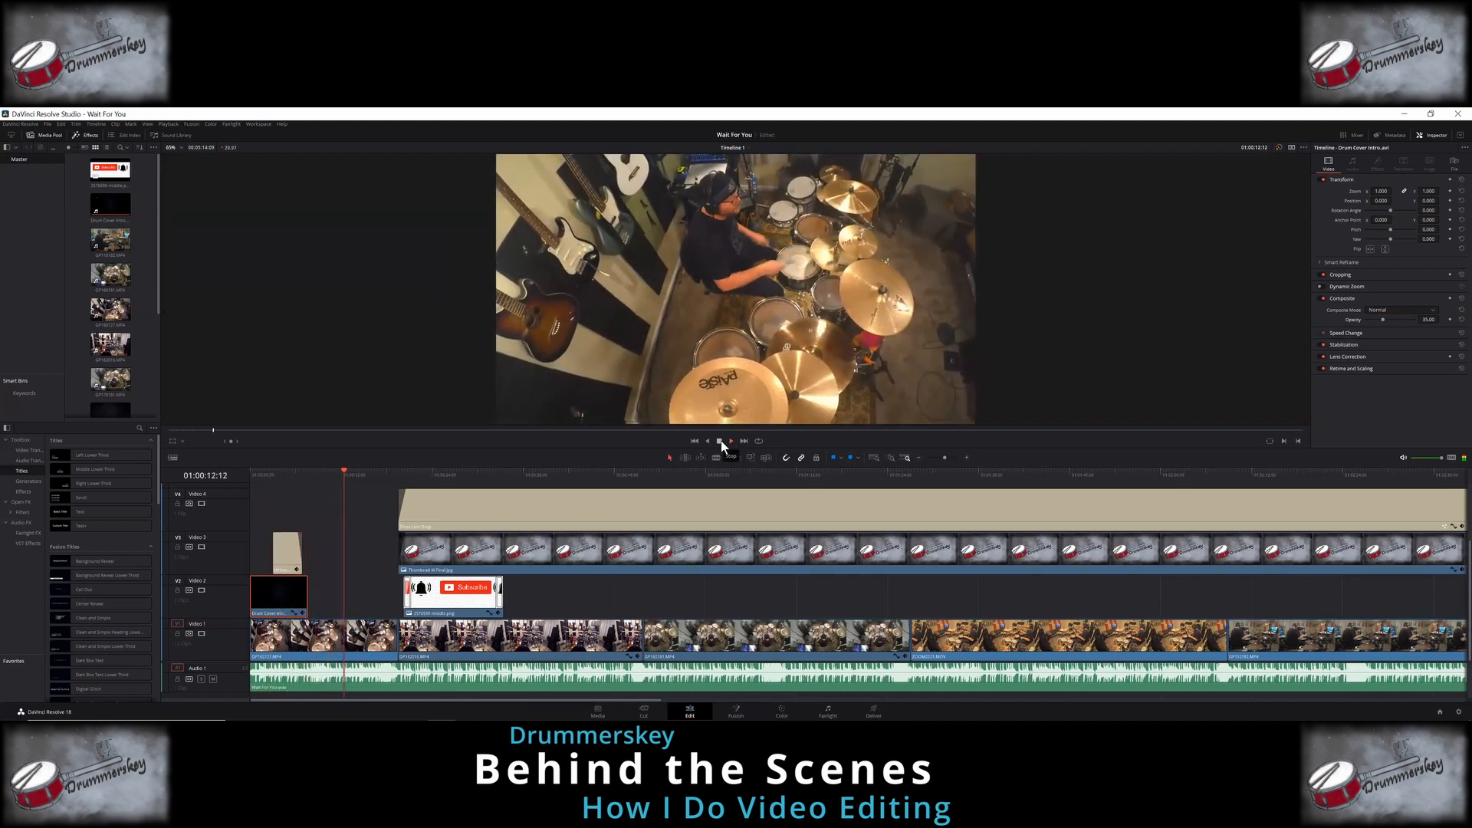
left_click(720, 440)
Step: Move the outro clip onto Video 2 so it starts at 01:04:57:18, where the song's audio ends
left_click(872, 456)
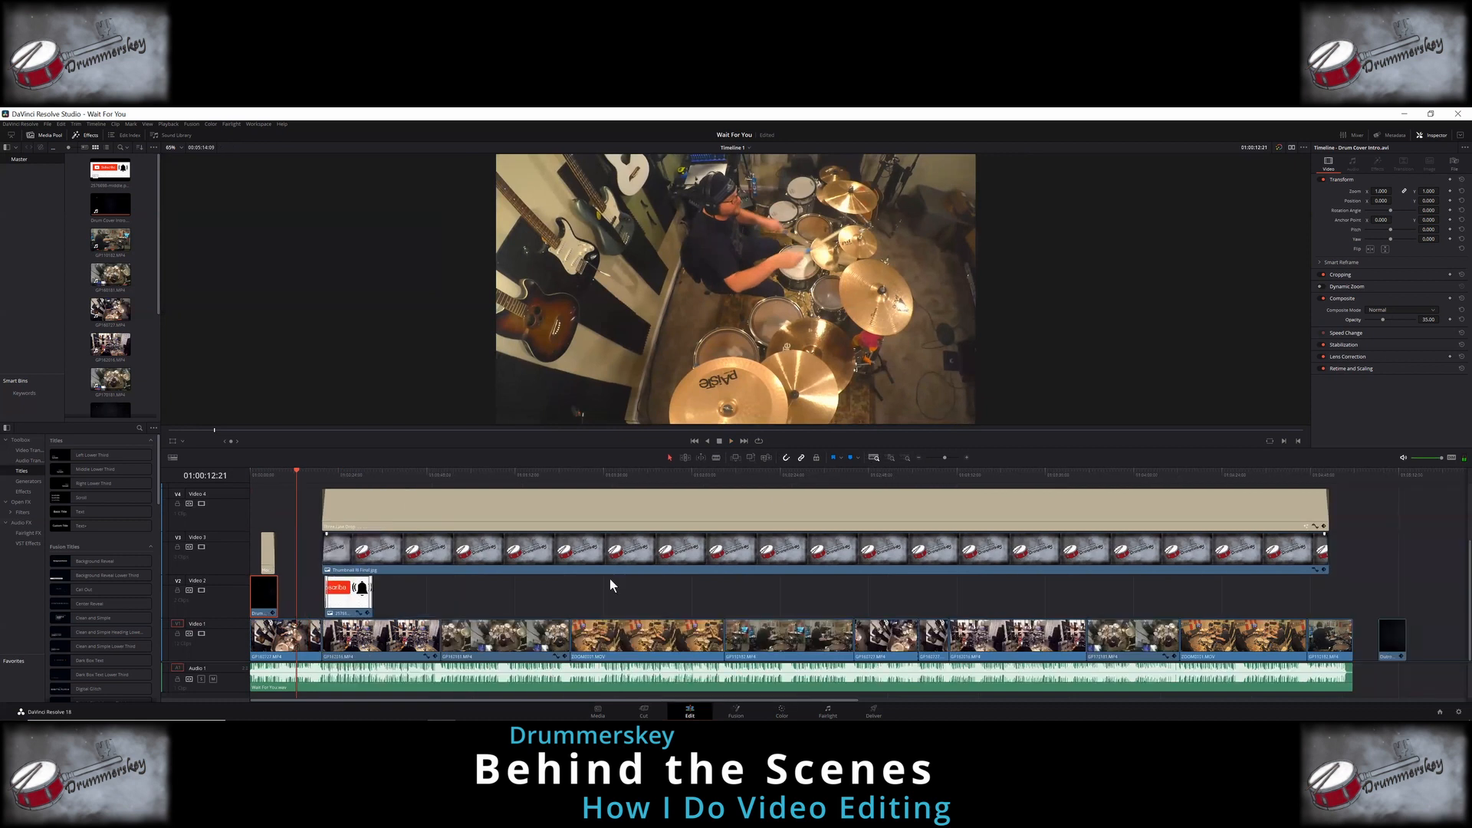
left_click(1339, 476)
left_click(730, 441)
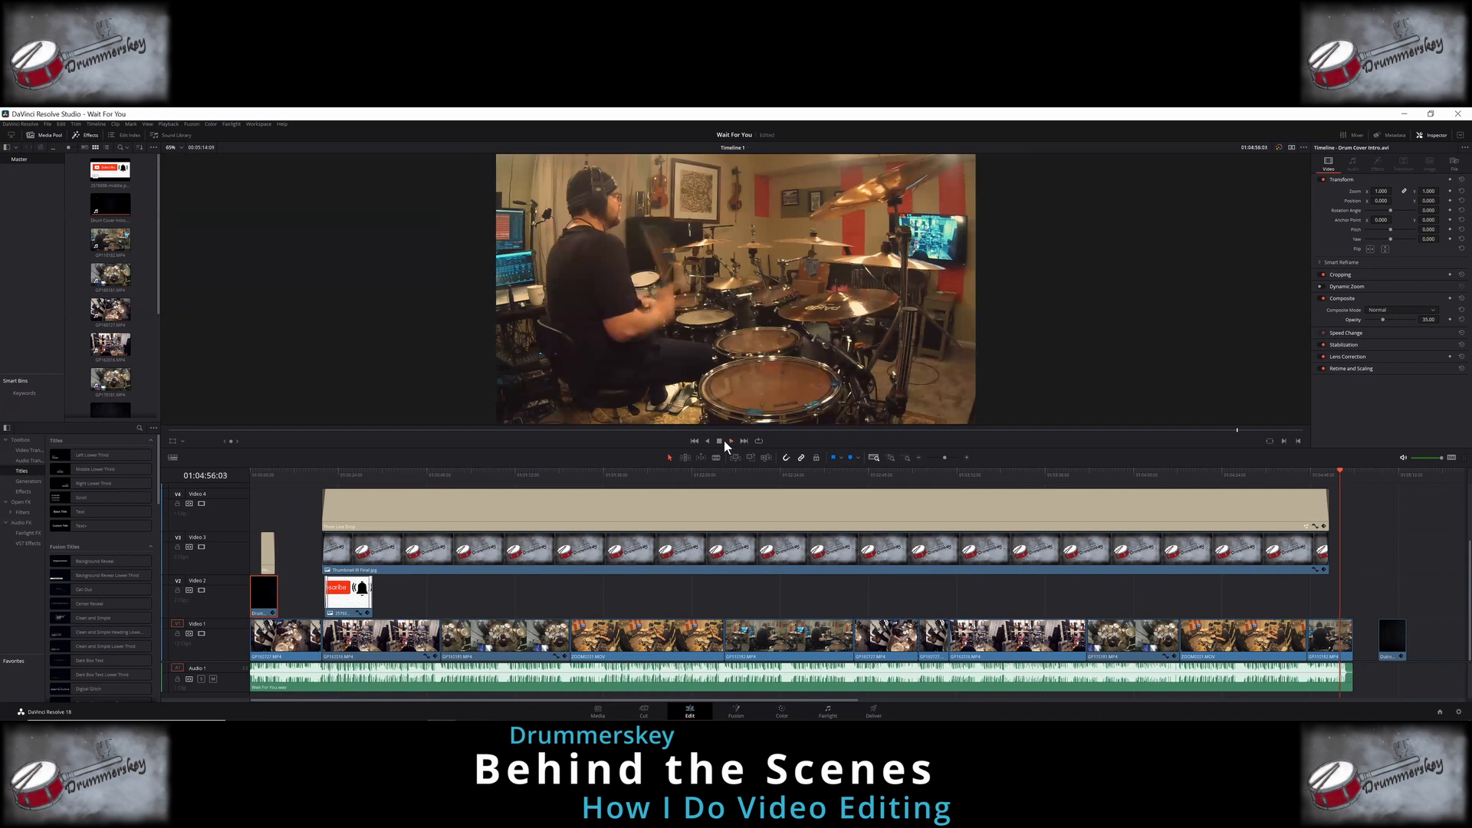
key("shift+z")
left_click(882, 478)
left_click_drag(1456, 650, 893, 591)
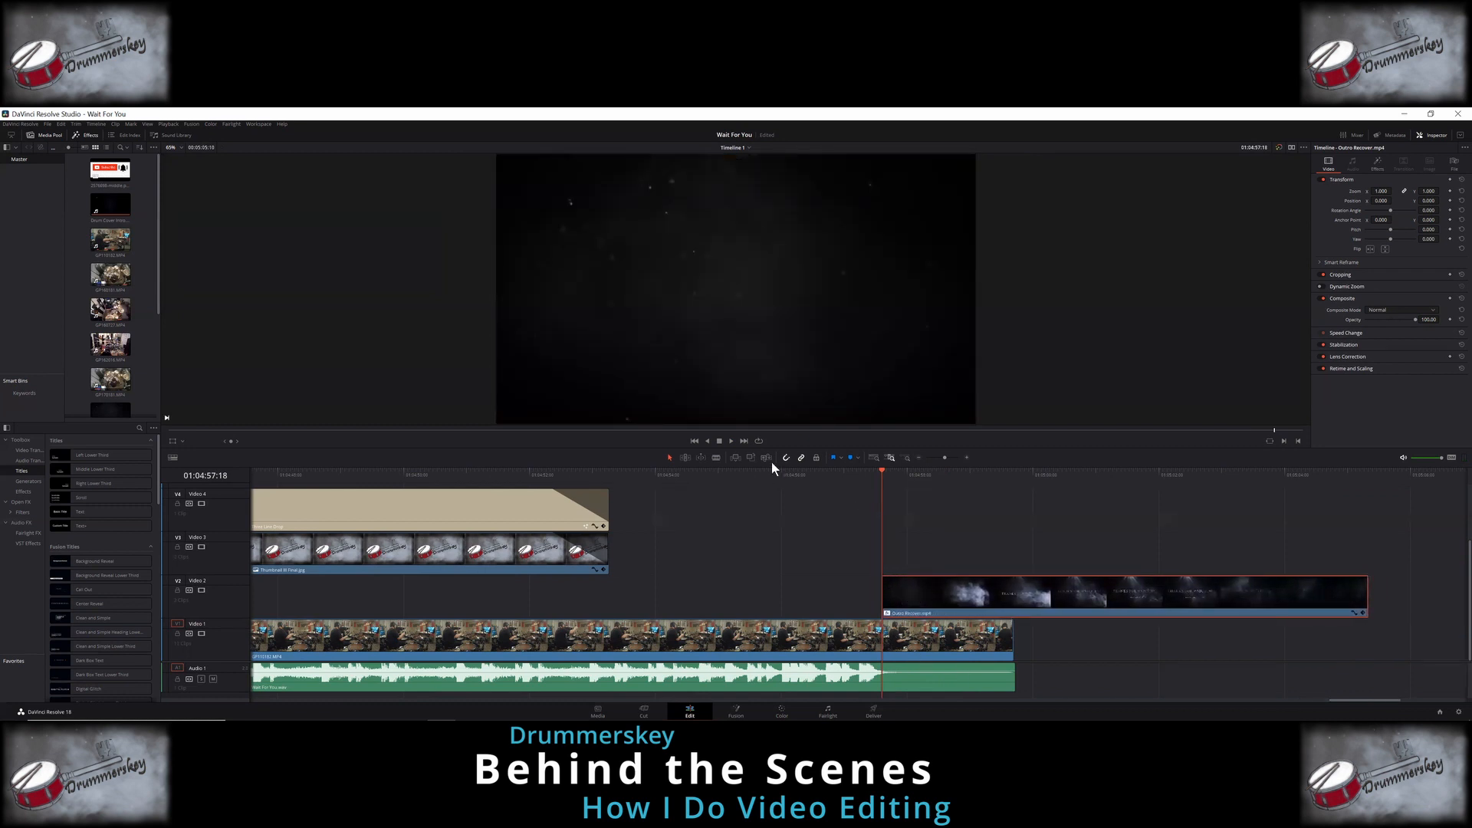
Step: Cut off the last drum clip at the outro's start and join the outro to it on Video 1, fading out the drum clip
left_click(714, 457)
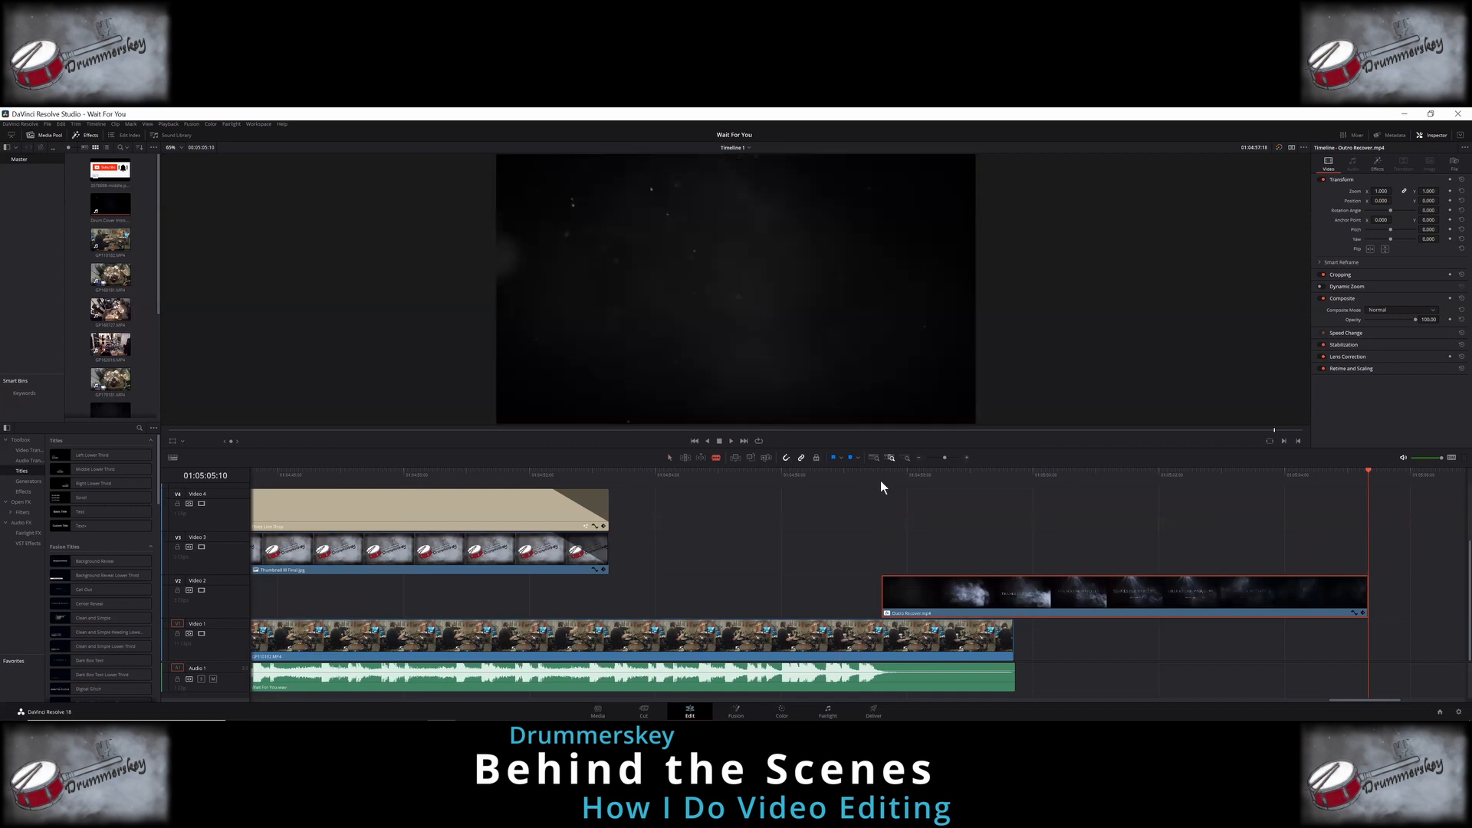
key("a")
right_click(921, 637)
left_click(944, 472)
left_click_drag(924, 609, 844, 623)
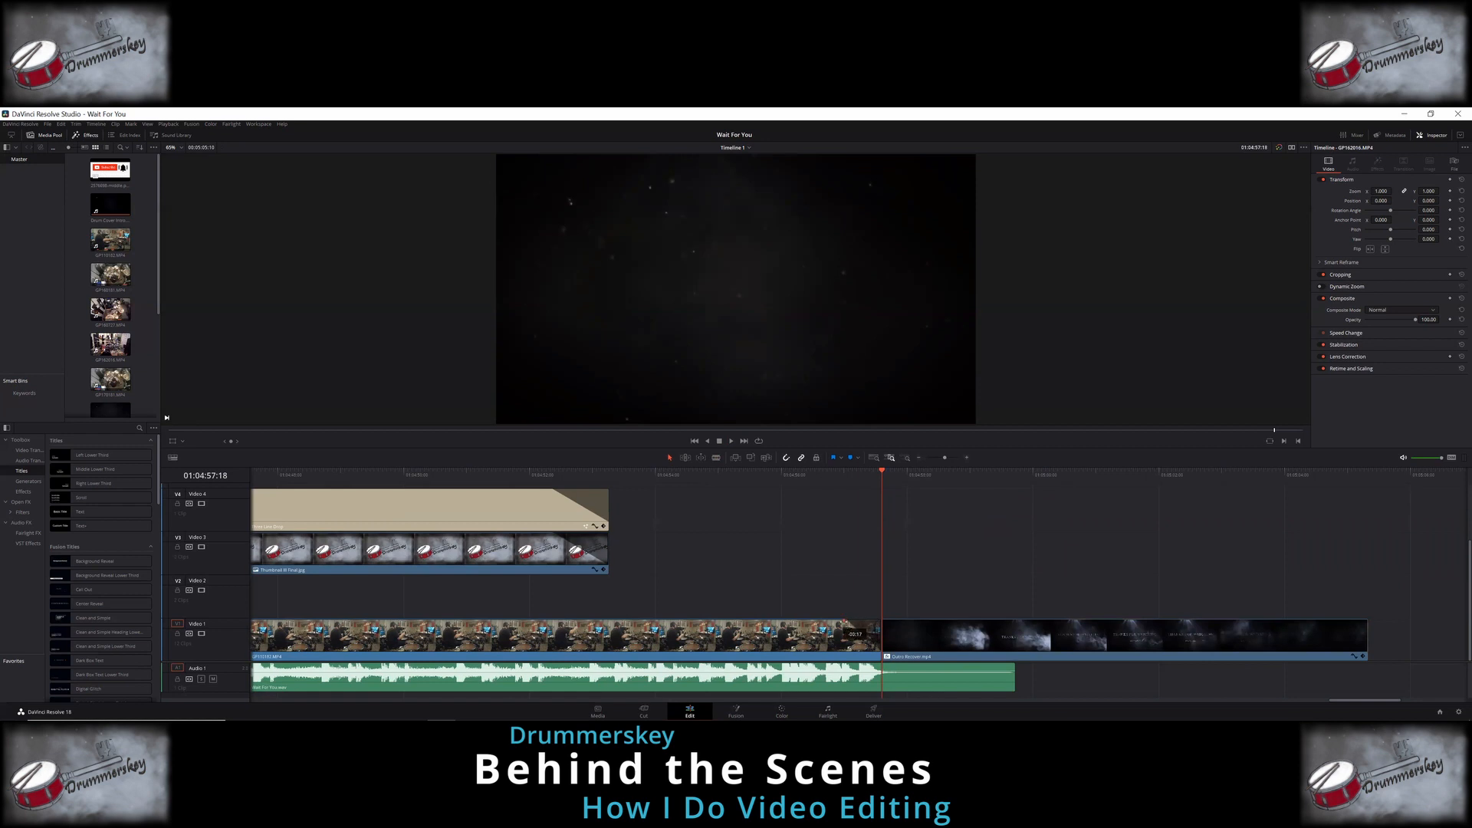
Step: Extend the text overlay and logo clips together to the start of the outro
left_click(872, 458)
left_click(1340, 551)
left_click(1324, 524, "ctrl")
left_click_drag(1359, 539, 1372, 539)
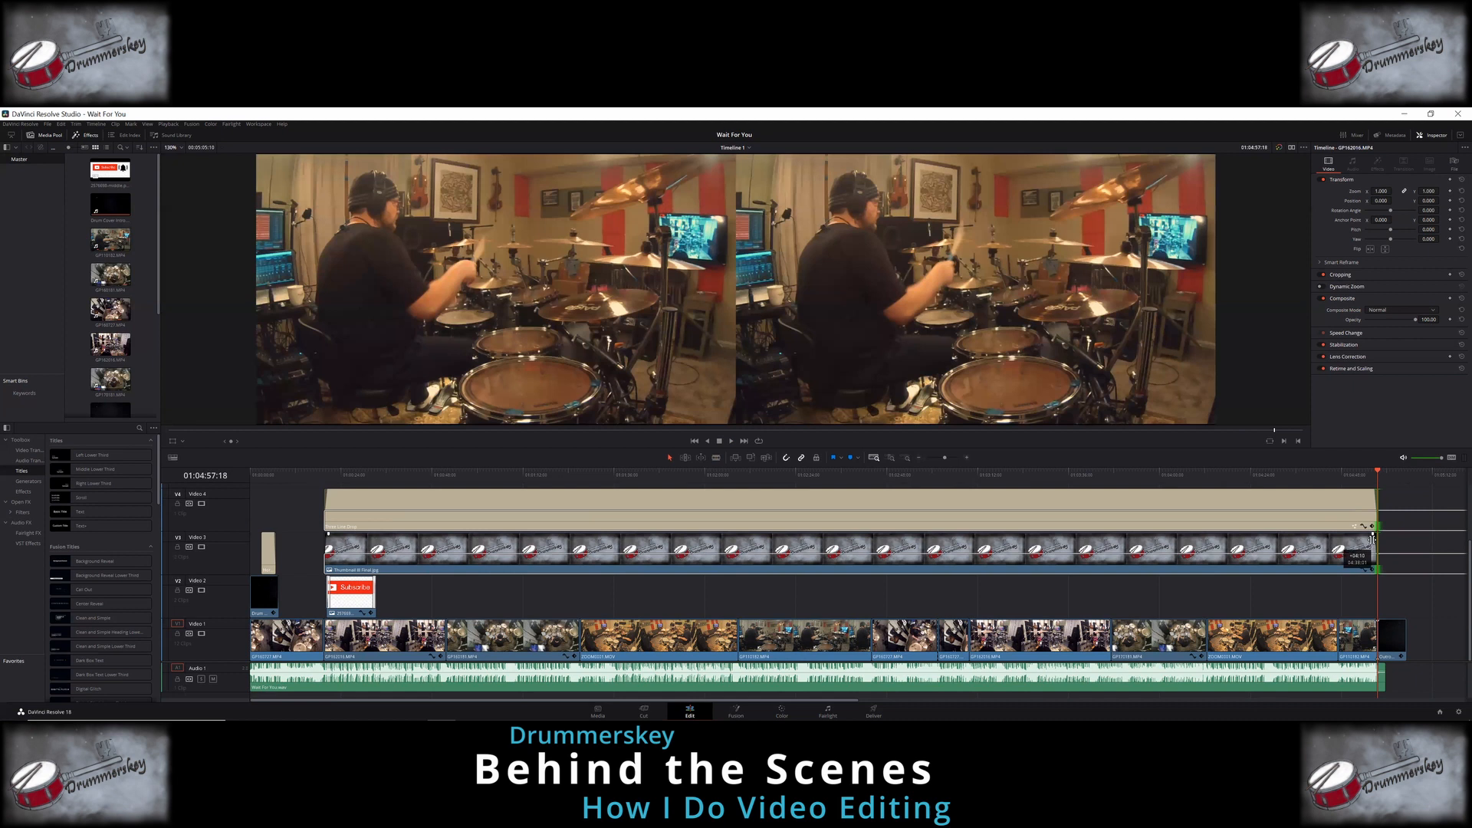
Step: Copy the Subscribe graphic and paste it on Video 2 at 01:02:20:00
left_click(345, 600)
right_click(346, 600)
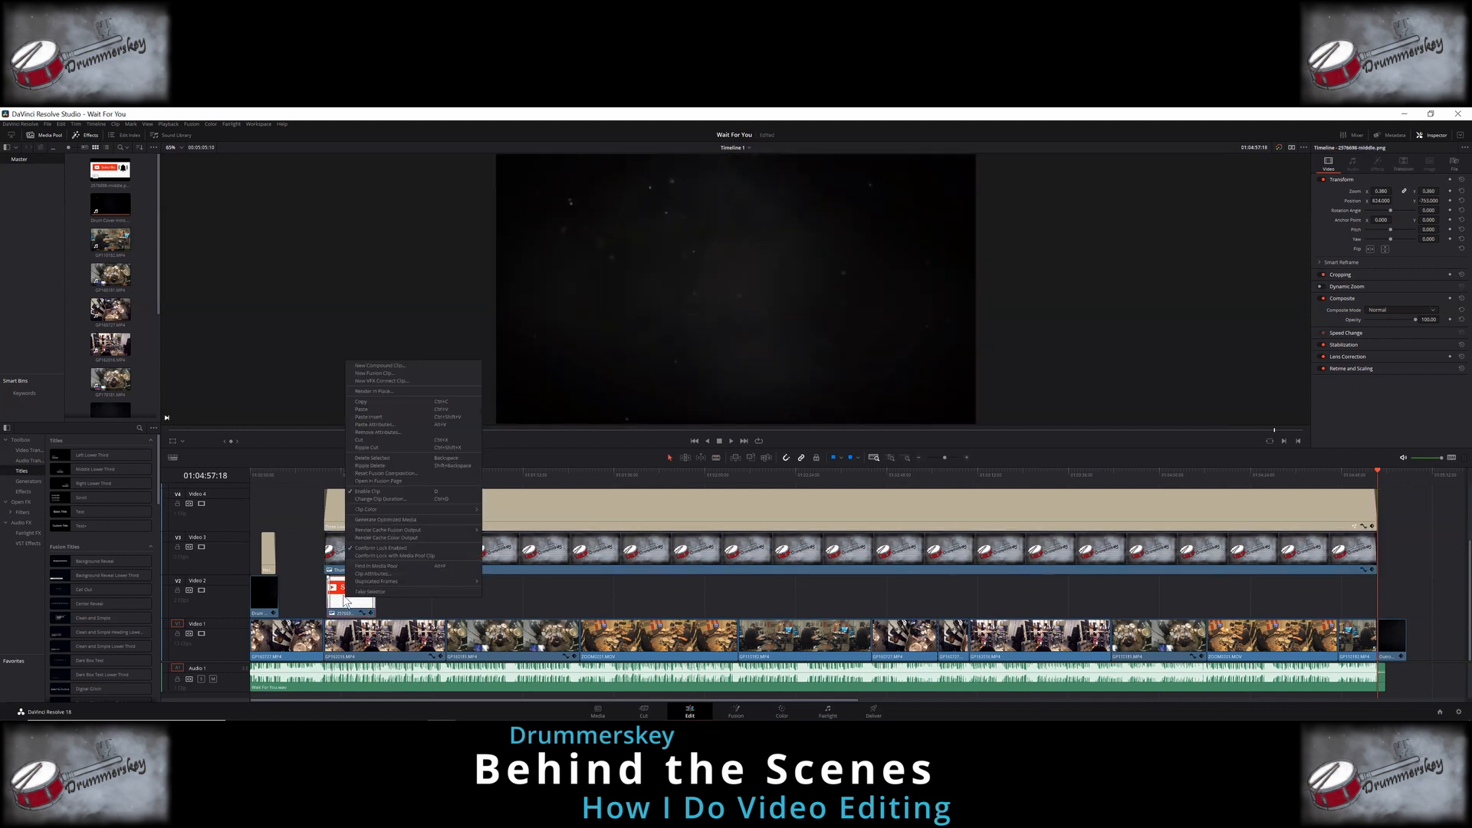
left_click(370, 402)
left_click(779, 476)
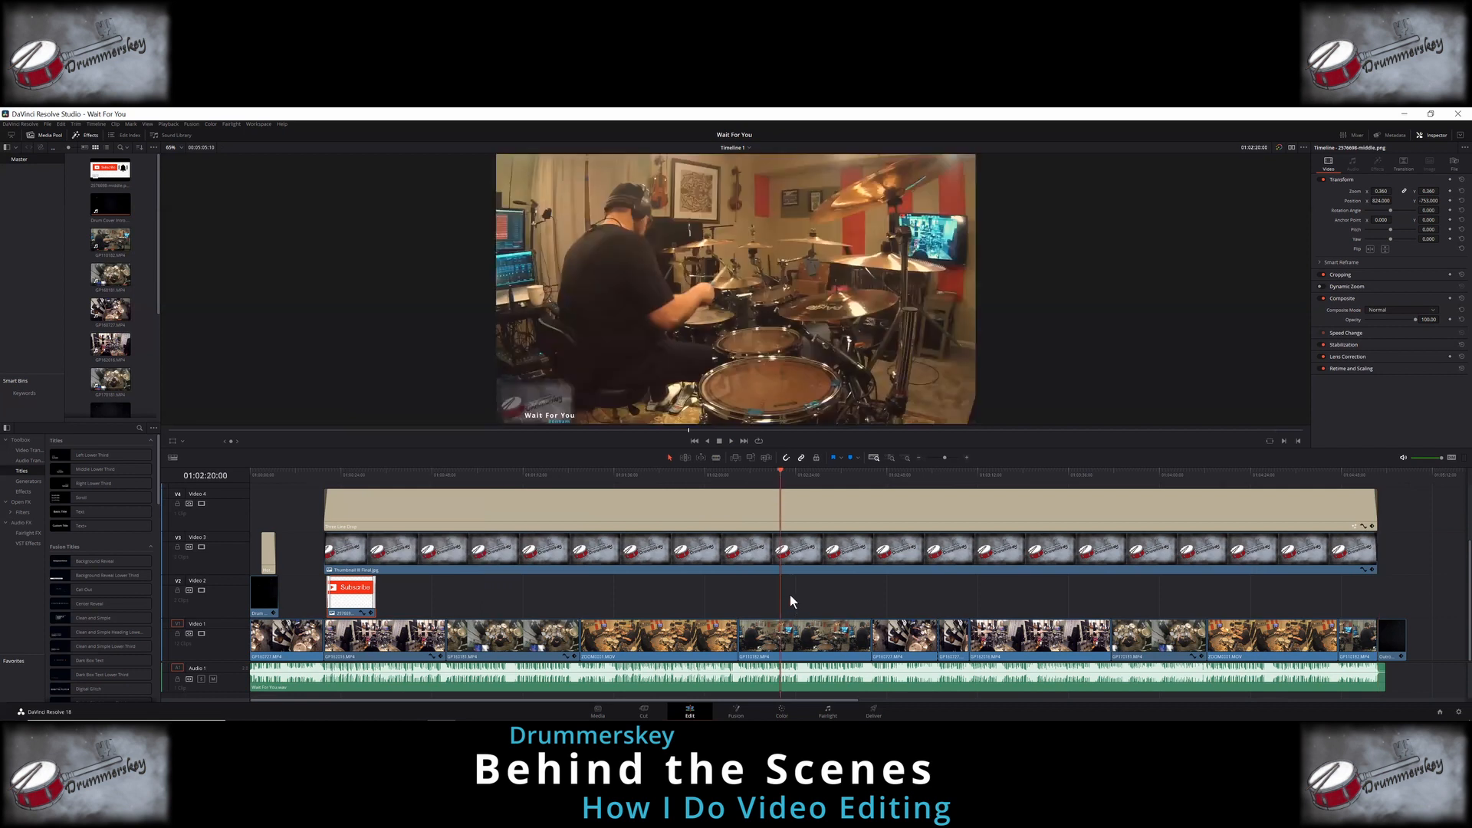
key("ctrl+v")
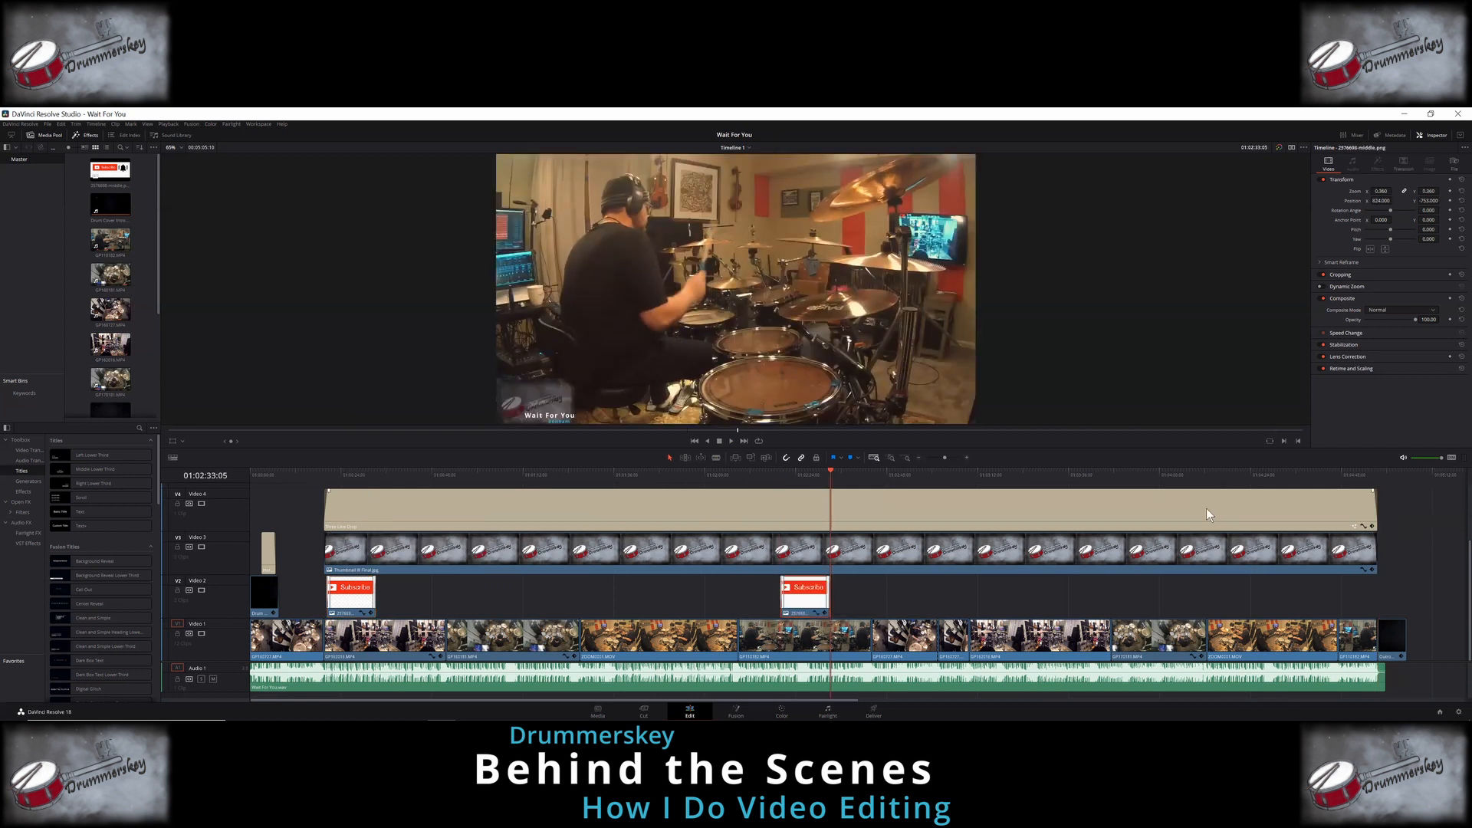
Step: Paste another Subscribe graphic on Video 2 at 01:04:18:26 and shift it slightly later
left_click(1230, 472)
right_click(1258, 587)
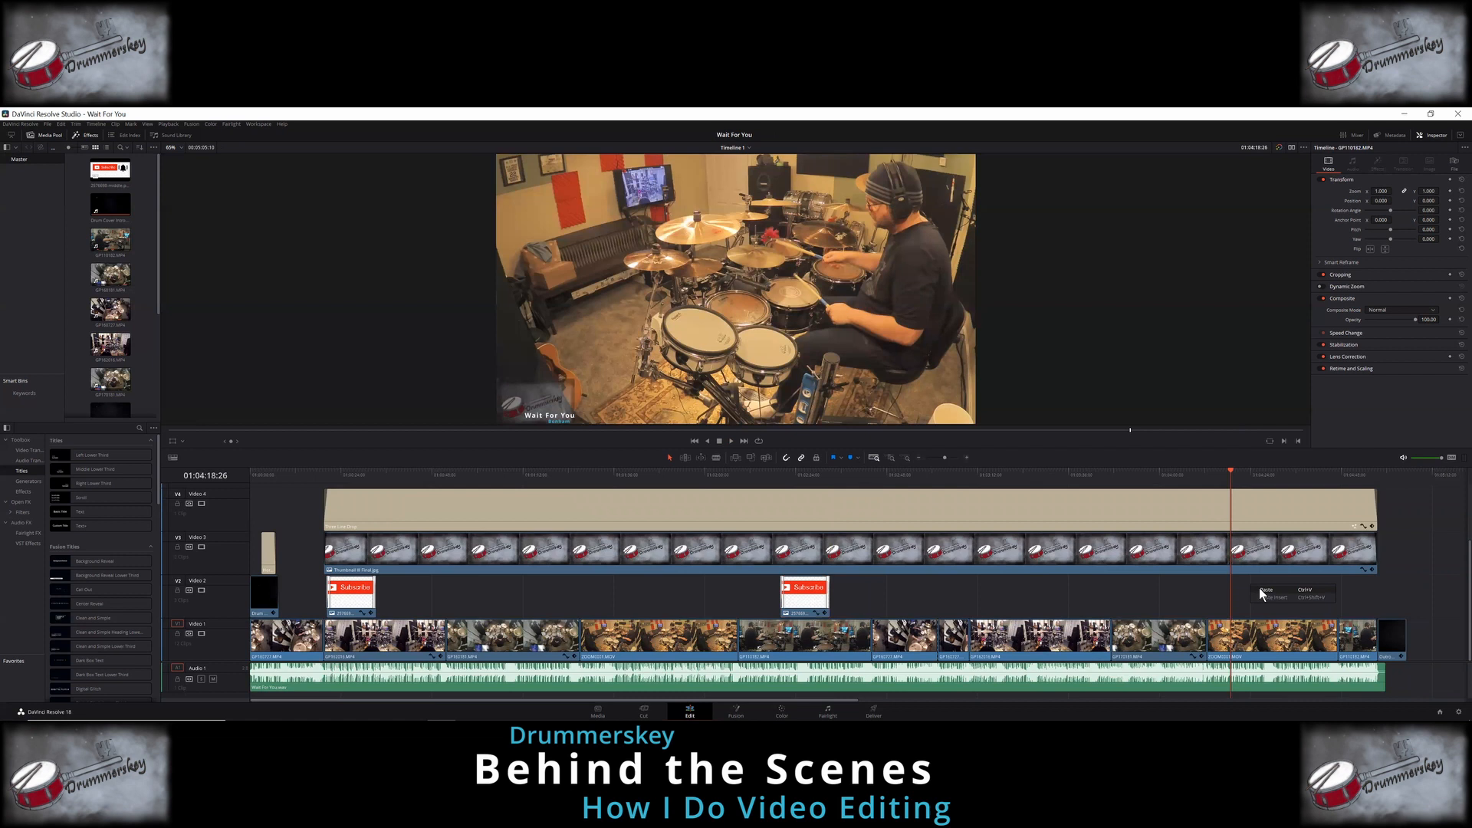
left_click(1265, 590)
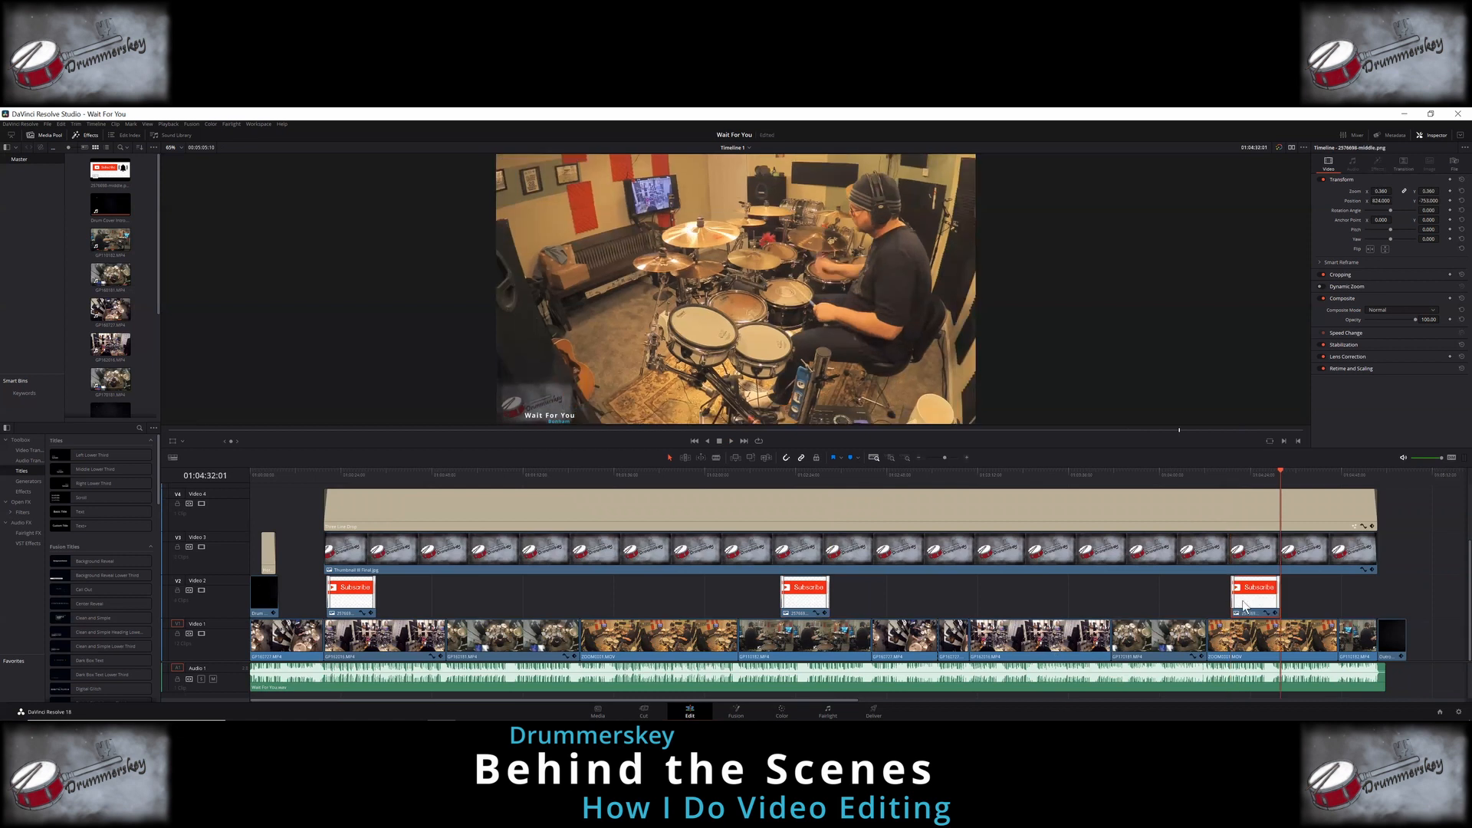
left_click_drag(1243, 605, 1277, 604)
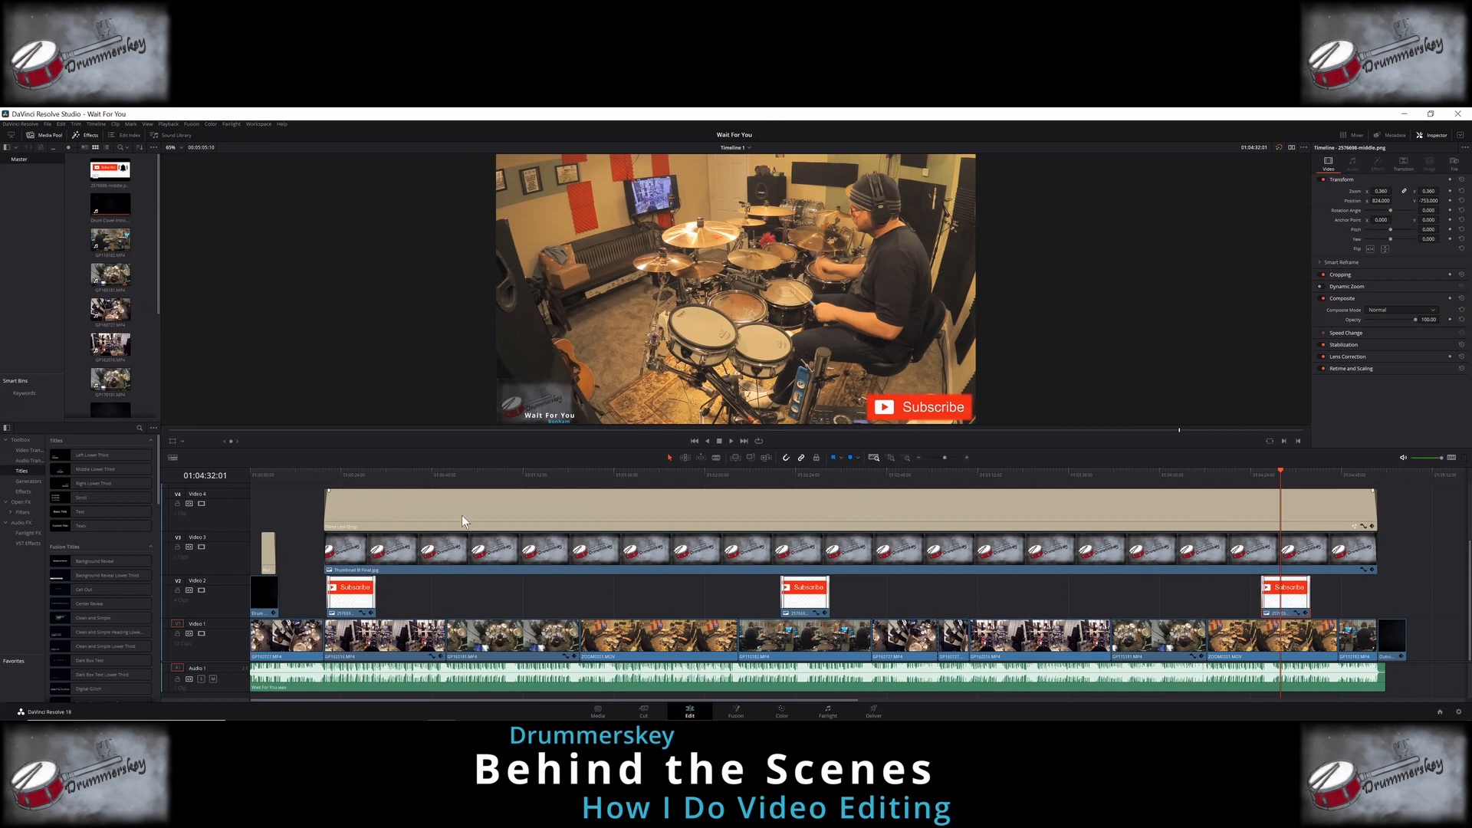
Step: Open the delivery settings, choose the YouTube 1080p preset, and name the output file "Wait For You"
left_click_drag(396, 448, 414, 300)
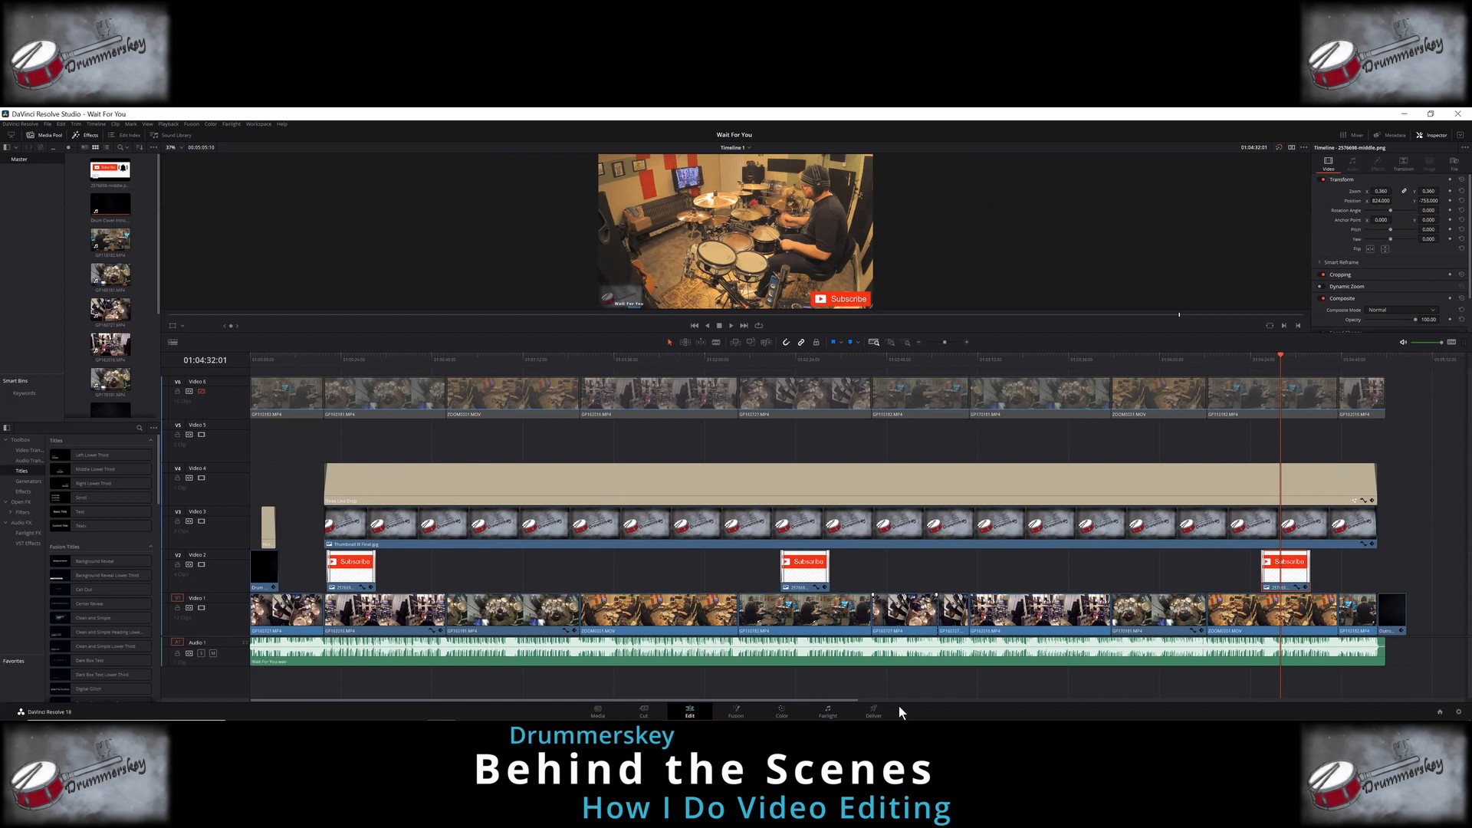
left_click(873, 709)
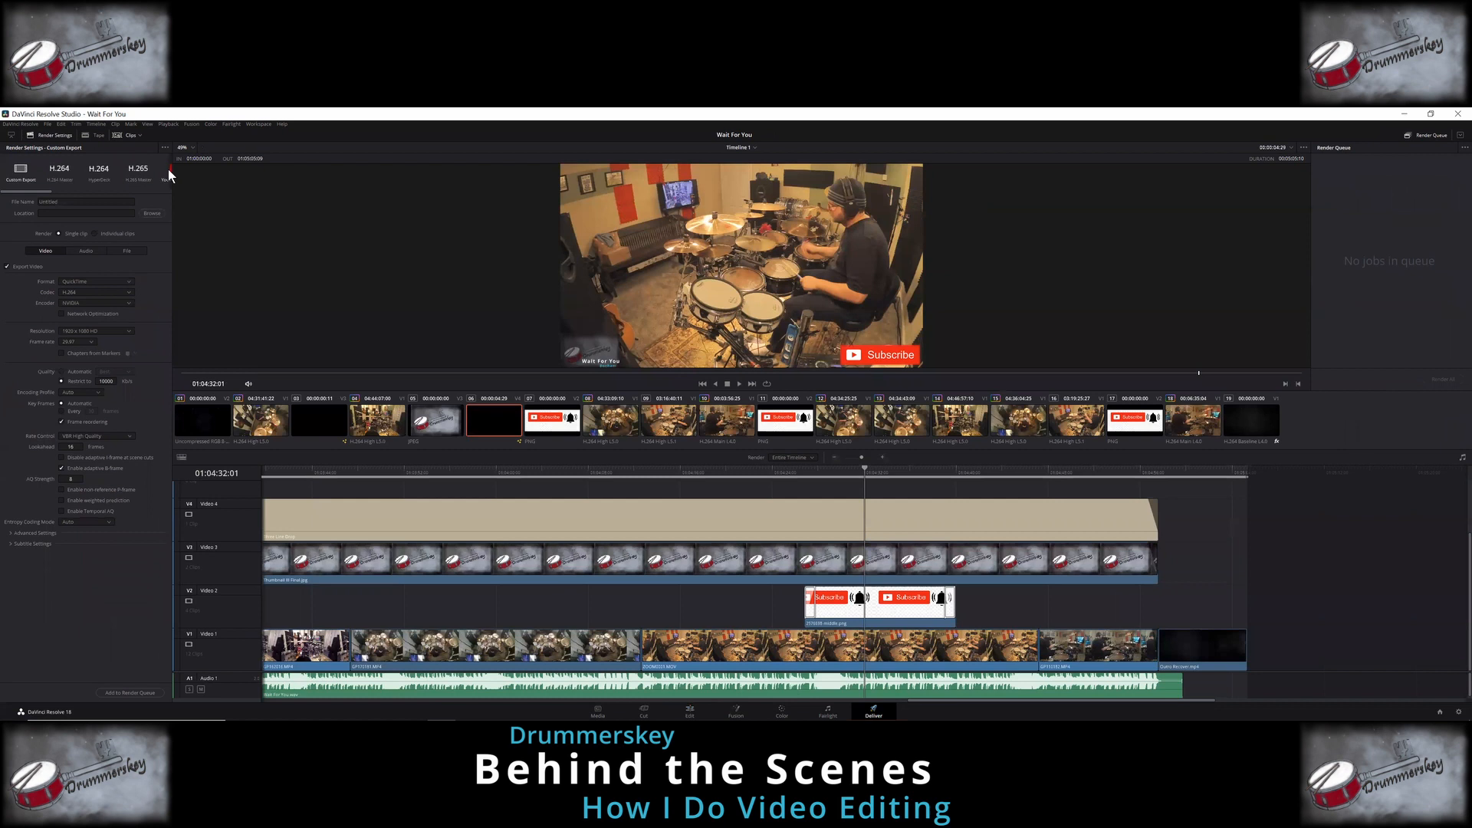
left_click_drag(76, 202, 20, 204)
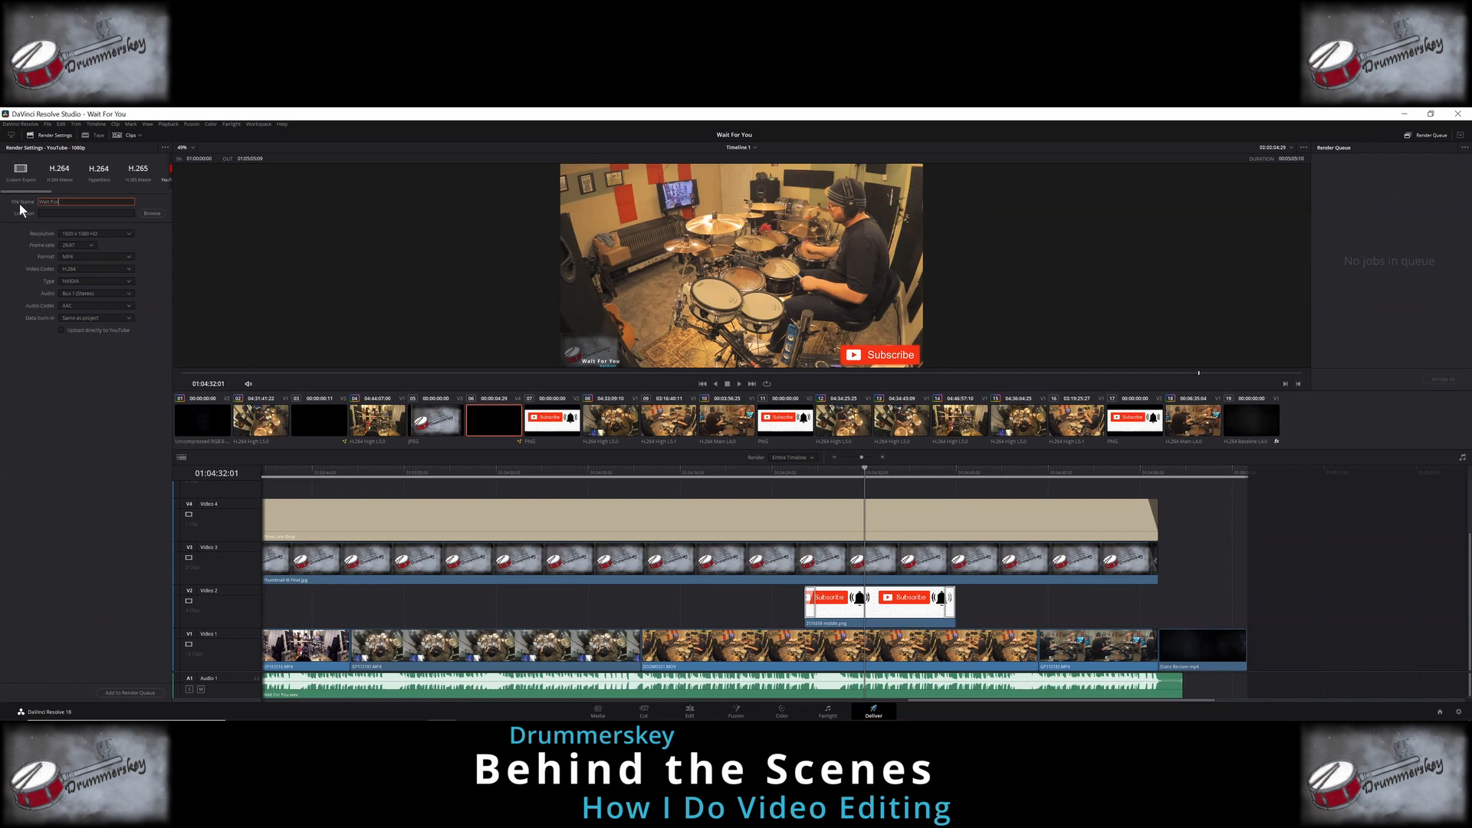
Step: Set the render destination to the Videos folder inside "Videos and Video Projects" on the Recording (E:) drive
left_click(144, 213)
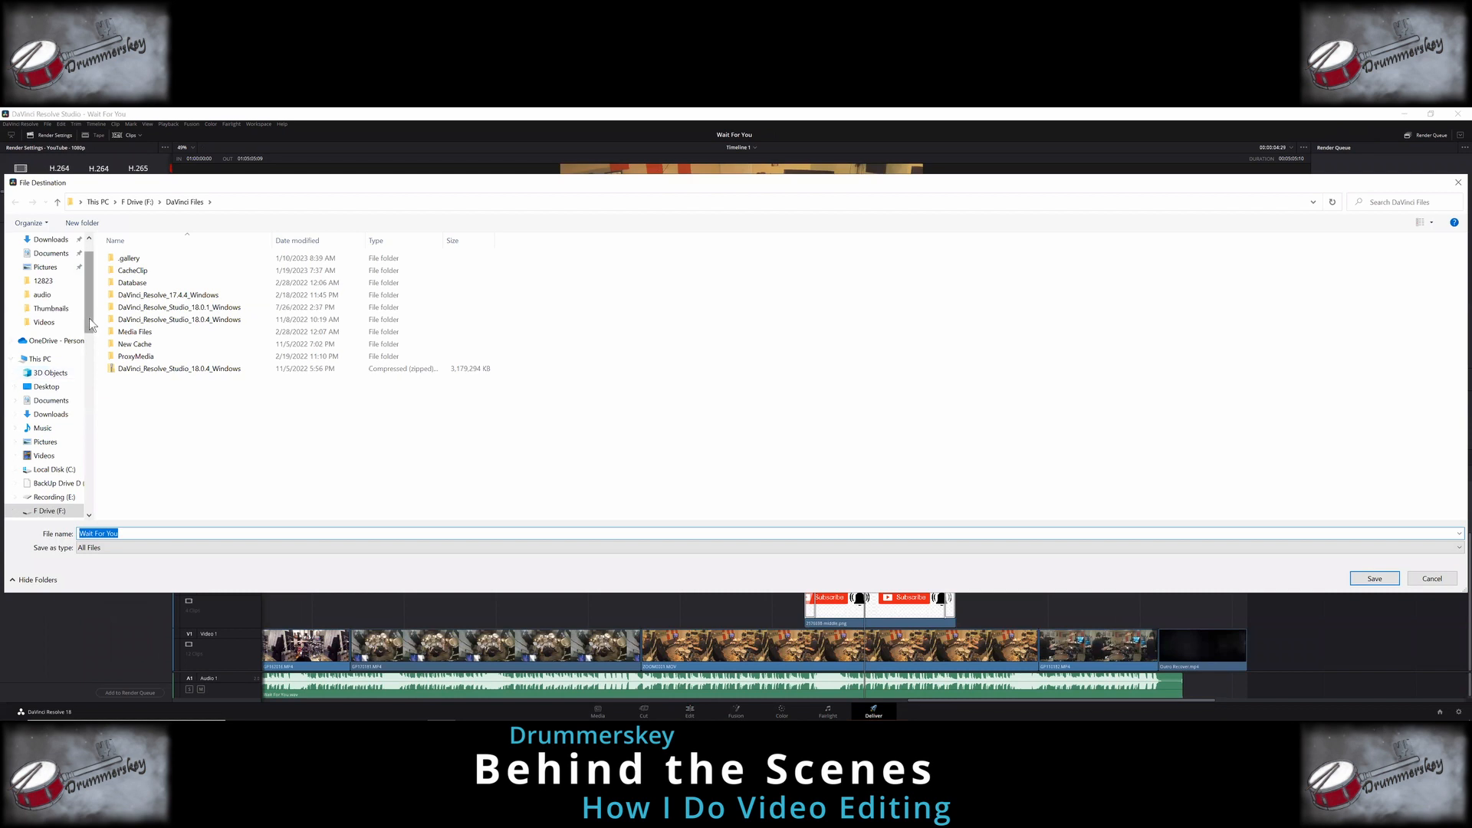
left_click_drag(88, 333, 86, 485)
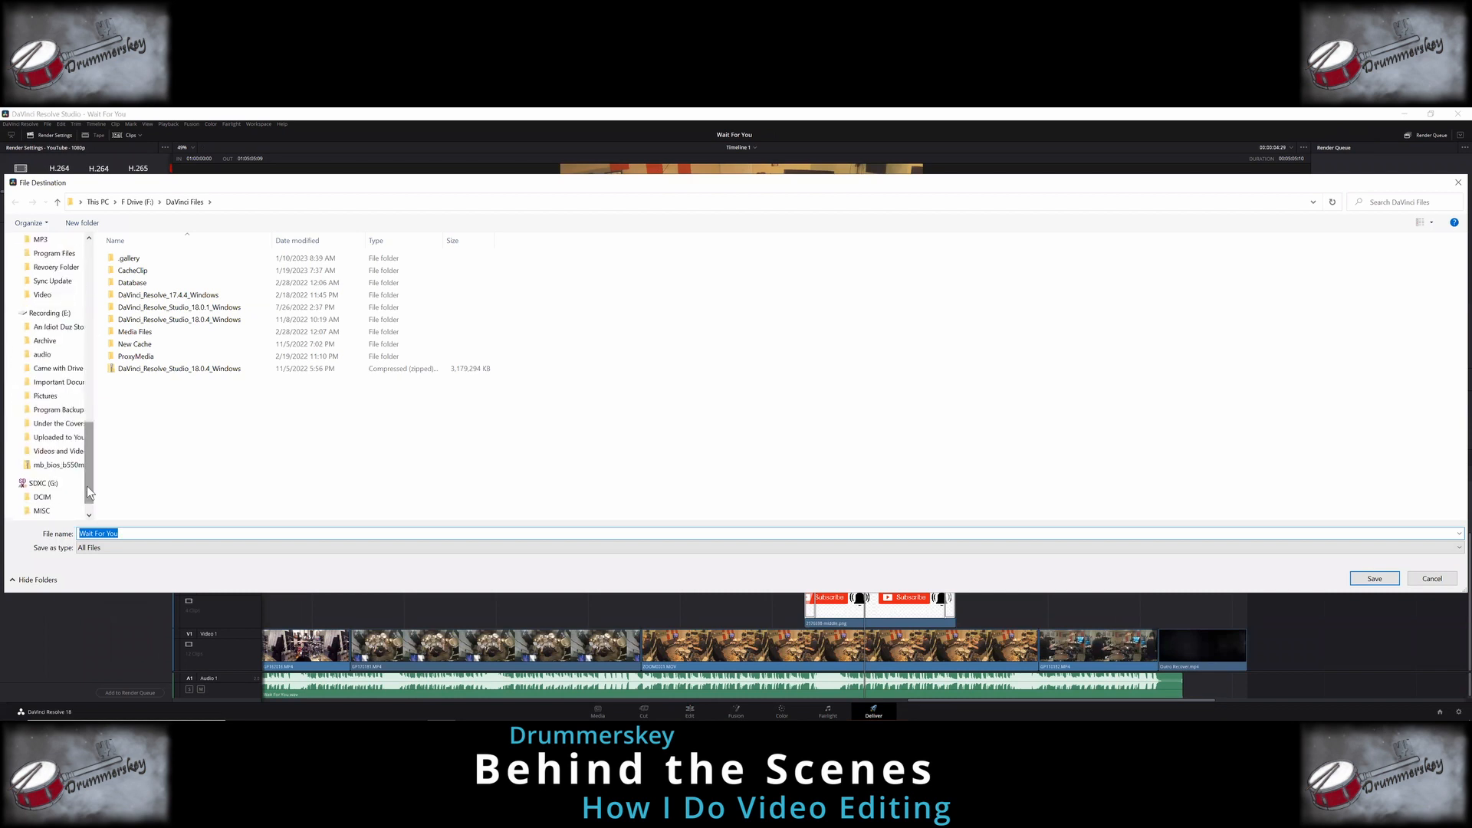
left_click(58, 451)
left_click(152, 310)
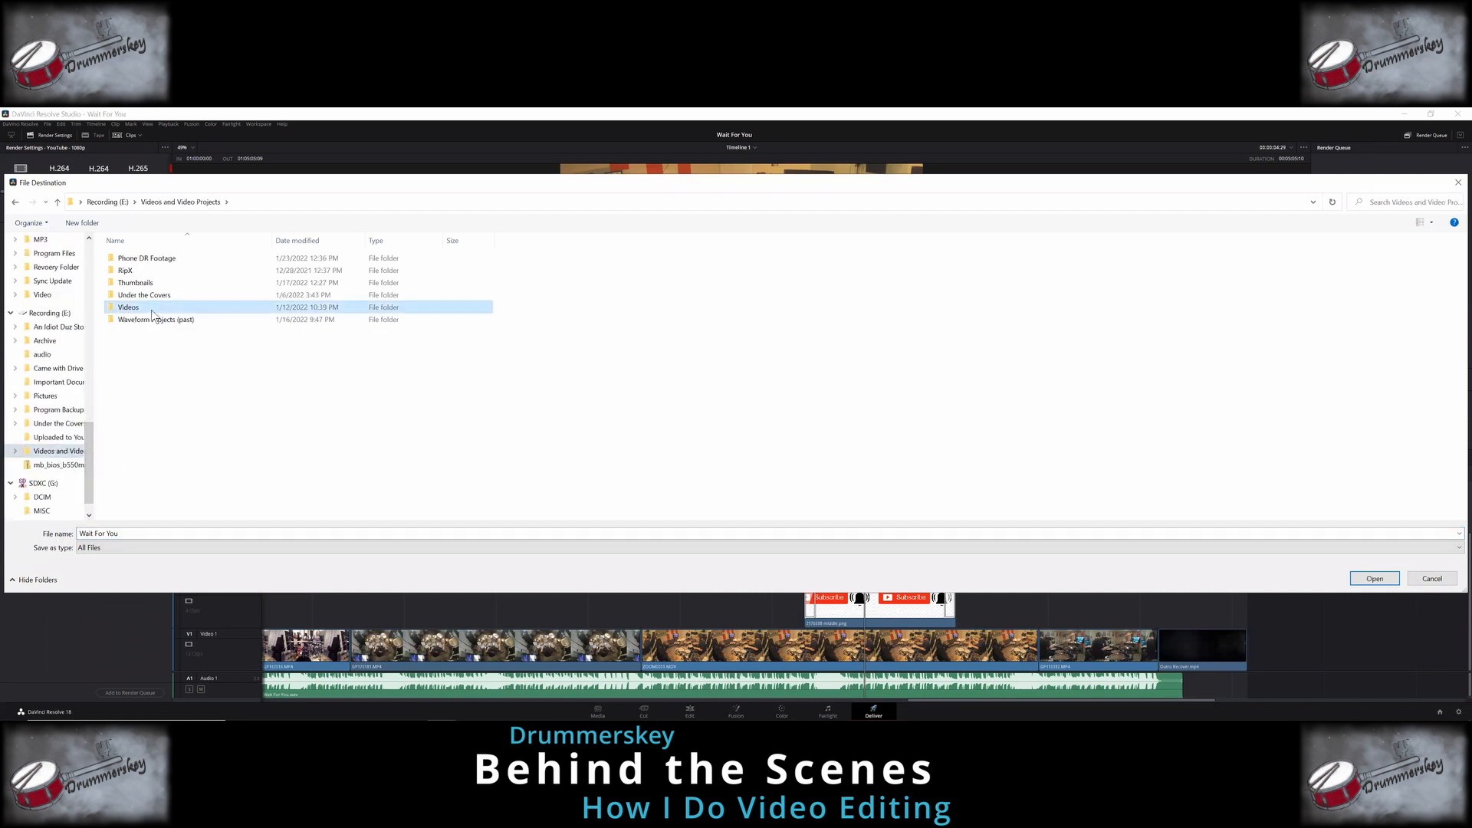
double_click(152, 310)
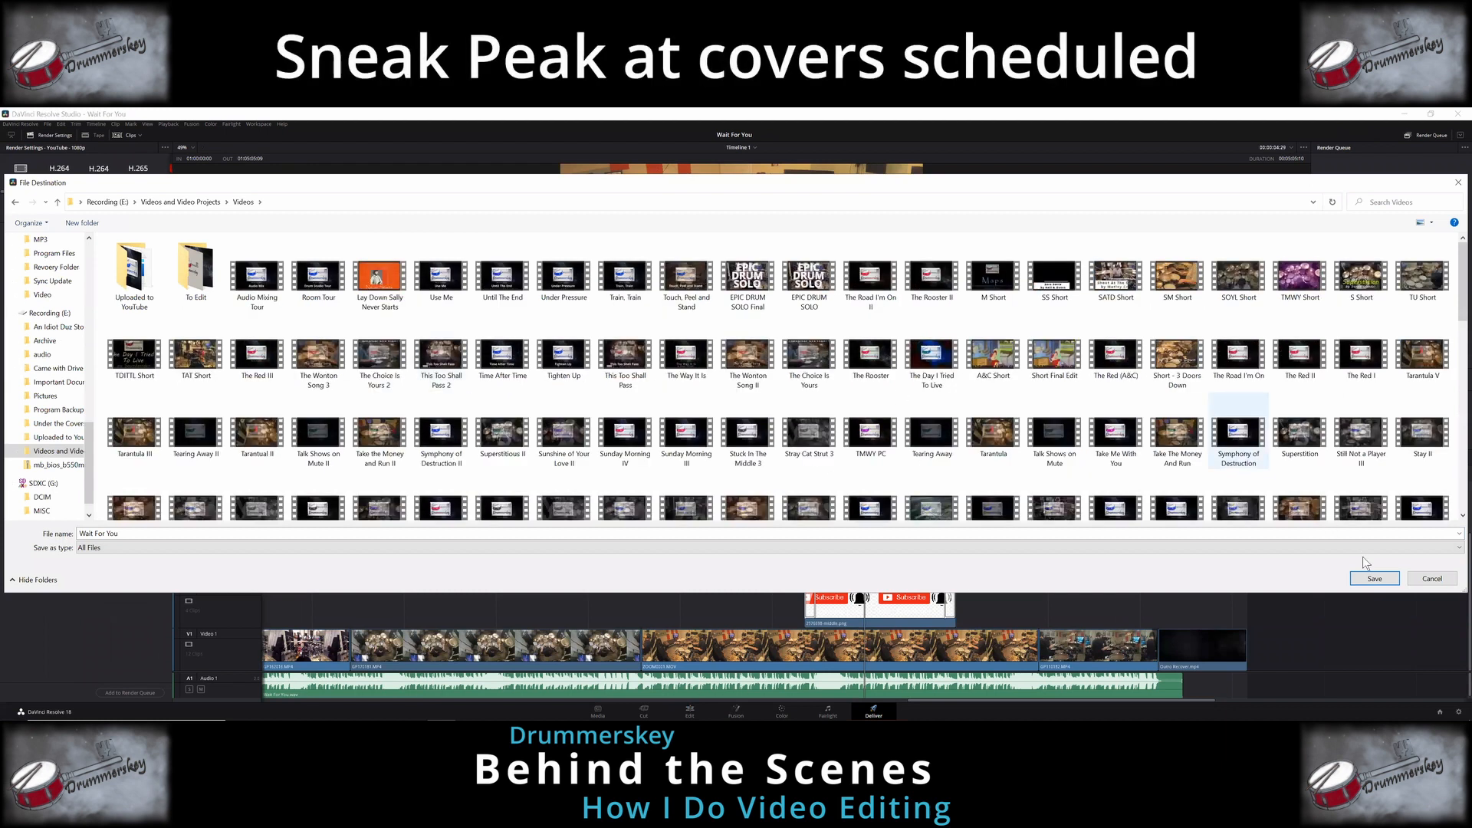
left_click(1373, 579)
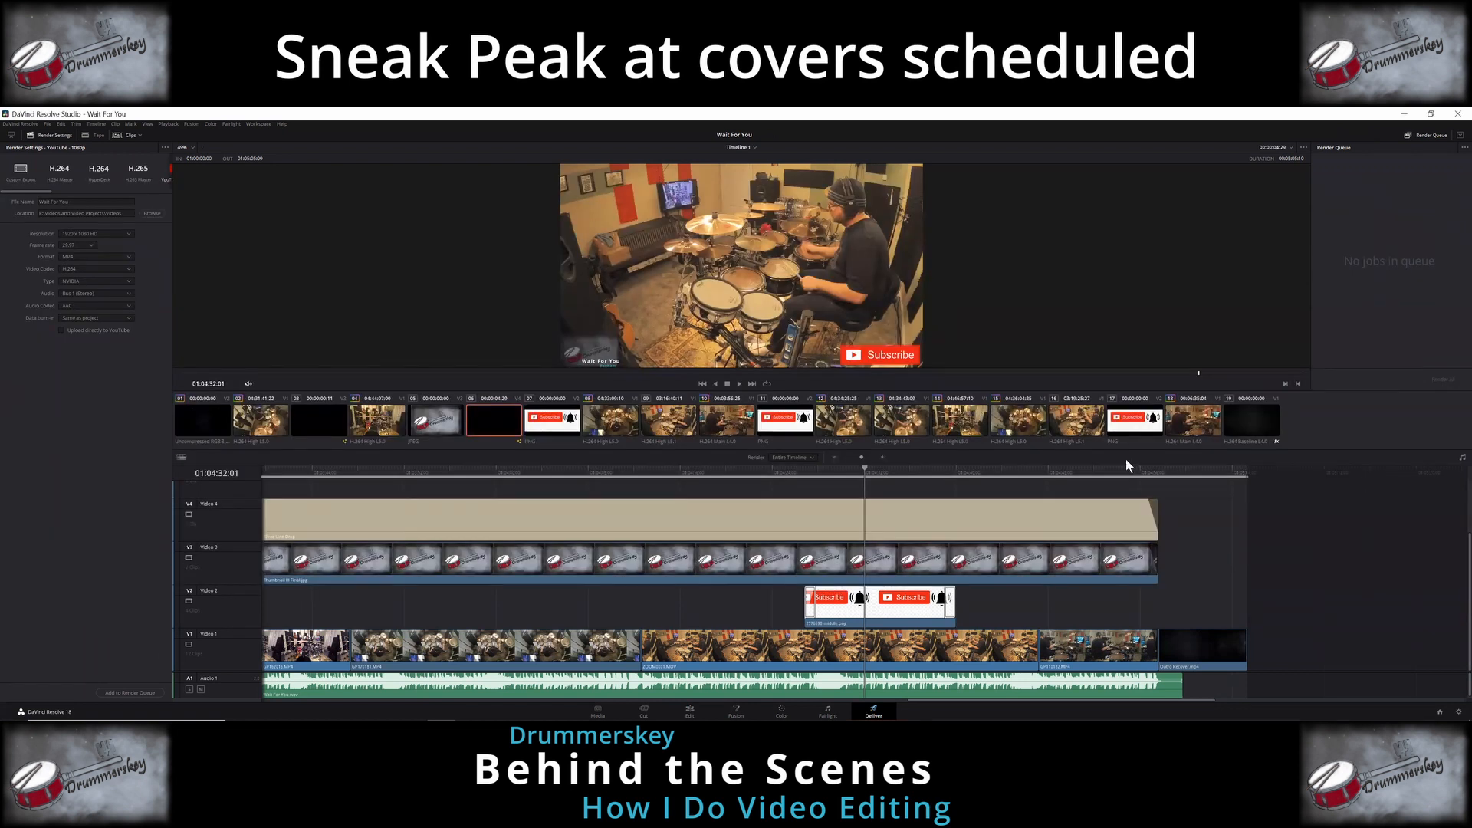
Step: Add the "Wait For You" job to the render queue and start rendering it
left_click(118, 693)
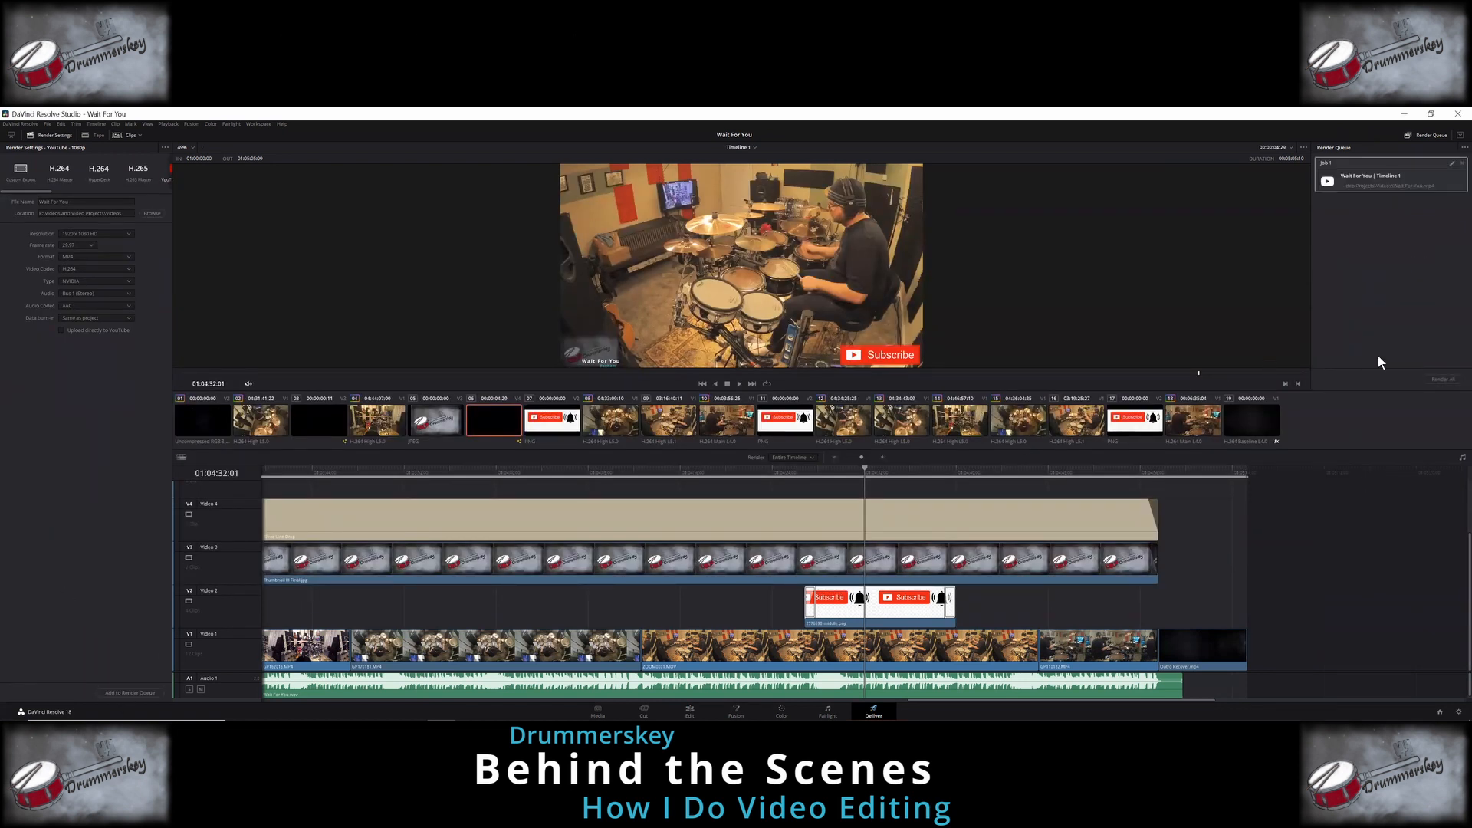
left_click(1441, 379)
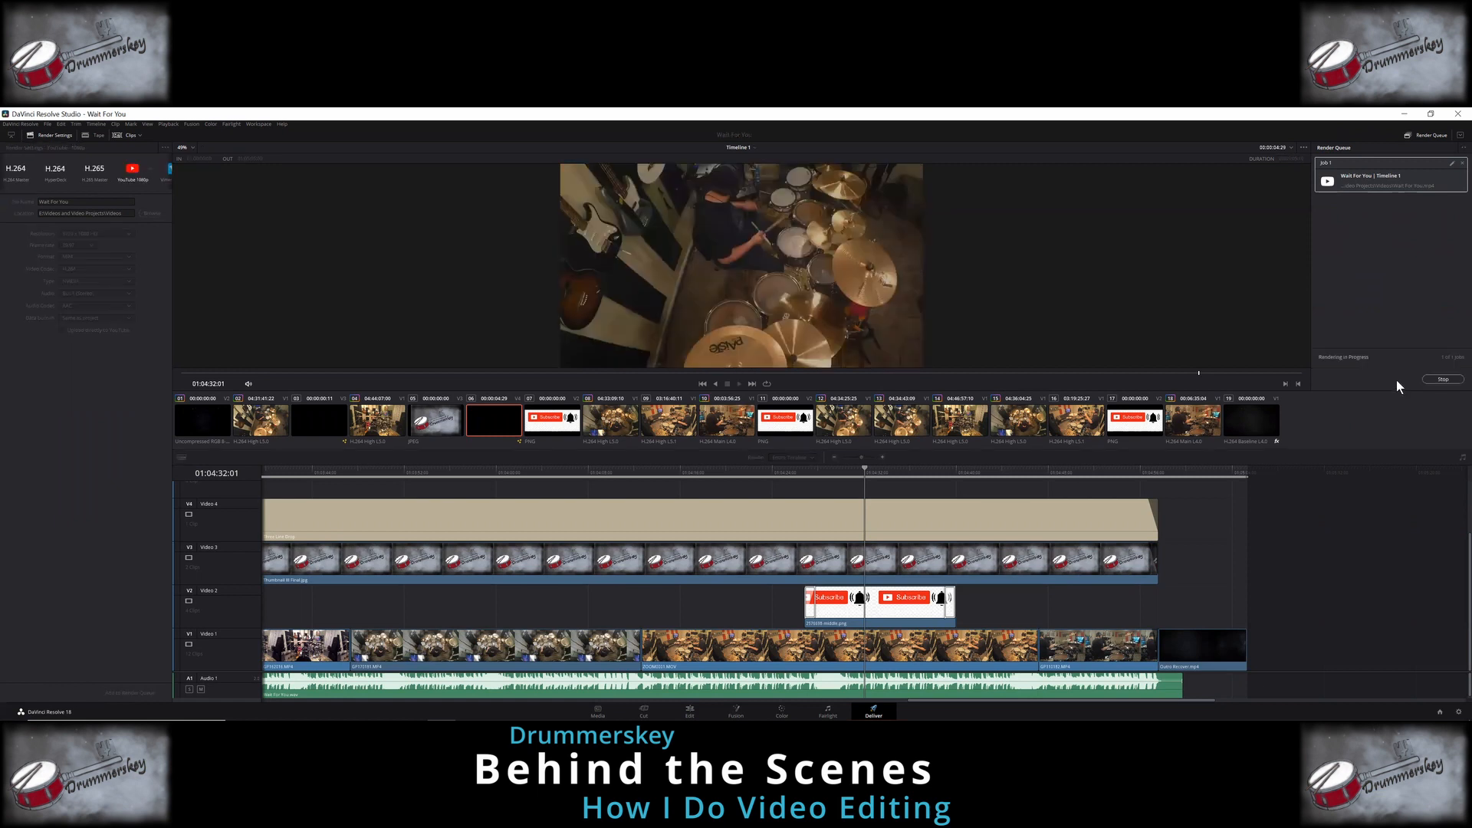